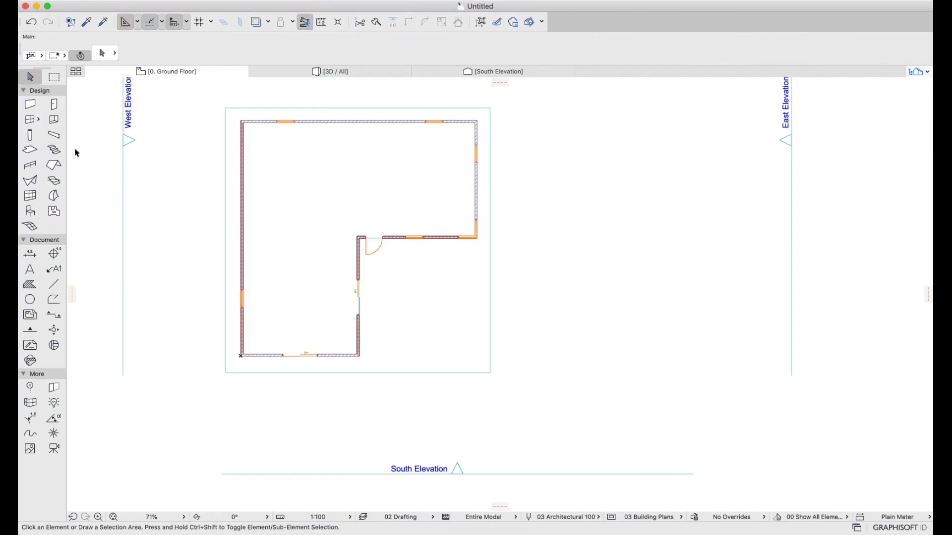
# - Create a multi-plane roof with the Roof Tiled composite over the L-shaped outline of the ground-floor walls
pyautogui.click(54, 165)
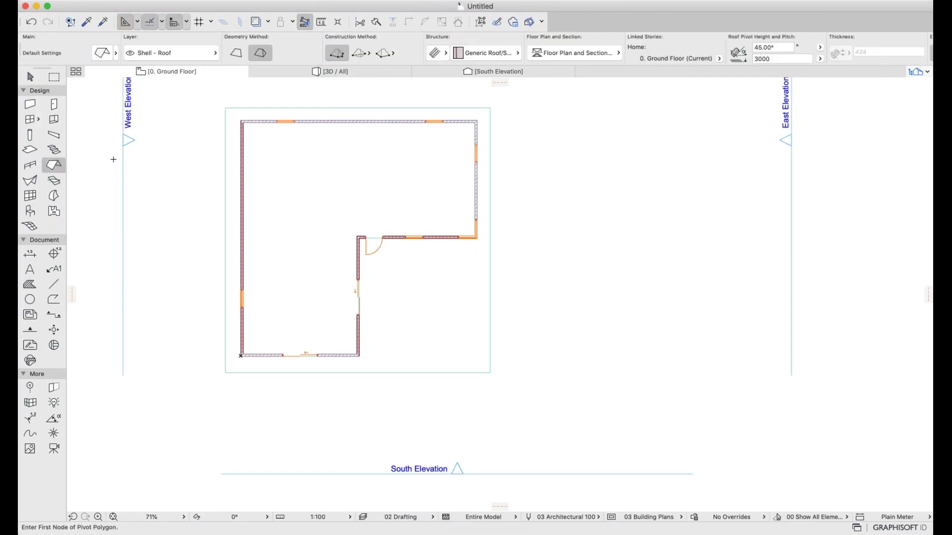
pyautogui.click(490, 56)
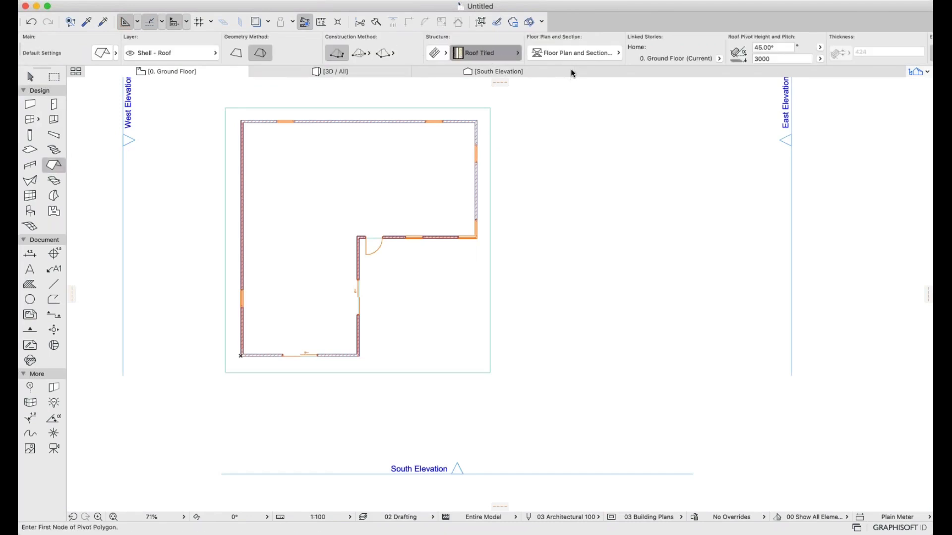
pyautogui.click(555, 85)
pyautogui.click(477, 147)
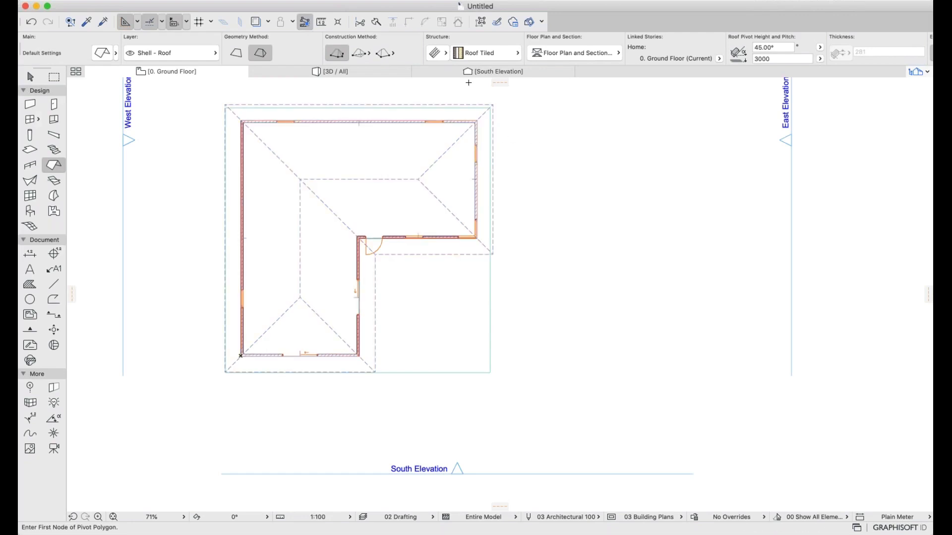
# - Show the model in 3D and set the tiled roof's pitch to 35°
pyautogui.click(373, 72)
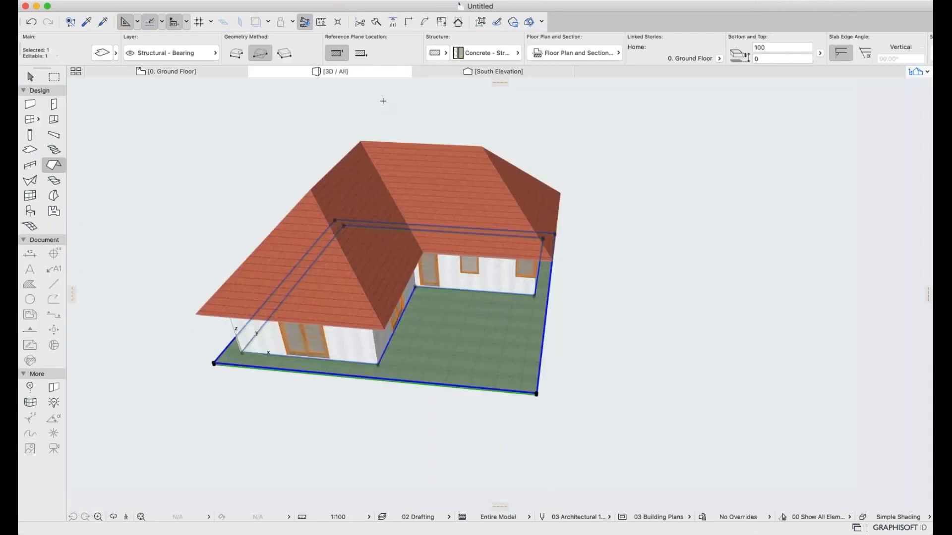
pyautogui.press('Escape')
pyautogui.keyDown('shift'); pyautogui.moveTo(401, 249); pyautogui.dragTo(342, 218, button='middle'); pyautogui.keyUp('shift')
pyautogui.click(497, 165)
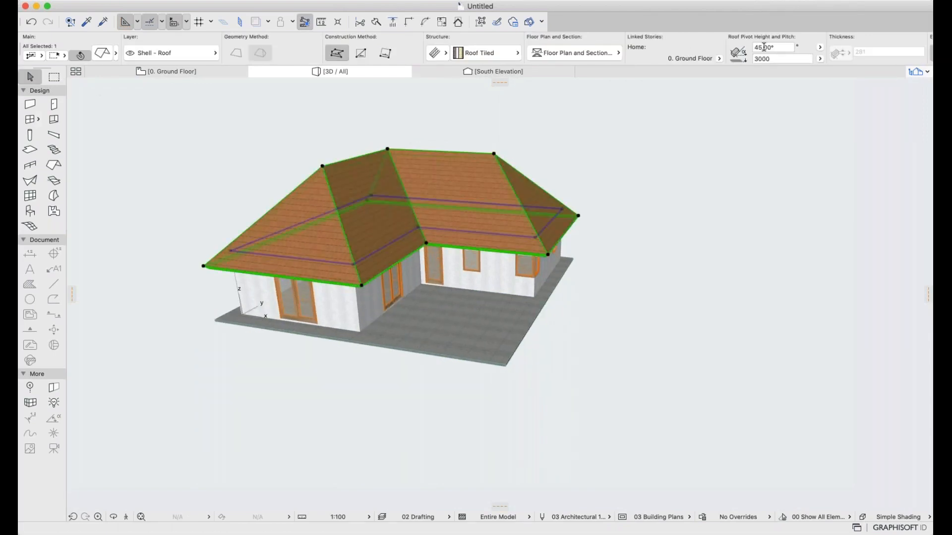
pyautogui.click(761, 49)
pyautogui.write('30')
pyautogui.press('Return')
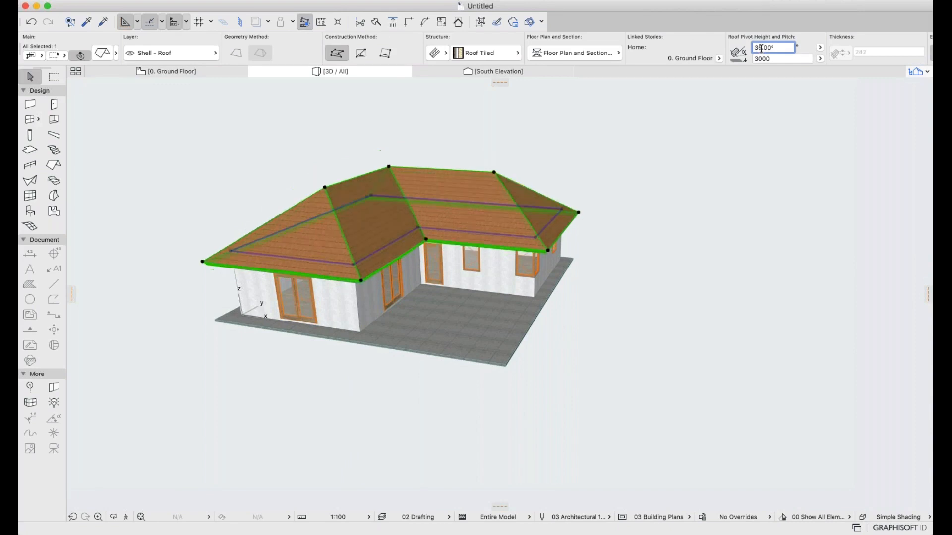
pyautogui.click(615, 138)
# - Swing the sash of the casement window between the entrance door and the corner window outward to a partly open position
pyautogui.keyDown('shift'); pyautogui.moveTo(570, 205); pyautogui.dragTo(499, 208, button='middle'); pyautogui.keyUp('shift')
pyautogui.scroll(5, 497, 209)
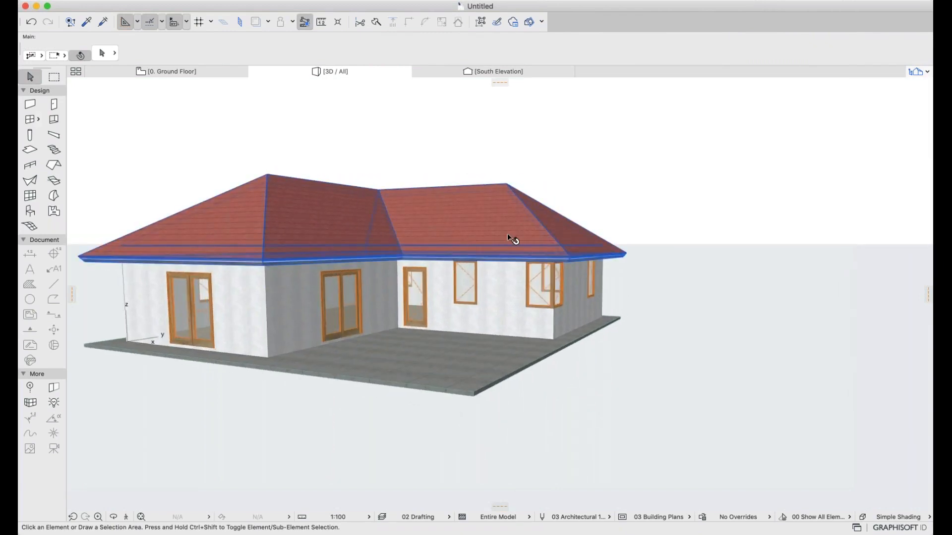
pyautogui.scroll(2, 482, 269)
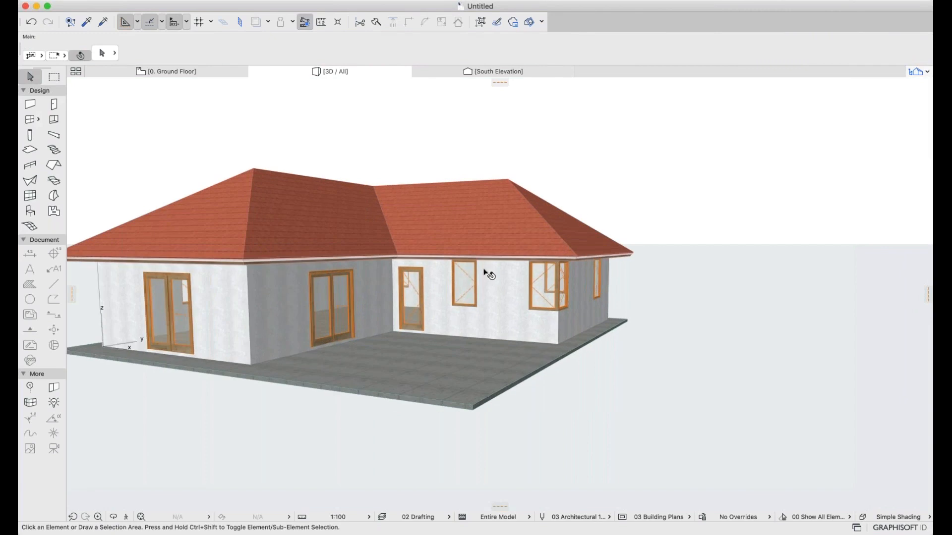
pyautogui.scroll(2, 489, 276)
pyautogui.click(471, 290)
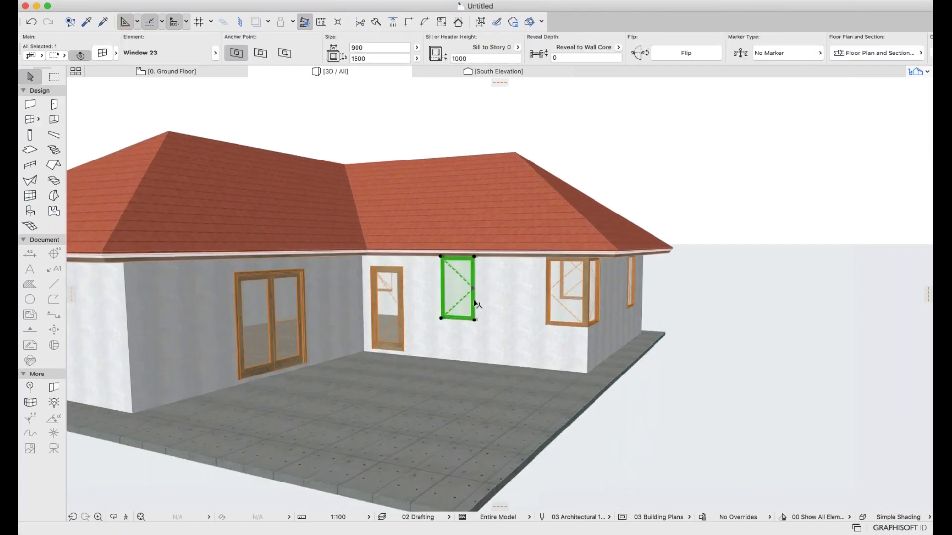
pyautogui.click(471, 288)
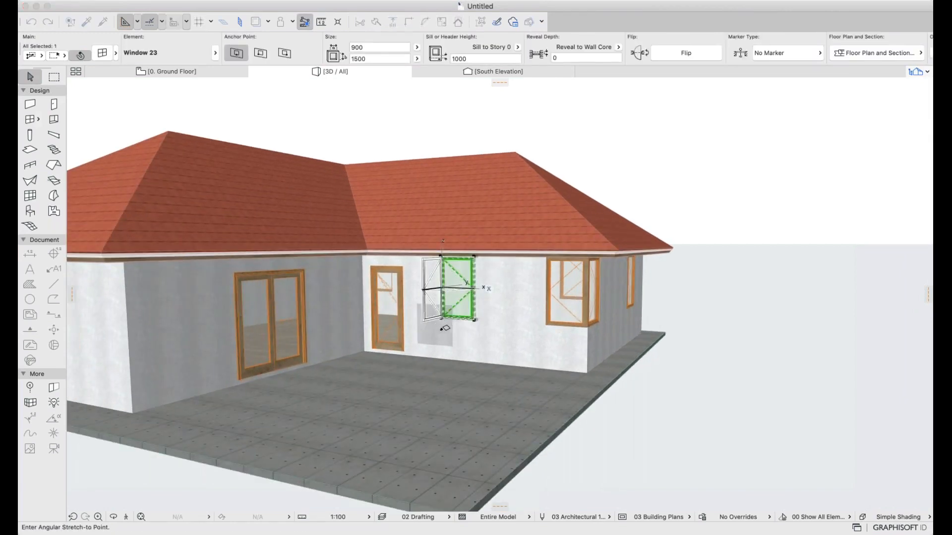
pyautogui.click(465, 338)
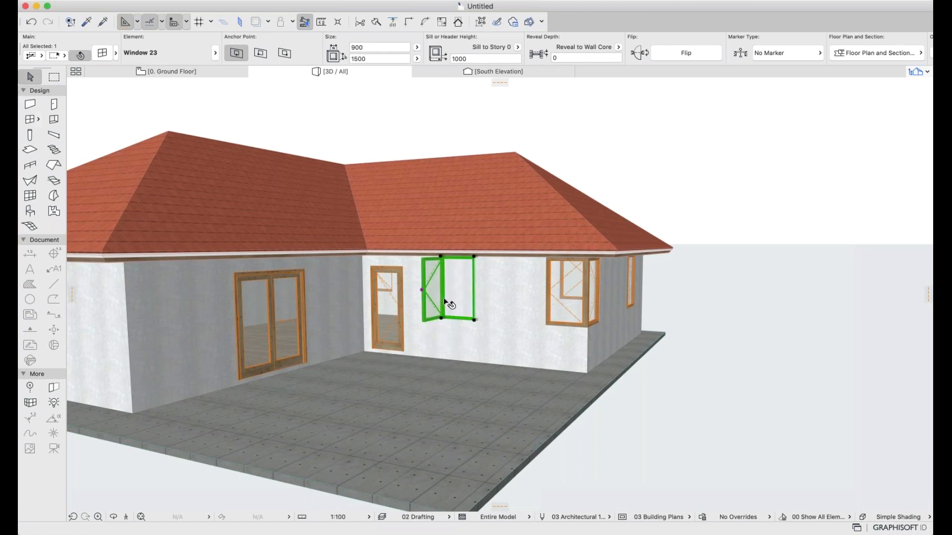
pyautogui.scroll(3, 427, 294)
pyautogui.click(421, 286)
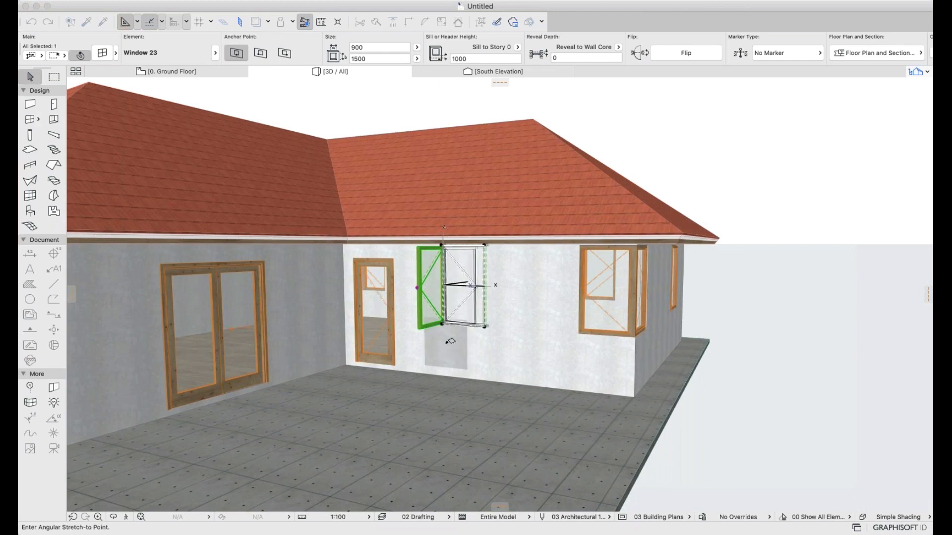
pyautogui.click(459, 338)
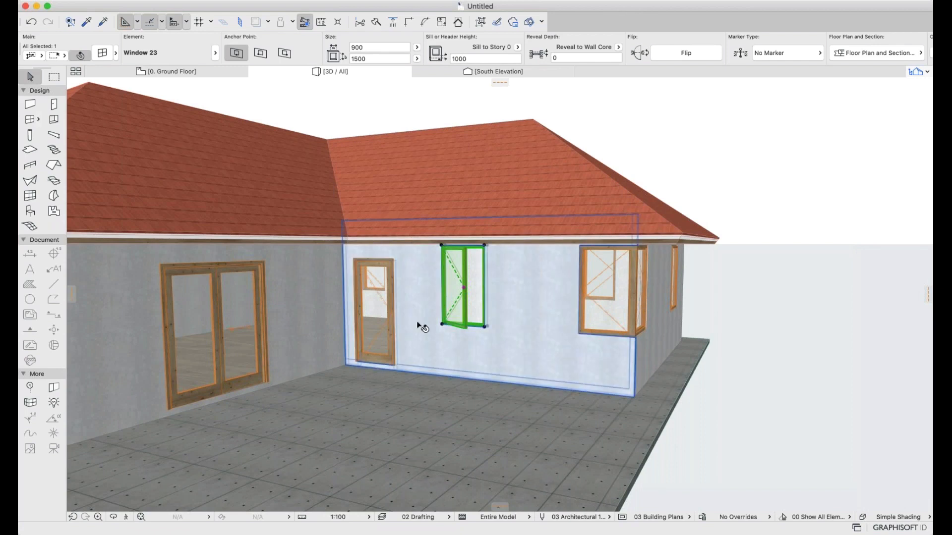
pyautogui.moveTo(377, 436); pyautogui.dragTo(360, 436, button='middle')
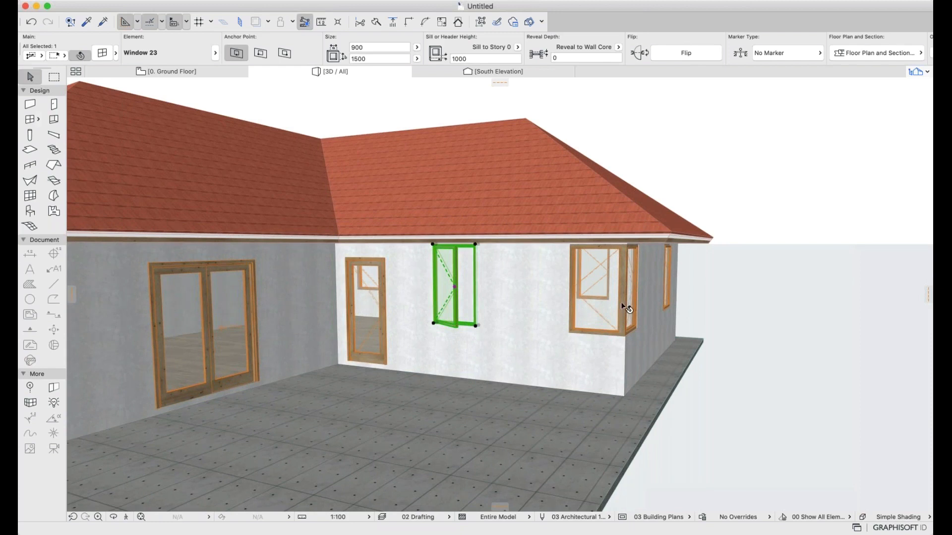
pyautogui.click(431, 112)
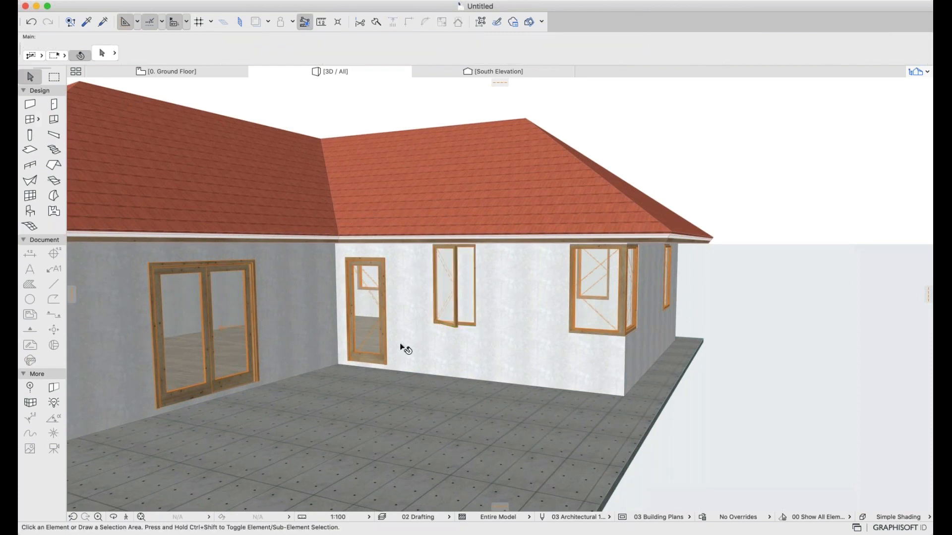
# - Swing the leaf of the single entrance door open in 3D
pyautogui.click(383, 327)
pyautogui.click(382, 316)
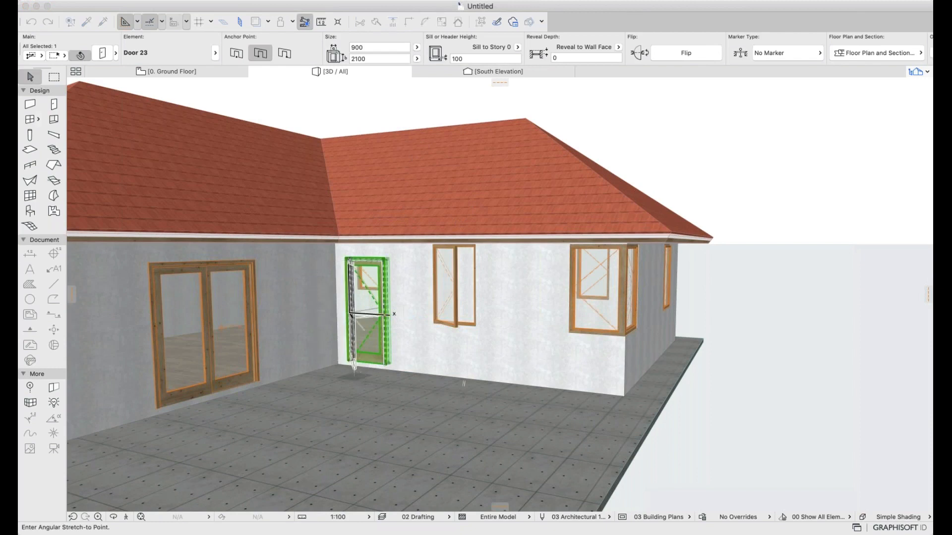
pyautogui.click(356, 372)
# - Slide the movable panel of the sliding door in the inner side wall partly open
pyautogui.click(227, 325)
pyautogui.moveTo(340, 333); pyautogui.dragTo(371, 329, button='middle')
pyautogui.click(320, 325)
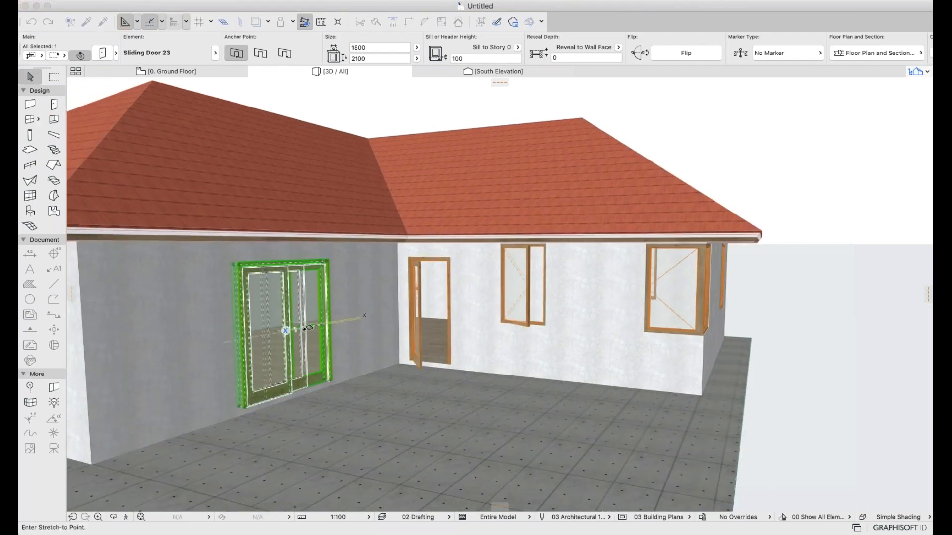
pyautogui.click(286, 330)
# - Slide the movable panel of the sliding door in the front gable-side wall partly open
pyautogui.moveTo(406, 338); pyautogui.dragTo(590, 317, button='middle')
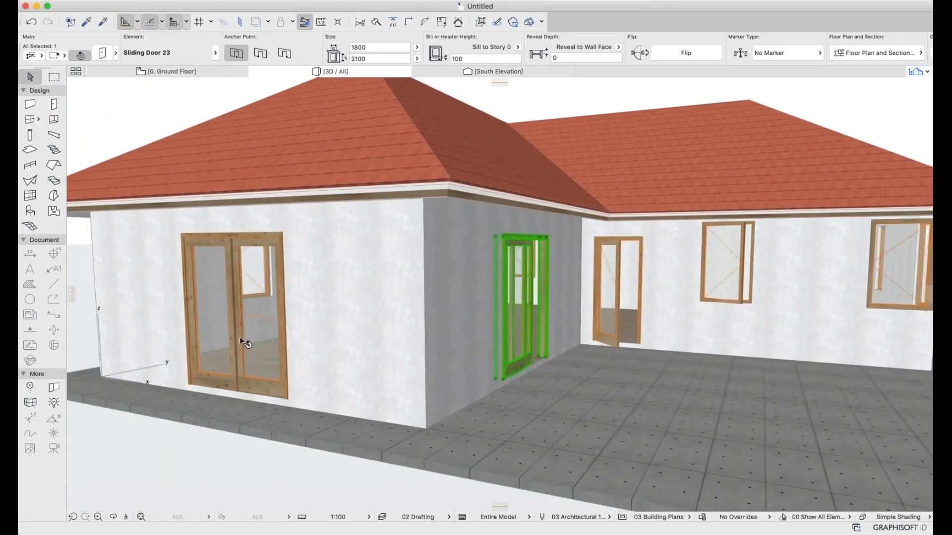
pyautogui.click(286, 325)
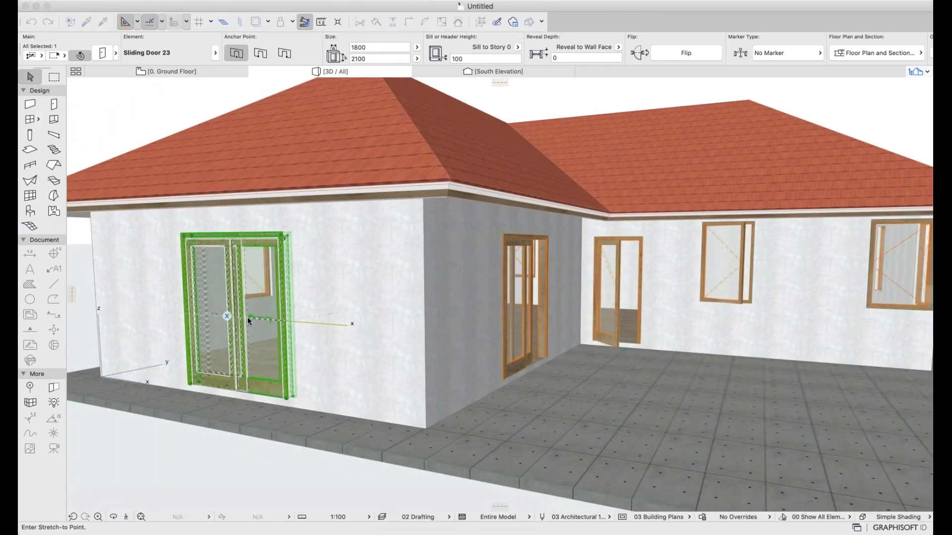
pyautogui.press('Escape')
pyautogui.scroll(-2, 427, 343)
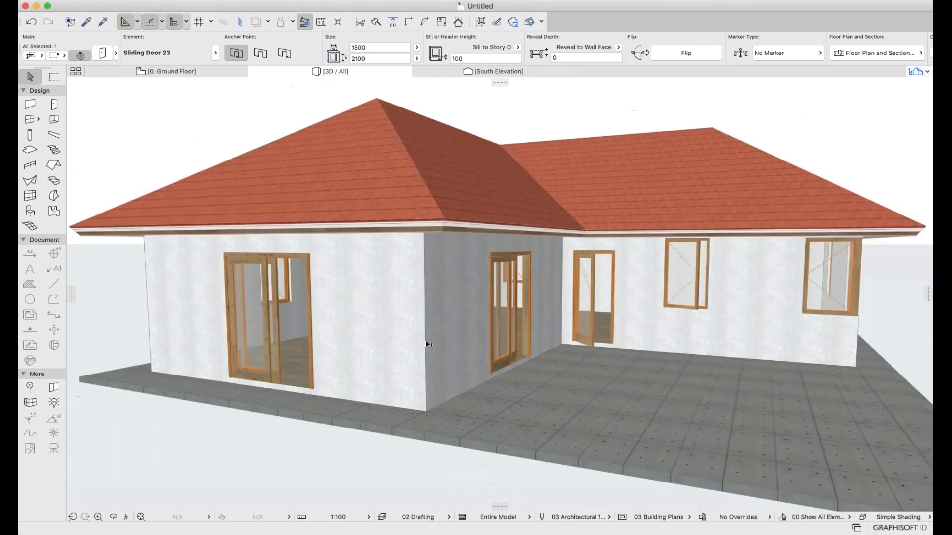
# - Change the corner window on the entrance-door wall to fixed glazing without an opening sash in its window settings
pyautogui.moveTo(379, 338); pyautogui.dragTo(313, 338, button='middle')
pyautogui.moveTo(412, 340); pyautogui.dragTo(320, 340, button='middle')
pyautogui.scroll(-3, 320, 340)
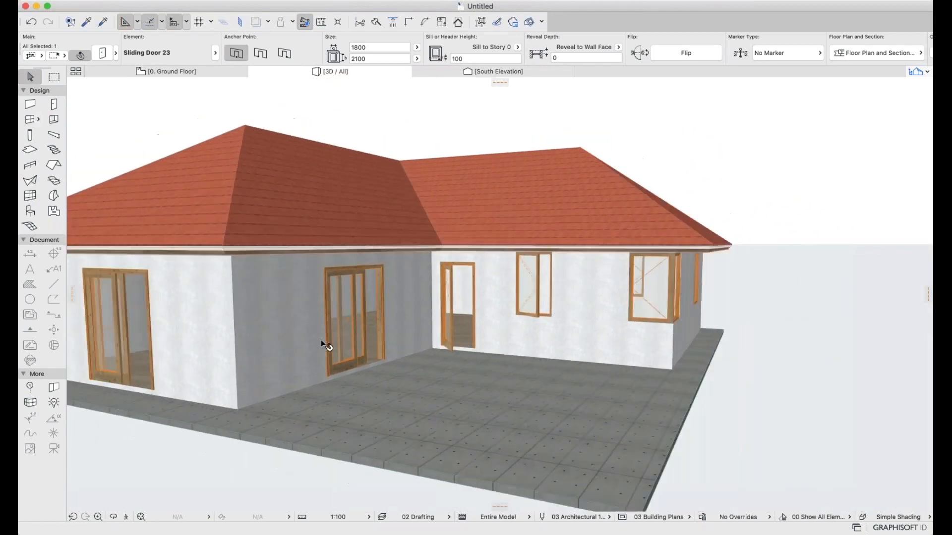
pyautogui.scroll(-1, 320, 340)
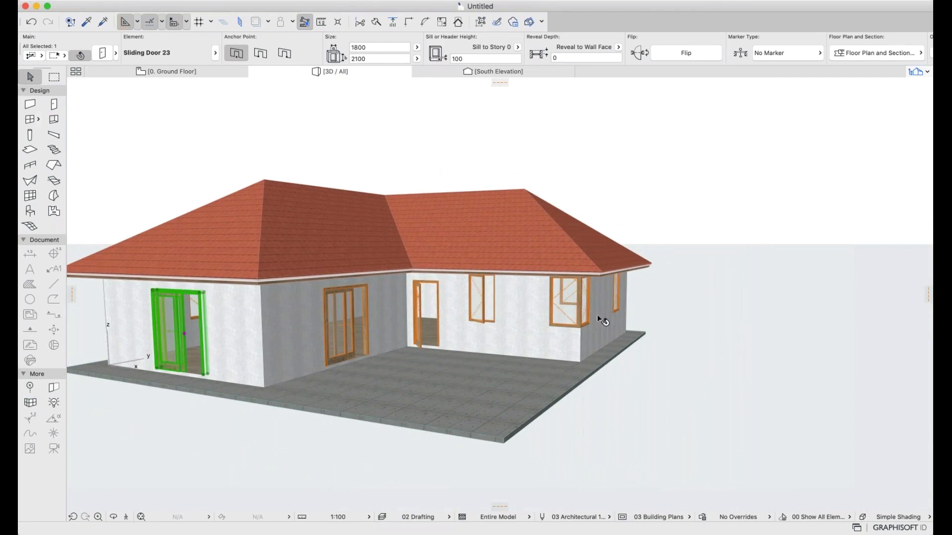
pyautogui.click(582, 300)
pyautogui.scroll(3, 570, 297)
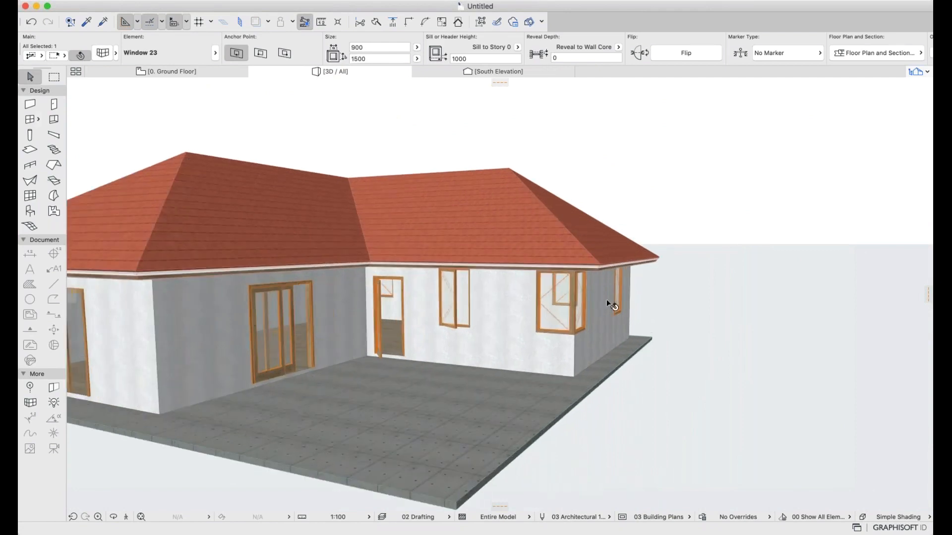
pyautogui.click(98, 54)
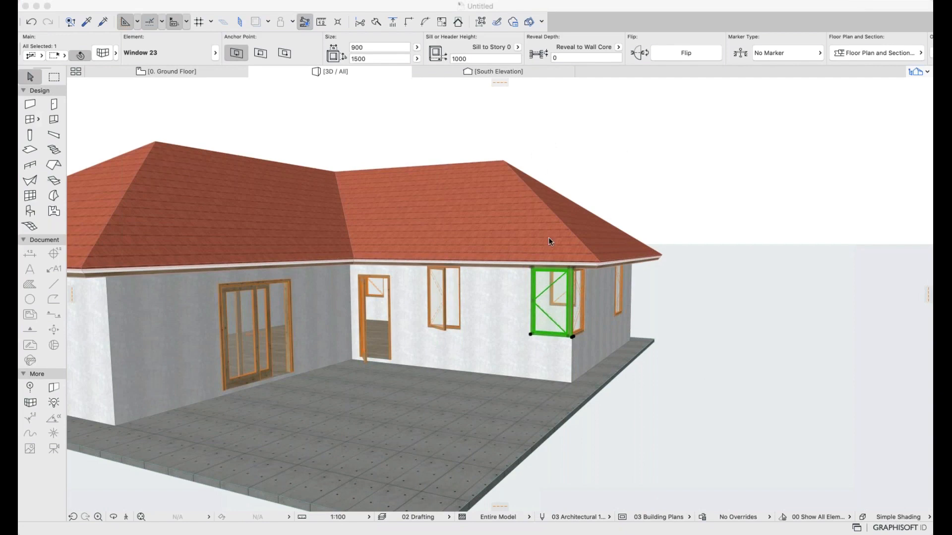
pyautogui.click(670, 290)
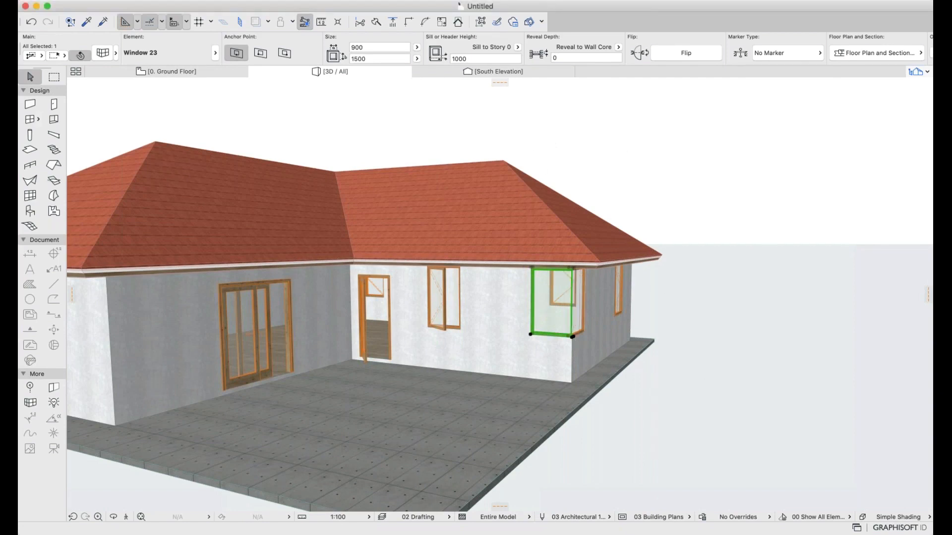
pyautogui.keyDown('shift'); pyautogui.moveTo(579, 323); pyautogui.dragTo(538, 311, button='middle'); pyautogui.keyUp('shift')
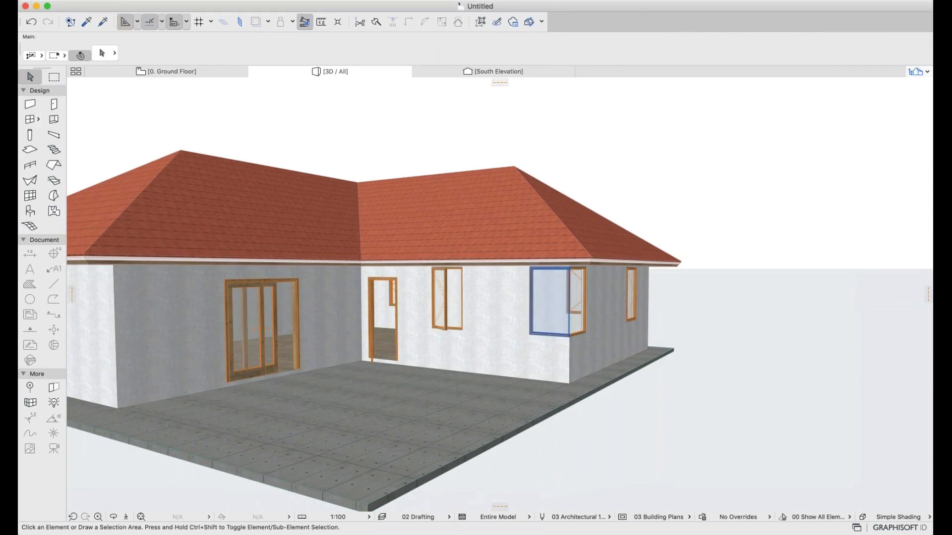
pyautogui.scroll(-3, 570, 325)
pyautogui.moveTo(582, 302); pyautogui.dragTo(635, 306, button='middle')
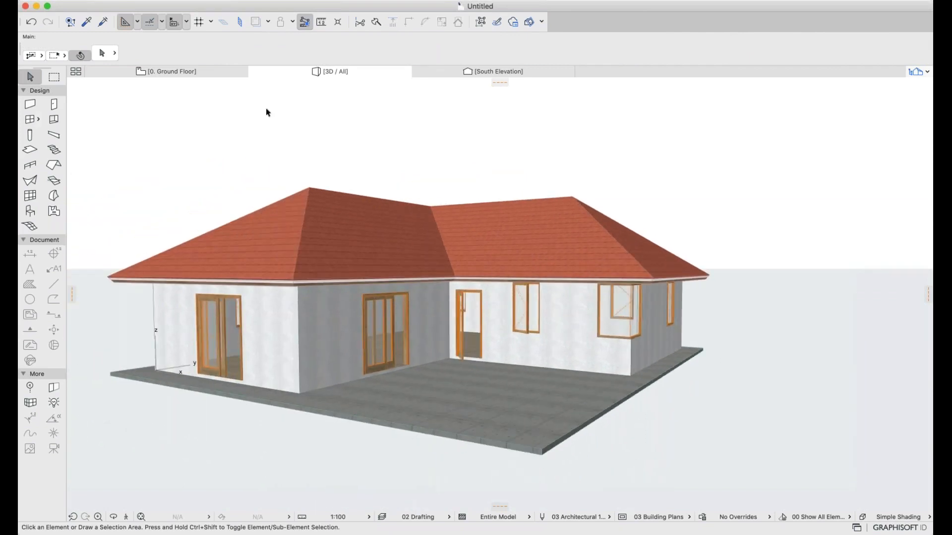
# - Draw a large rectangular terrain mesh around the house on the ground floor plan and show the result in 3D
pyautogui.click(198, 75)
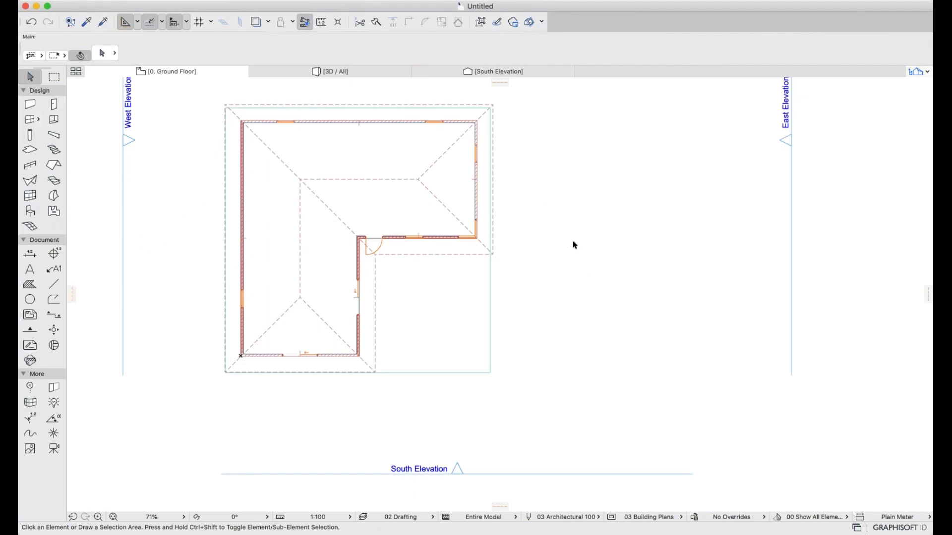
pyautogui.scroll(-2, 597, 240)
pyautogui.scroll(-3, 598, 240)
pyautogui.moveTo(599, 229); pyautogui.dragTo(597, 283, button='middle')
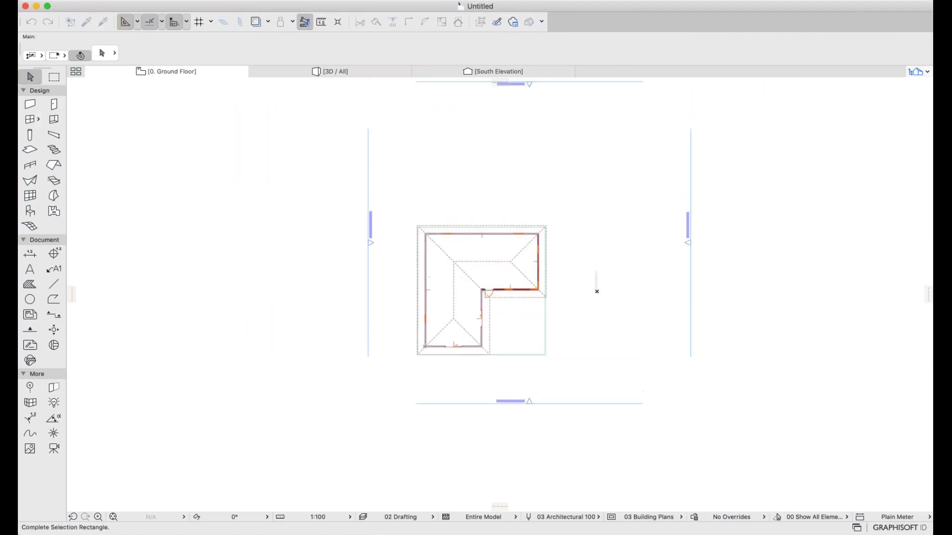
pyautogui.click(30, 227)
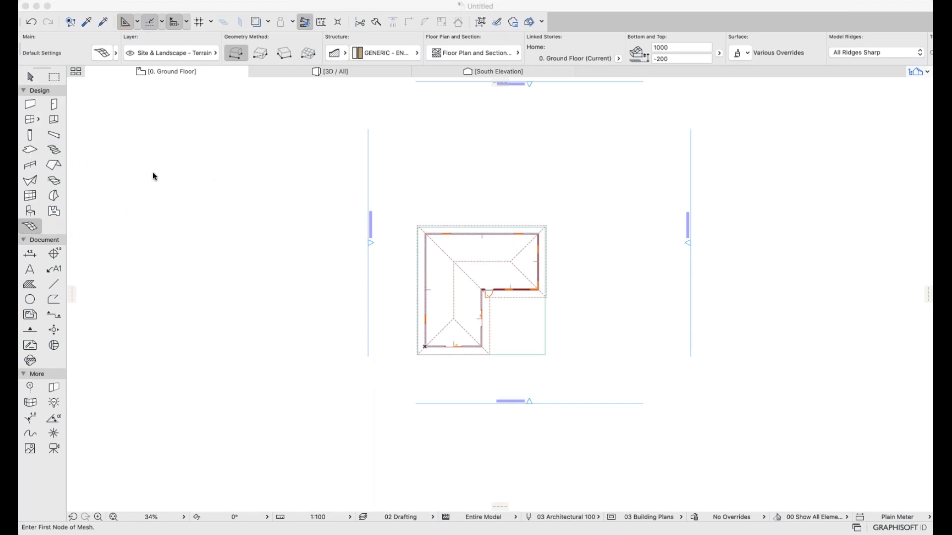
pyautogui.click(261, 53)
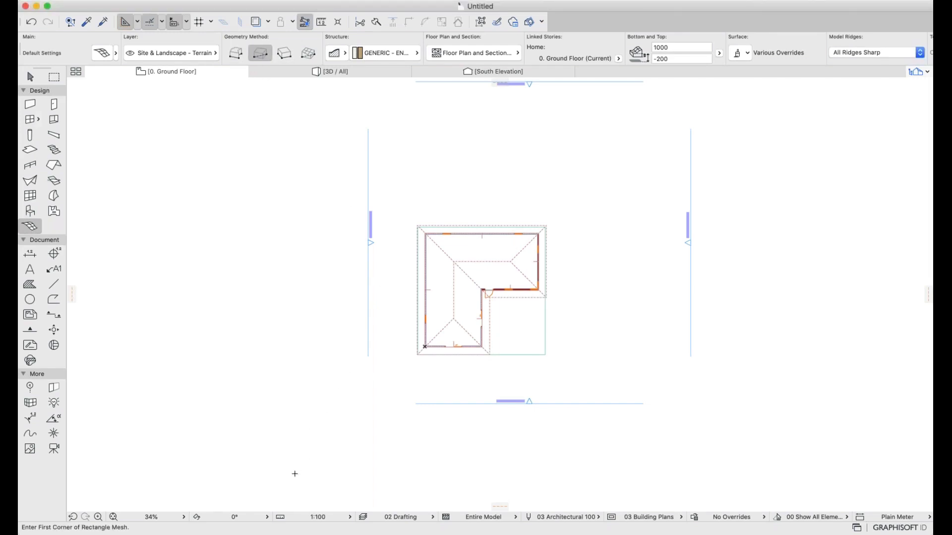
pyautogui.click(293, 488)
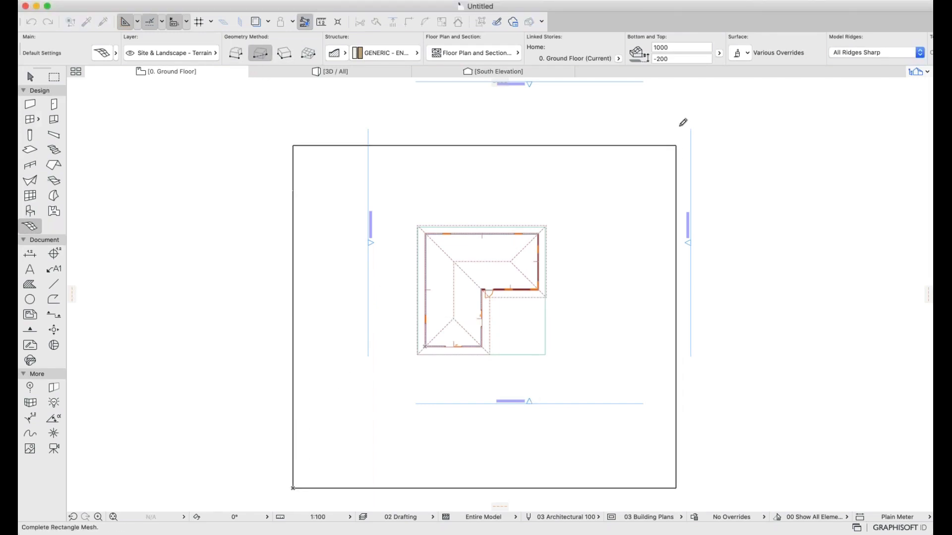
pyautogui.click(696, 85)
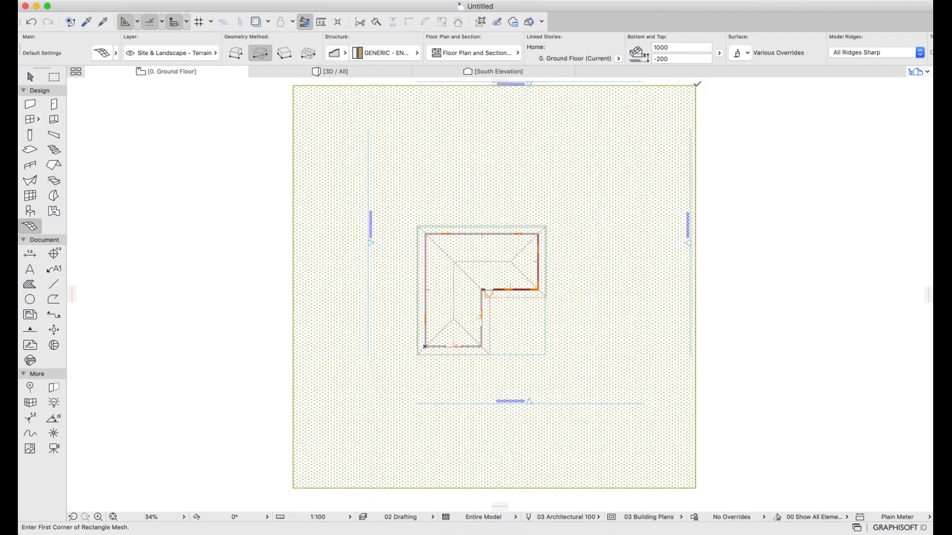
pyautogui.click(332, 72)
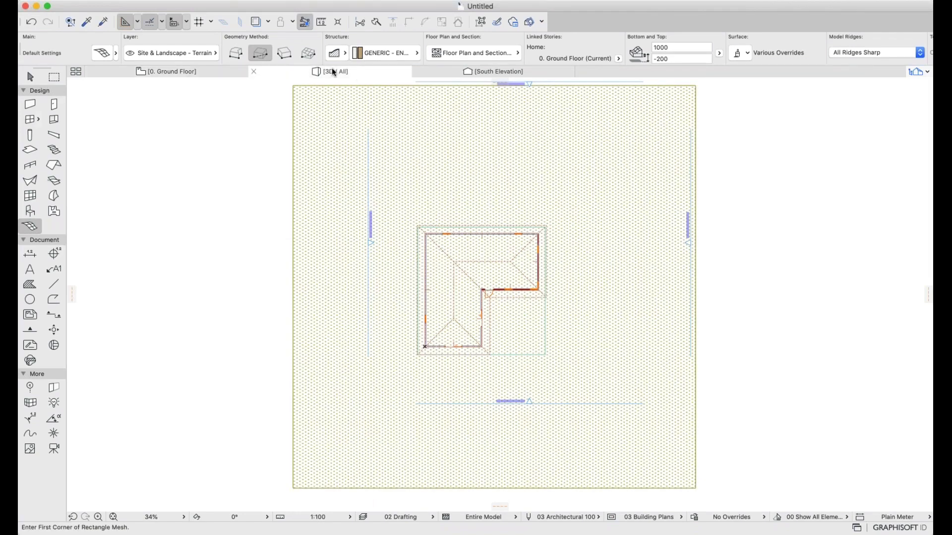
pyautogui.scroll(-3, 472, 193)
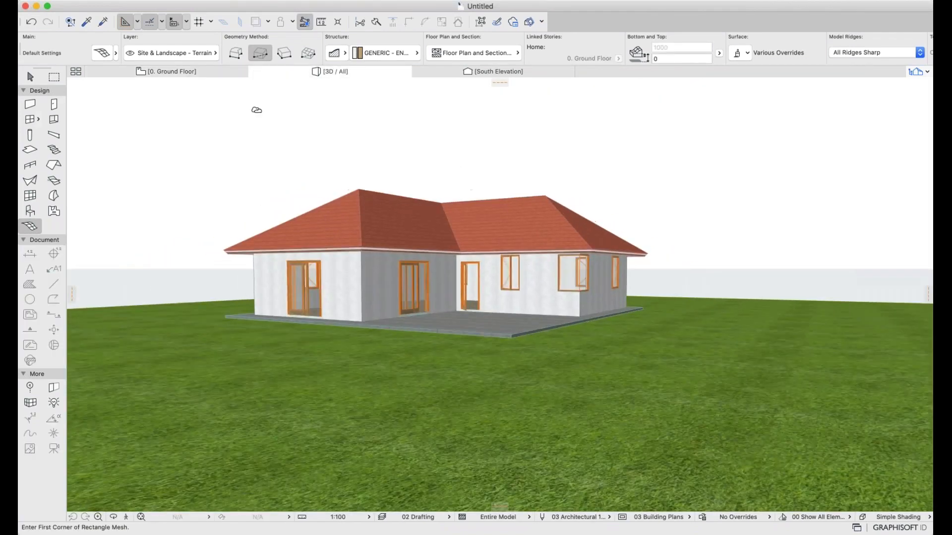
# - Turn off the terrain mesh's fill pattern on the ground floor plan and show the model in 3D
pyautogui.click(171, 73)
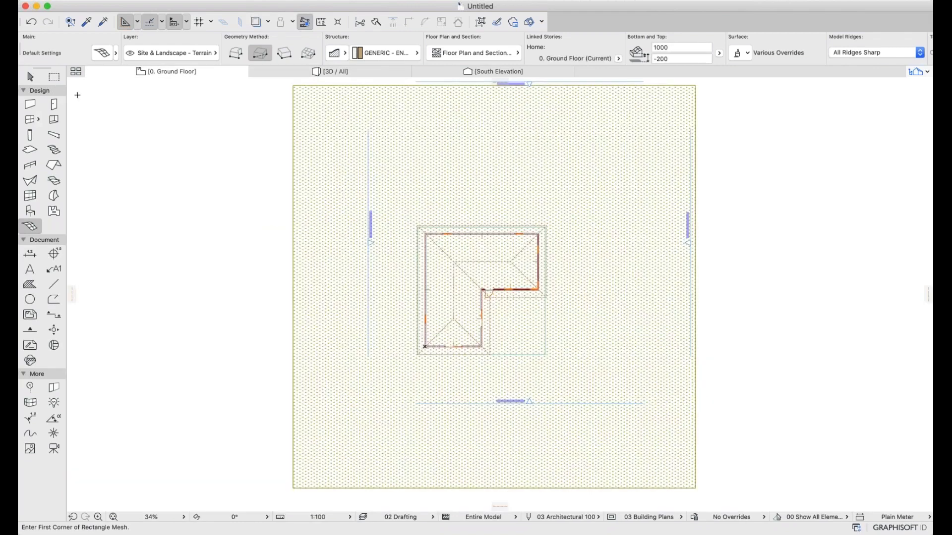
pyautogui.click(32, 77)
pyautogui.click(587, 135)
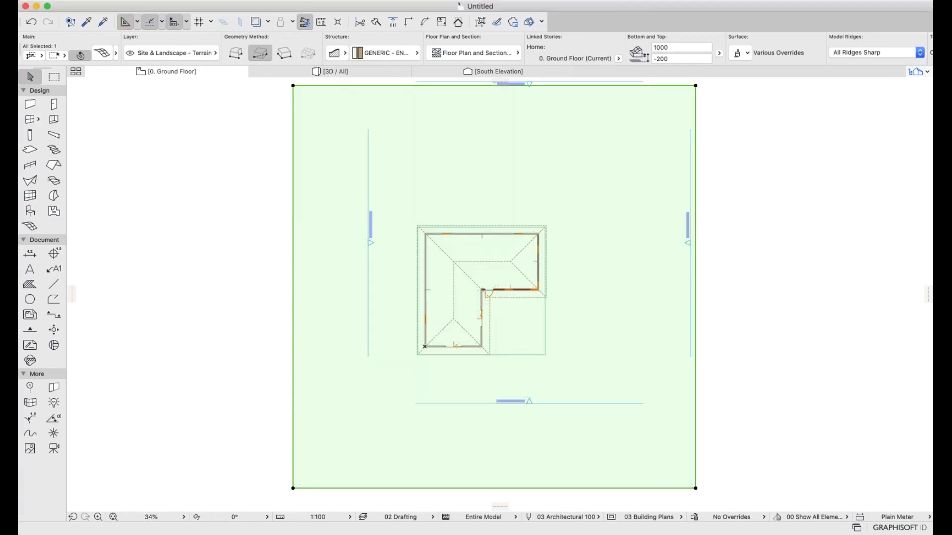
pyautogui.click(238, 186)
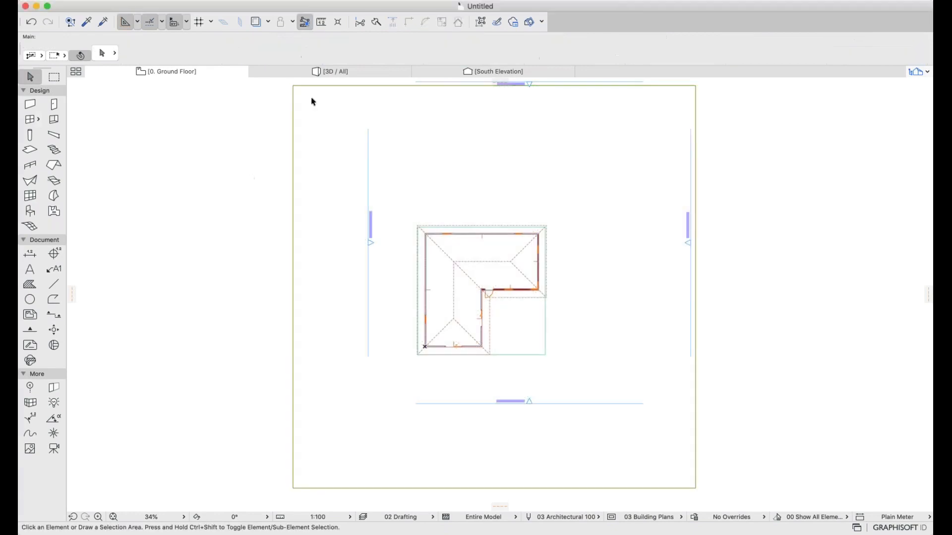
pyautogui.click(313, 70)
pyautogui.keyDown('shift'); pyautogui.moveTo(380, 201); pyautogui.dragTo(418, 210, button='middle'); pyautogui.keyUp('shift')
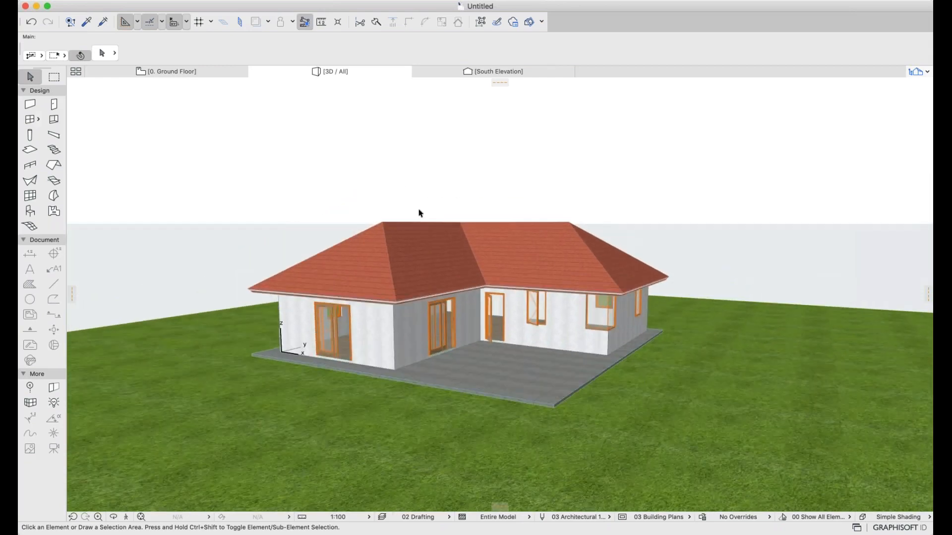
# - Extend the terrain mesh on the ground floor plan by moving its west edge outward
pyautogui.click(151, 69)
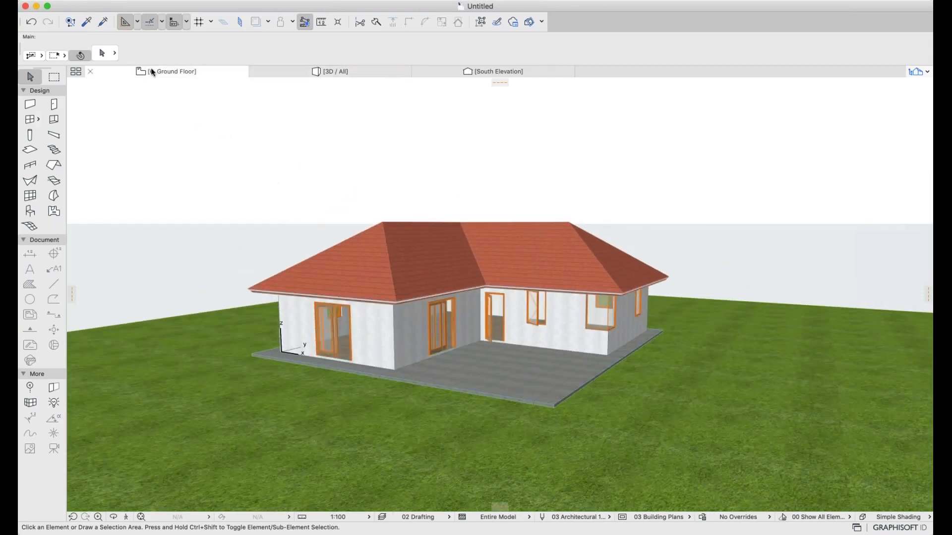
pyautogui.scroll(-5, 327, 248)
pyautogui.hscroll(-2, 348, 234)
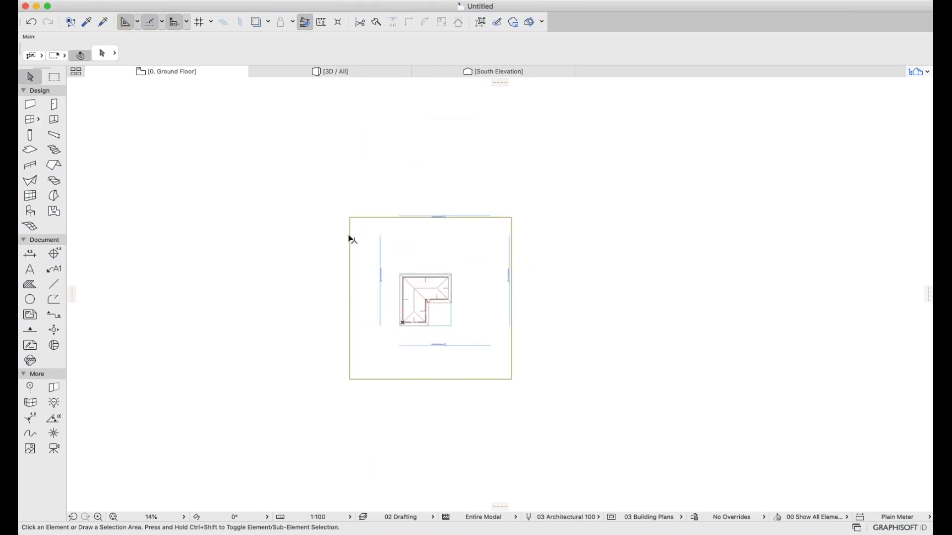
pyautogui.click(349, 236)
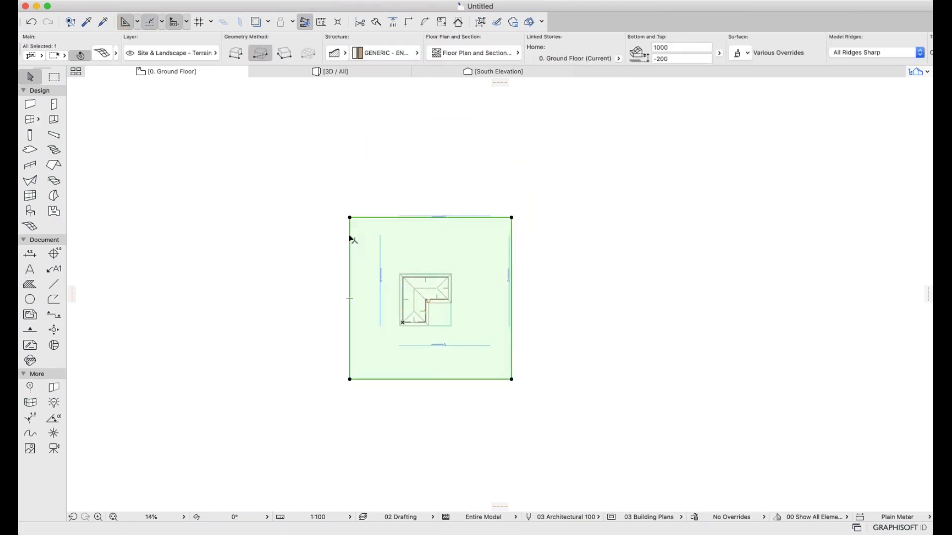
pyautogui.press('super+t')
pyautogui.click(350, 380)
pyautogui.click(253, 217)
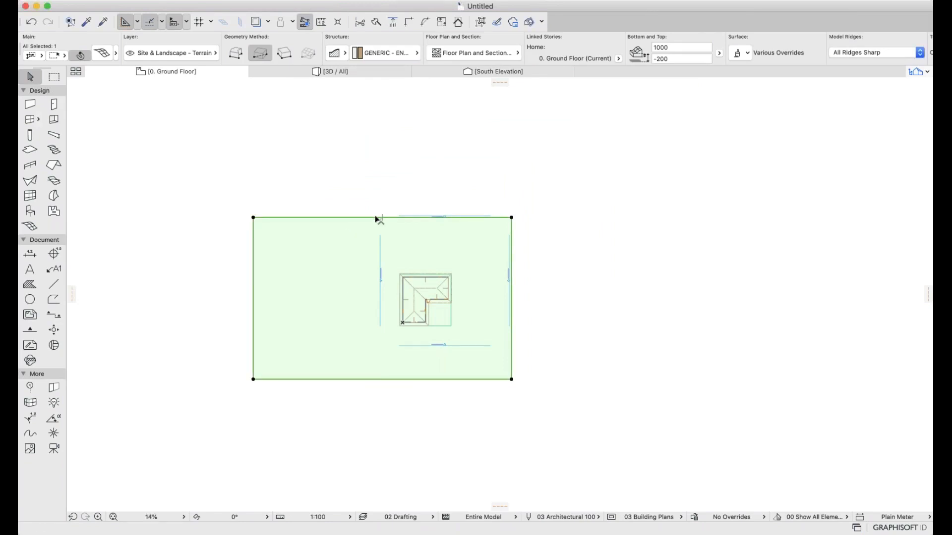
# - Extend the terrain mesh by moving its north edge outward and show the enlarged lawn in 3D
pyautogui.click(377, 217)
pyautogui.click(371, 149)
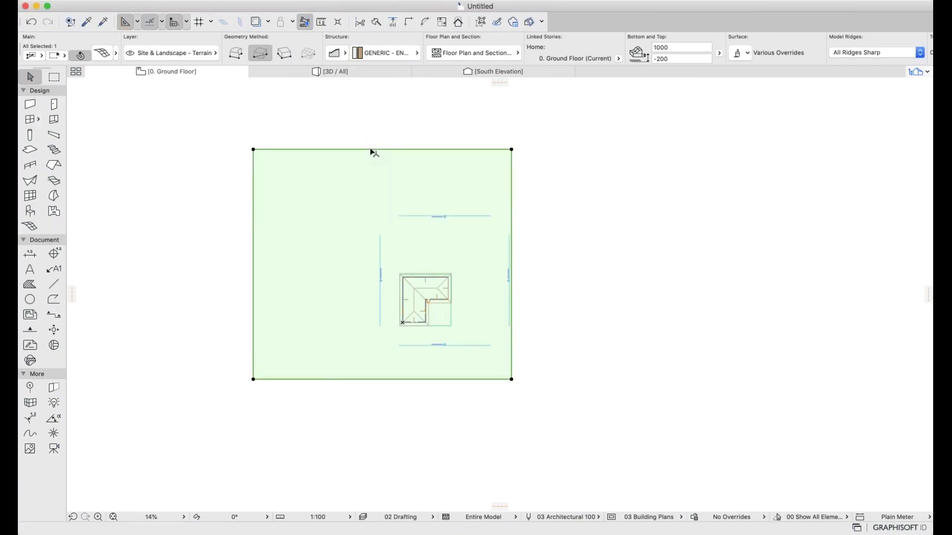
pyautogui.click(363, 70)
pyautogui.keyDown('shift'); pyautogui.moveTo(441, 291); pyautogui.dragTo(467, 294, button='middle'); pyautogui.keyUp('shift')
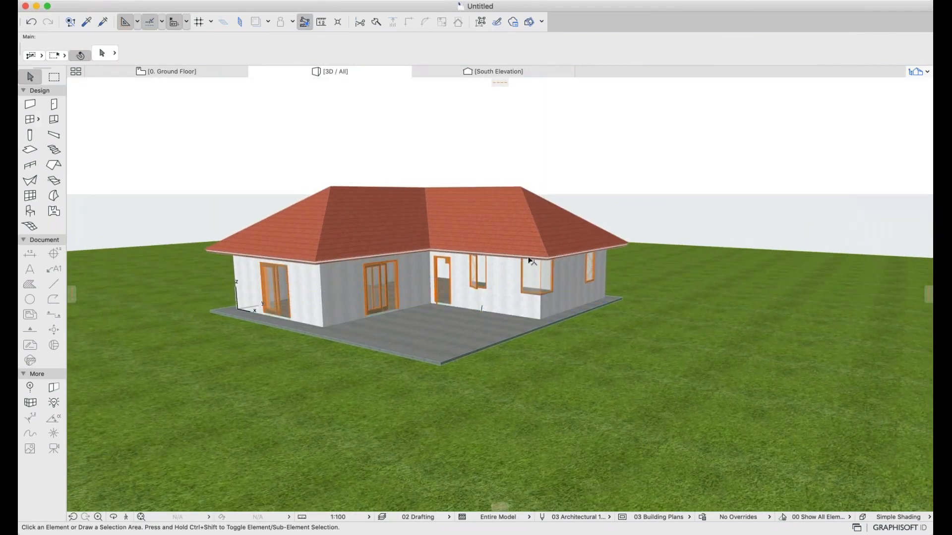
pyautogui.scroll(5, 528, 261)
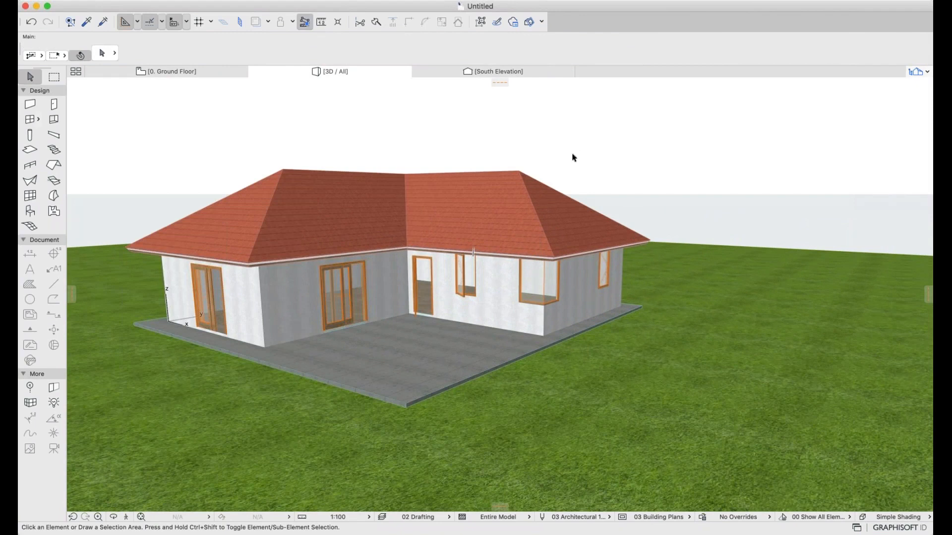
pyautogui.moveTo(583, 164); pyautogui.dragTo(612, 189, button='middle')
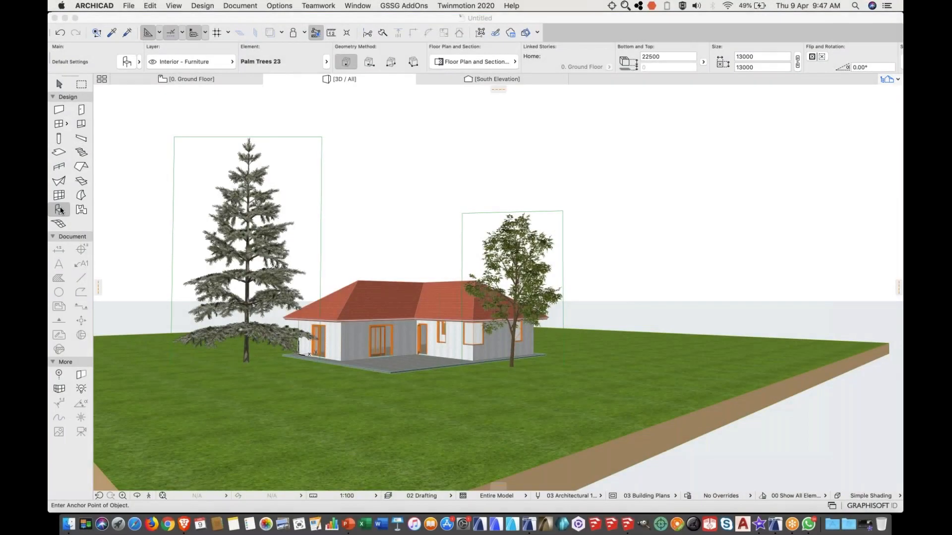
# - Open the default settings for placing objects and browse the library's tree objects
pyautogui.doubleClick(60, 211)
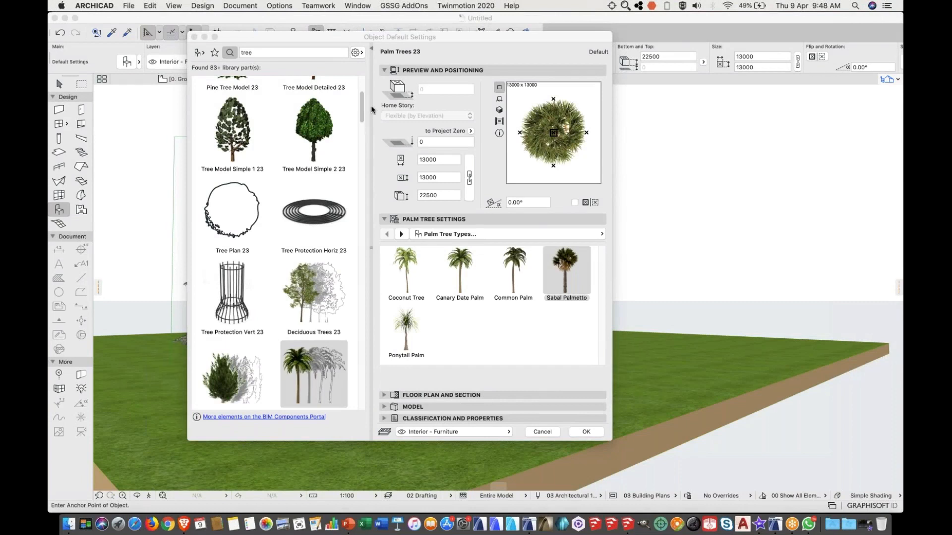
pyautogui.moveTo(363, 110)
pyautogui.mouseDown()
pyautogui.moveTo(362, 141)
pyautogui.moveTo(362, 110)
pyautogui.moveTo(362, 119)
pyautogui.mouseUp()
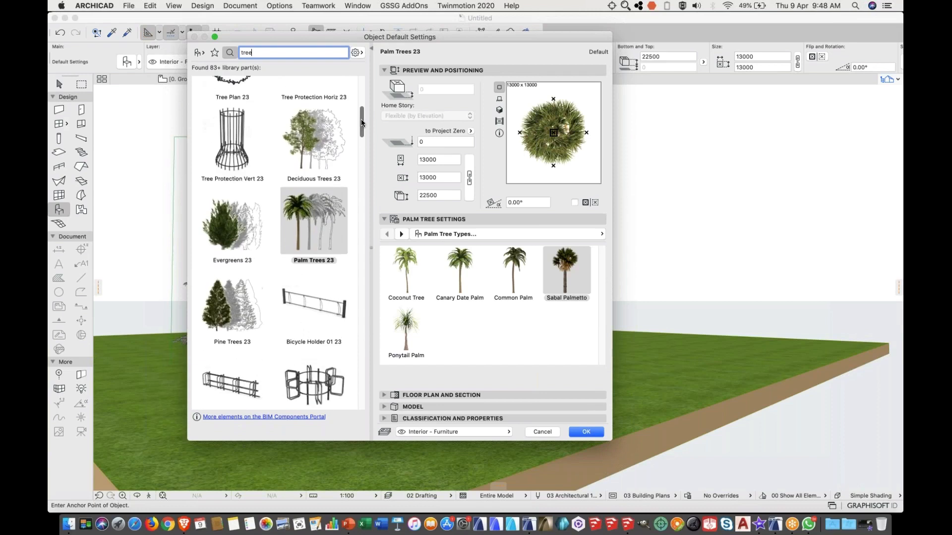
pyautogui.moveTo(349, 128)
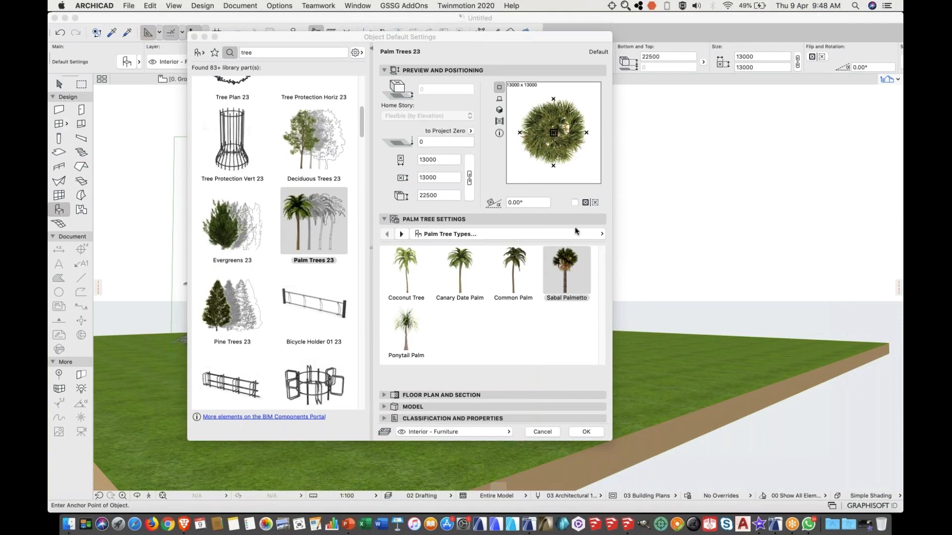
pyautogui.click(584, 237)
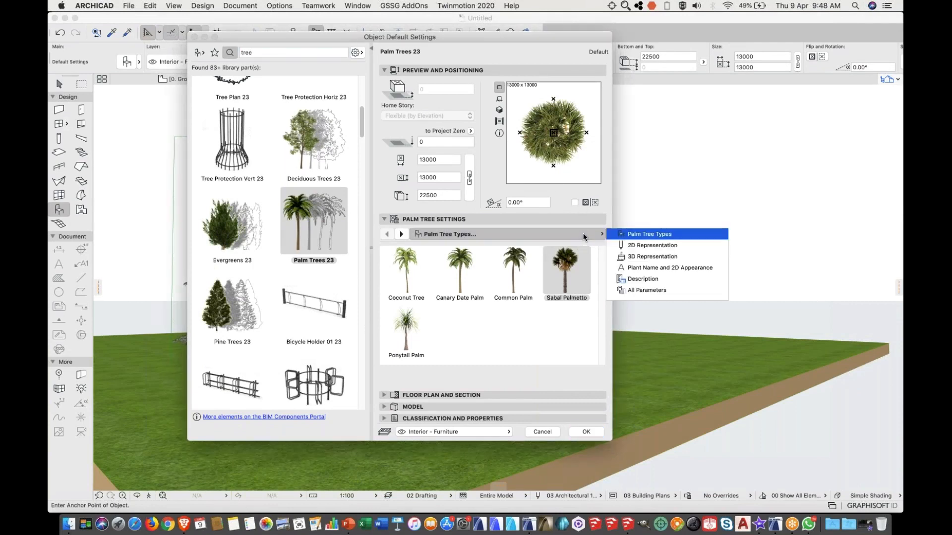
pyautogui.moveTo(499, 38); pyautogui.dragTo(397, 30)
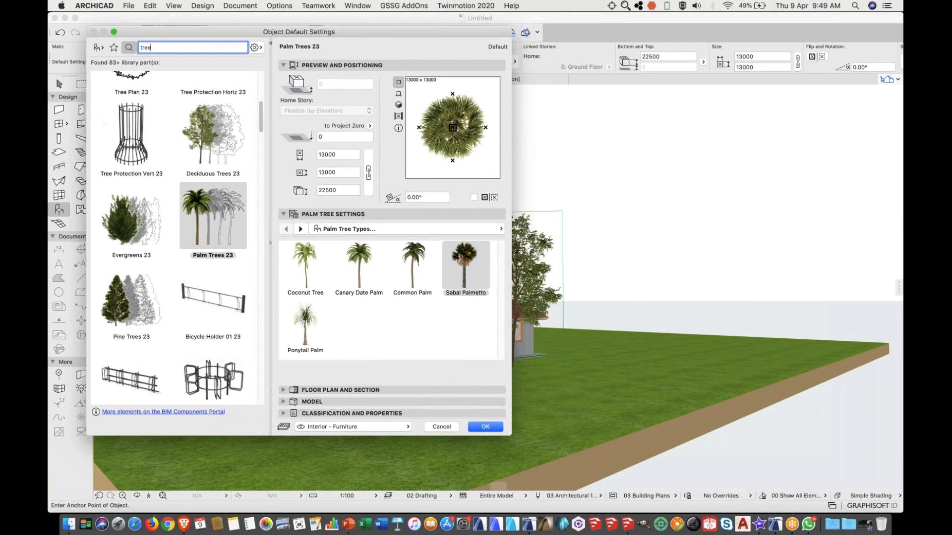
# - Try Symbolic Top View as the palm tree's 2D representation and set it back to Top View
pyautogui.click(499, 229)
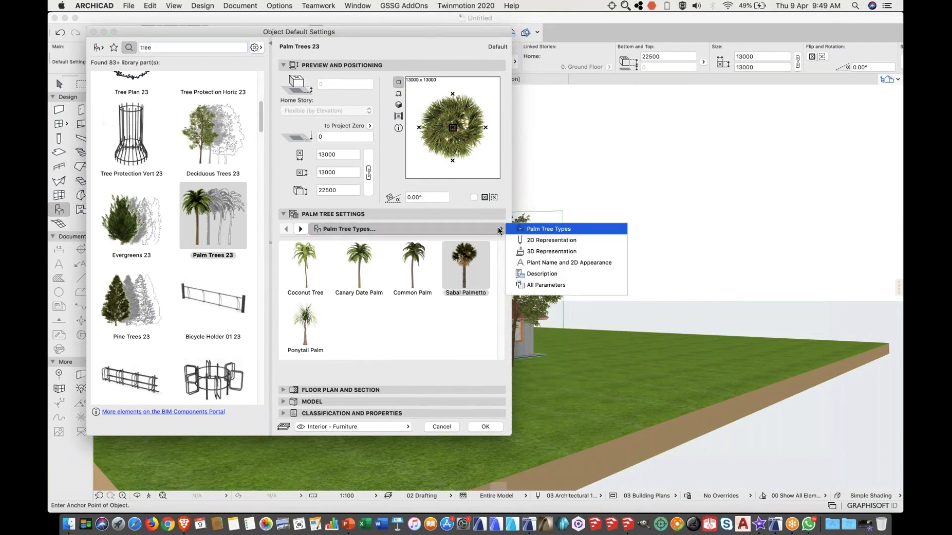
pyautogui.click(537, 242)
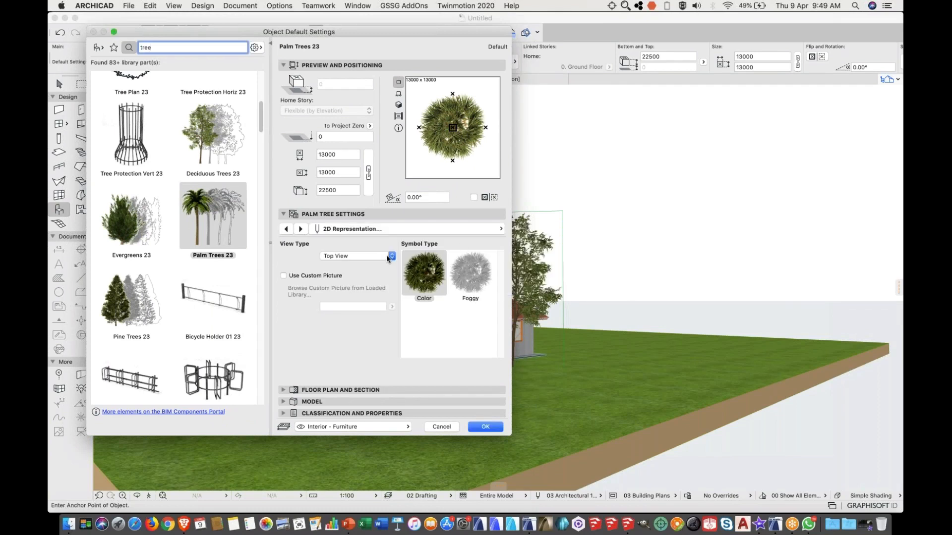
pyautogui.click(388, 257)
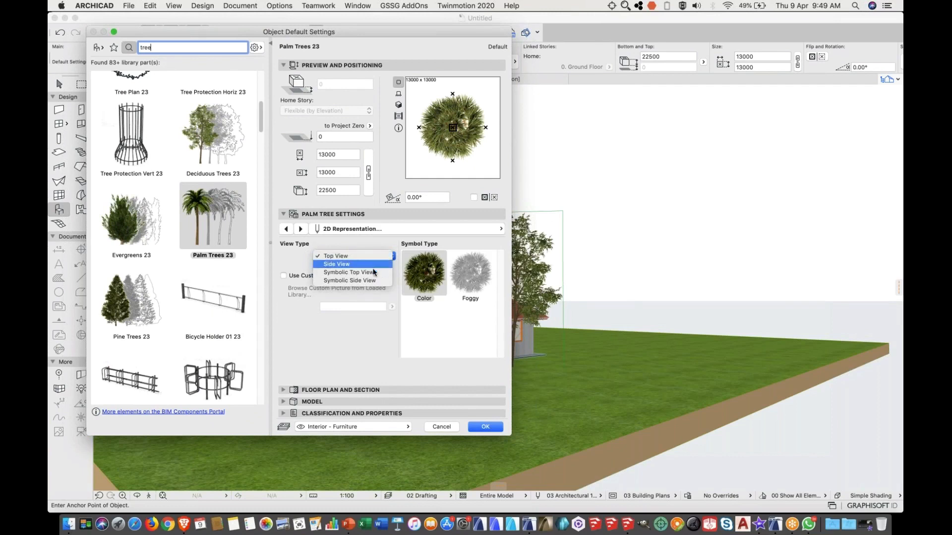
pyautogui.click(373, 273)
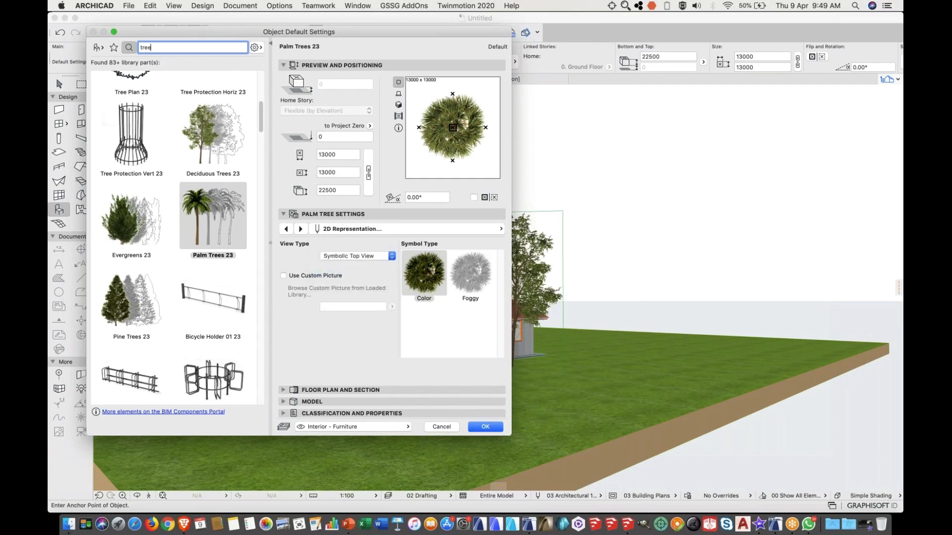
pyautogui.moveTo(501, 269)
pyautogui.mouseDown()
pyautogui.moveTo(504, 340)
pyautogui.moveTo(500, 261)
pyautogui.mouseUp()
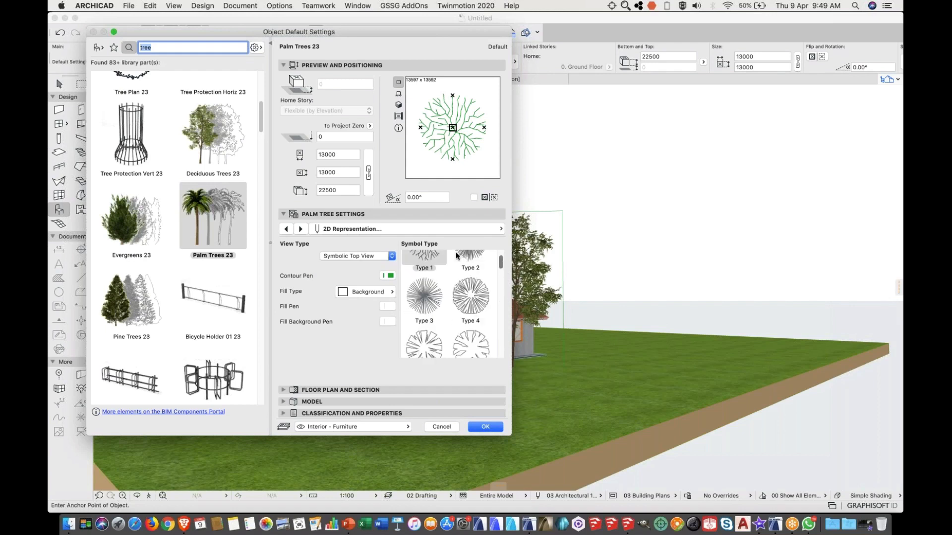
pyautogui.click(375, 256)
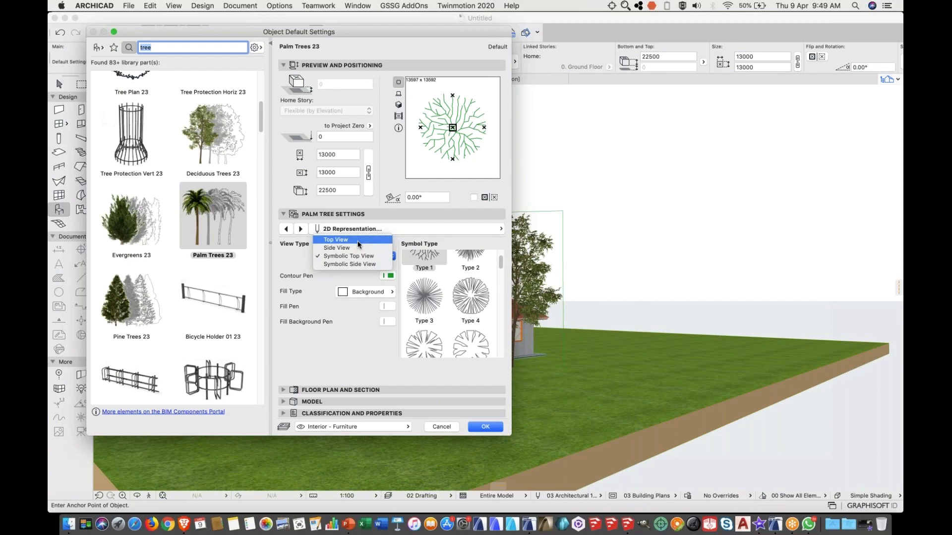
pyautogui.click(358, 242)
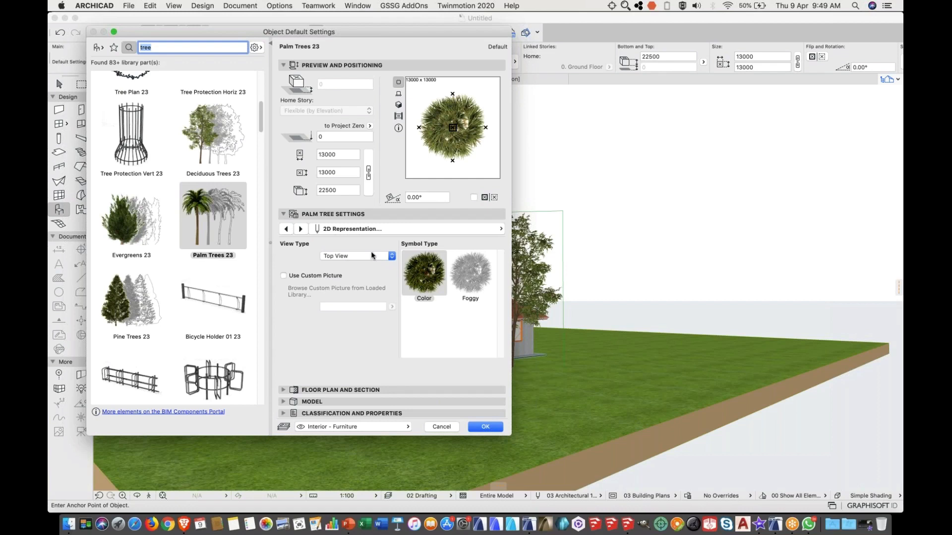
pyautogui.click(404, 230)
pyautogui.click(527, 230)
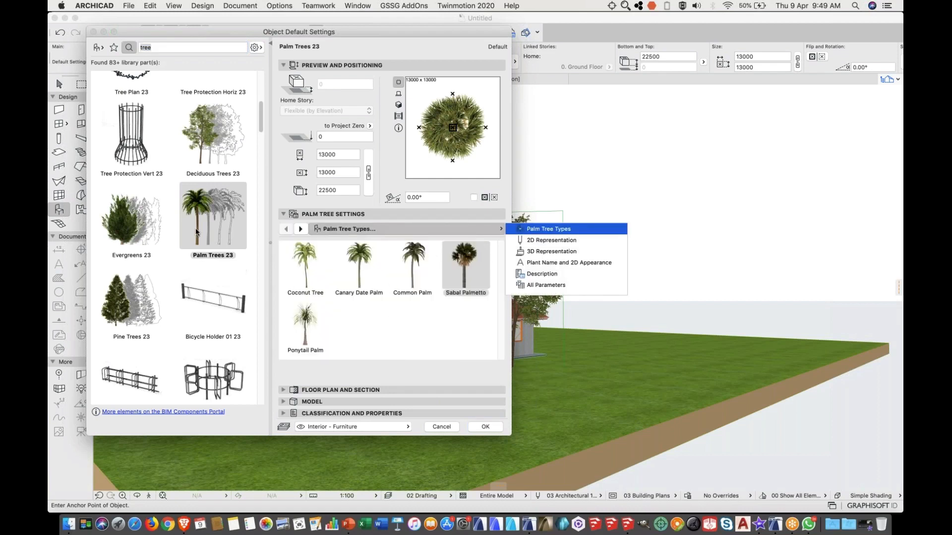
# - Choose the Abies Grandis type of Pine Trees 23 and place one on the lawn in front of the house
pyautogui.click(137, 297)
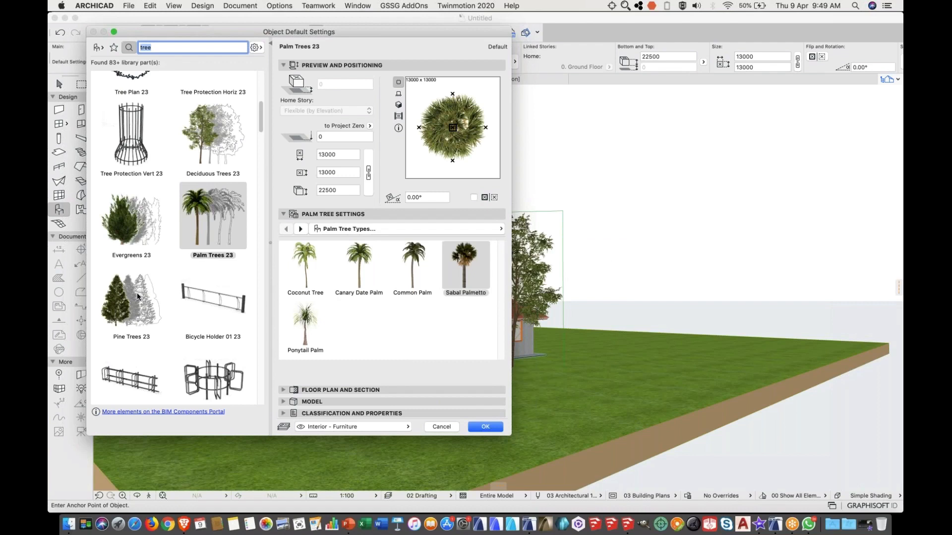
pyautogui.click(143, 299)
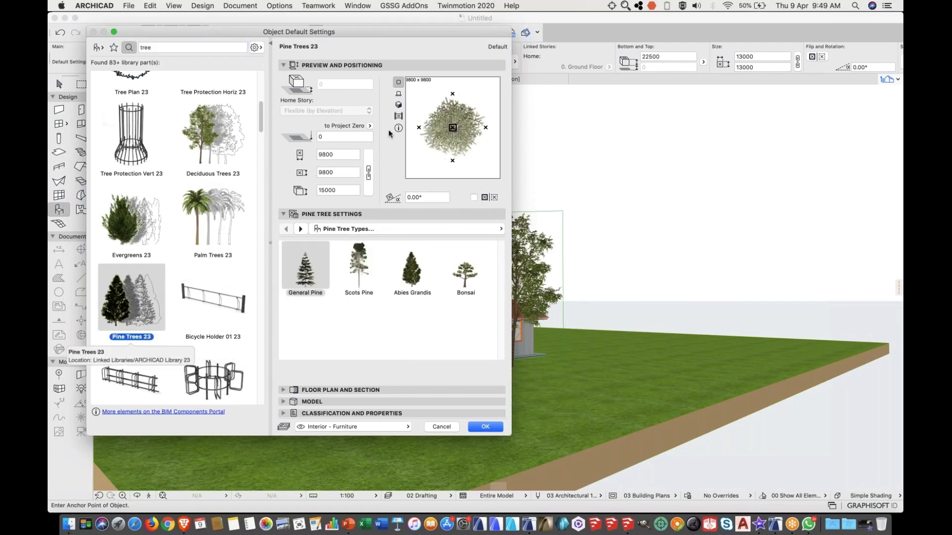
pyautogui.moveTo(328, 28); pyautogui.dragTo(414, 15)
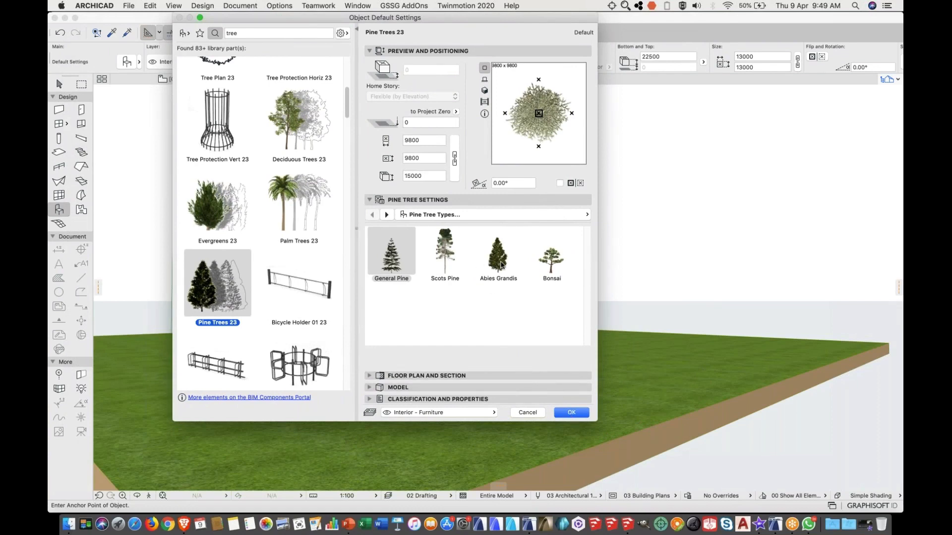
pyautogui.click(501, 264)
pyautogui.click(571, 415)
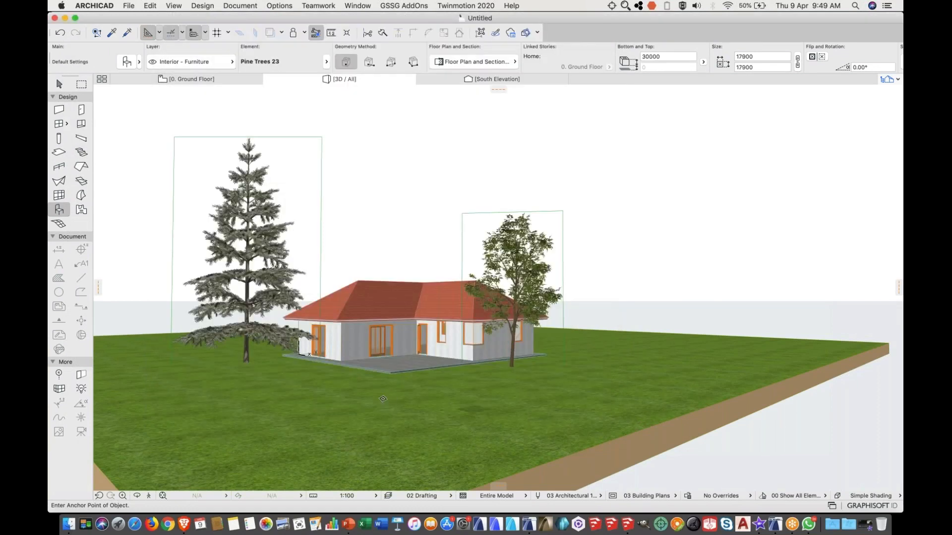
pyautogui.click(337, 406)
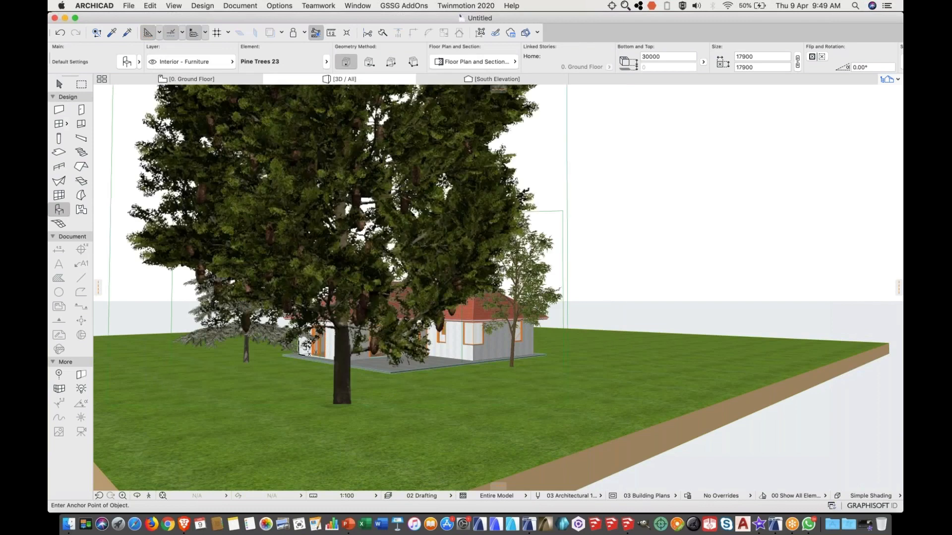
pyautogui.scroll(-3, 338, 406)
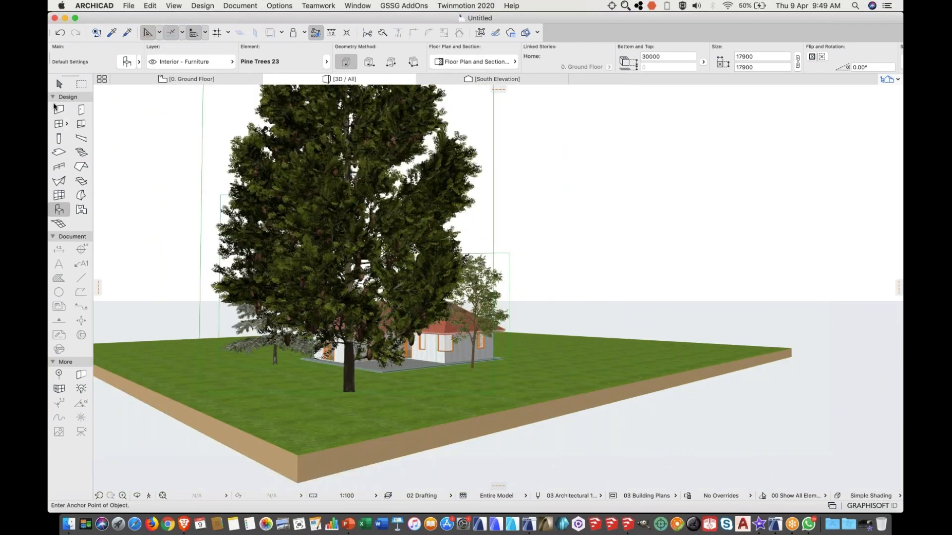
# - Move the new pine tree by its base point about 40764 to the lawn behind the house and view the scene
pyautogui.click(59, 84)
pyautogui.click(340, 337)
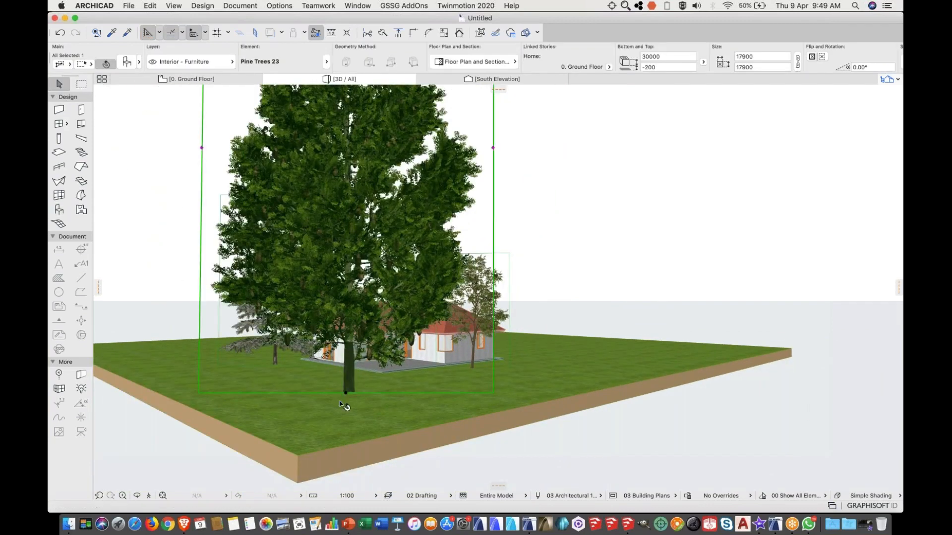
pyautogui.click(346, 390)
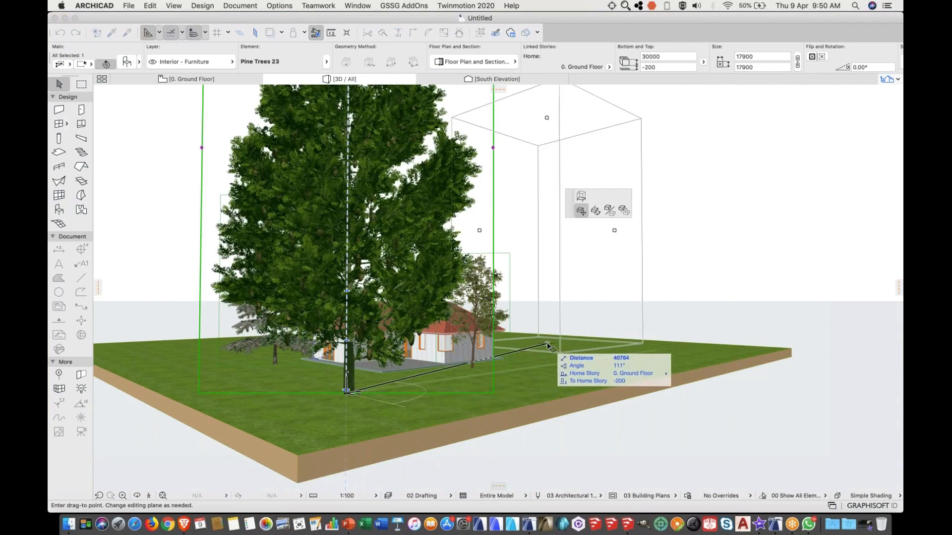
pyautogui.click(547, 345)
pyautogui.moveTo(511, 360); pyautogui.dragTo(475, 368, button='middle')
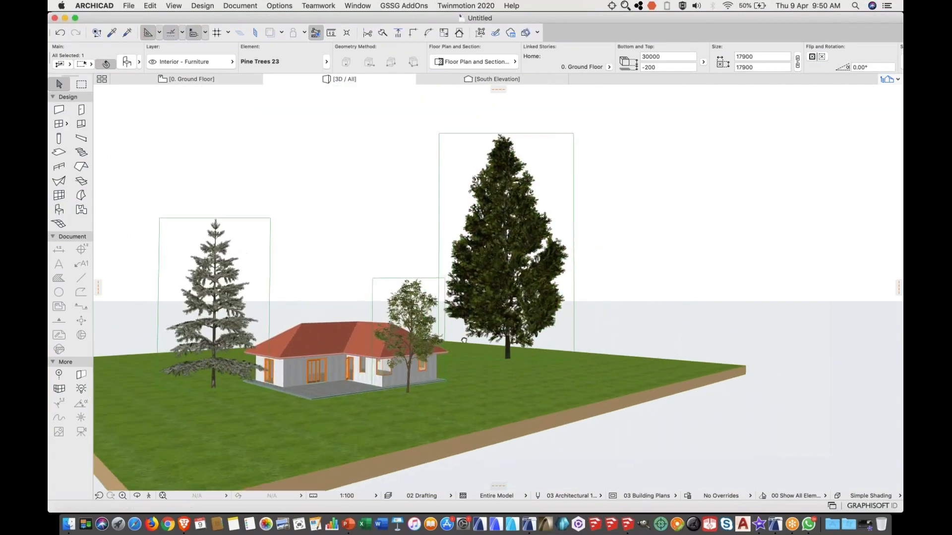
pyautogui.scroll(4, 419, 362)
pyautogui.scroll(5, 403, 360)
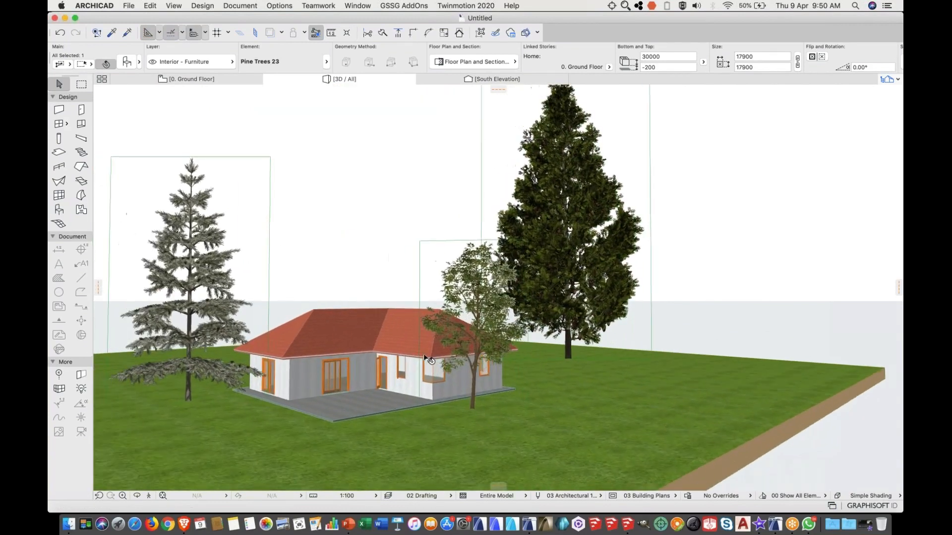
# - Move the deciduous tree by its base point about 3811 across the lawn beside the house
pyautogui.moveTo(422, 326)
pyautogui.mouseDown(button='middle')
pyautogui.moveTo(422, 290)
pyautogui.moveTo(427, 310)
pyautogui.mouseUp(button='middle')
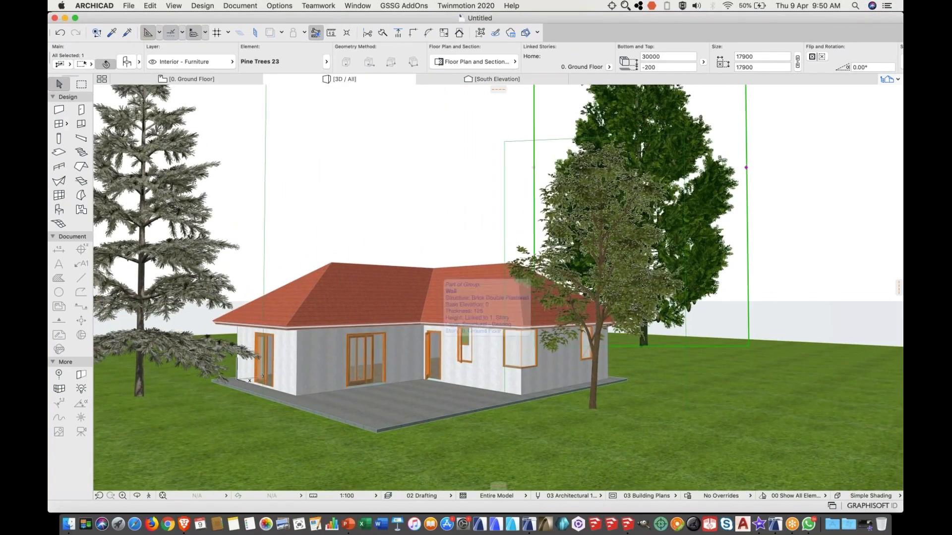
pyautogui.click(601, 361)
pyautogui.click(597, 423)
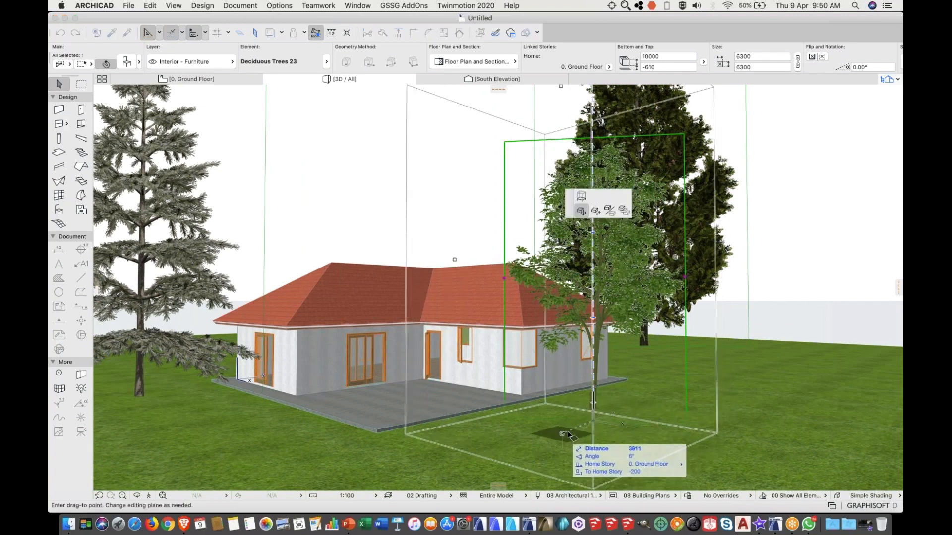
pyautogui.click(570, 434)
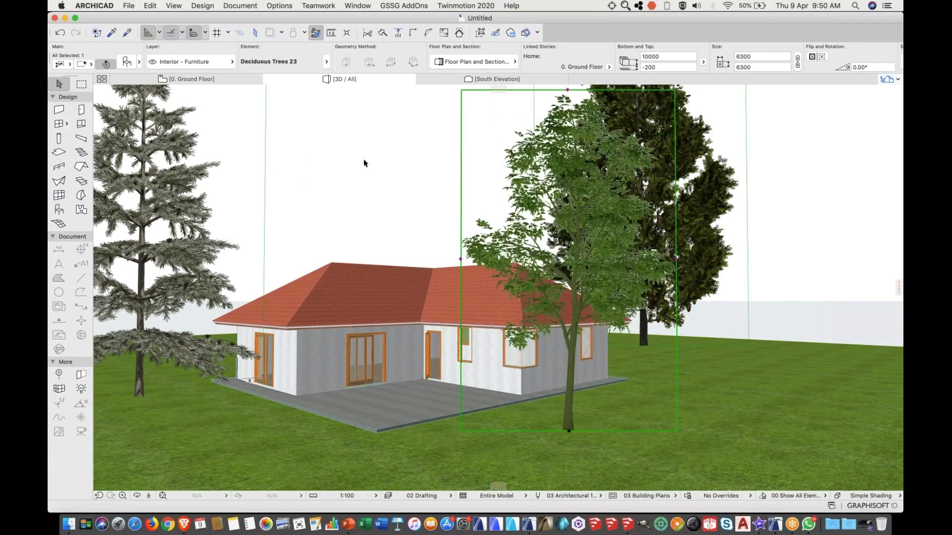
pyautogui.click(334, 144)
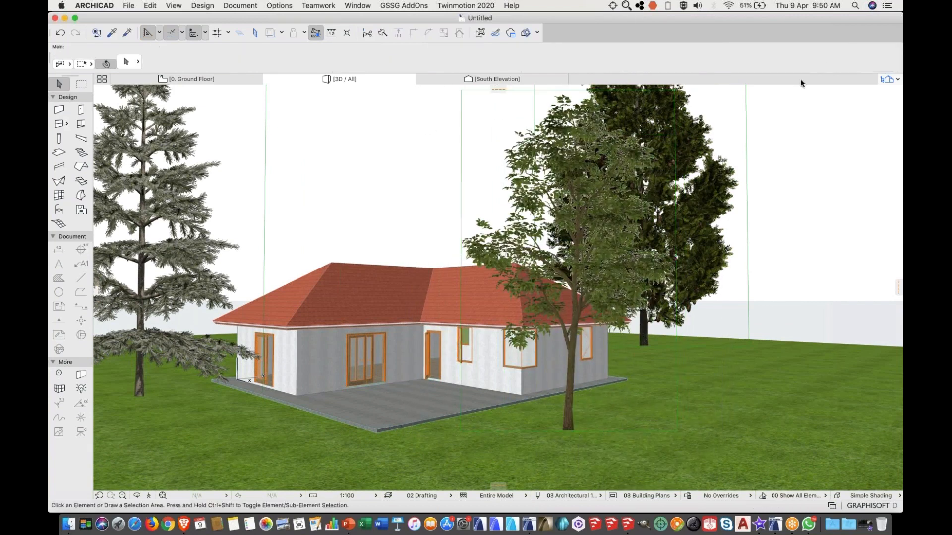
# - Move the nearer pine tree a short distance toward the front corner of the house
pyautogui.press('super+Tab')
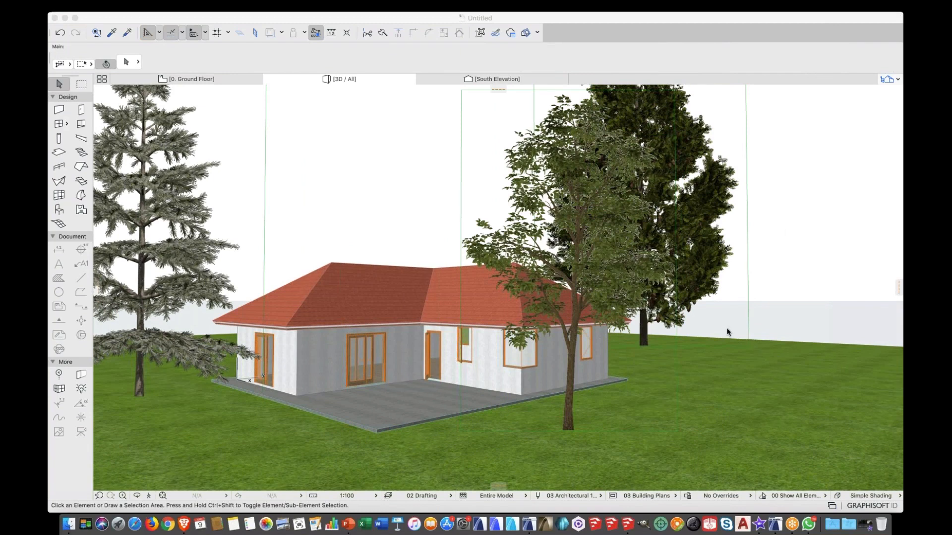
pyautogui.click(181, 223)
pyautogui.click(148, 217)
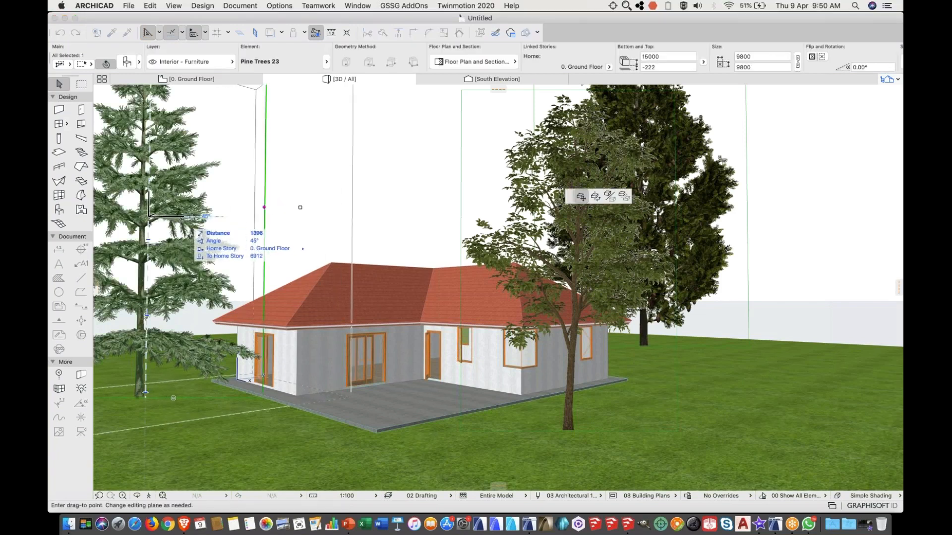
pyautogui.click(181, 219)
pyautogui.press('Escape')
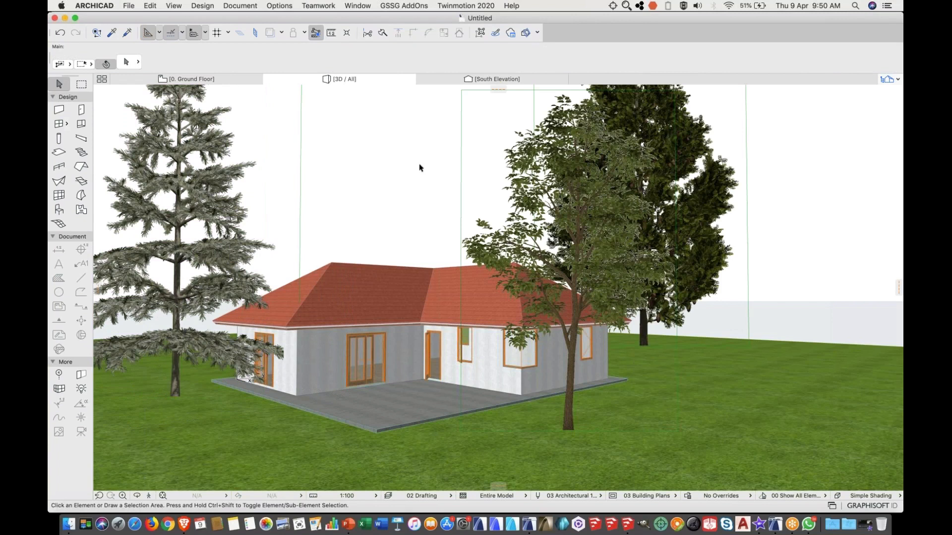
# - Shift the deciduous tree slightly so its trunk stands in front of the corner window of the house
pyautogui.click(575, 260)
pyautogui.click(573, 260)
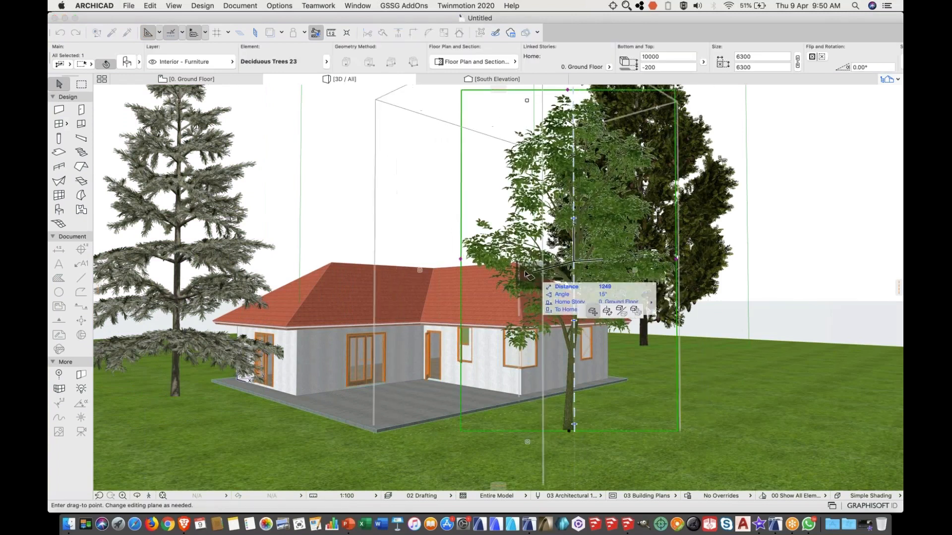
pyautogui.click(518, 267)
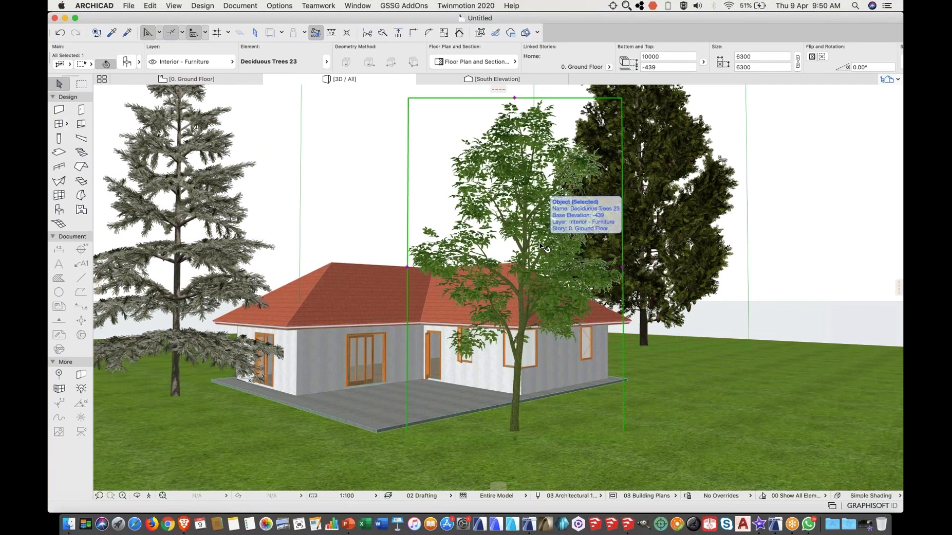
pyautogui.click(323, 129)
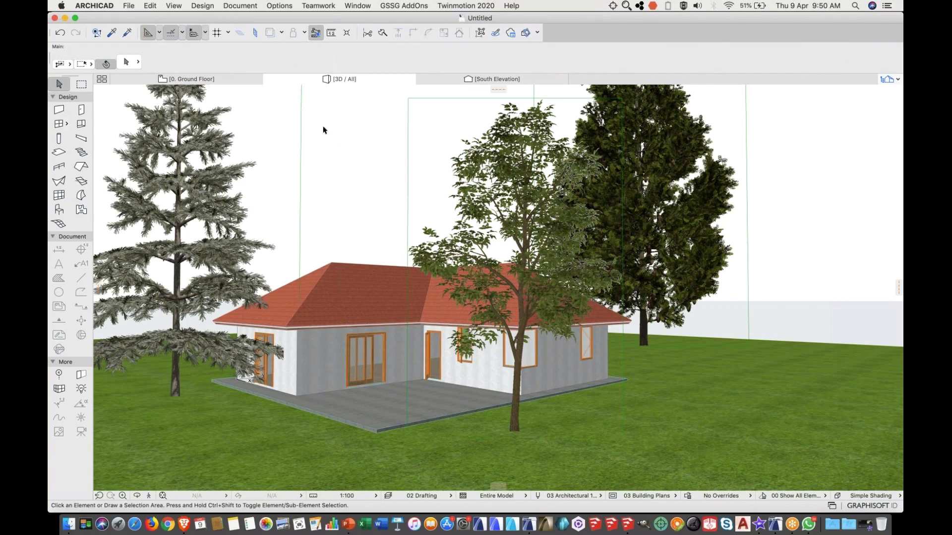
# - Open the PhotoRendering Settings and reposition them over the 3D view
pyautogui.click(247, 9)
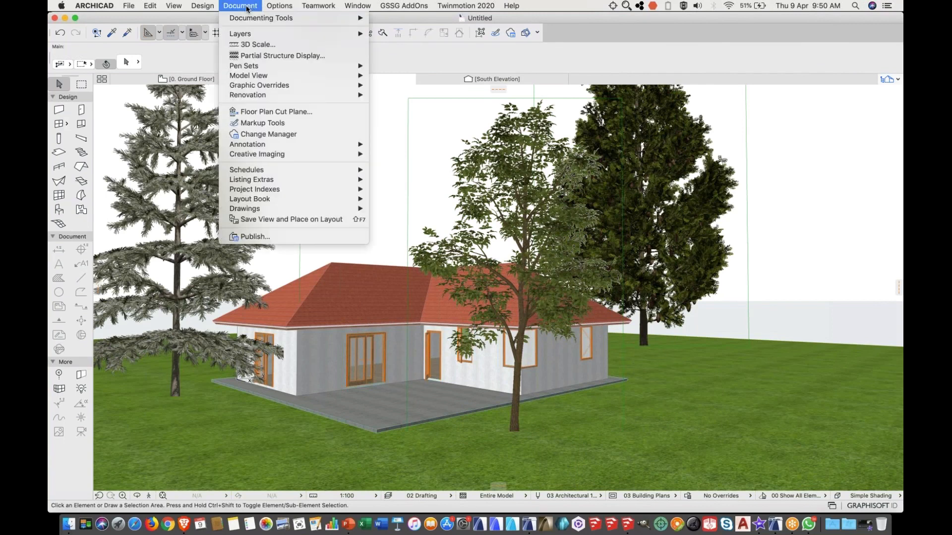
pyautogui.moveTo(292, 155)
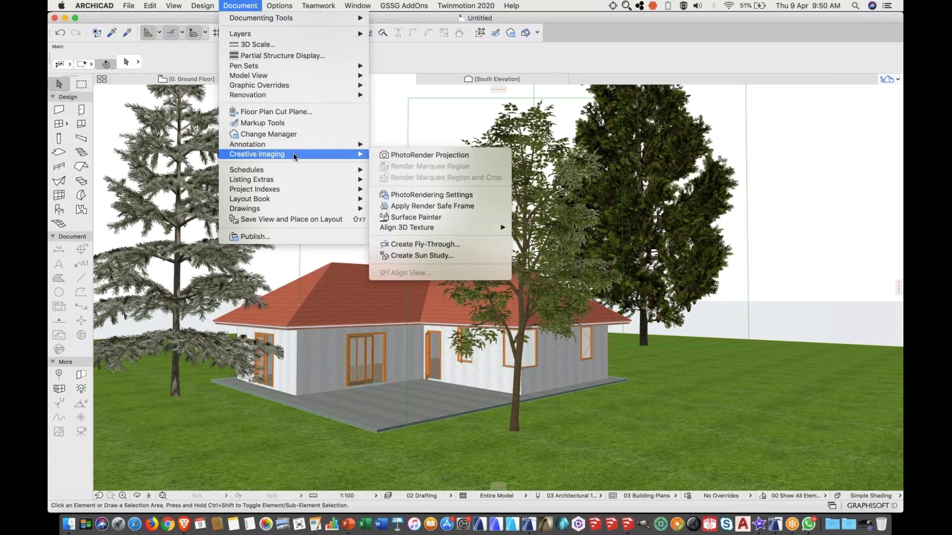
pyautogui.click(425, 199)
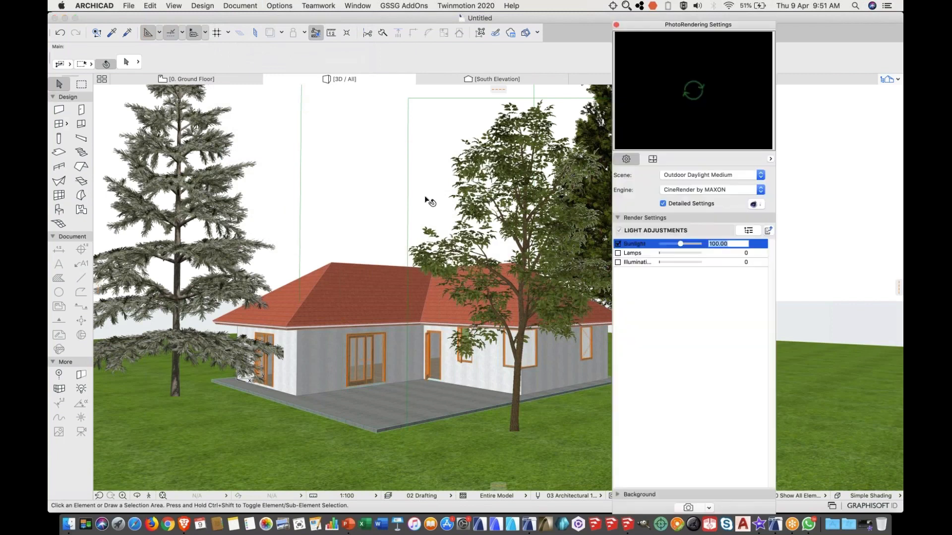
pyautogui.moveTo(701, 27); pyautogui.dragTo(648, 19)
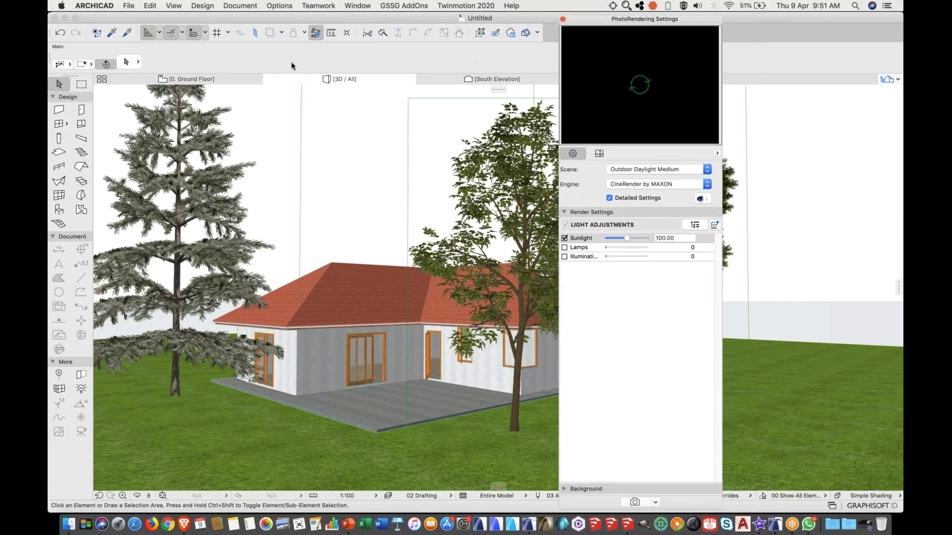
# - Display the 3D Visualization toolbar and place it over the lawn below the house
pyautogui.click(241, 6)
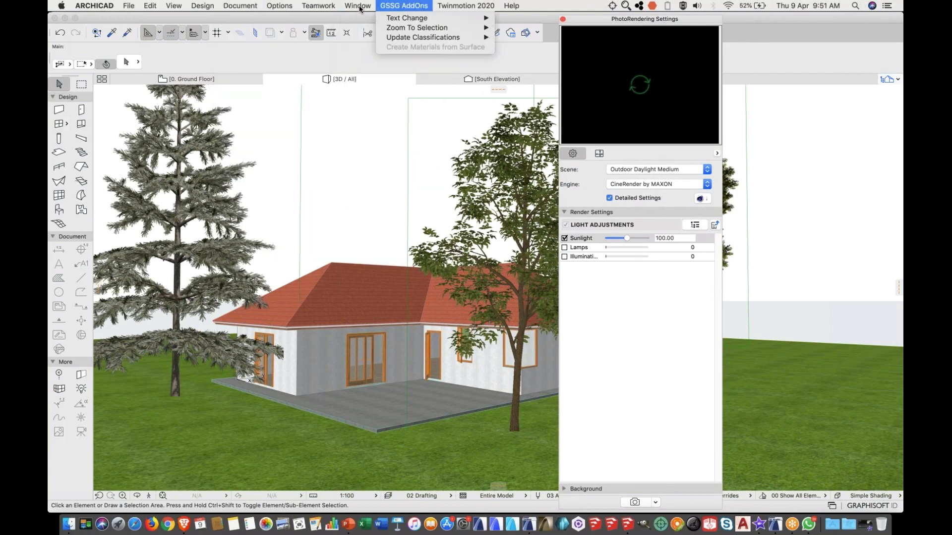
pyautogui.moveTo(359, 7)
pyautogui.moveTo(385, 150)
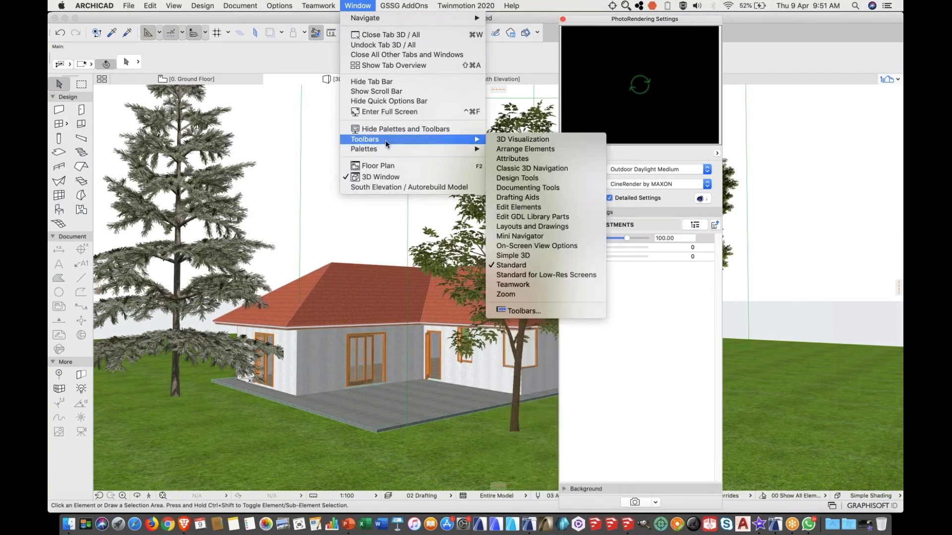
pyautogui.click(513, 141)
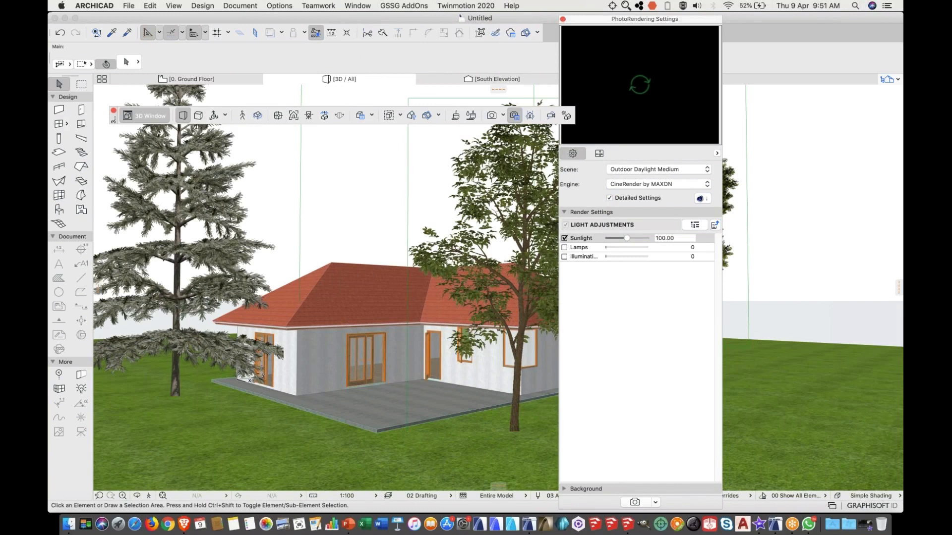
pyautogui.moveTo(115, 119); pyautogui.dragTo(117, 455)
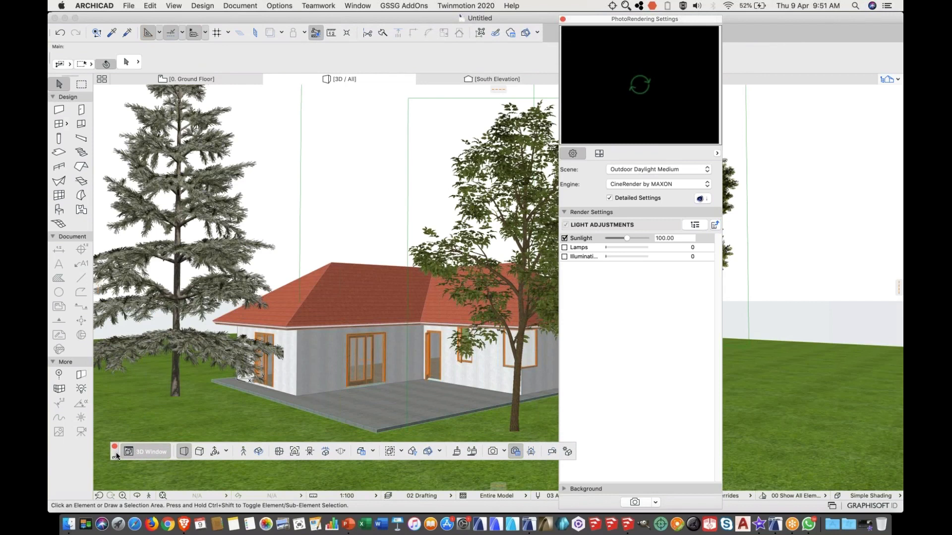
# - View the model in axonometric projection and return to the perspective view
pyautogui.click(199, 453)
pyautogui.moveTo(379, 300); pyautogui.dragTo(227, 325, button='middle')
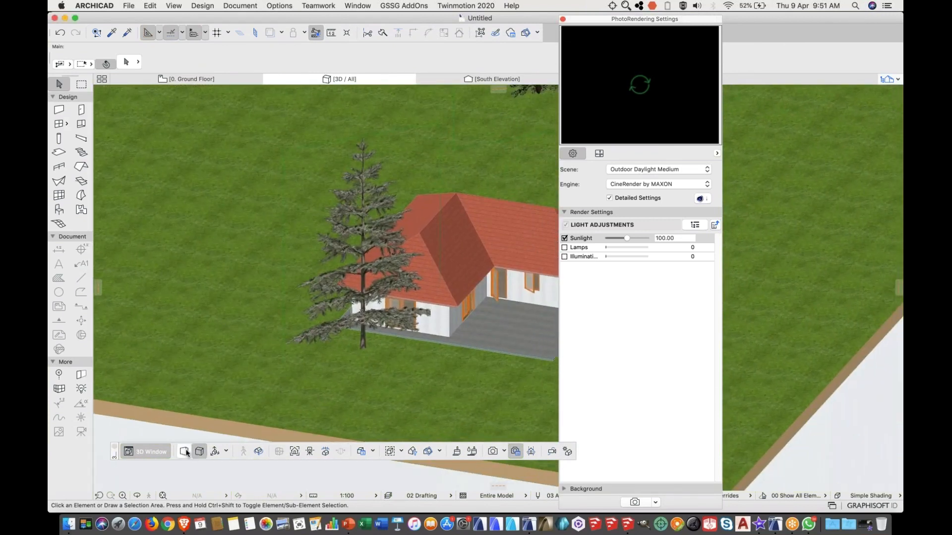
pyautogui.click(186, 451)
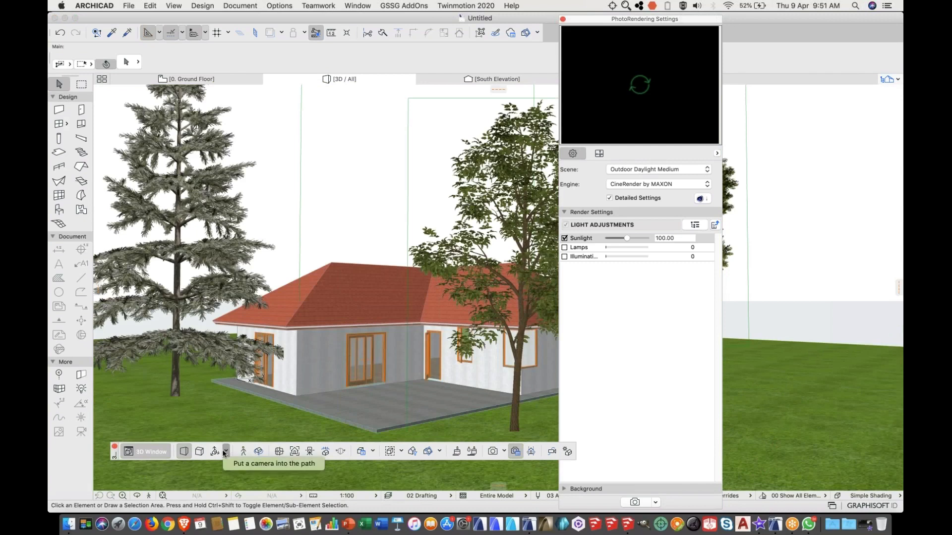
# - Orbit the perspective view slightly around the house
pyautogui.click(258, 451)
pyautogui.moveTo(331, 417)
pyautogui.mouseDown()
pyautogui.moveTo(342, 415)
pyautogui.moveTo(314, 418)
pyautogui.mouseUp()
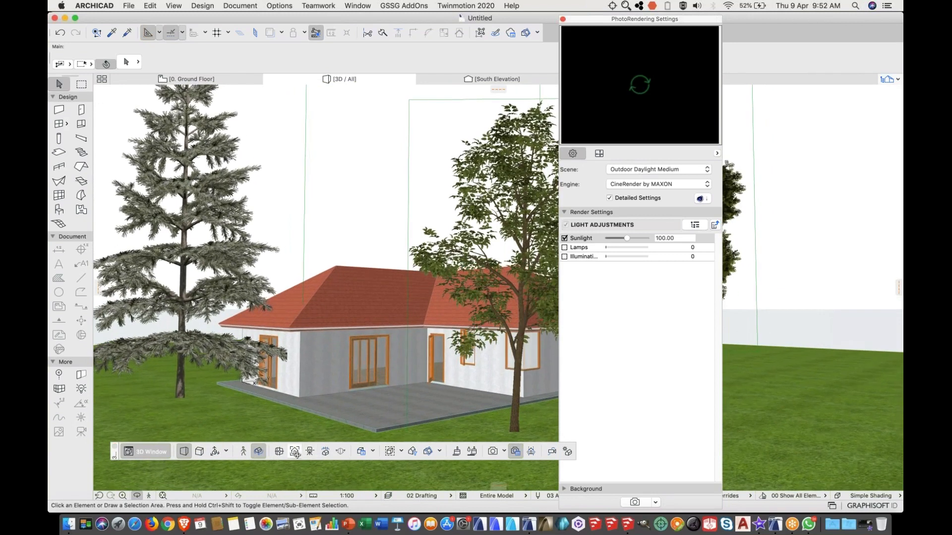
pyautogui.press('Escape')
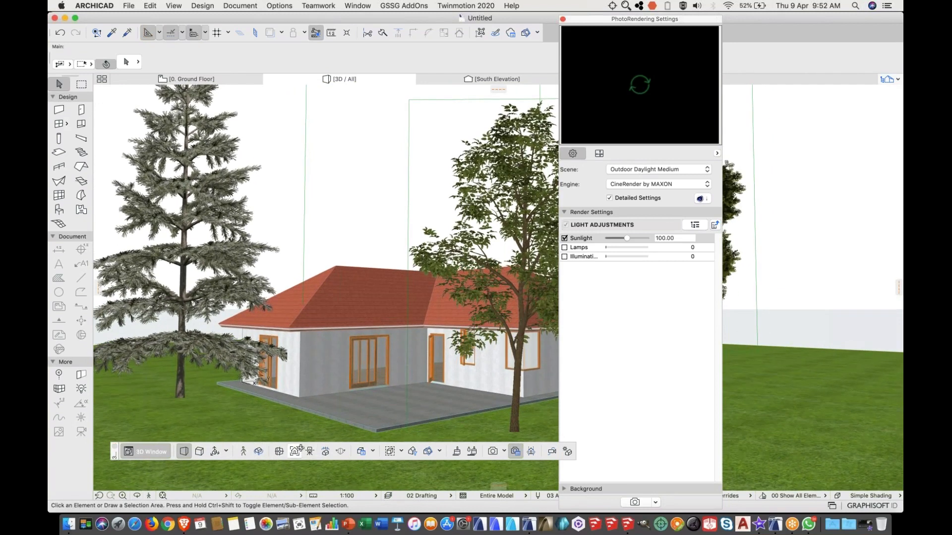
pyautogui.click(114, 456)
pyautogui.click(364, 6)
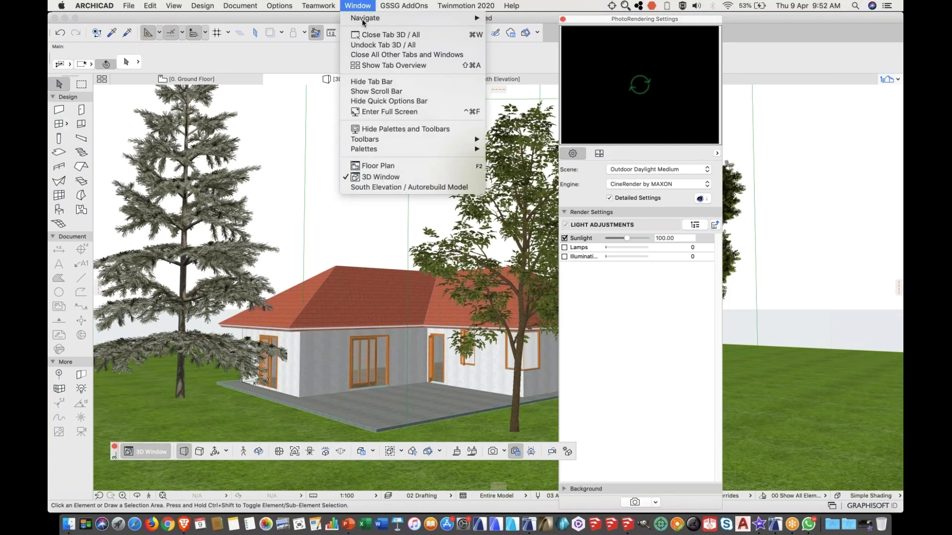
pyautogui.moveTo(470, 143)
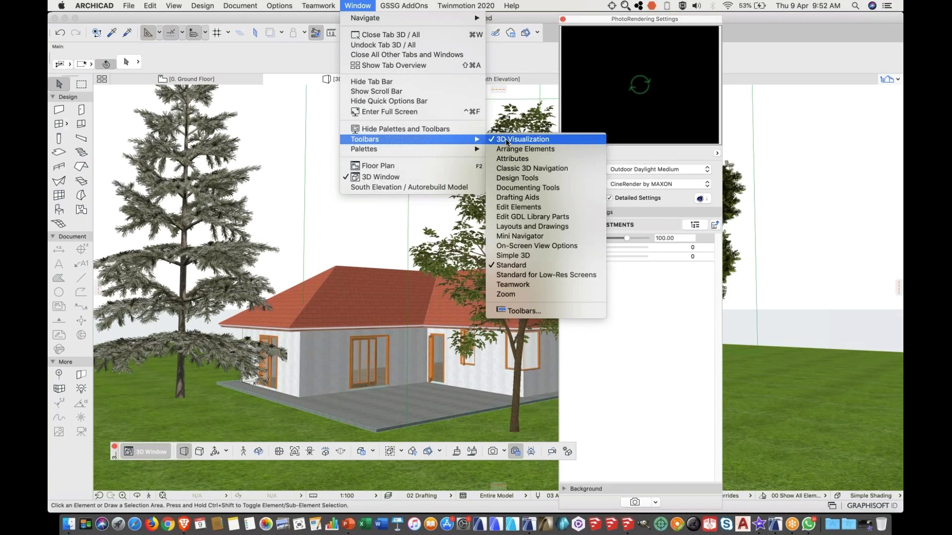
pyautogui.click(537, 61)
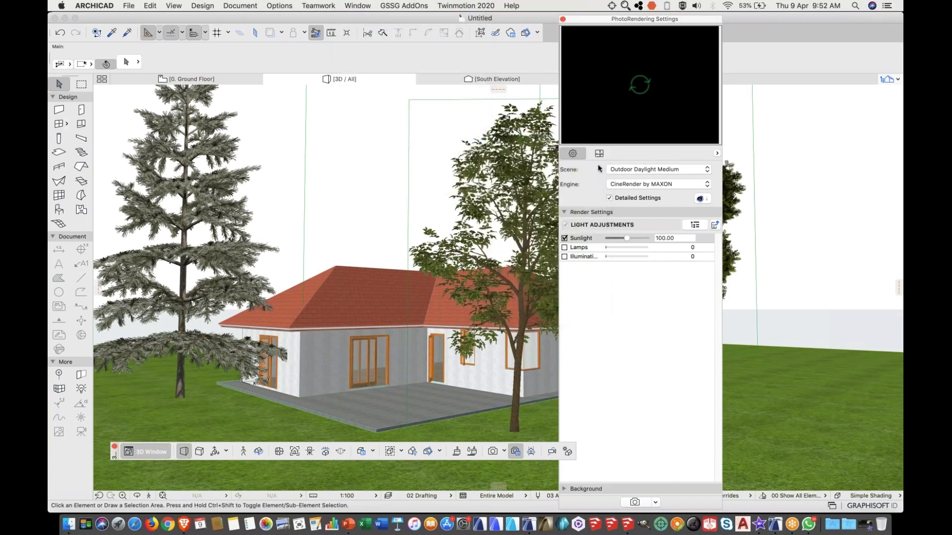
# - Turn off the detailed render settings and review the available rendering engines, keeping CineRender by MAXON
pyautogui.click(608, 199)
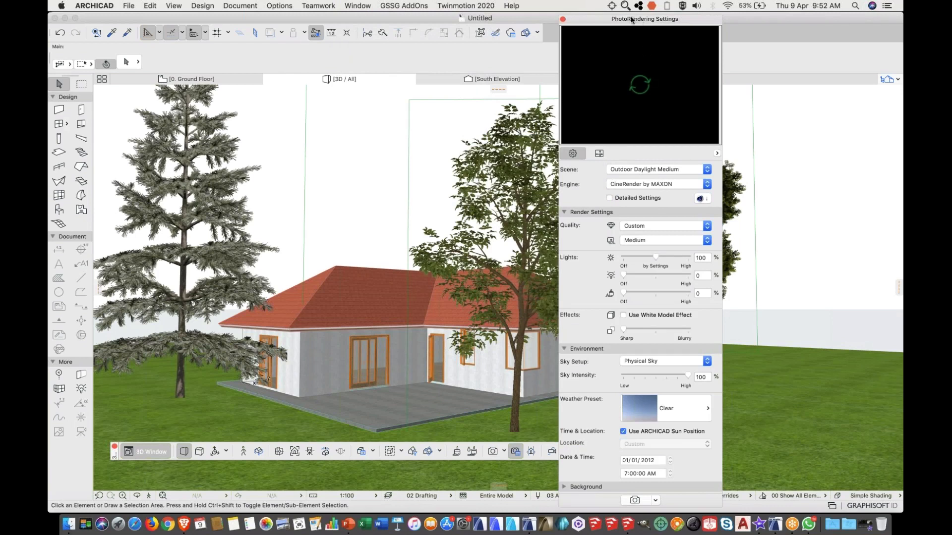
pyautogui.moveTo(639, 20); pyautogui.dragTo(628, 17)
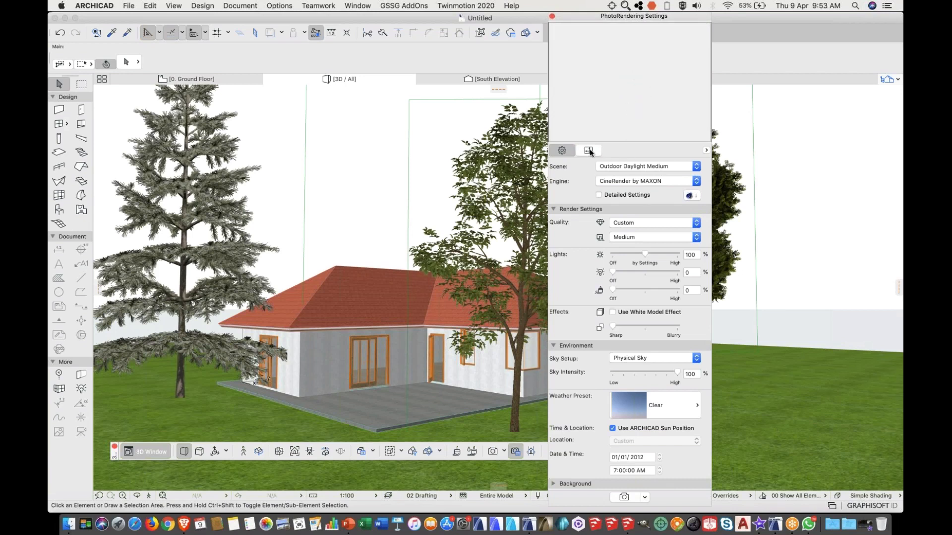
pyautogui.click(625, 182)
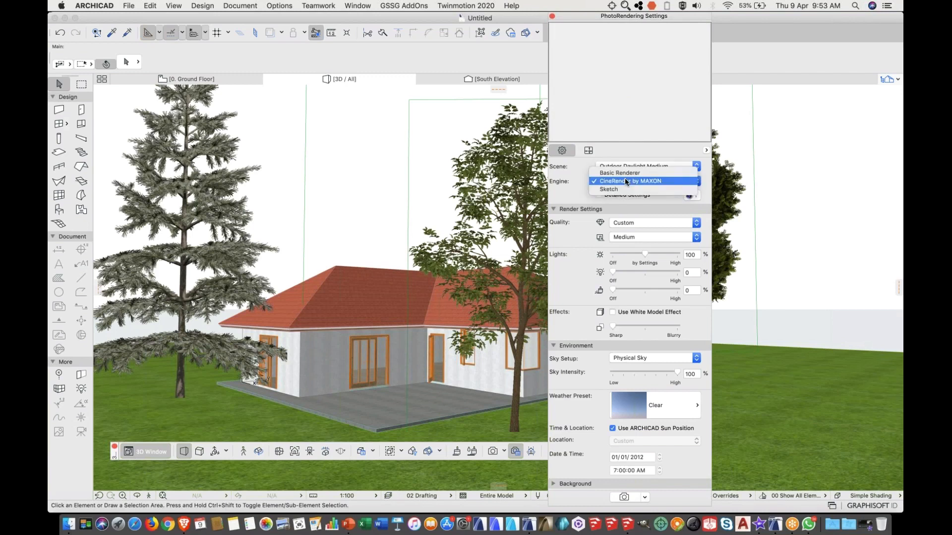
pyautogui.click(633, 168)
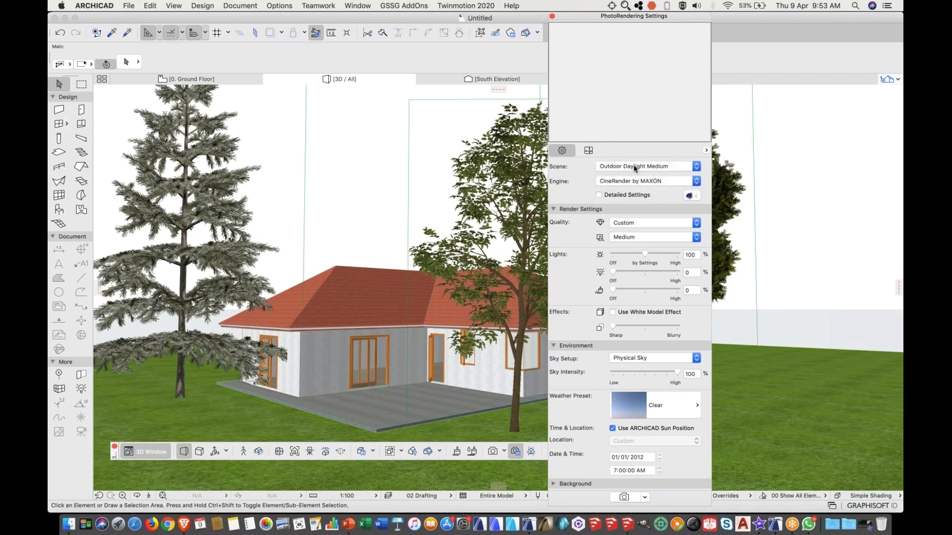
# - Browse the complete list of predefined render scenes and apply the Outdoor White Model Fast (Physical) scene
pyautogui.click(634, 167)
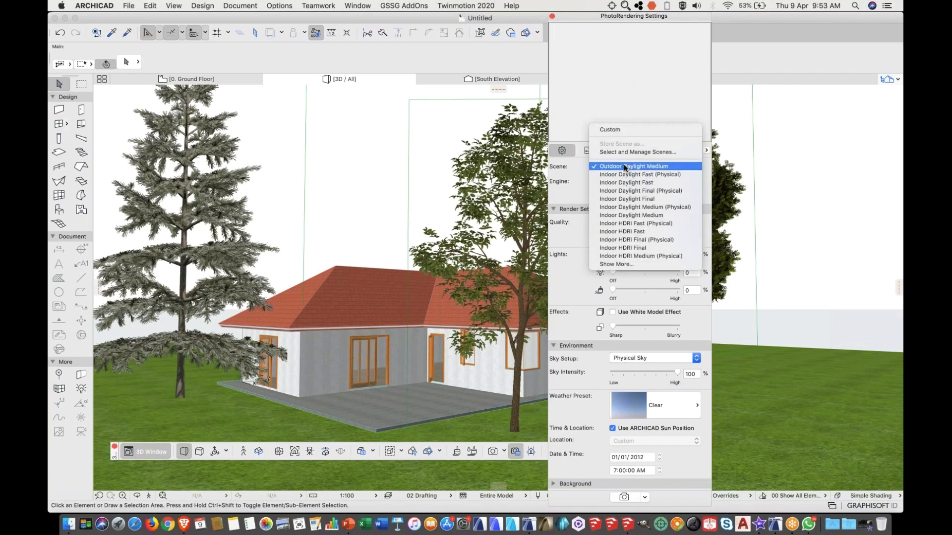
pyautogui.click(630, 264)
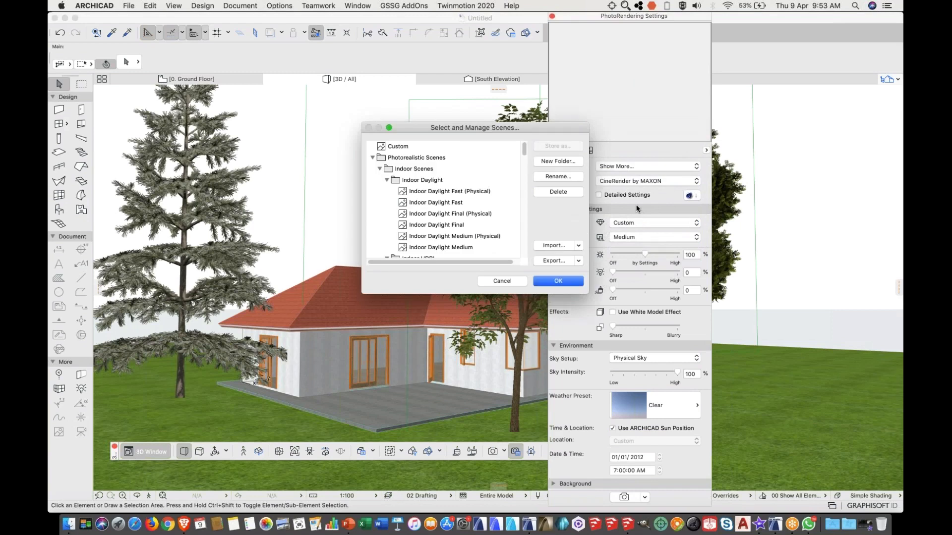
pyautogui.scroll(-1, 527, 152)
pyautogui.scroll(-7, 529, 155)
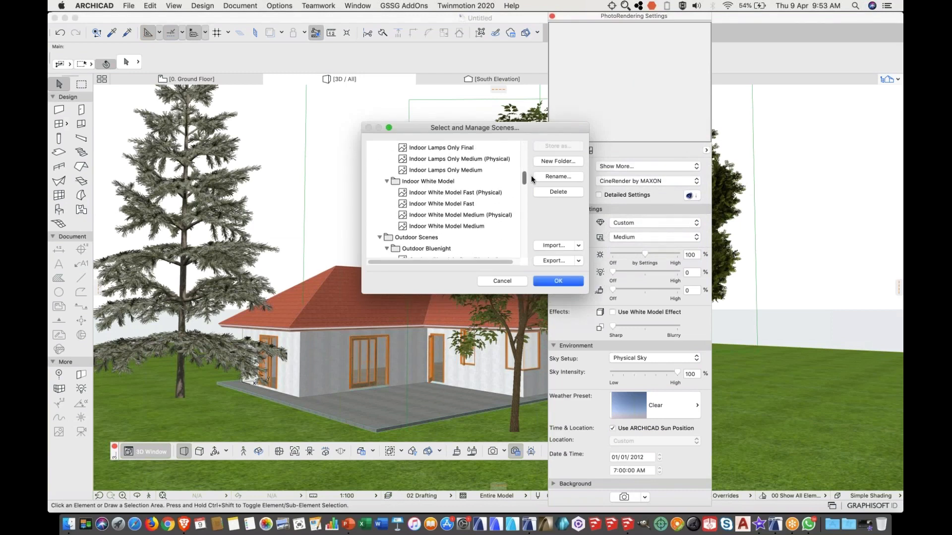
pyautogui.scroll(4, 532, 180)
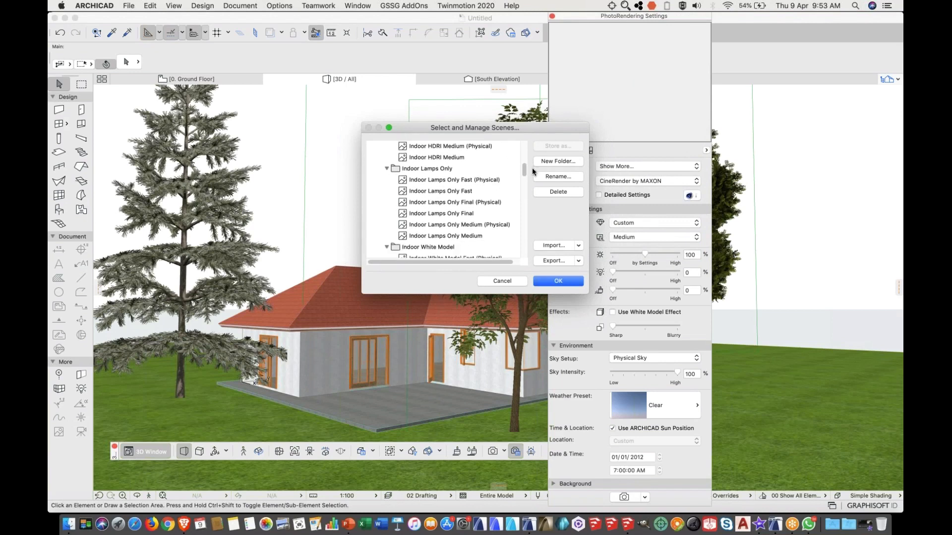
pyautogui.scroll(-2, 524, 173)
pyautogui.scroll(-1, 525, 174)
pyautogui.moveTo(524, 177); pyautogui.dragTo(539, 227)
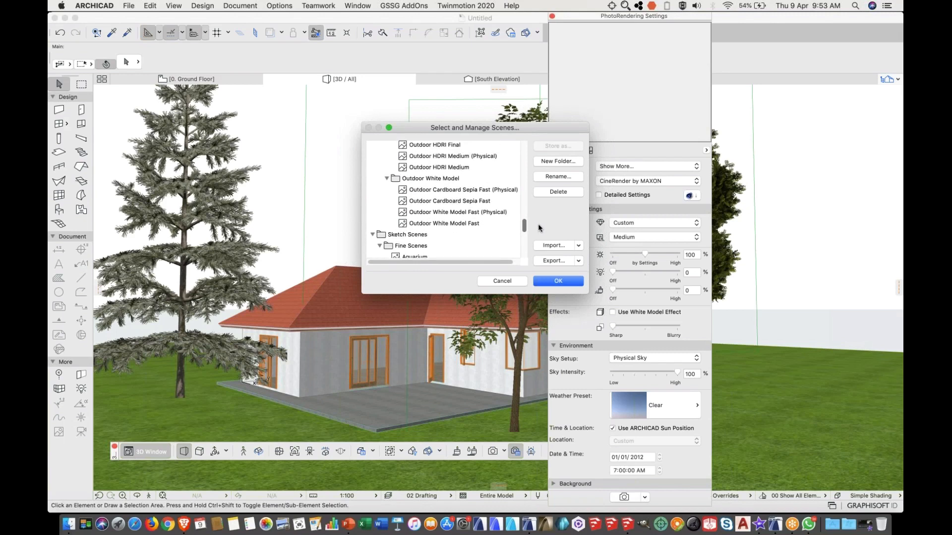
pyautogui.click(459, 224)
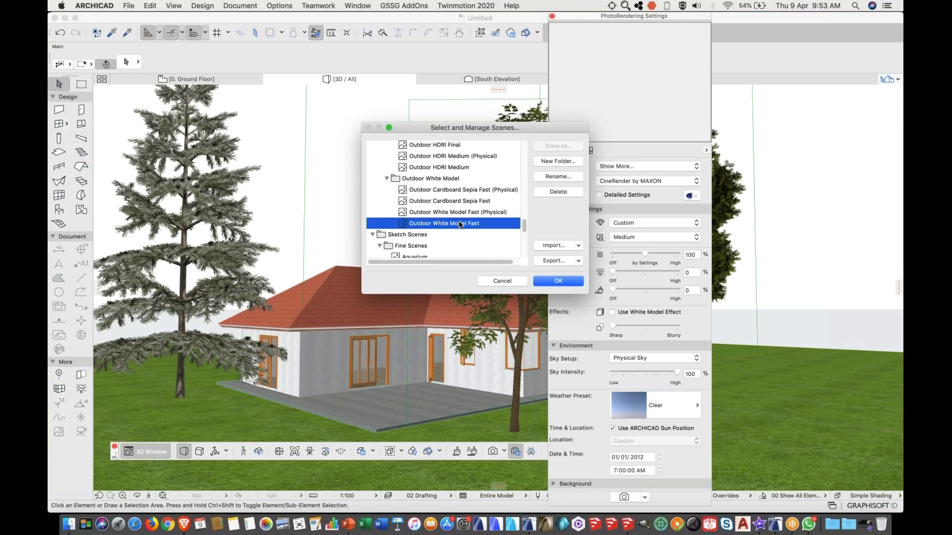
pyautogui.click(444, 214)
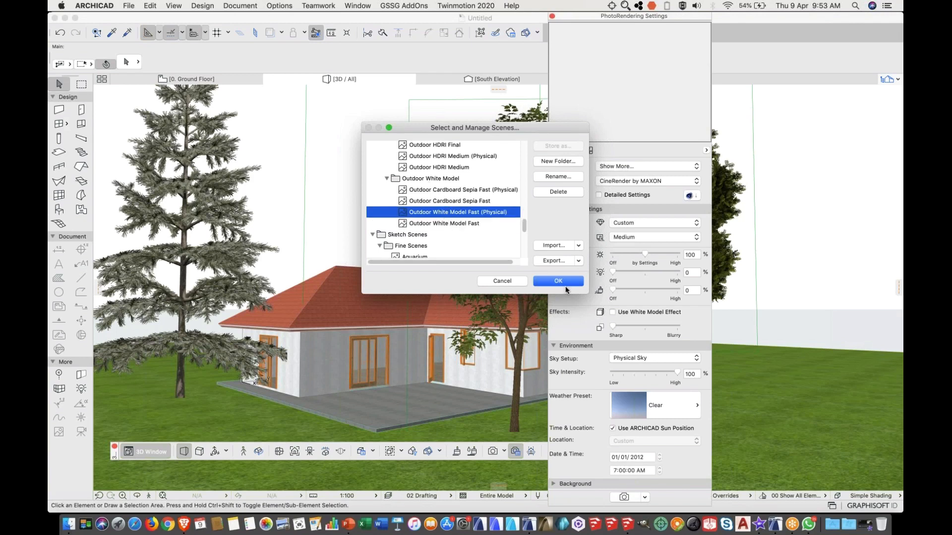
pyautogui.click(559, 281)
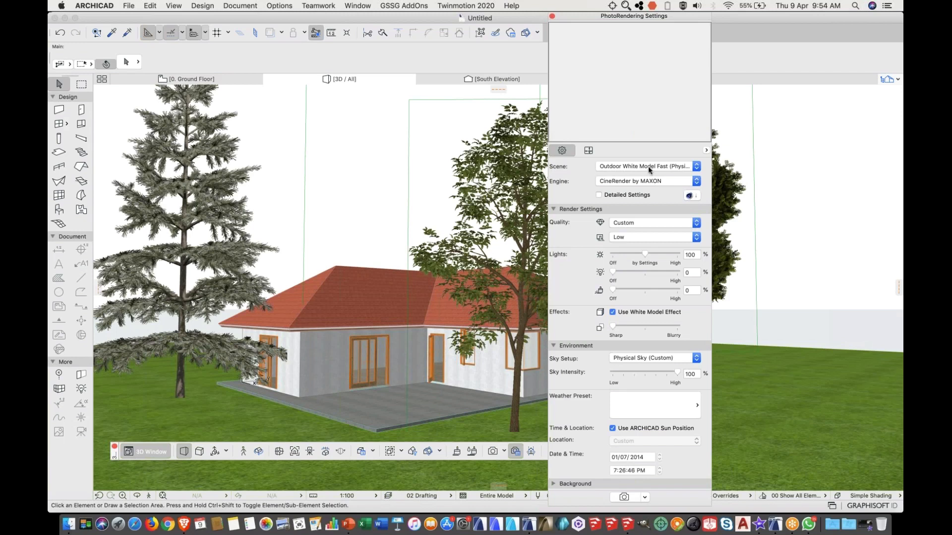
# - Collapse the Render Settings group and select the house's roof shell in the perspective view
pyautogui.click(560, 210)
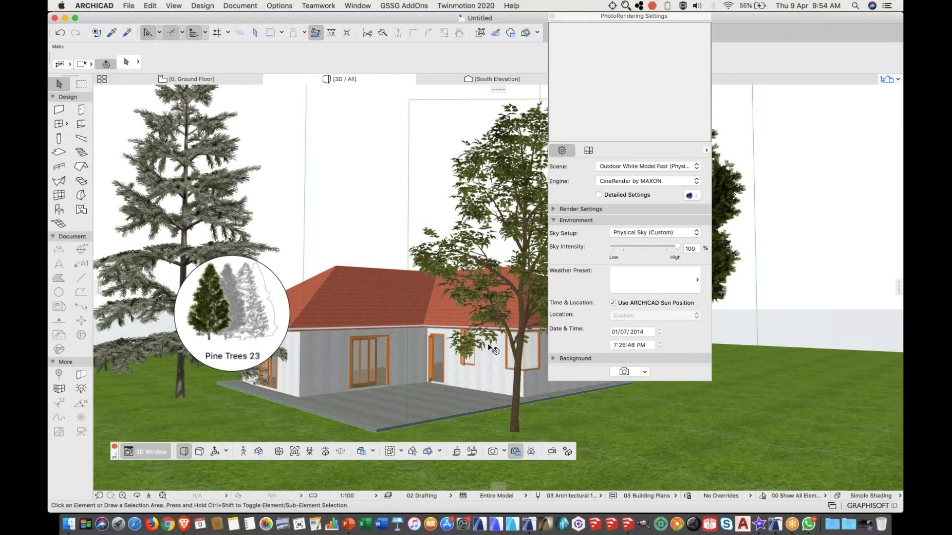
pyautogui.click(318, 293)
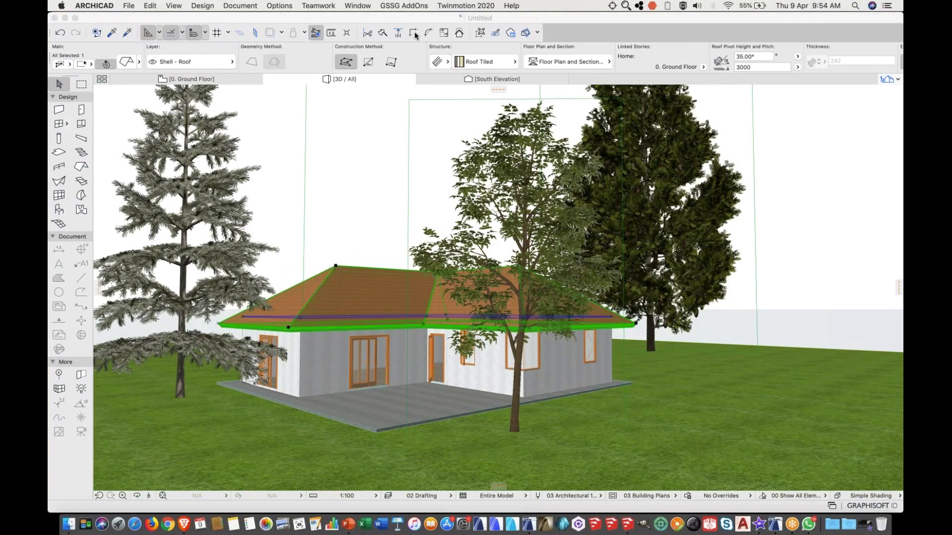
pyautogui.click(327, 15)
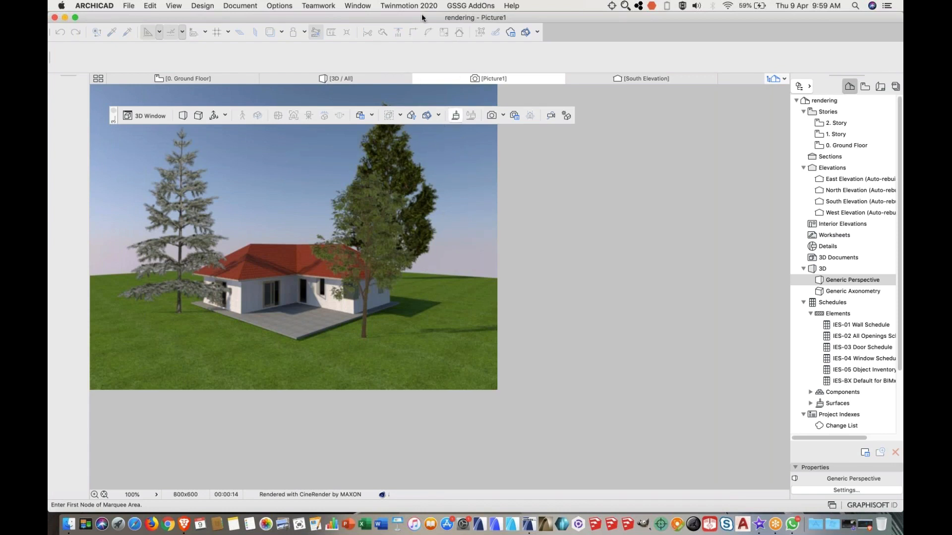
# - Display the PhotoRendering Settings palette and place it beside the finished rendering
pyautogui.click(246, 5)
pyautogui.click(245, 5)
pyautogui.click(517, 114)
pyautogui.moveTo(645, 37); pyautogui.dragTo(635, 64)
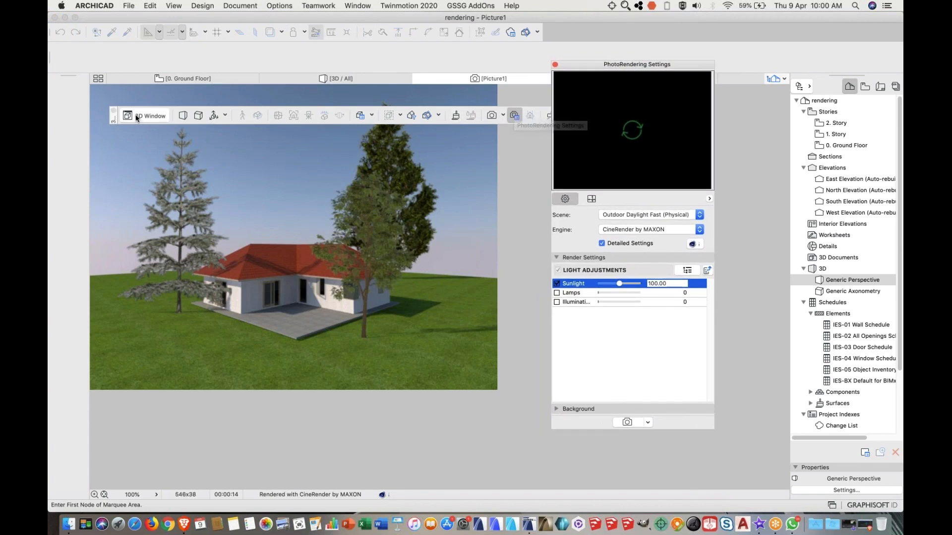
# - Move the 3D Visualization toolbar clear of the render settings and refresh the preview rendering
pyautogui.click(110, 117)
pyautogui.moveTo(111, 119); pyautogui.dragTo(96, 116)
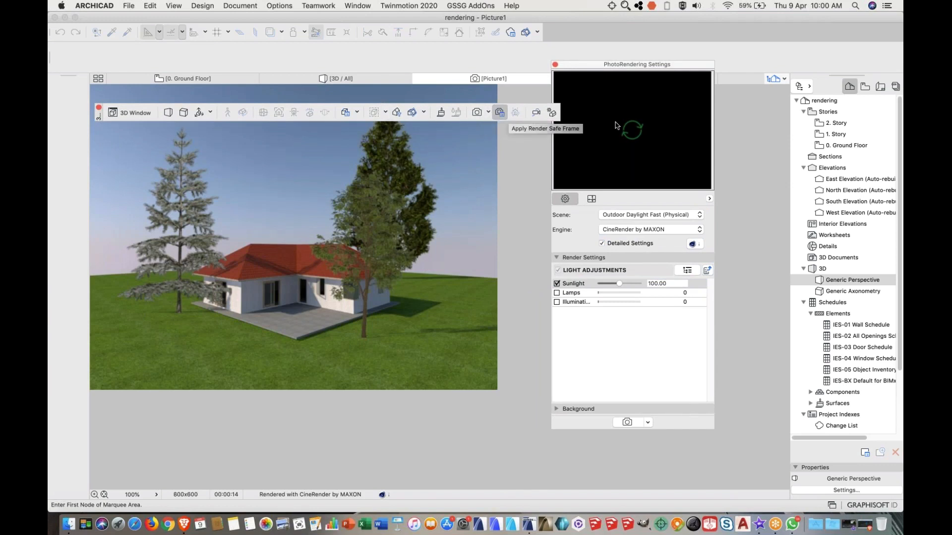
pyautogui.click(637, 134)
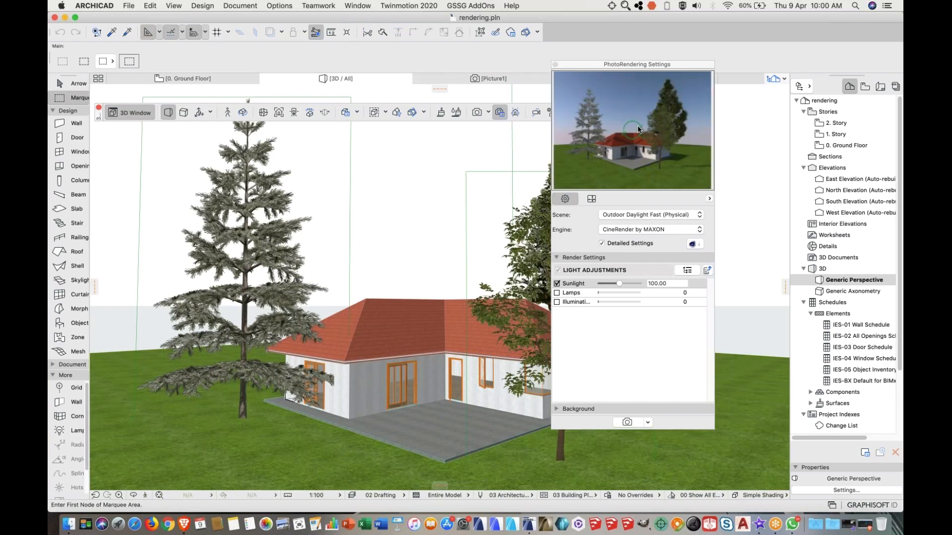
# - Return to the rendered picture and close it without saving
pyautogui.click(490, 80)
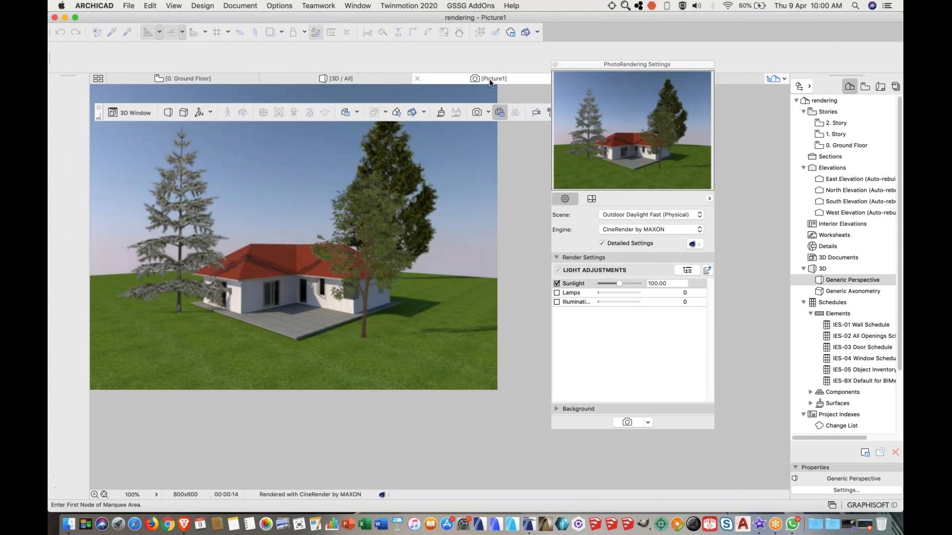
pyautogui.click(419, 79)
pyautogui.click(441, 224)
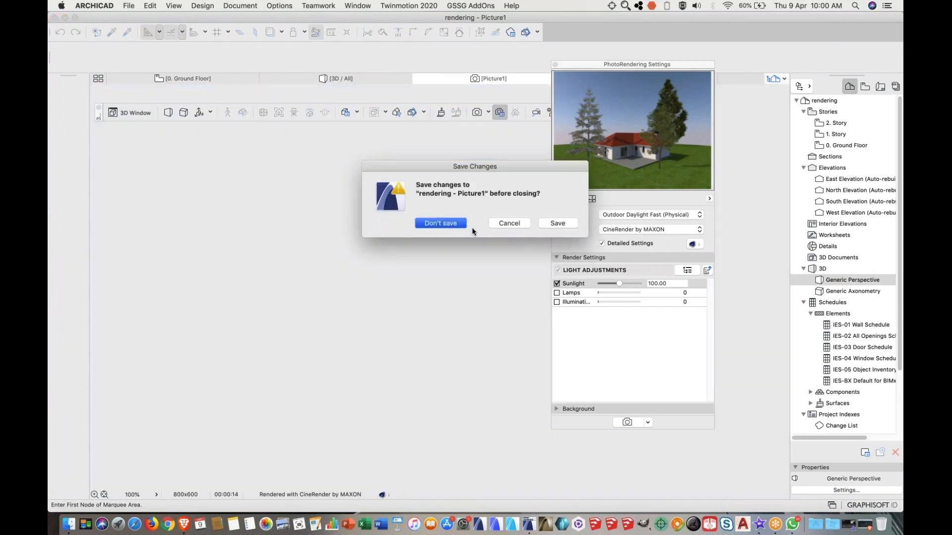
# - Set the rendering size to the 1440 x 900 screen preset and shift the settings palette slightly down
pyautogui.click(590, 198)
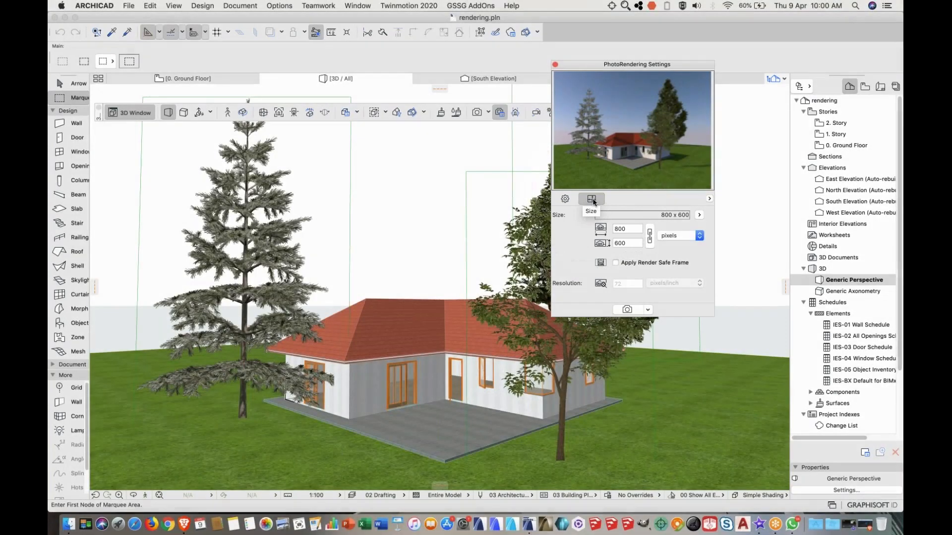
pyautogui.click(699, 215)
pyautogui.moveTo(737, 220)
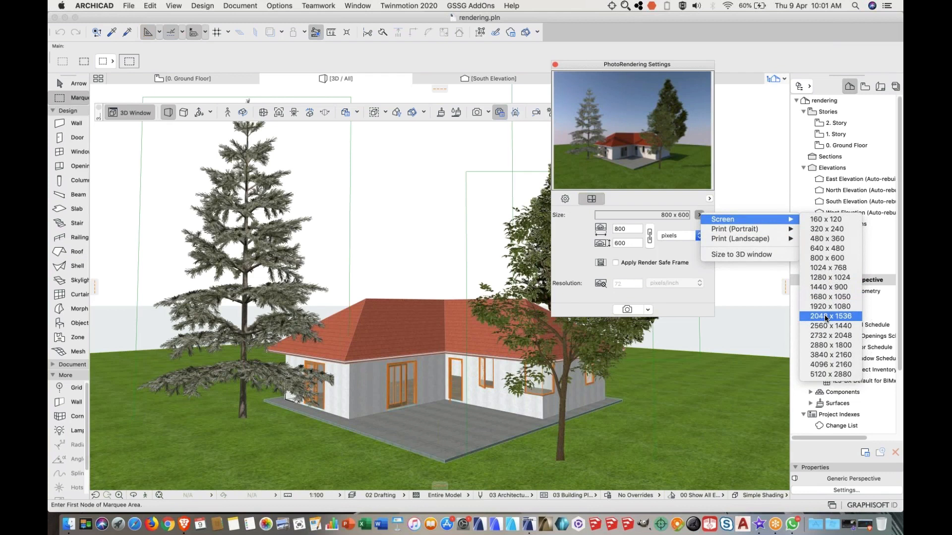
pyautogui.click(825, 288)
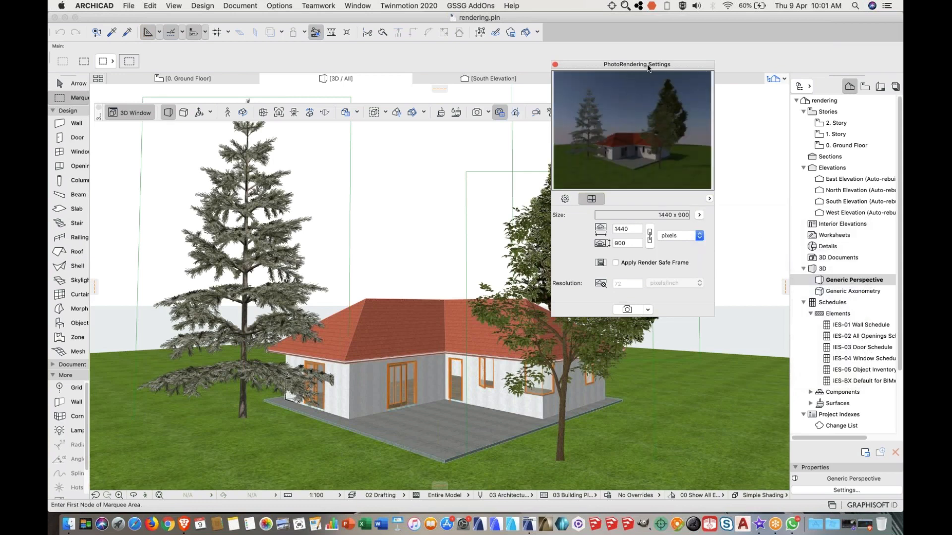
pyautogui.moveTo(648, 71); pyautogui.dragTo(646, 84)
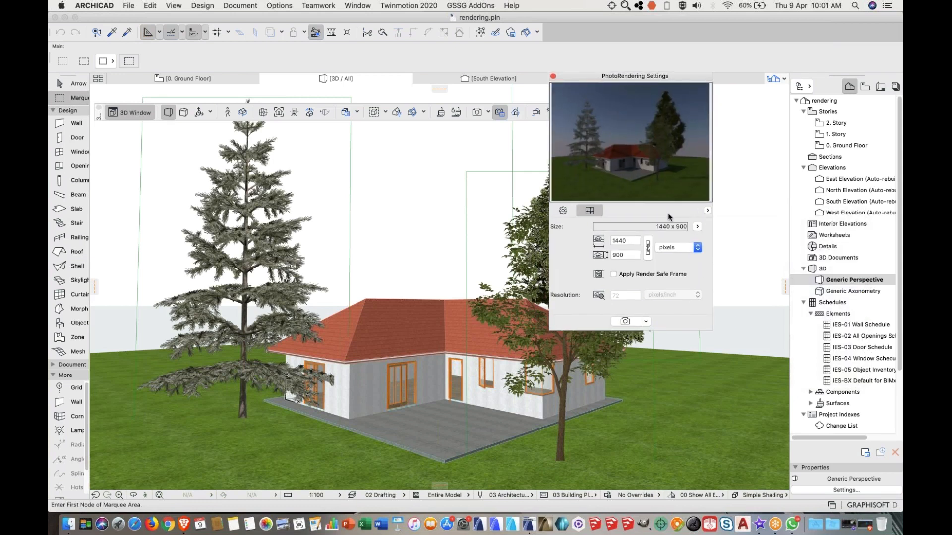
# - Switch the rendering engine to Sketch and choose the Tech Pencil line style
pyautogui.click(563, 210)
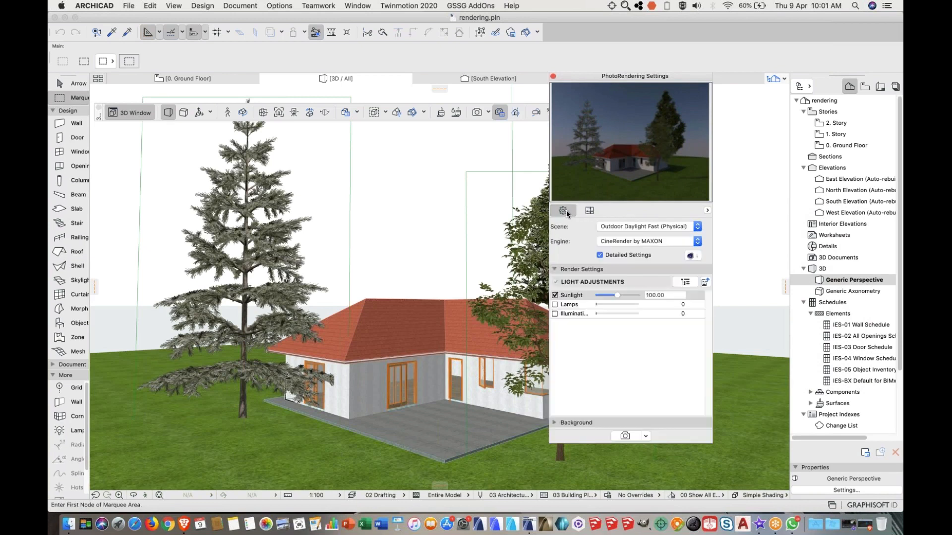
pyautogui.click(679, 241)
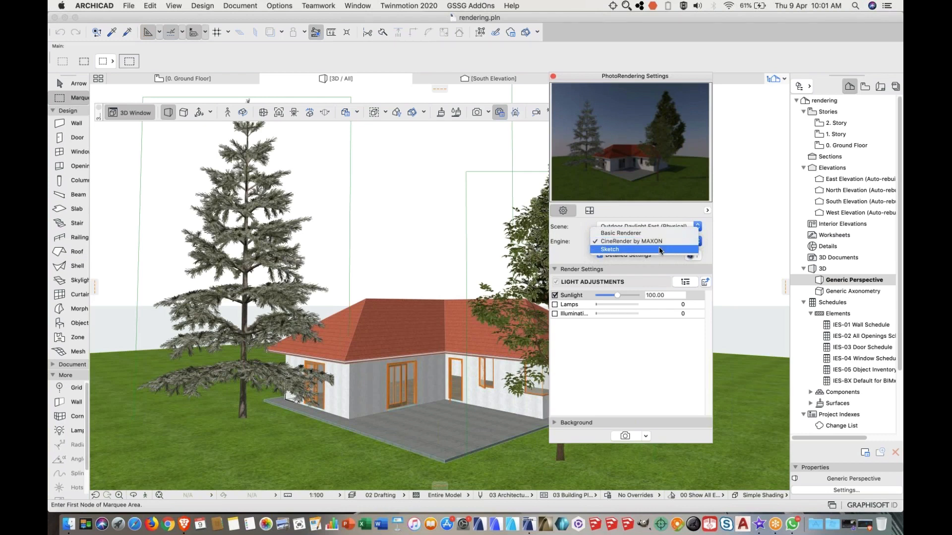
pyautogui.click(659, 249)
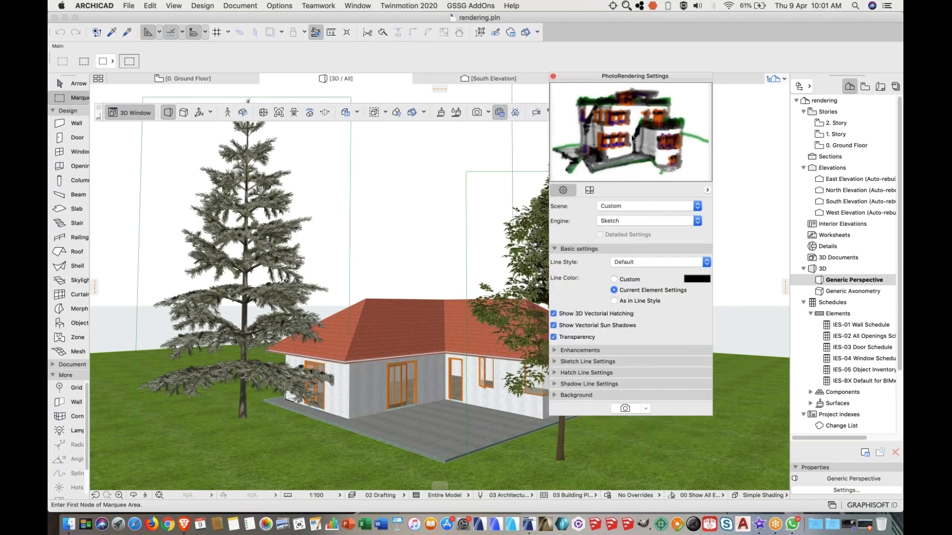
pyautogui.click(661, 263)
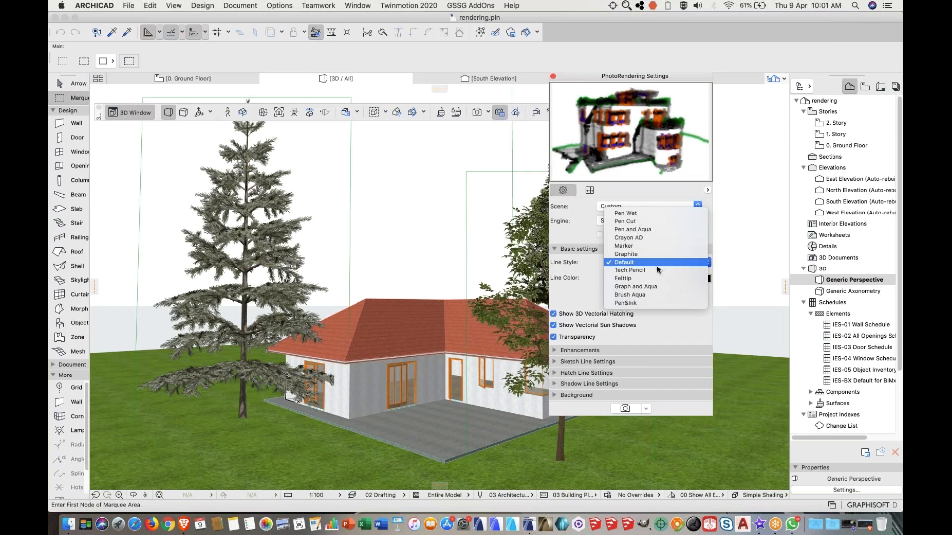
pyautogui.click(655, 272)
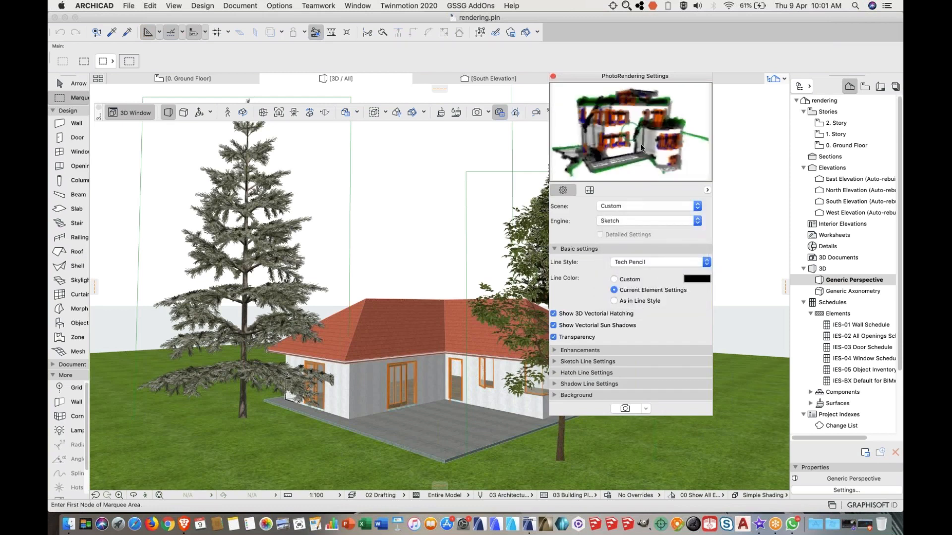
# - Review the available engines and sketch line styles, and set the engine back to CineRender by MAXON
pyautogui.click(677, 222)
pyautogui.click(677, 221)
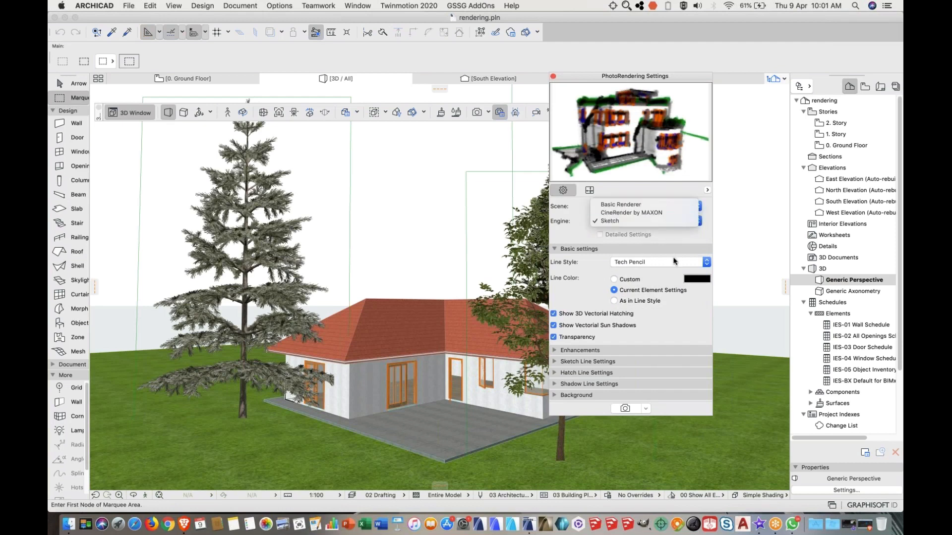
pyautogui.click(676, 264)
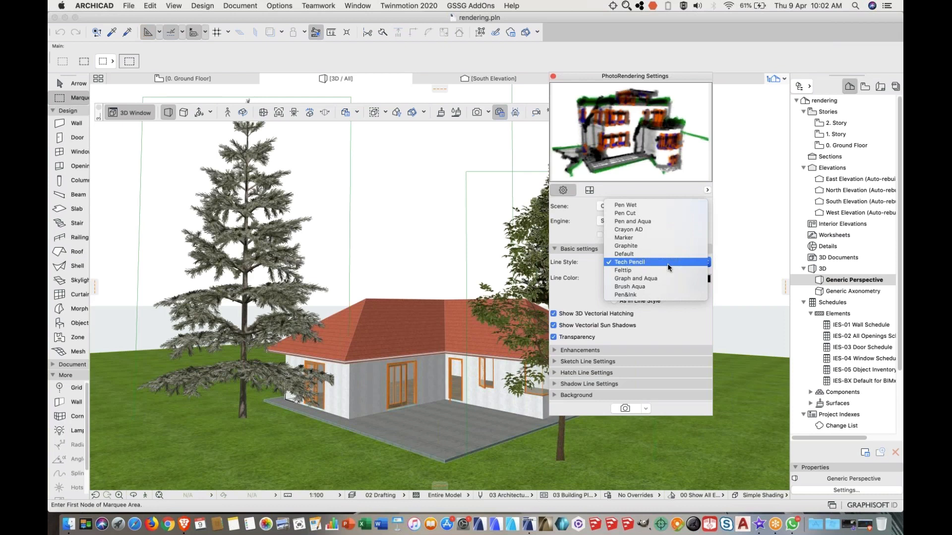
pyautogui.click(651, 192)
pyautogui.click(653, 223)
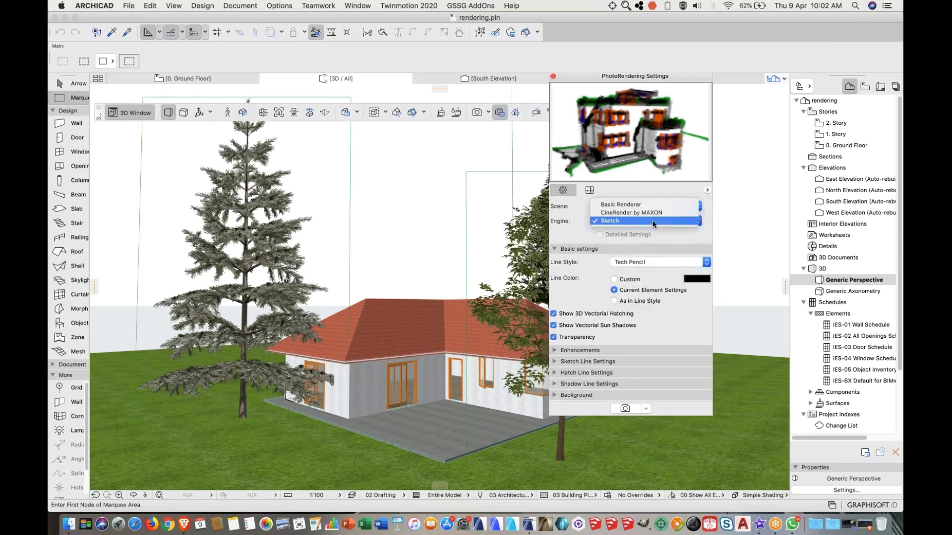
pyautogui.click(651, 213)
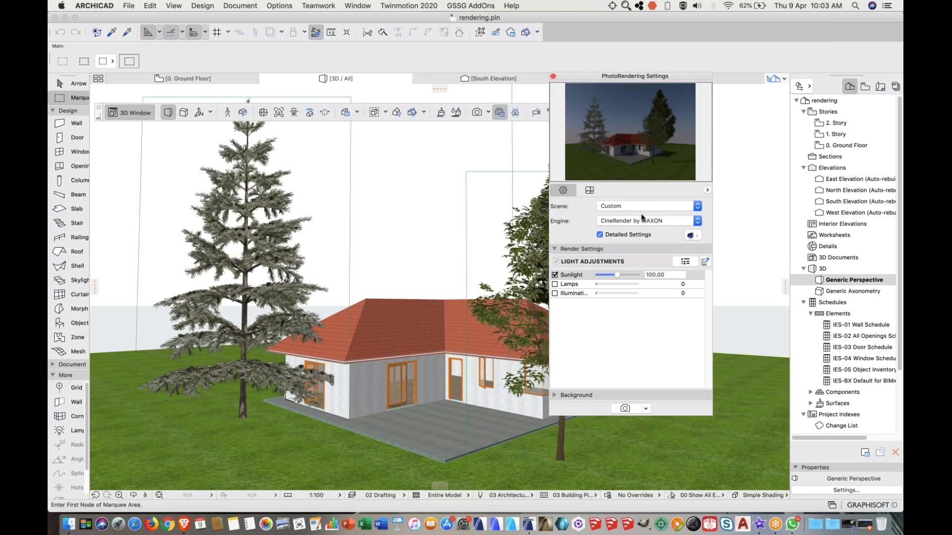
# - Turn off the detailed settings for CineRender and set the main render quality to Medium
pyautogui.click(645, 220)
pyautogui.click(600, 235)
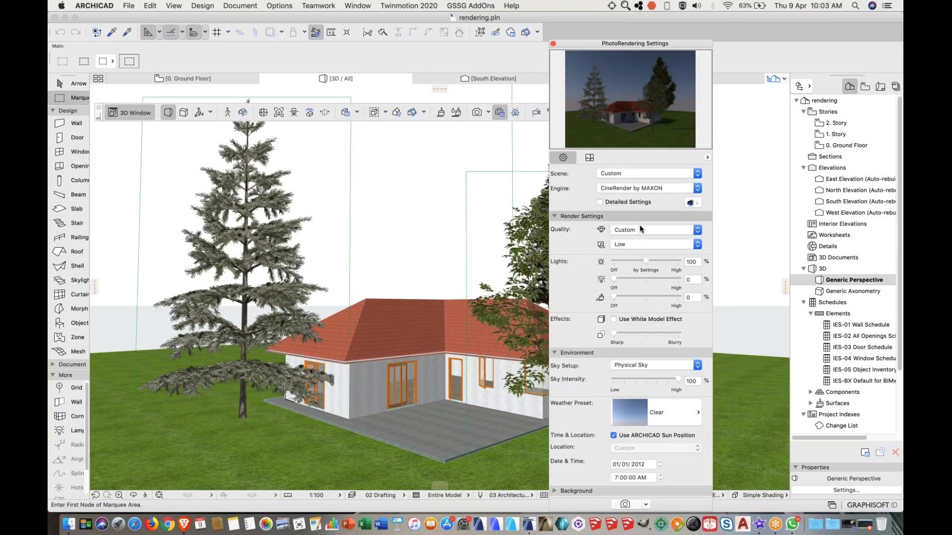
pyautogui.click(659, 231)
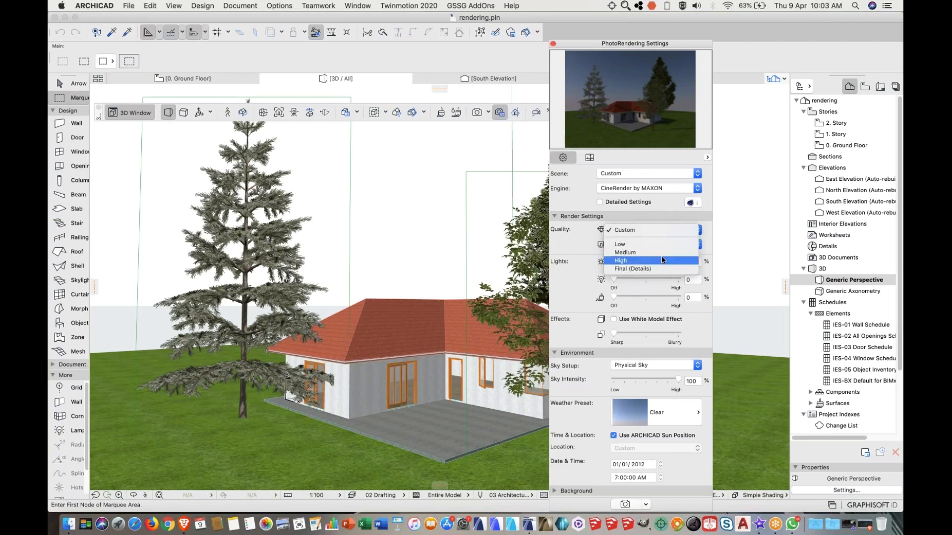
pyautogui.click(654, 253)
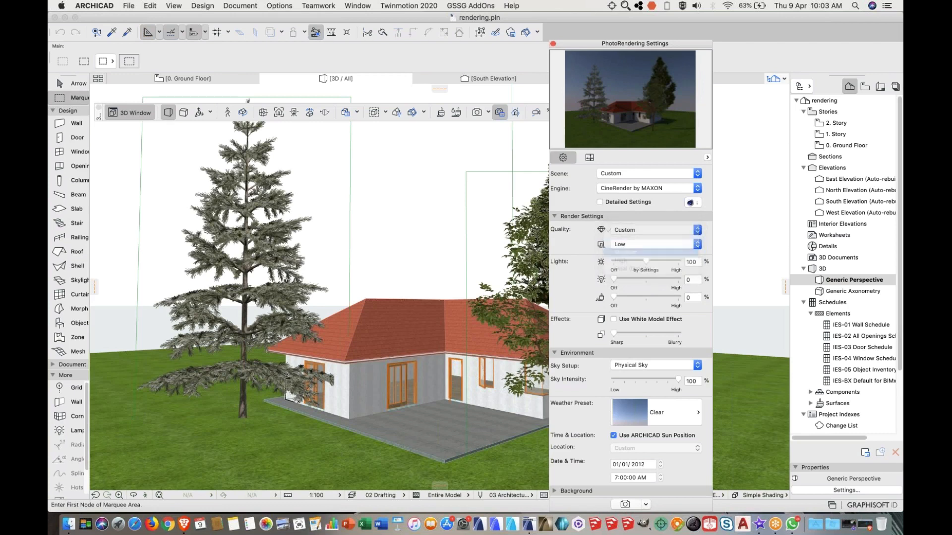
pyautogui.click(670, 245)
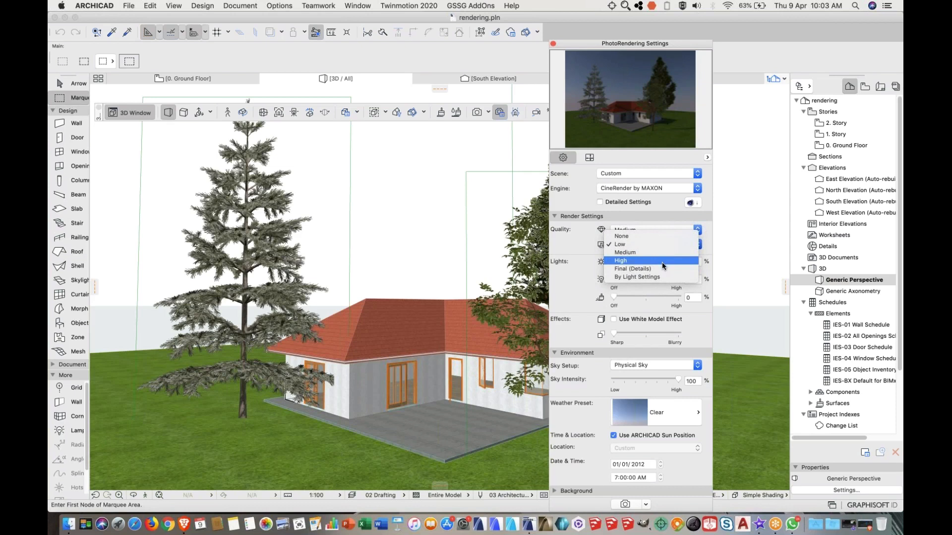
pyautogui.click(588, 244)
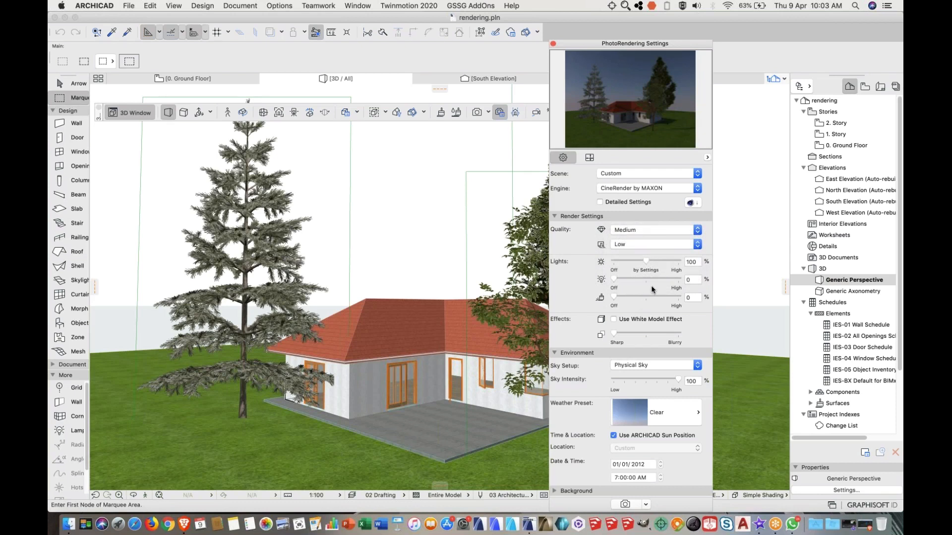
# - Keep the sky setup on Physical Sky and turn on the White Model Effect
pyautogui.click(631, 320)
pyautogui.click(631, 320)
pyautogui.click(664, 367)
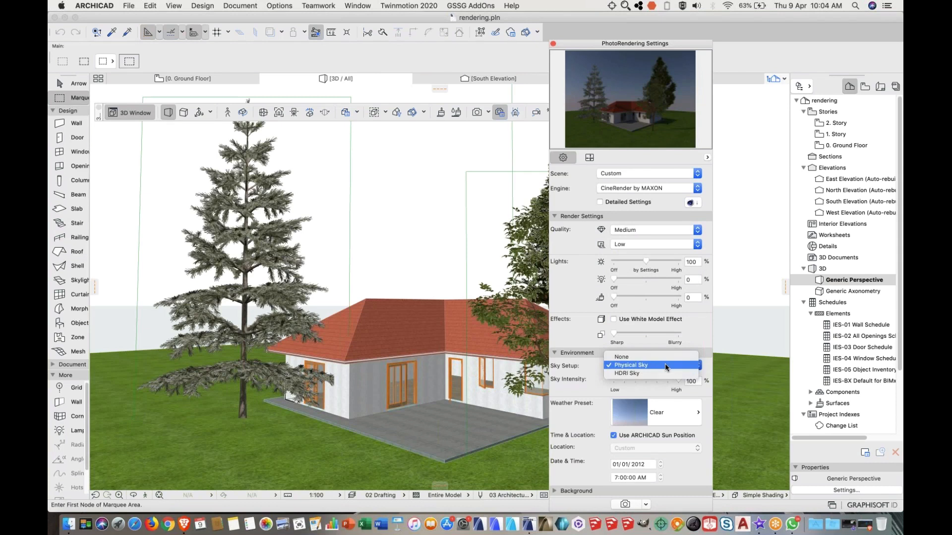
pyautogui.click(665, 366)
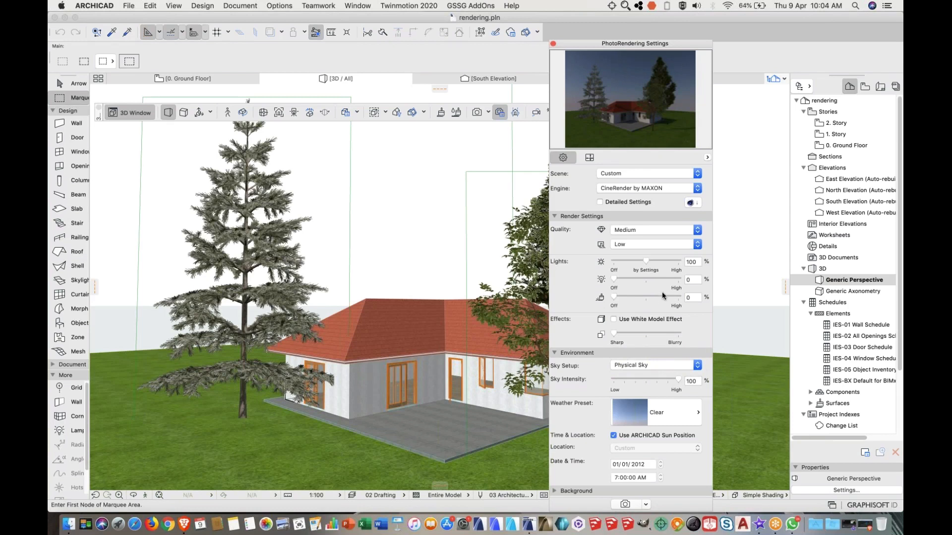
pyautogui.click(614, 319)
# - Collapse the render settings and set the environment's weather preset to Friendly Afternoon
pyautogui.click(686, 418)
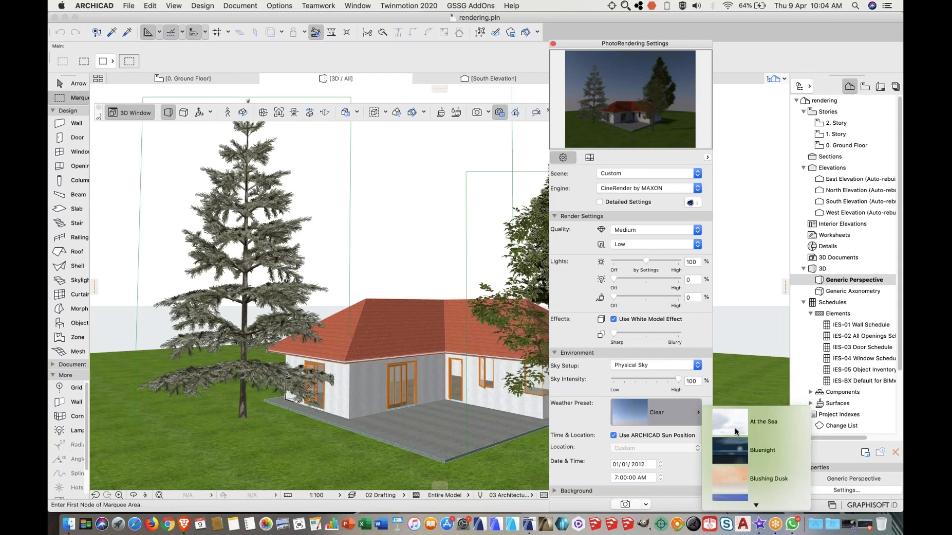
pyautogui.click(610, 34)
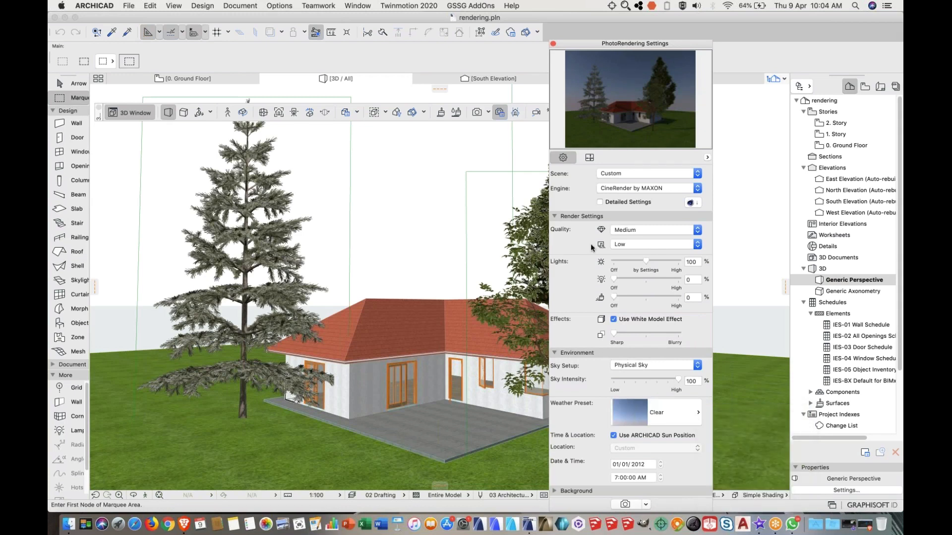
pyautogui.click(557, 216)
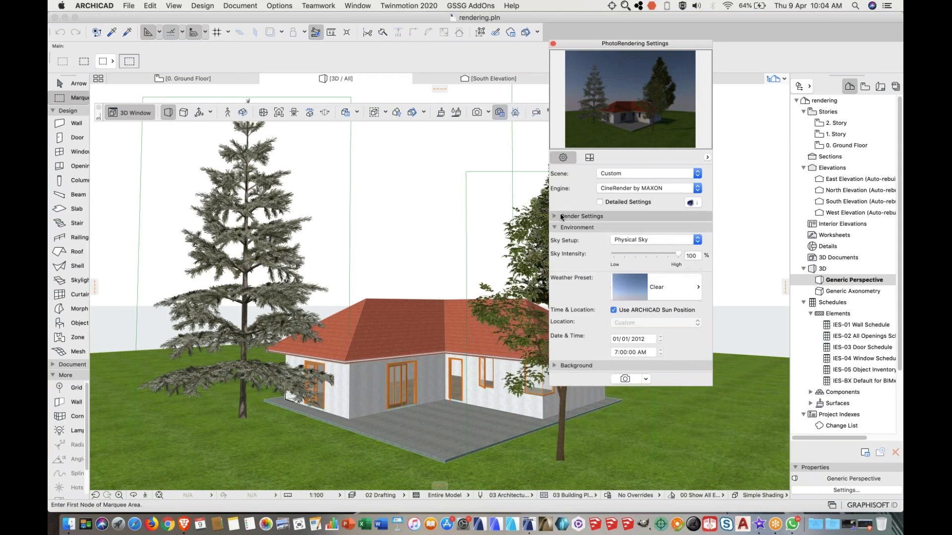
pyautogui.click(679, 279)
pyautogui.scroll(-2, 734, 405)
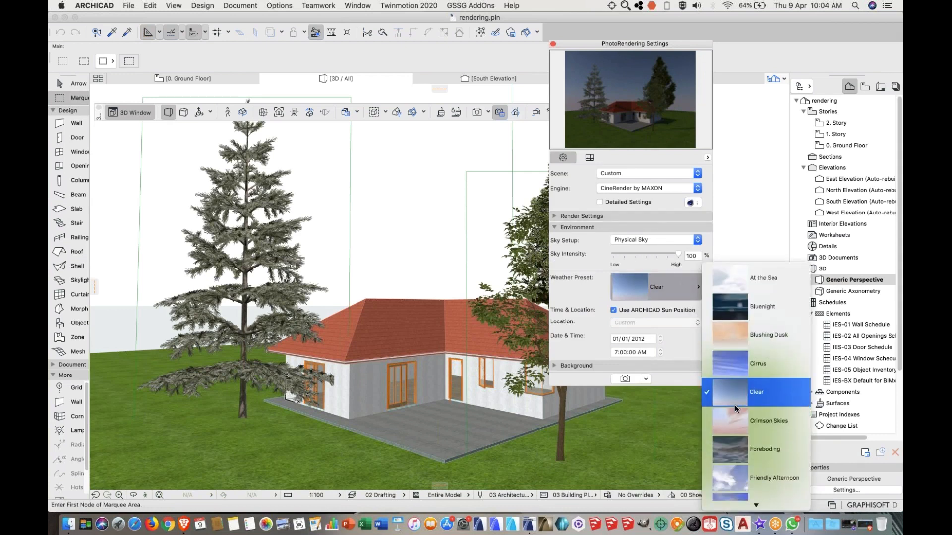
pyautogui.scroll(-5, 735, 409)
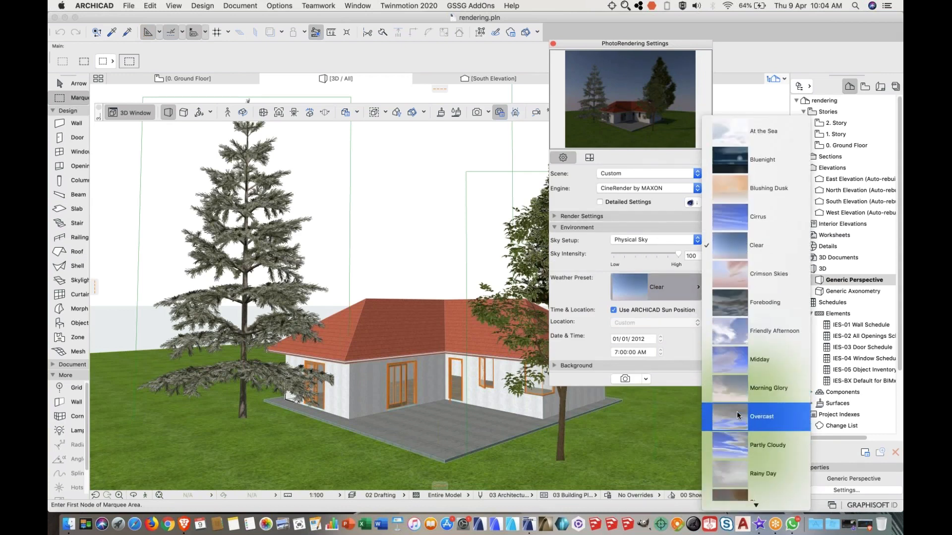
pyautogui.scroll(-1, 736, 414)
pyautogui.scroll(-1, 737, 411)
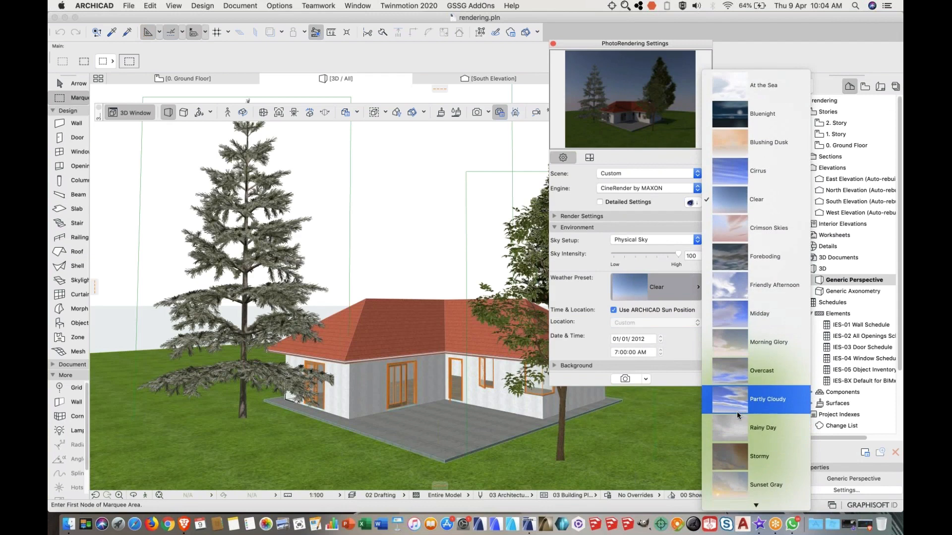
pyautogui.scroll(-2, 737, 412)
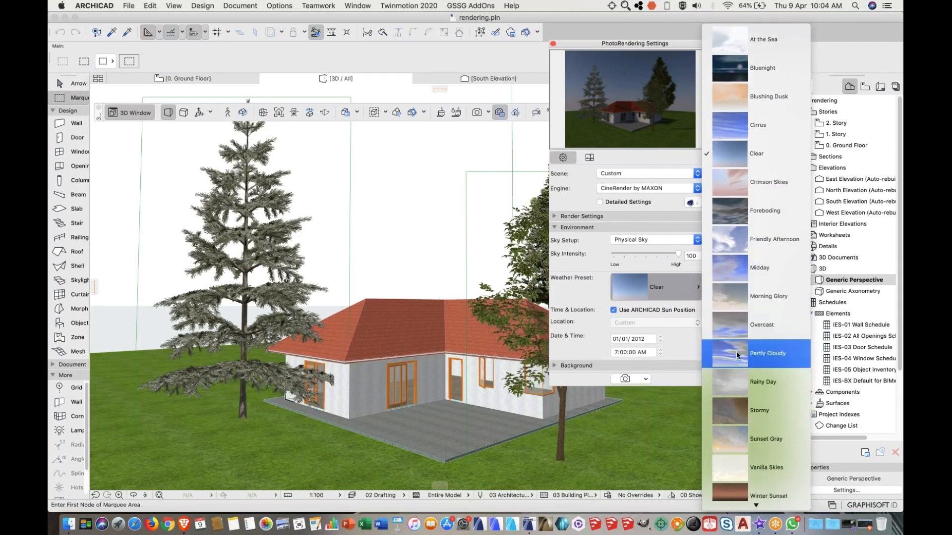
pyautogui.click(729, 237)
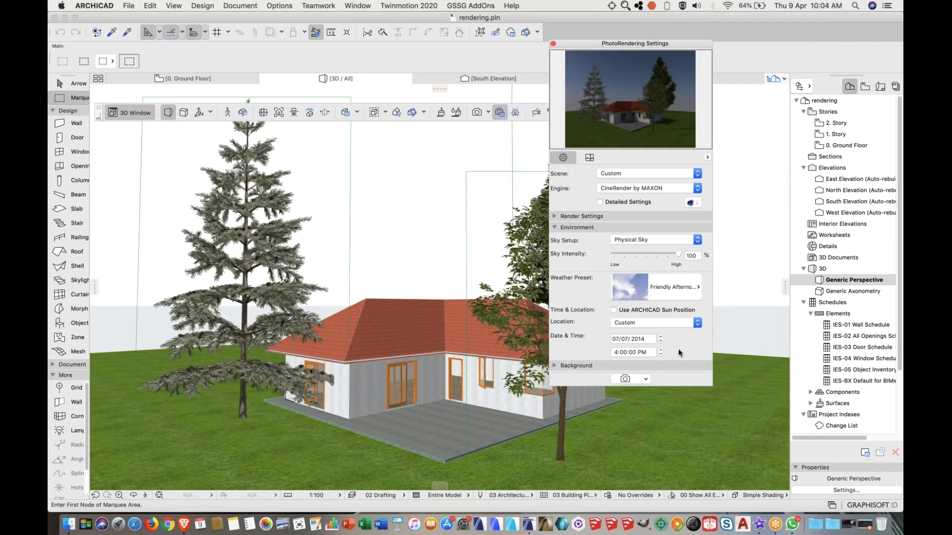
# - Set the location of the sky environment to Singapore
pyautogui.click(677, 323)
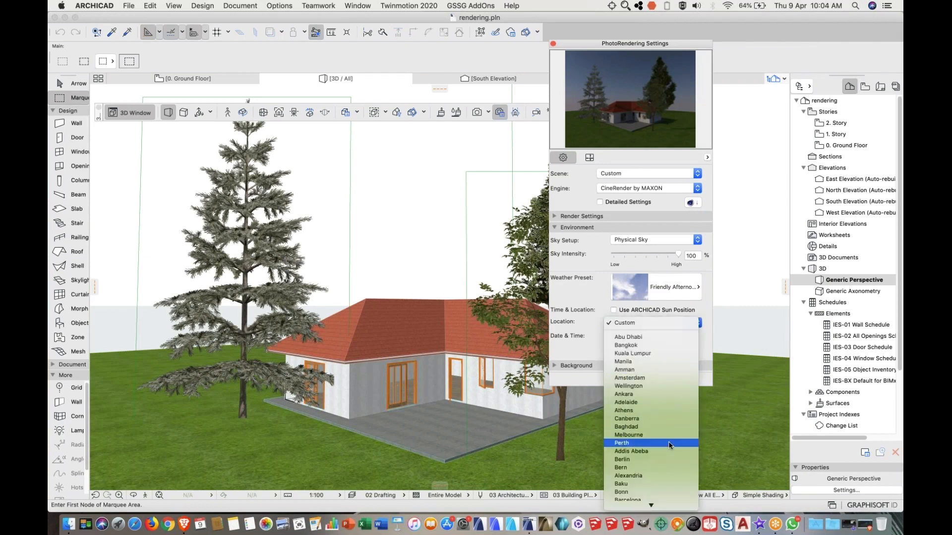
pyautogui.scroll(-5, 668, 441)
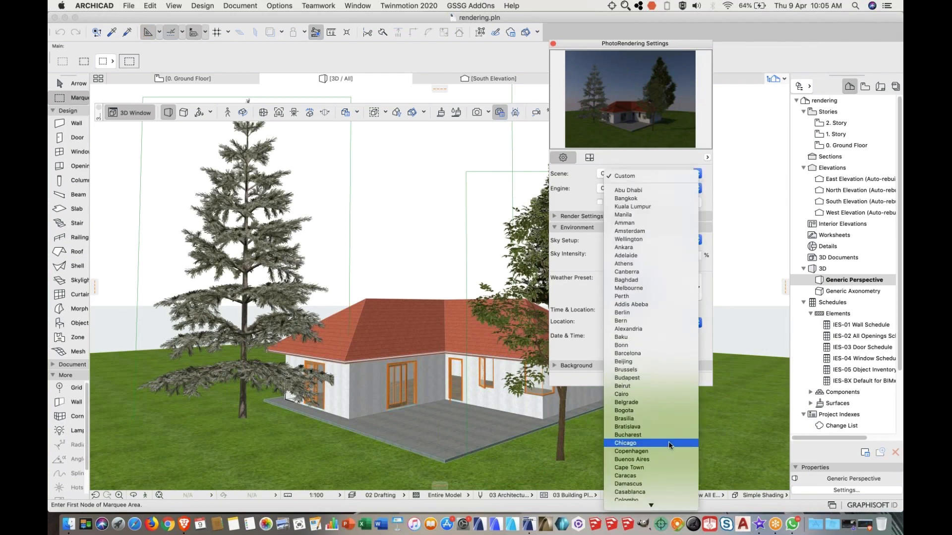
pyautogui.scroll(-10, 669, 445)
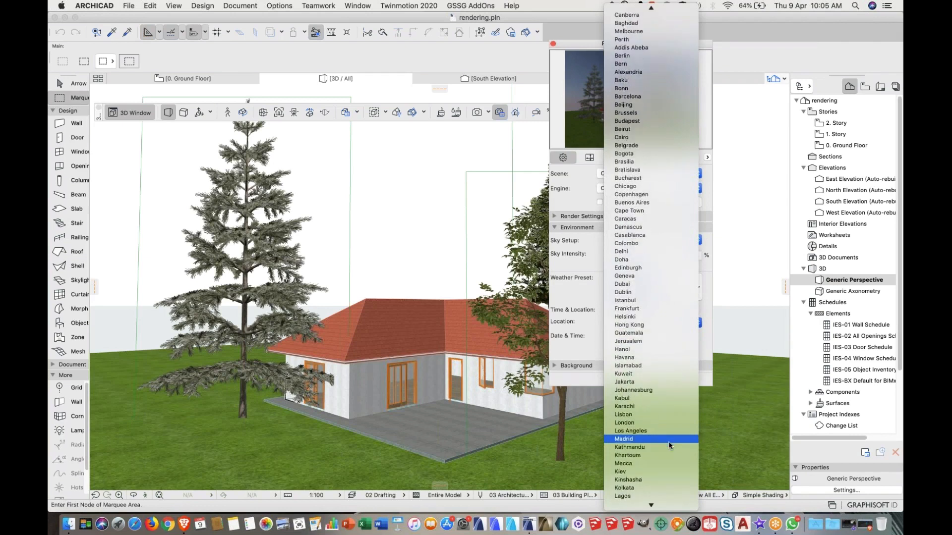
pyautogui.scroll(-4, 669, 443)
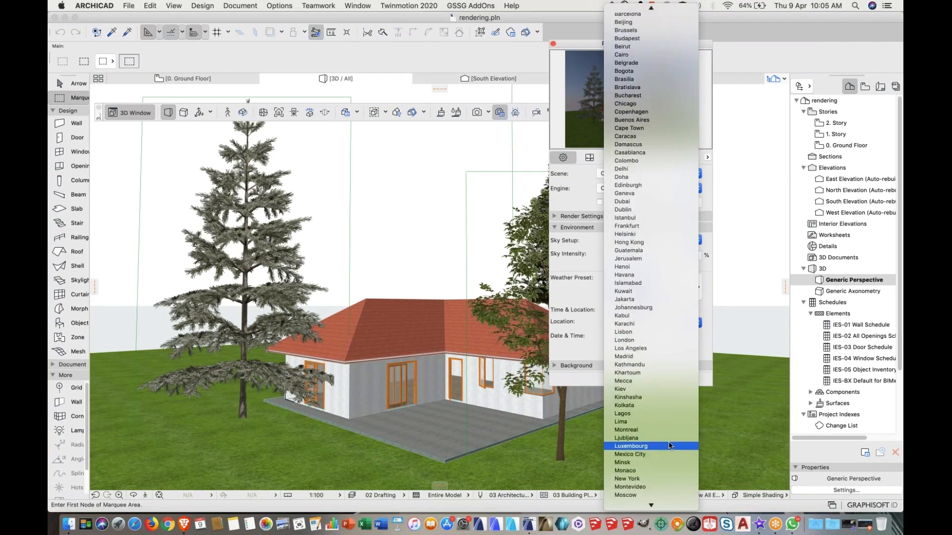
pyautogui.scroll(-6, 668, 445)
pyautogui.scroll(4, 669, 445)
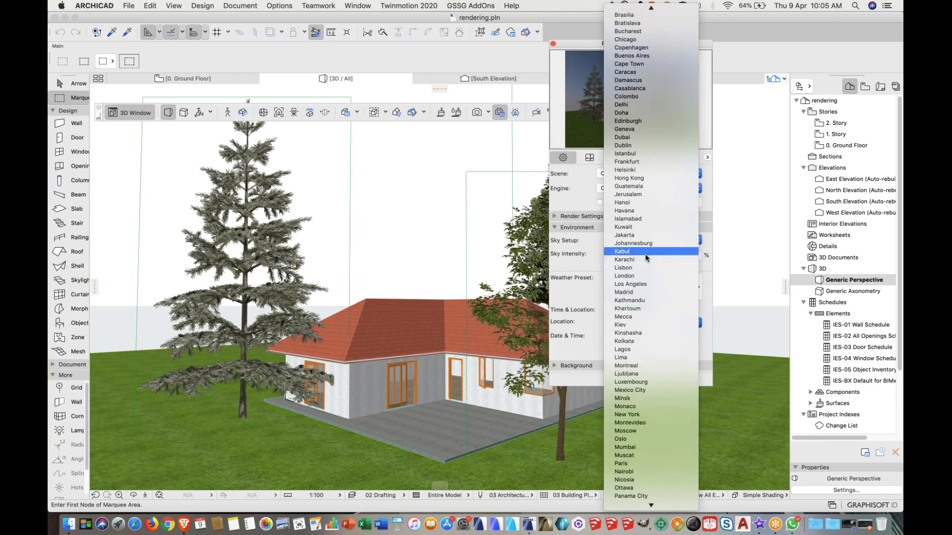
pyautogui.scroll(-10, 651, 434)
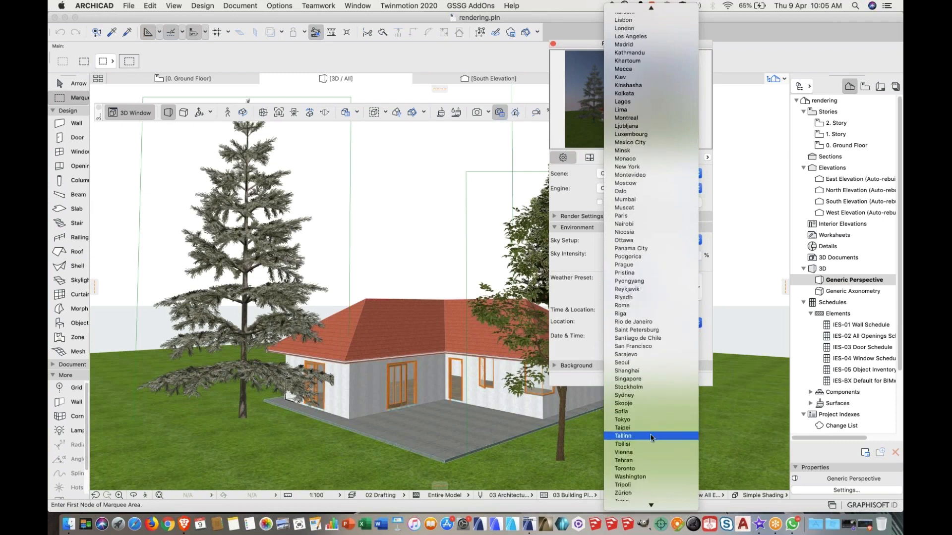
pyautogui.click(657, 376)
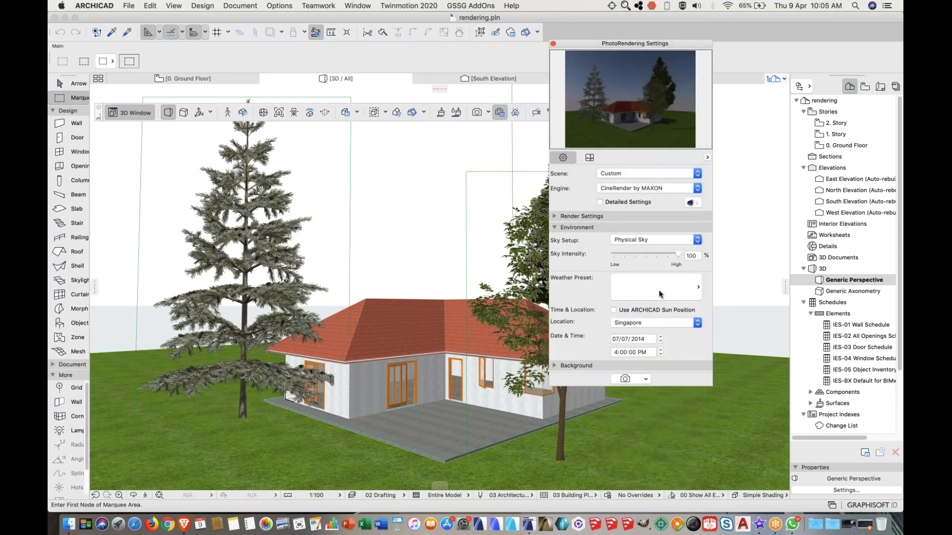
# - Set the environment's weather preset to Cirrus
pyautogui.click(689, 287)
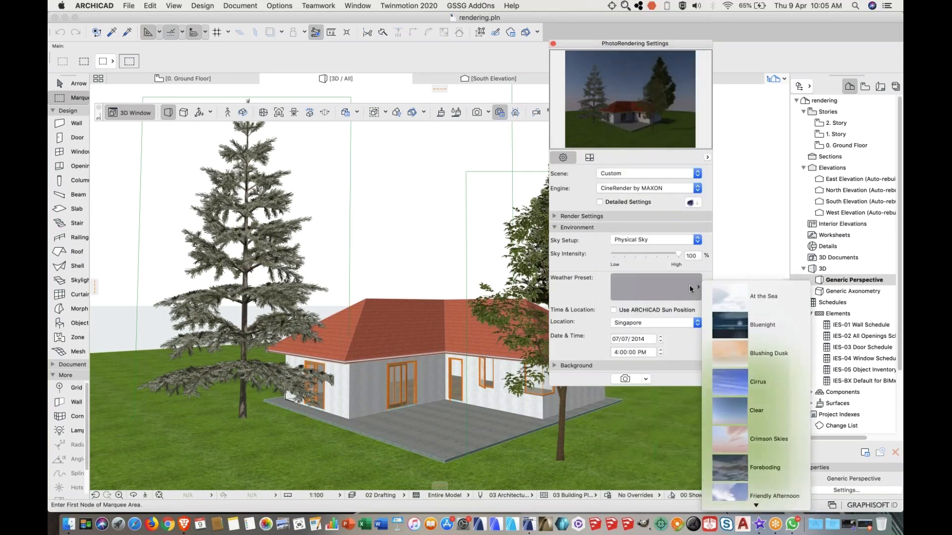
pyautogui.click(689, 287)
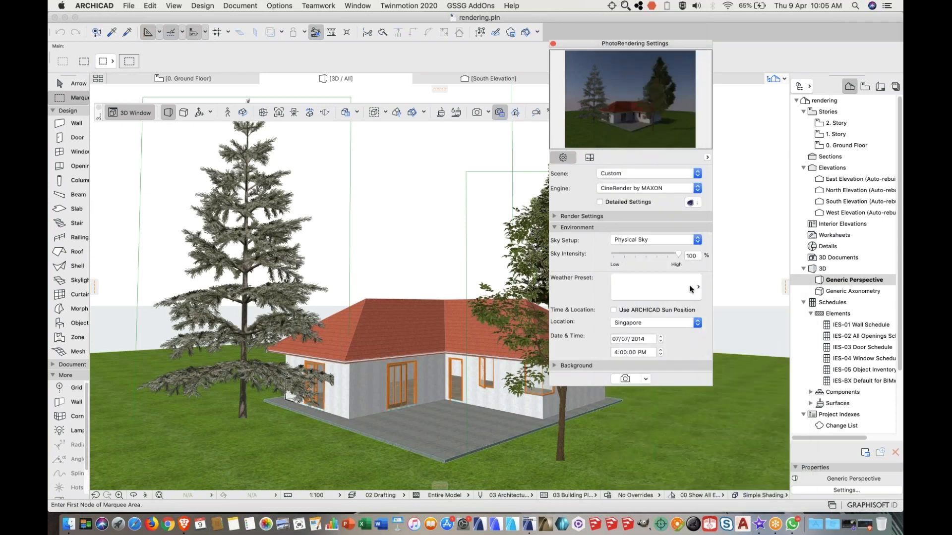
pyautogui.click(683, 322)
pyautogui.click(683, 322)
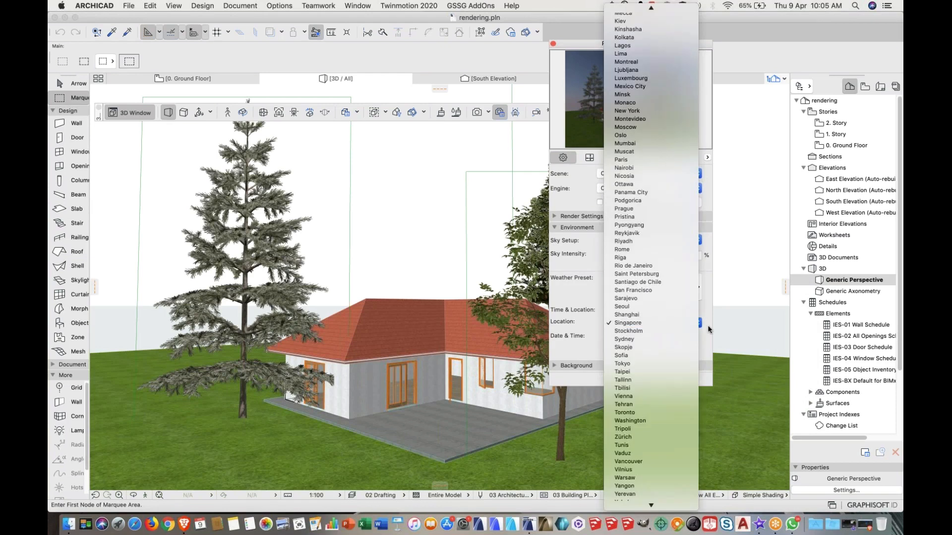
pyautogui.click(692, 293)
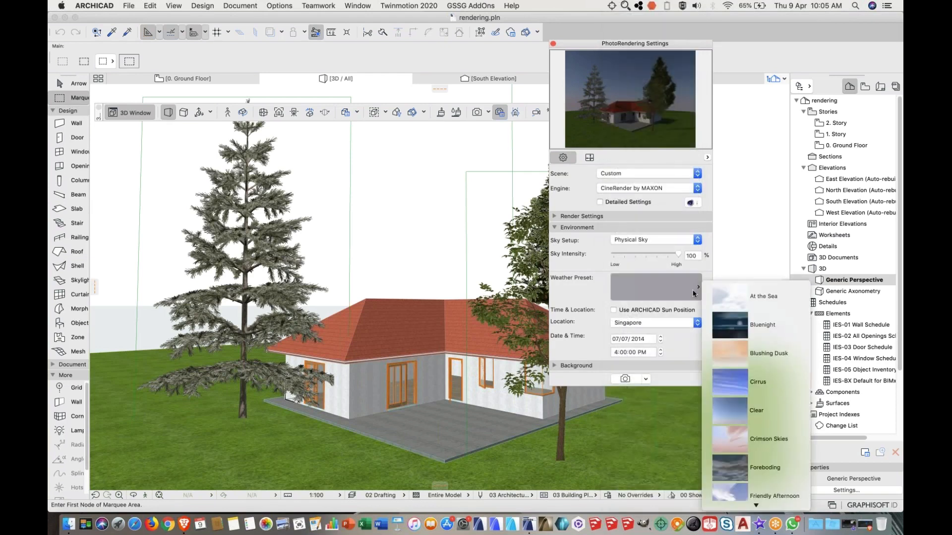
pyautogui.click(733, 380)
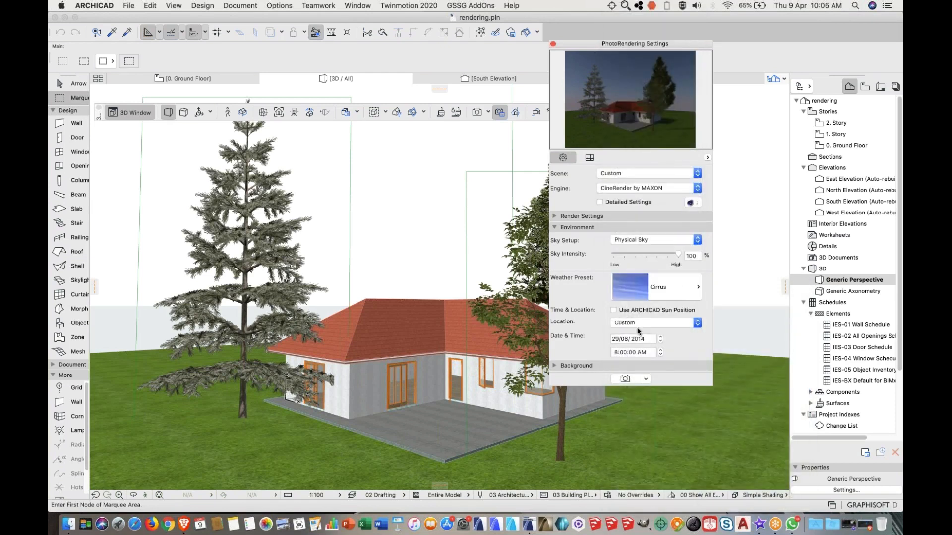
# - Check the background options and refresh the rendering preview with the Cirrus sky
pyautogui.click(554, 366)
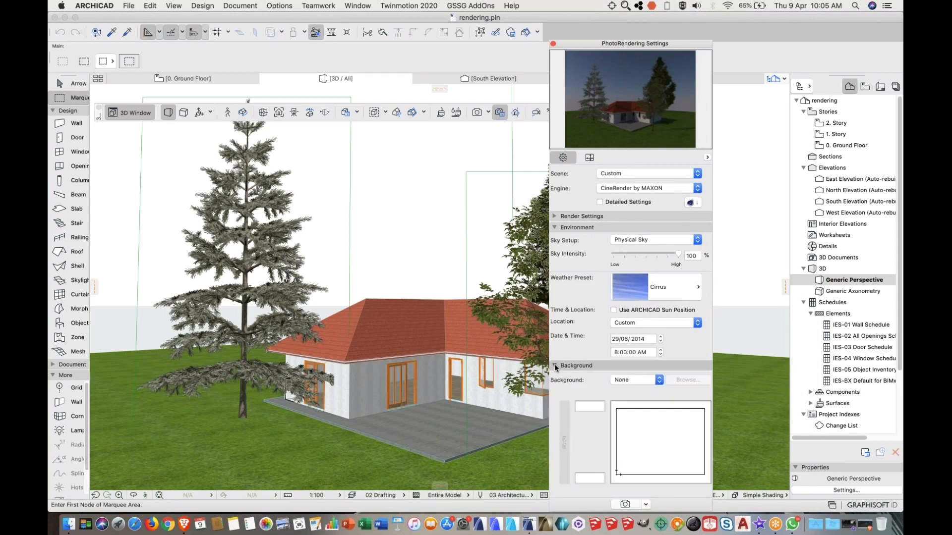
pyautogui.click(555, 365)
pyautogui.click(651, 338)
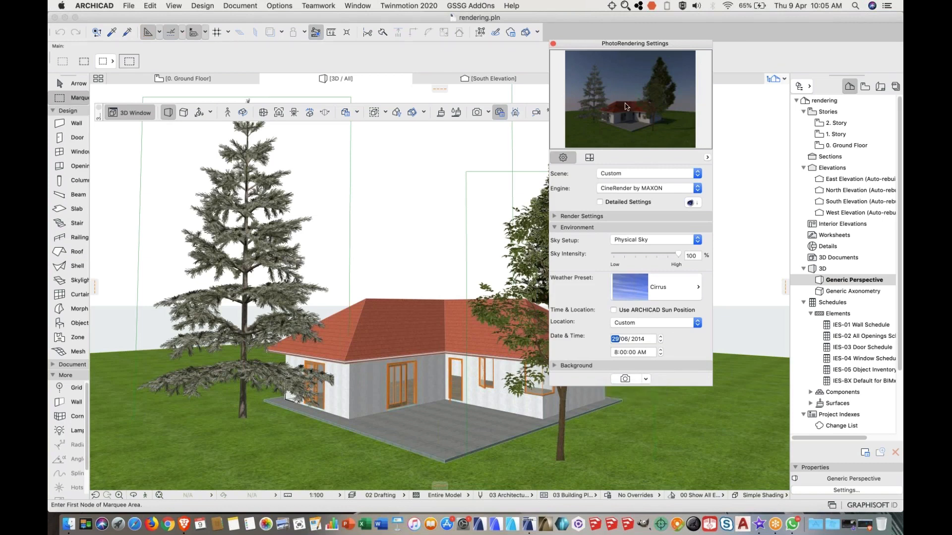
pyautogui.click(634, 92)
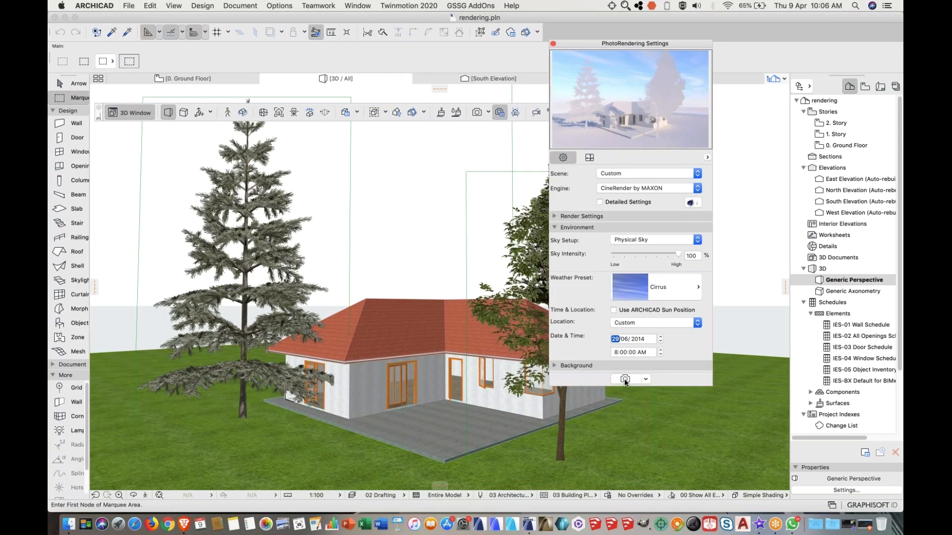
# - Show the render settings in place of the environment settings and start the white-model rendering of the perspective view
pyautogui.click(555, 226)
pyautogui.click(554, 217)
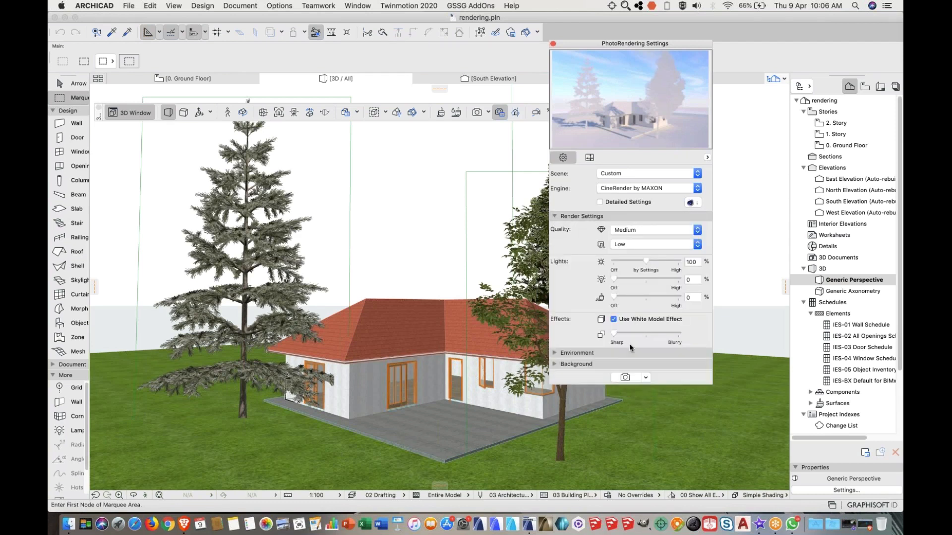
pyautogui.click(625, 378)
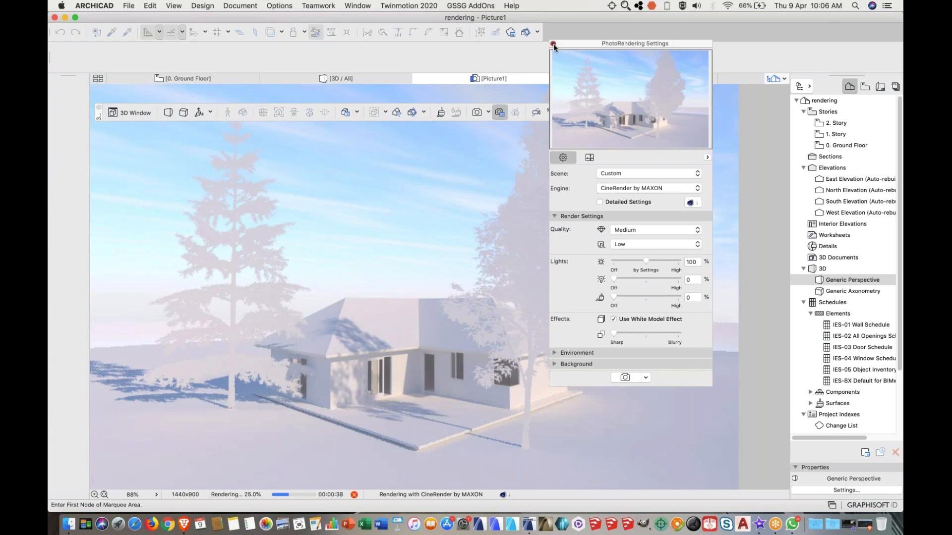
# - Turn off the White Model Effect and render the view again, moving the settings palette clear of the house picture
pyautogui.click(613, 319)
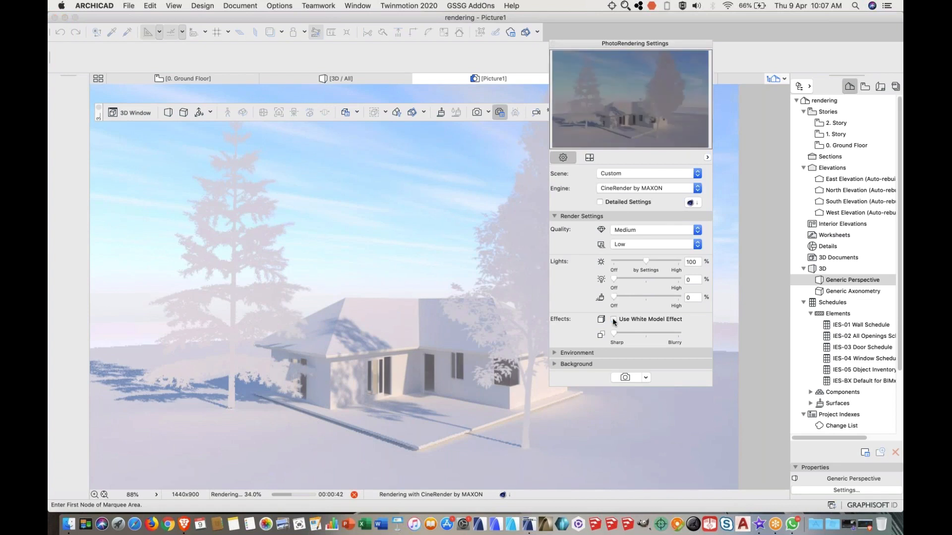
pyautogui.click(634, 379)
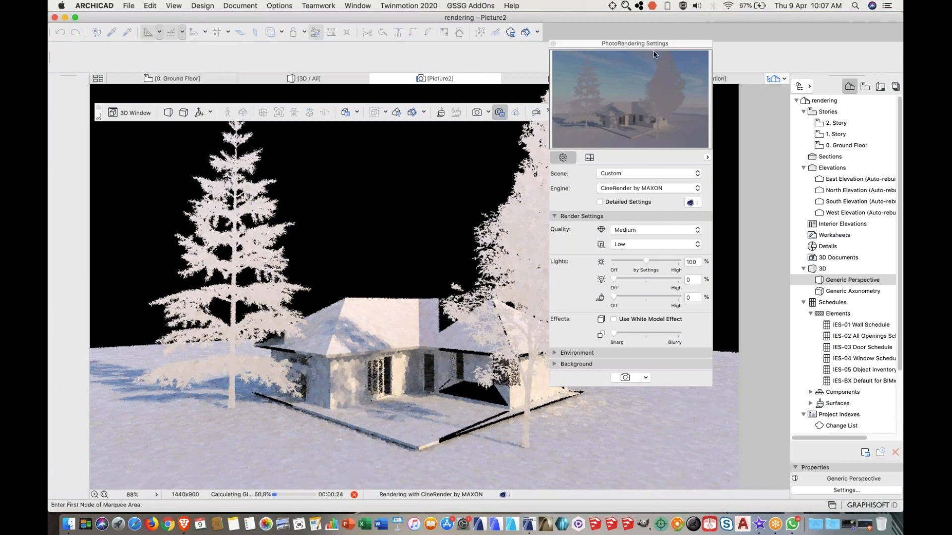
pyautogui.moveTo(644, 44); pyautogui.dragTo(782, 58)
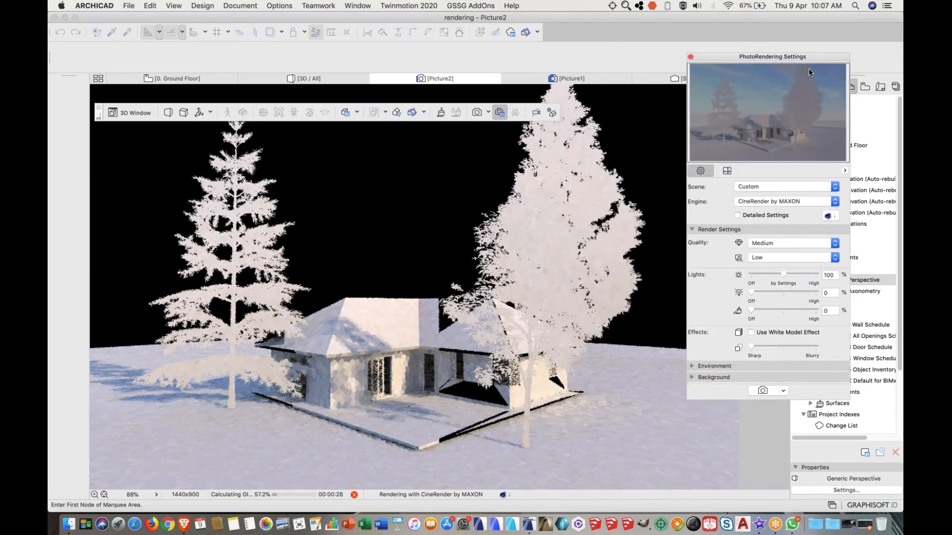
# - Return to ARCHICAD and open the Ground Floor plan at the L-shaped house and its surrounding trees
pyautogui.press('super+Tab')
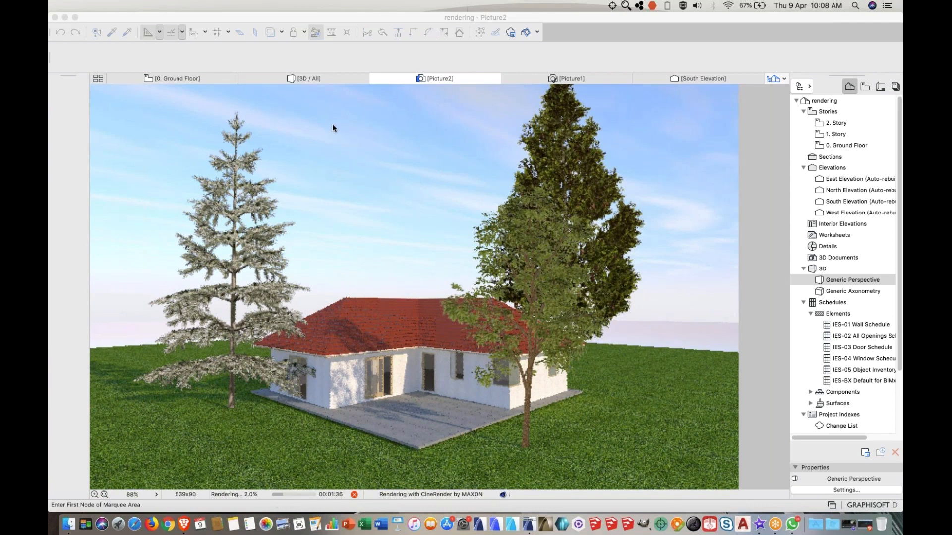
pyautogui.click(177, 79)
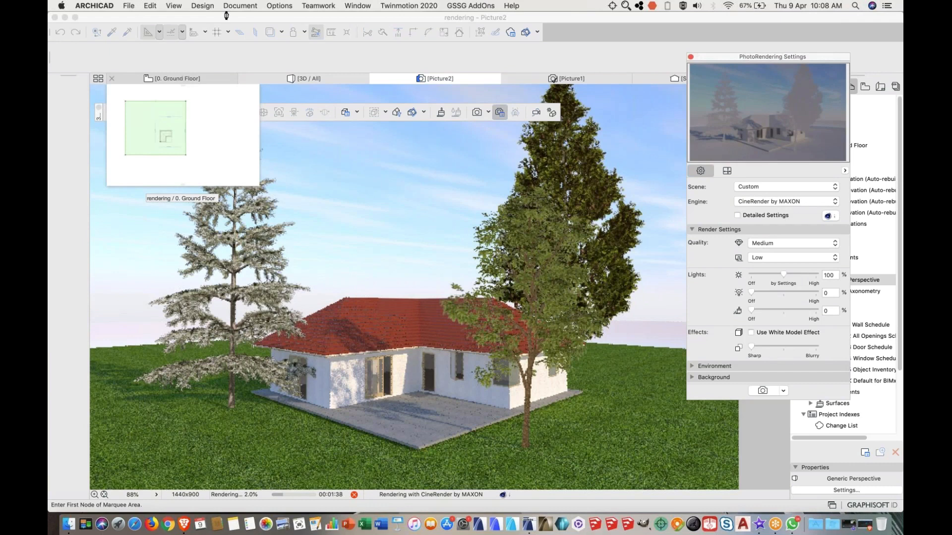
pyautogui.click(188, 80)
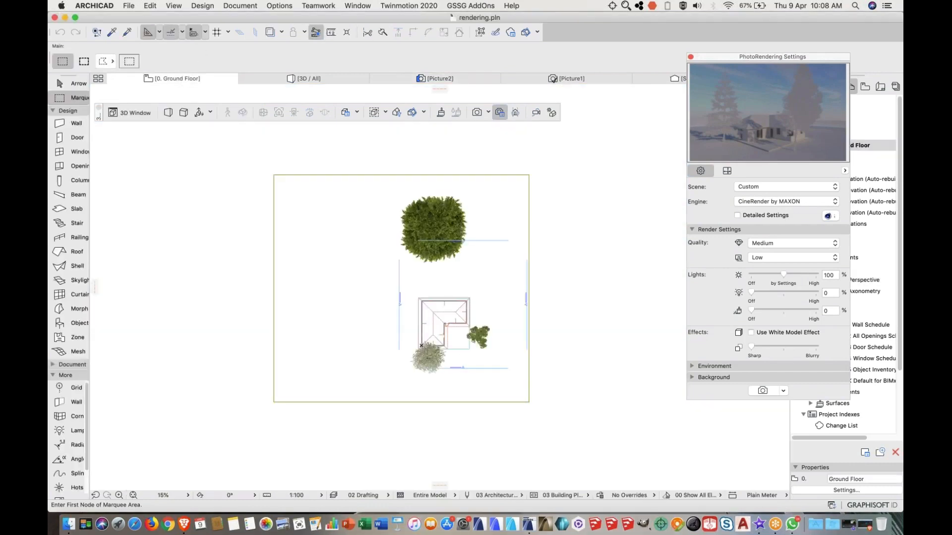
pyautogui.scroll(5, 460, 358)
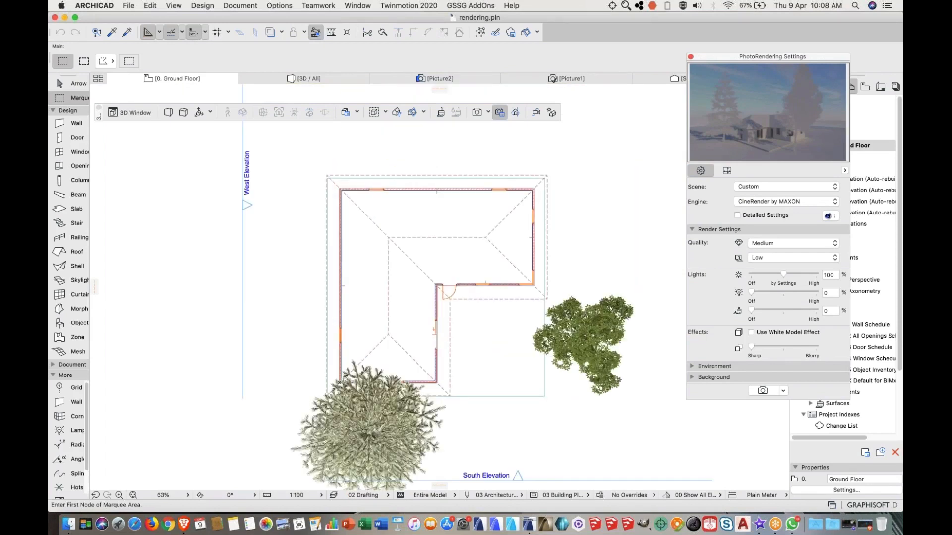
pyautogui.moveTo(380, 311); pyautogui.dragTo(308, 282, button='middle')
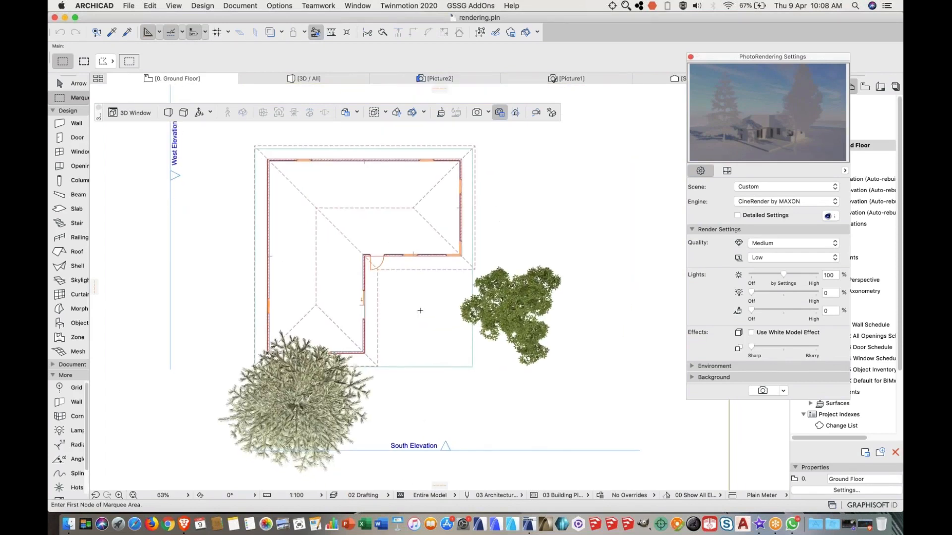
# - Compare the Picture2 and Picture1 renderings, and close Picture1 without saving it
pyautogui.scroll(-2, 420, 311)
pyautogui.scroll(2, 367, 293)
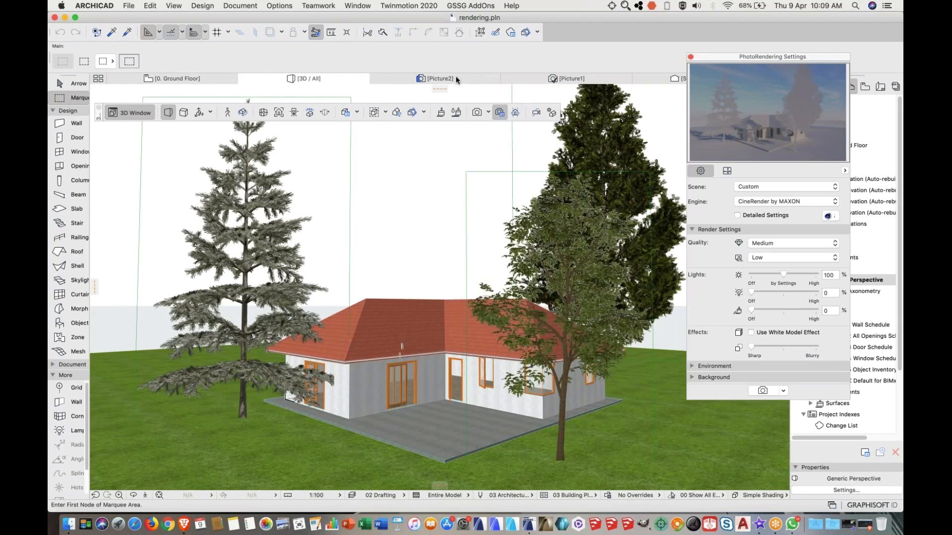
pyautogui.click(456, 75)
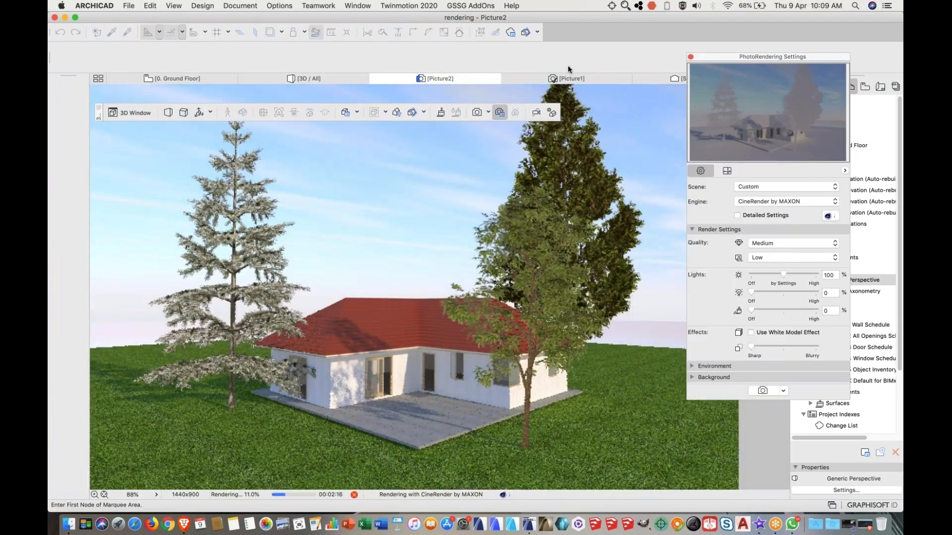
pyautogui.click(572, 79)
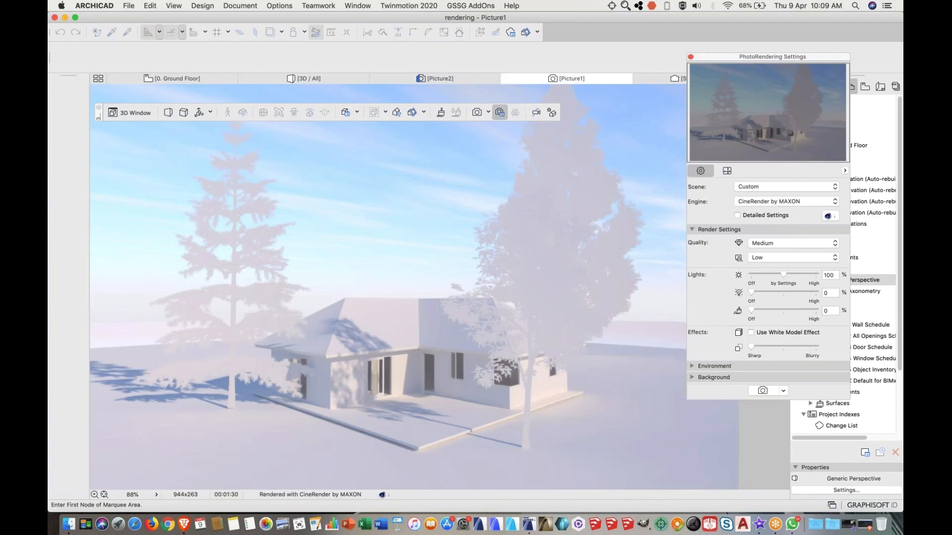
pyautogui.click(505, 79)
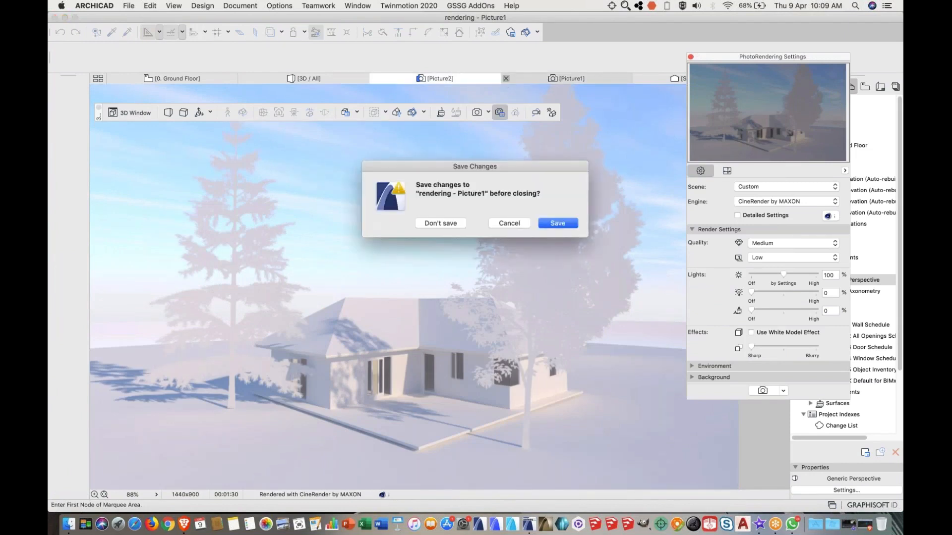
pyautogui.click(447, 223)
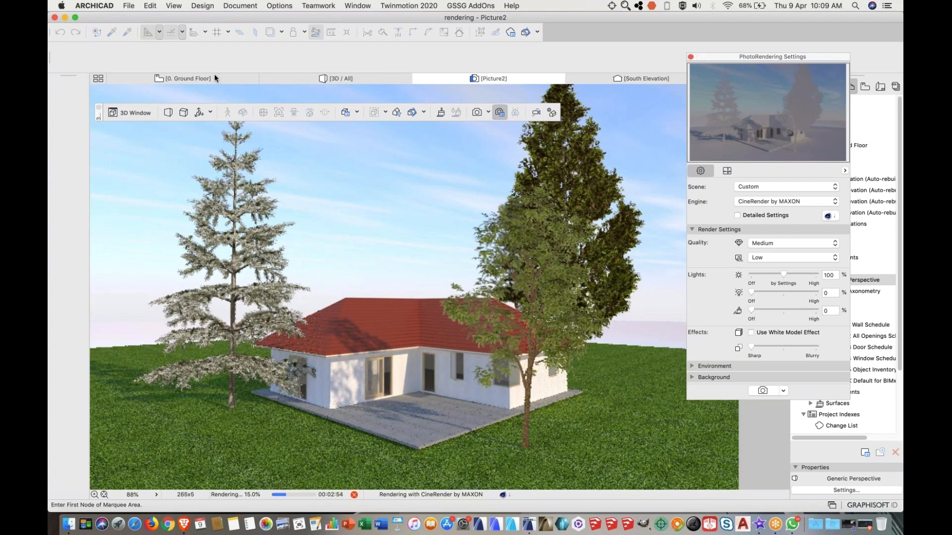
# - Return to the 3D view and move the custom sun position to azimuth 239.10° in the 3D projection settings
pyautogui.moveTo(335, 78)
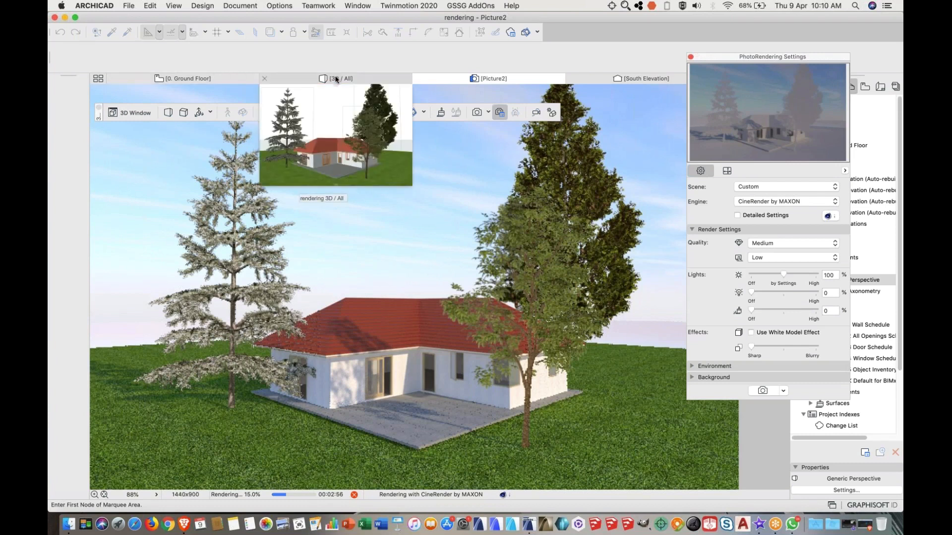
pyautogui.click(335, 78)
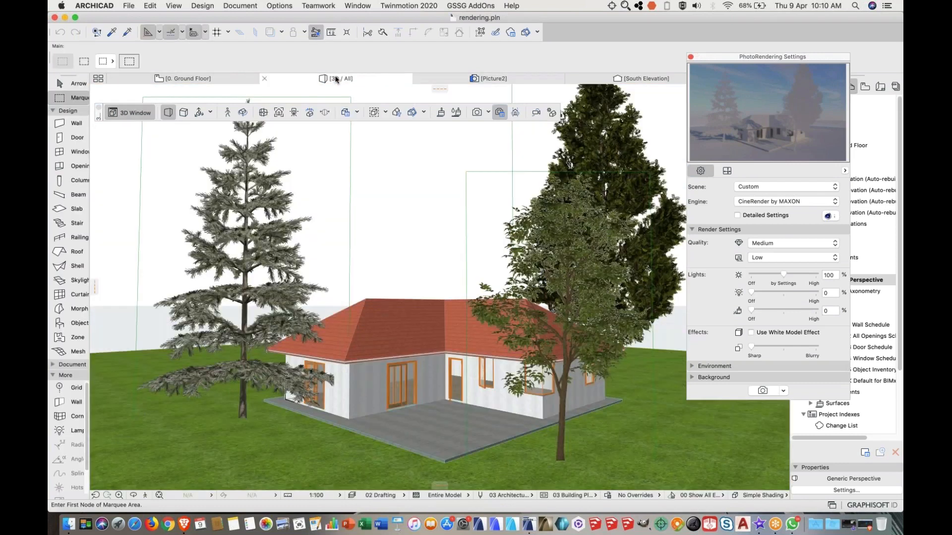
pyautogui.rightClick(407, 174)
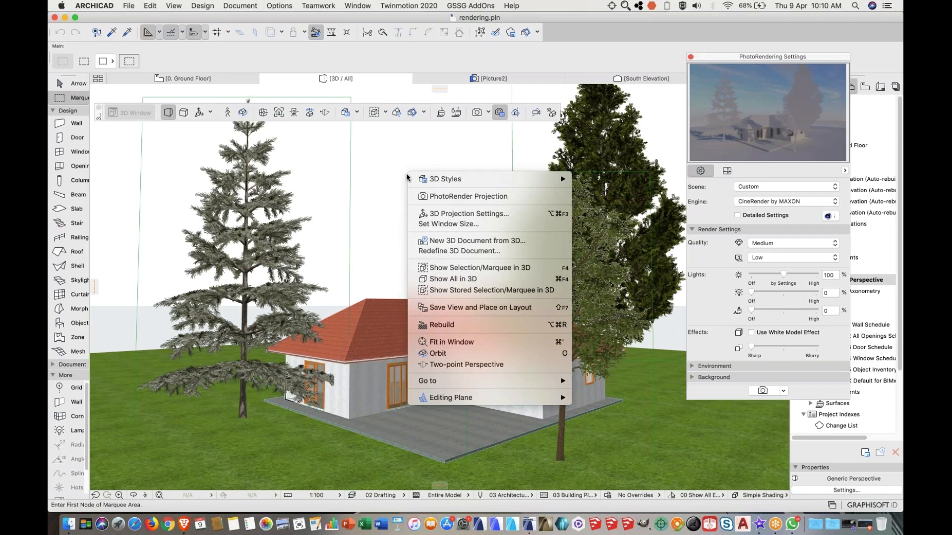
pyautogui.moveTo(417, 180)
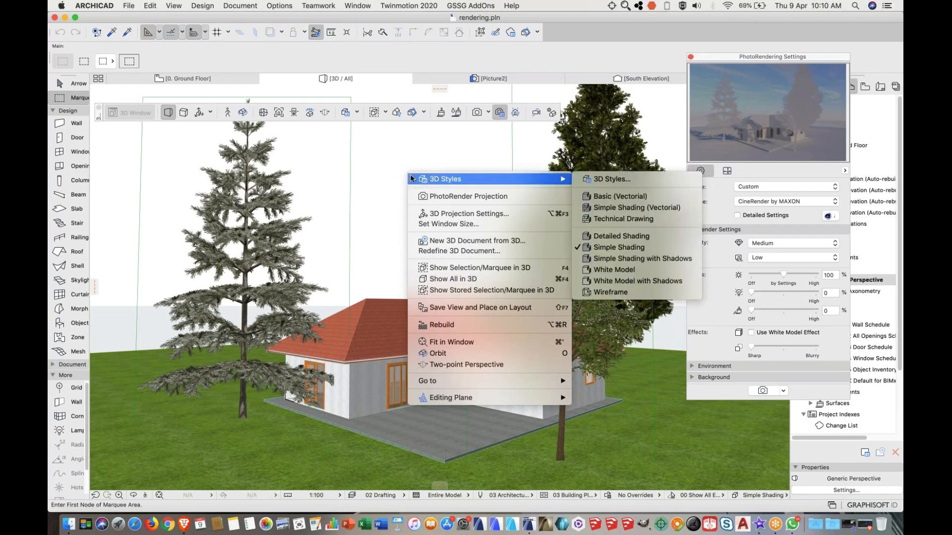
pyautogui.click(494, 214)
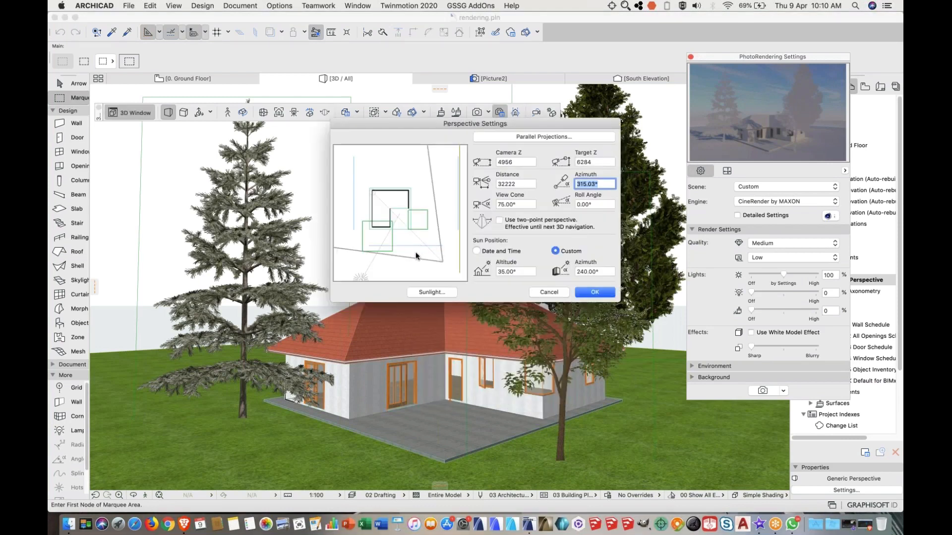
pyautogui.moveTo(363, 277)
pyautogui.mouseDown()
pyautogui.moveTo(348, 264)
pyautogui.moveTo(464, 268)
pyautogui.moveTo(354, 280)
pyautogui.moveTo(346, 243)
pyautogui.moveTo(362, 280)
pyautogui.mouseUp()
pyautogui.moveTo(556, 124); pyautogui.dragTo(562, 155)
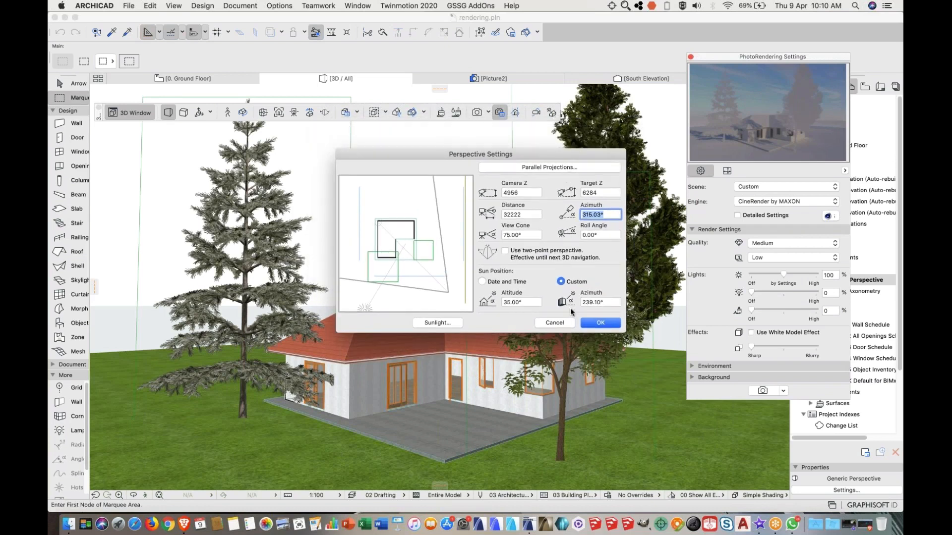
pyautogui.press('Return')
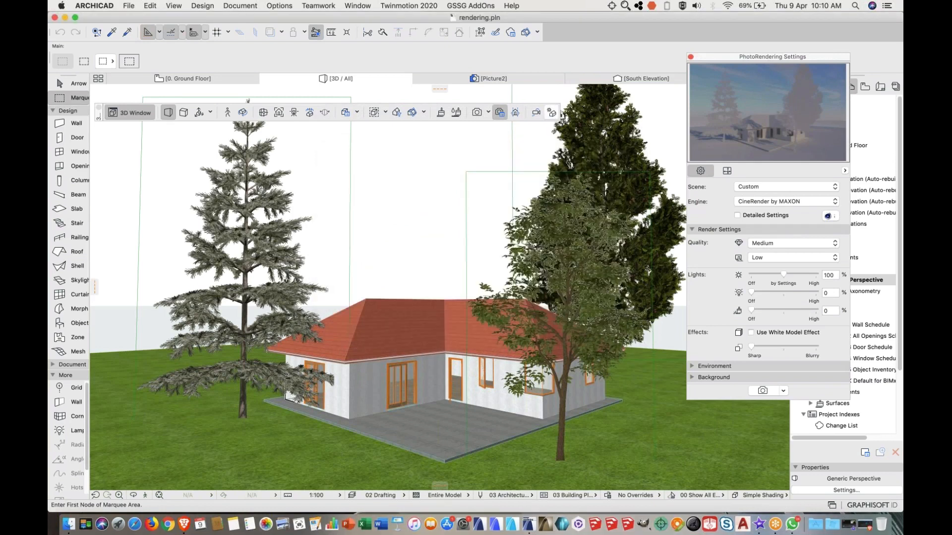
# - Hide the PhotoRendering Settings palette and show it again
pyautogui.click(559, 113)
pyautogui.click(532, 292)
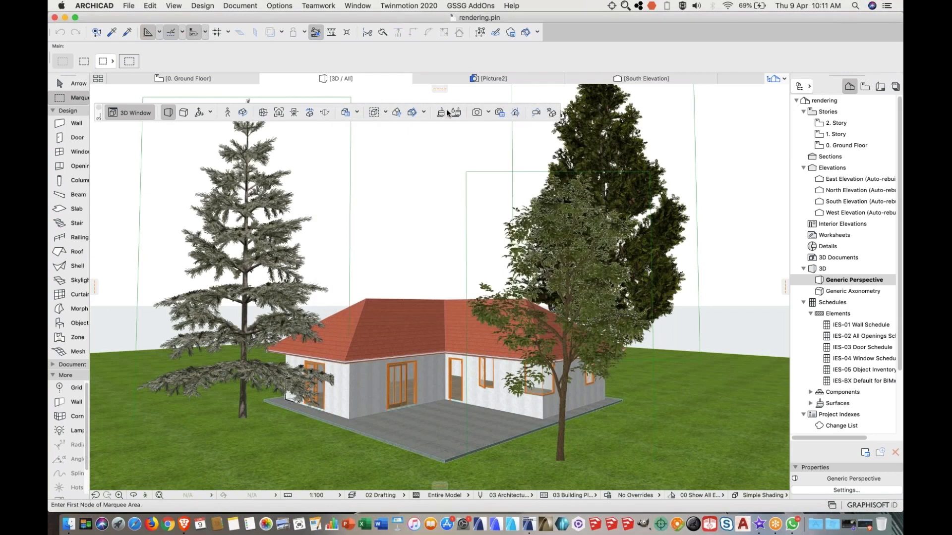
pyautogui.click(500, 113)
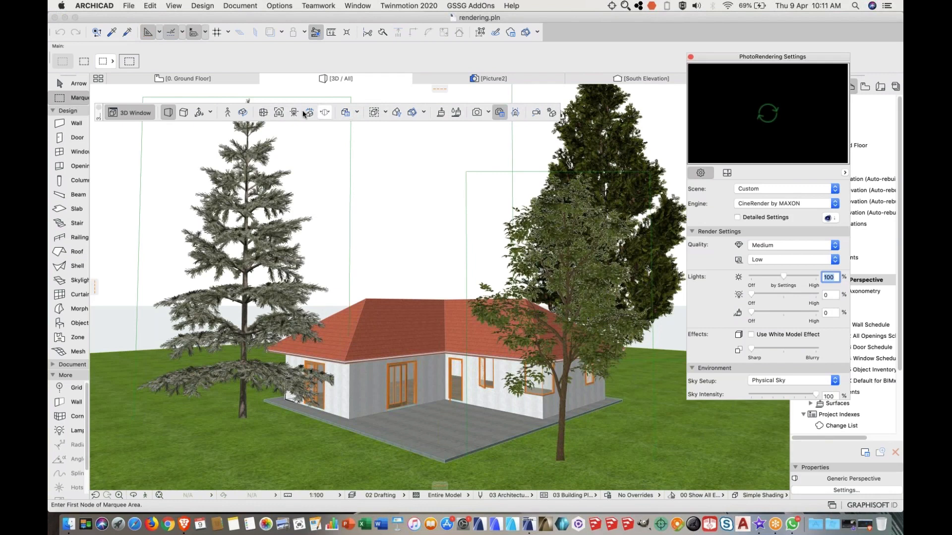
# - Reopen the 3D projection settings and switch the sun position from Custom to Date and Time
pyautogui.rightClick(409, 157)
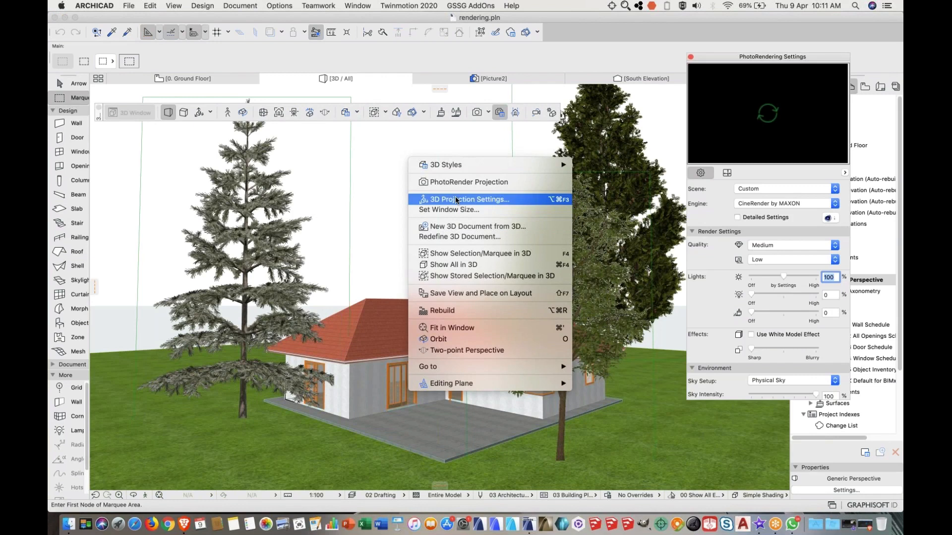
pyautogui.click(394, 156)
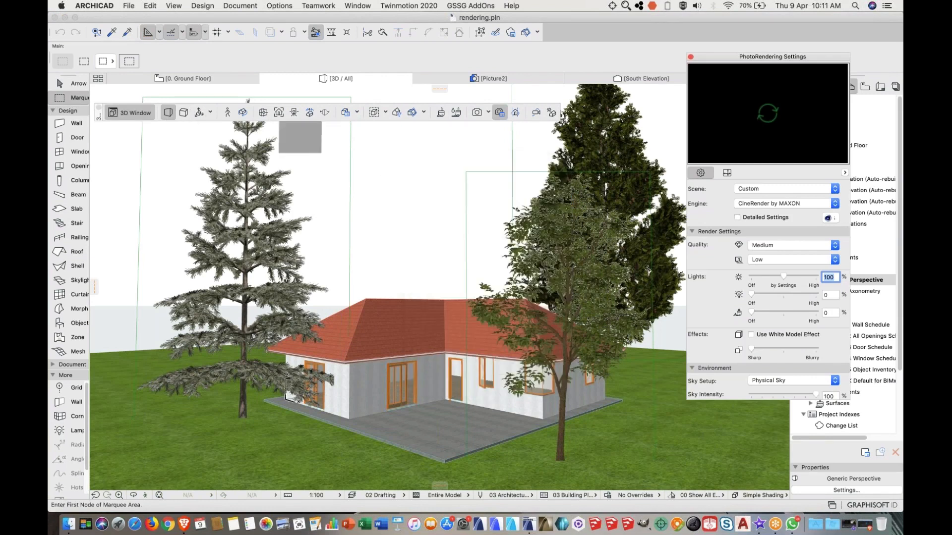
pyautogui.click(198, 112)
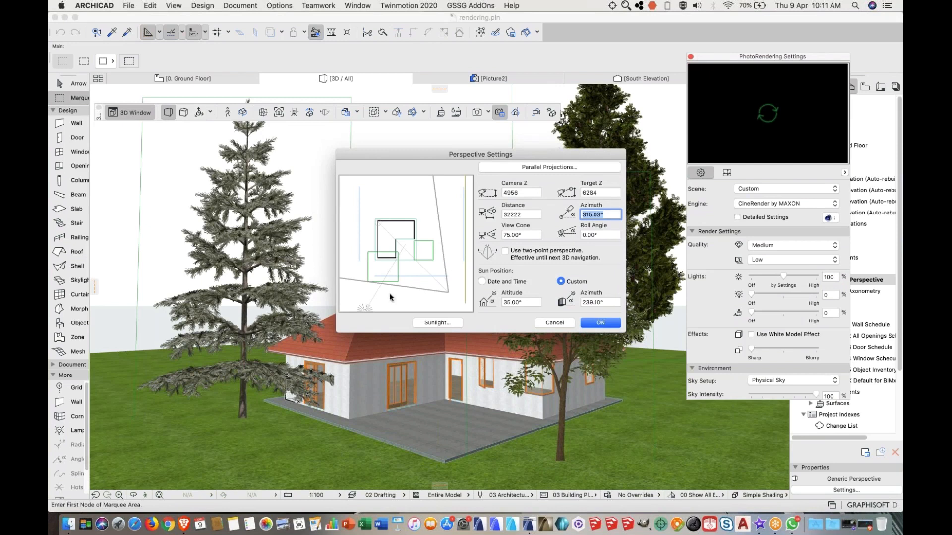
pyautogui.moveTo(367, 310); pyautogui.dragTo(349, 308)
pyautogui.click(495, 282)
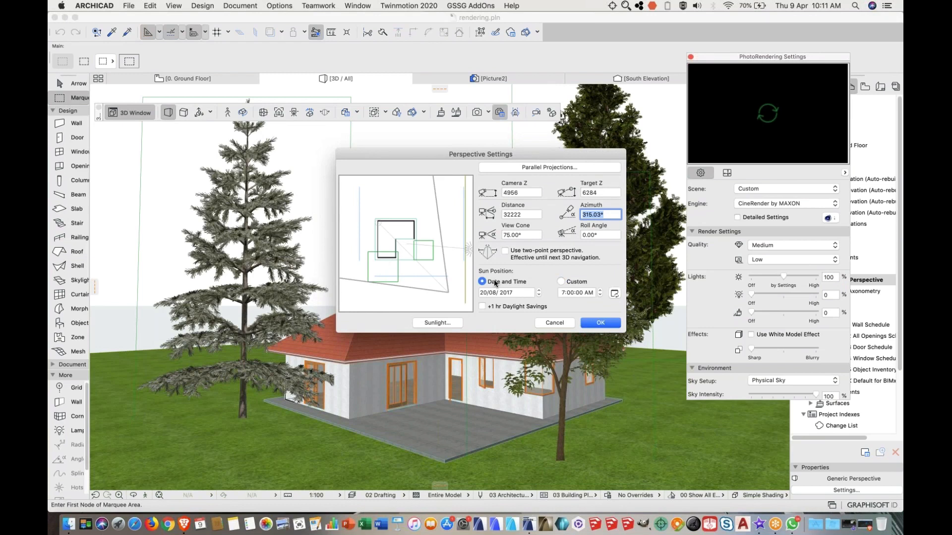
pyautogui.click(539, 232)
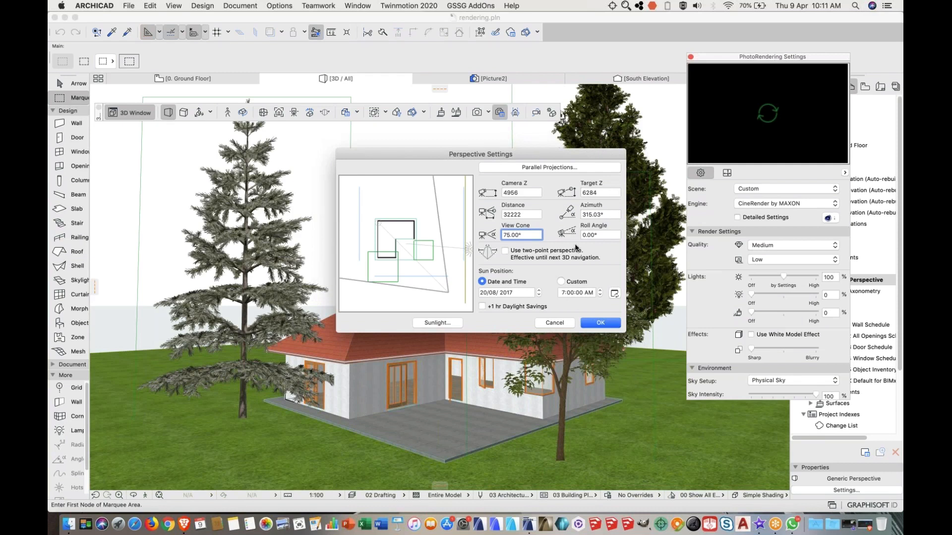
# - Look through the sunlight settings, cancel them unchanged and shift the Perspective Settings dialog slightly
pyautogui.click(438, 323)
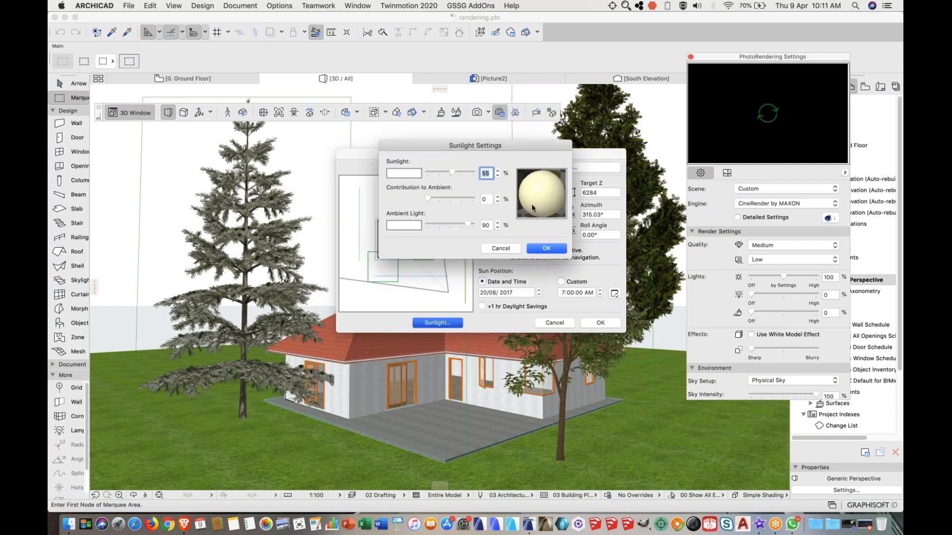
pyautogui.click(500, 248)
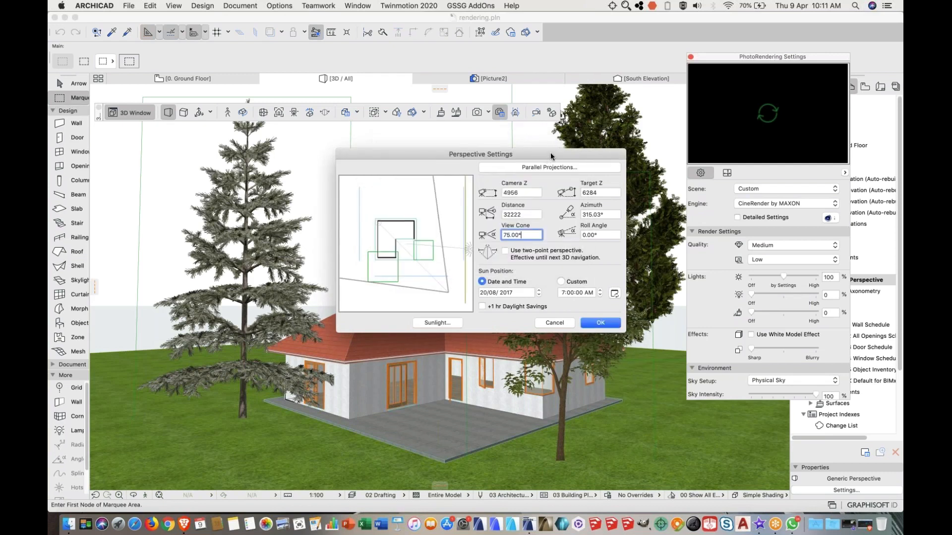
pyautogui.moveTo(550, 153); pyautogui.dragTo(557, 151)
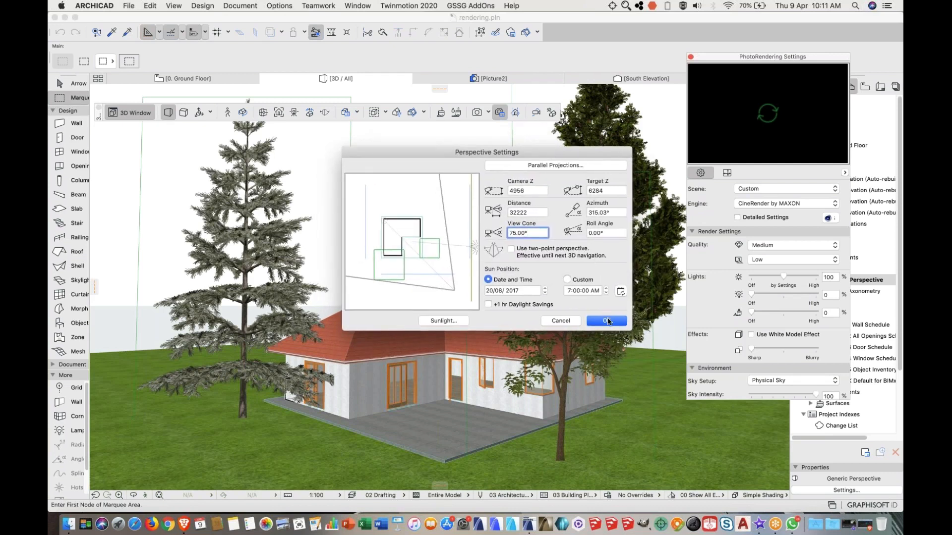
# - Reposition the sun around the plan preview to azimuth 280.38° and apply the perspective settings
pyautogui.moveTo(474, 247); pyautogui.dragTo(365, 256)
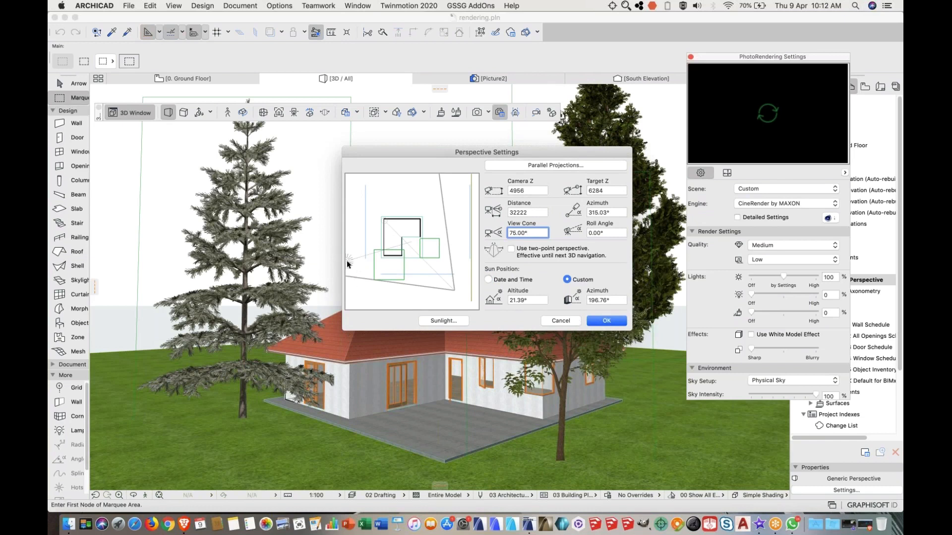
pyautogui.moveTo(346, 260)
pyautogui.mouseDown()
pyautogui.moveTo(351, 306)
pyautogui.moveTo(427, 313)
pyautogui.mouseUp()
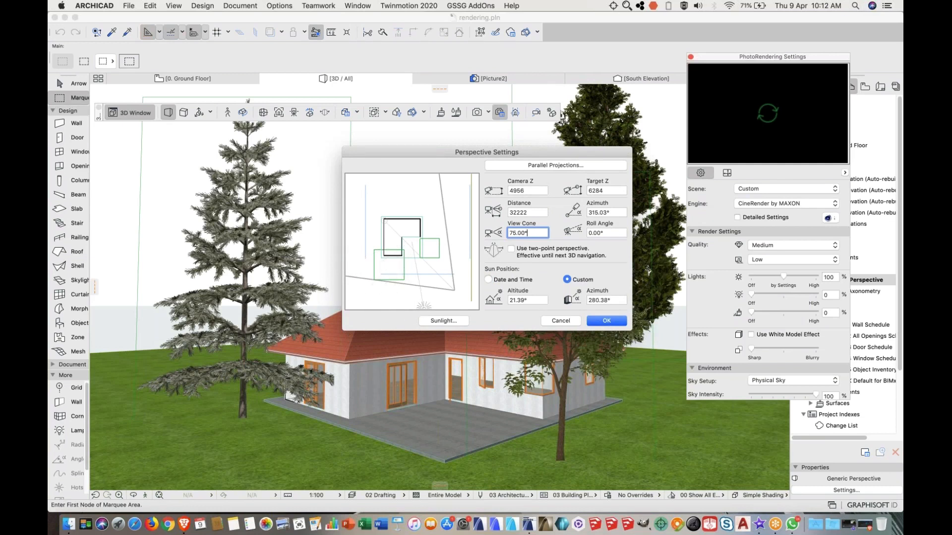
pyautogui.click(607, 321)
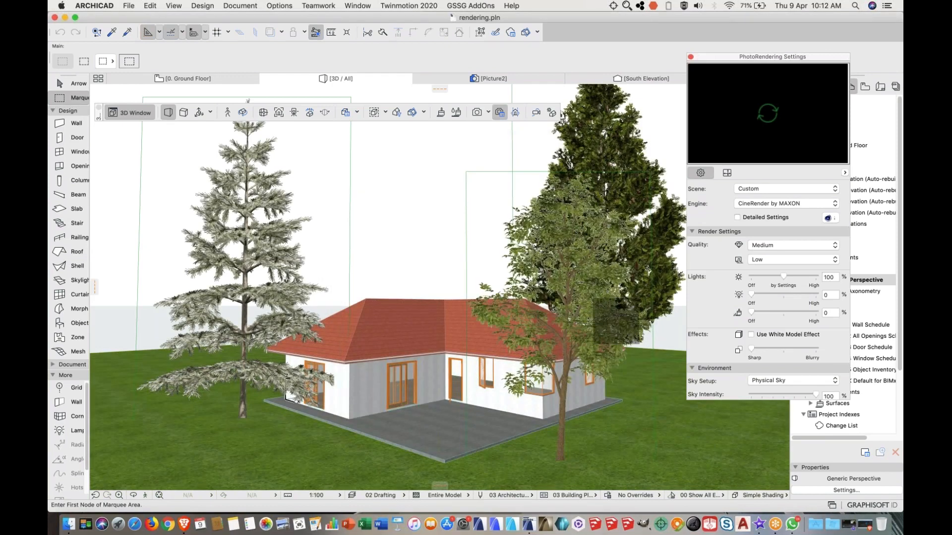
# - Check the progress of the Picture2 rendering and return to the 3D view
pyautogui.click(518, 74)
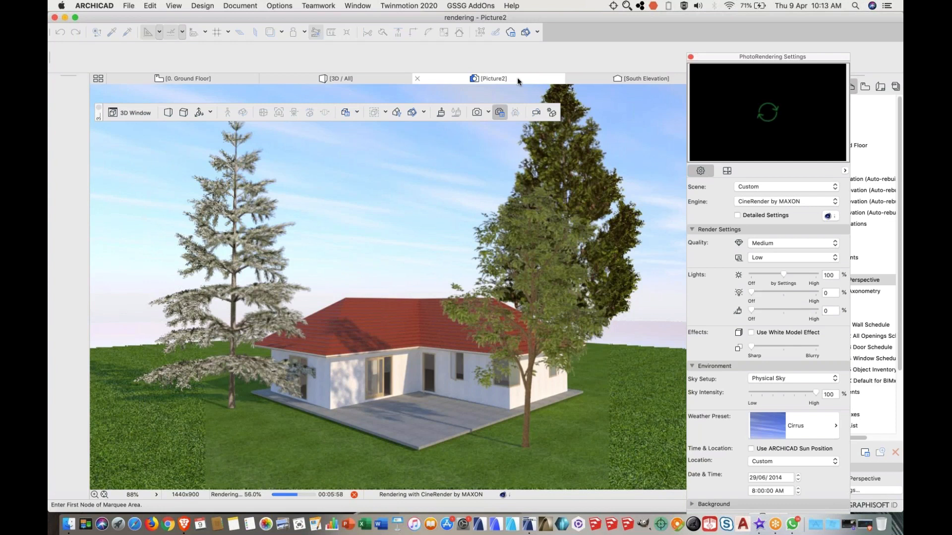
pyautogui.click(335, 79)
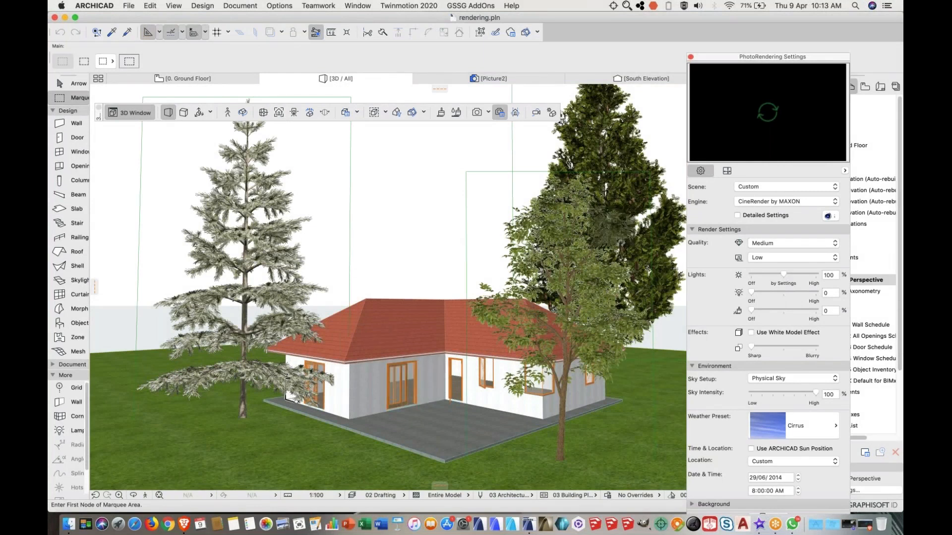
# - Show the View Map clear of the rendering palette and collapse its floor plan, ceiling plan, structural plan and elevation folders
pyautogui.click(792, 71)
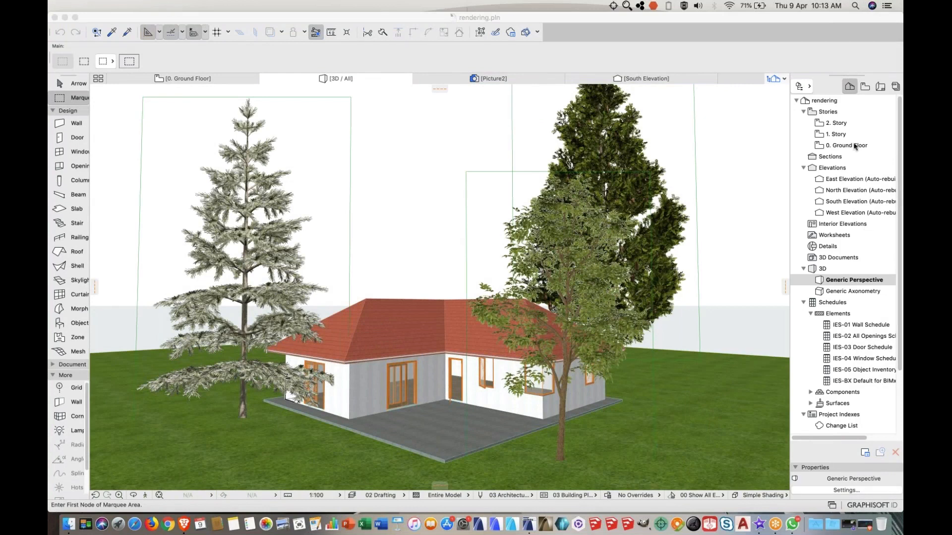
pyautogui.click(865, 87)
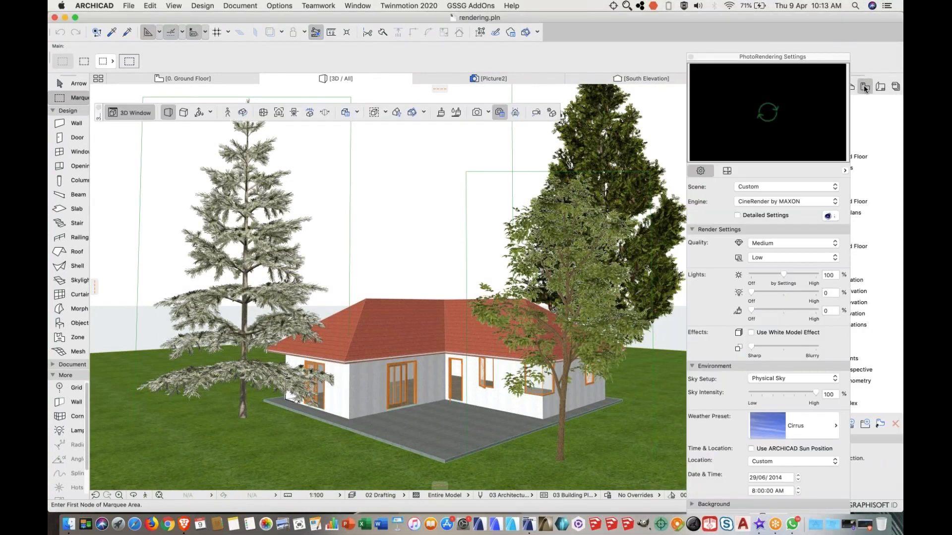
pyautogui.click(793, 58)
pyautogui.moveTo(794, 60); pyautogui.dragTo(686, 38)
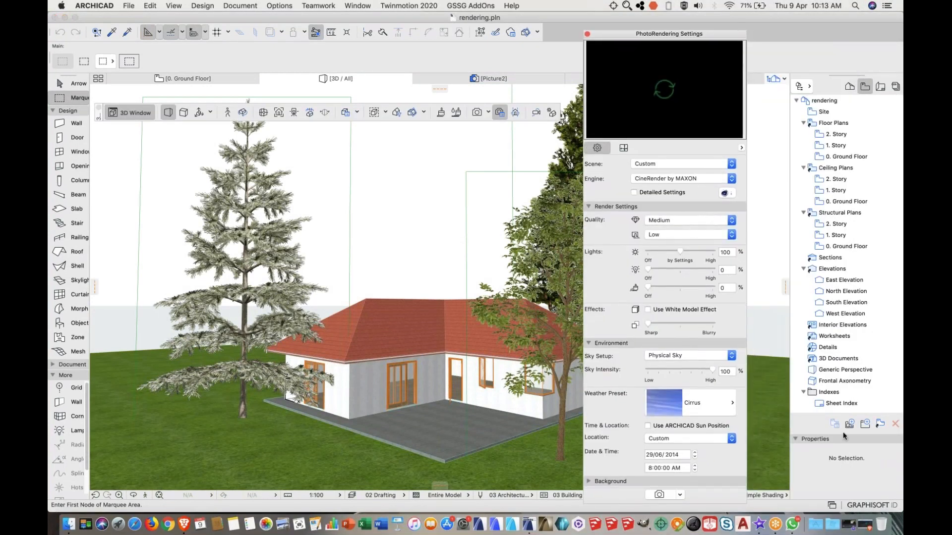
pyautogui.click(804, 123)
pyautogui.click(804, 135)
pyautogui.click(804, 145)
pyautogui.click(804, 168)
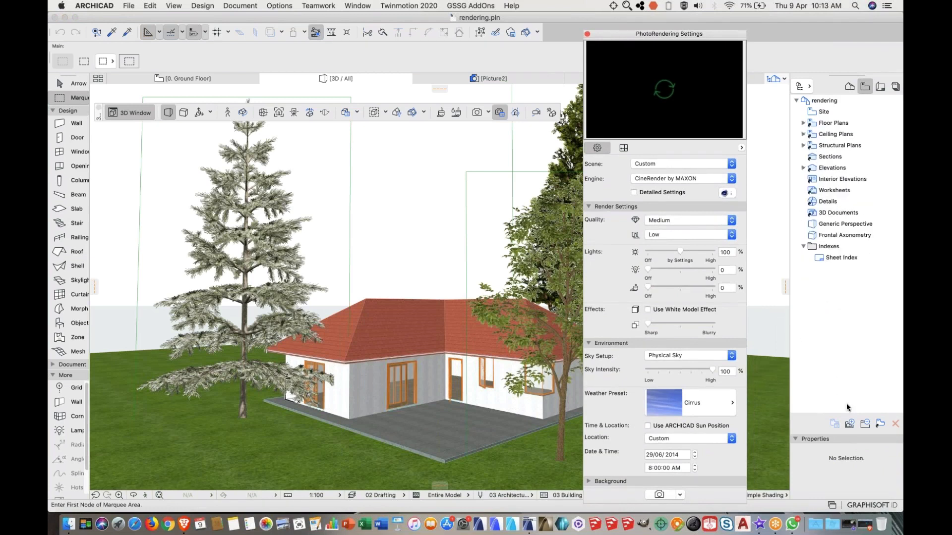
# - Save the current perspective as a new view with the custom name Generic Perspective1
pyautogui.click(849, 424)
pyautogui.click(443, 65)
pyautogui.click(442, 69)
pyautogui.click(536, 60)
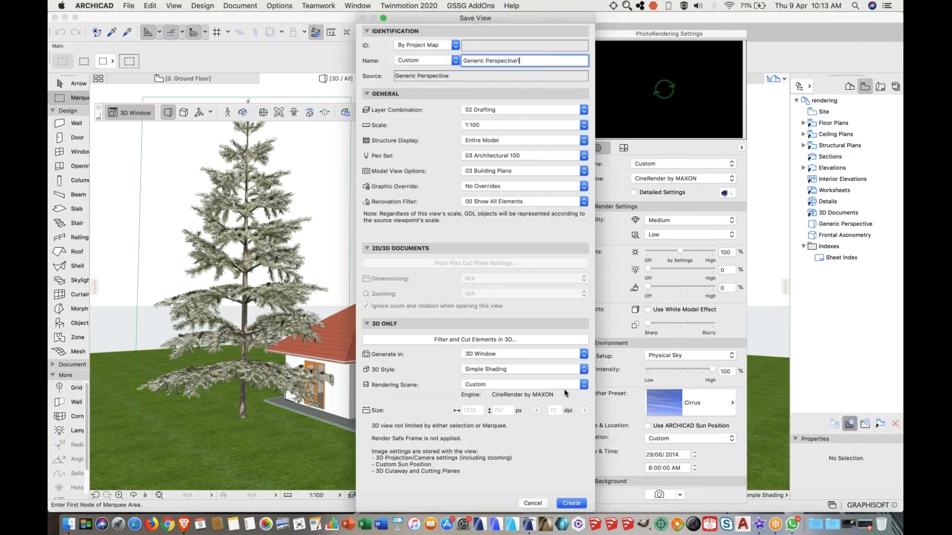
pyautogui.click(571, 504)
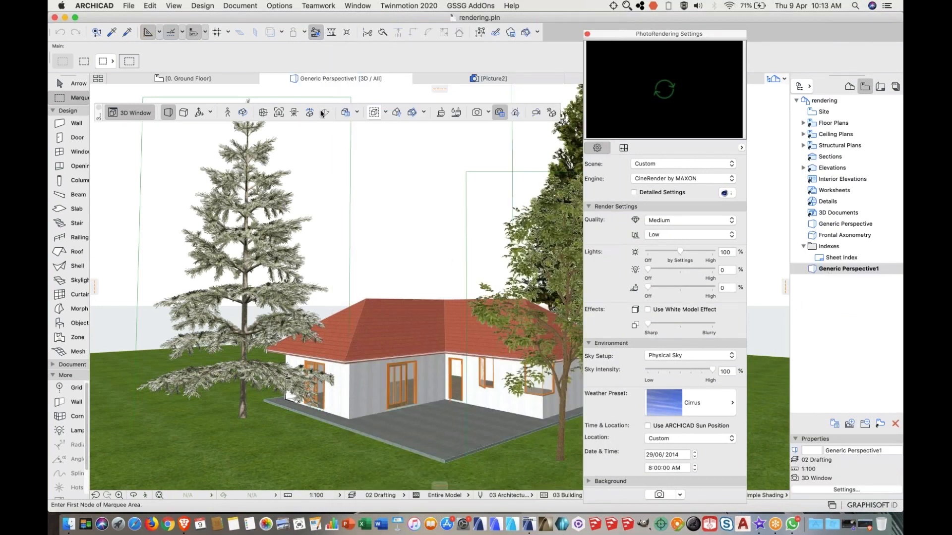
# - Move the rendering palette clear of the house and look perpendicularly at the wall beside the terrace door in perspective
pyautogui.moveTo(633, 34); pyautogui.dragTo(699, 38)
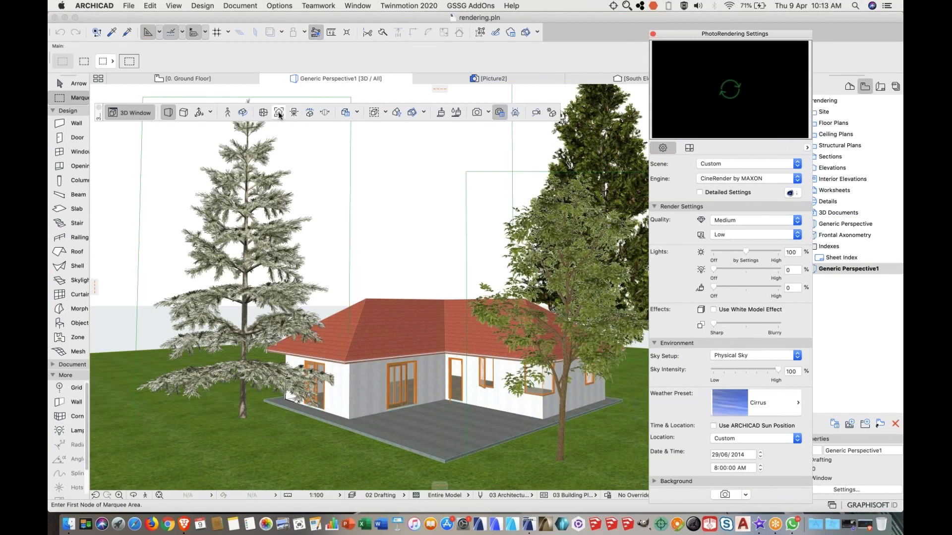
pyautogui.click(279, 113)
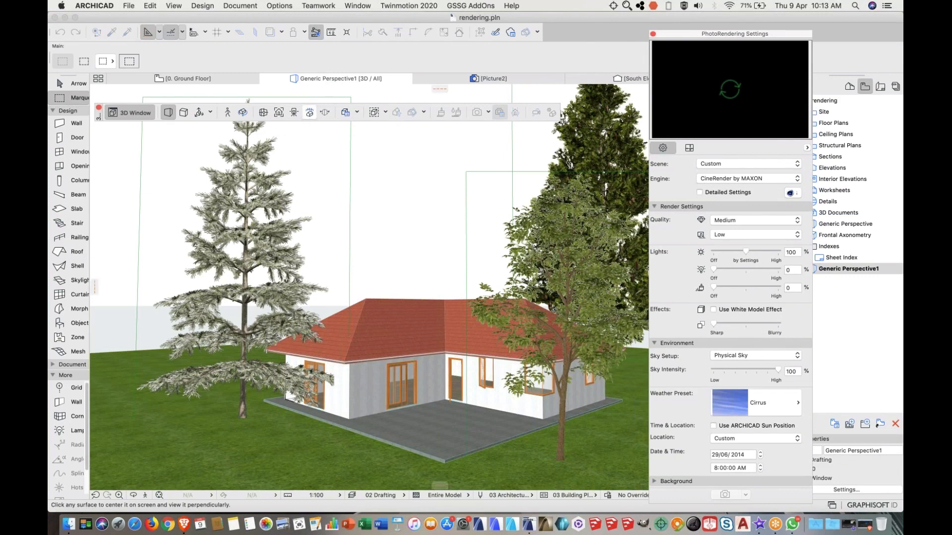
pyautogui.press('Escape')
pyautogui.click(278, 114)
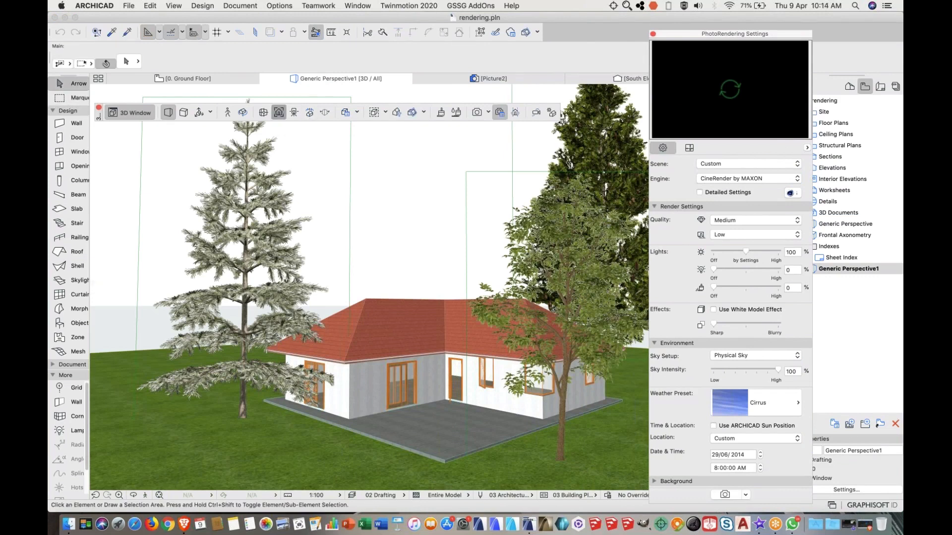
pyautogui.click(376, 382)
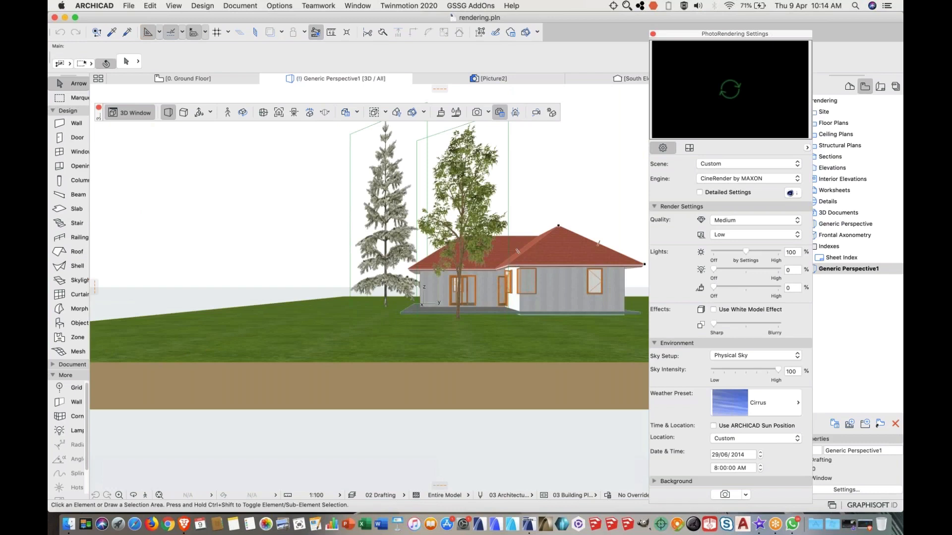
pyautogui.scroll(3, 580, 258)
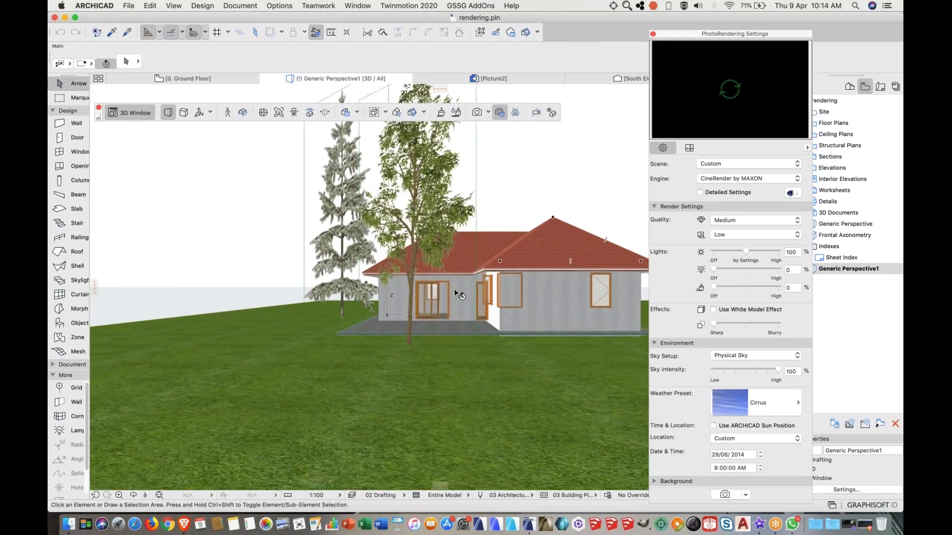
# - Switch the 3D view to axonometry and look perpendicularly at the white wall beside the corner window
pyautogui.click(184, 113)
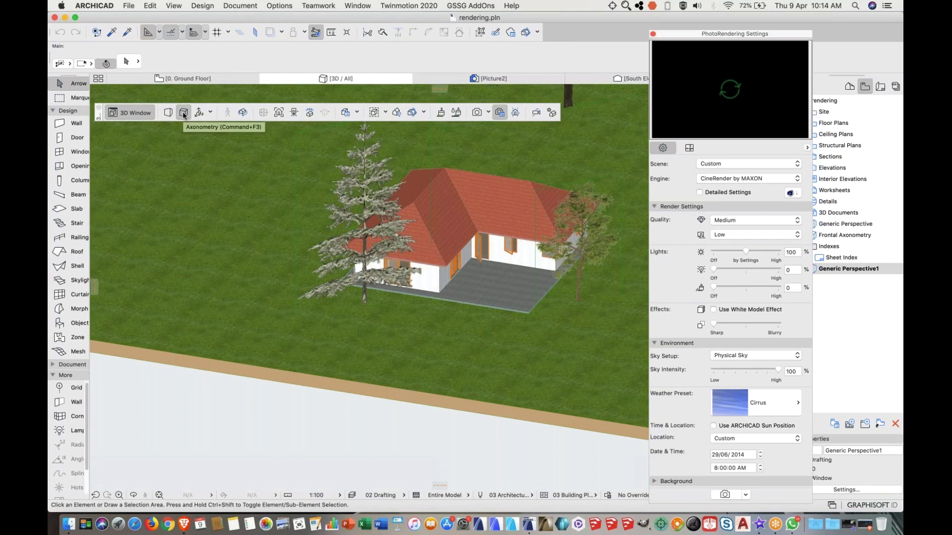
pyautogui.click(279, 113)
pyautogui.click(526, 255)
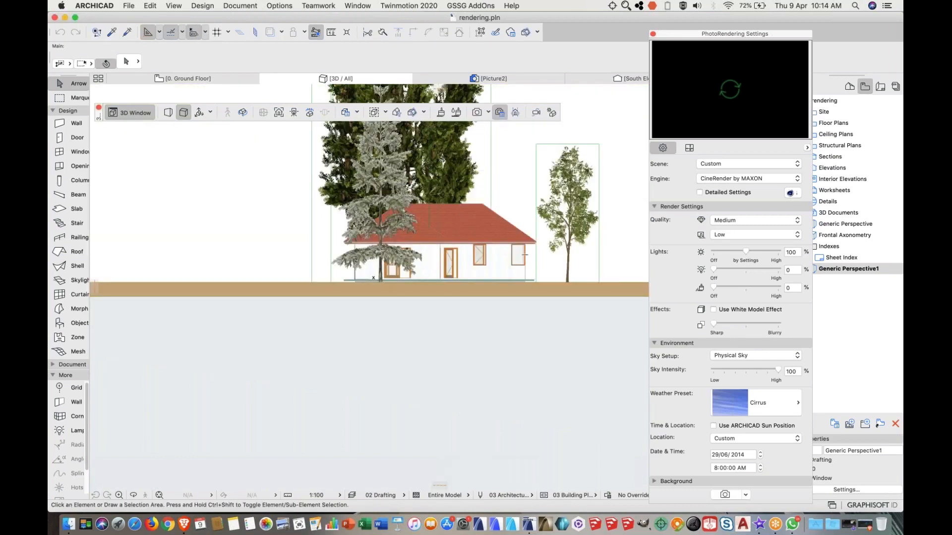
pyautogui.scroll(3, 452, 230)
pyautogui.scroll(2, 449, 233)
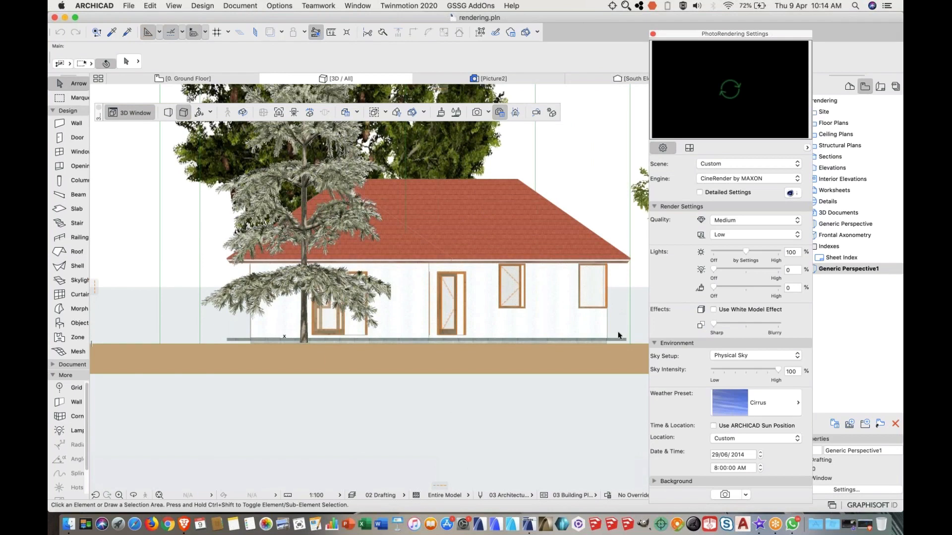
# - Set the terrain mesh's base elevation relative to the 0. Ground Floor home story to 0
pyautogui.click(620, 340)
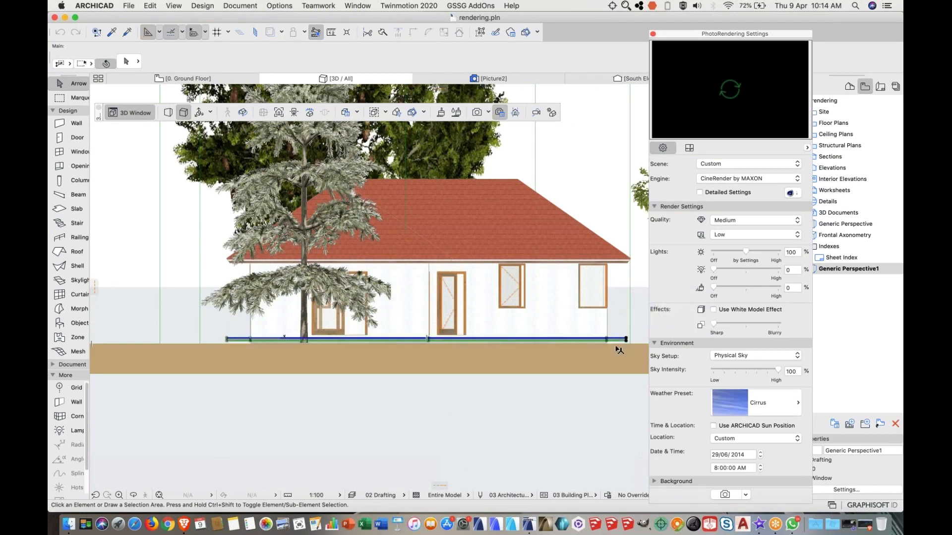
pyautogui.click(617, 353)
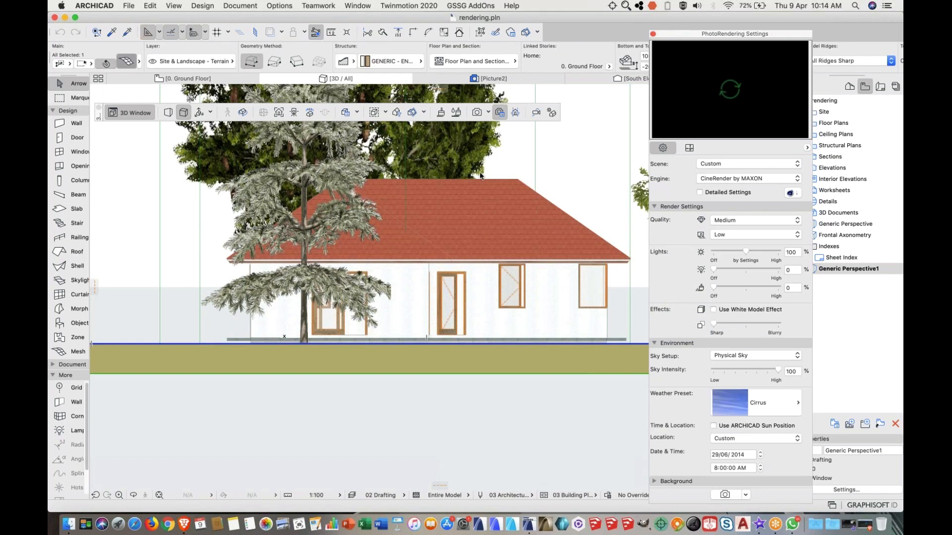
pyautogui.press('super+t')
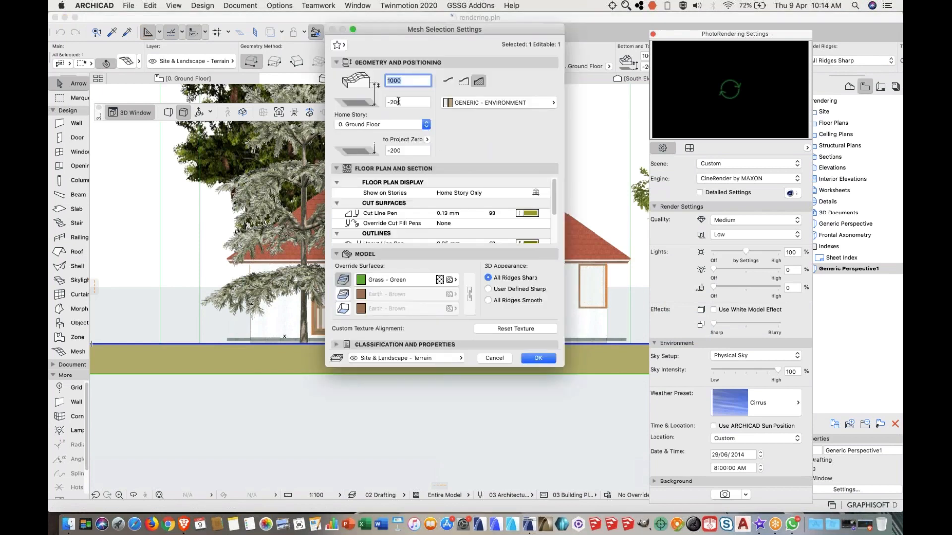
pyautogui.press('Tab')
pyautogui.write('0')
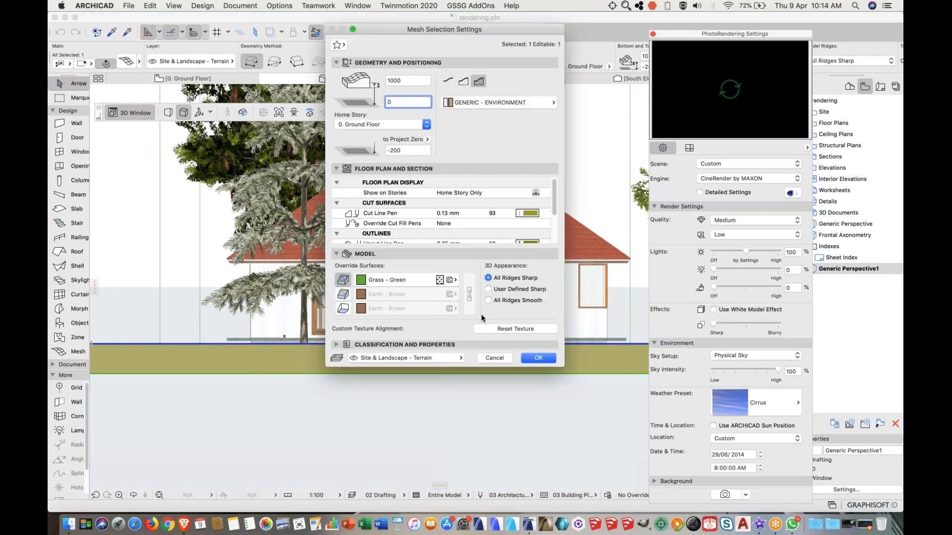
pyautogui.click(537, 358)
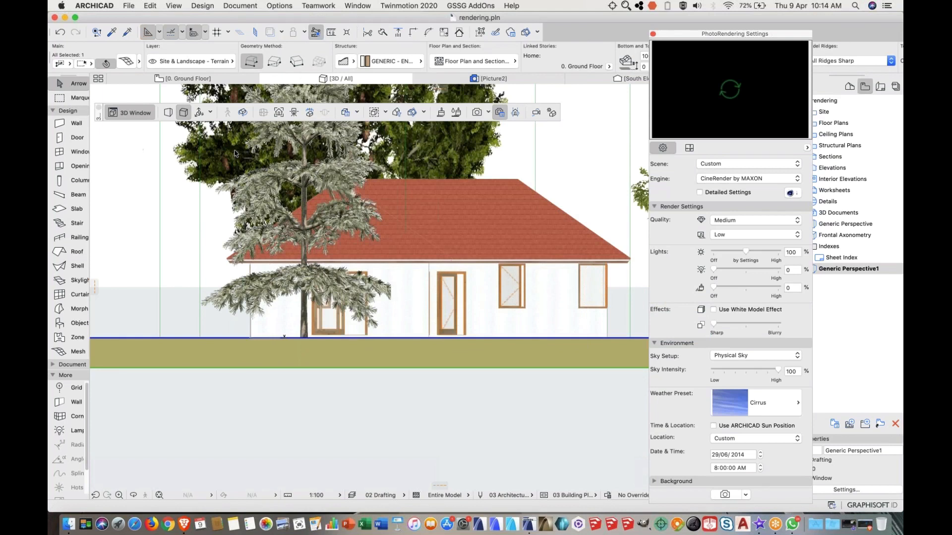
pyautogui.press('Escape')
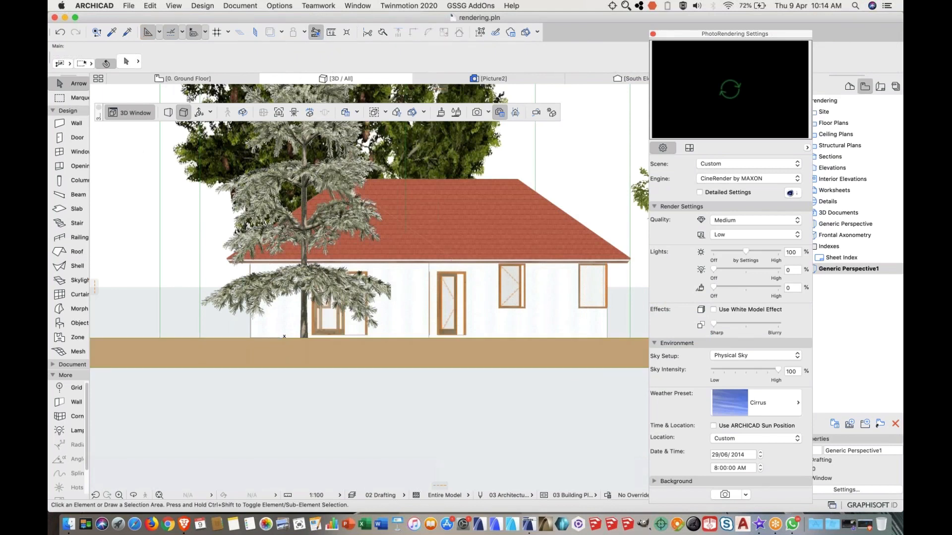
# - Lower the terrain mesh so its top surface sits about halfway down the floor slab's edge
pyautogui.click(578, 360)
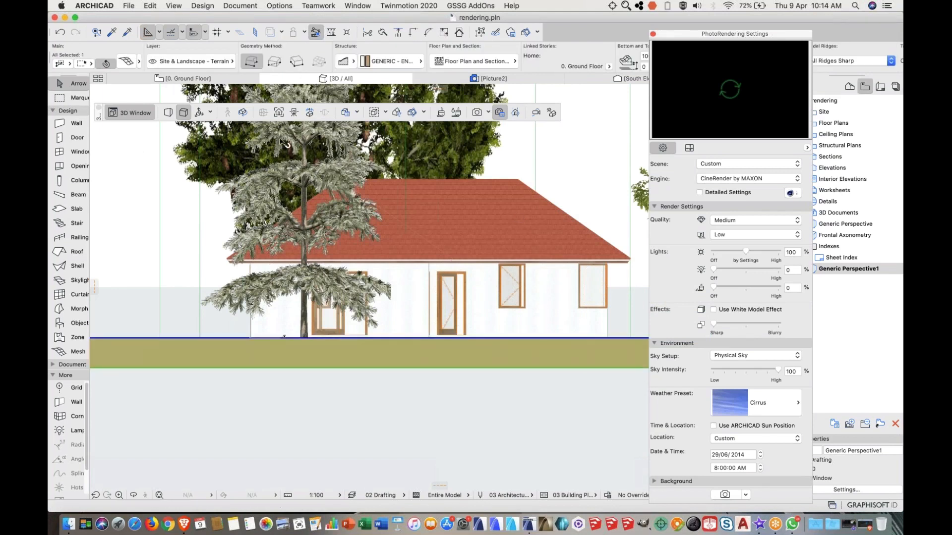
pyautogui.click(643, 66)
pyautogui.write('-10')
pyautogui.press('Return')
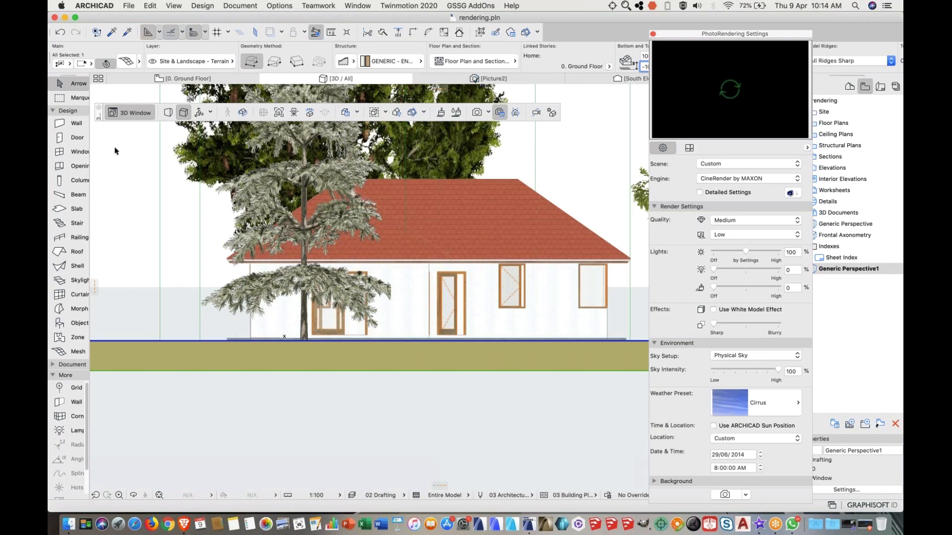
pyautogui.press('Escape')
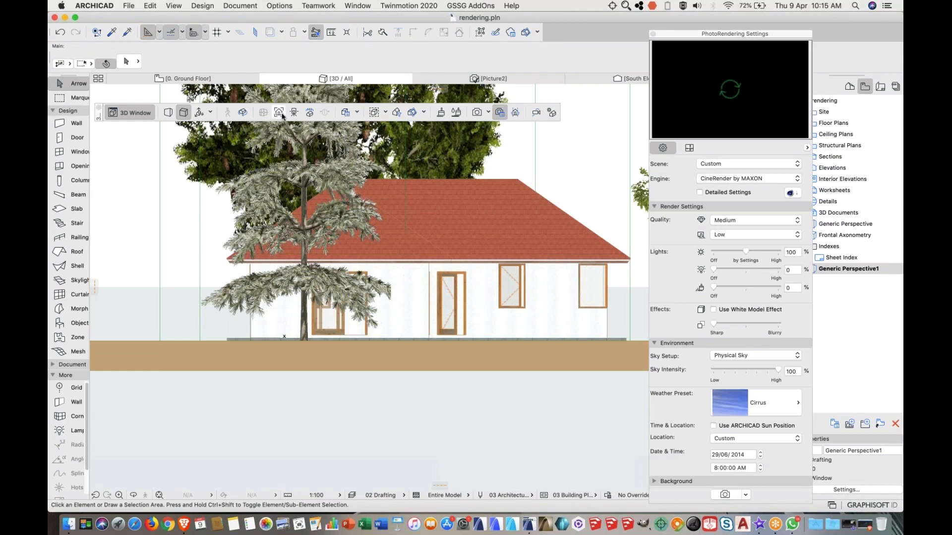
# - Orbit the axonometric model and align the view perpendicular to the house's other outer walls
pyautogui.keyDown('shift'); pyautogui.moveTo(511, 285); pyautogui.dragTo(435, 290, button='middle'); pyautogui.keyUp('shift')
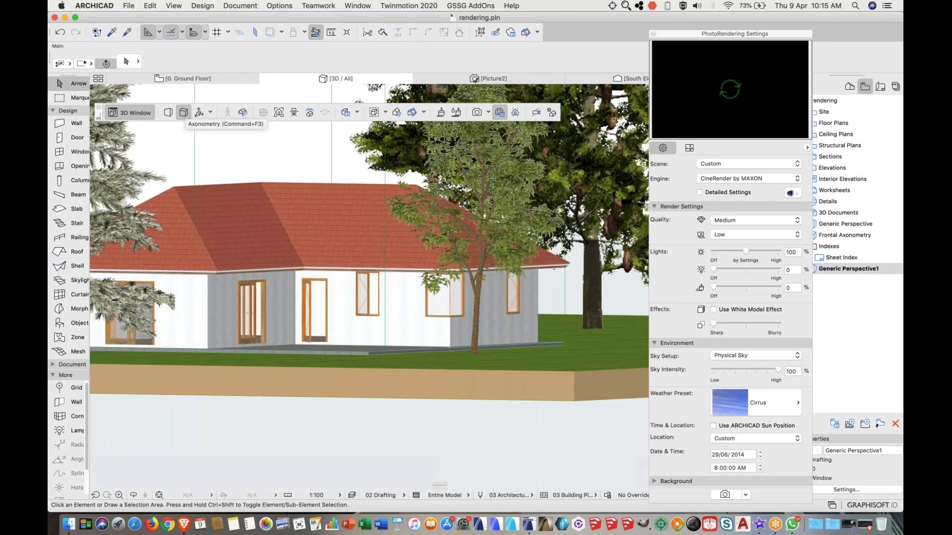
pyautogui.click(279, 112)
pyautogui.click(492, 321)
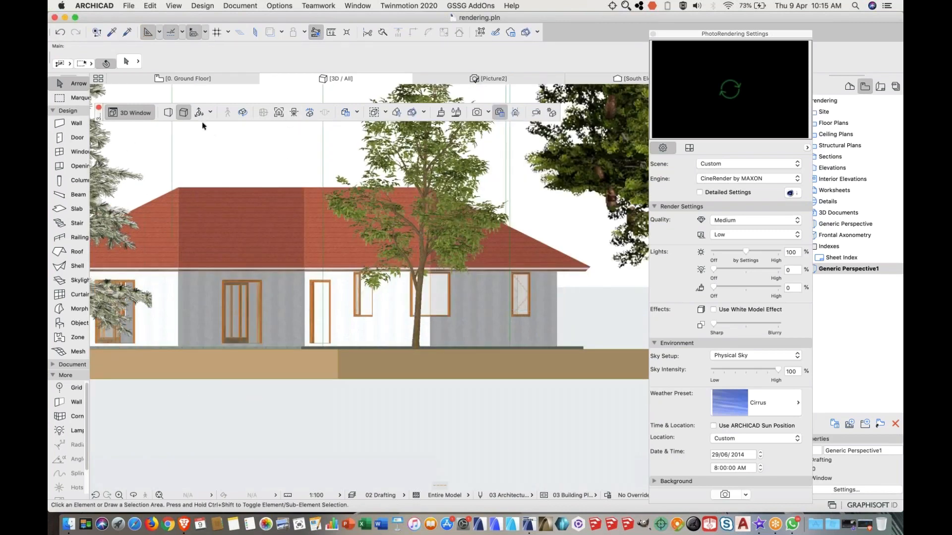
pyautogui.keyDown('shift'); pyautogui.moveTo(451, 281); pyautogui.dragTo(387, 322, button='middle'); pyautogui.keyUp('shift')
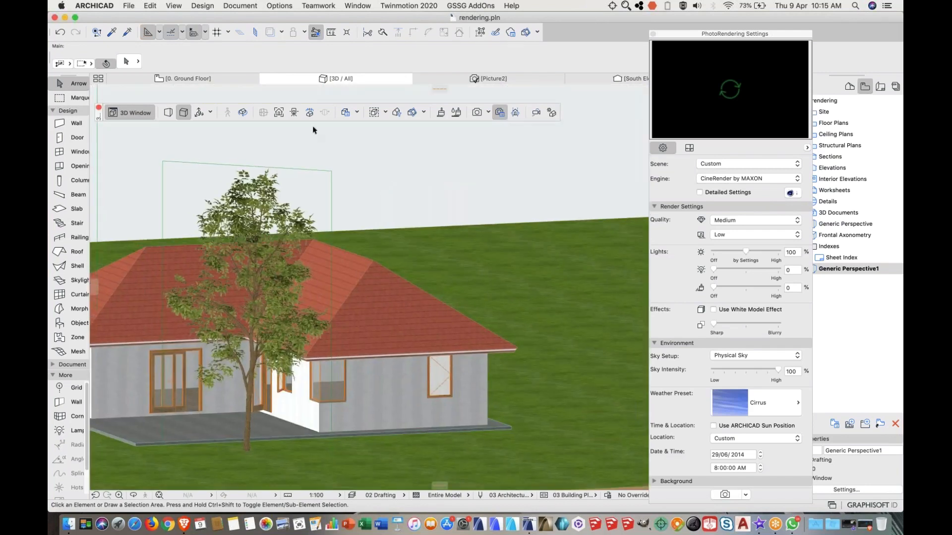
pyautogui.click(281, 113)
pyautogui.click(406, 410)
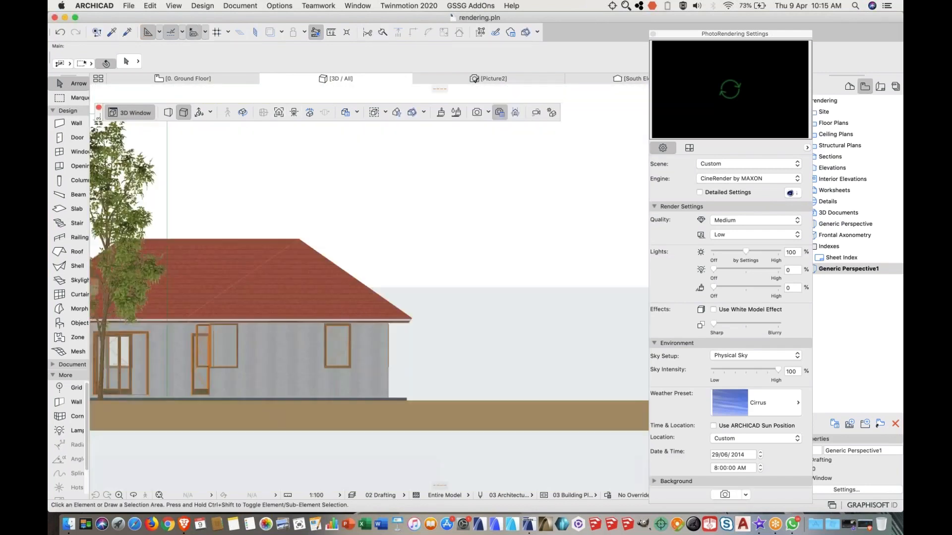
pyautogui.moveTo(313, 282); pyautogui.dragTo(475, 263, button='middle')
pyautogui.scroll(2, 475, 263)
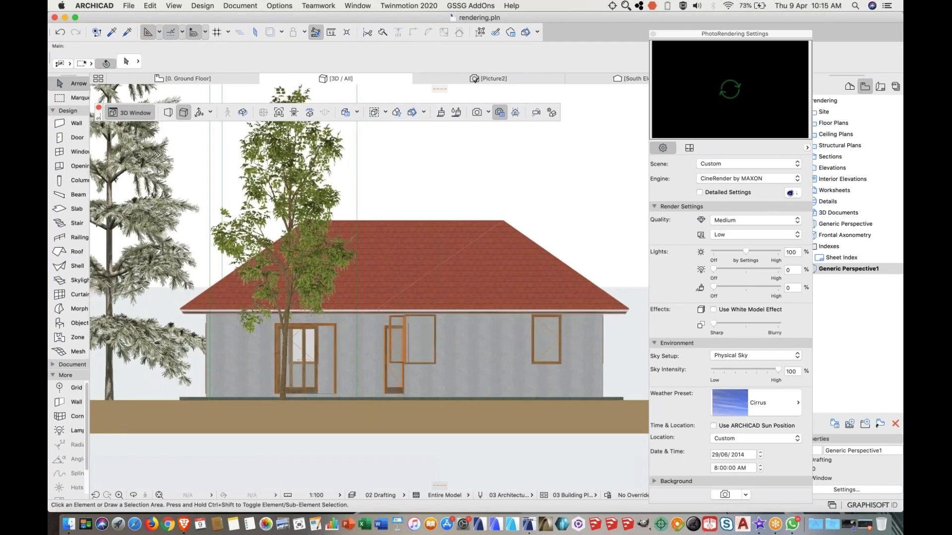
# - View the South Elevation and open the East Elevation from the Project Map, moving the rendering palette out of the way
pyautogui.click(632, 79)
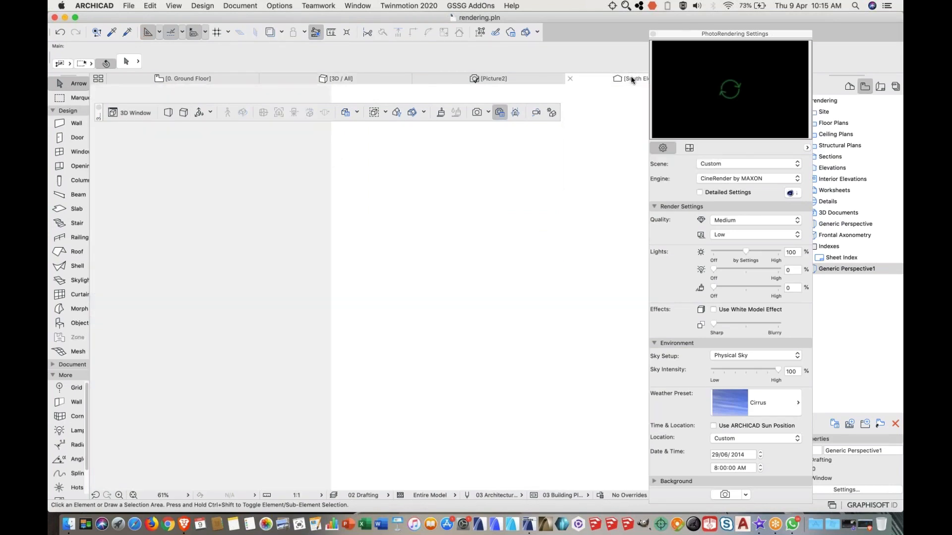
pyautogui.scroll(-3, 427, 252)
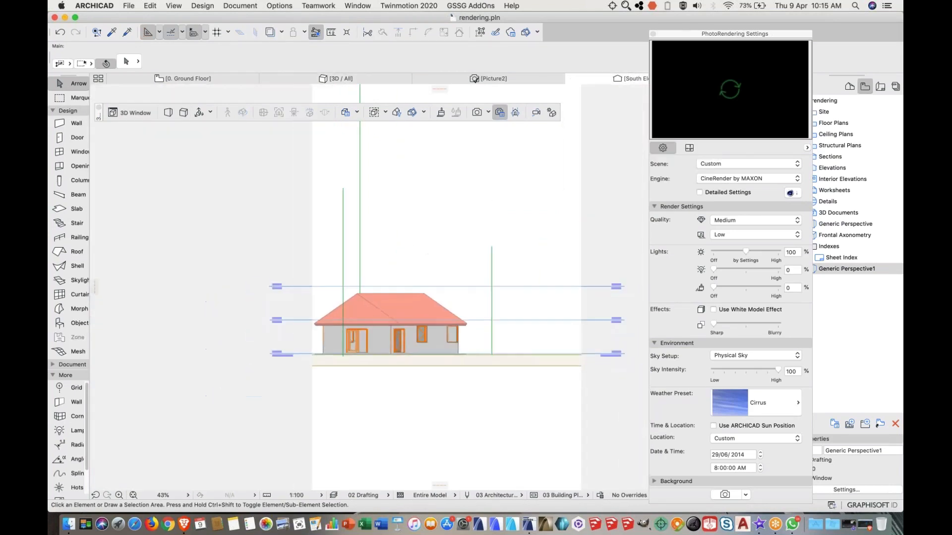
pyautogui.moveTo(706, 34); pyautogui.dragTo(644, 62)
pyautogui.click(848, 86)
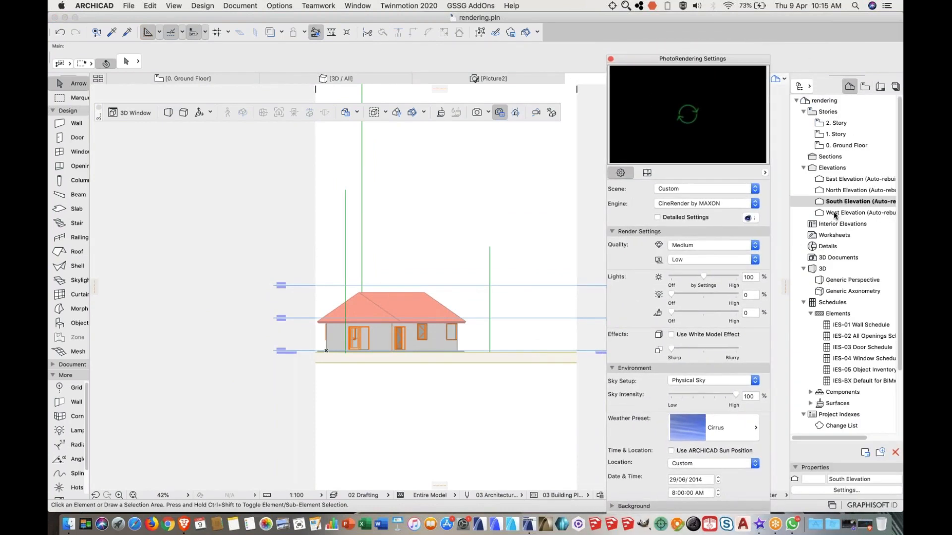
pyautogui.doubleClick(832, 178)
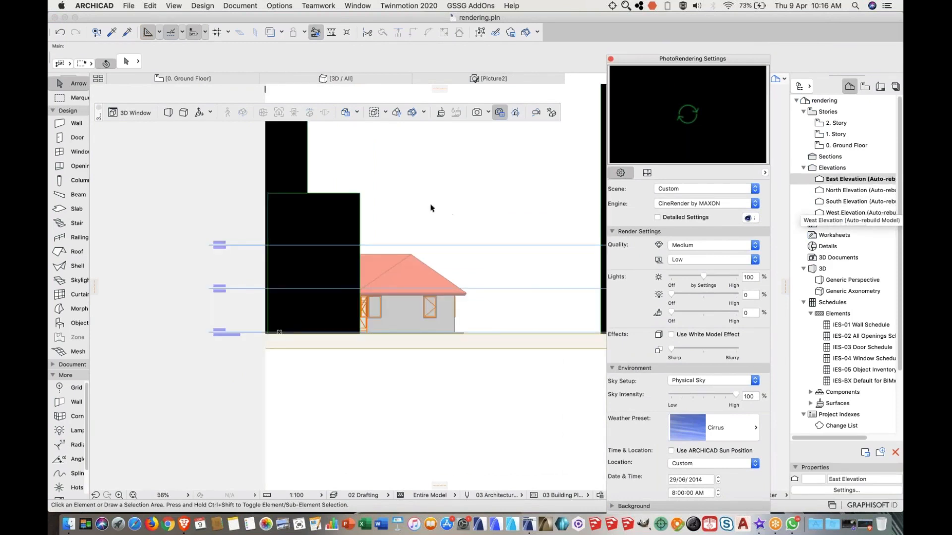
# - Select the deciduous tree in the East Elevation and create a new layer named Trees
pyautogui.click(353, 202)
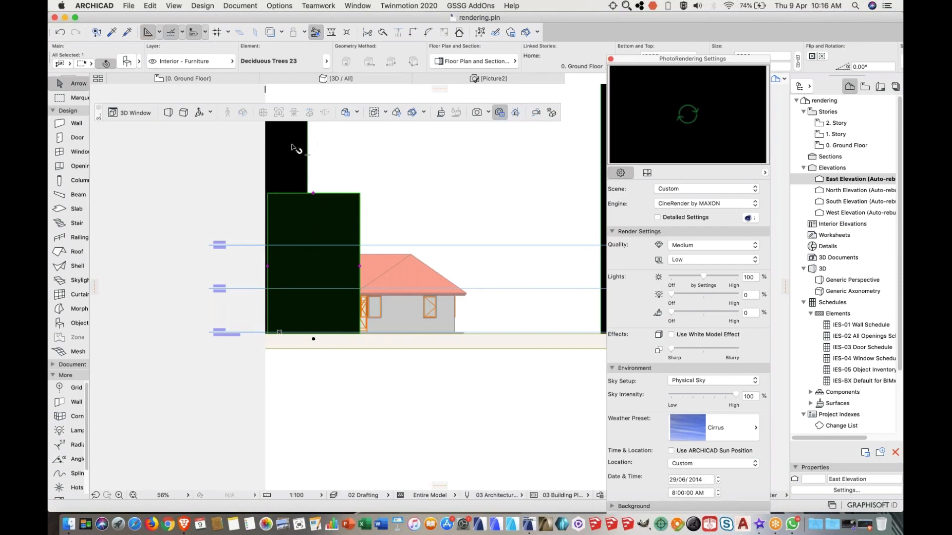
pyautogui.click(332, 496)
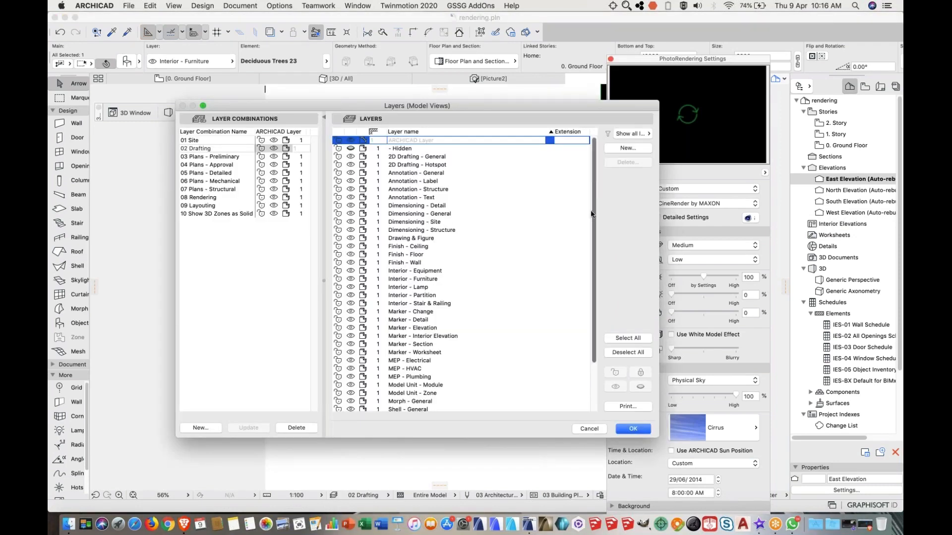
pyautogui.scroll(-3, 572, 302)
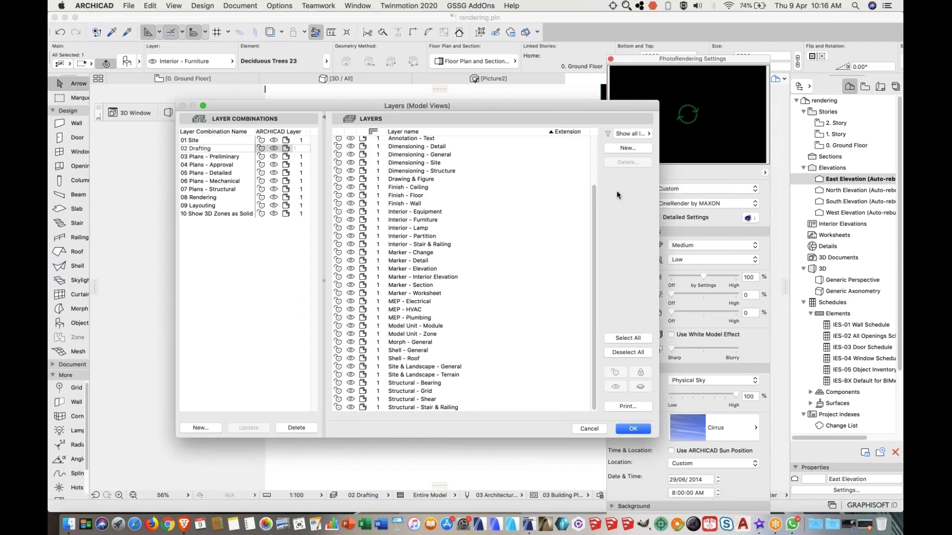
pyautogui.click(615, 149)
pyautogui.write('Tree')
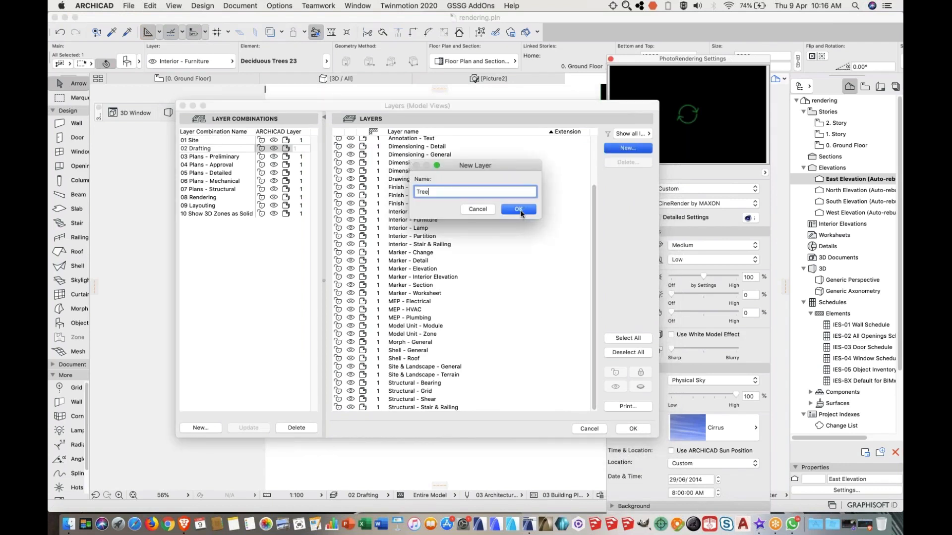
pyautogui.write('s')
pyautogui.click(518, 210)
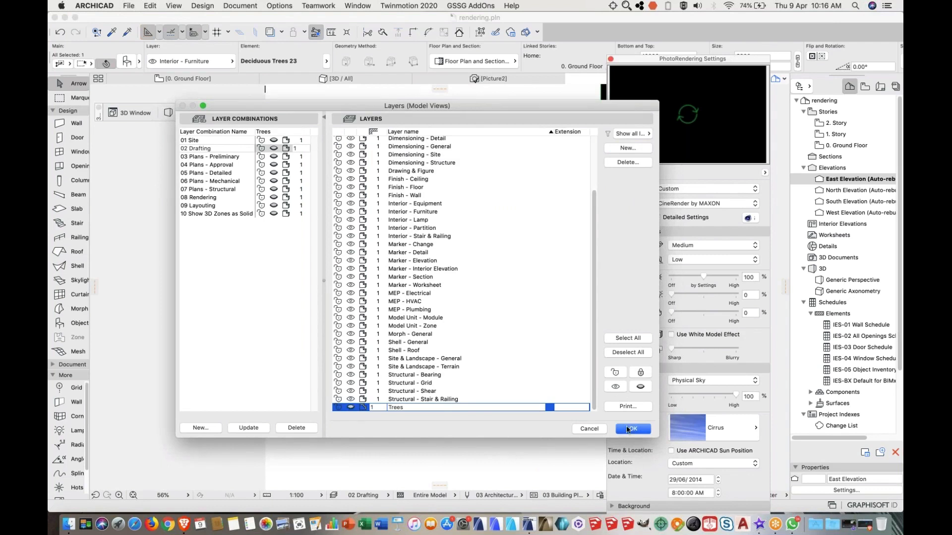
pyautogui.click(632, 429)
# - Select only the tall Pine Trees 23 object and assign it to the Trees layer
pyautogui.keyDown('shift'); pyautogui.click(299, 180); pyautogui.keyUp('shift')
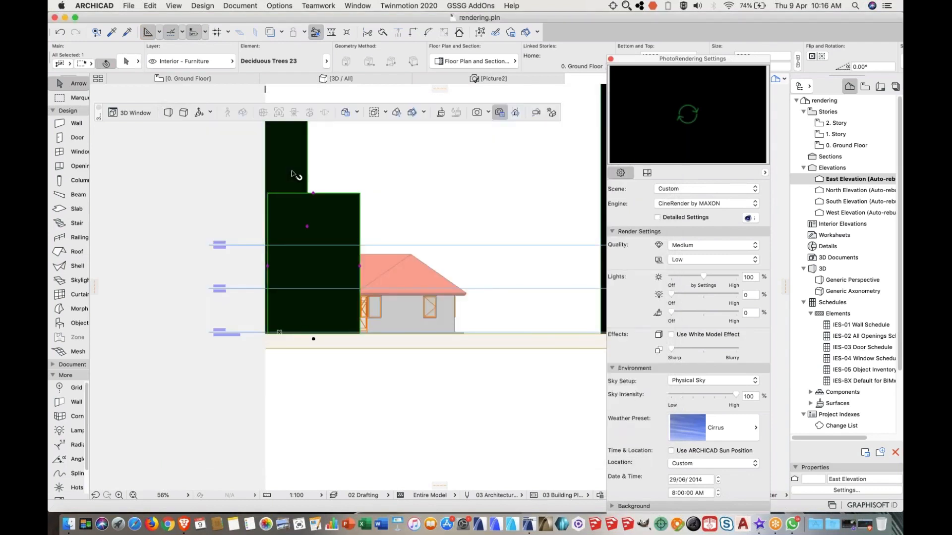
pyautogui.keyDown('shift'); pyautogui.click(339, 206); pyautogui.keyUp('shift')
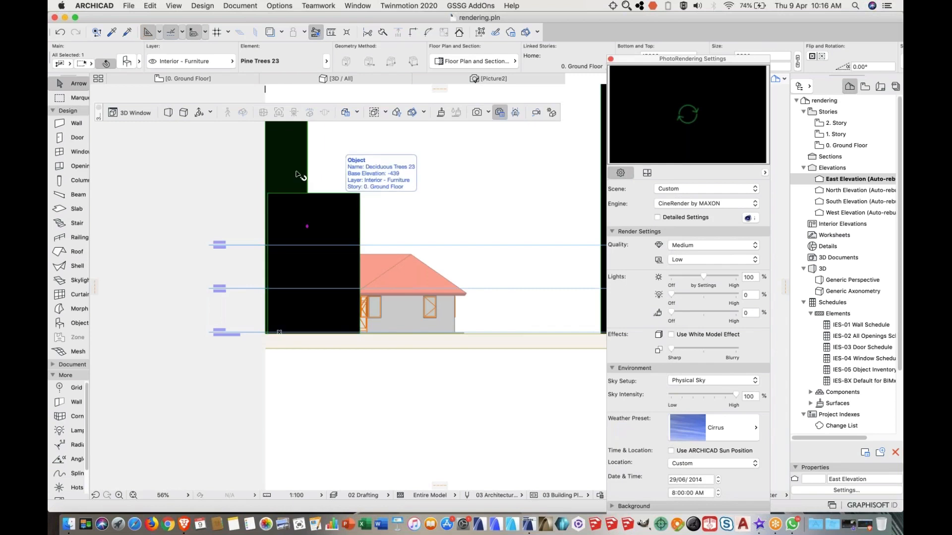
pyautogui.click(224, 63)
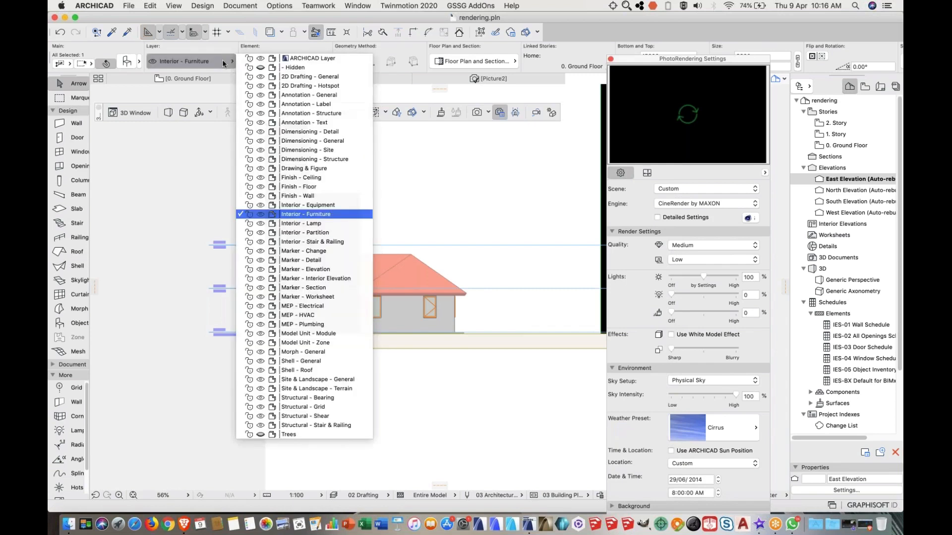
pyautogui.click(311, 435)
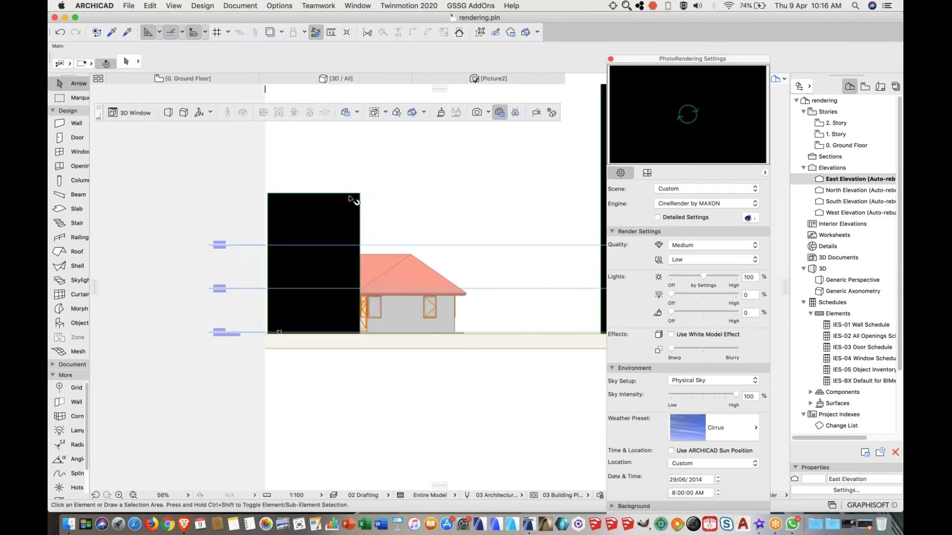
# - Assign the remaining tree in front of the house to the Trees layer and extend the East Elevation's horizontal boundary outward
pyautogui.click(357, 206)
pyautogui.click(221, 61)
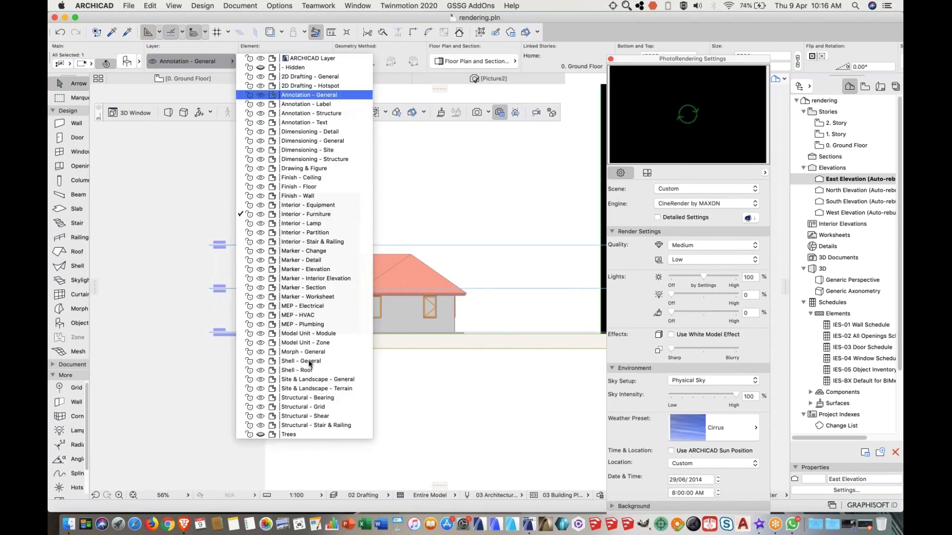
pyautogui.click(301, 432)
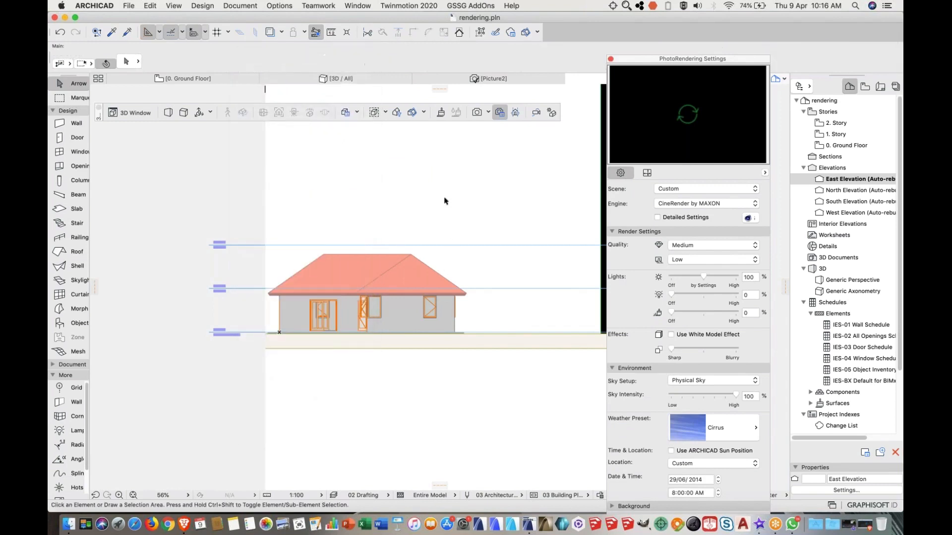
pyautogui.moveTo(264, 177); pyautogui.dragTo(191, 168)
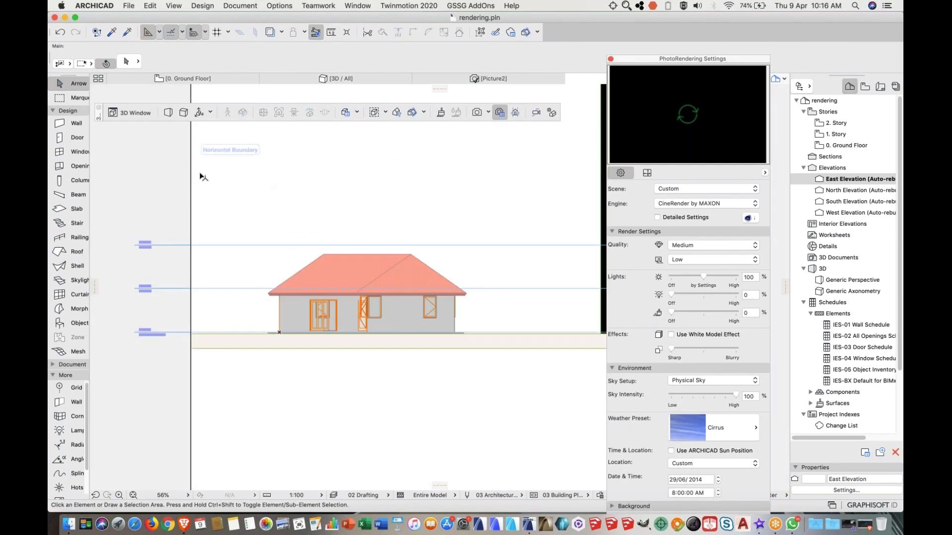
# - Show the Trees layer in the 3D model and switch from axonometry to the perspective view
pyautogui.click(351, 79)
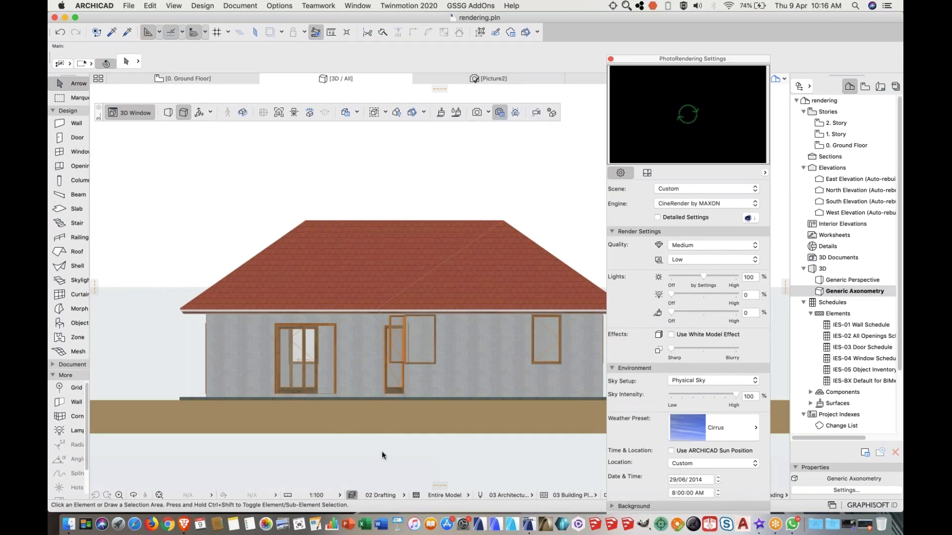
pyautogui.click(353, 493)
pyautogui.scroll(-5, 449, 389)
pyautogui.click(351, 407)
pyautogui.click(633, 429)
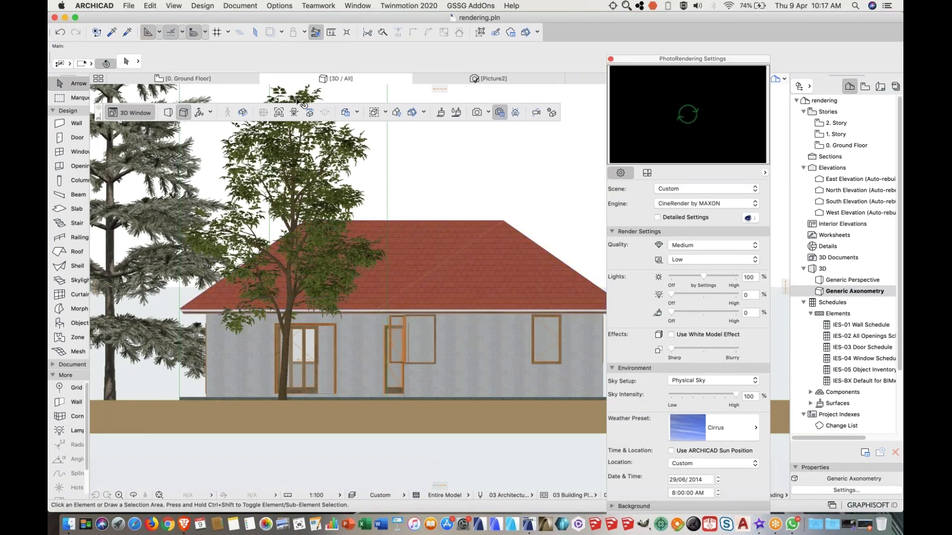
pyautogui.click(169, 112)
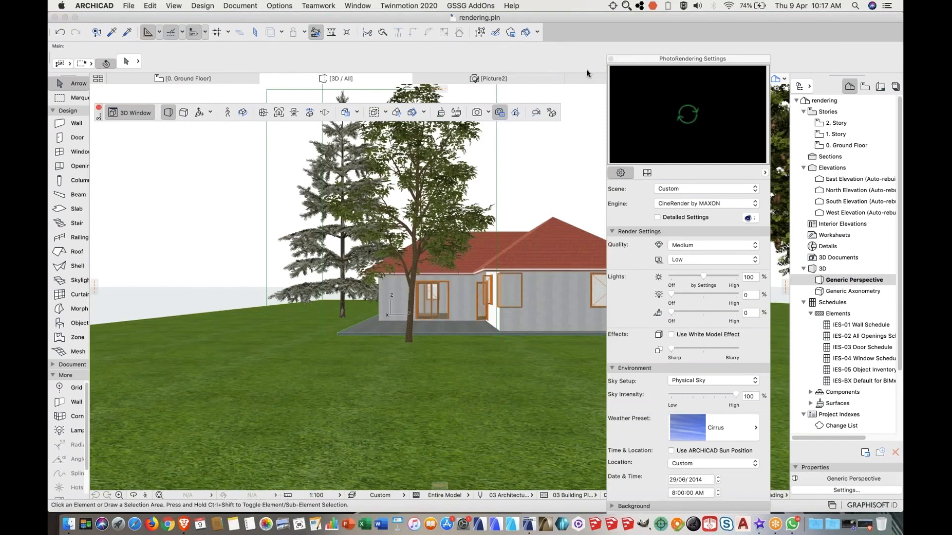
# - Bring up the Picture2 rendering and start saving it to the Desktop under the name rendering - Picture2
pyautogui.click(530, 76)
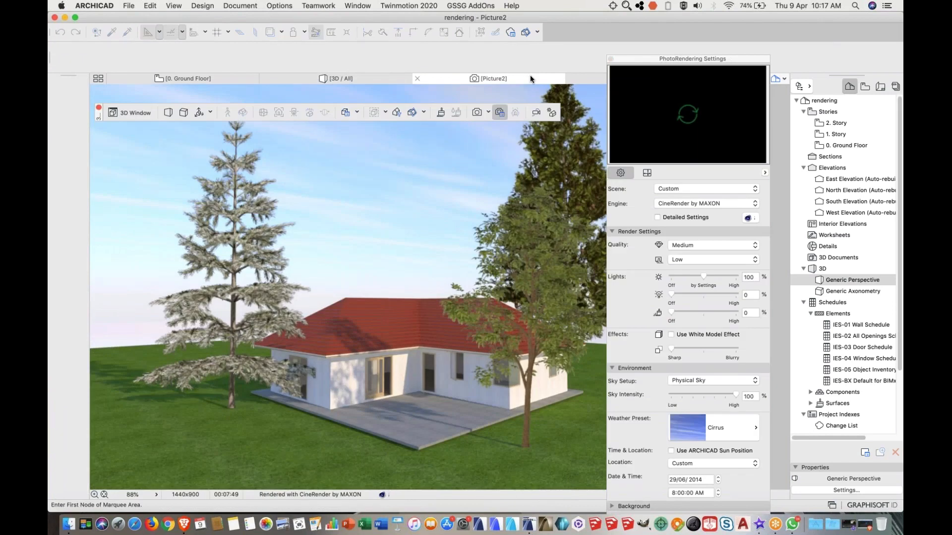
pyautogui.moveTo(673, 62); pyautogui.dragTo(729, 60)
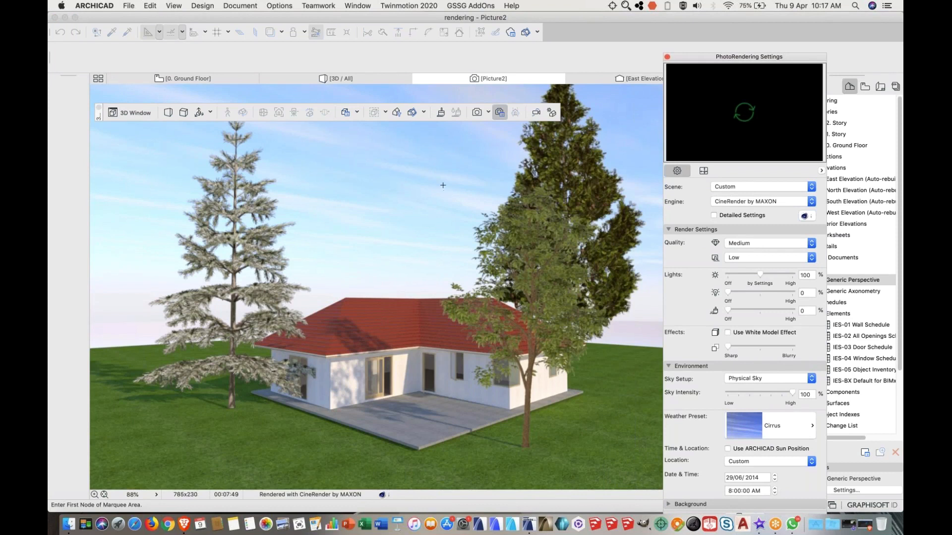
pyautogui.rightClick(406, 177)
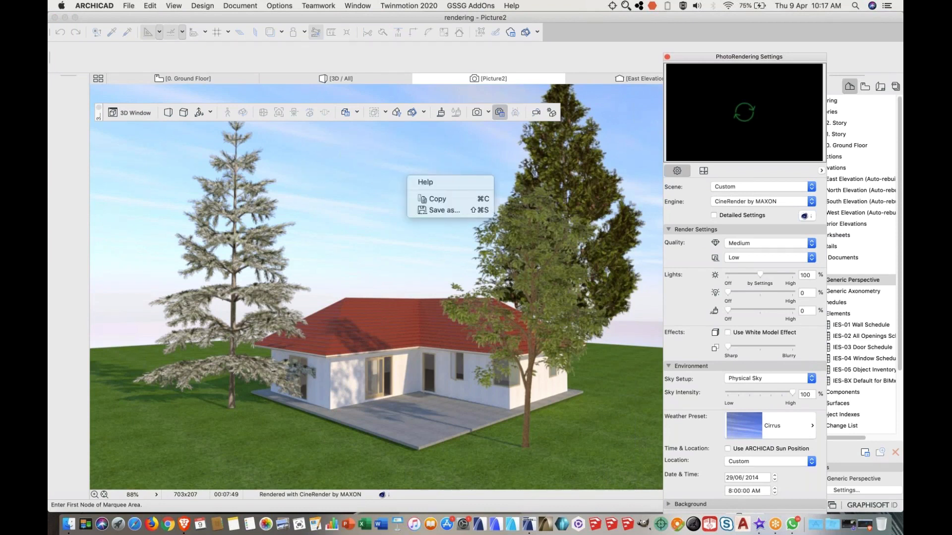
pyautogui.click(443, 211)
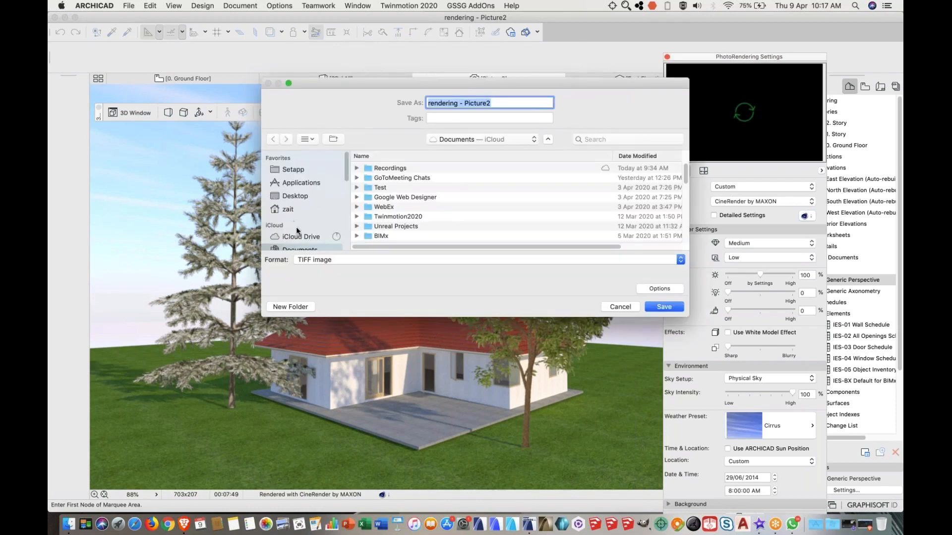
pyautogui.click(305, 197)
pyautogui.click(499, 102)
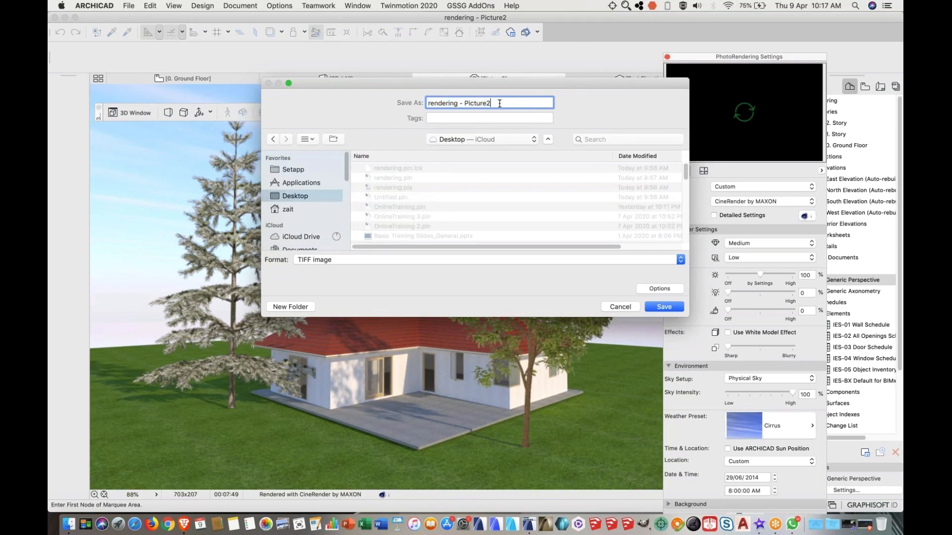
pyautogui.moveTo(492, 103); pyautogui.dragTo(398, 92)
pyautogui.click(518, 99)
# - Choose PNG image as the save format and review its color depth options without changing them
pyautogui.click(621, 259)
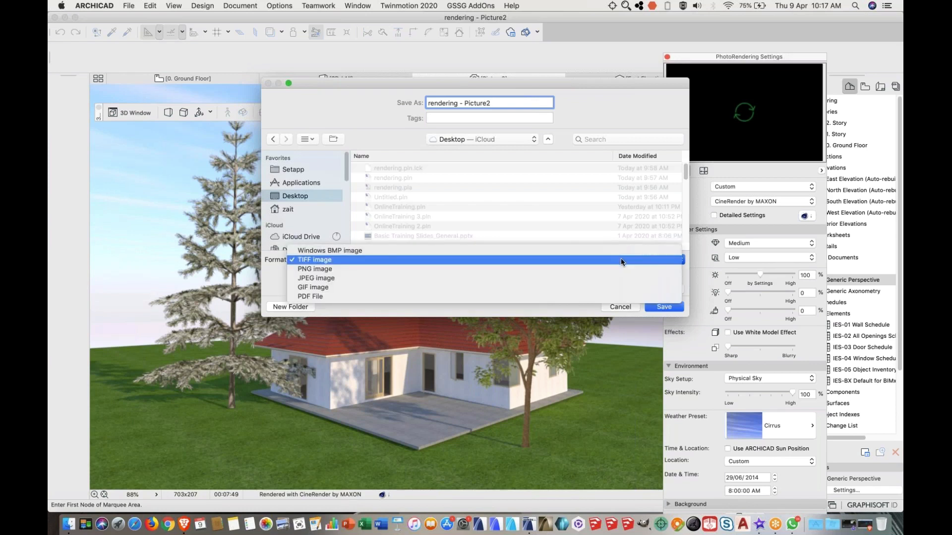
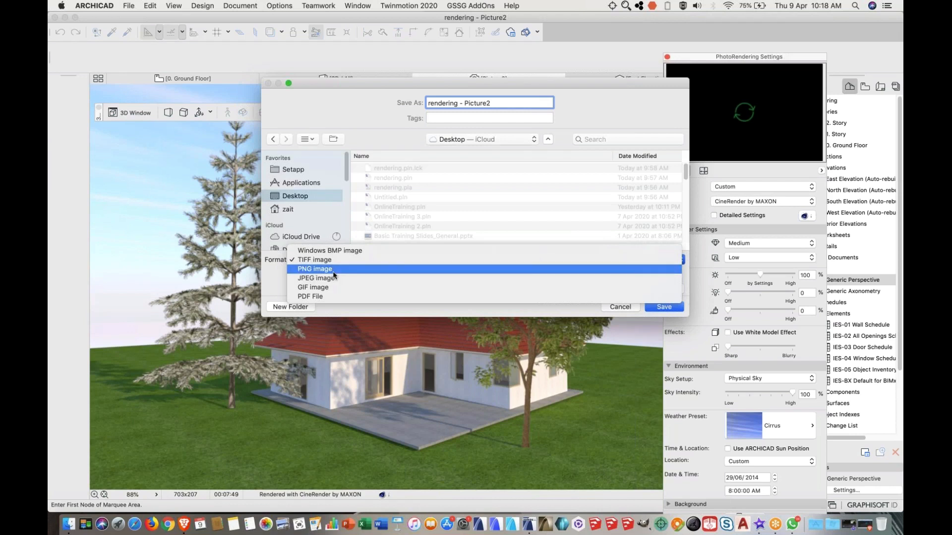
pyautogui.click(333, 270)
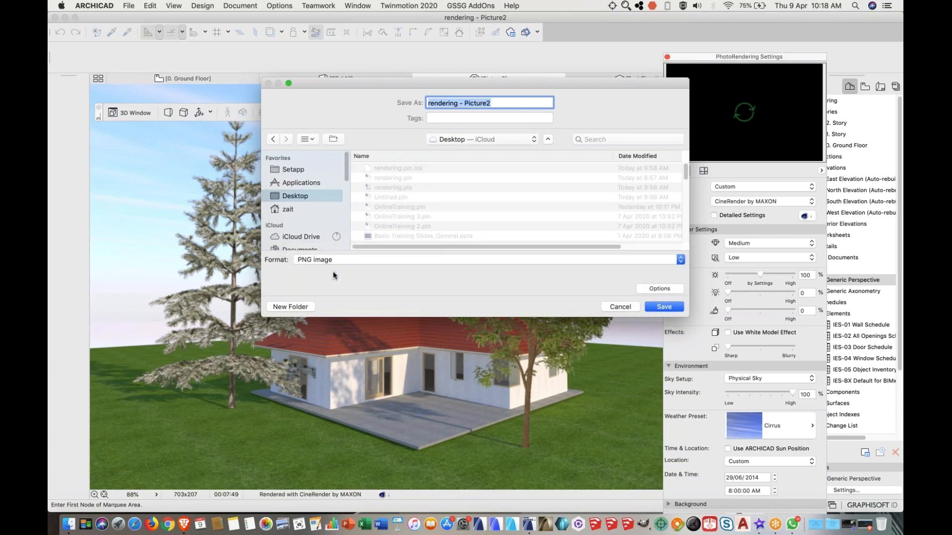
pyautogui.click(655, 291)
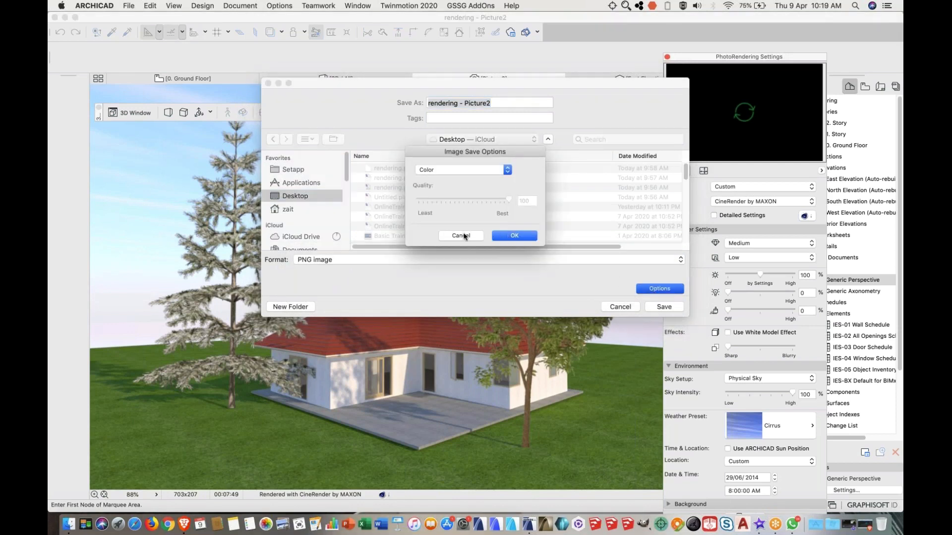
pyautogui.click(492, 169)
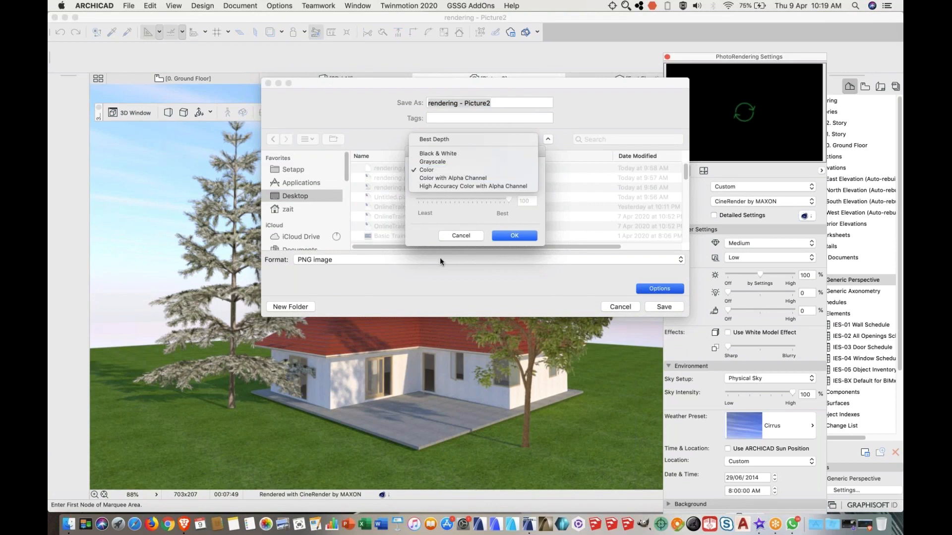
pyautogui.click(449, 276)
pyautogui.click(465, 237)
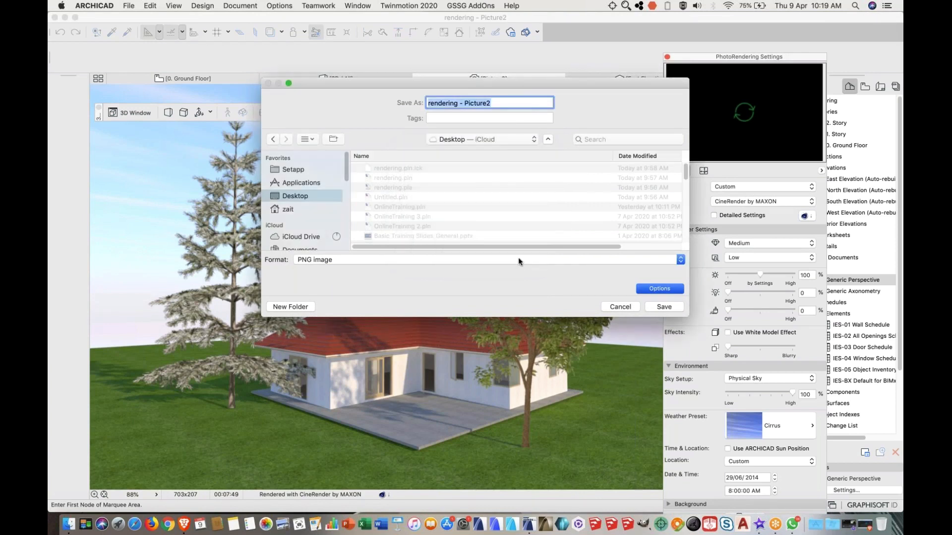
# - Switch the save format to JPEG image and examine its color and quality options, leaving them as they are
pyautogui.click(517, 259)
pyautogui.click(620, 269)
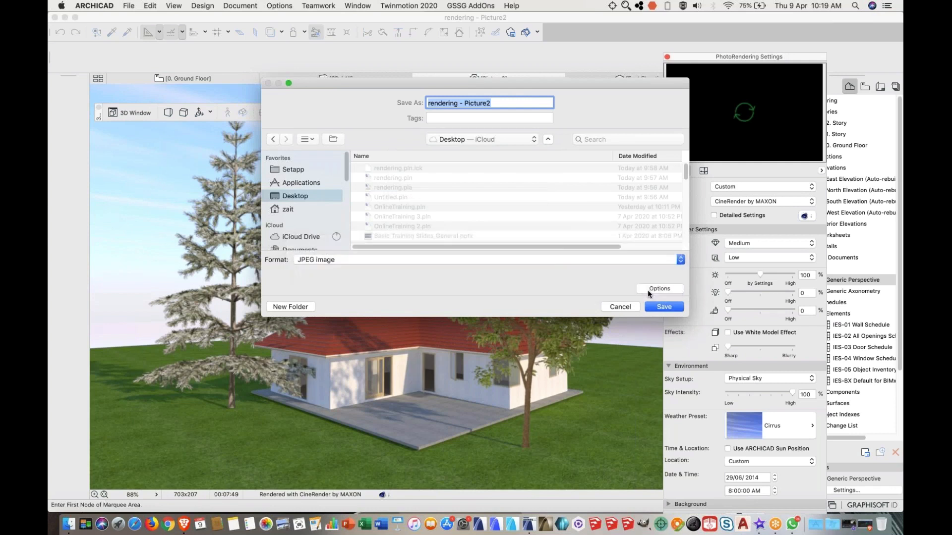
pyautogui.click(647, 289)
pyautogui.click(499, 169)
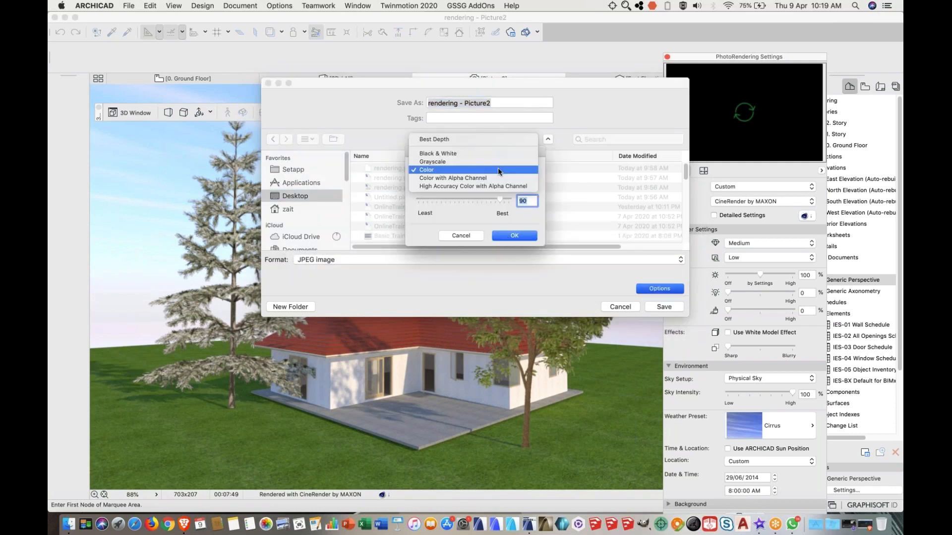
pyautogui.click(470, 234)
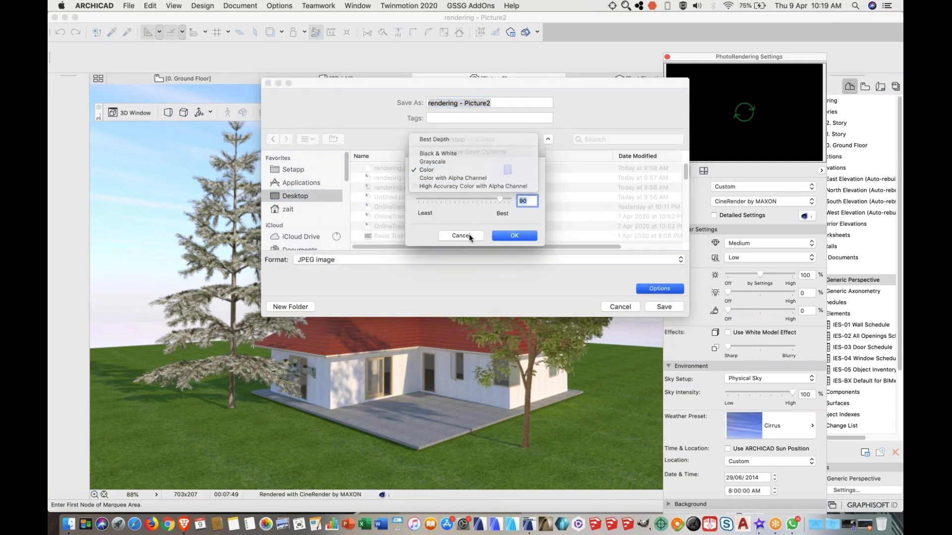
pyautogui.click(475, 235)
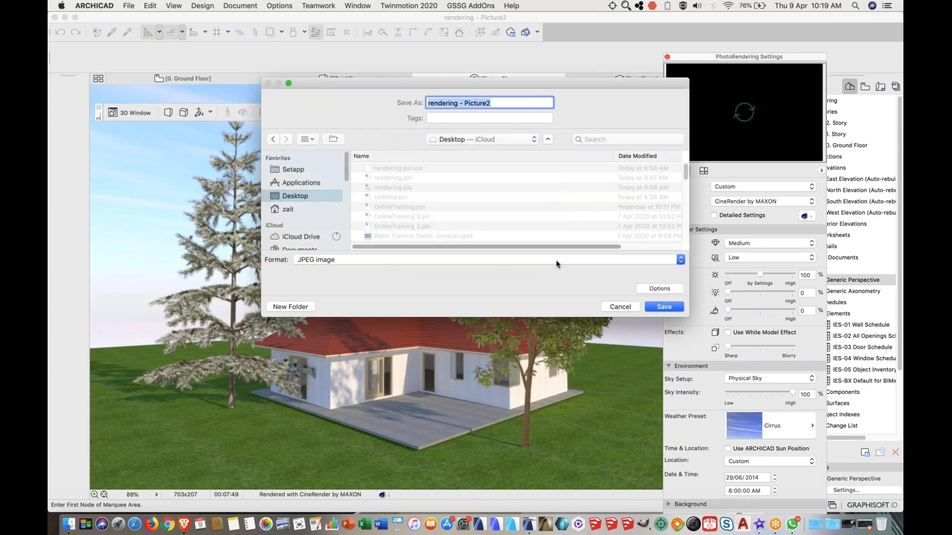
# - Set the format to PNG image and save the rendering to the Desktop
pyautogui.click(556, 260)
pyautogui.click(534, 251)
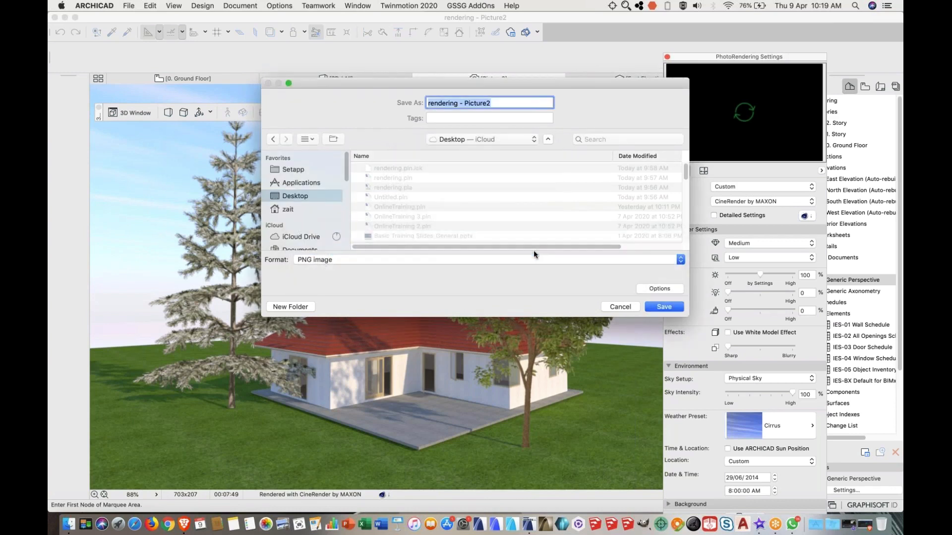
pyautogui.click(664, 308)
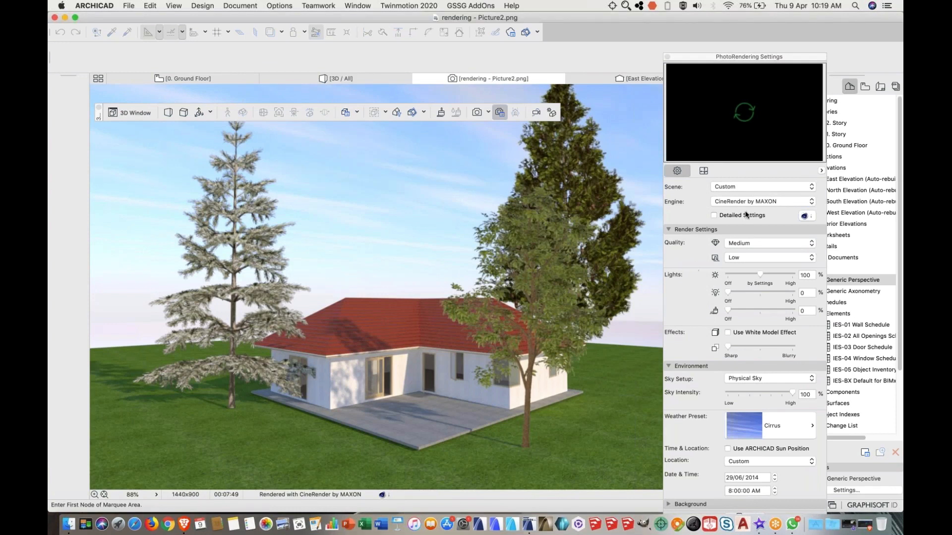
# - Begin another save of the rendered picture and review the color options for the PNG format
pyautogui.click(732, 216)
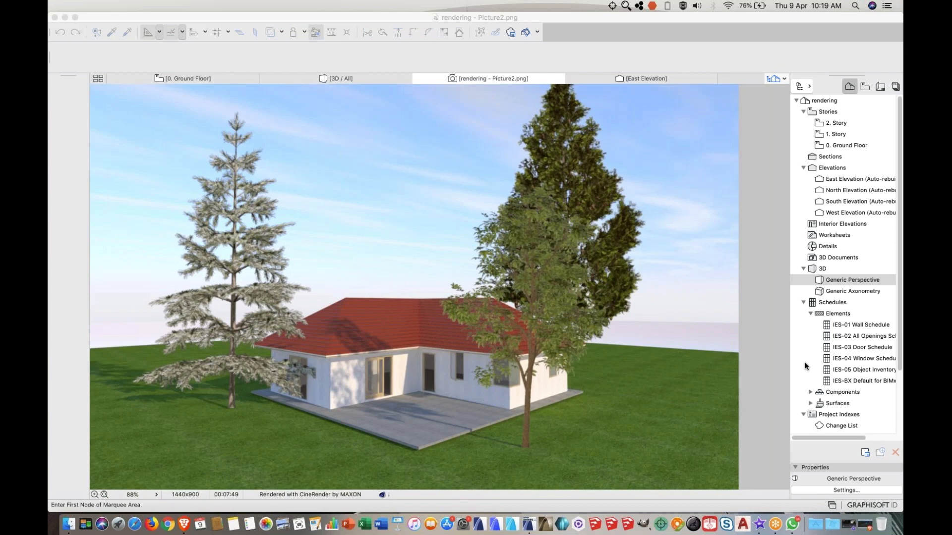
pyautogui.rightClick(421, 199)
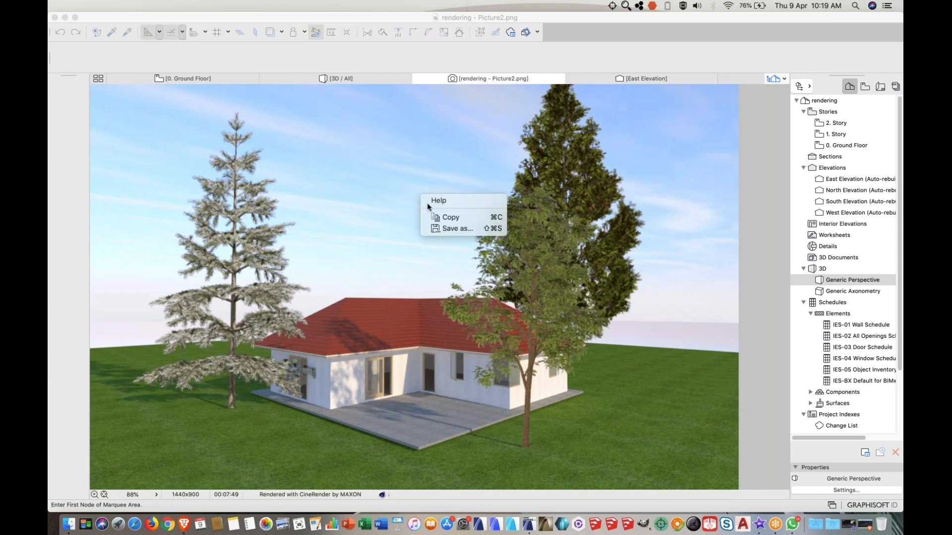
pyautogui.click(452, 228)
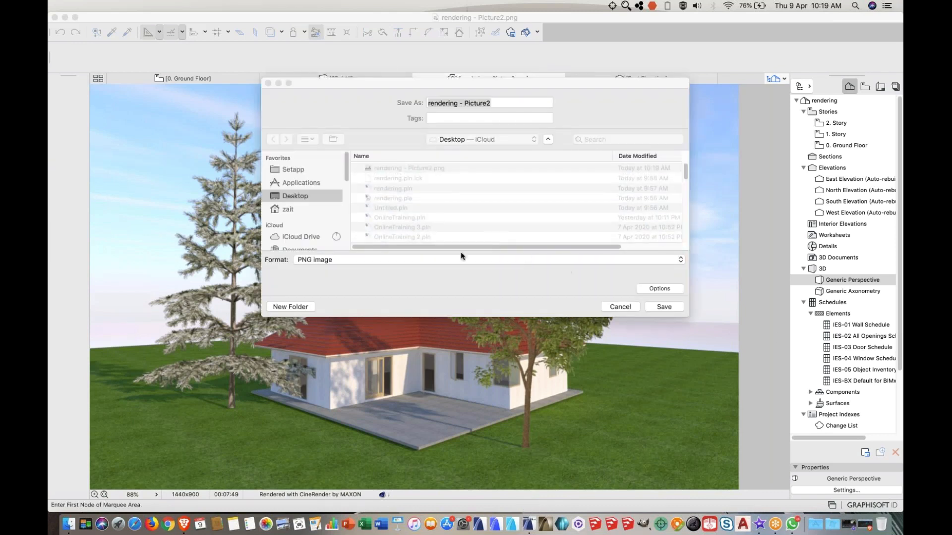
pyautogui.click(658, 289)
pyautogui.click(477, 169)
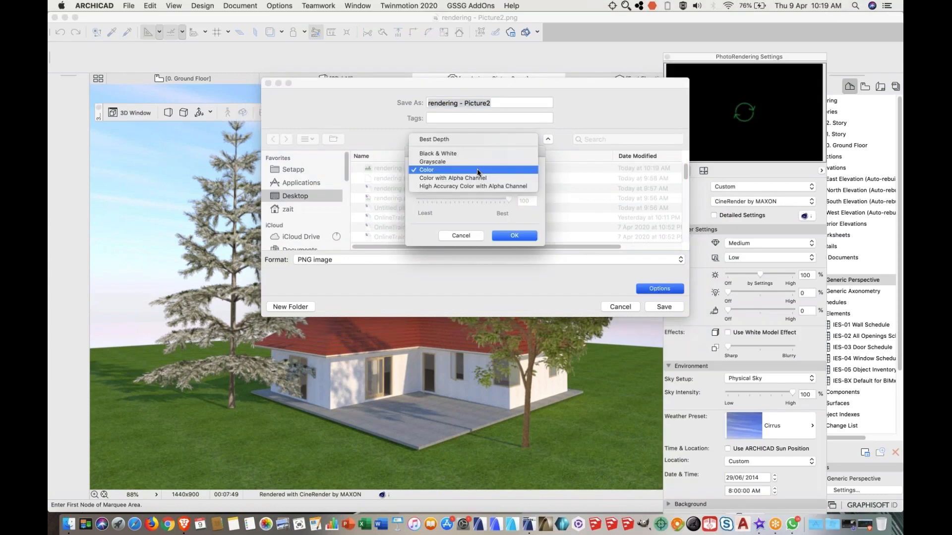
pyautogui.click(477, 169)
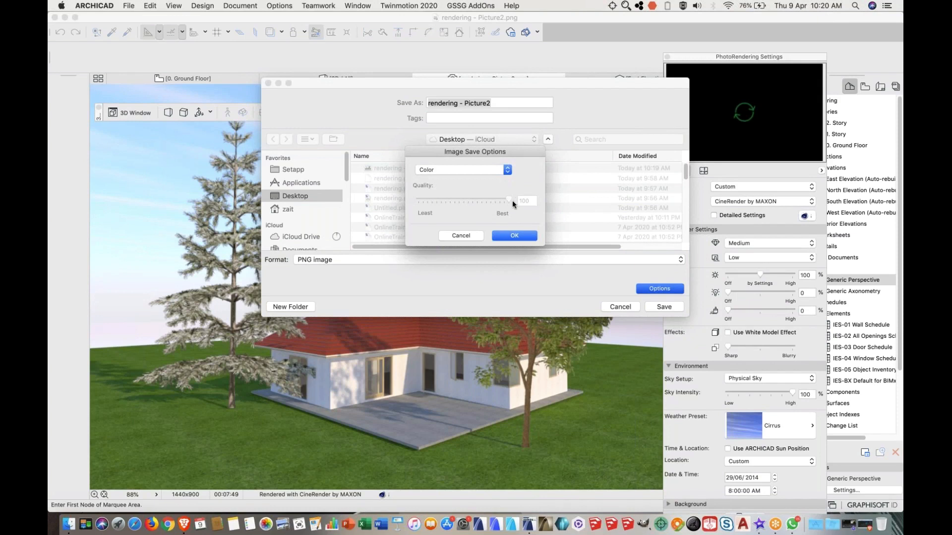
pyautogui.click(459, 235)
# - Try the JPEG image format with the quality raised to its best, then cancel the options and the save
pyautogui.click(562, 260)
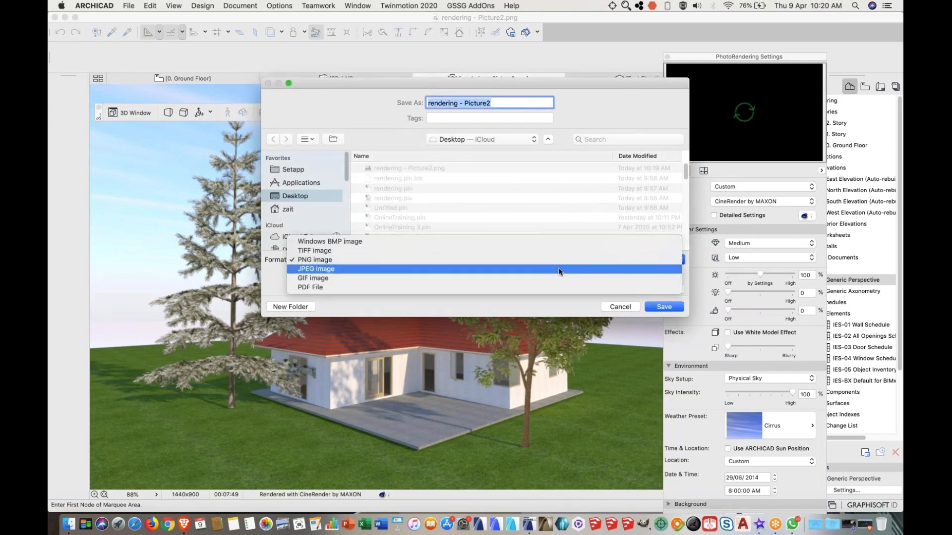
pyautogui.click(559, 270)
pyautogui.click(662, 288)
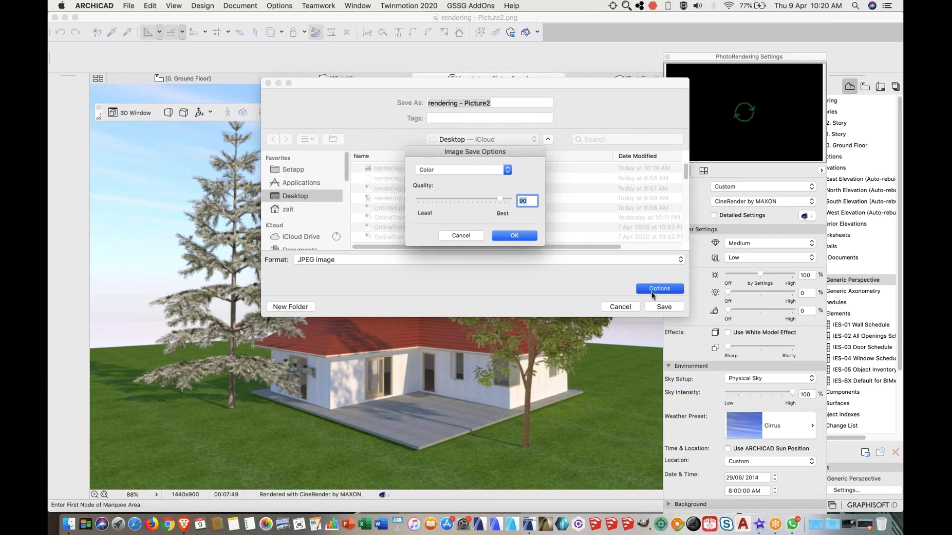
pyautogui.moveTo(500, 200); pyautogui.dragTo(522, 199)
pyautogui.click(472, 234)
pyautogui.click(622, 306)
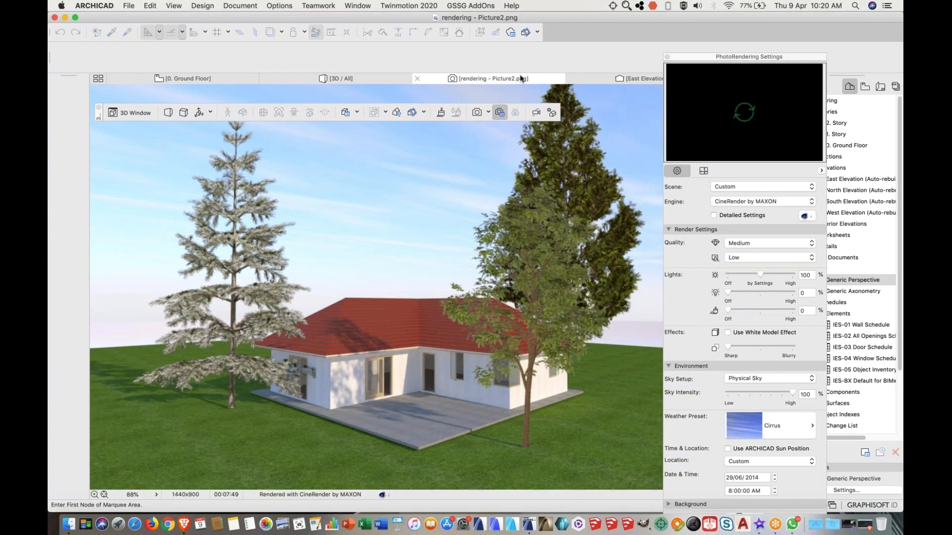
# - Close the saved rendering's picture window and return to the 3D perspective
pyautogui.click(416, 79)
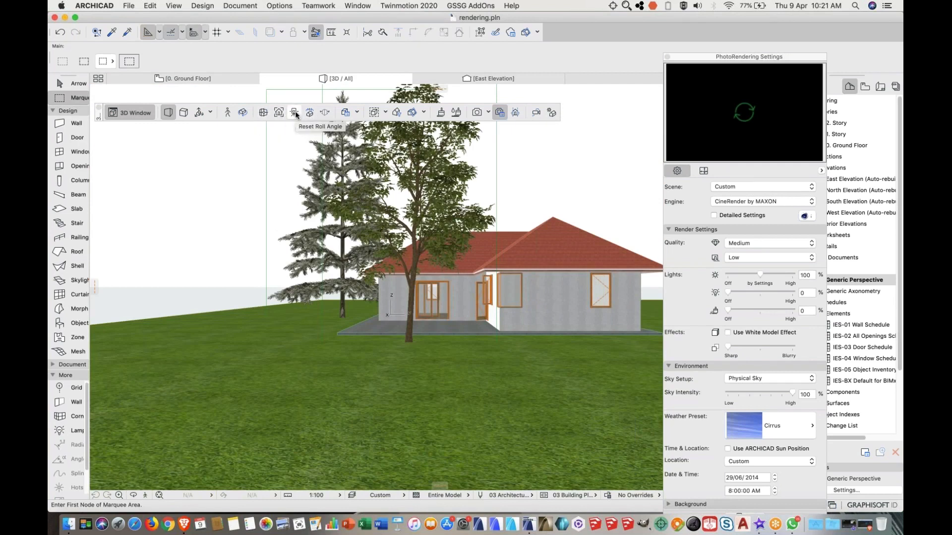
pyautogui.click(250, 6)
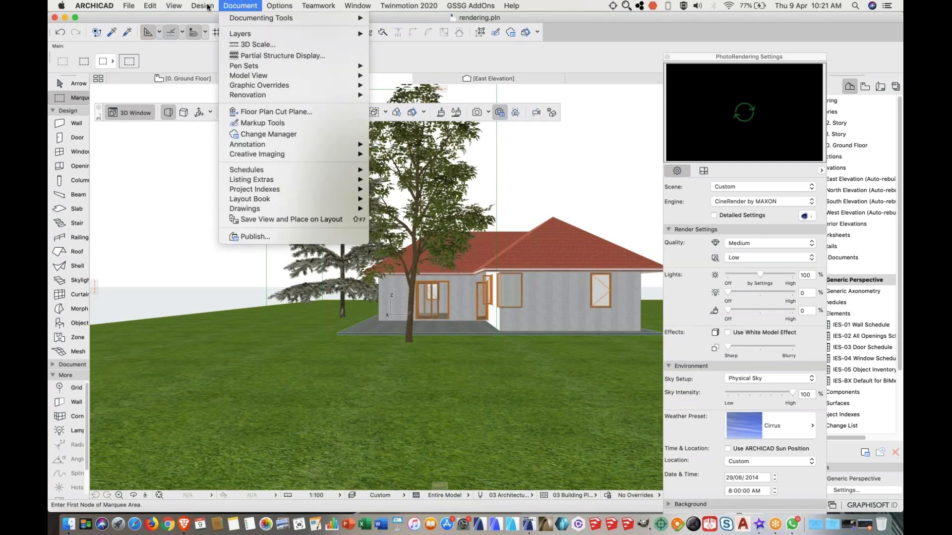
pyautogui.moveTo(208, 6)
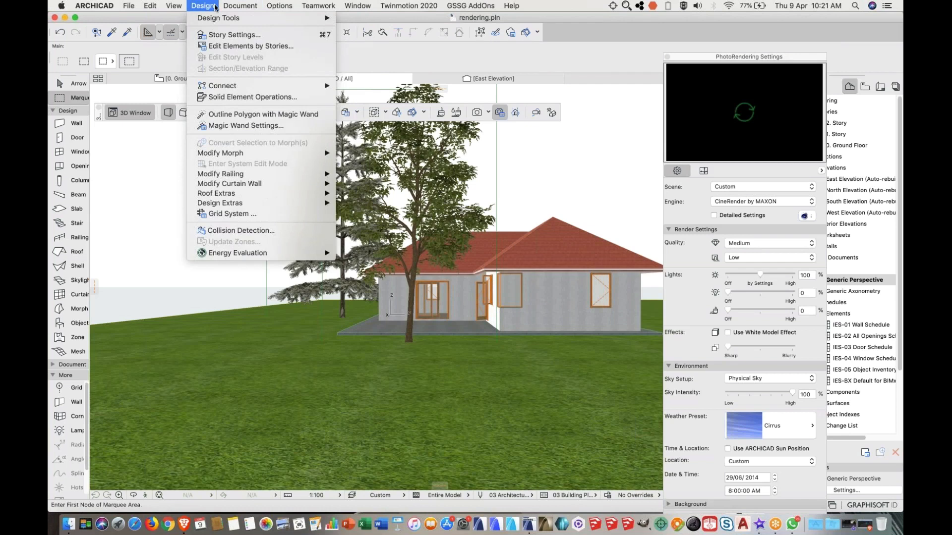
pyautogui.moveTo(286, 7)
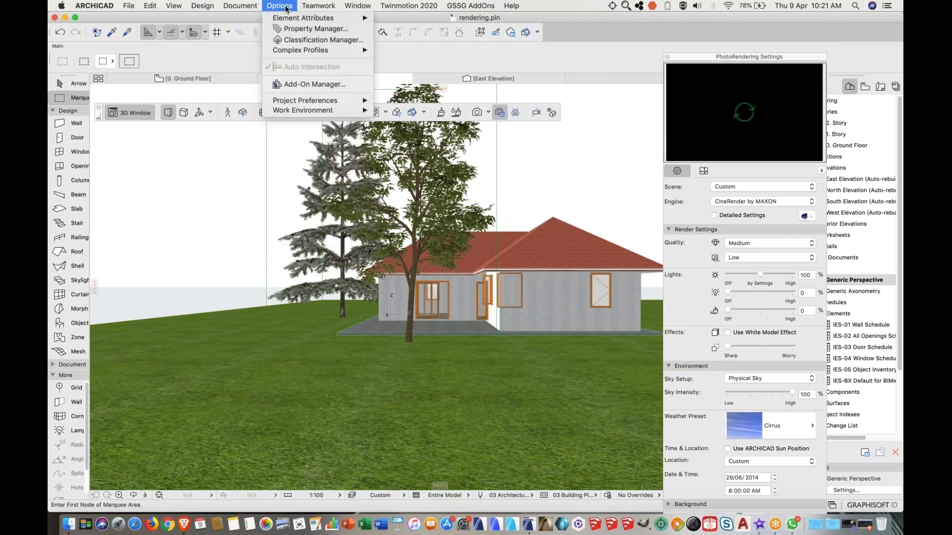
pyautogui.moveTo(238, 13)
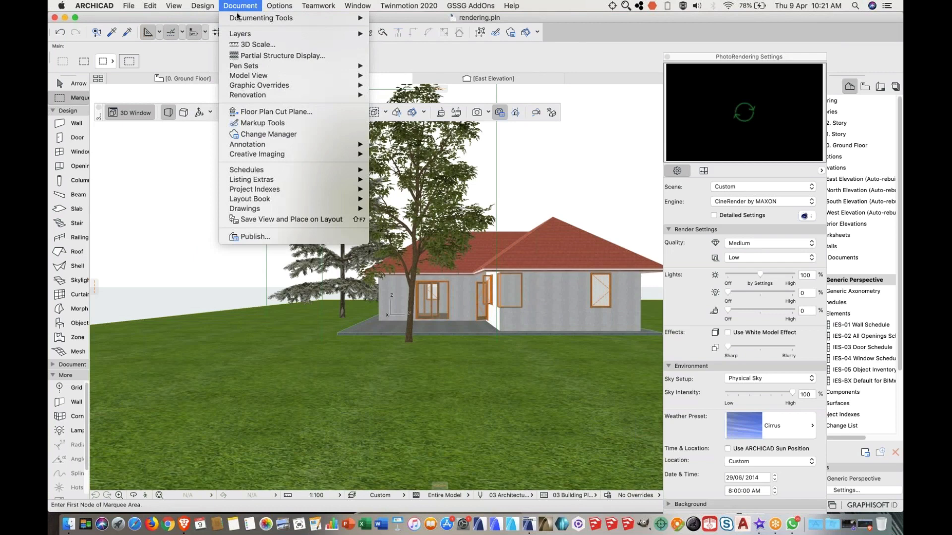
pyautogui.press('XF86AudioRaiseVolume')
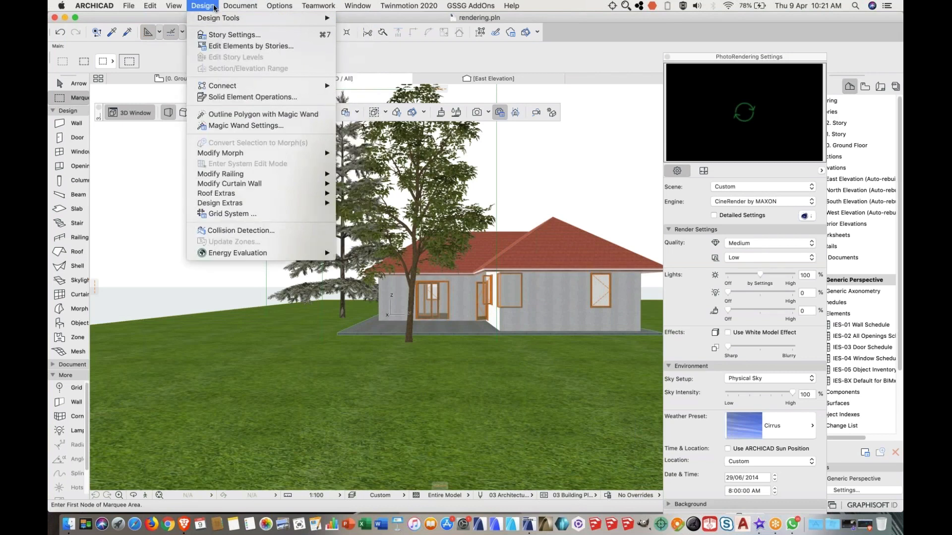
pyautogui.moveTo(174, 7)
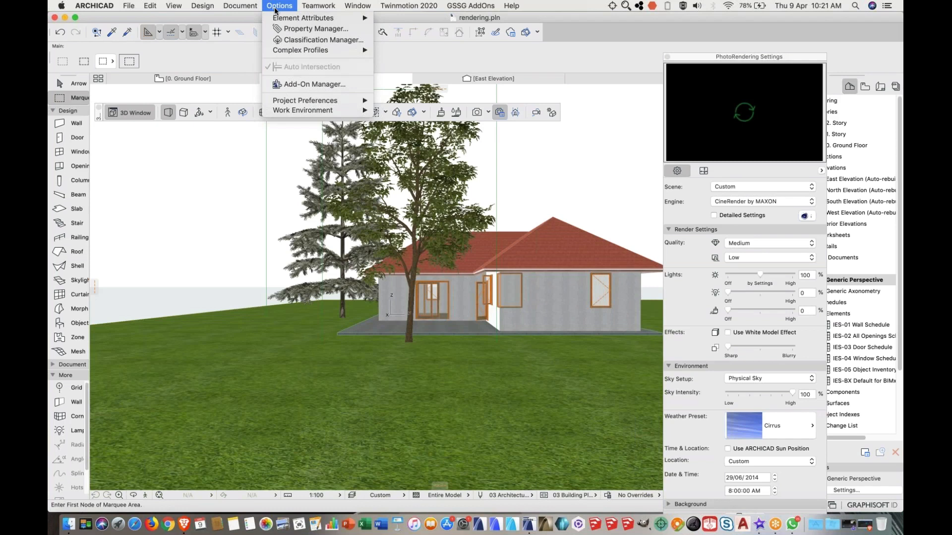
pyautogui.click(656, 10)
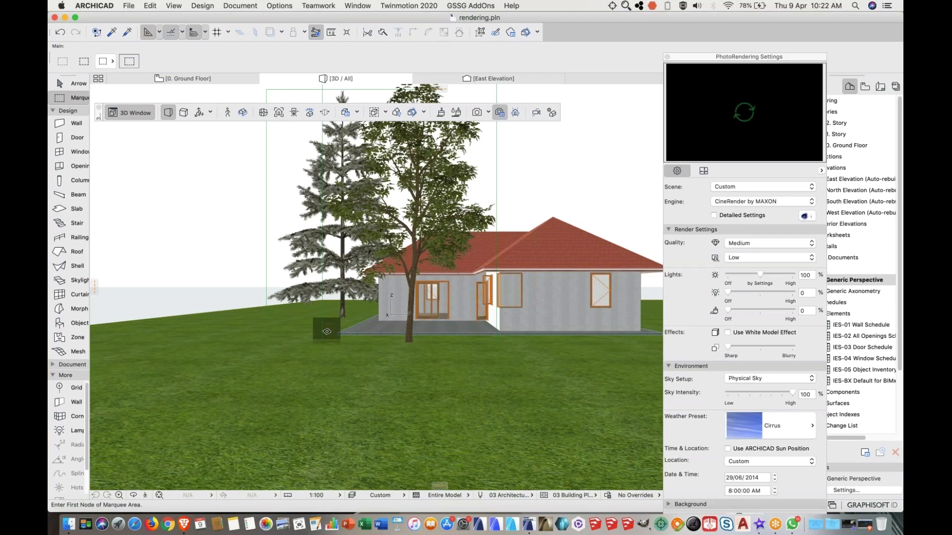
# - Orbit to a corner view of the house, open the surface attributes and switch the engine settings to CineRender by MAXON
pyautogui.moveTo(326, 331)
pyautogui.keyDown('shift'); pyautogui.mouseDown(button='middle')
pyautogui.moveTo(395, 357)
pyautogui.moveTo(340, 343)
pyautogui.mouseUp(button='middle'); pyautogui.keyUp('shift')
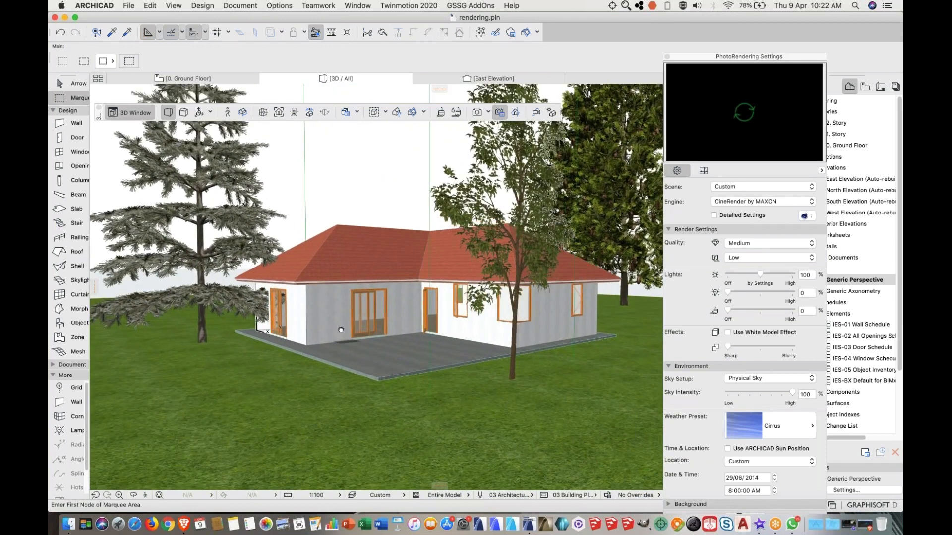
pyautogui.moveTo(340, 329); pyautogui.dragTo(344, 324, button='middle')
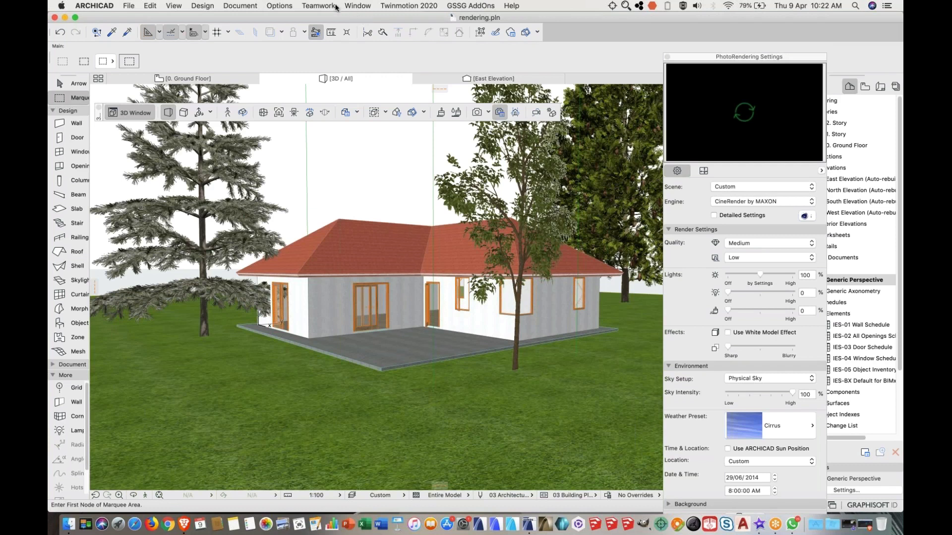
pyautogui.click(271, 8)
pyautogui.moveTo(284, 18)
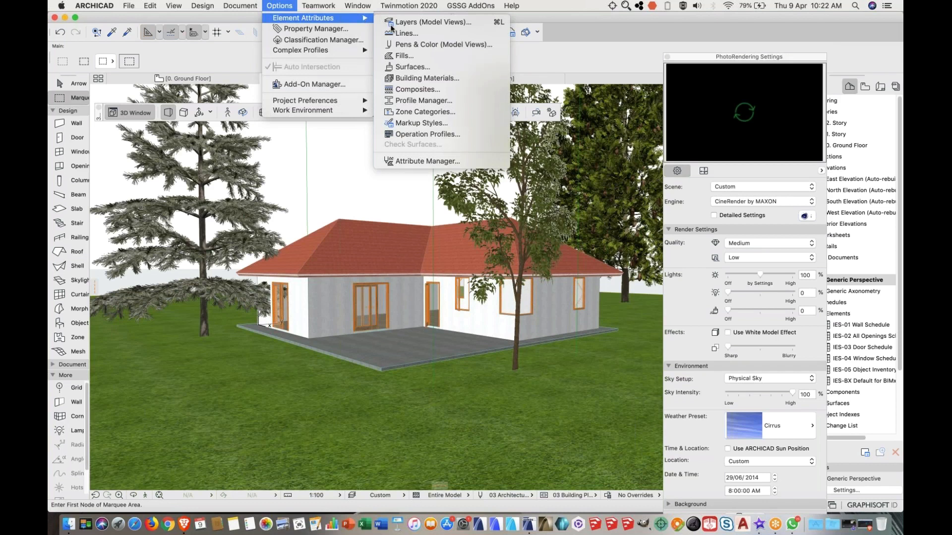
pyautogui.click(411, 68)
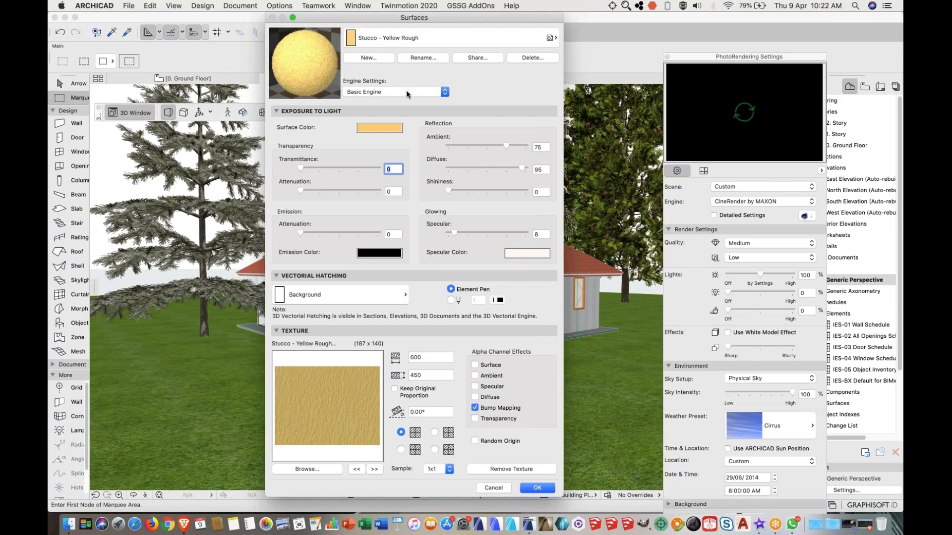
pyautogui.click(406, 90)
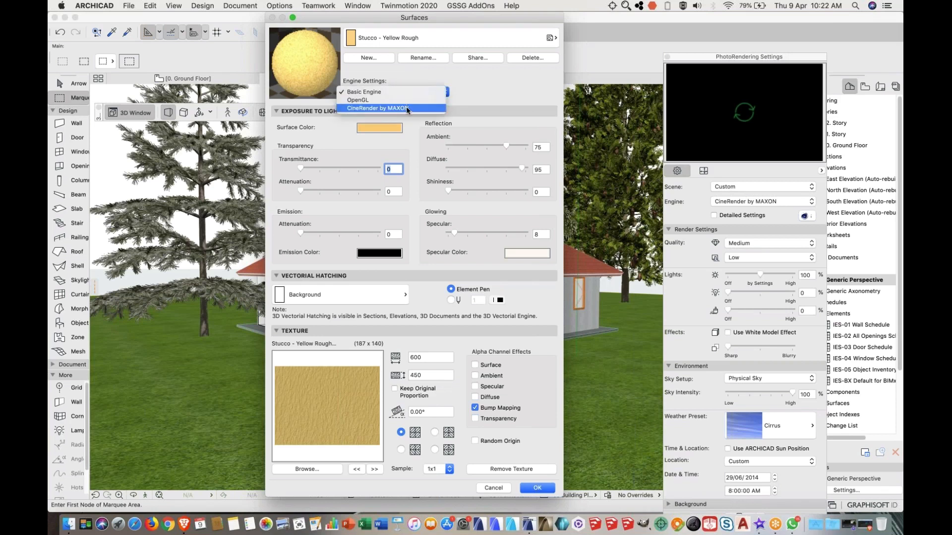
pyautogui.click(406, 107)
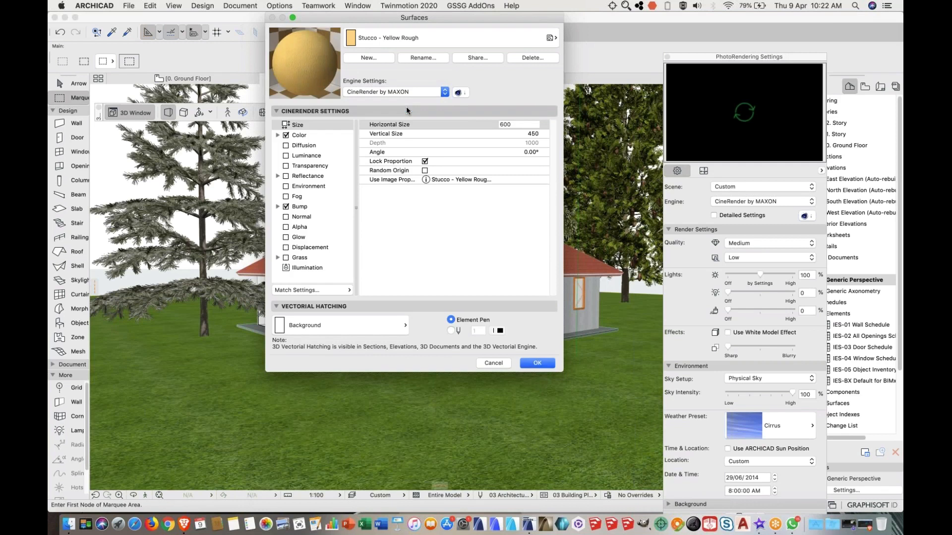
pyautogui.click(371, 58)
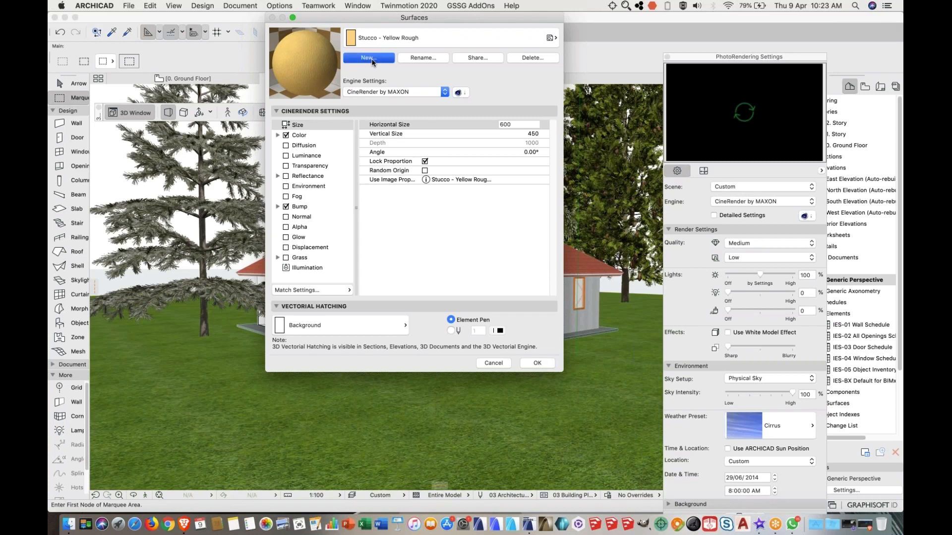
pyautogui.moveTo(467, 148); pyautogui.dragTo(431, 149)
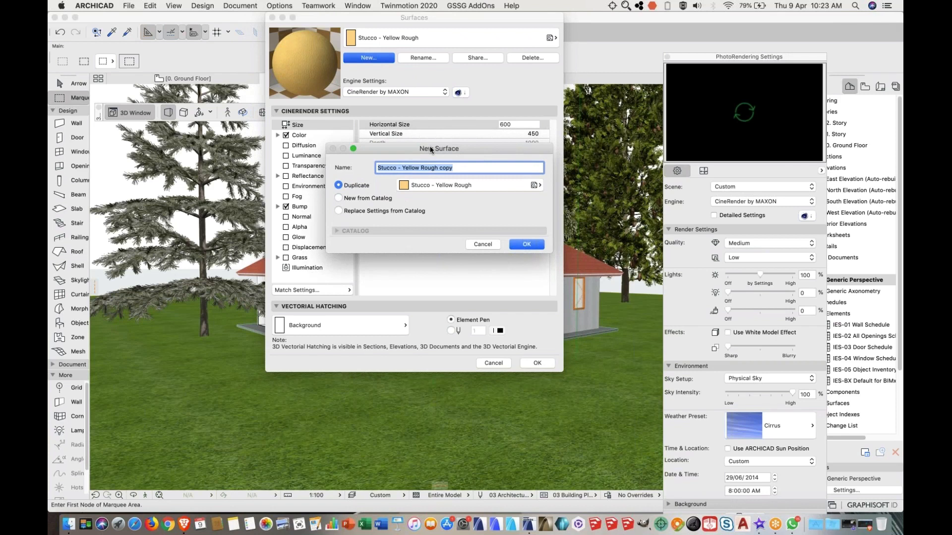
pyautogui.click(484, 244)
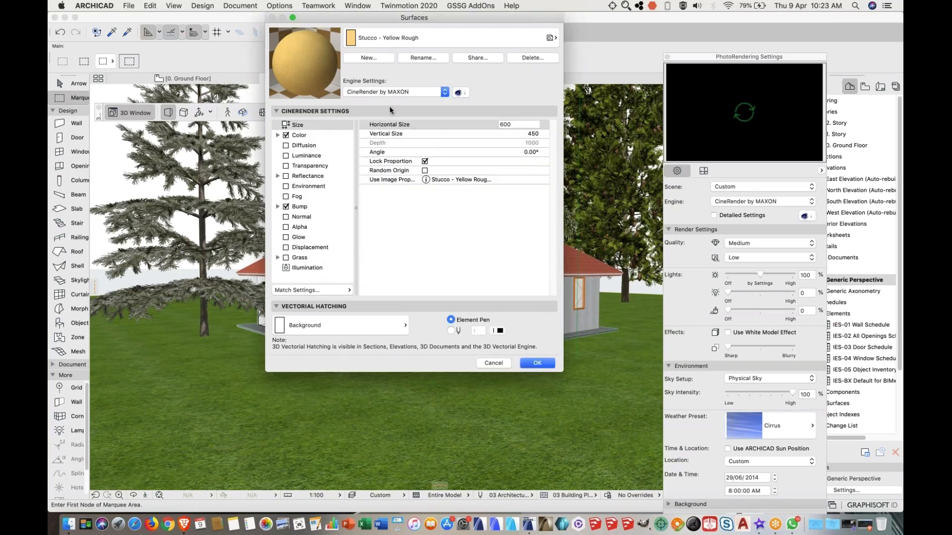
pyautogui.click(363, 57)
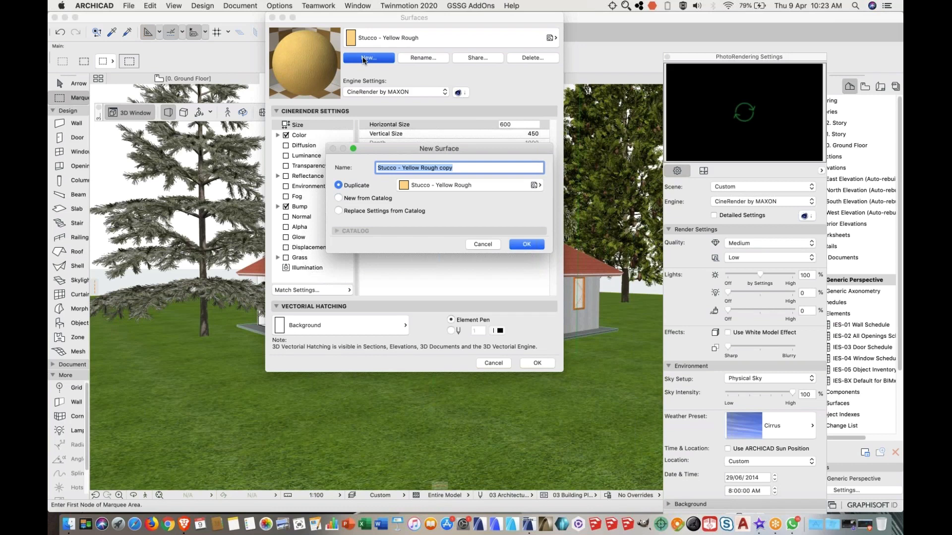
pyautogui.click(482, 245)
pyautogui.click(495, 362)
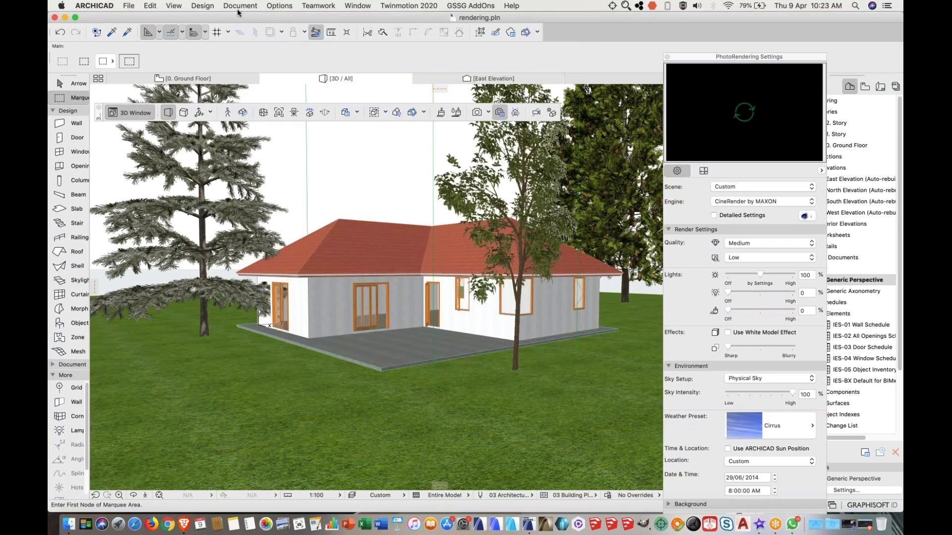
# - Reopen the surface attributes and review the available engine settings, keeping CineRender by MAXON selected
pyautogui.click(240, 7)
pyautogui.moveTo(280, 5)
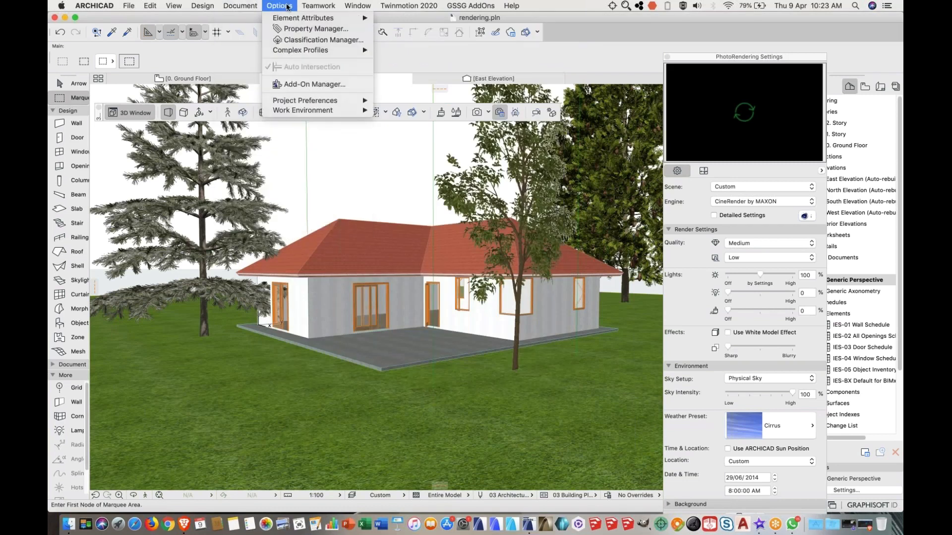
pyautogui.moveTo(312, 20)
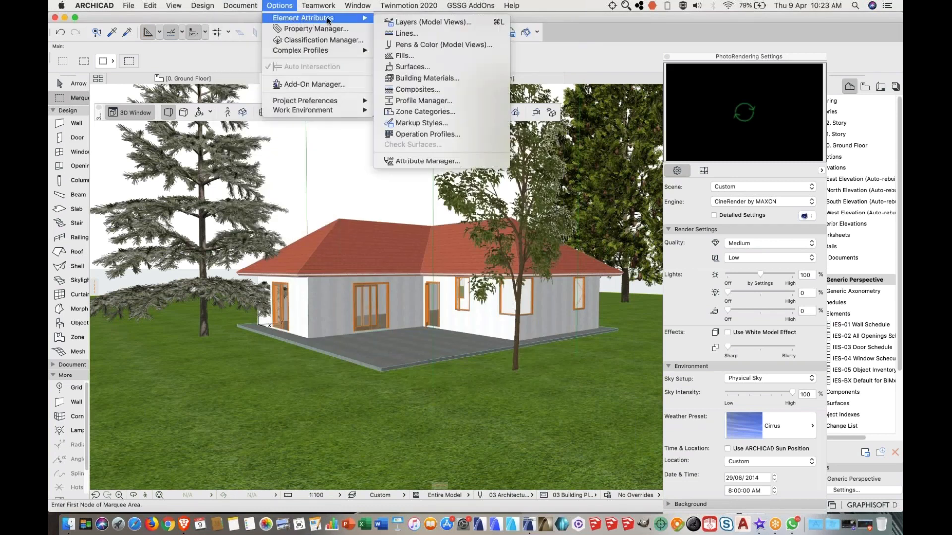
pyautogui.click(417, 68)
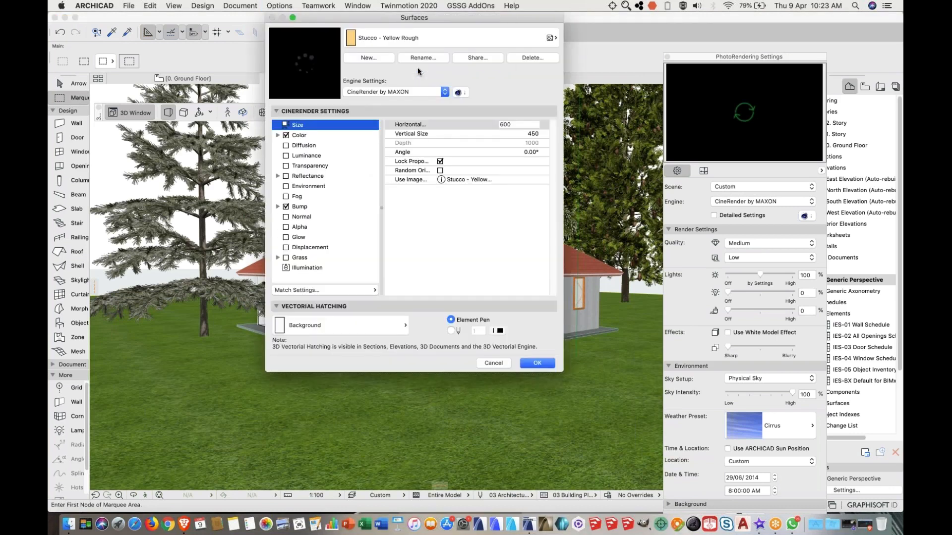
pyautogui.moveTo(397, 17); pyautogui.dragTo(396, 84)
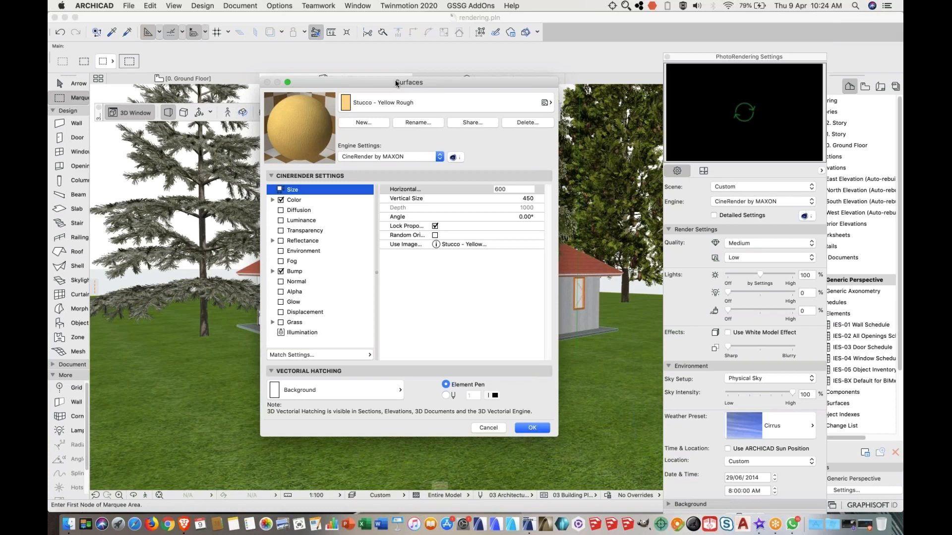
pyautogui.click(402, 158)
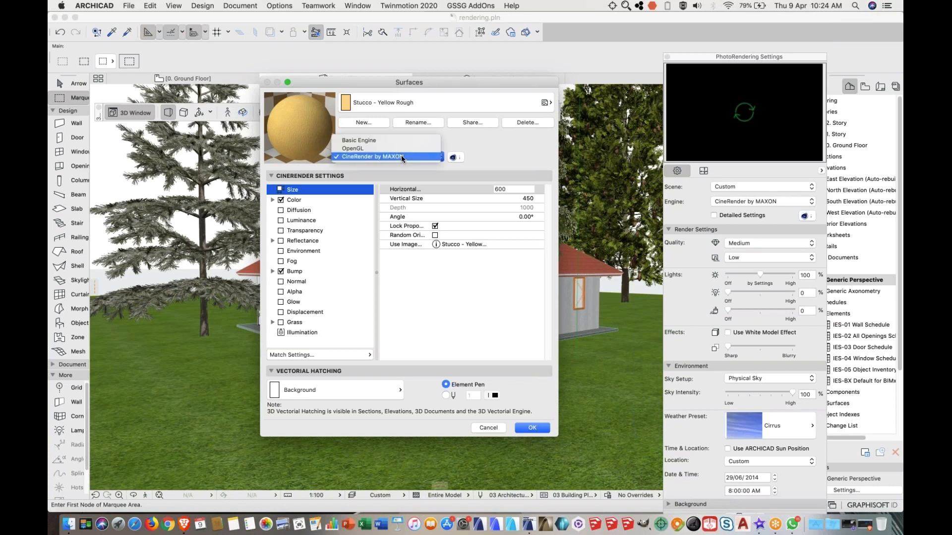
pyautogui.click(402, 158)
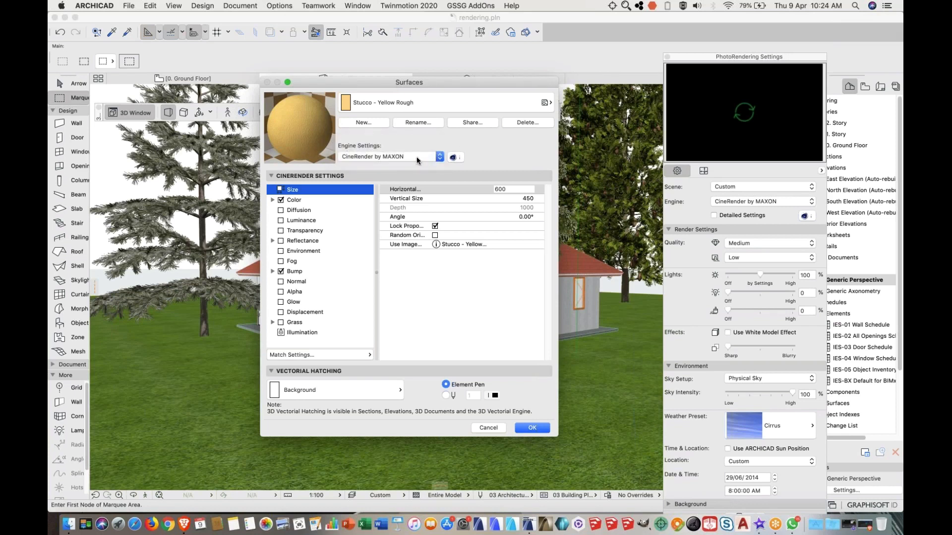
pyautogui.click(416, 159)
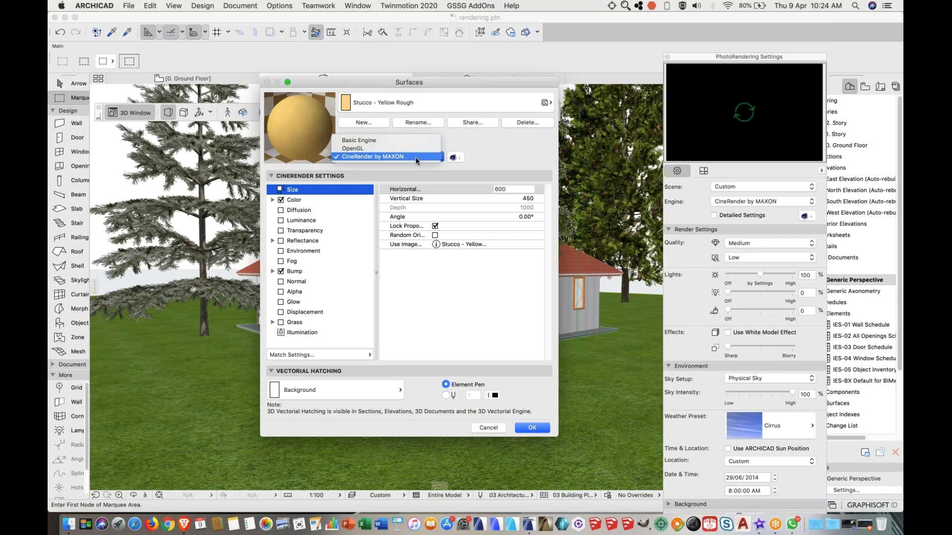
pyautogui.click(415, 156)
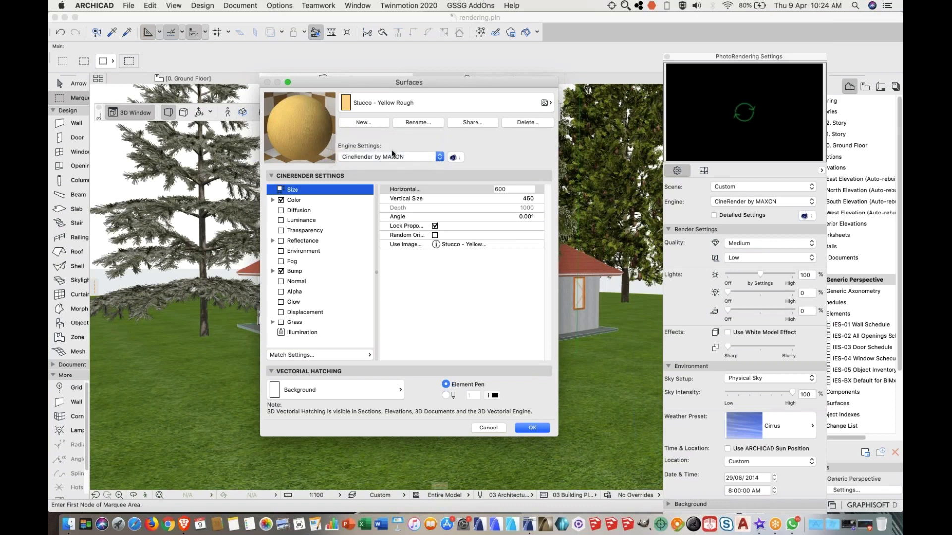
# - Start a new surface with Replace Settings from Catalog and expand ARCHICAD Library 23 under the linked libraries
pyautogui.click(364, 122)
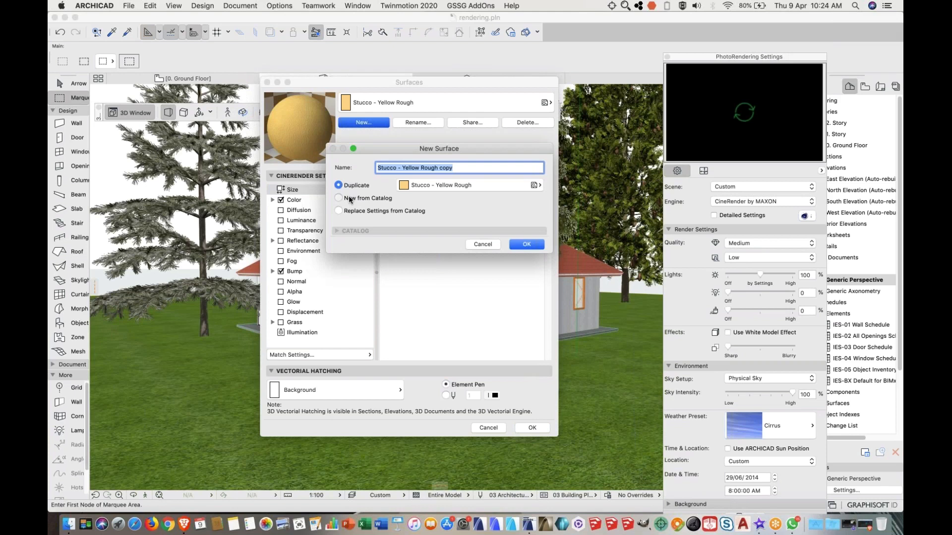
pyautogui.click(339, 198)
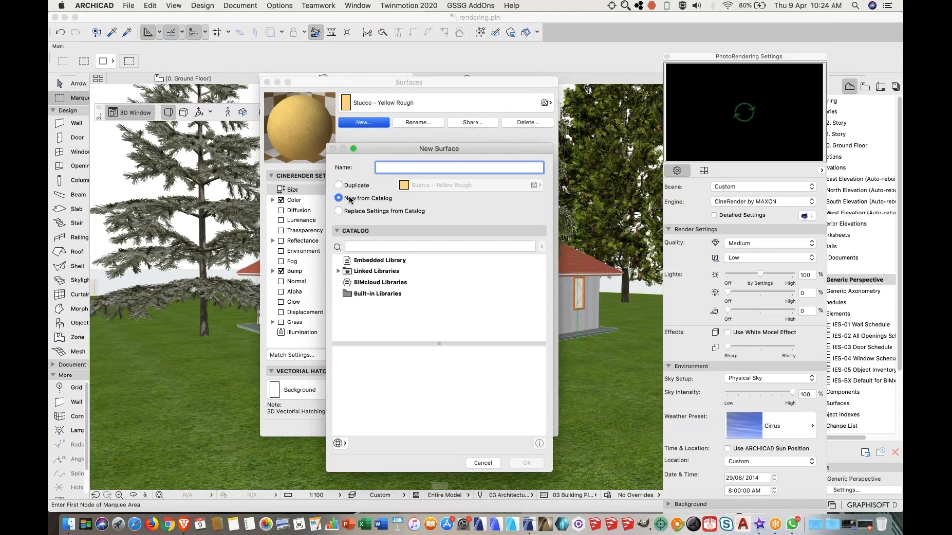
pyautogui.click(351, 211)
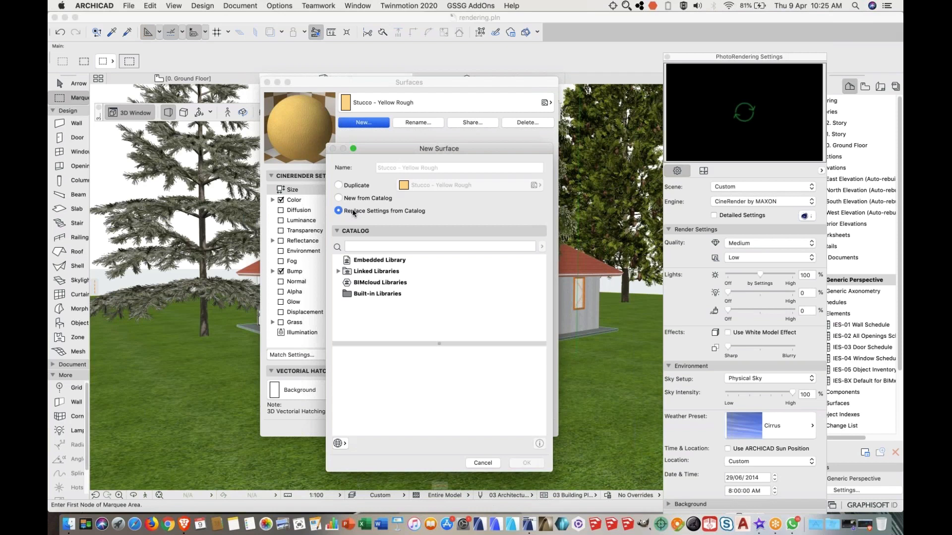
pyautogui.click(339, 272)
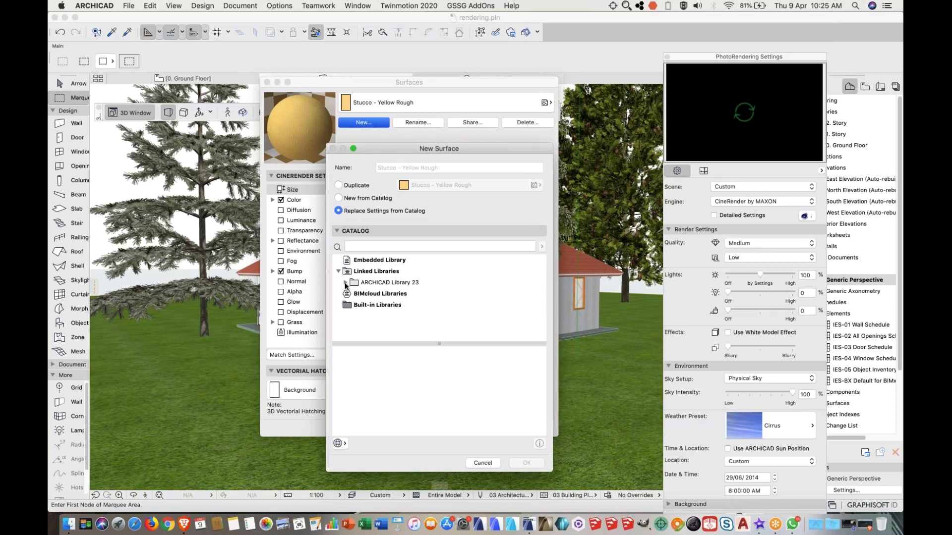
pyautogui.click(345, 283)
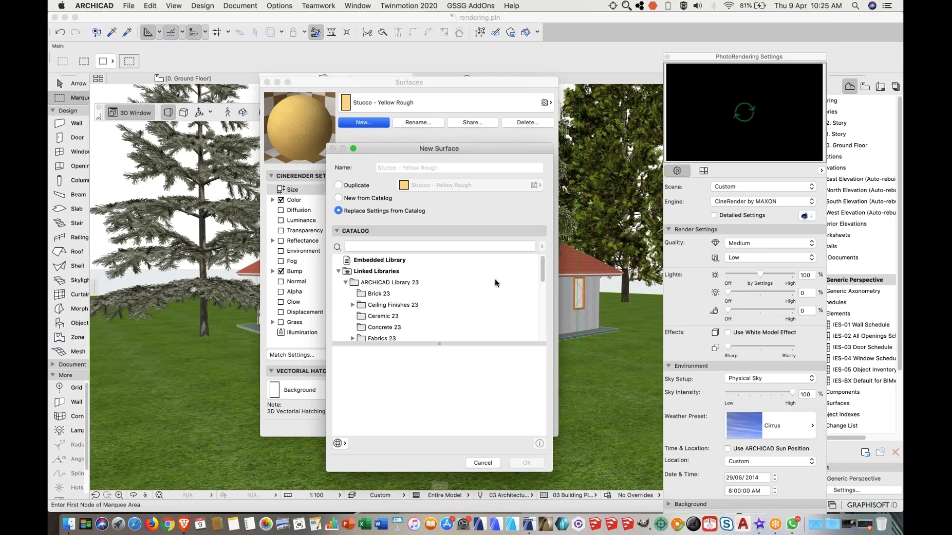
# - Expand the Landscape 23 folder in the catalog and open its Grass 23 surfaces
pyautogui.moveTo(544, 270); pyautogui.dragTo(543, 302)
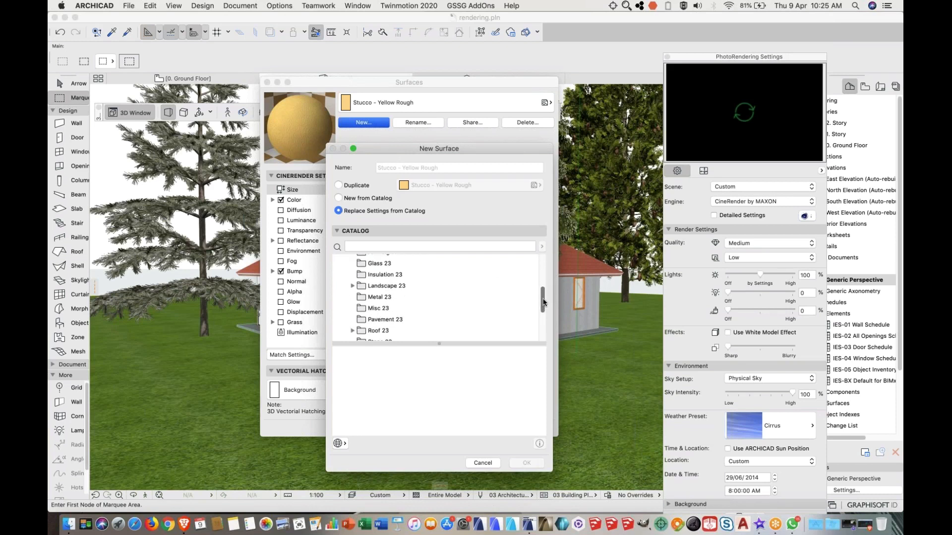
pyautogui.click(352, 284)
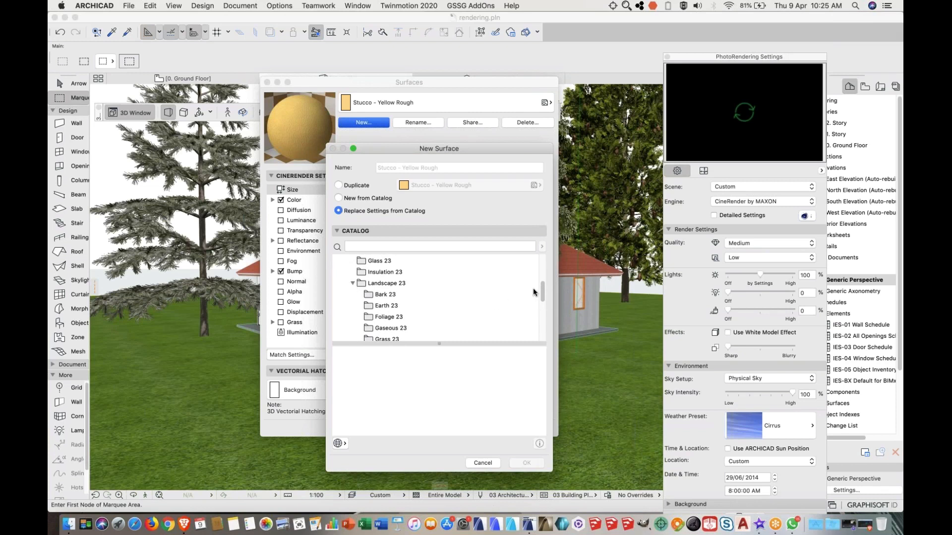
pyautogui.scroll(-3, 543, 294)
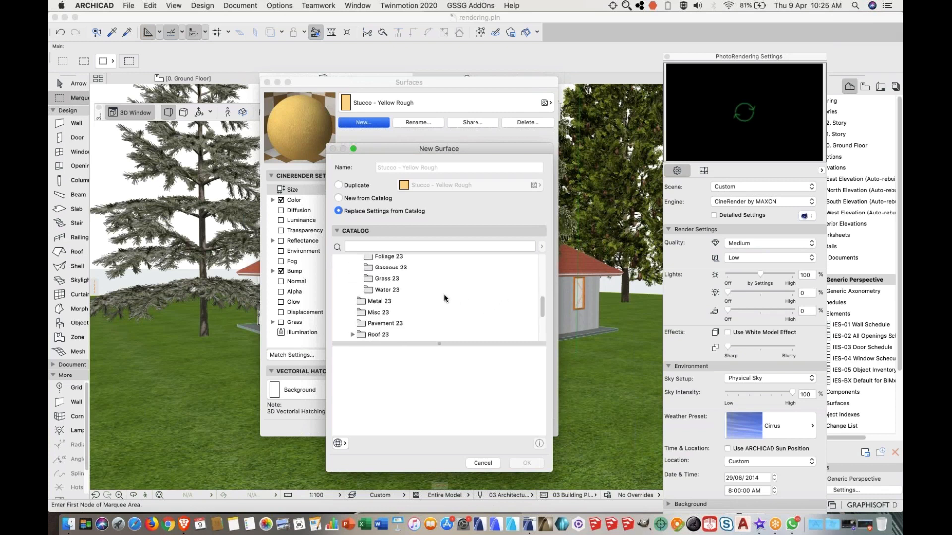
pyautogui.click(369, 280)
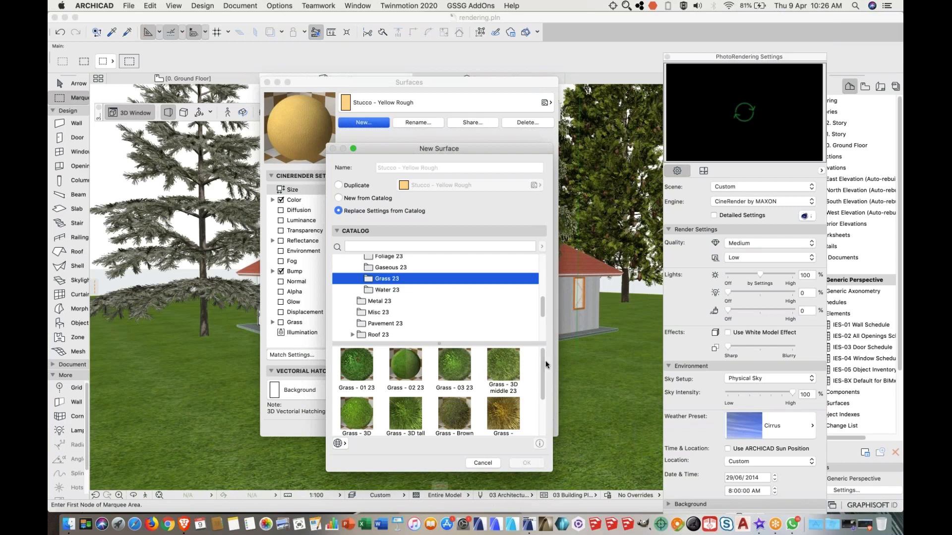
# - Replace the Stucco - Yellow Rough surface's settings with Grass - Green 23 from the catalog
pyautogui.scroll(-1, 544, 374)
pyautogui.moveTo(543, 371); pyautogui.dragTo(544, 390)
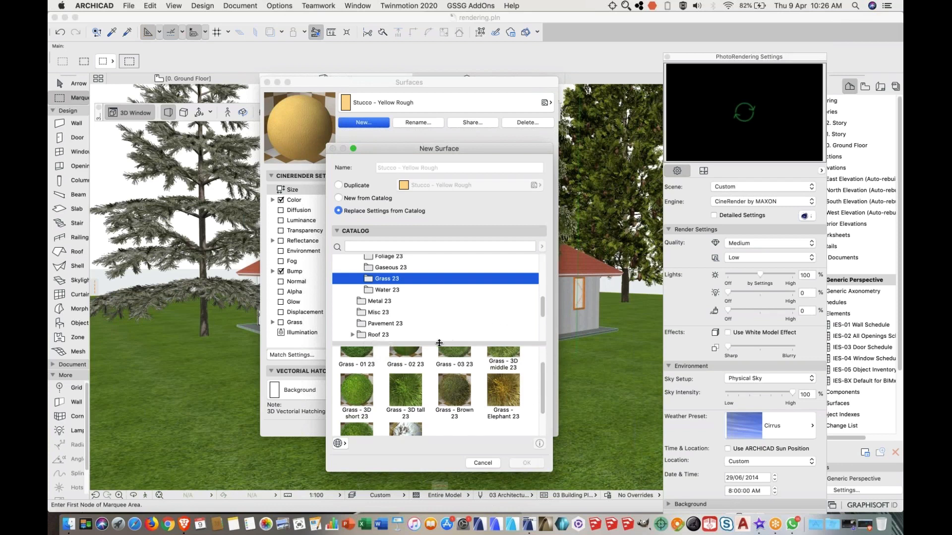
pyautogui.moveTo(440, 343); pyautogui.dragTo(440, 329)
pyautogui.moveTo(542, 405); pyautogui.dragTo(541, 416)
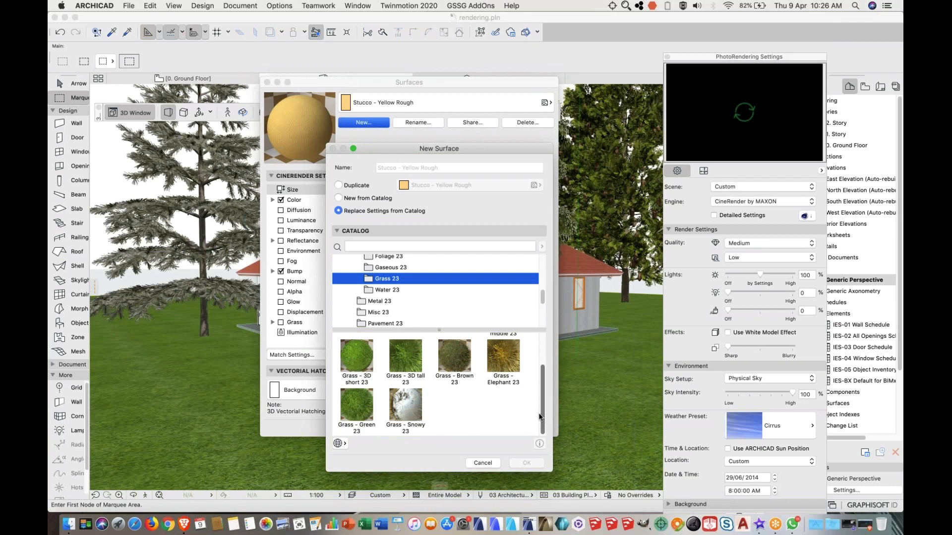
pyautogui.click(357, 406)
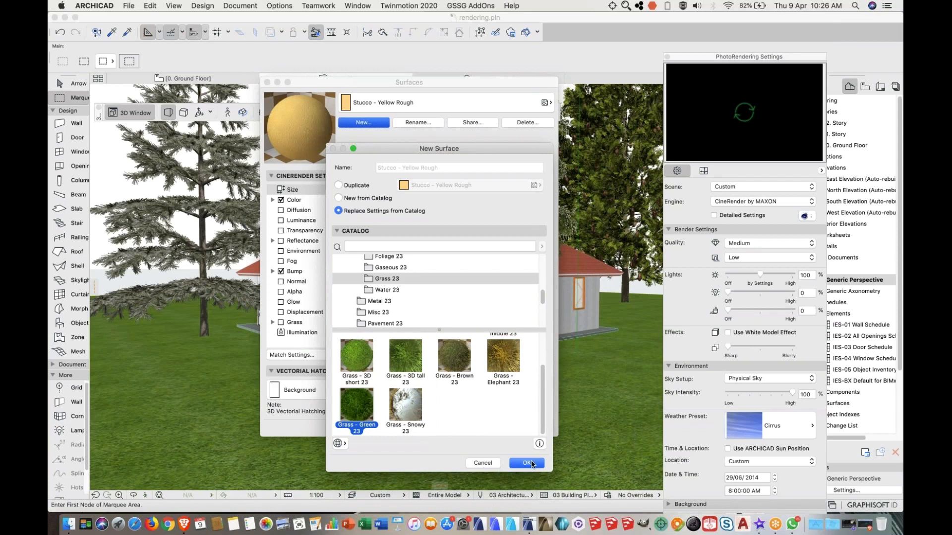
pyautogui.click(531, 463)
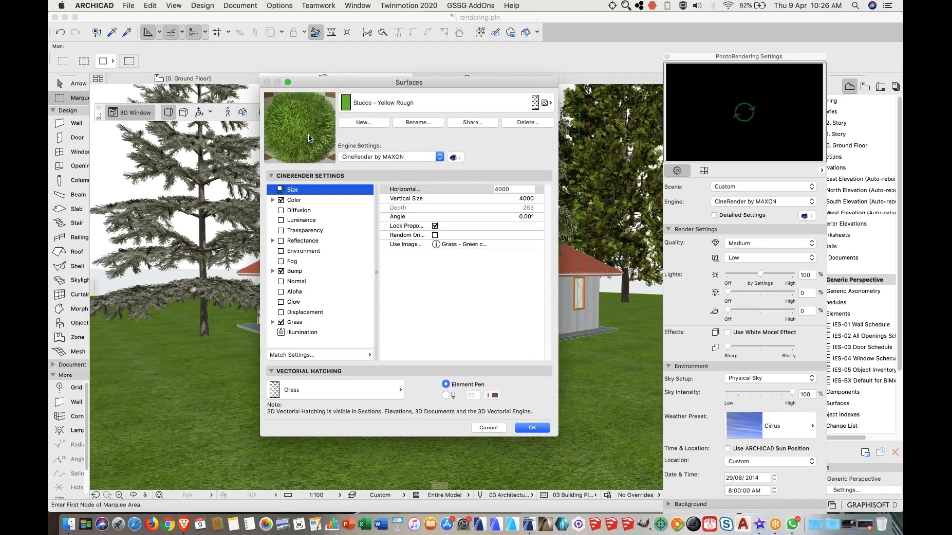
# - Try Grass - Green 23 as a new surface from the catalog, and discard it together with all other surface changes
pyautogui.click(368, 122)
pyautogui.click(354, 199)
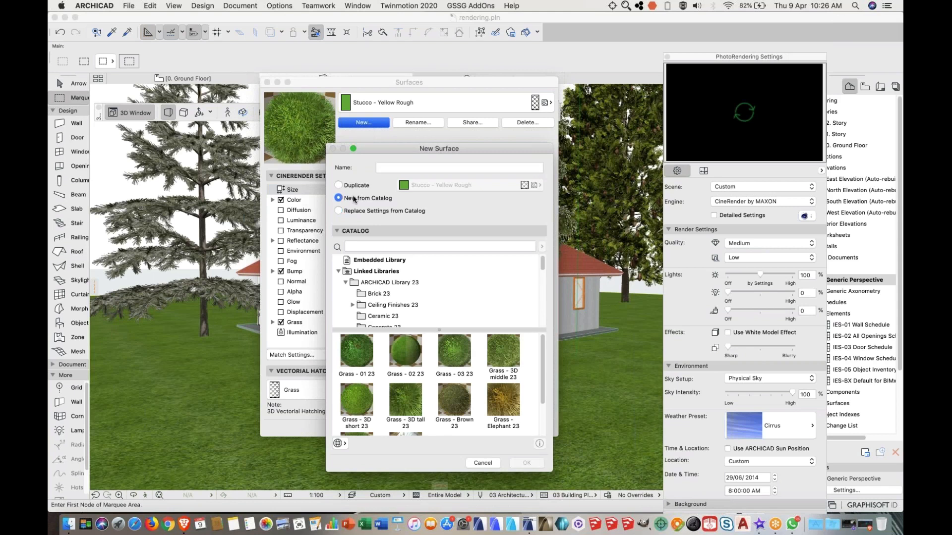
pyautogui.scroll(-2, 547, 393)
pyautogui.scroll(-1, 547, 394)
pyautogui.click(355, 413)
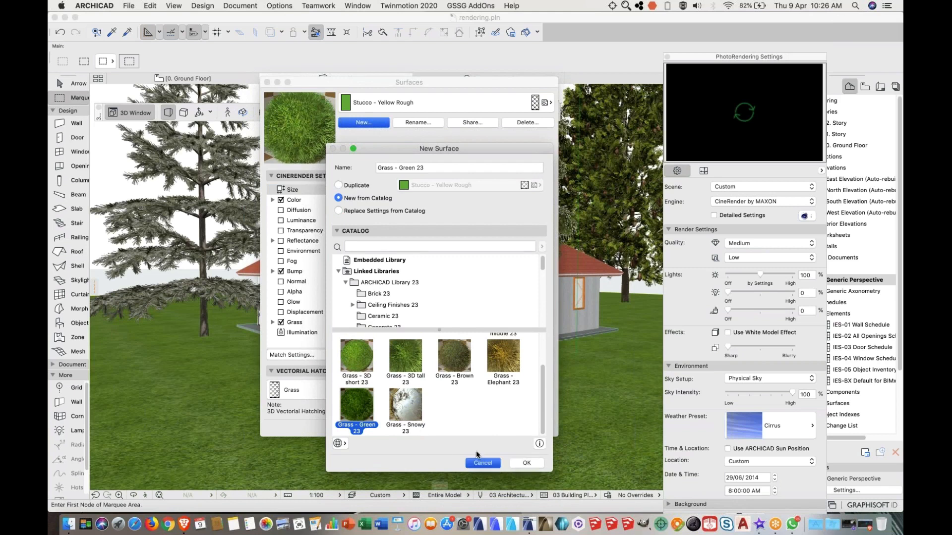
pyautogui.click(482, 463)
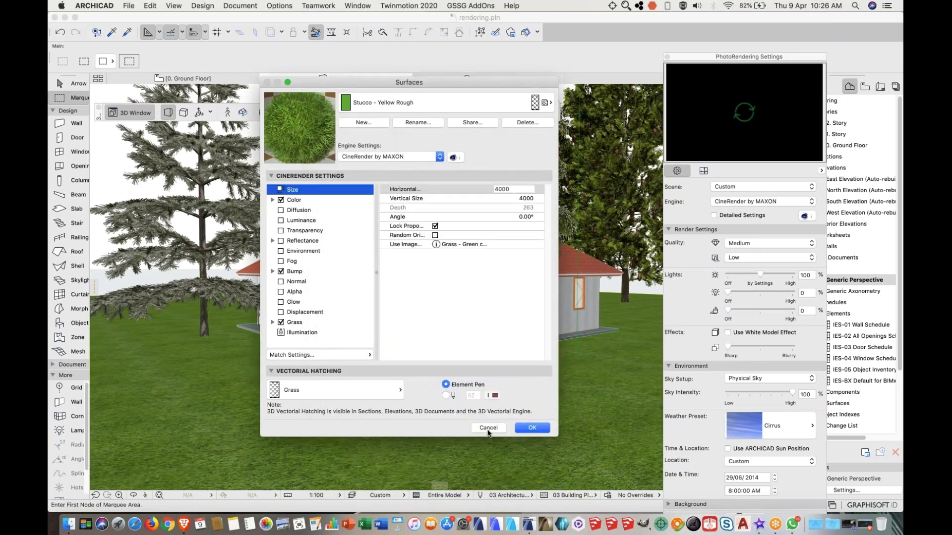
pyautogui.click(487, 428)
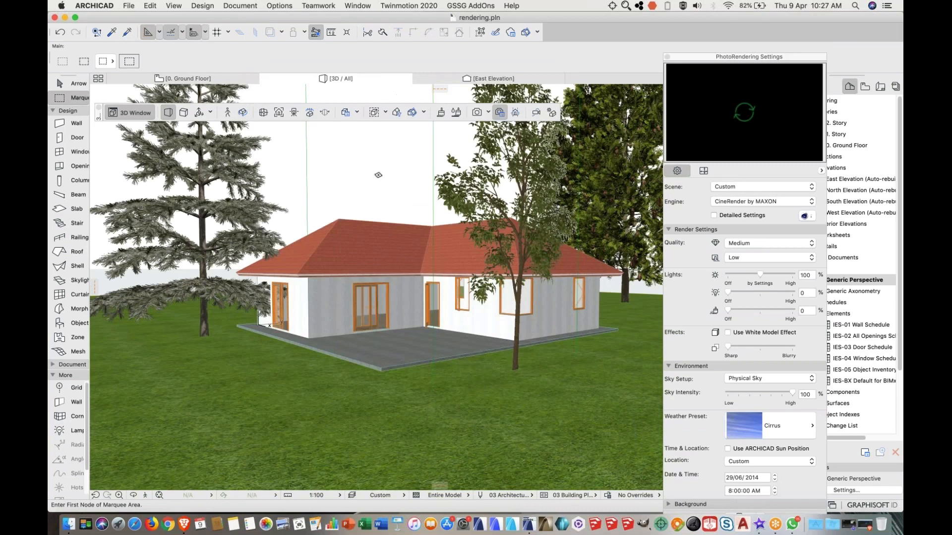
# - Reopen the surface attributes and create the new surface Grass - Green 23 from the catalog
pyautogui.click(279, 5)
pyautogui.moveTo(370, 19)
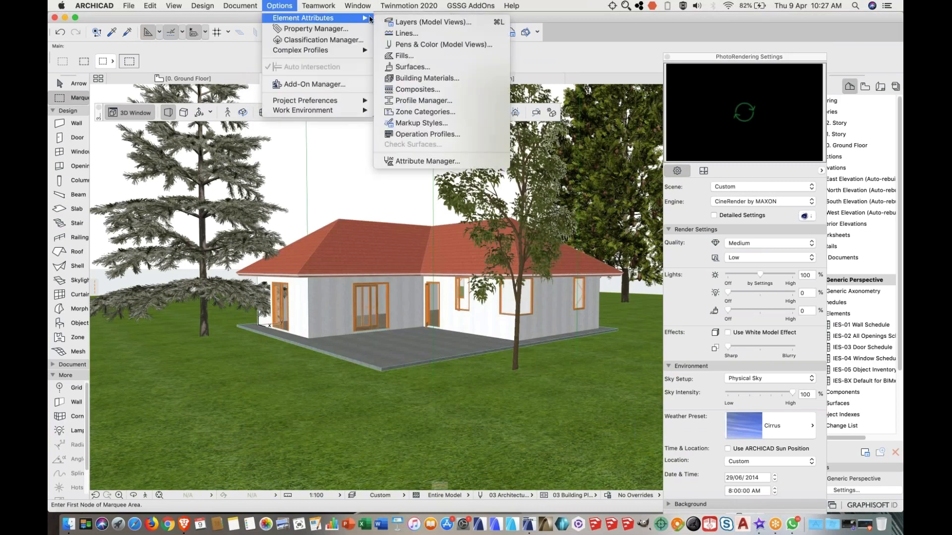
pyautogui.click(413, 66)
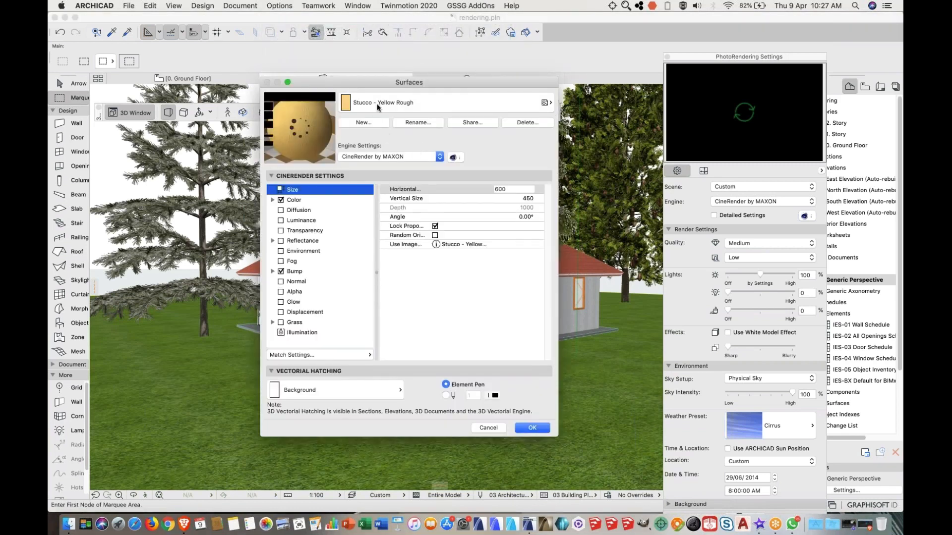
pyautogui.click(364, 123)
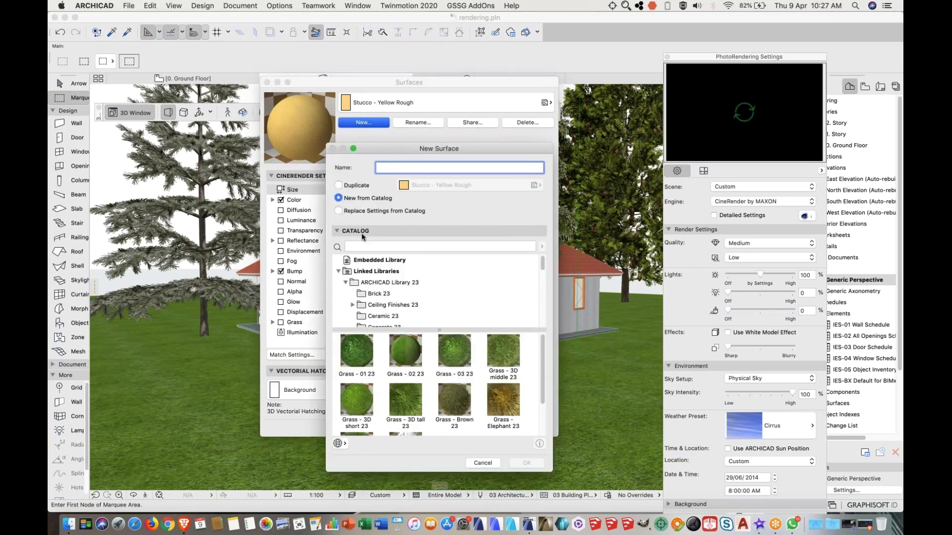
pyautogui.scroll(-3, 539, 399)
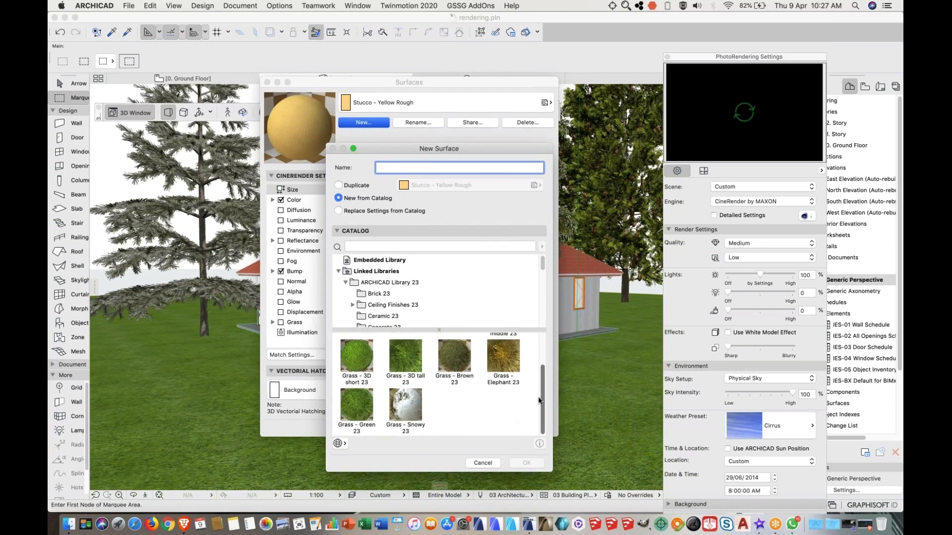
pyautogui.click(364, 409)
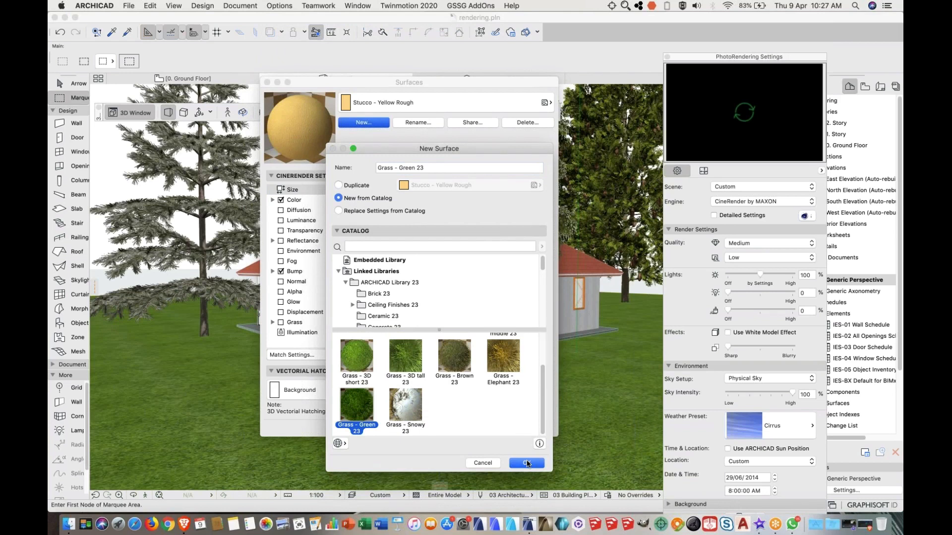
pyautogui.click(527, 463)
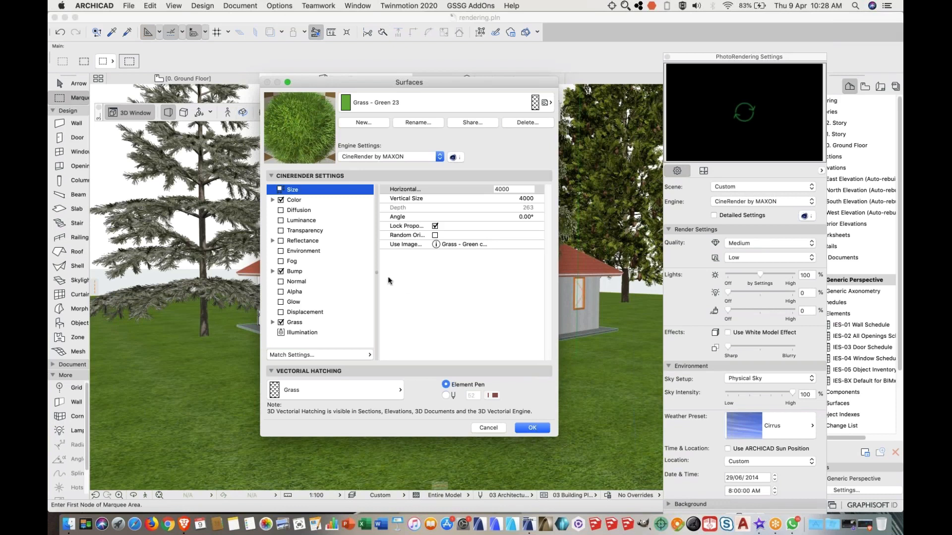
# - Set the mix strength of the Grass - Green 23 surface's grass channel to 52 and accept the surface settings
pyautogui.click(273, 322)
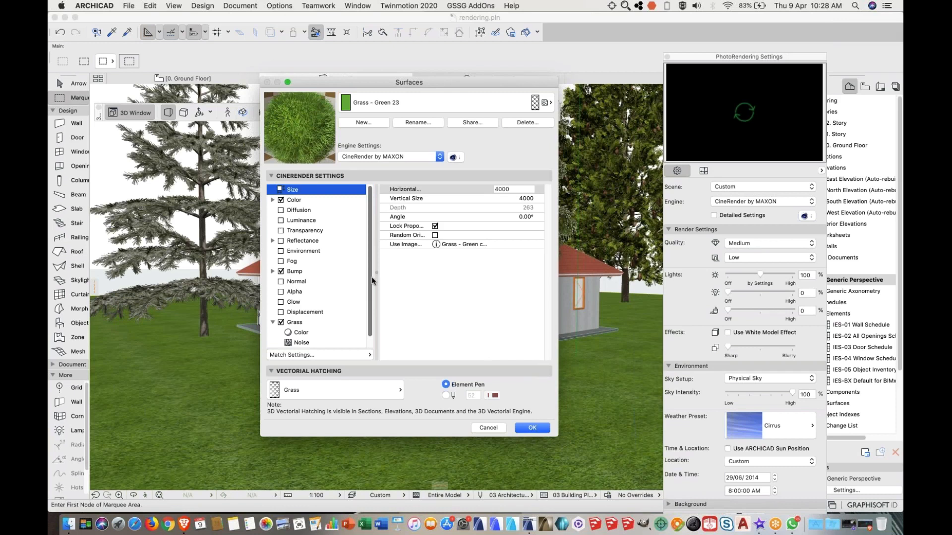
pyautogui.scroll(-1, 312, 310)
pyautogui.click(296, 312)
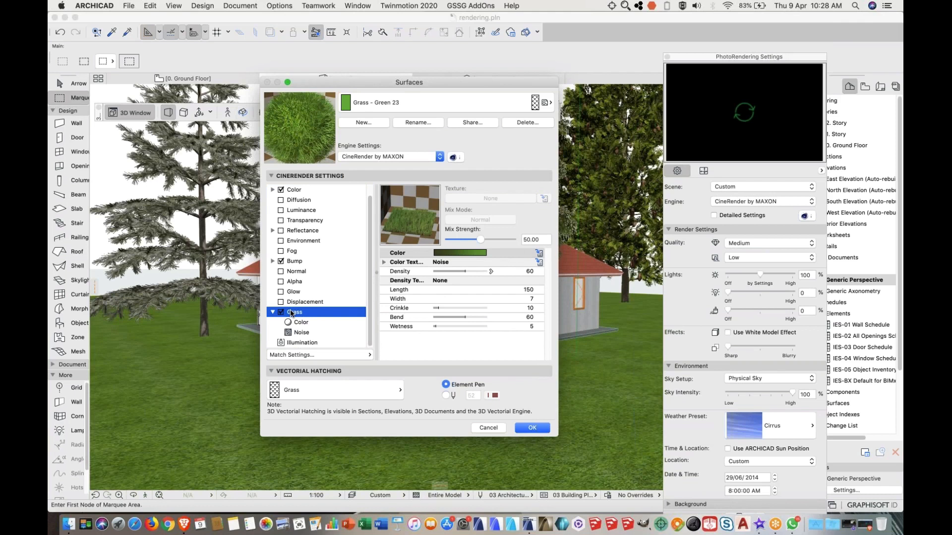
pyautogui.moveTo(481, 243); pyautogui.dragTo(482, 243)
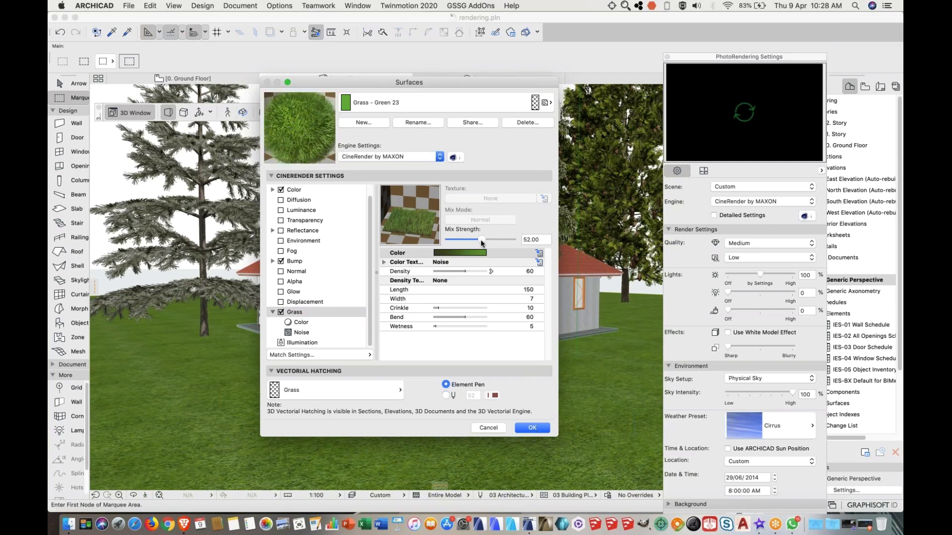
pyautogui.click(533, 428)
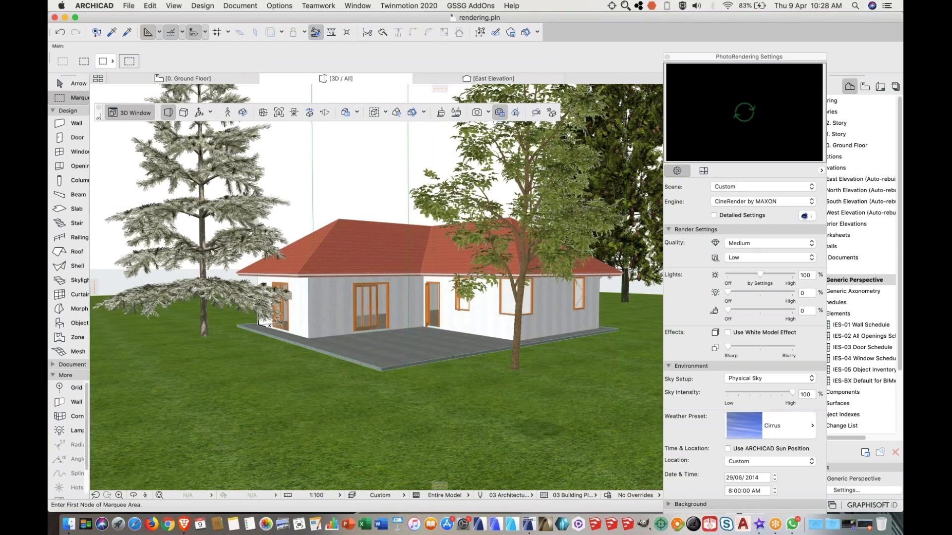
# - Select the terrain mesh, try Grass - Green as its top surface override, and cancel the mesh settings
pyautogui.click(72, 84)
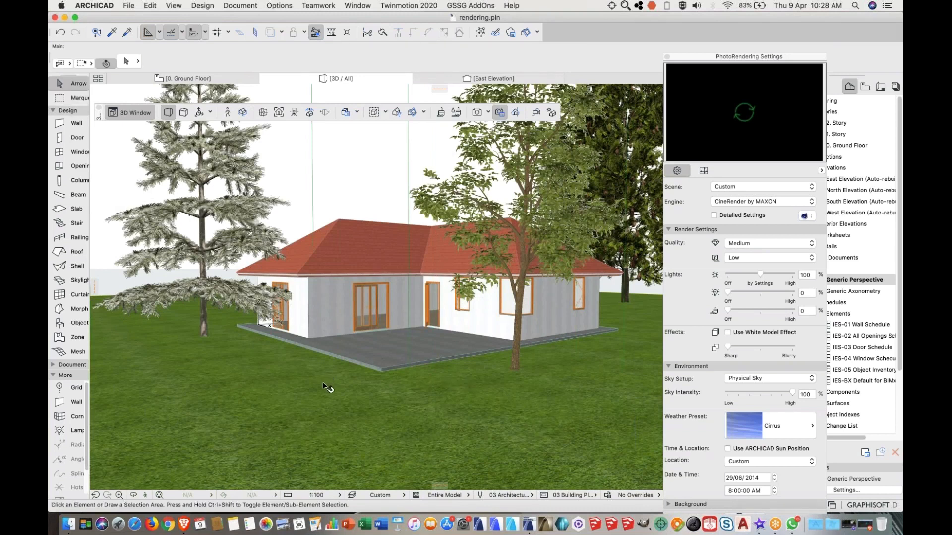
pyautogui.click(309, 389)
pyautogui.click(127, 61)
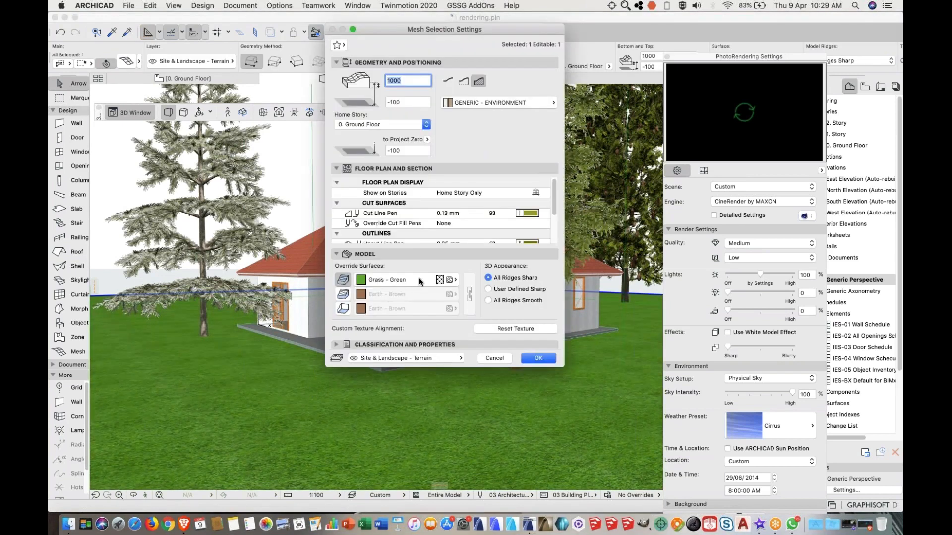
pyautogui.click(423, 280)
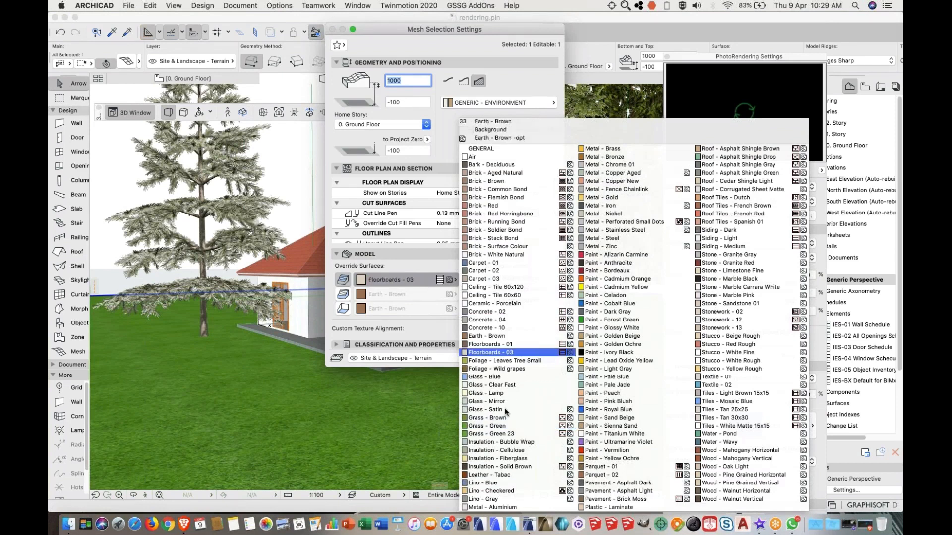
pyautogui.click(509, 434)
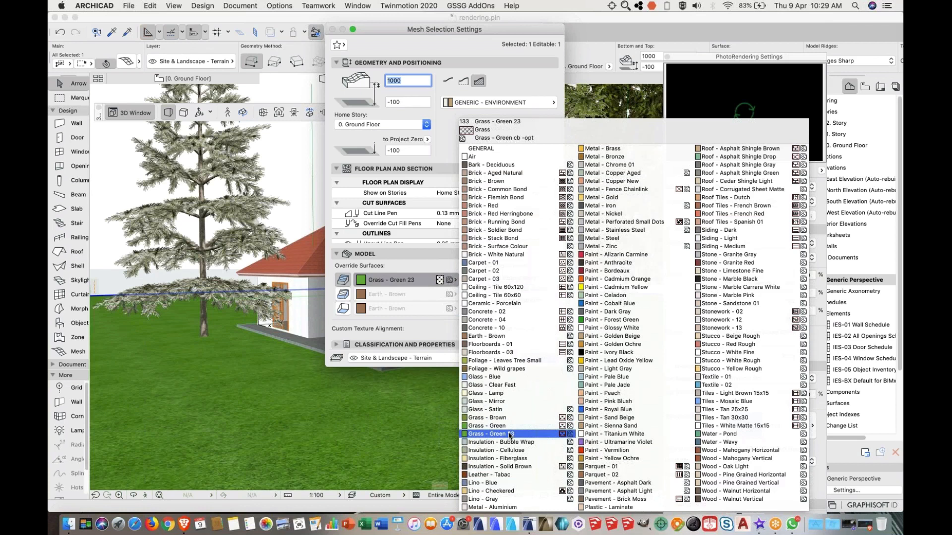
pyautogui.click(508, 426)
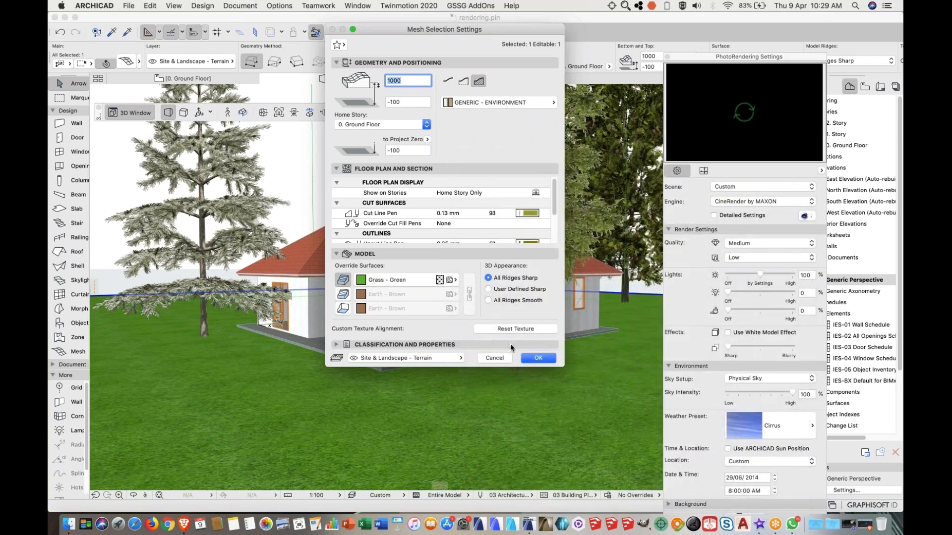
pyautogui.click(506, 357)
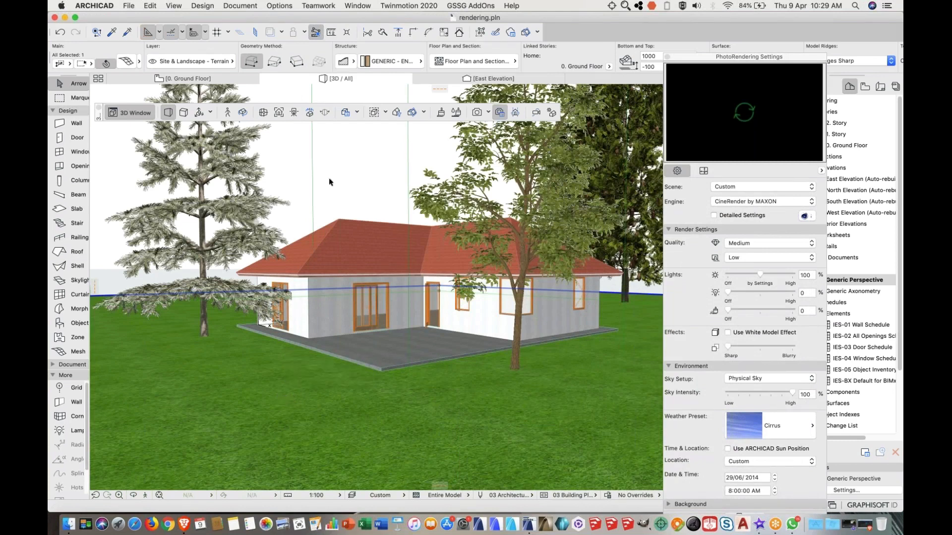
# - Reselect the terrain mesh and set its top surface override to Grass - Green 23 with User Defined Sharp ridges
pyautogui.press('Escape')
pyautogui.click(282, 399)
pyautogui.click(127, 62)
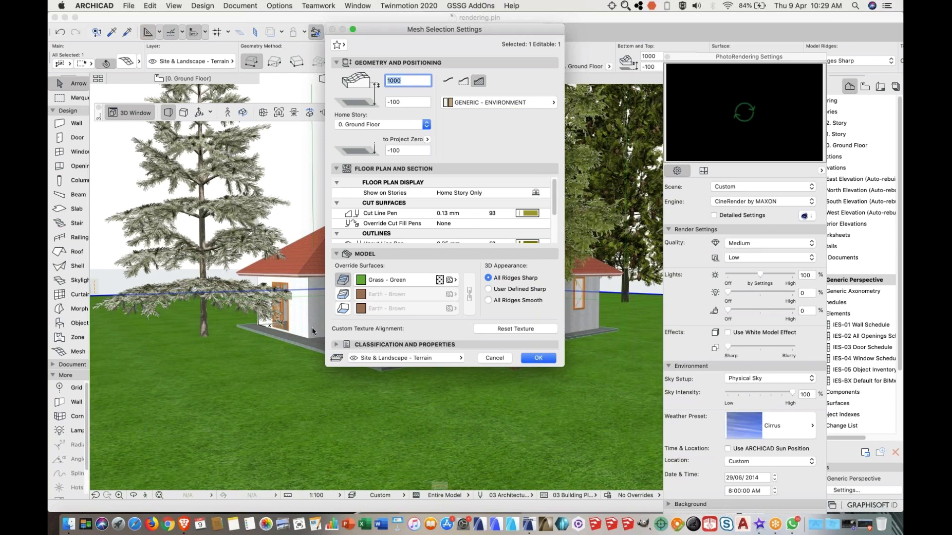
pyautogui.click(432, 281)
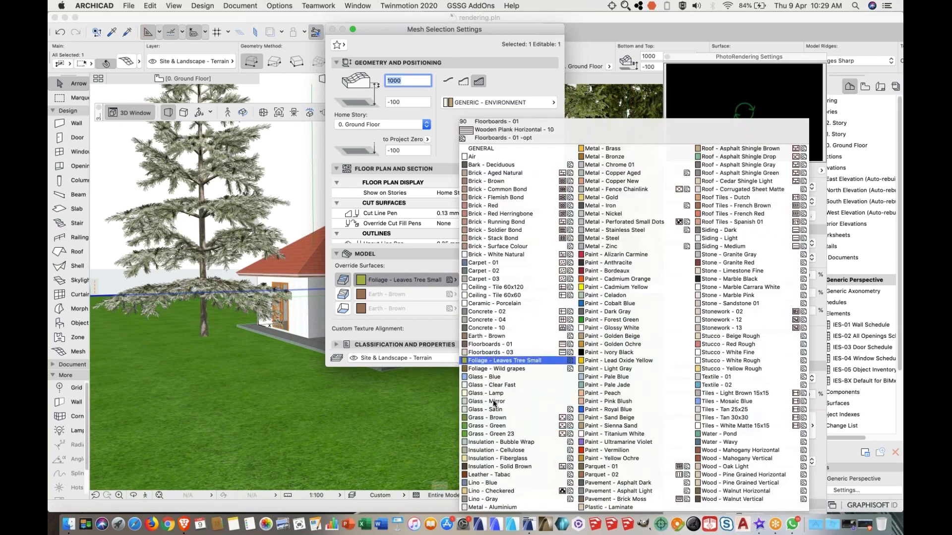
pyautogui.click(494, 433)
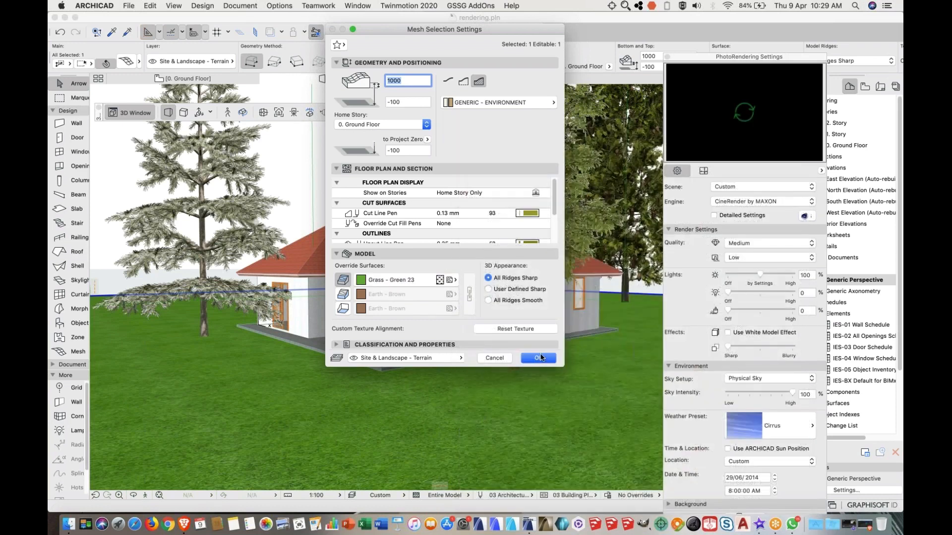
pyautogui.click(519, 290)
pyautogui.click(543, 360)
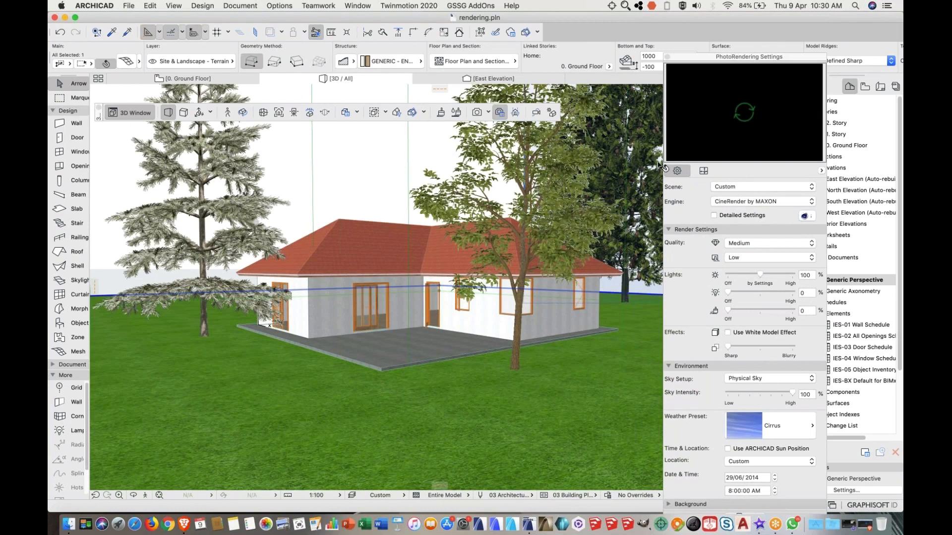
# - Move the PhotoRendering Settings palette clear of the navigator and start a CineRender rendering of the perspective view
pyautogui.moveTo(707, 58); pyautogui.dragTo(659, 40)
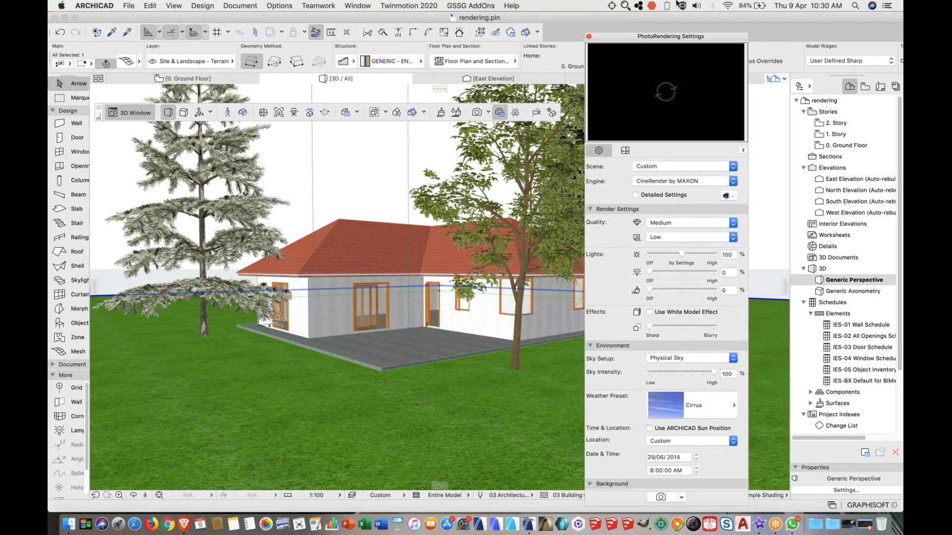
pyautogui.moveTo(668, 38); pyautogui.dragTo(585, 24)
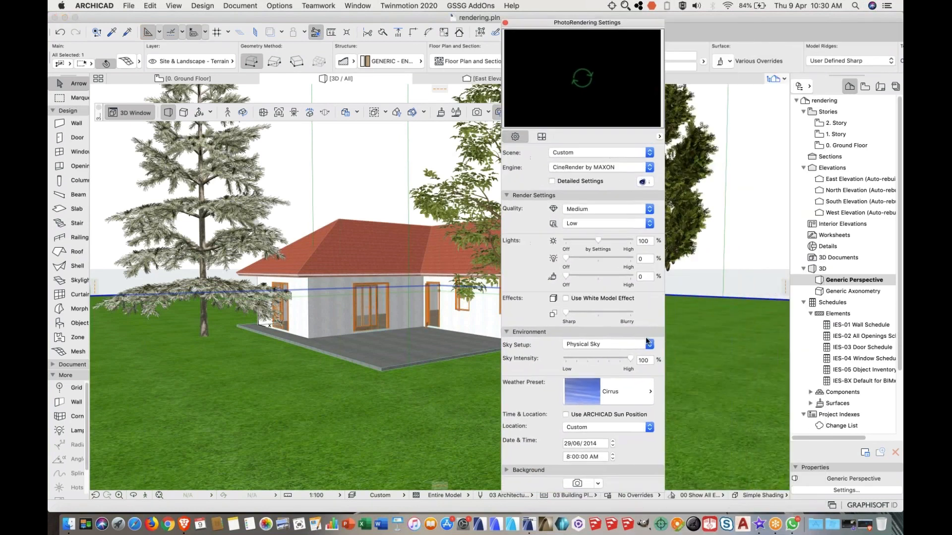
pyautogui.click(631, 396)
pyautogui.click(631, 395)
pyautogui.click(577, 483)
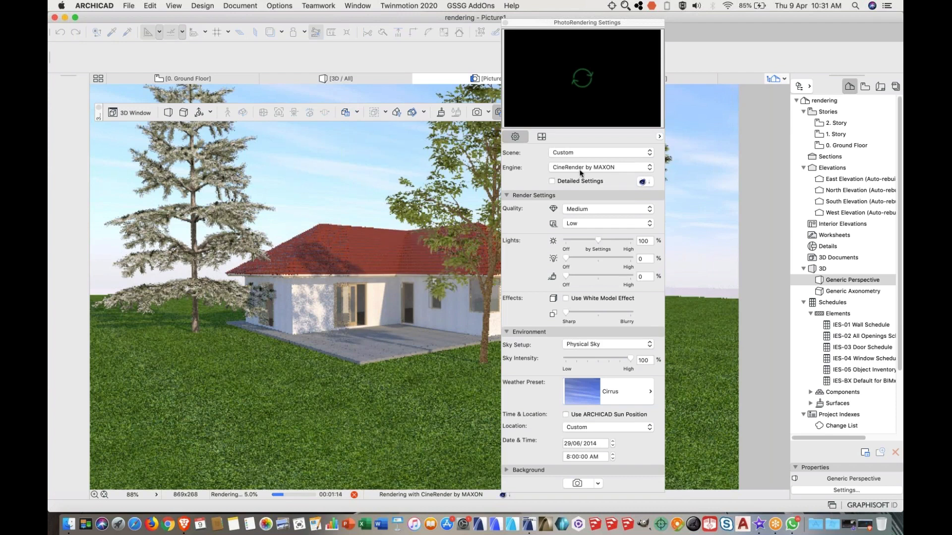
# - Turn on the detailed CineRender settings, expand the settings tree and enable Grass under Options
pyautogui.click(552, 181)
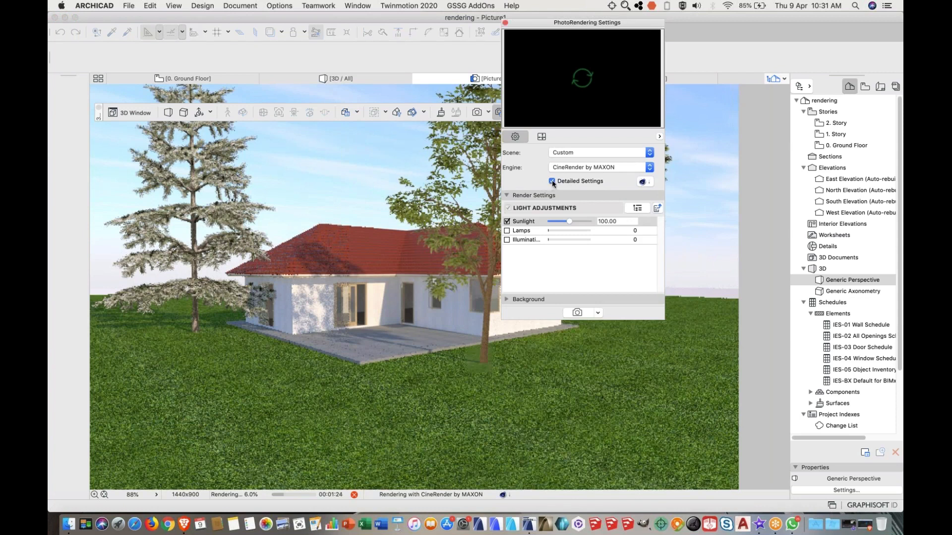
pyautogui.click(657, 207)
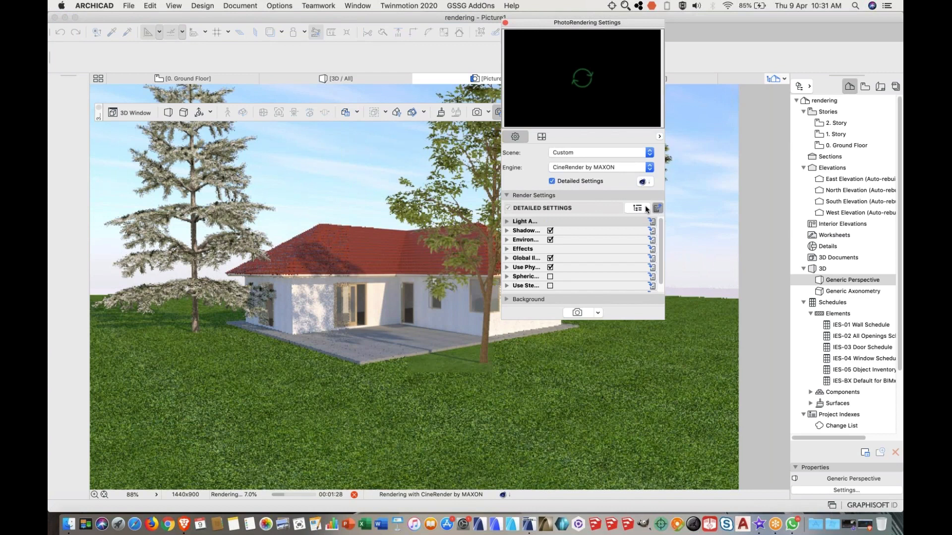
pyautogui.click(638, 208)
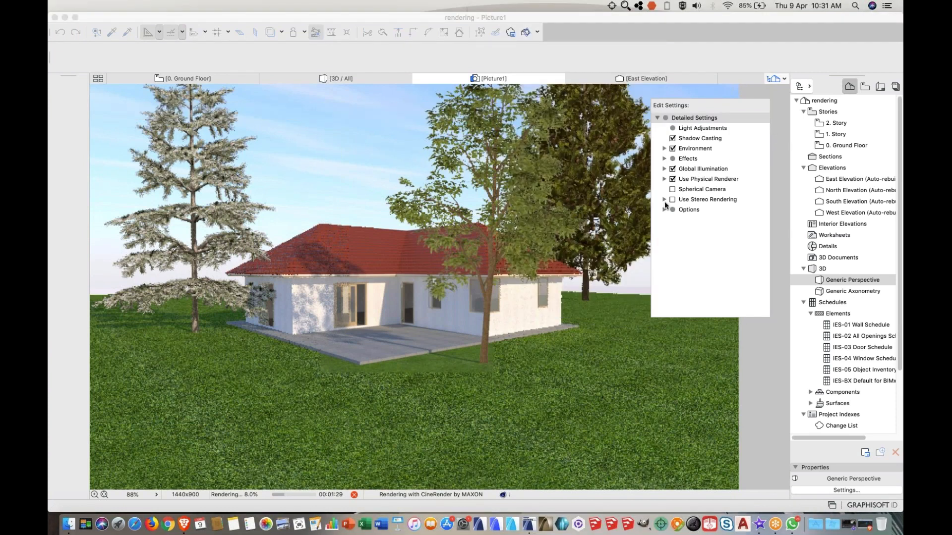
pyautogui.click(664, 179)
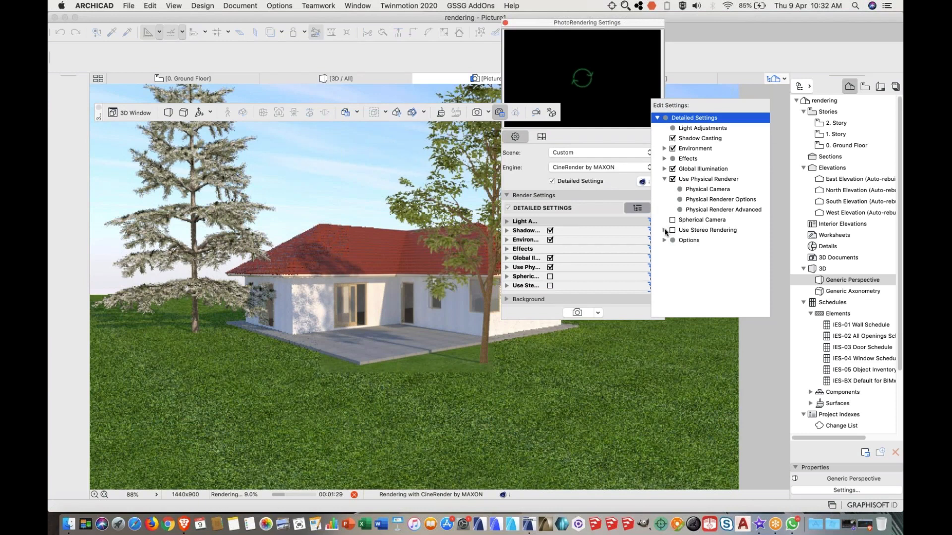
pyautogui.click(664, 240)
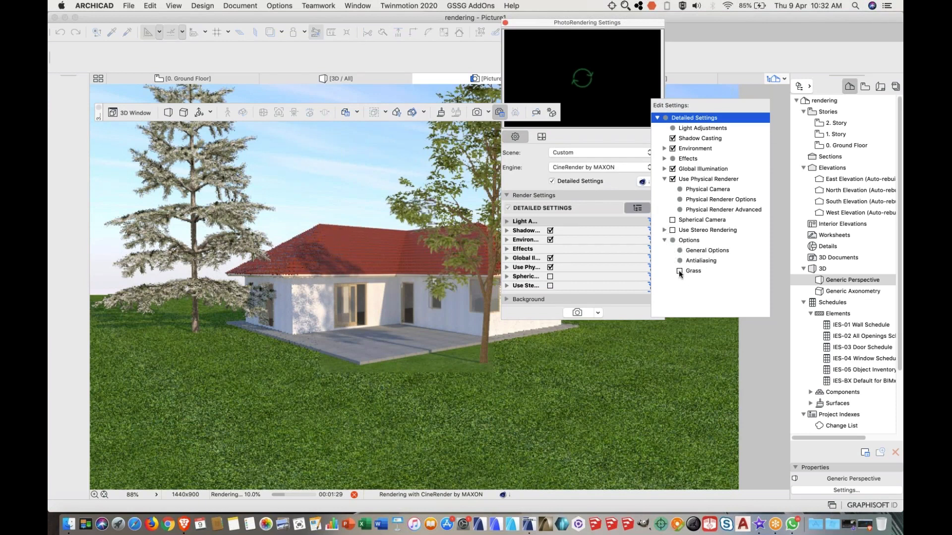
pyautogui.click(679, 271)
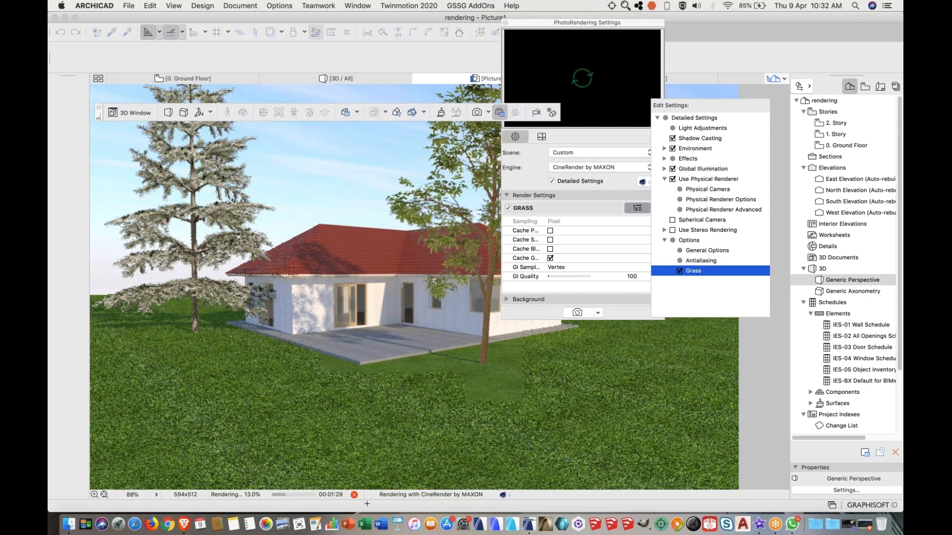
# - Stop the running rendering, return to the 3D view and clear the mesh selection
pyautogui.click(354, 494)
pyautogui.click(354, 495)
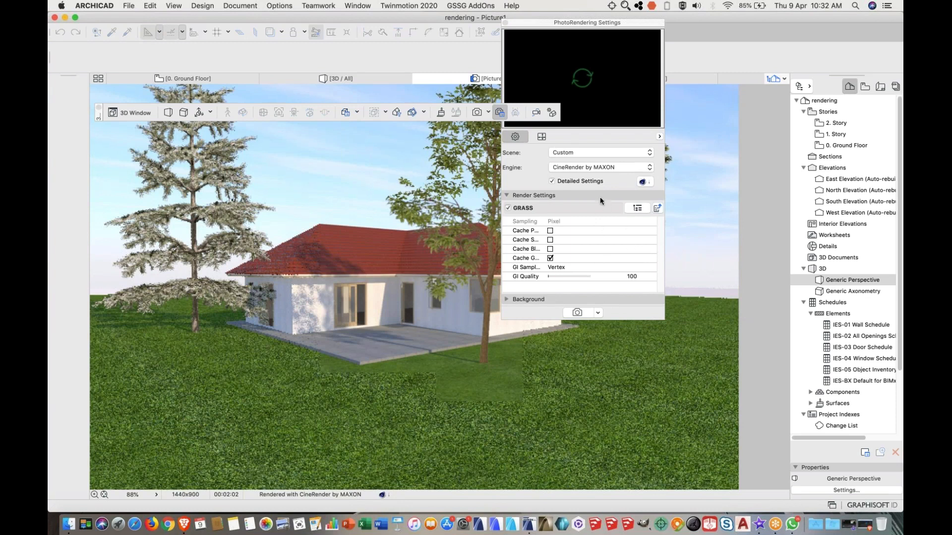
pyautogui.click(602, 110)
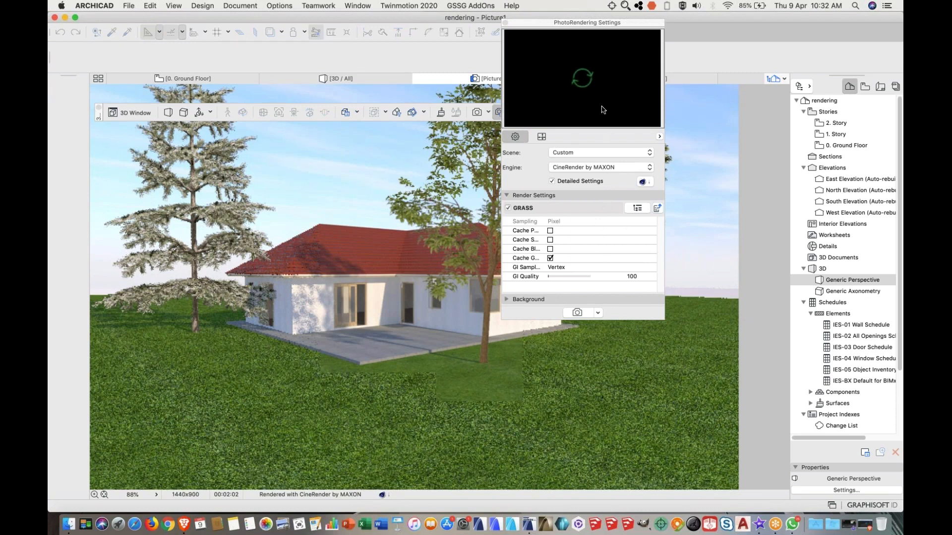
pyautogui.click(577, 312)
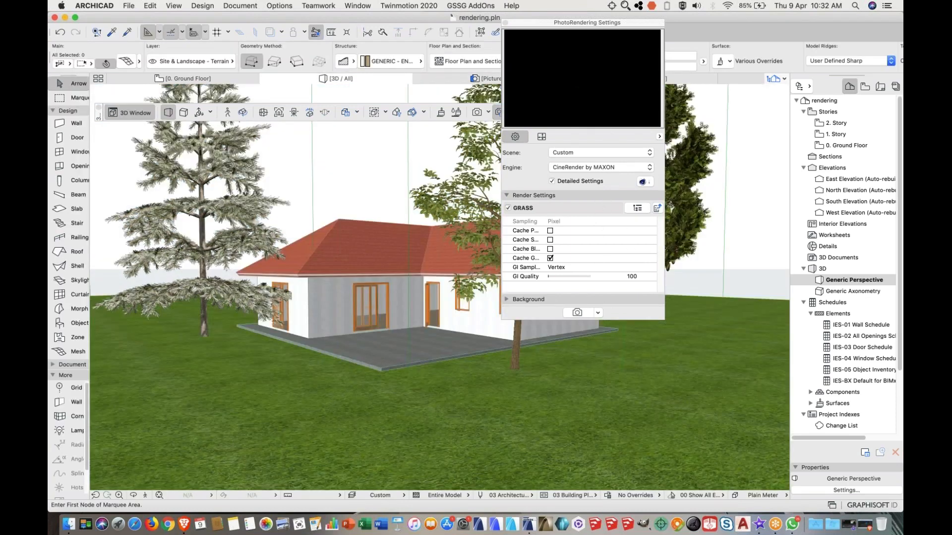
pyautogui.press('Escape')
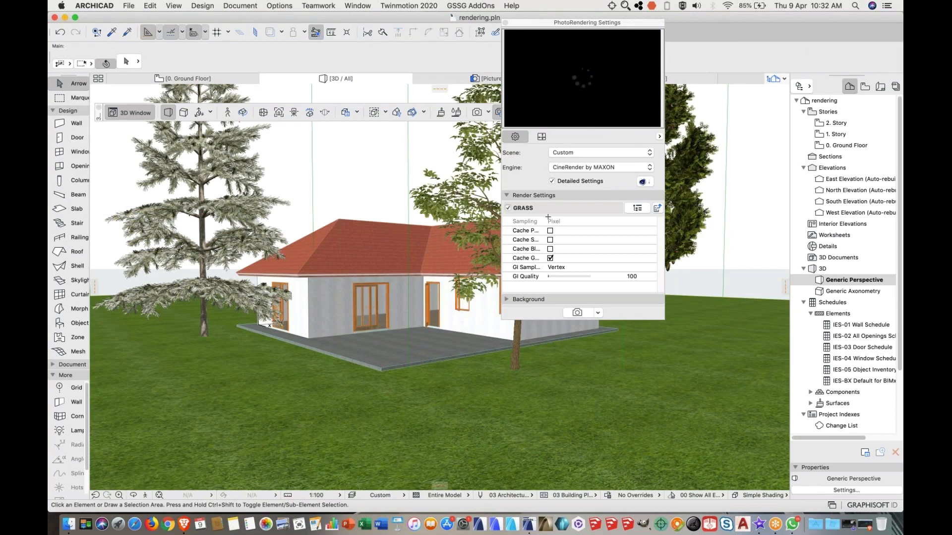
# - Display the Physical Renderer Options and start a new CineRender rendering of the perspective view with Grass enabled
pyautogui.click(638, 209)
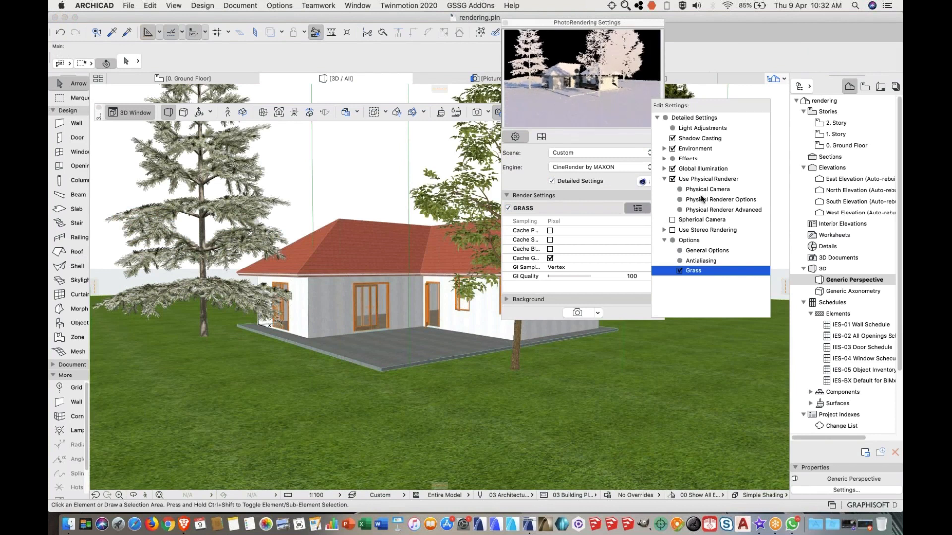
pyautogui.click(680, 200)
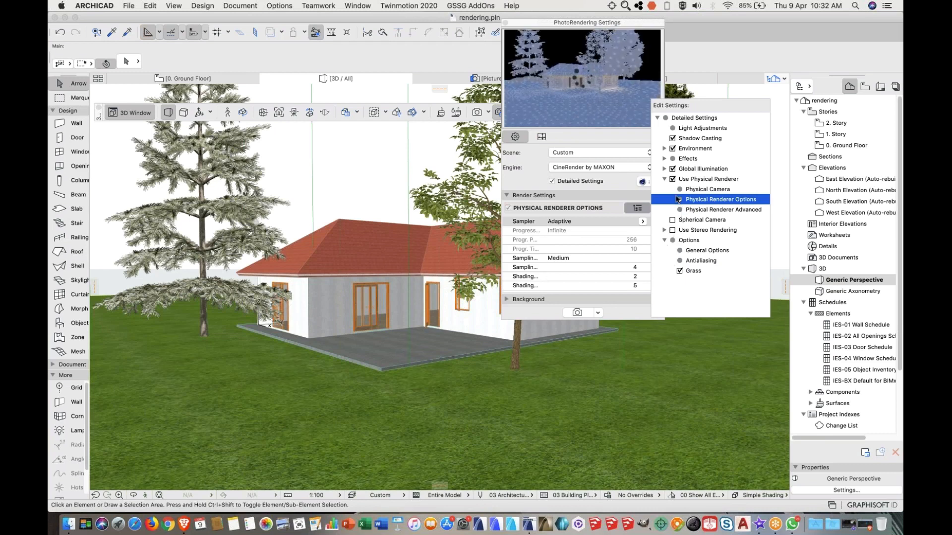
pyautogui.click(577, 314)
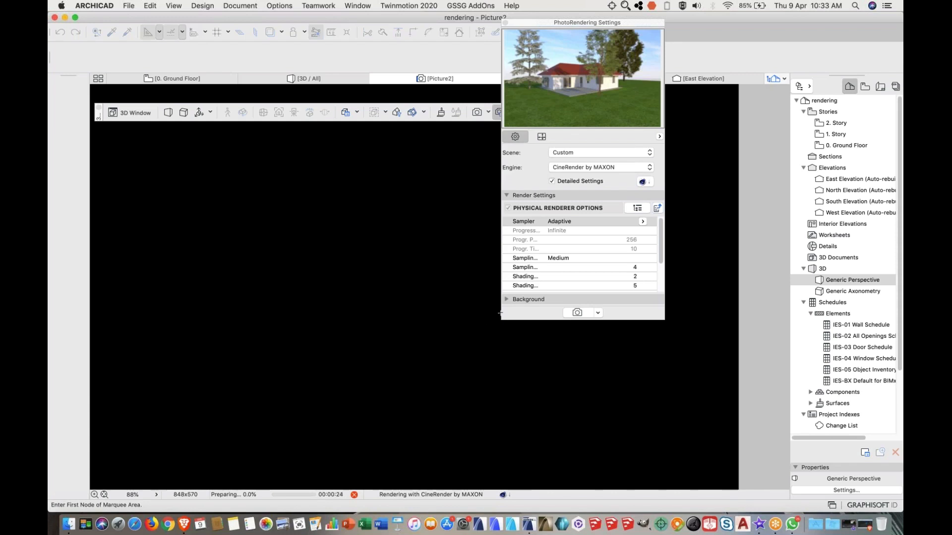
# - Reposition the PhotoRendering Settings palette and look through the sampler and shading values of the Physical Renderer Options
pyautogui.moveTo(590, 23); pyautogui.dragTo(744, 36)
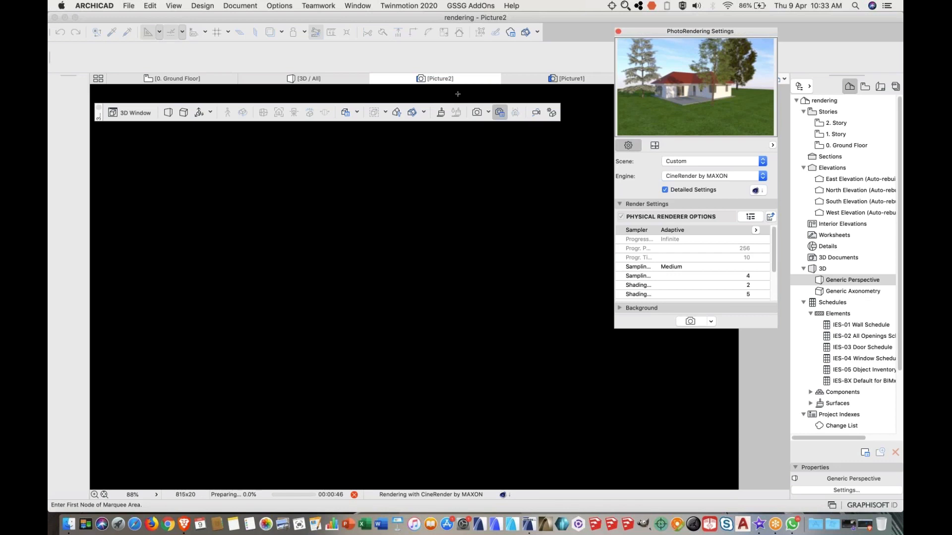
pyautogui.click(754, 217)
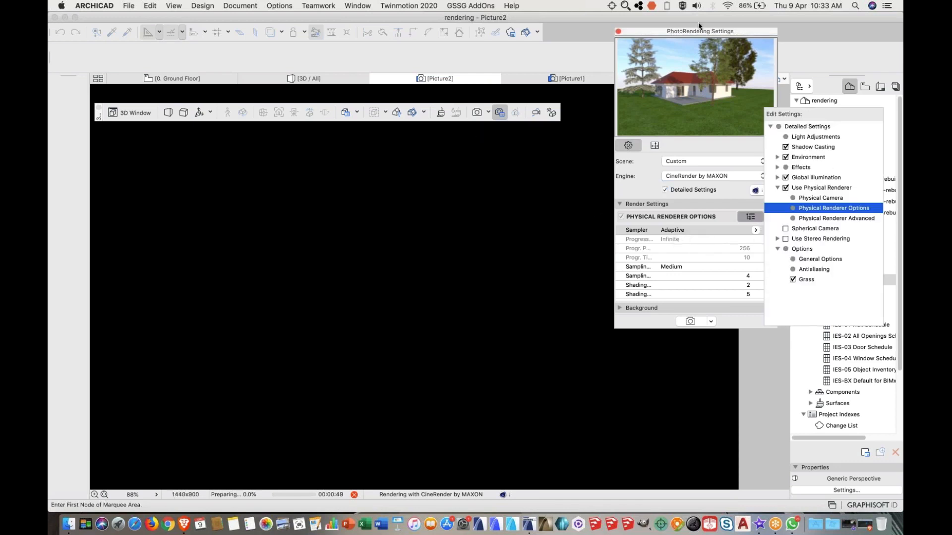
pyautogui.moveTo(675, 33); pyautogui.dragTo(535, 48)
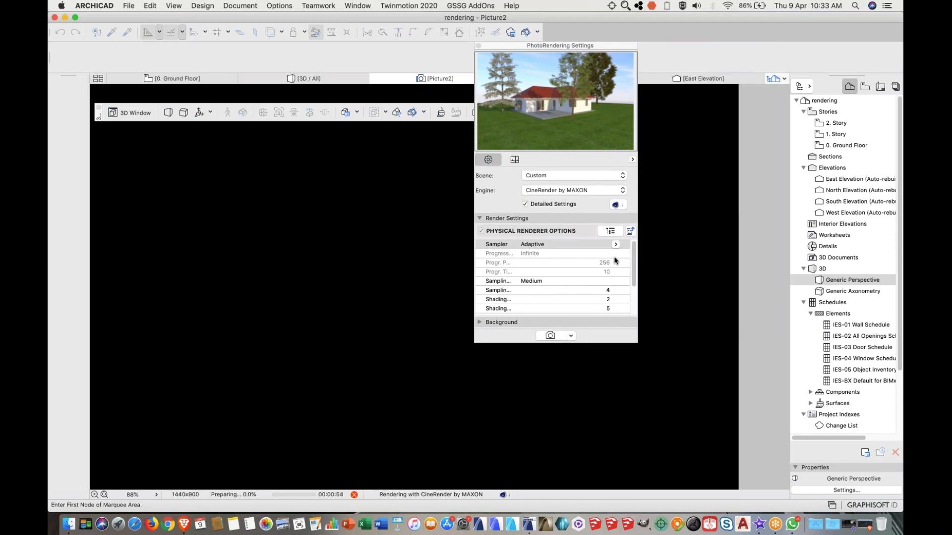
pyautogui.moveTo(562, 46); pyautogui.dragTo(564, 77)
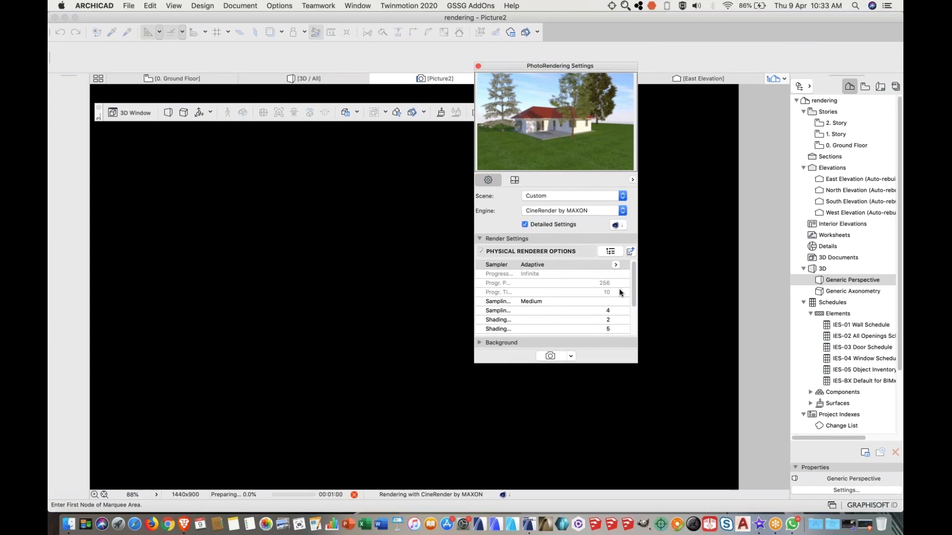
pyautogui.scroll(-3, 631, 273)
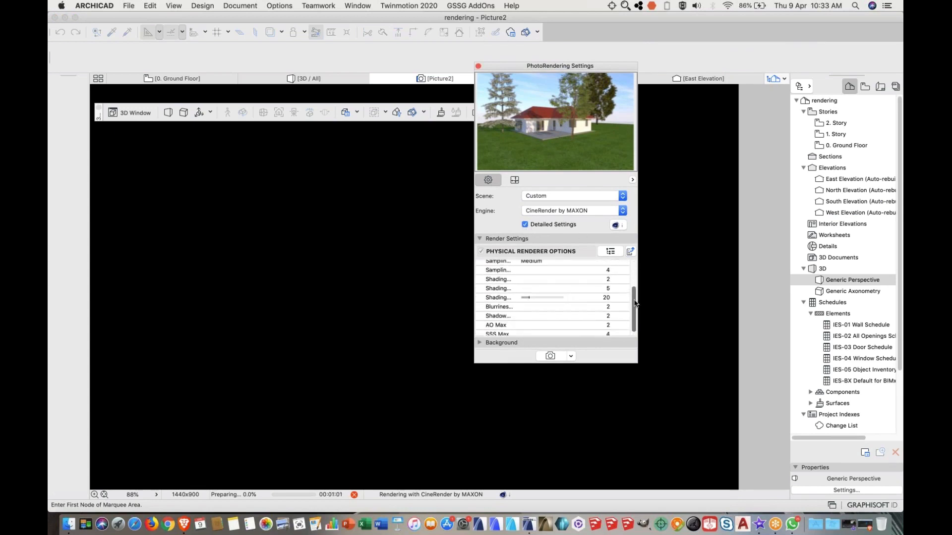
pyautogui.scroll(3, 631, 273)
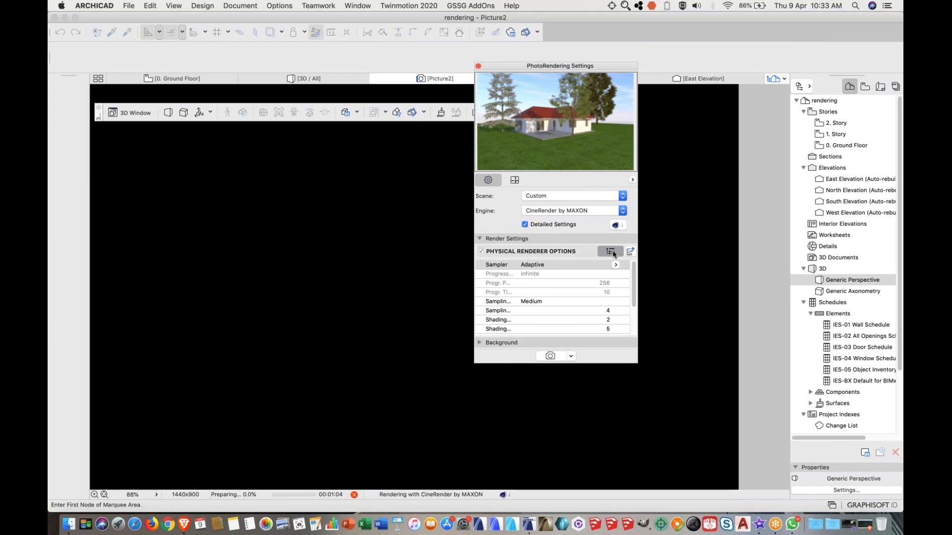
# - Examine the Light Adjustments and Shadow Casting groups of the detailed render settings
pyautogui.click(611, 252)
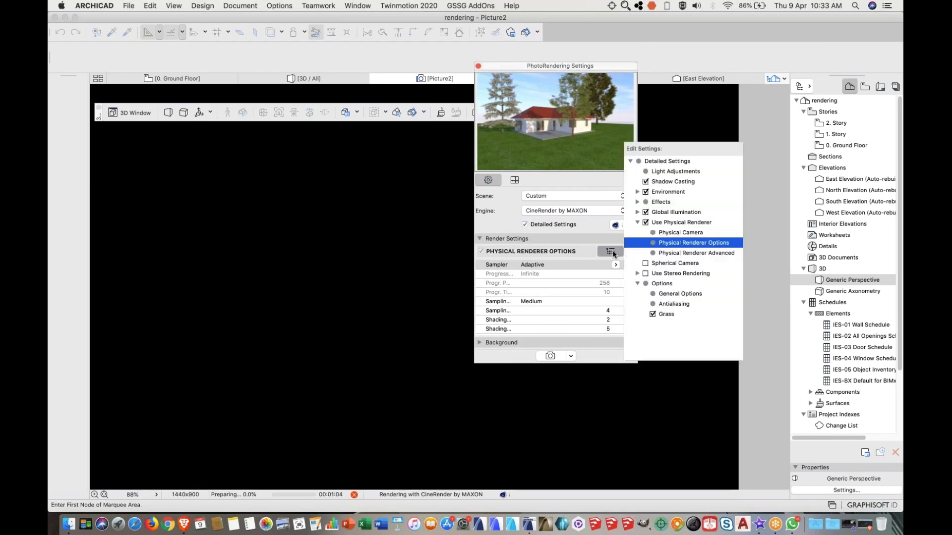
pyautogui.click(645, 171)
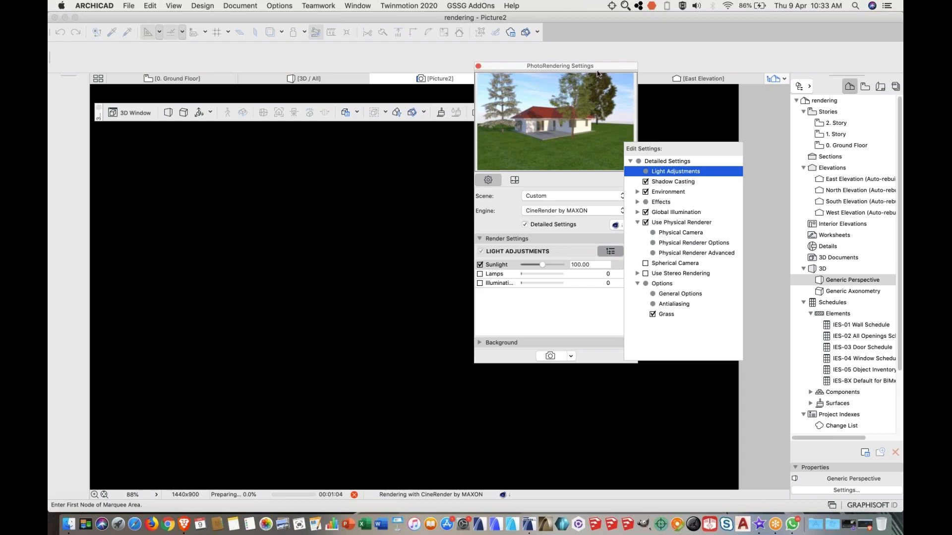
pyautogui.moveTo(597, 68); pyautogui.dragTo(565, 73)
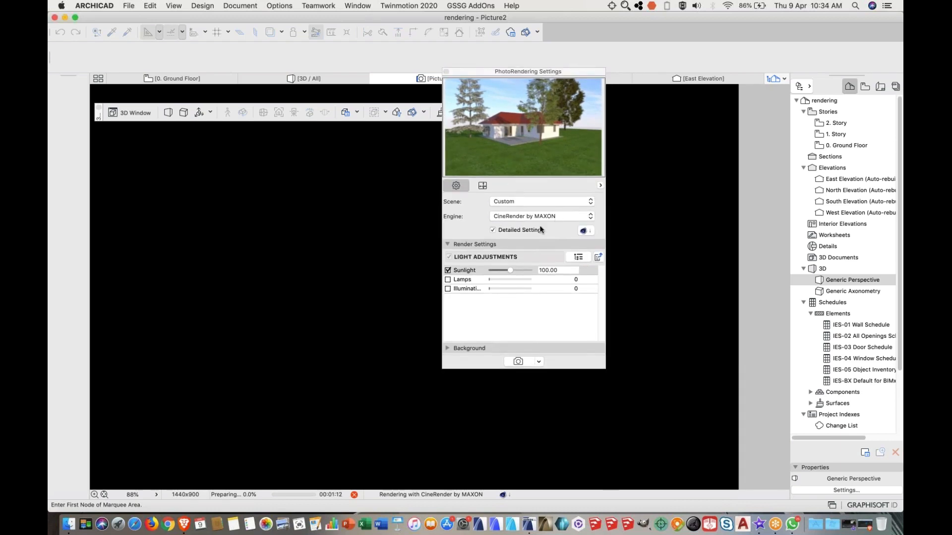
pyautogui.click(580, 256)
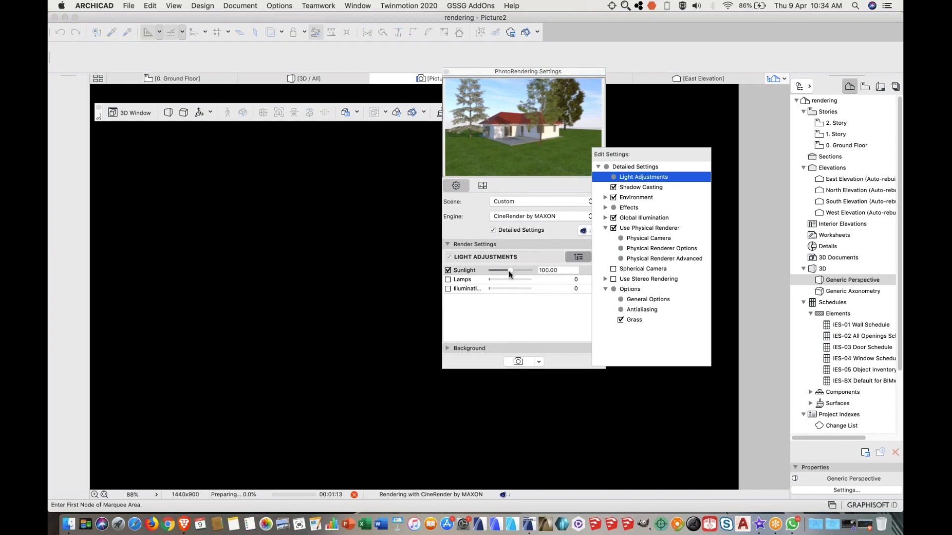
pyautogui.click(636, 188)
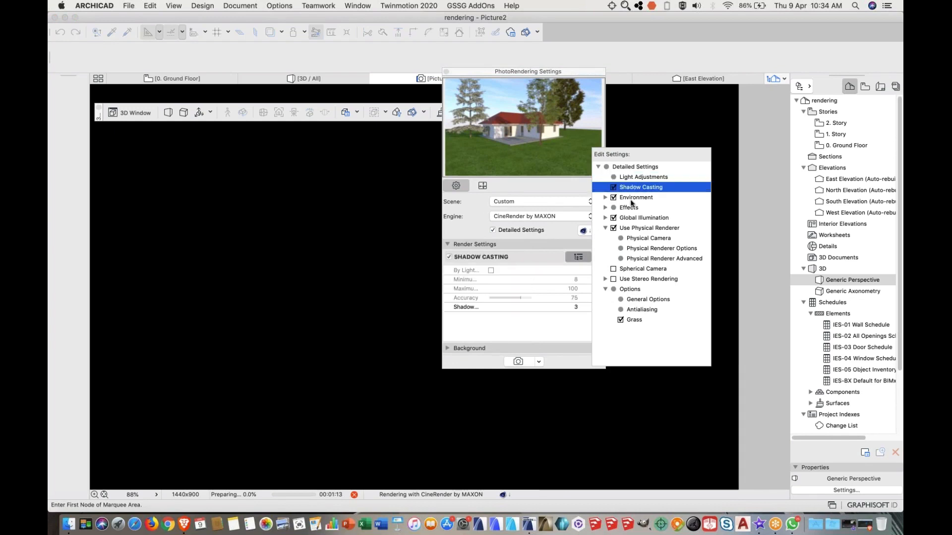
# - Expand Environment, Physical Sky with its Details, and Effects in the settings tree to examine the available options
pyautogui.click(605, 196)
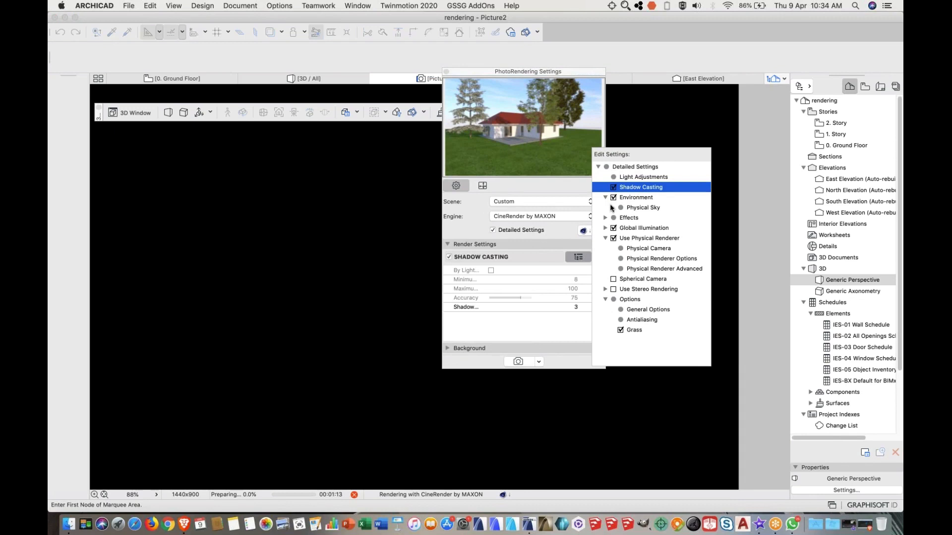
pyautogui.click(610, 205)
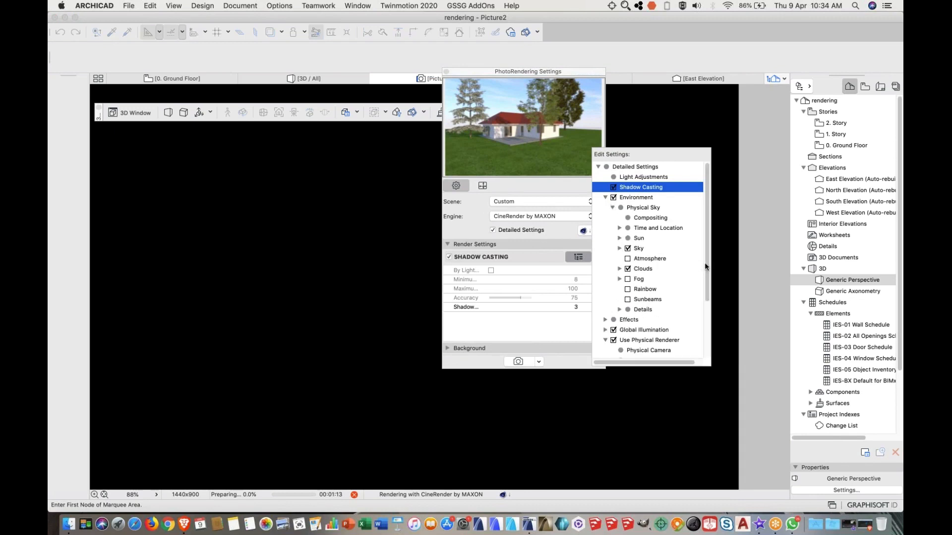
pyautogui.scroll(-2, 709, 275)
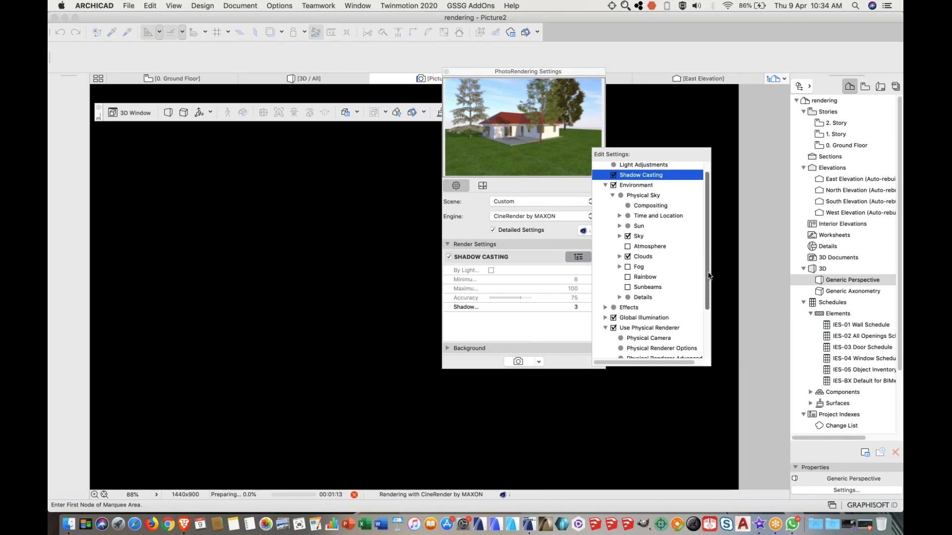
pyautogui.scroll(-3, 708, 276)
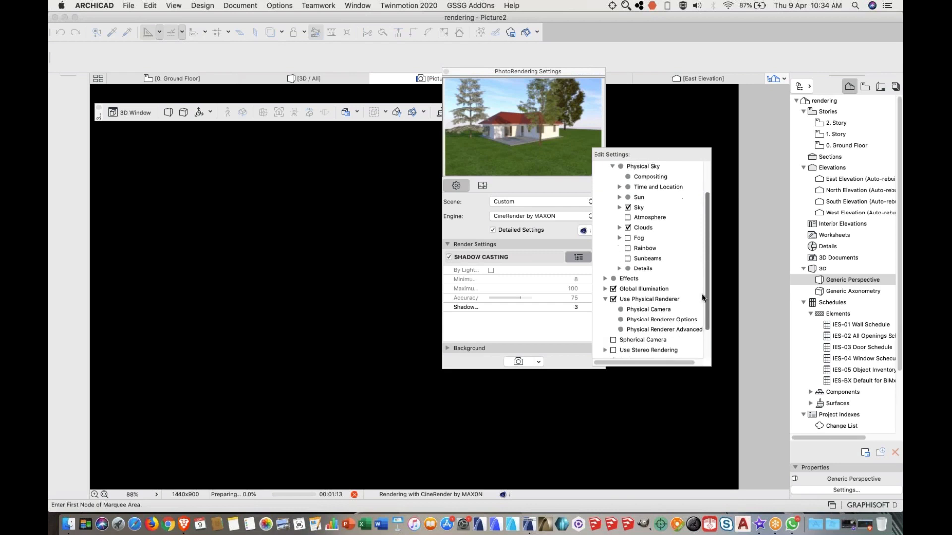
pyautogui.click(618, 265)
pyautogui.scroll(-3, 708, 294)
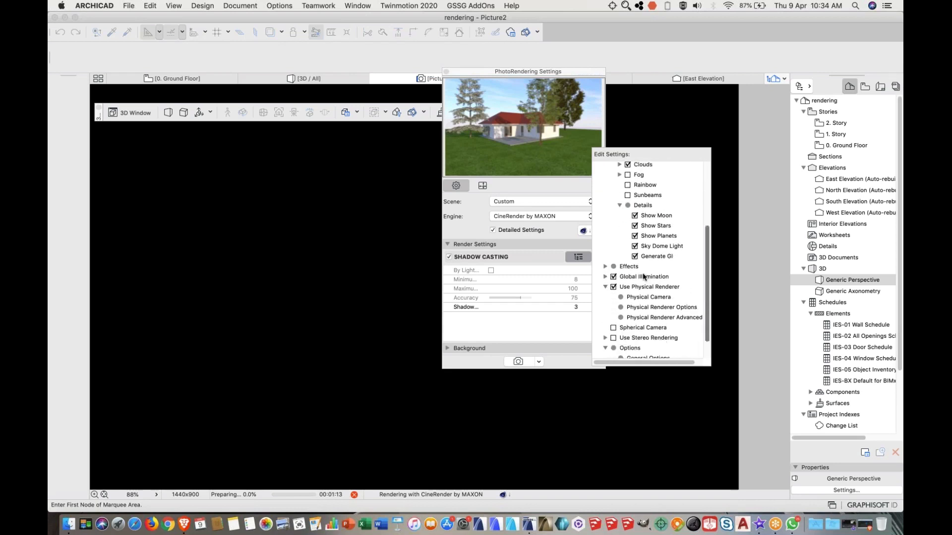
pyautogui.click(605, 266)
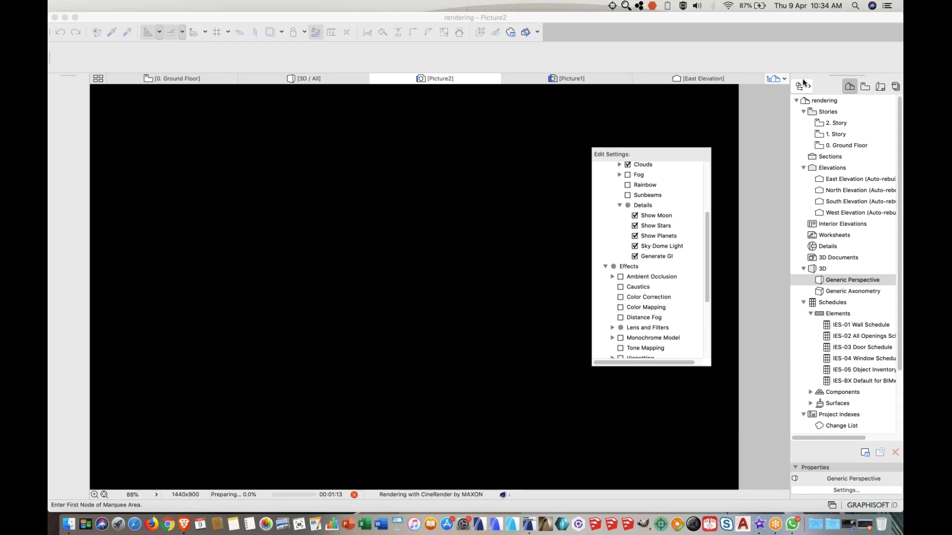
pyautogui.click(644, 154)
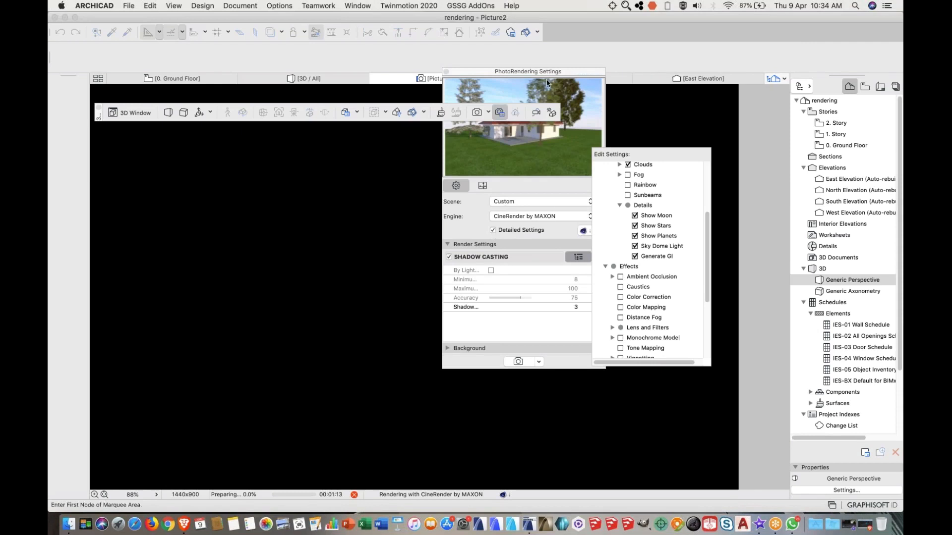
# - Compare the basic render settings with the detailed ones, and display the top-level Detailed Settings overview
pyautogui.moveTo(550, 70); pyautogui.dragTo(519, 78)
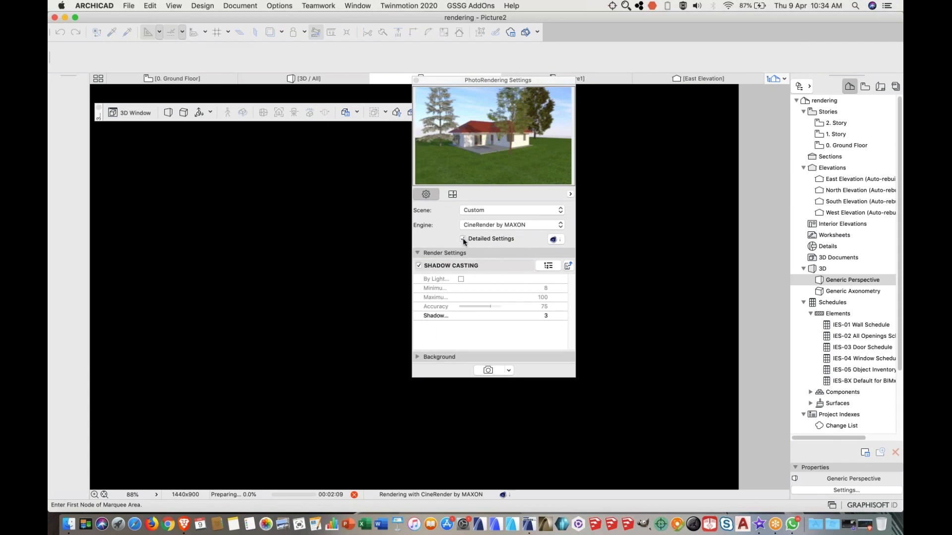
pyautogui.click(463, 240)
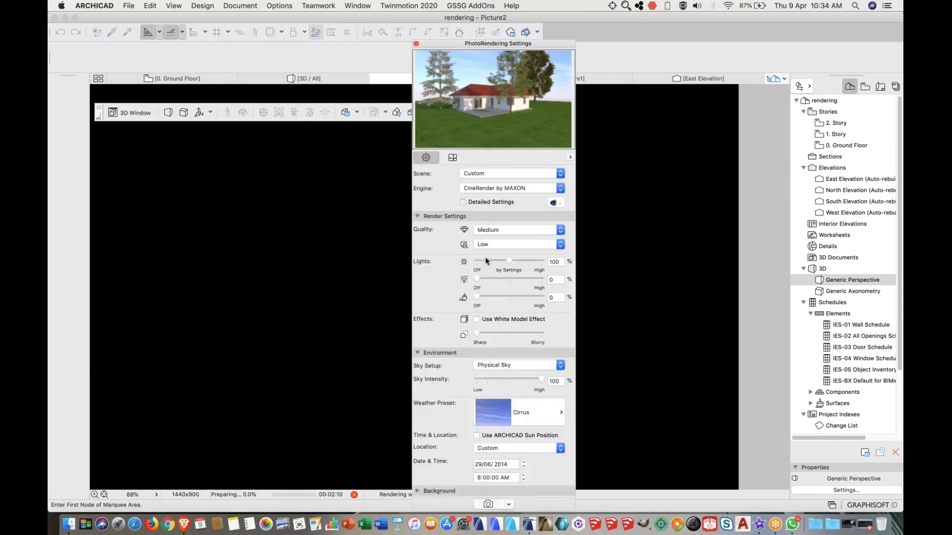
pyautogui.click(426, 218)
pyautogui.click(424, 217)
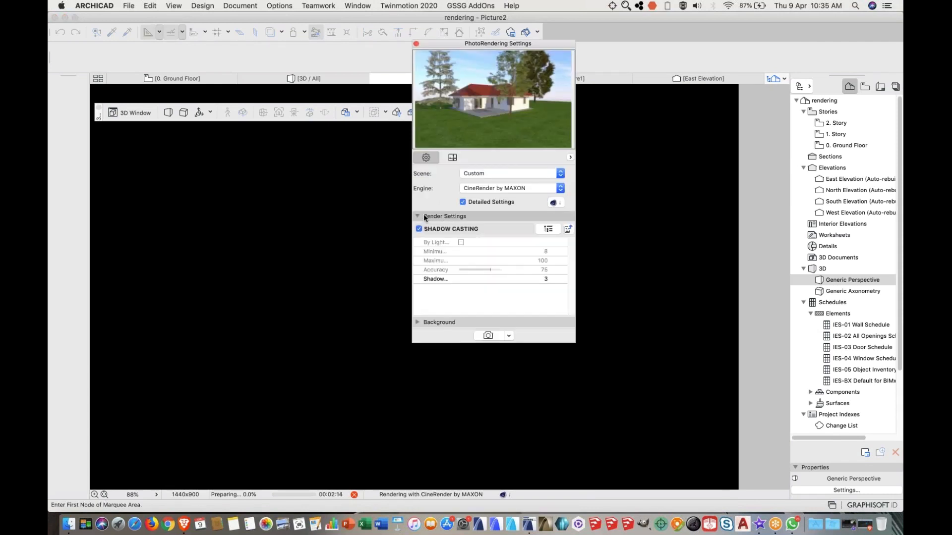
pyautogui.click(549, 229)
pyautogui.click(600, 140)
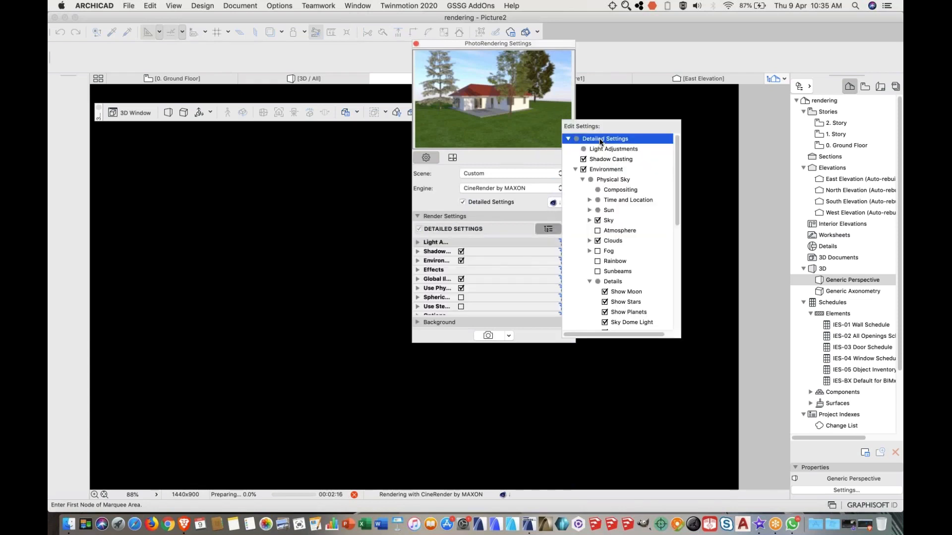
# - Turn off the detailed render settings and look through the available engines and scene presets
pyautogui.click(469, 205)
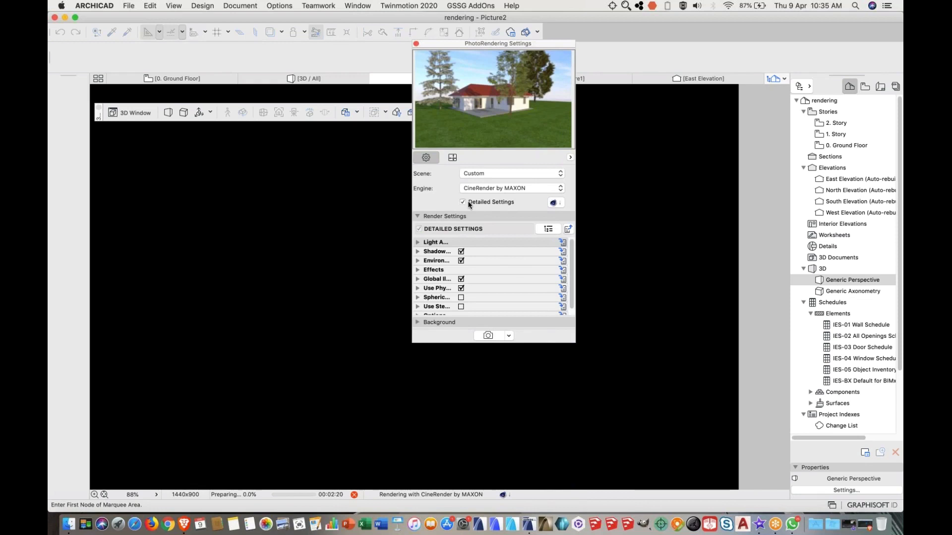
pyautogui.click(468, 204)
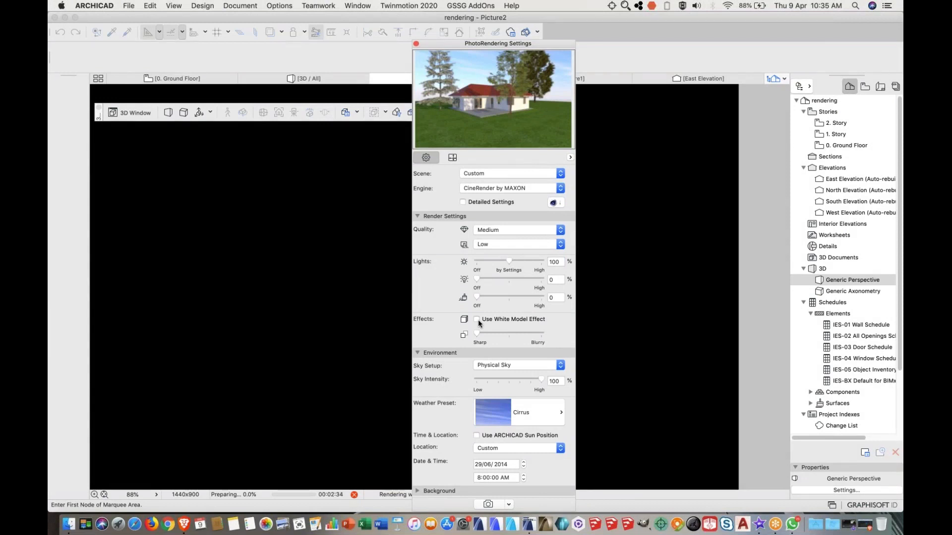
pyautogui.click(534, 188)
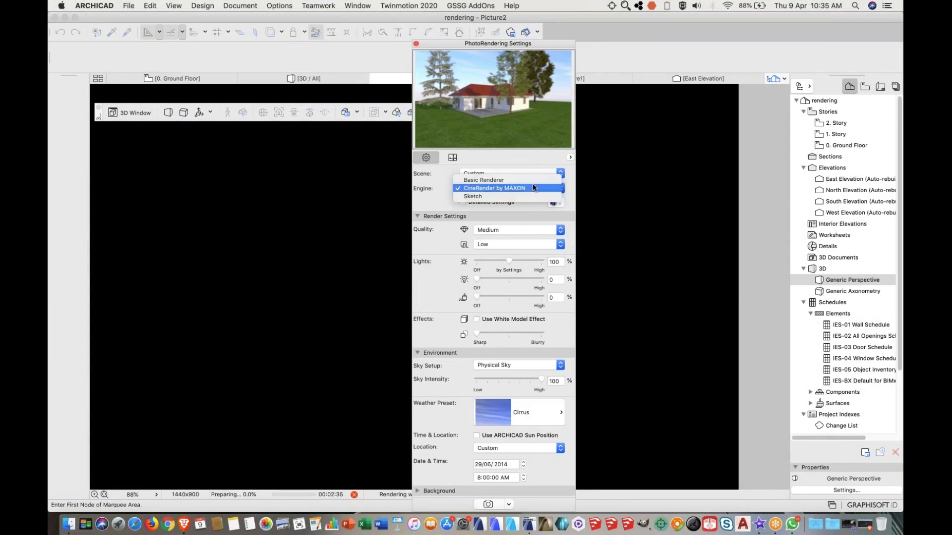
pyautogui.click(533, 188)
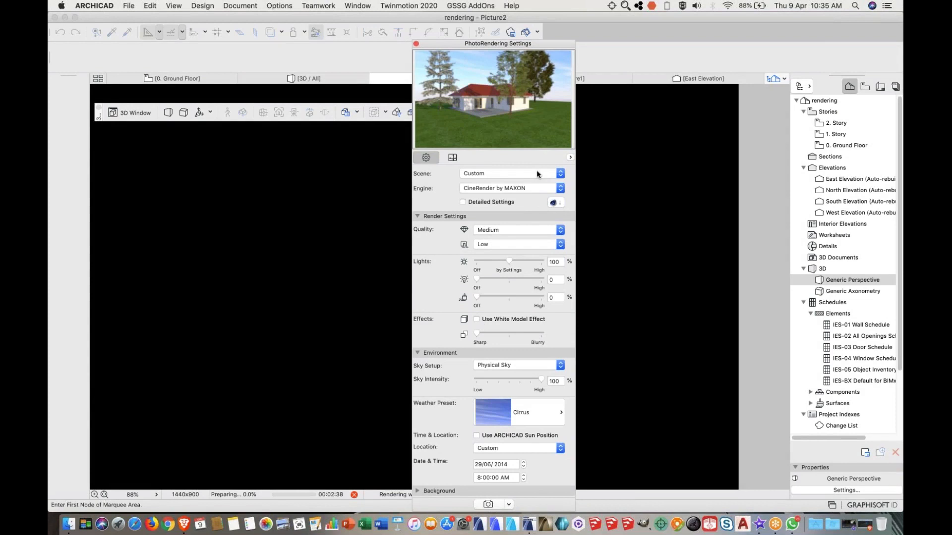
pyautogui.click(536, 170)
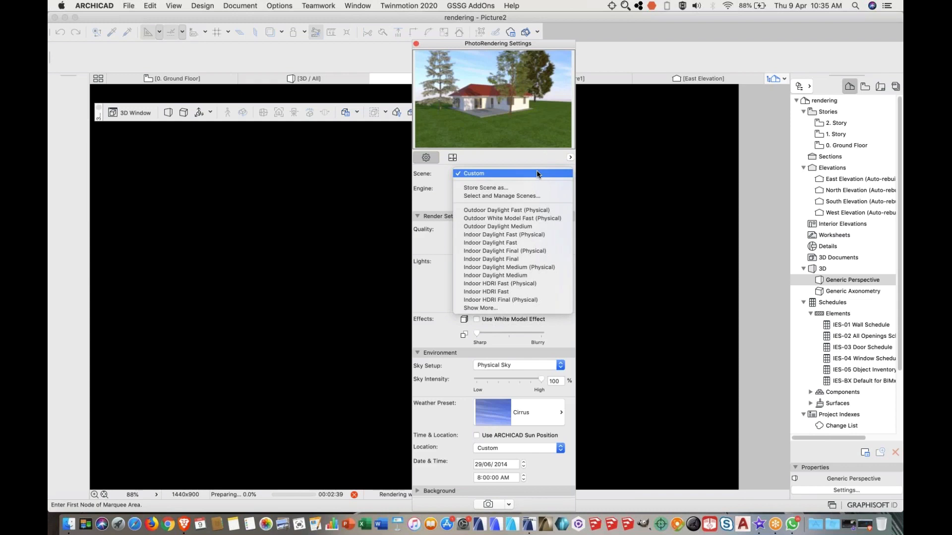
pyautogui.click(536, 172)
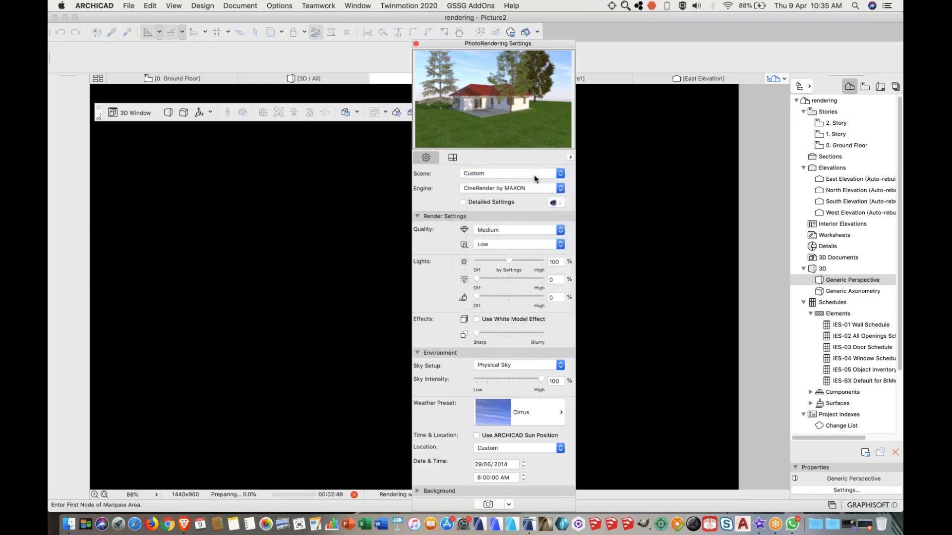
# - Browse the indoor and outdoor presets in Select and Manage Scenes, and cancel without choosing a scene
pyautogui.click(535, 175)
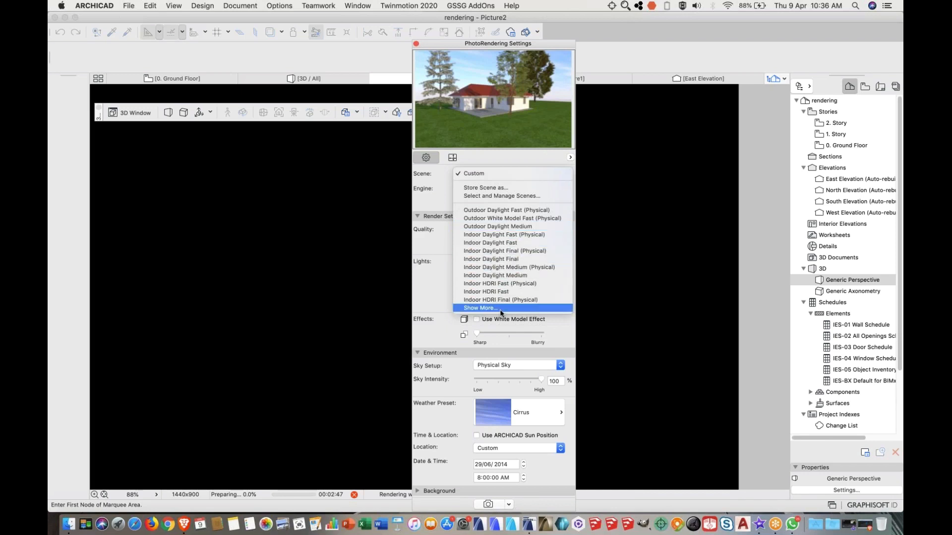
pyautogui.click(518, 195)
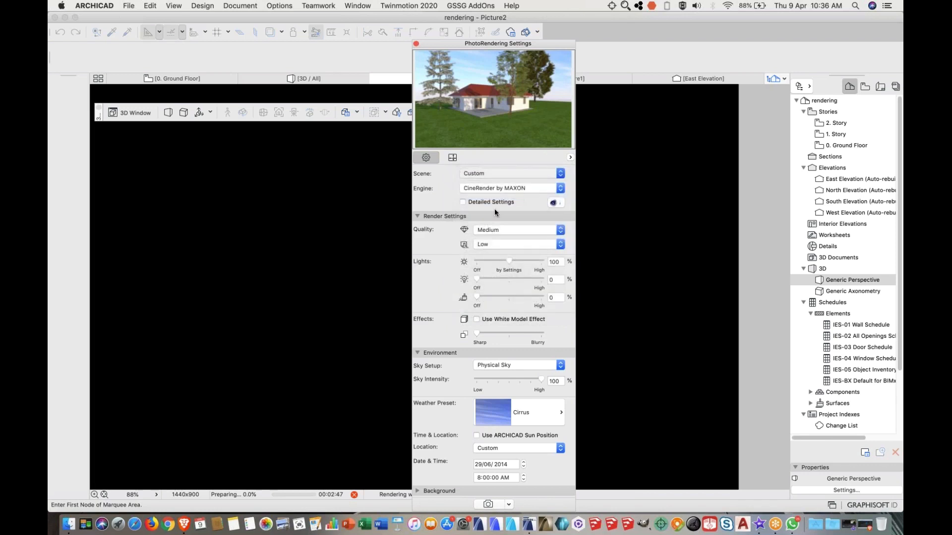
pyautogui.moveTo(433, 133); pyautogui.dragTo(266, 155)
pyautogui.moveTo(356, 175); pyautogui.dragTo(357, 191)
pyautogui.moveTo(304, 316); pyautogui.dragTo(305, 390)
pyautogui.moveTo(358, 211); pyautogui.dragTo(360, 227)
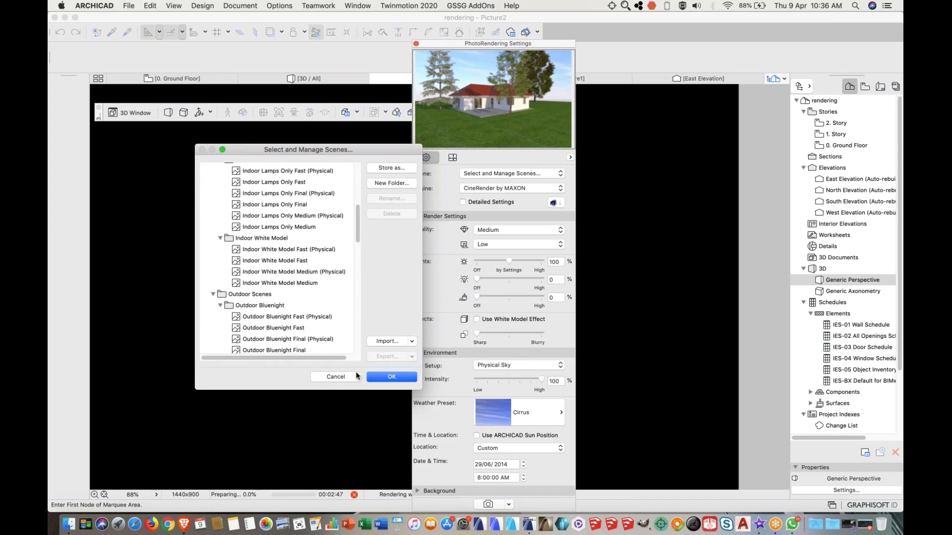
pyautogui.moveTo(359, 230); pyautogui.dragTo(355, 258)
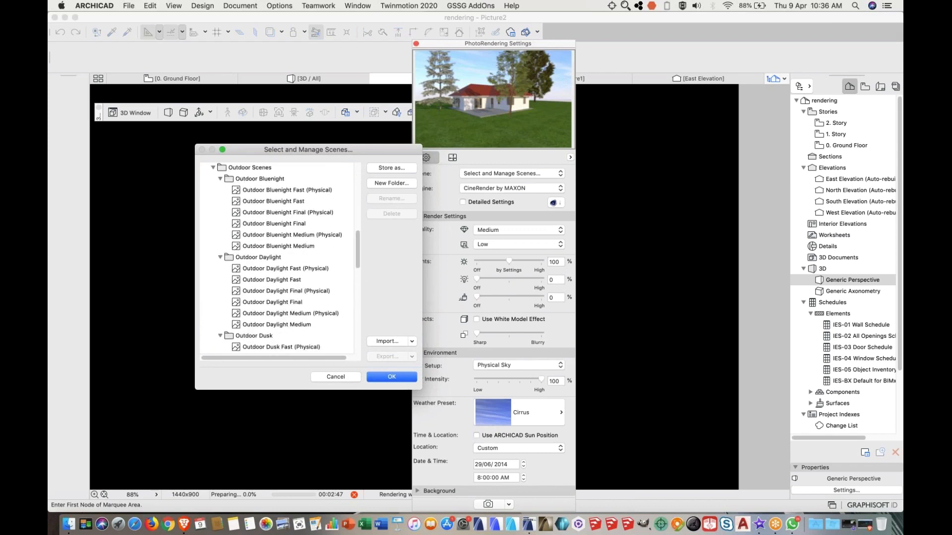
pyautogui.click(336, 378)
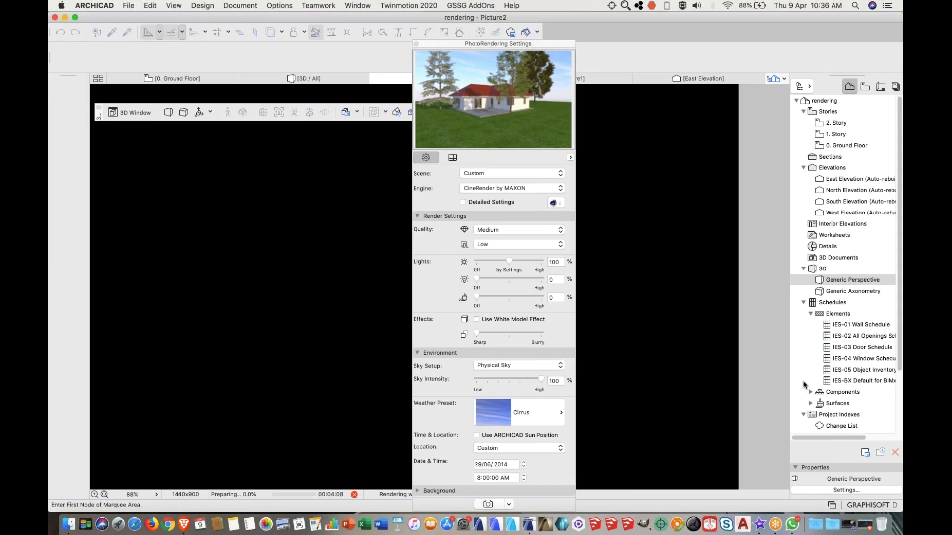
# - Set the 3D style of the house perspective to Simple Shading with Shadows
pyautogui.press('super+Tab')
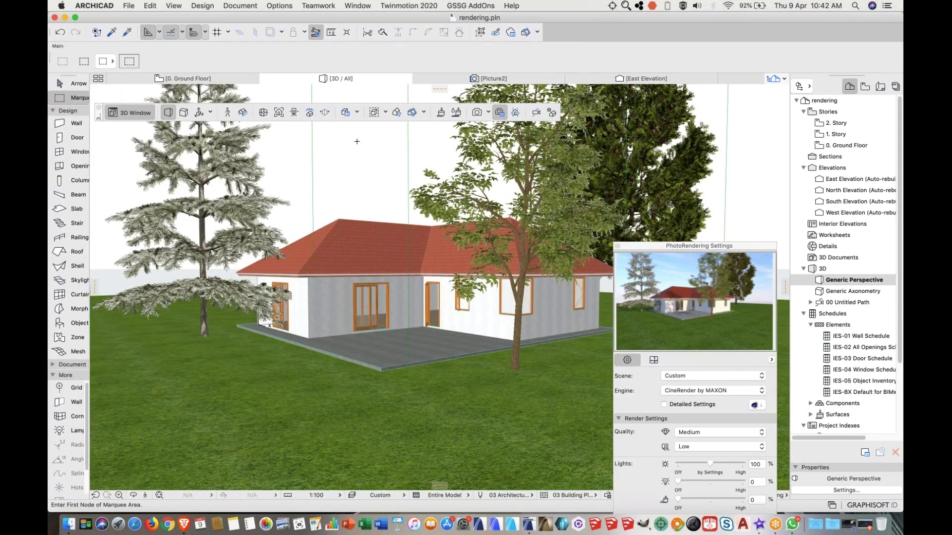
pyautogui.rightClick(357, 142)
pyautogui.moveTo(427, 149)
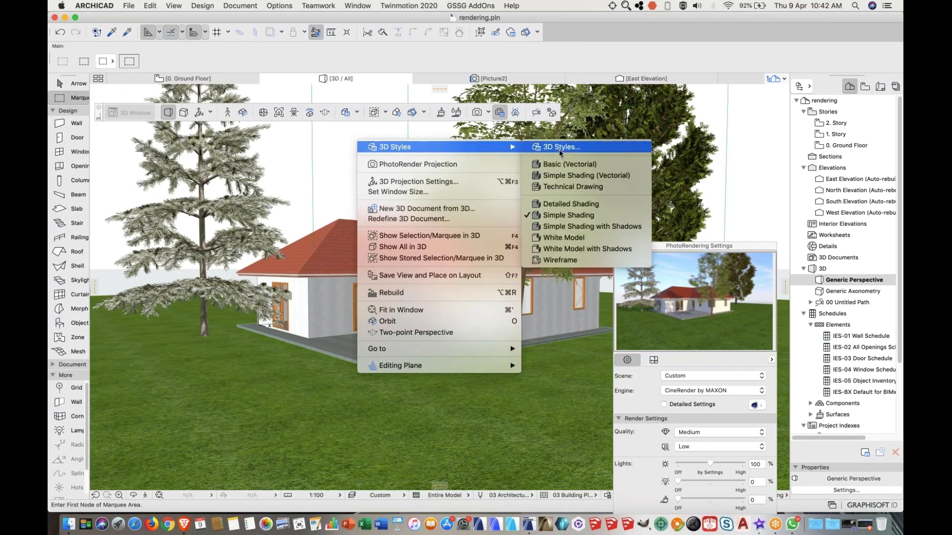
pyautogui.click(336, 136)
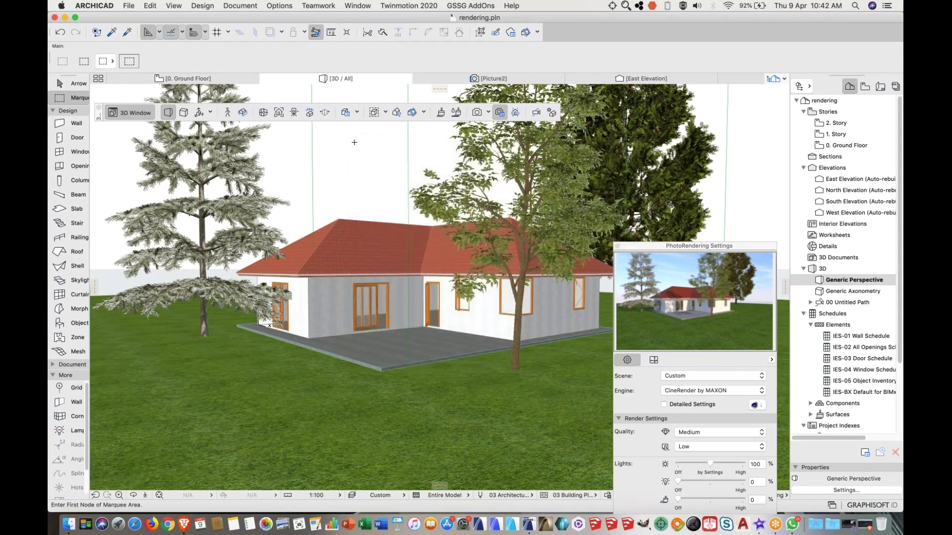
pyautogui.rightClick(354, 142)
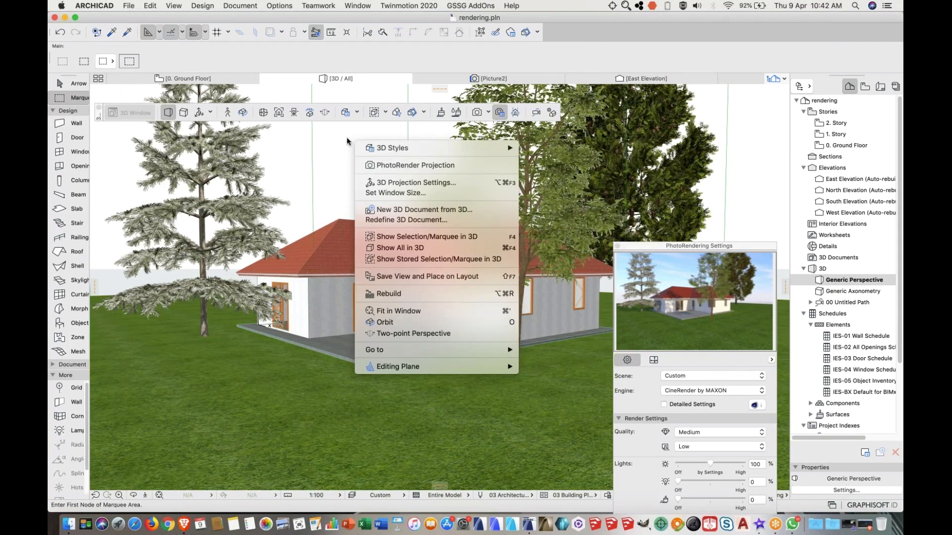
pyautogui.moveTo(432, 154)
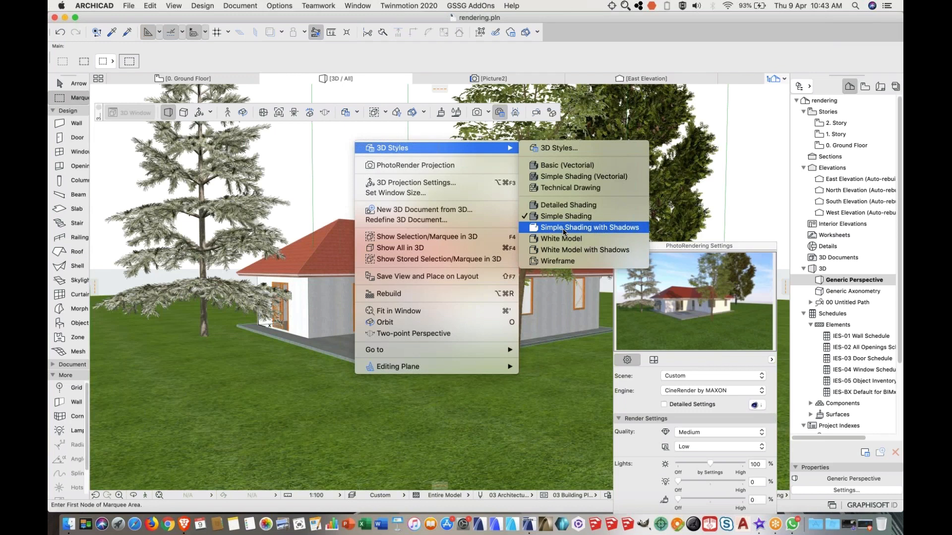
pyautogui.click(563, 227)
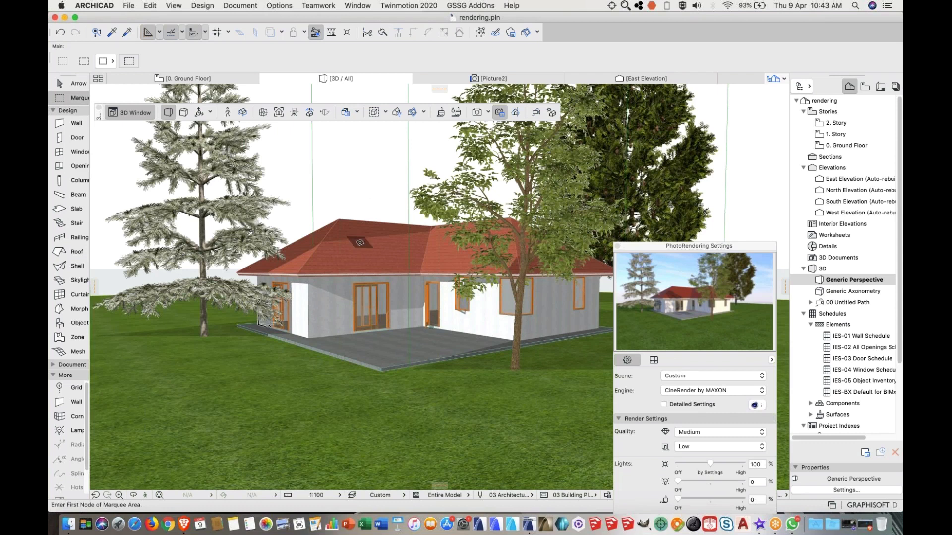
pyautogui.rightClick(359, 175)
pyautogui.moveTo(478, 184)
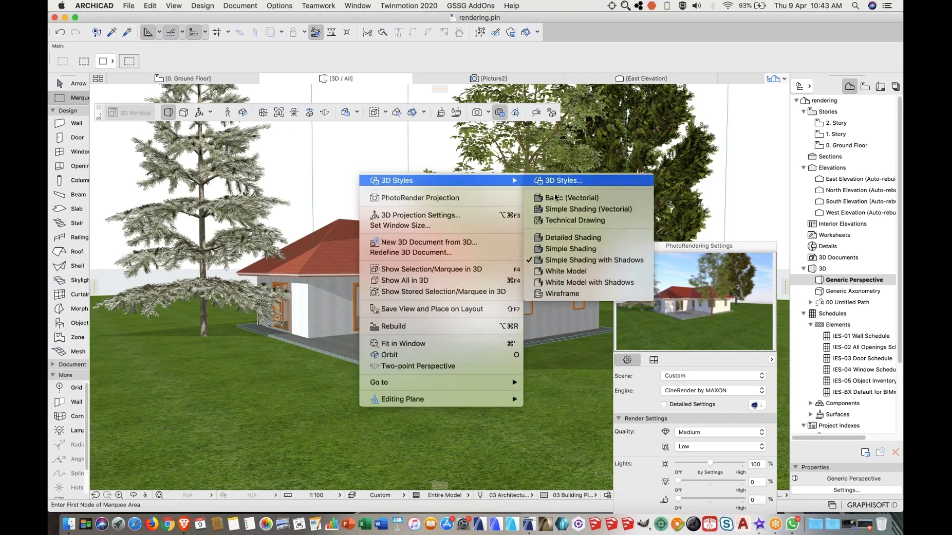
pyautogui.click(592, 261)
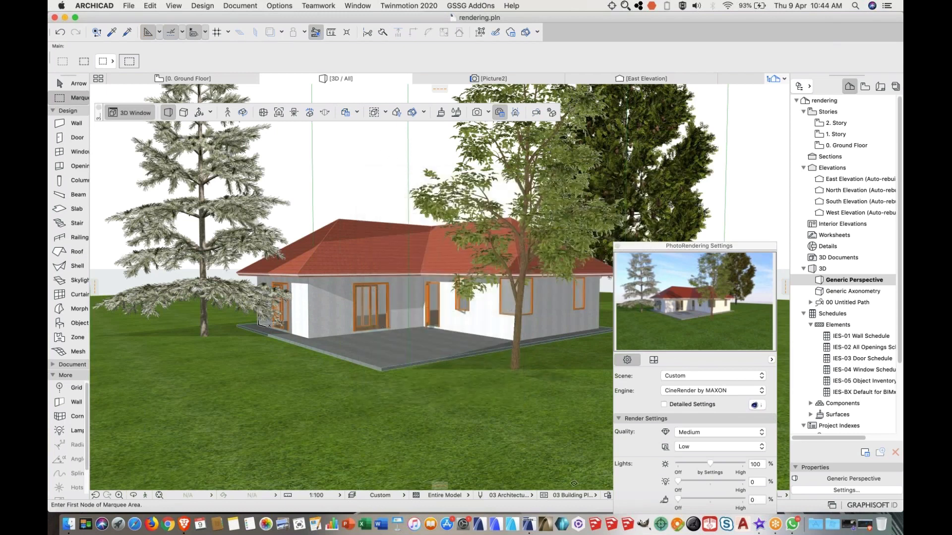
# - Switch the pen set of the 3D view to 10 Grayscale
pyautogui.click(513, 496)
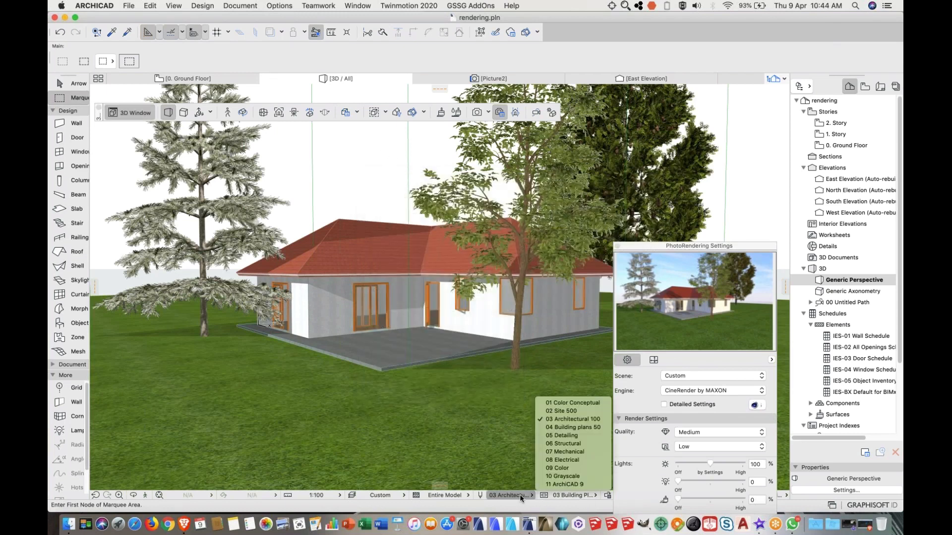
pyautogui.click(566, 477)
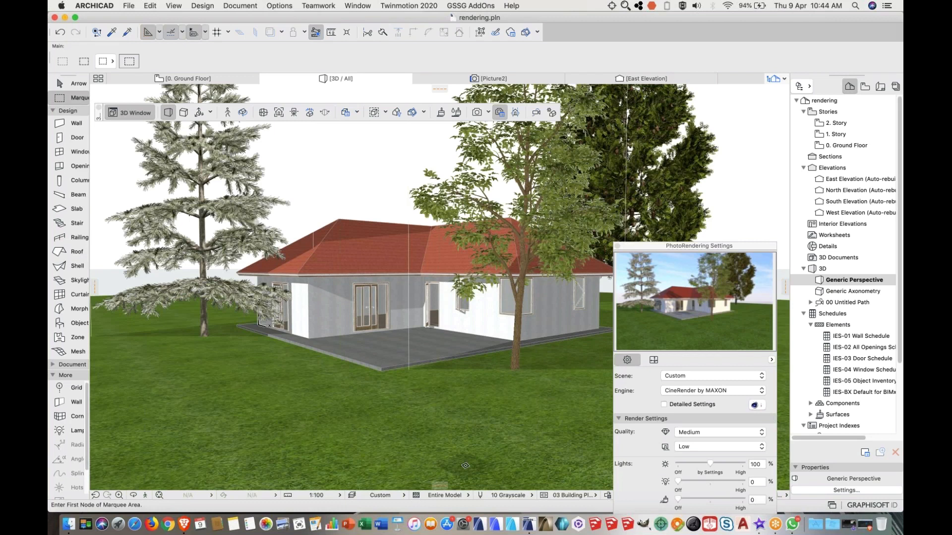
pyautogui.rightClick(415, 263)
pyautogui.click(366, 161)
# - Start creating a sun study and move its settings dialog over the middle of the house
pyautogui.click(235, 5)
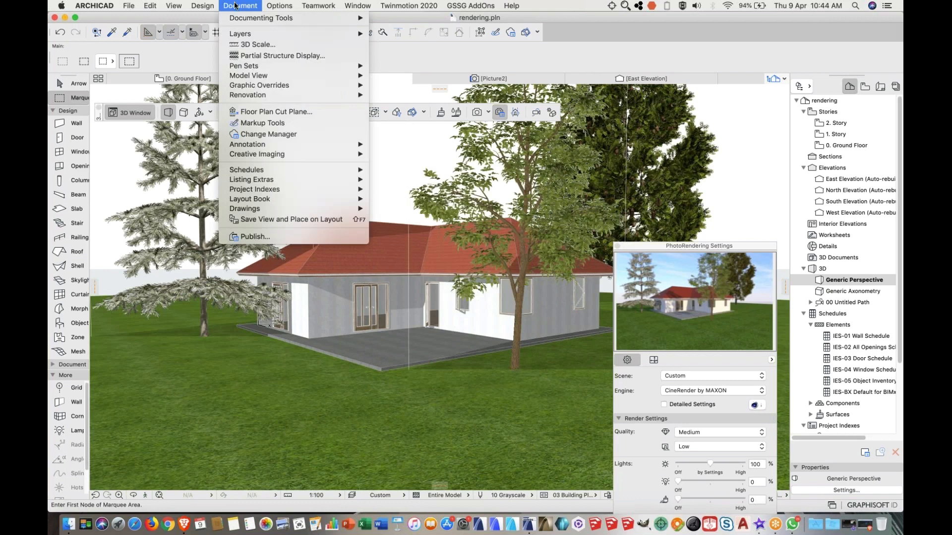
pyautogui.moveTo(276, 157)
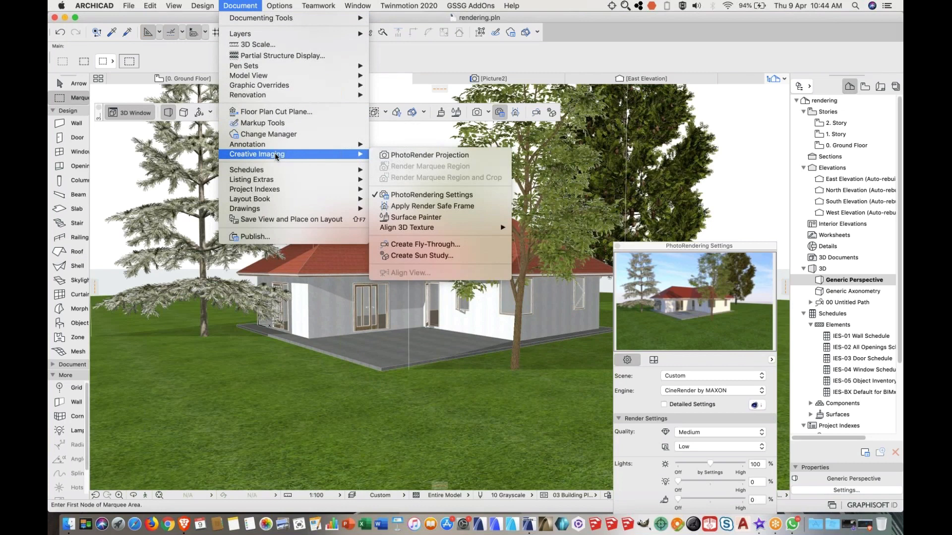
pyautogui.click(420, 255)
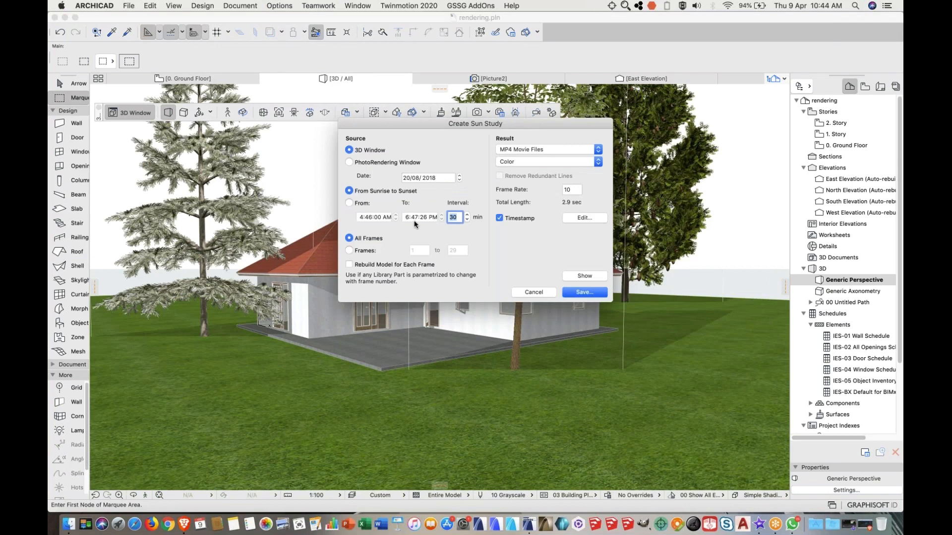
pyautogui.moveTo(451, 127); pyautogui.dragTo(401, 164)
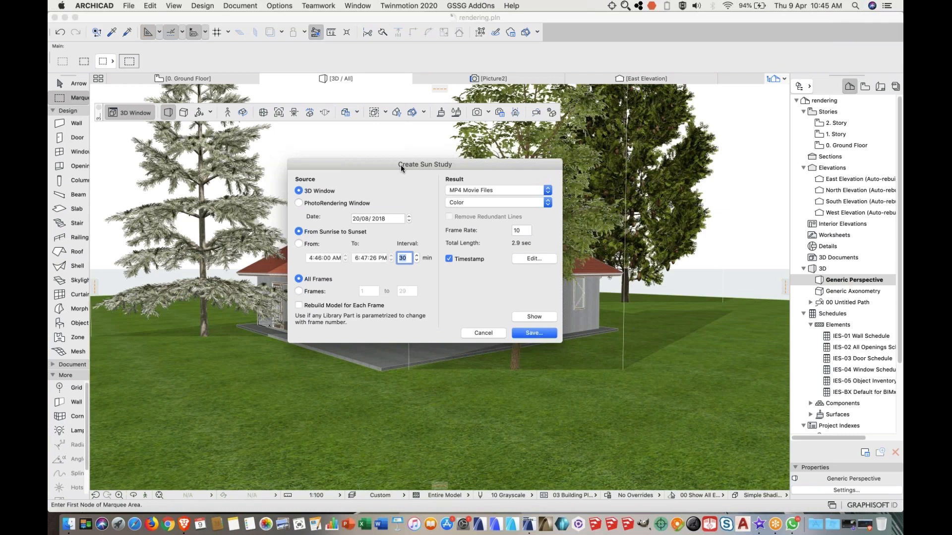
# - Cancel the sun study setup and check the PhotoRendering settings
pyautogui.click(481, 333)
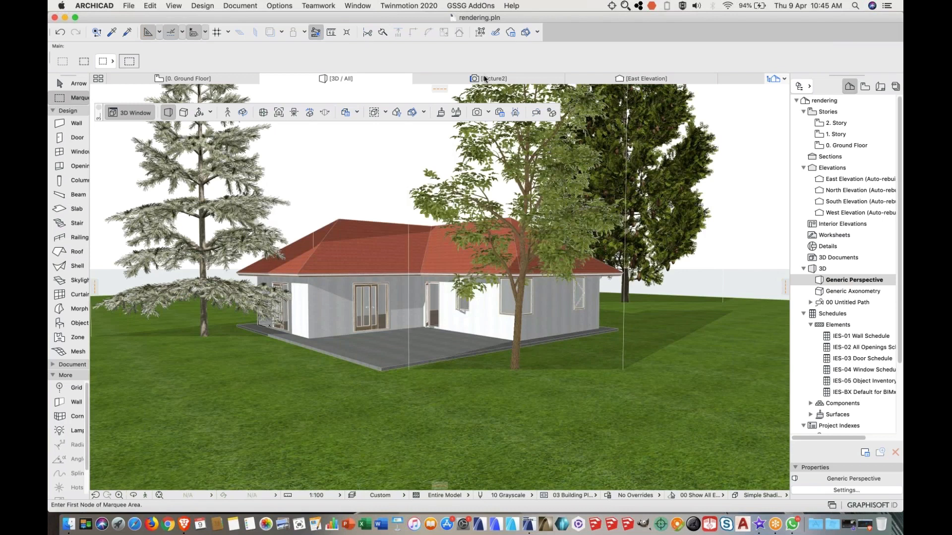
pyautogui.click(500, 112)
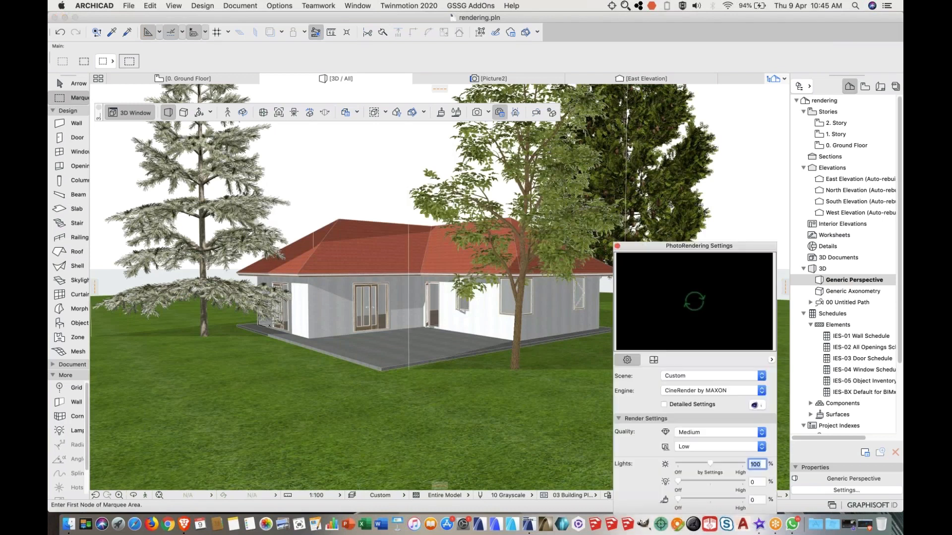
pyautogui.click(489, 78)
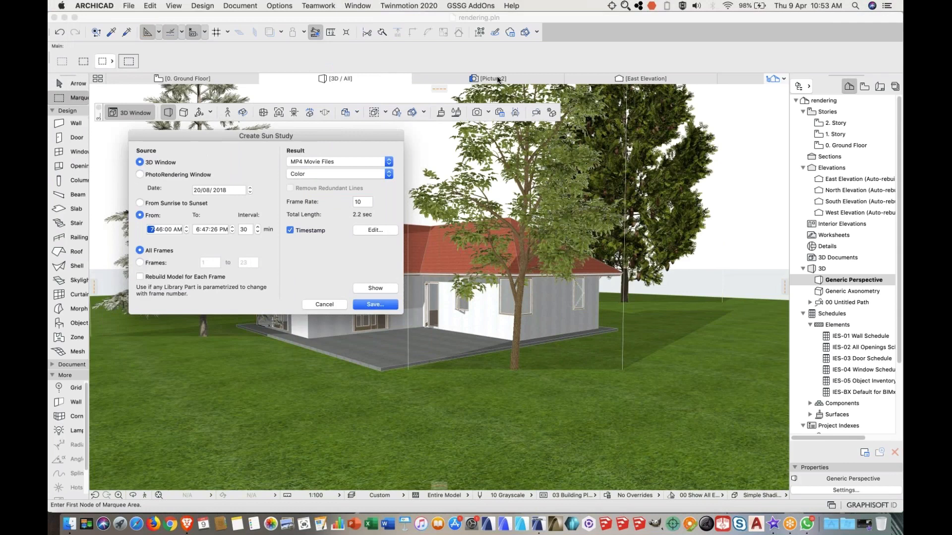
pyautogui.click(331, 304)
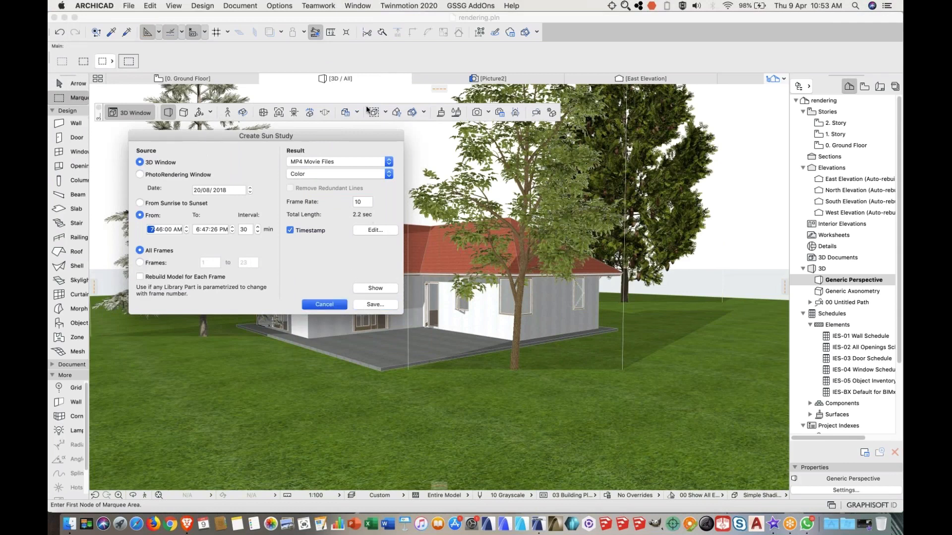
pyautogui.click(325, 305)
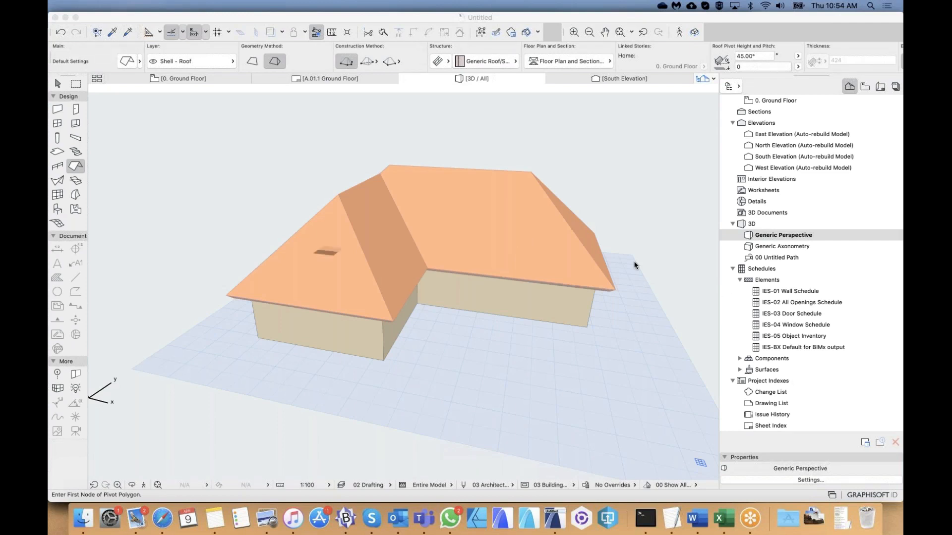
# - Open the Ground Floor plan and activate the Camera tool, with the Camera Settings palette moved clear of the house
pyautogui.click(532, 144)
pyautogui.click(57, 83)
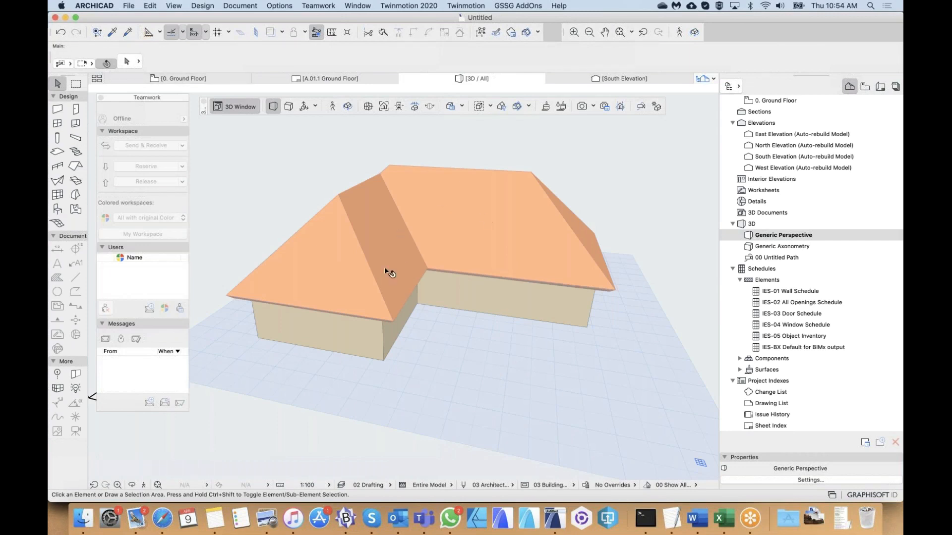
pyautogui.click(193, 77)
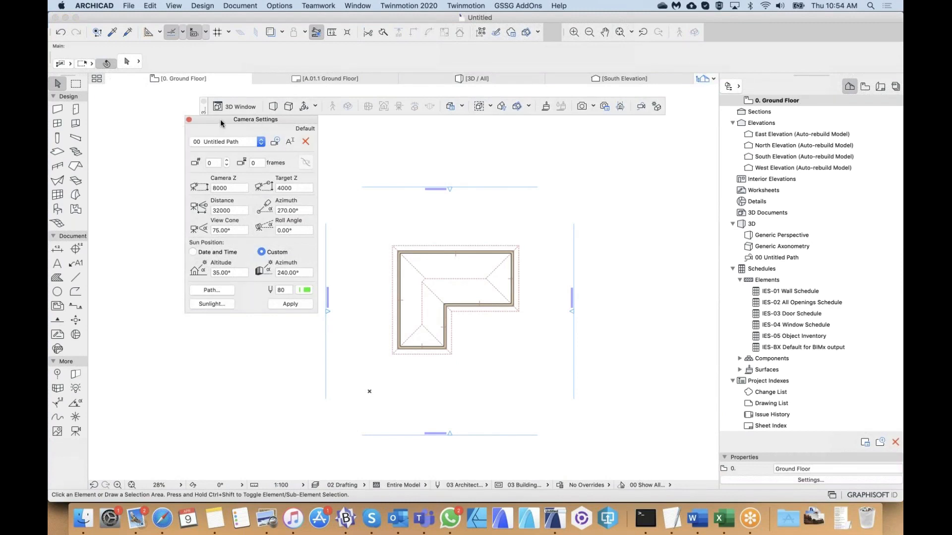
pyautogui.moveTo(218, 123); pyautogui.dragTo(155, 154)
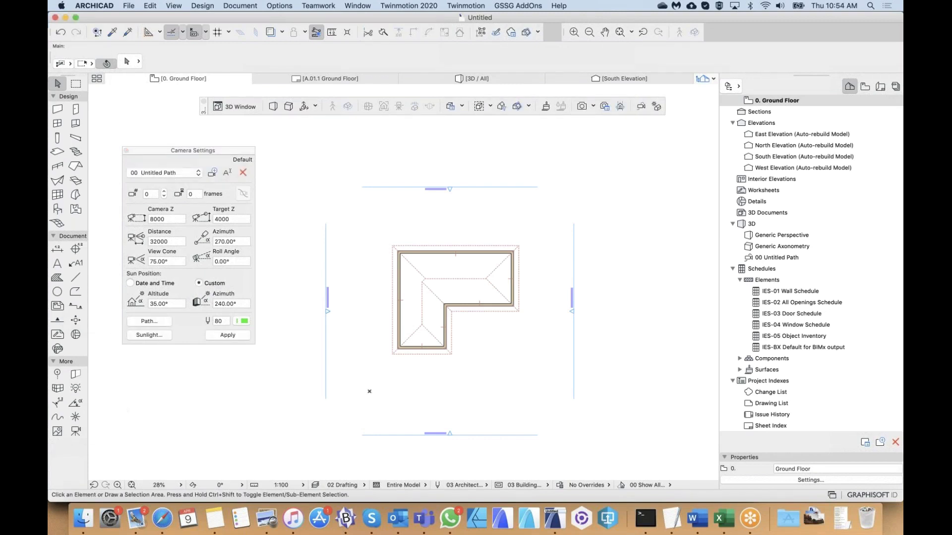
pyautogui.click(75, 432)
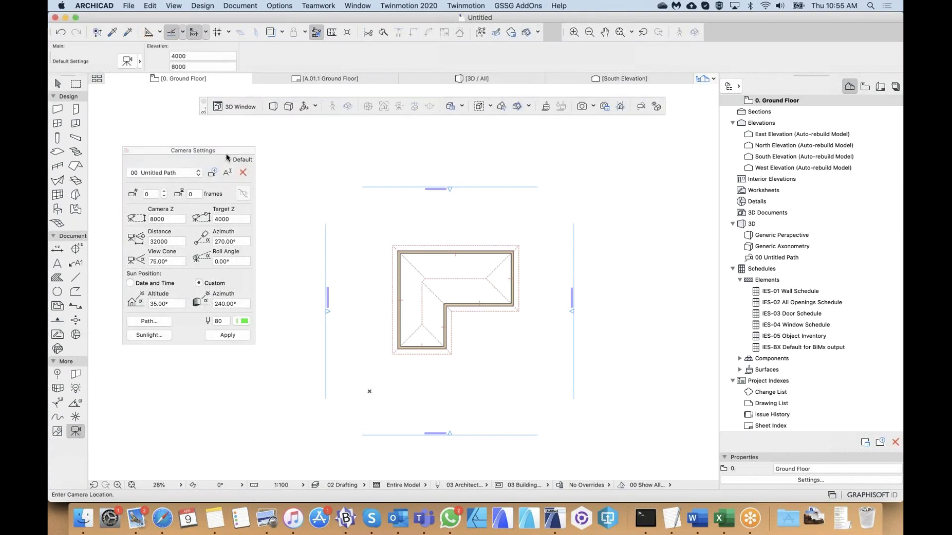
pyautogui.moveTo(223, 150); pyautogui.dragTo(236, 145)
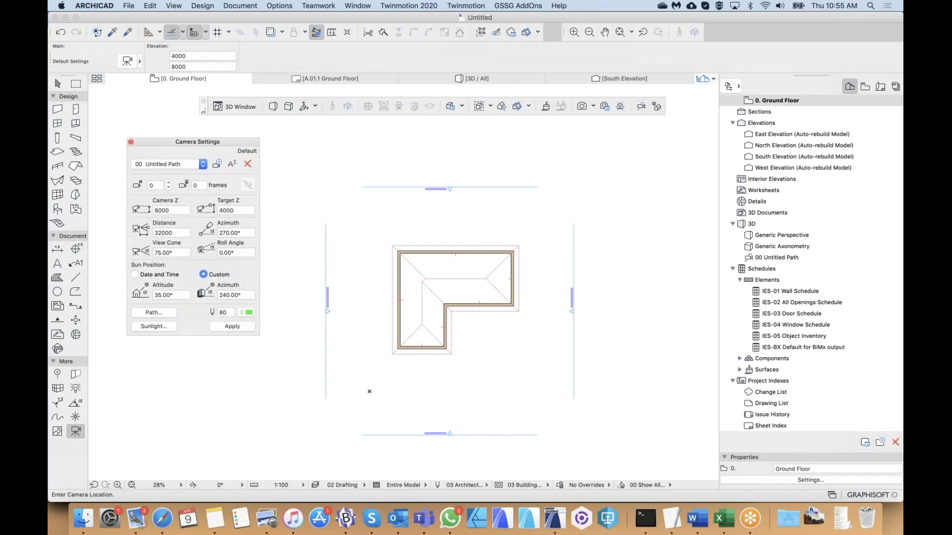
pyautogui.moveTo(212, 141); pyautogui.dragTo(212, 136)
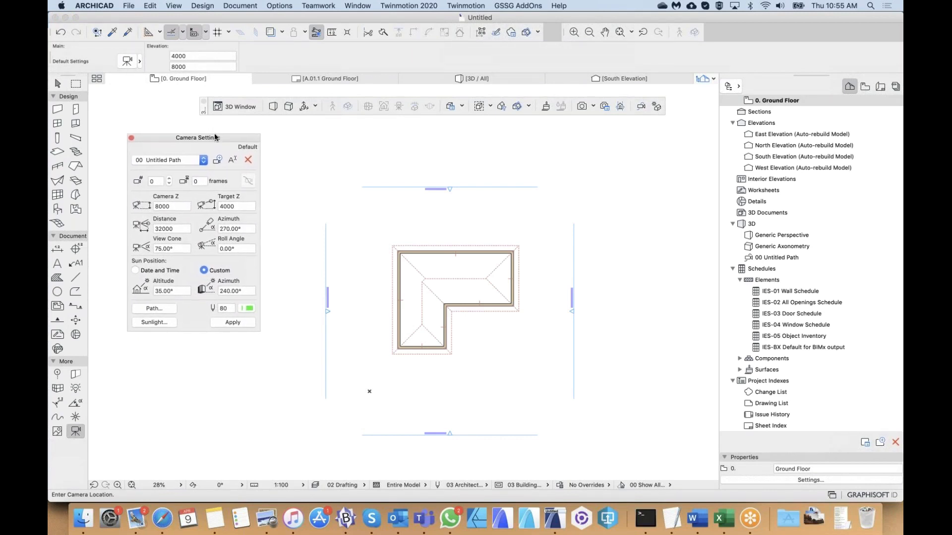
# - Remove the existing Untitled Path camera path from the project
pyautogui.click(177, 160)
pyautogui.click(181, 150)
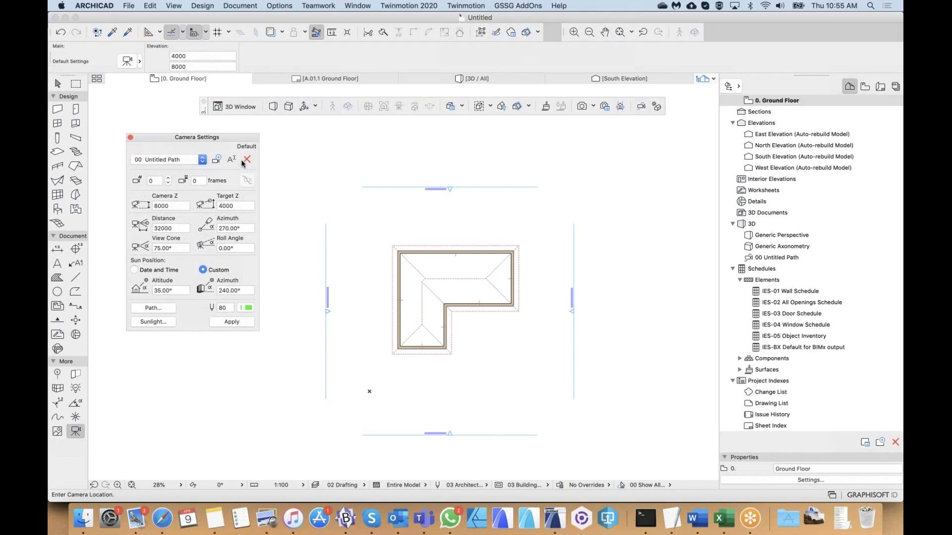
pyautogui.click(247, 159)
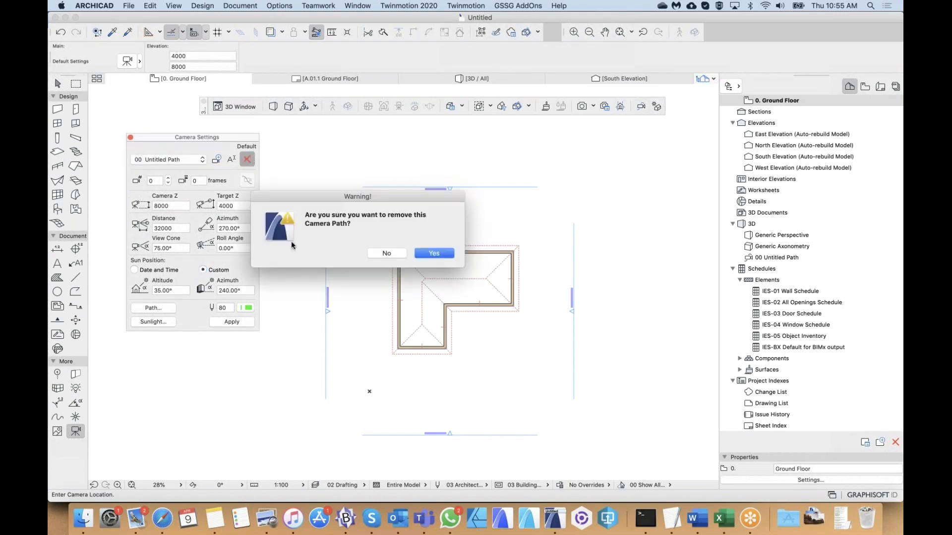
pyautogui.click(434, 254)
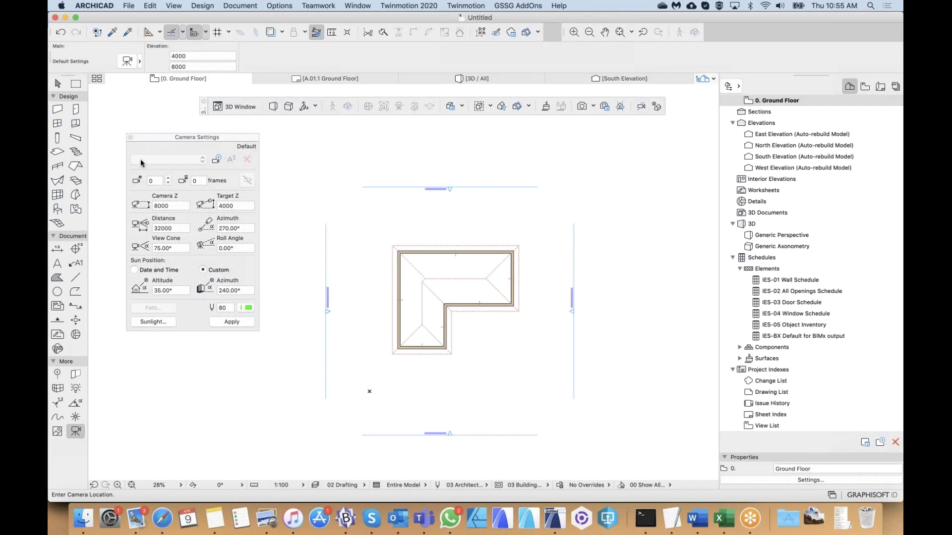
# - Create a new camera path named Outside
pyautogui.click(183, 159)
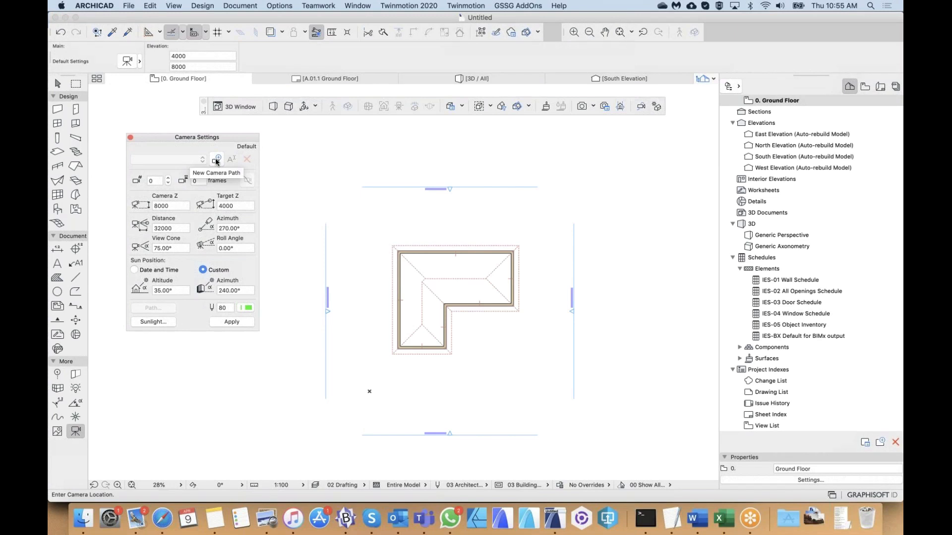
pyautogui.click(216, 161)
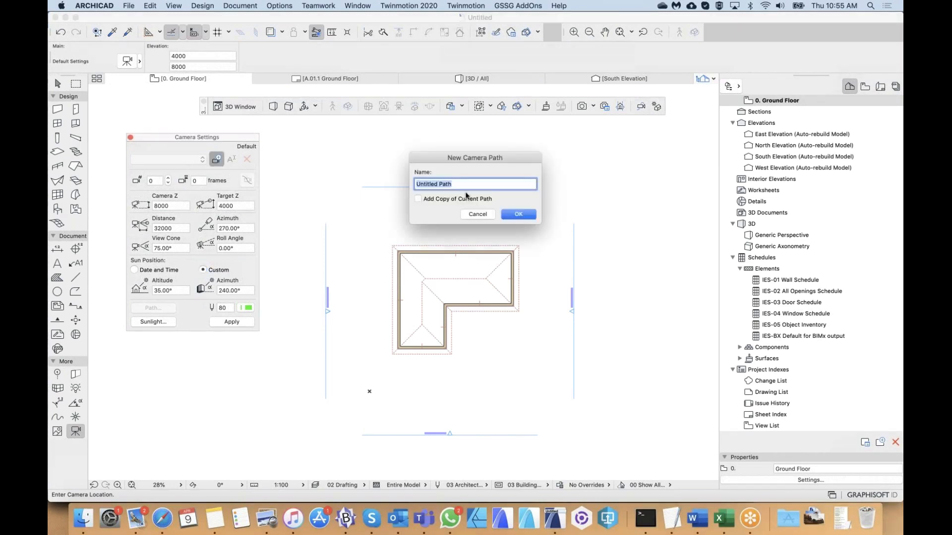
pyautogui.moveTo(476, 161); pyautogui.dragTo(467, 161)
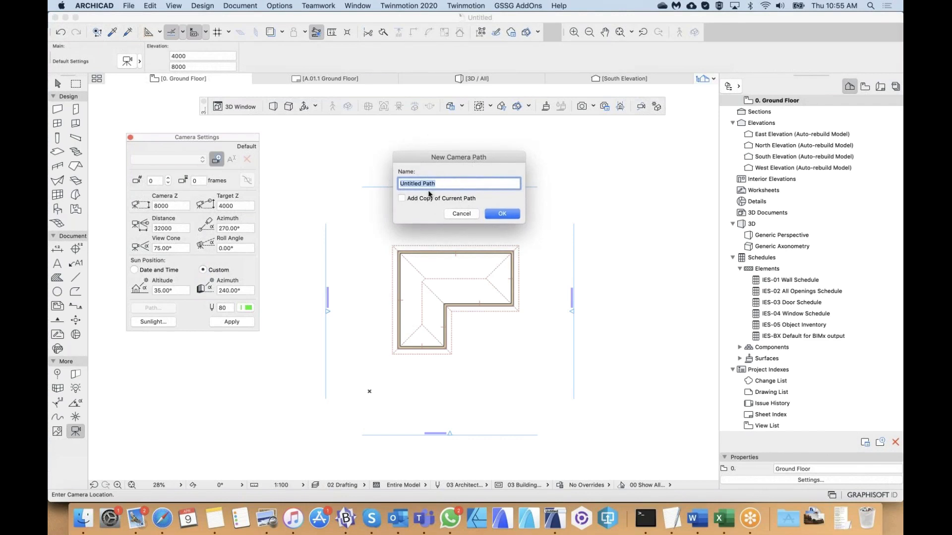
pyautogui.write('Outside')
pyautogui.click(503, 214)
pyautogui.click(507, 214)
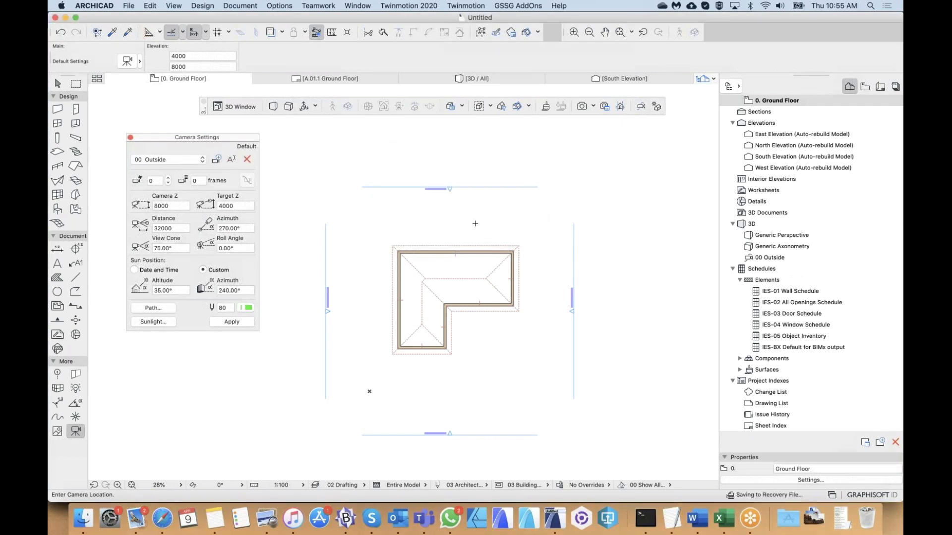
# - Place a camera on the Outside path below the house's lower-left corner, aimed up at that corner about 5760 mm away
pyautogui.scroll(-2, 425, 227)
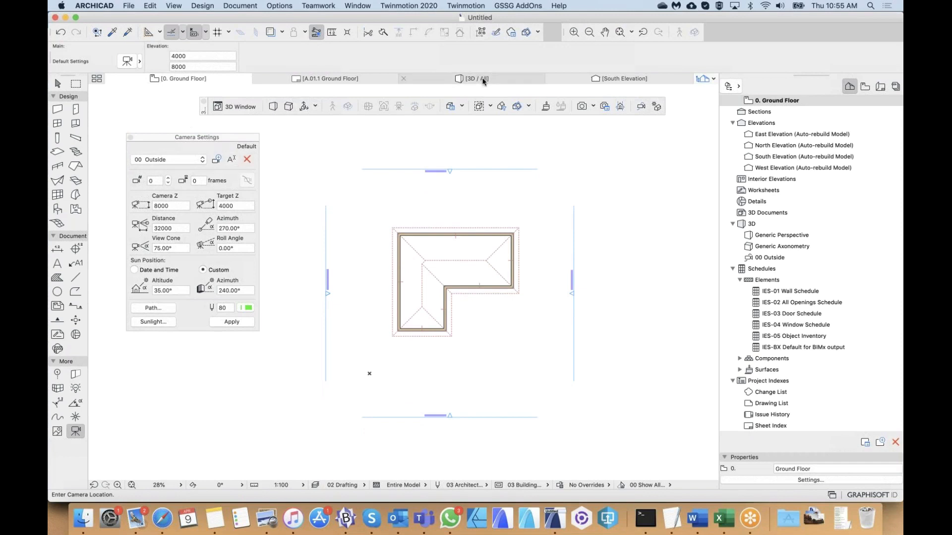
pyautogui.click(750, 16)
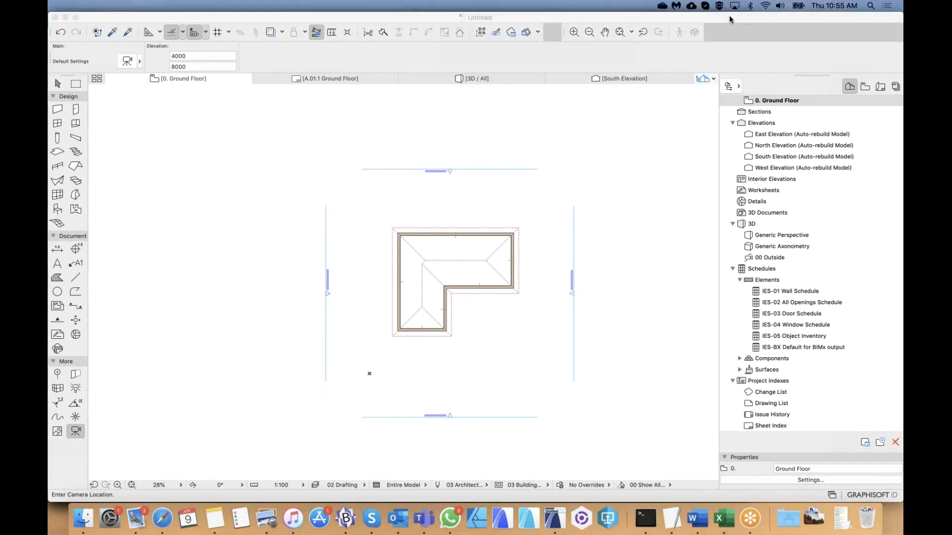
pyautogui.click(375, 236)
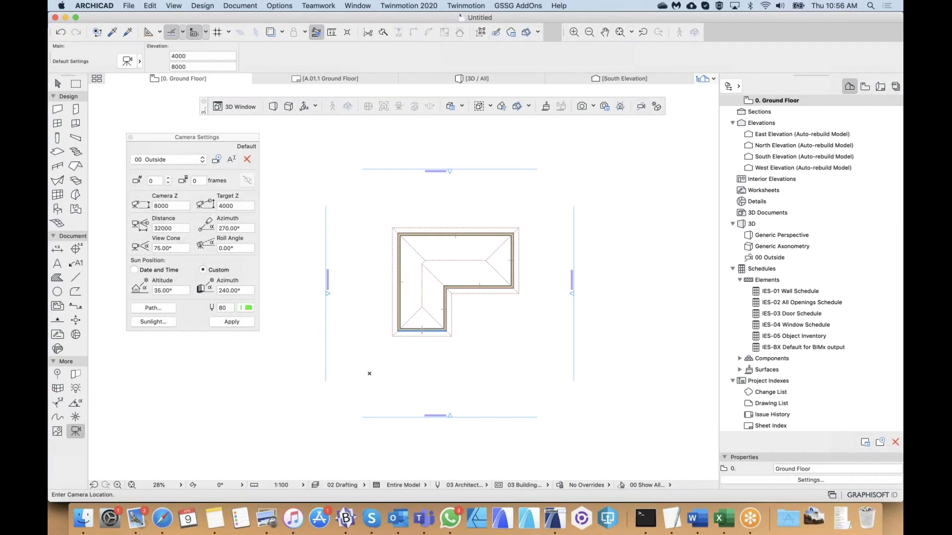
pyautogui.moveTo(213, 138)
pyautogui.mouseDown()
pyautogui.moveTo(197, 143)
pyautogui.moveTo(216, 155)
pyautogui.mouseUp()
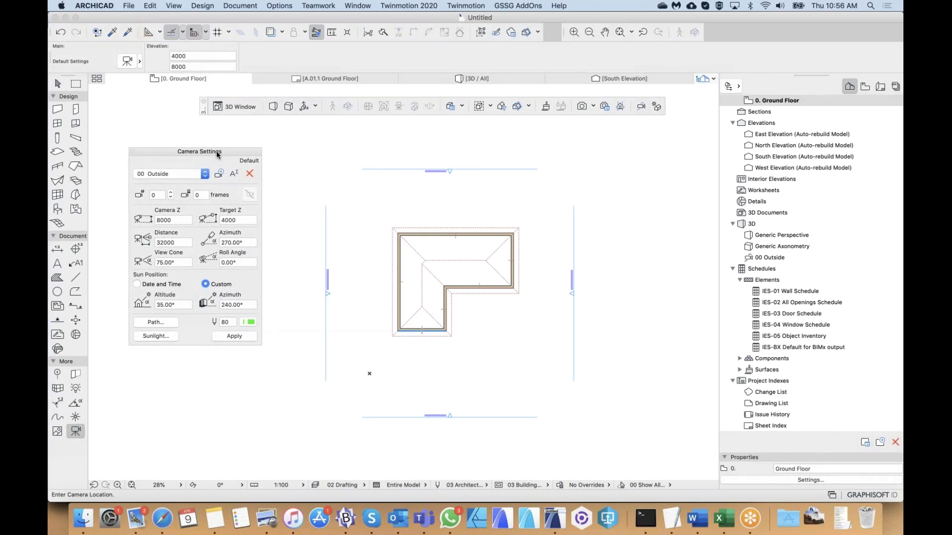
pyautogui.moveTo(231, 149); pyautogui.dragTo(231, 147)
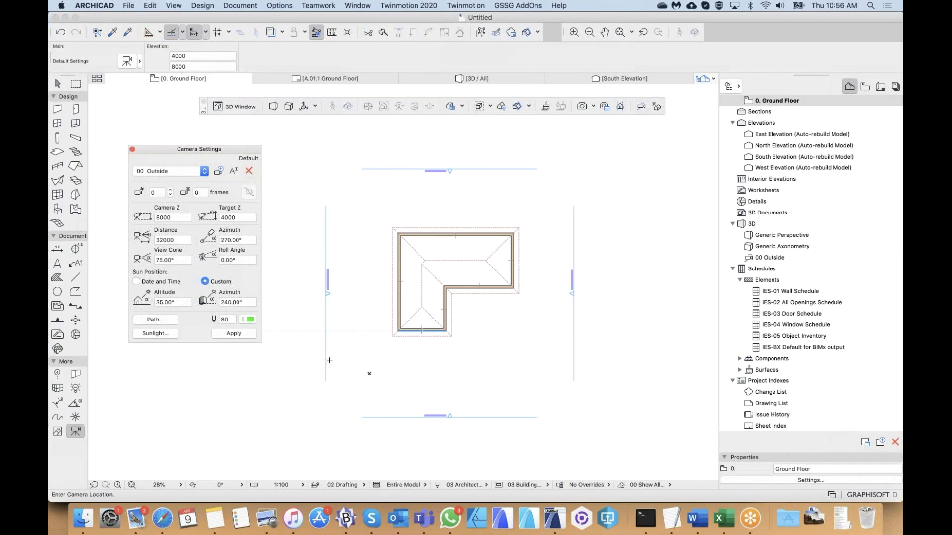
pyautogui.click(385, 387)
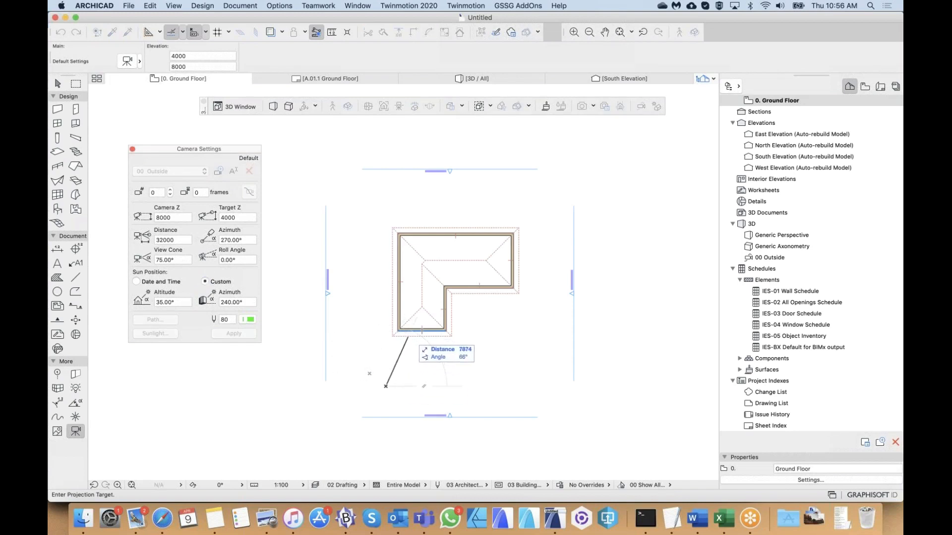
pyautogui.click(402, 348)
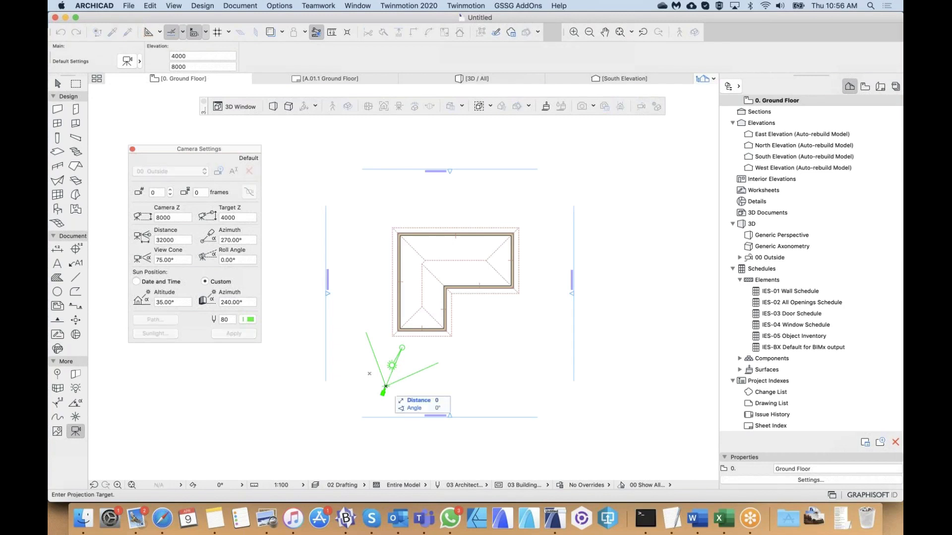
# - Select the placed camera on the plan and examine its height, target and distance settings
pyautogui.click(385, 386)
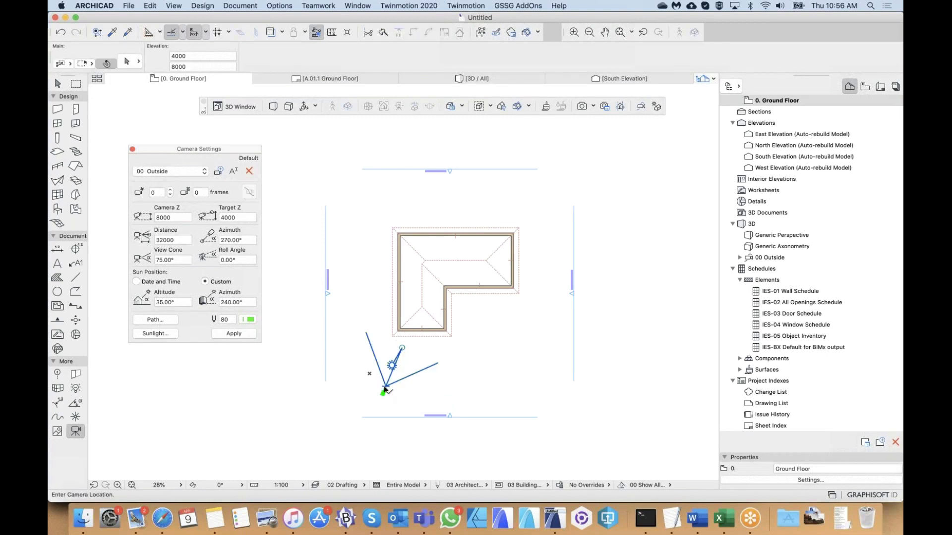
pyautogui.press('shift')
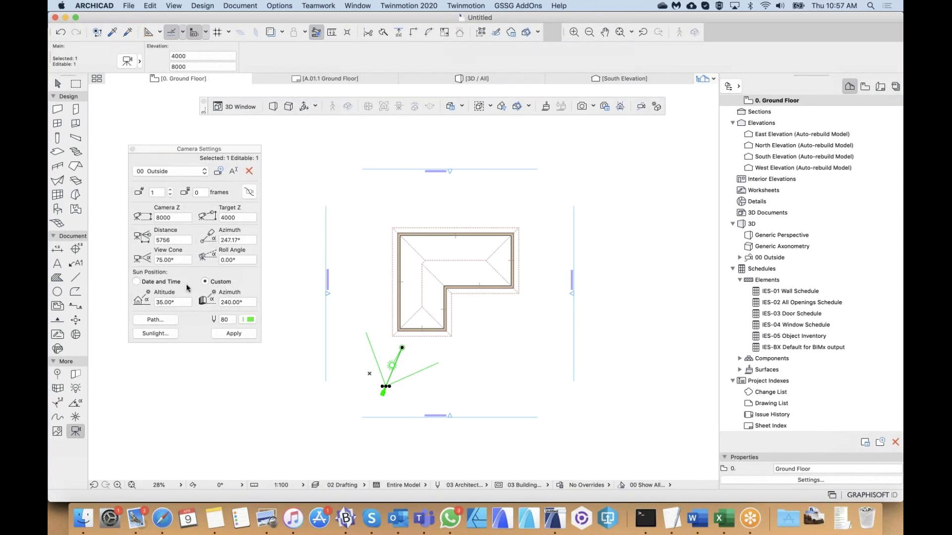
pyautogui.click(202, 231)
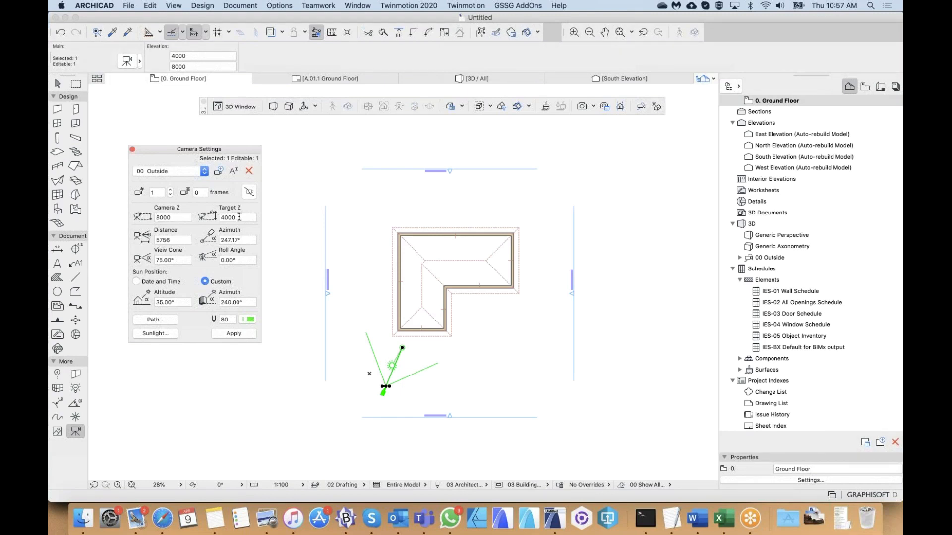
pyautogui.doubleClick(227, 218)
pyautogui.press('Escape')
# - Reselect the camera on the plan and show its view in the 3D window
pyautogui.keyDown('shift'); pyautogui.click(386, 386); pyautogui.keyUp('shift')
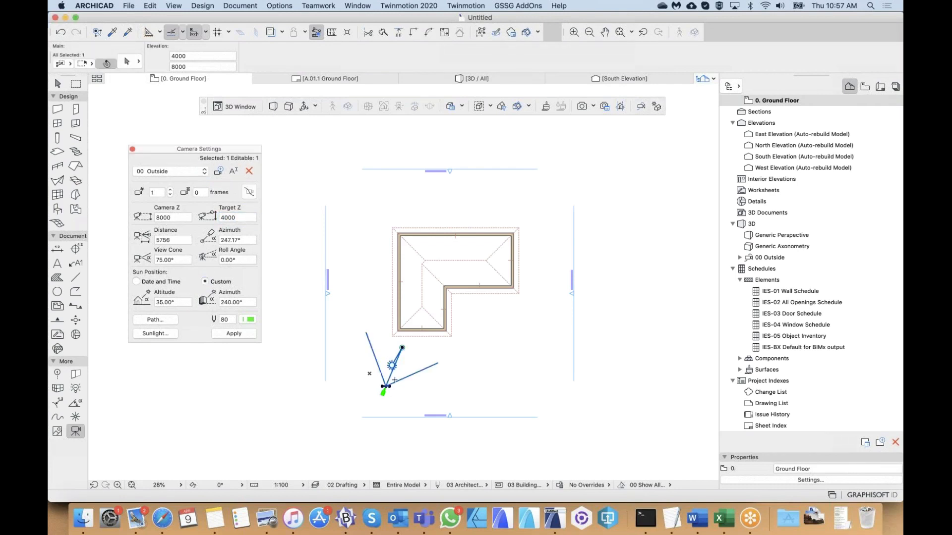
pyautogui.click(394, 378)
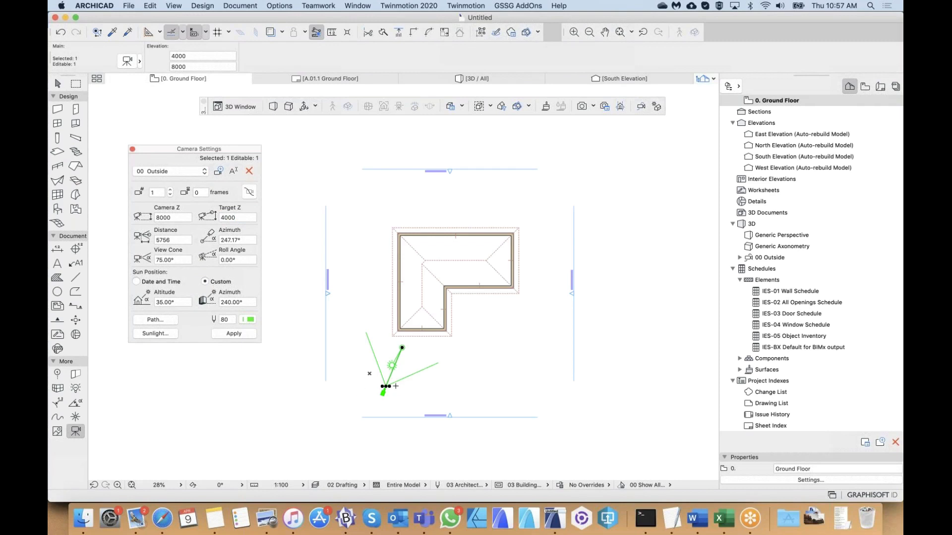
pyautogui.press('F3')
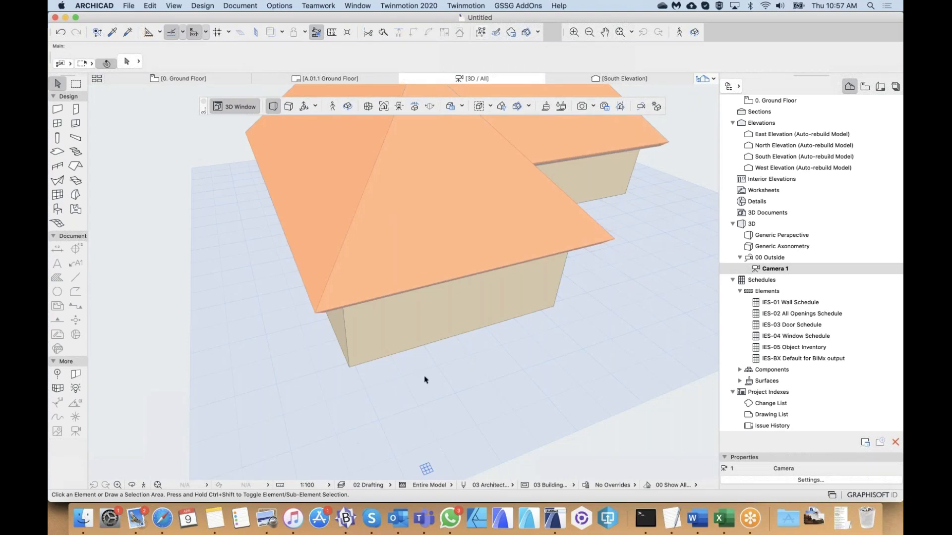
# - Modify Camera 1 of the Outside path to match a lower 3D view that frames the whole house
pyautogui.click(396, 241)
pyautogui.keyDown('shift'); pyautogui.moveTo(450, 229); pyautogui.dragTo(488, 186, button='middle'); pyautogui.keyUp('shift')
pyautogui.click(671, 20)
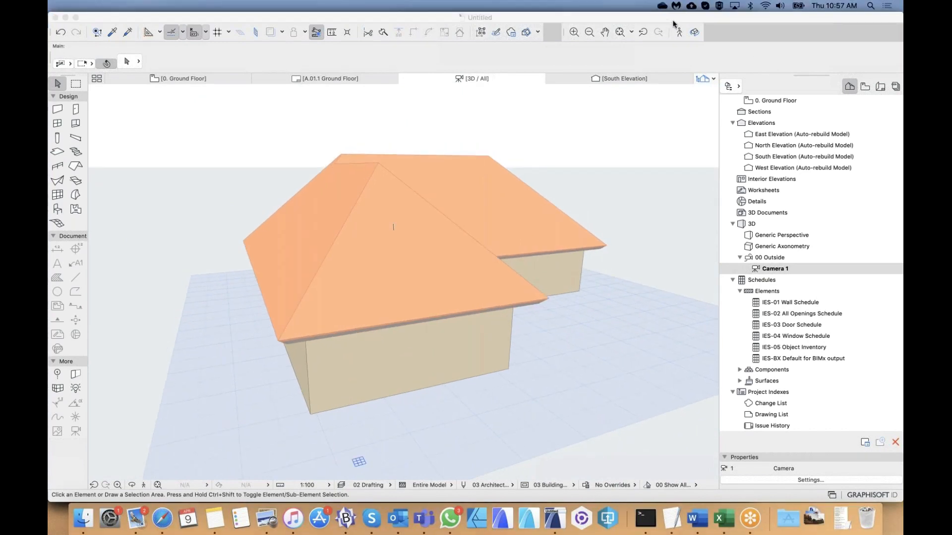
pyautogui.click(849, 85)
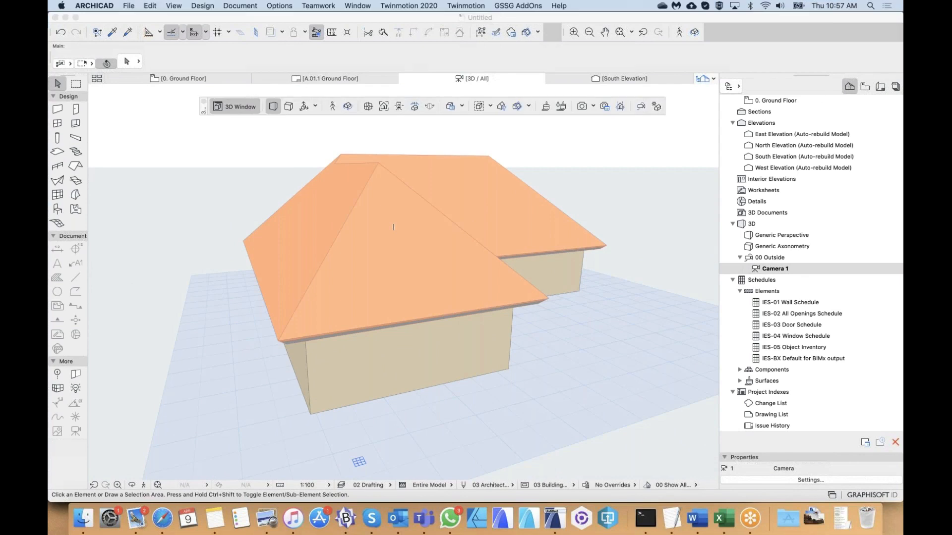
pyautogui.rightClick(773, 272)
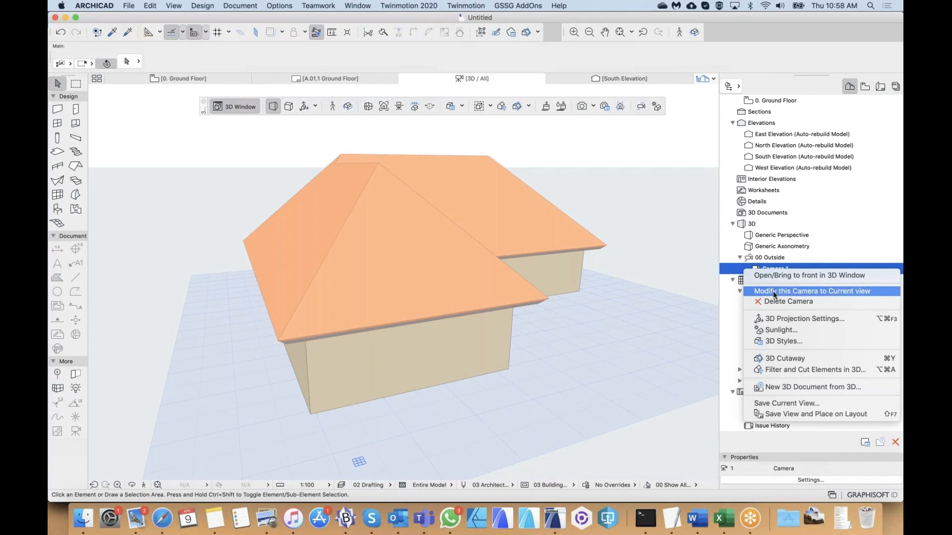
pyautogui.click(828, 291)
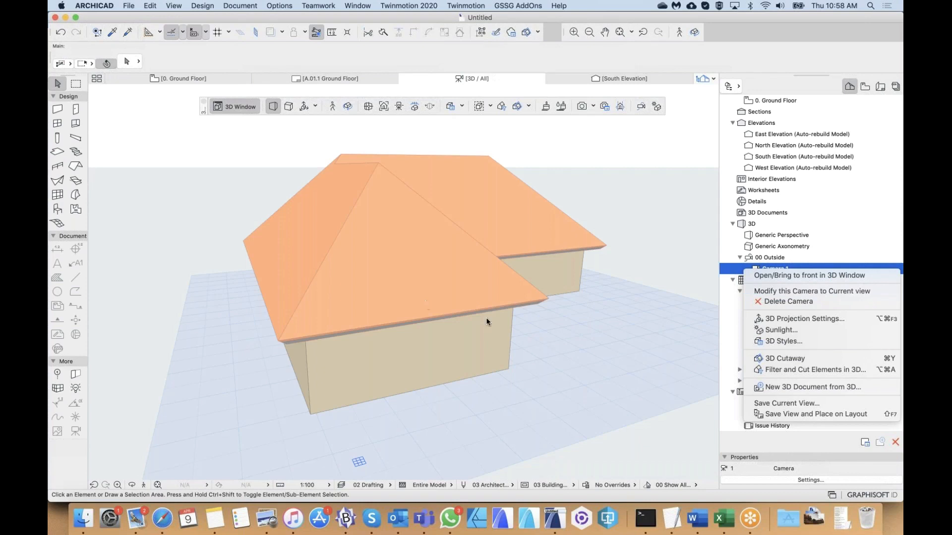
# - Modify Camera 1 of the Outside path to the current 3D view once more
pyautogui.click(791, 275)
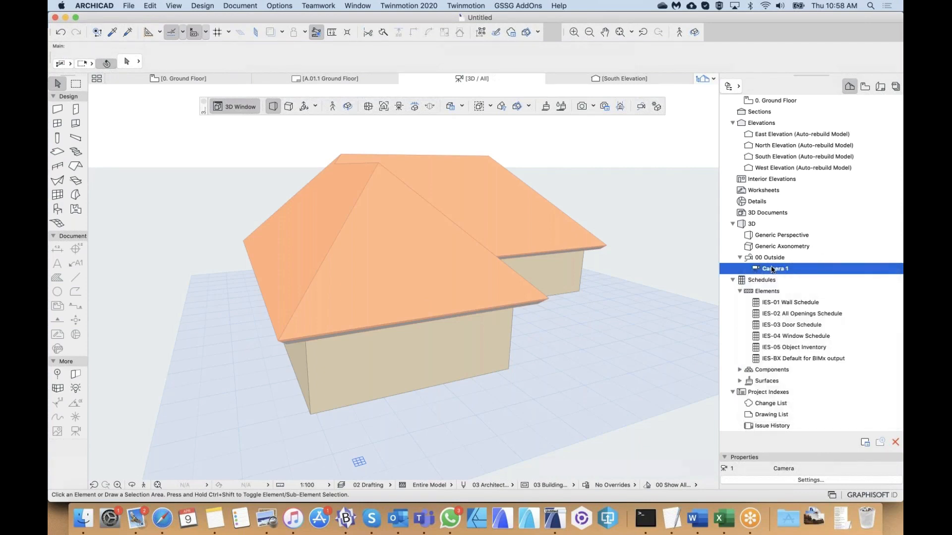
pyautogui.rightClick(772, 270)
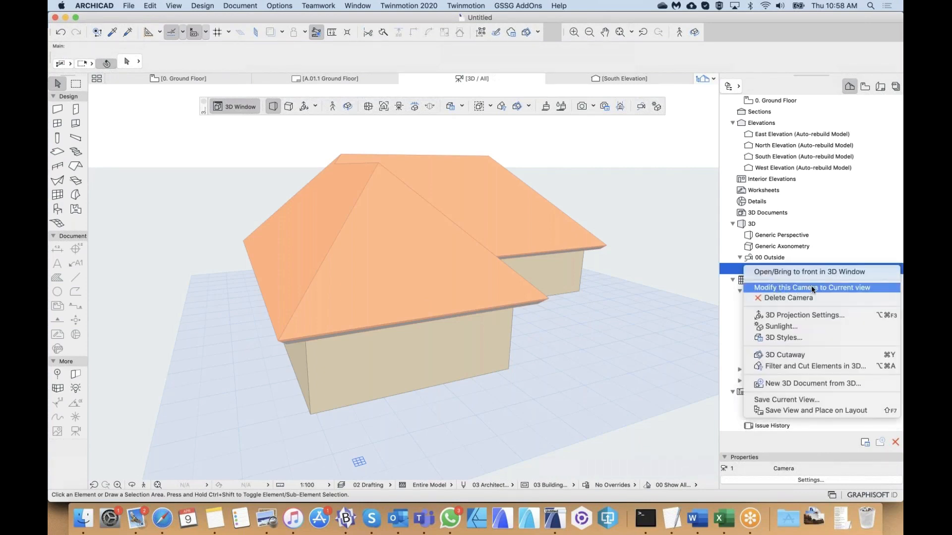
pyautogui.click(845, 290)
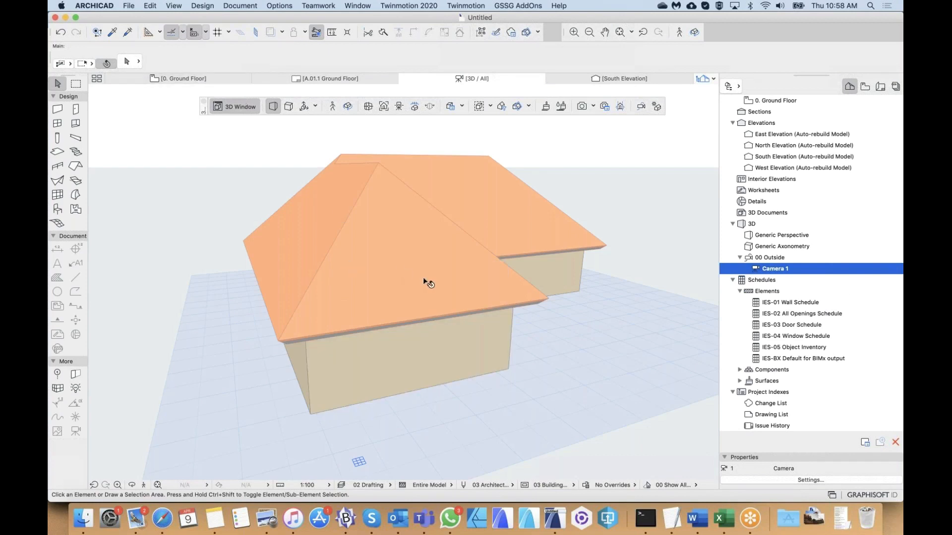
# - Save a 3D view of the house from its south-east side as a second camera on the Outside path and check both camera views
pyautogui.moveTo(423, 278); pyautogui.dragTo(238, 325, button='middle')
pyautogui.keyDown('shift'); pyautogui.moveTo(385, 323); pyautogui.dragTo(407, 304, button='middle'); pyautogui.keyUp('shift')
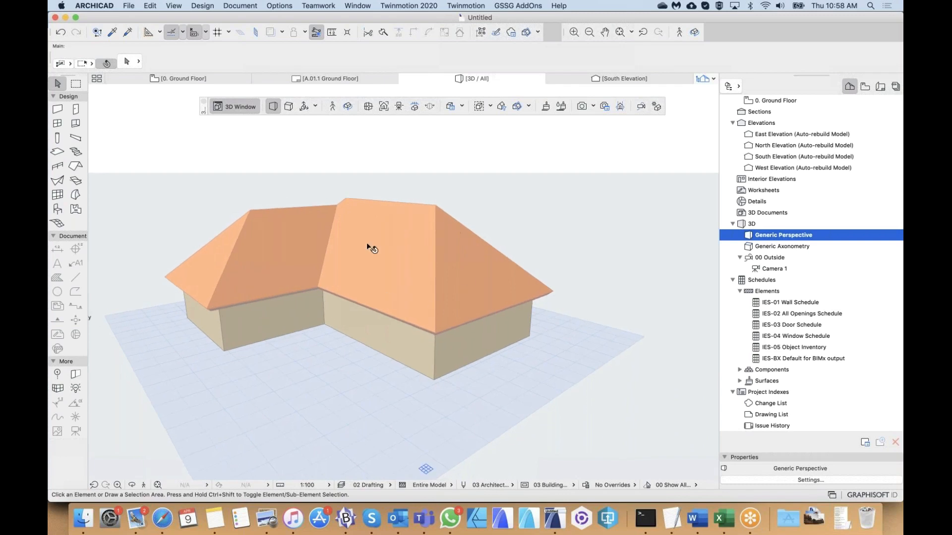
pyautogui.click(770, 258)
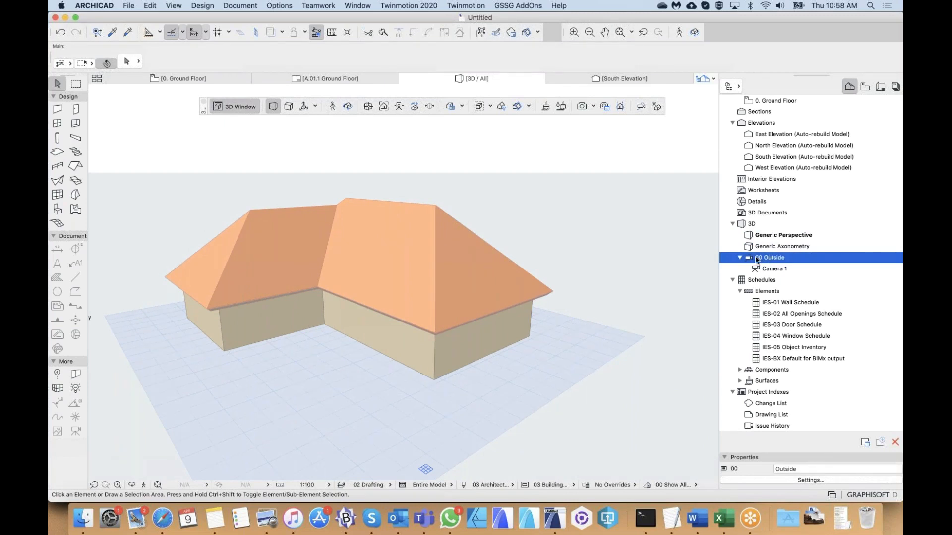
pyautogui.rightClick(776, 259)
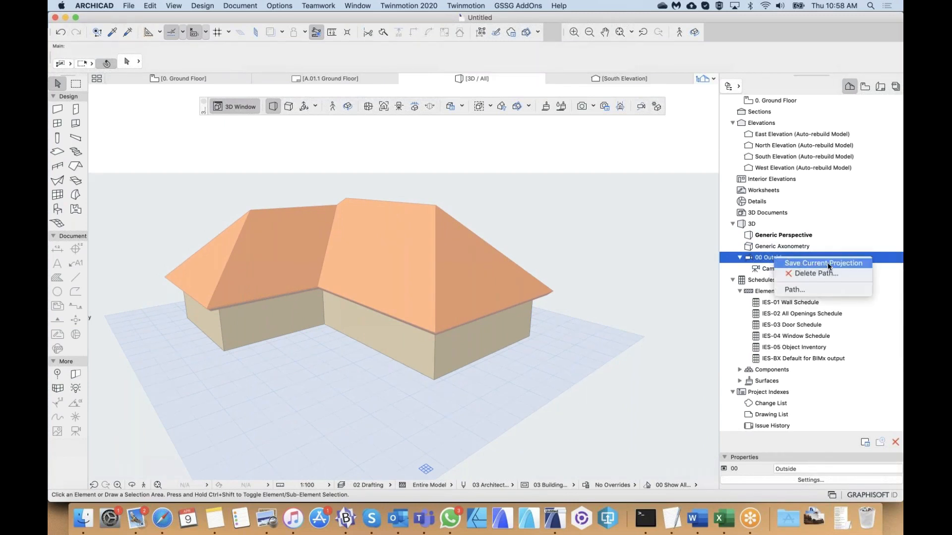
pyautogui.click(827, 265)
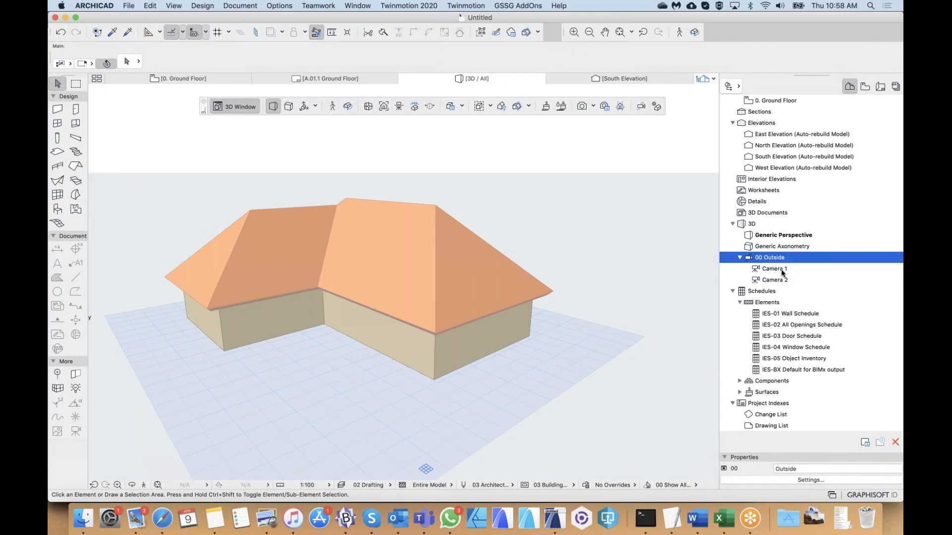
pyautogui.doubleClick(776, 269)
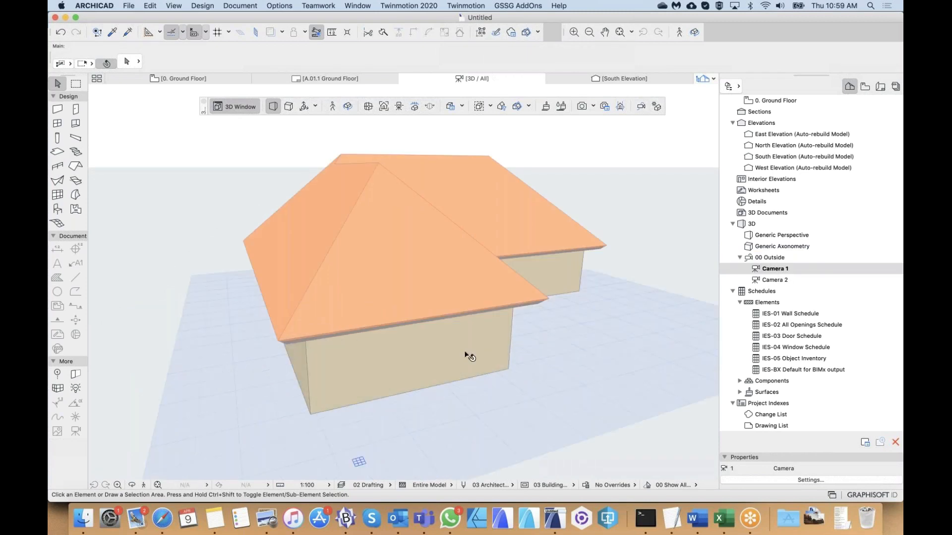
pyautogui.doubleClick(771, 281)
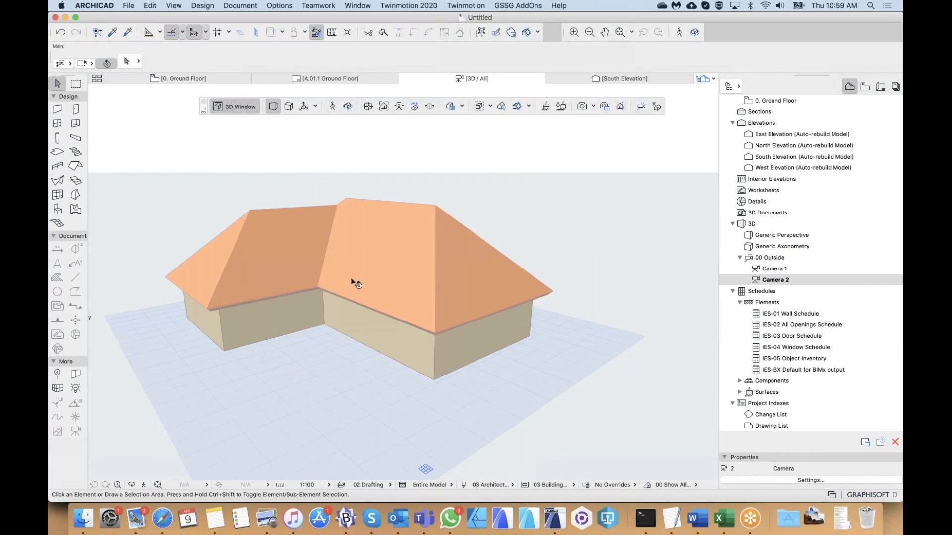
# - Examine the 3D navigation commands for cameras and the Outside path's options, and revisit the views of Camera 1 and Camera 2
pyautogui.click(195, 4)
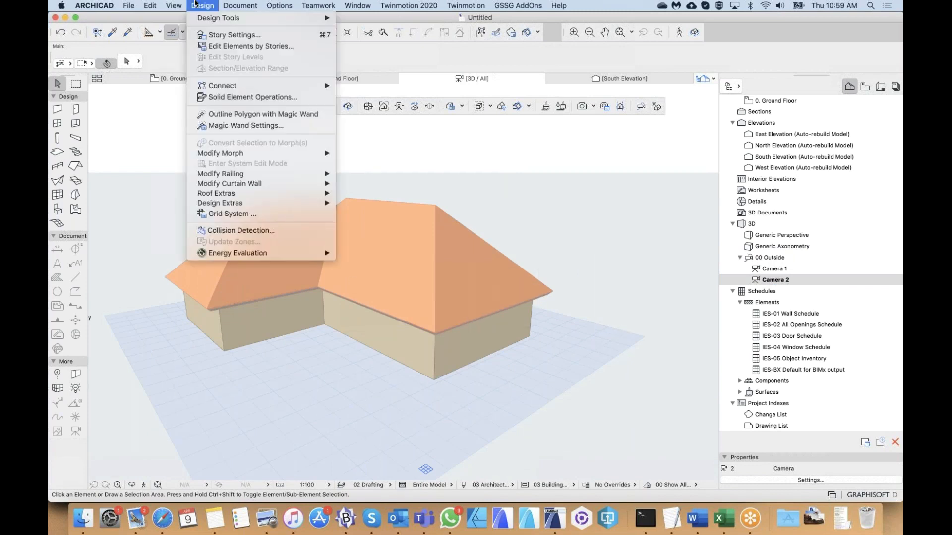
pyautogui.moveTo(154, 4)
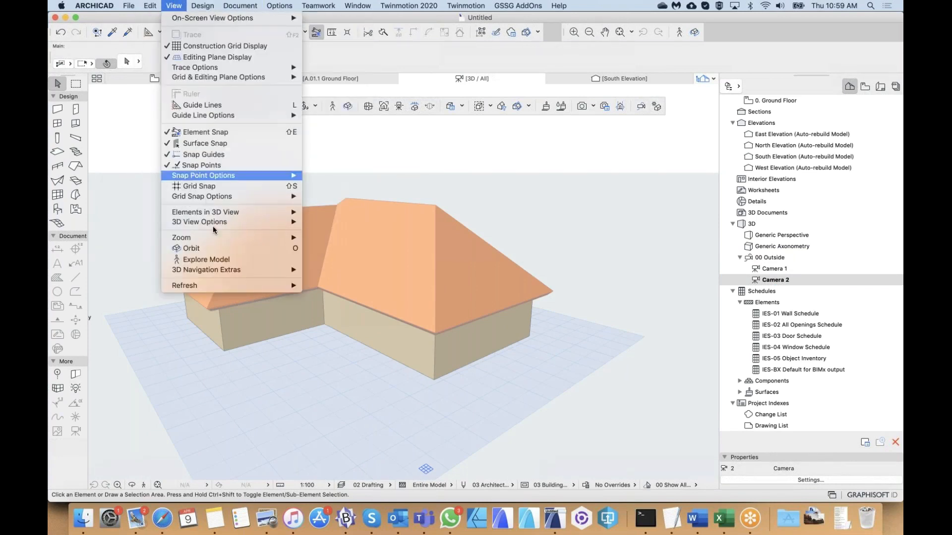
pyautogui.moveTo(224, 212)
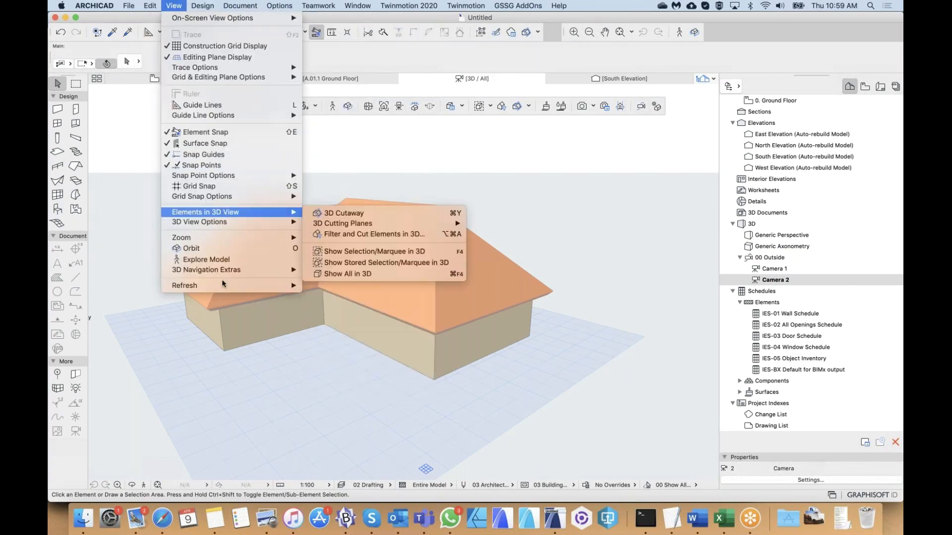
pyautogui.moveTo(236, 269)
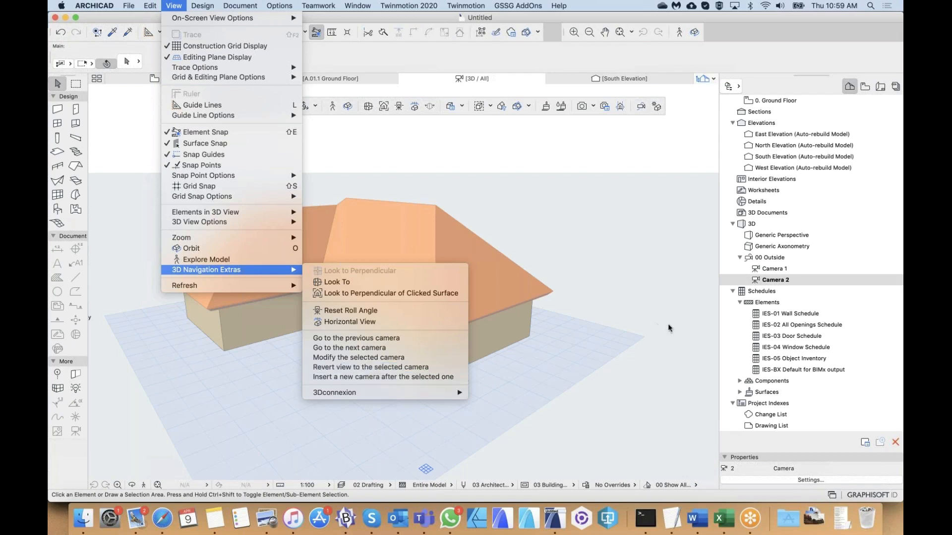
pyautogui.click(775, 269)
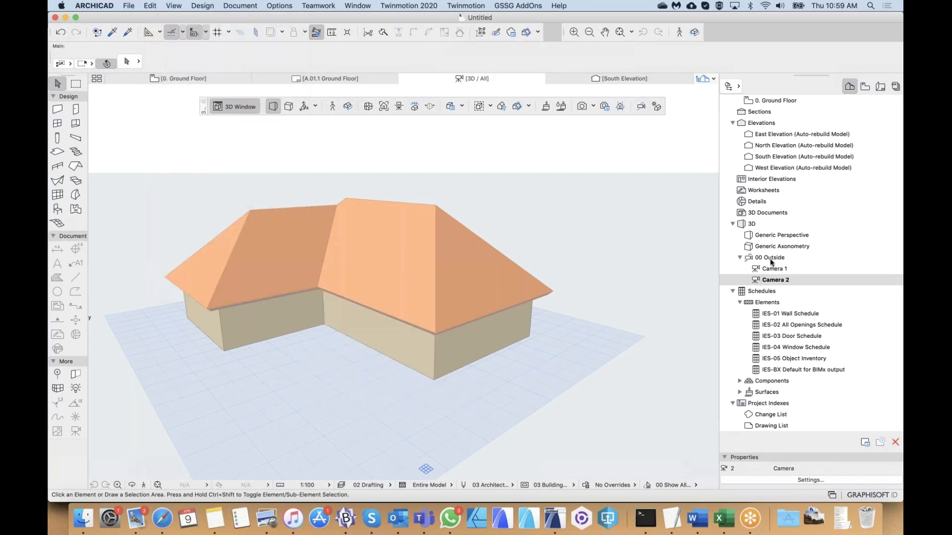
pyautogui.rightClick(771, 259)
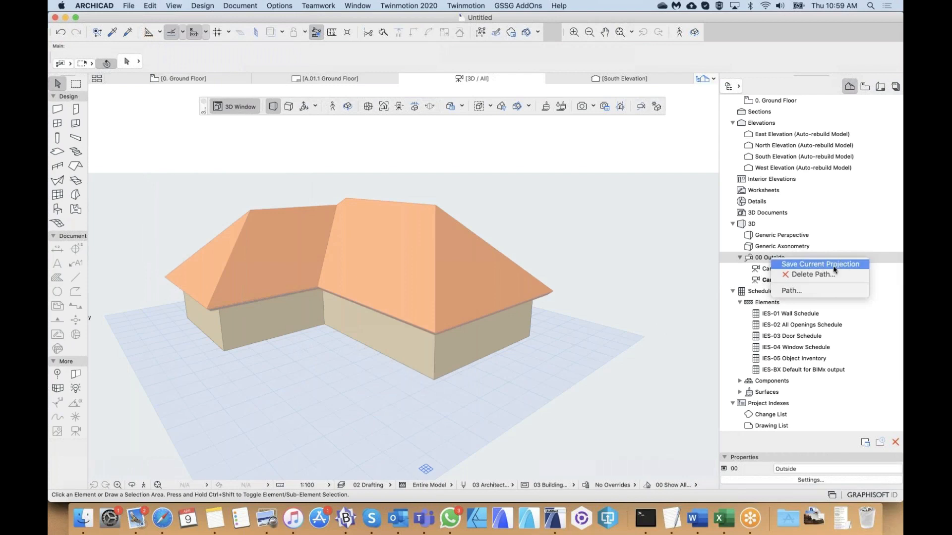
pyautogui.click(759, 266)
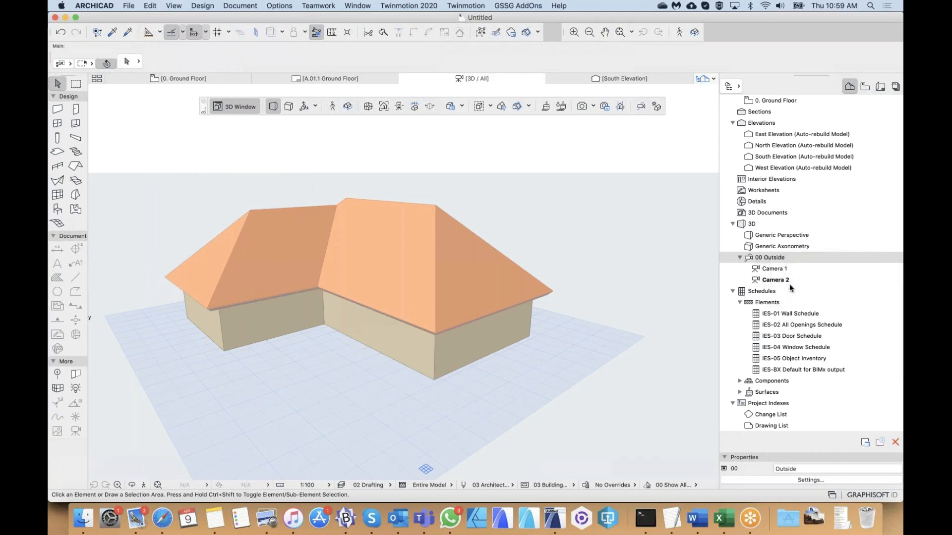
pyautogui.doubleClick(772, 269)
pyautogui.doubleClick(775, 280)
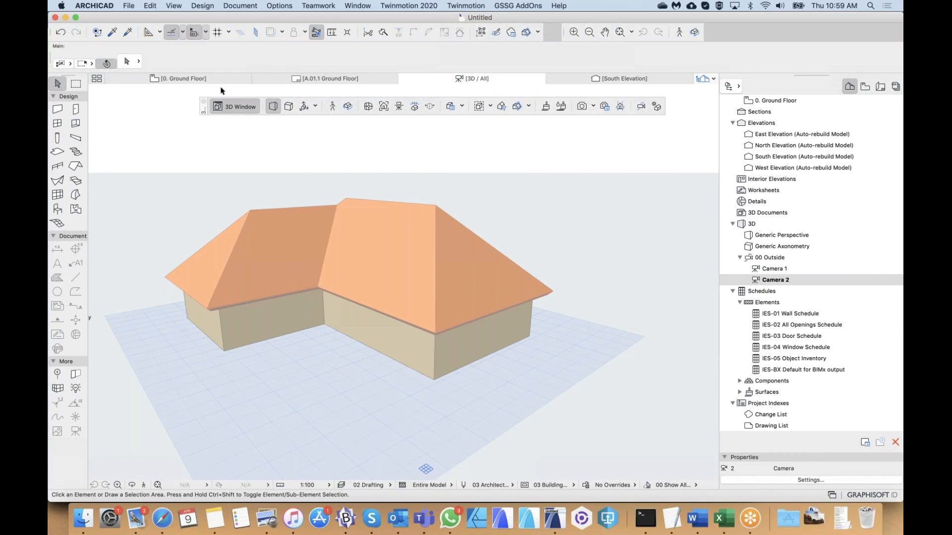
# - Show the ground floor plan and examine the position, height, target and distance settings of both Outside cameras
pyautogui.click(200, 78)
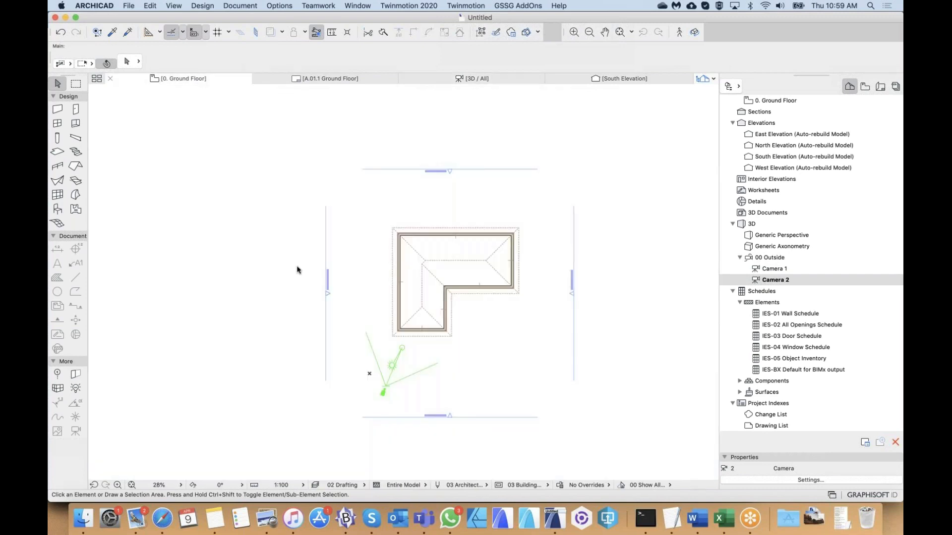
pyautogui.doubleClick(311, 394)
pyautogui.hscroll(3, 433, 380)
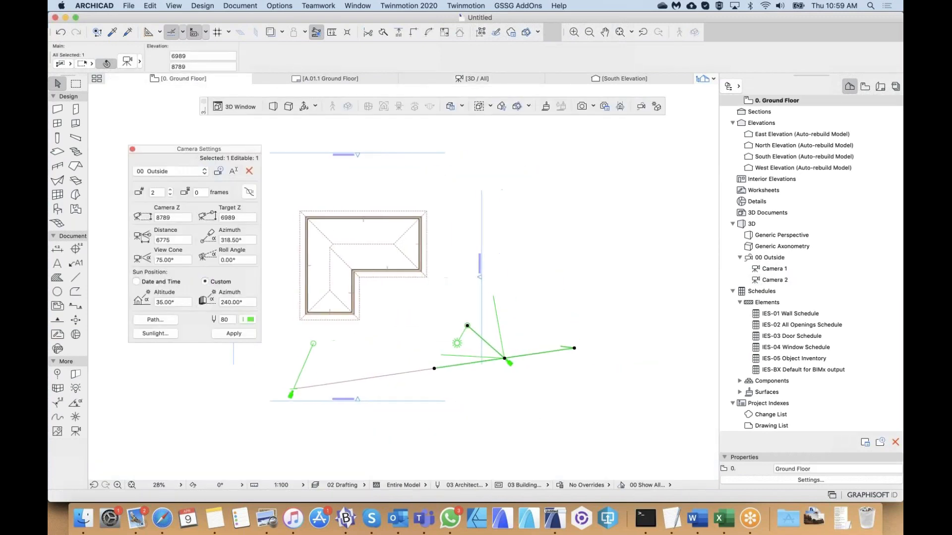
pyautogui.click(408, 346)
pyautogui.click(500, 358)
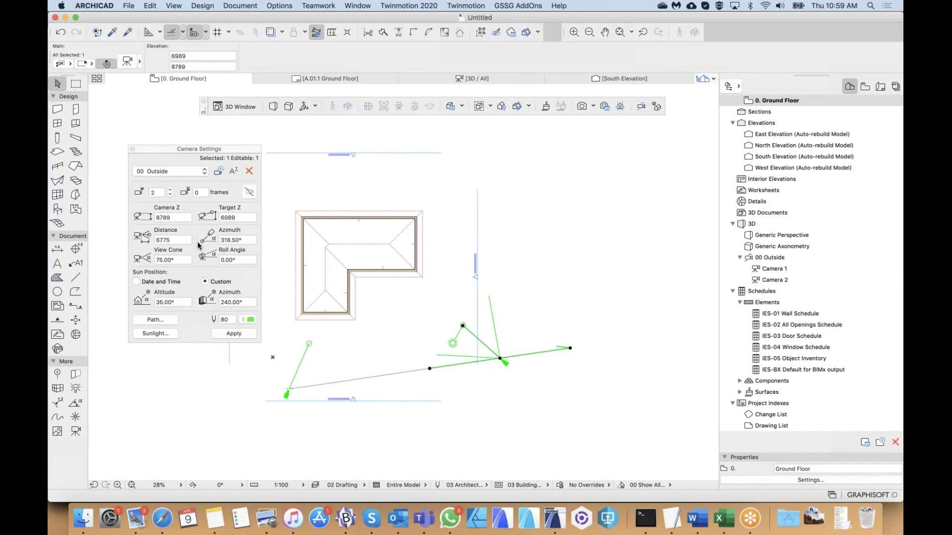
pyautogui.click(289, 389)
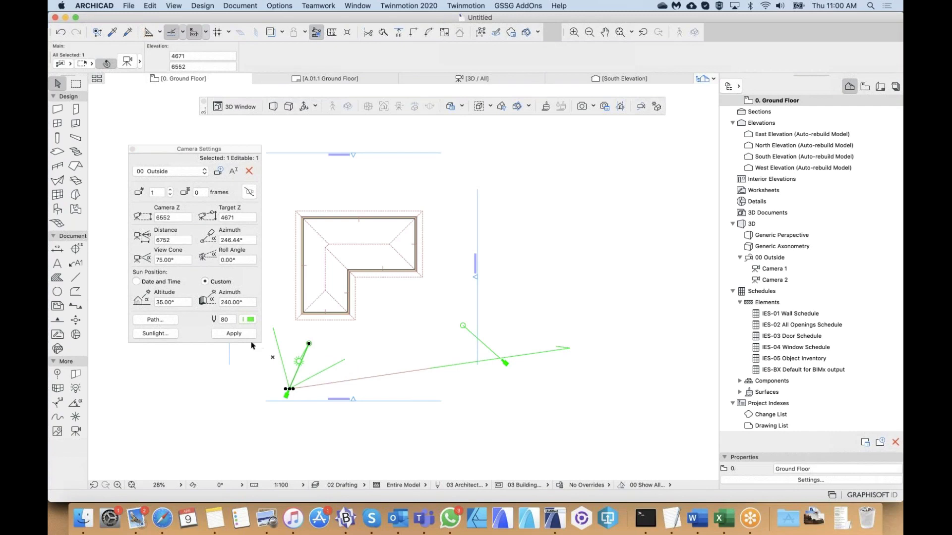
pyautogui.scroll(5, 279, 368)
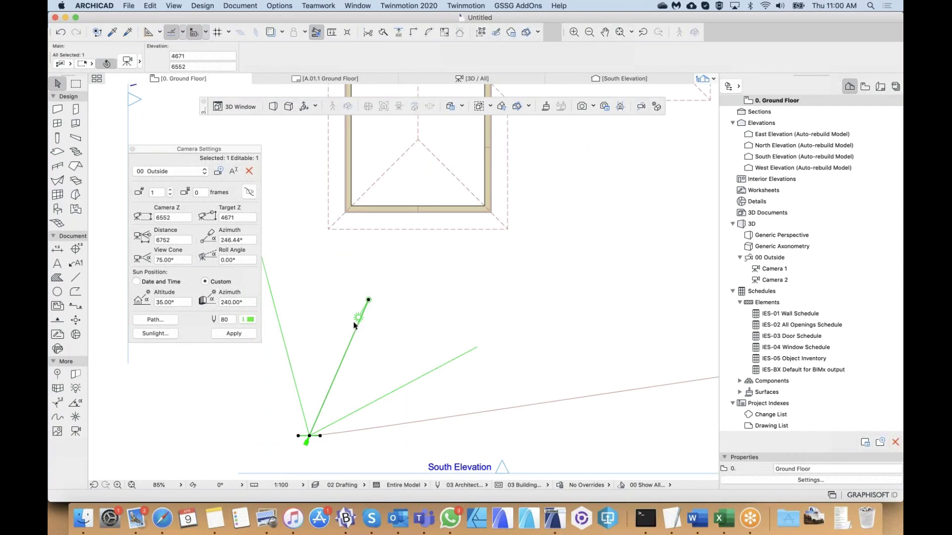
pyautogui.scroll(-5, 356, 342)
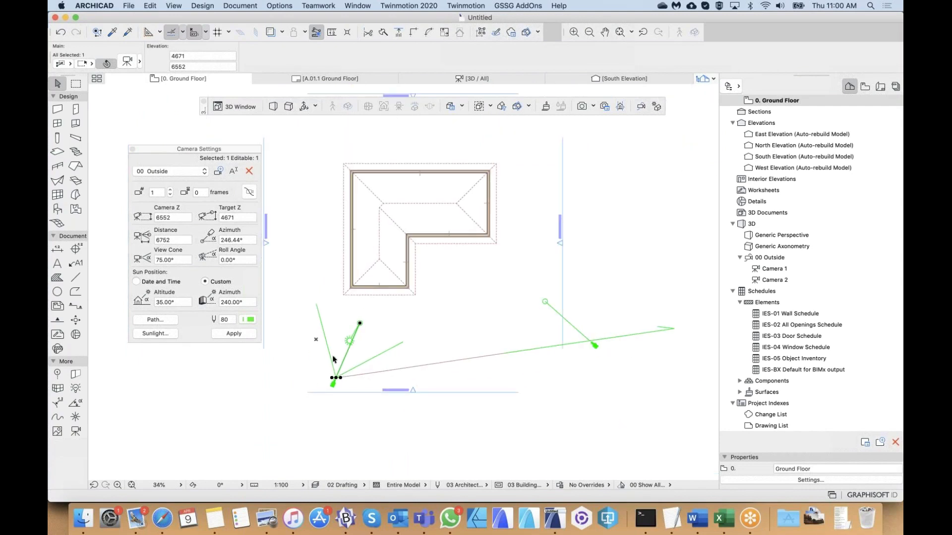
pyautogui.hscroll(3, 374, 374)
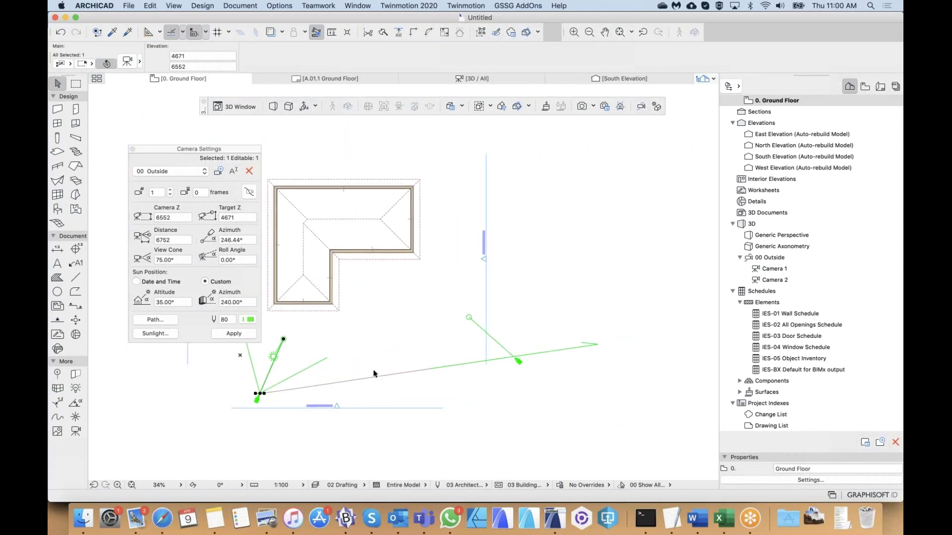
pyautogui.click(514, 357)
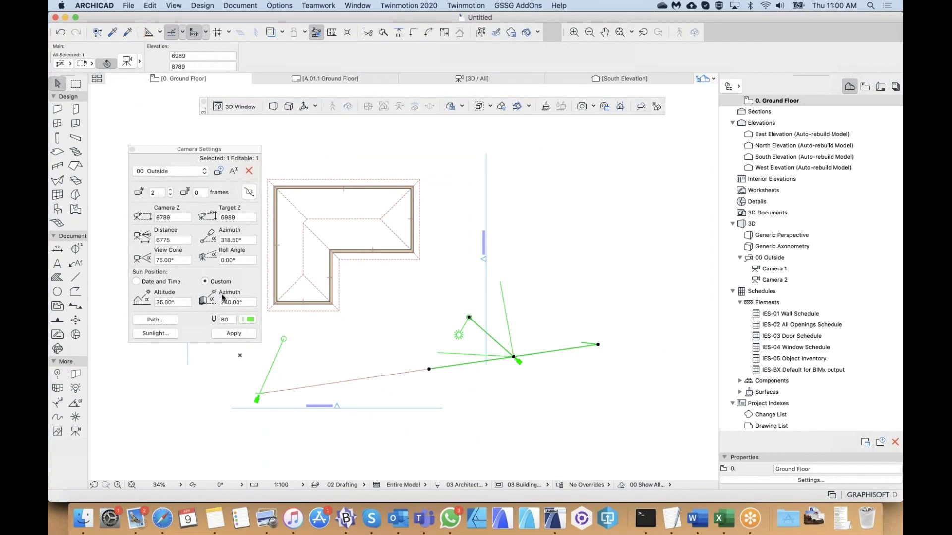
# - Switch to Camera 1 in the camera settings and examine its frame setting and the Outside path's motion and in-between frame options
pyautogui.click(170, 195)
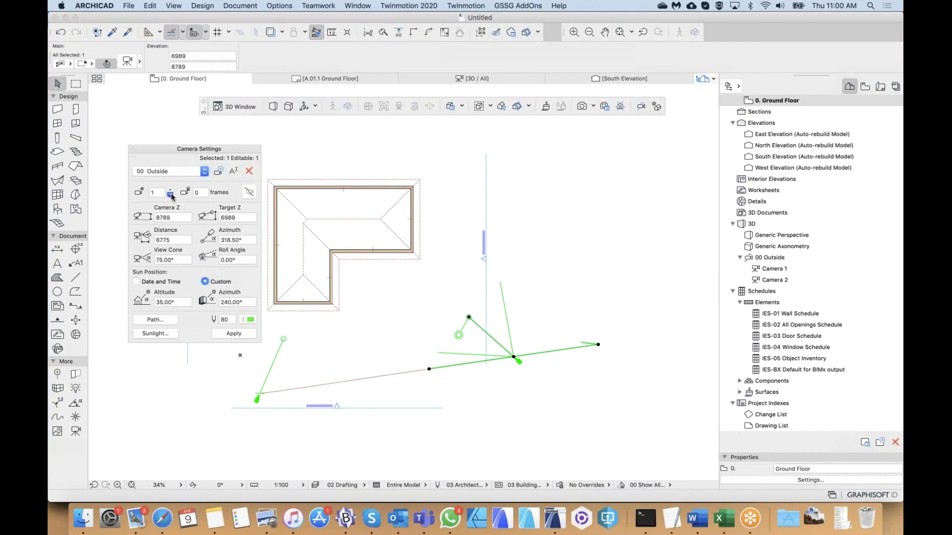
pyautogui.click(195, 192)
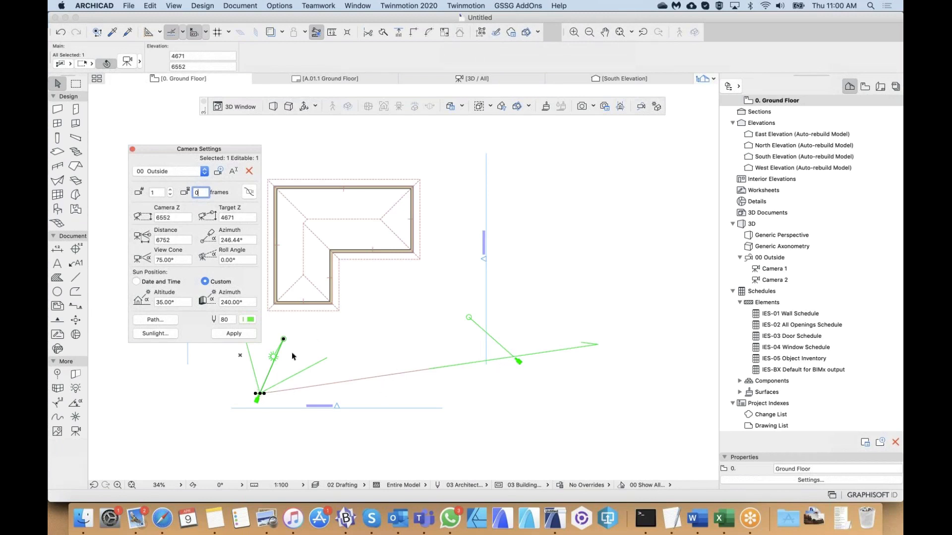
pyautogui.click(155, 320)
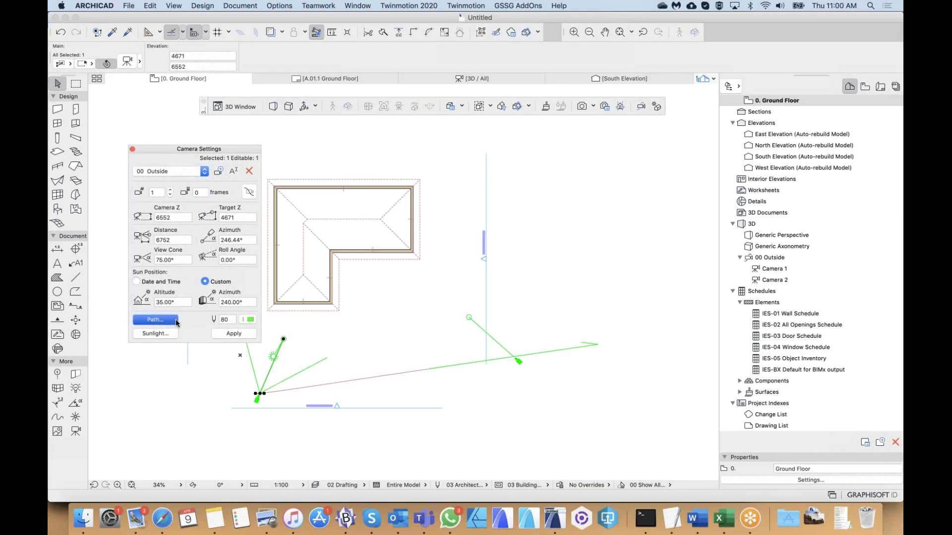
pyautogui.moveTo(465, 133); pyautogui.dragTo(385, 177)
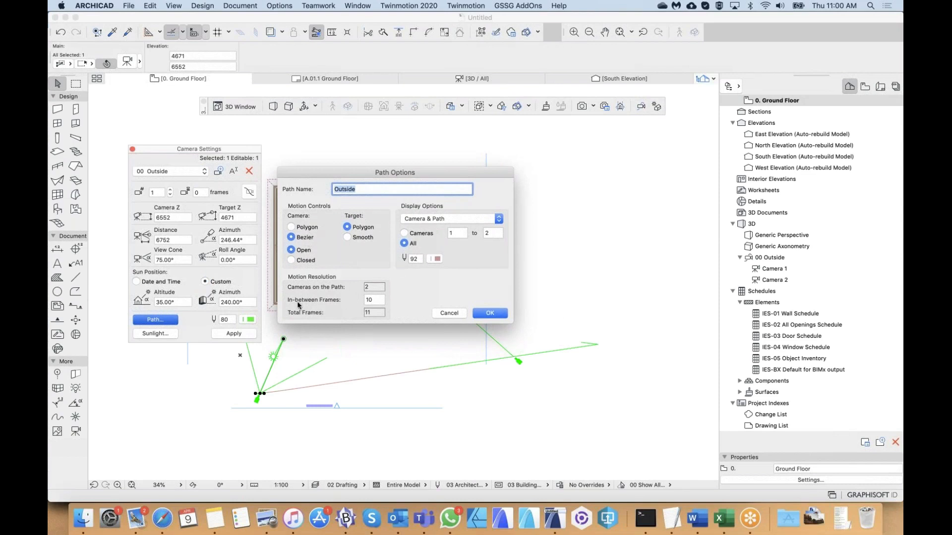
pyautogui.doubleClick(368, 300)
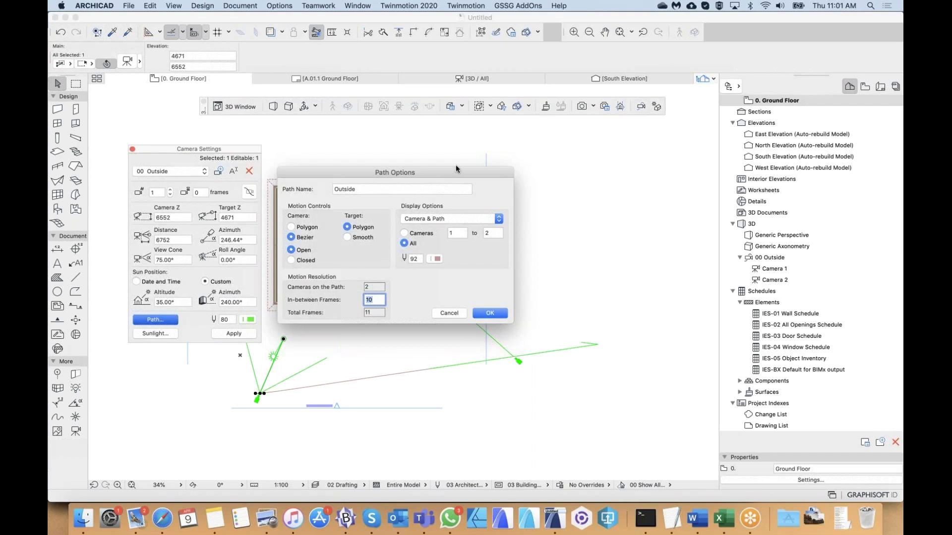
pyautogui.moveTo(458, 171); pyautogui.dragTo(416, 140)
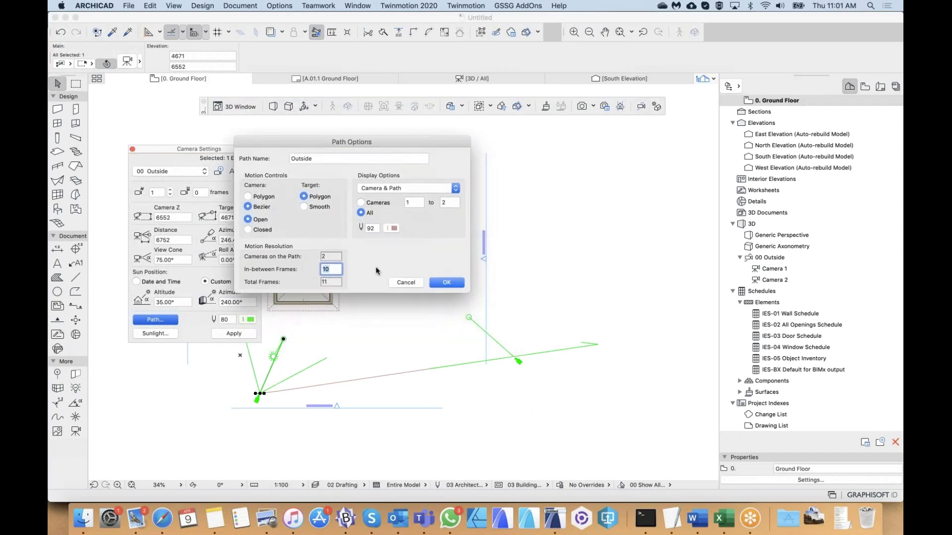
pyautogui.click(446, 282)
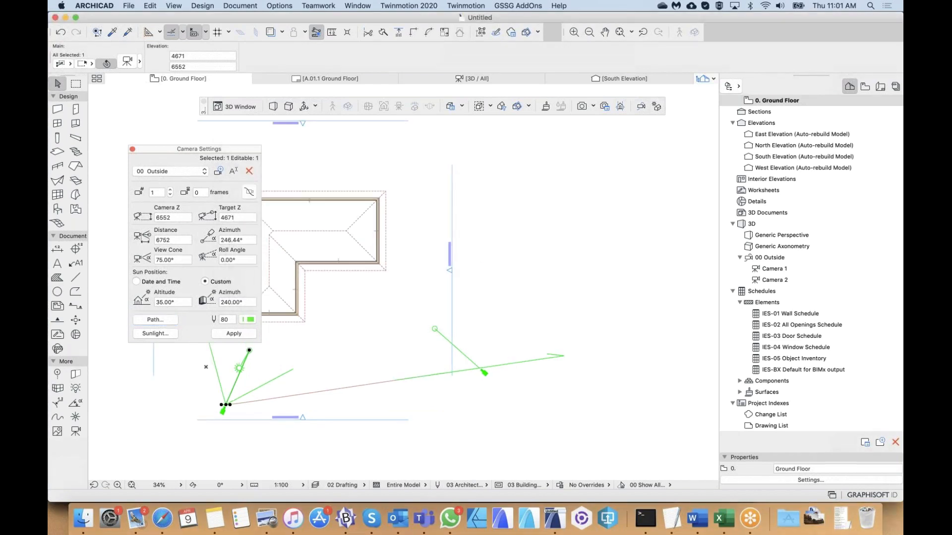
# - Copy the second camera northward on the plan to add a third Outside camera east of the house's upper-right wing
pyautogui.click(480, 371)
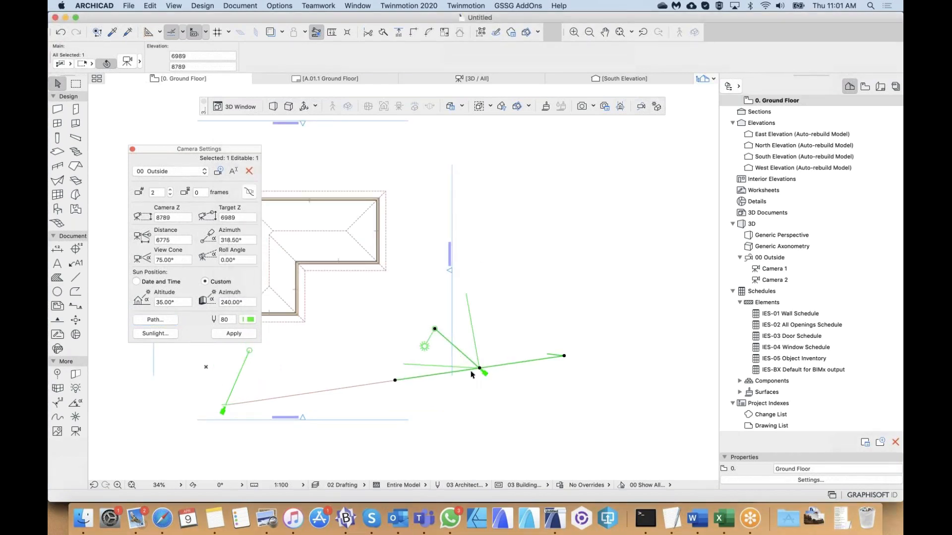
pyautogui.click(472, 375)
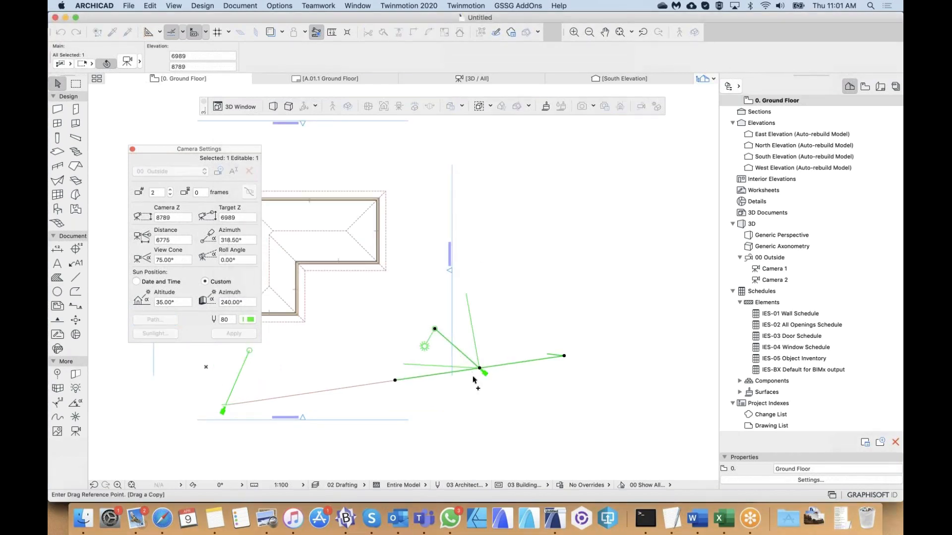
pyautogui.click(481, 224)
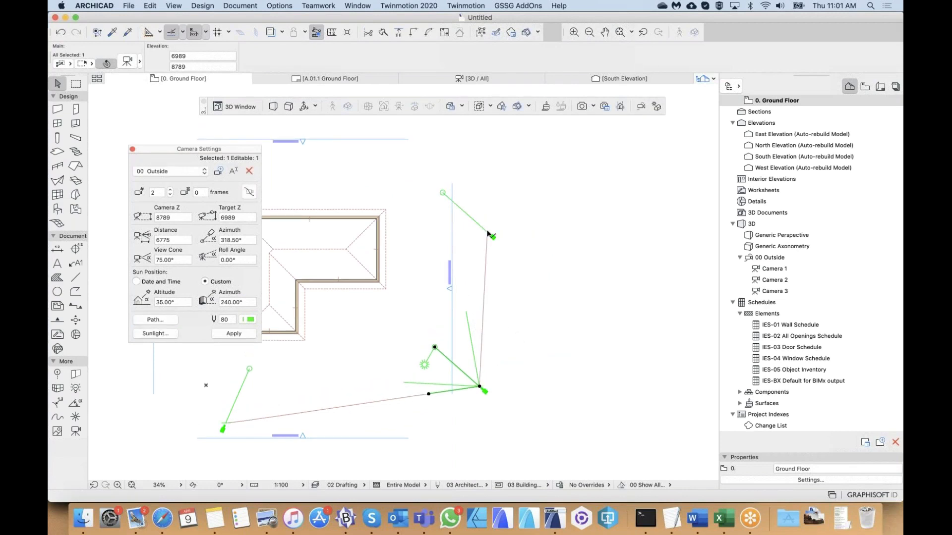
# - Swing the third camera's target southwest on the plan so it aims toward the house's upper-right wing
pyautogui.click(487, 233)
pyautogui.click(442, 192)
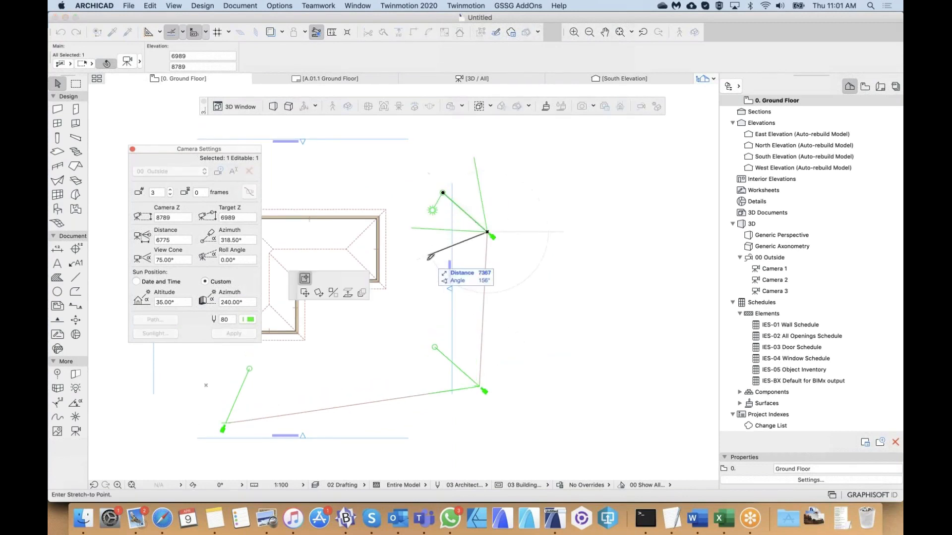
pyautogui.click(425, 254)
# - Pull out the path handles of the third camera and angle them so the path bows outward around the house
pyautogui.click(488, 233)
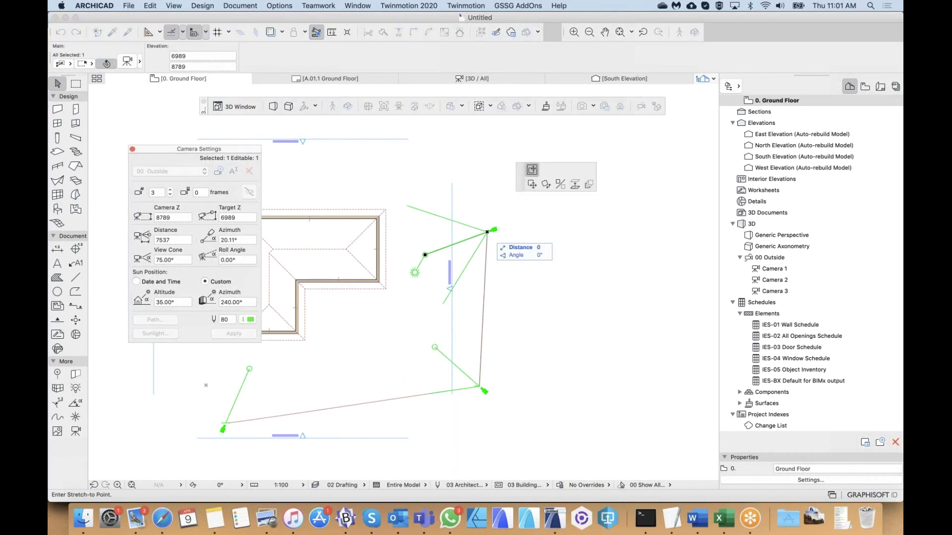
pyautogui.click(487, 206)
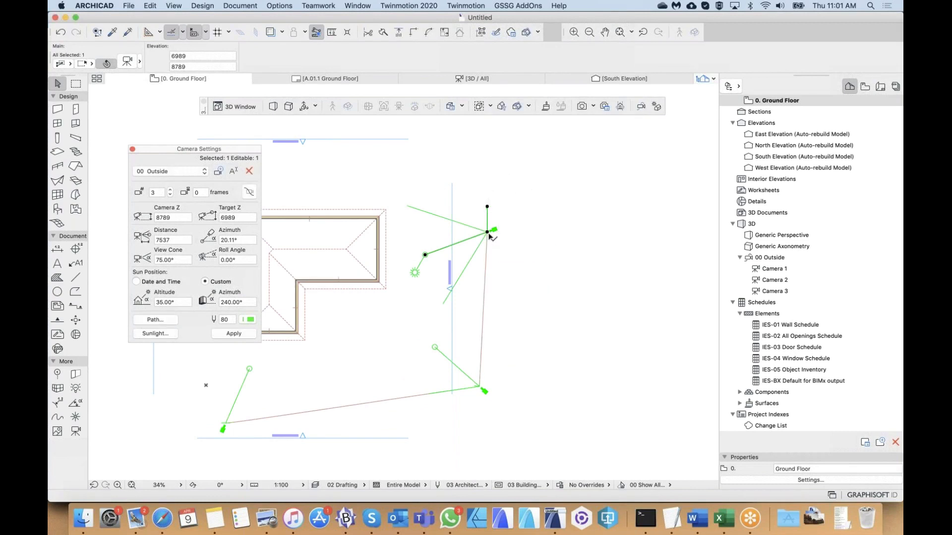
pyautogui.click(487, 232)
pyautogui.click(492, 212)
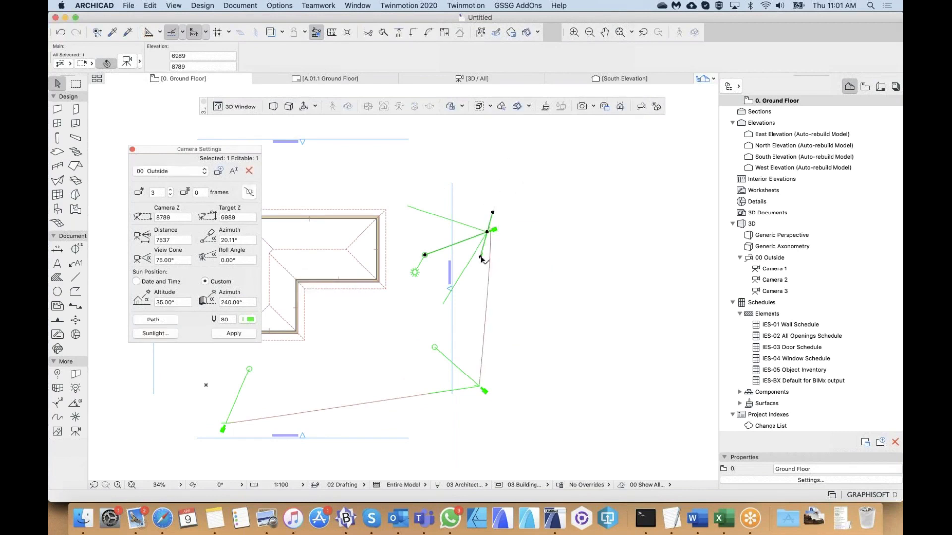
pyautogui.click(480, 257)
pyautogui.click(457, 189)
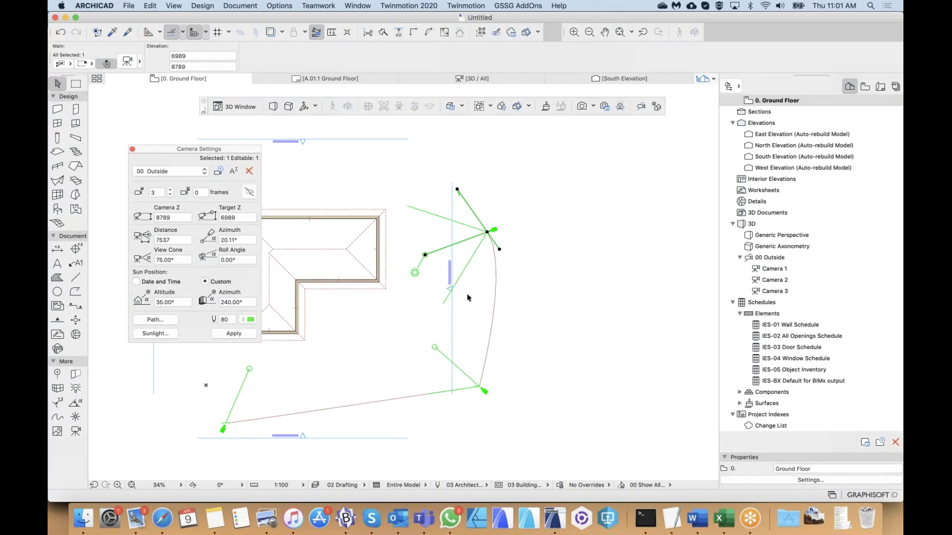
# - Angle both path handles of the second camera diagonally to about 45° so the path curves smoothly around the house's southeast corner
pyautogui.click(479, 388)
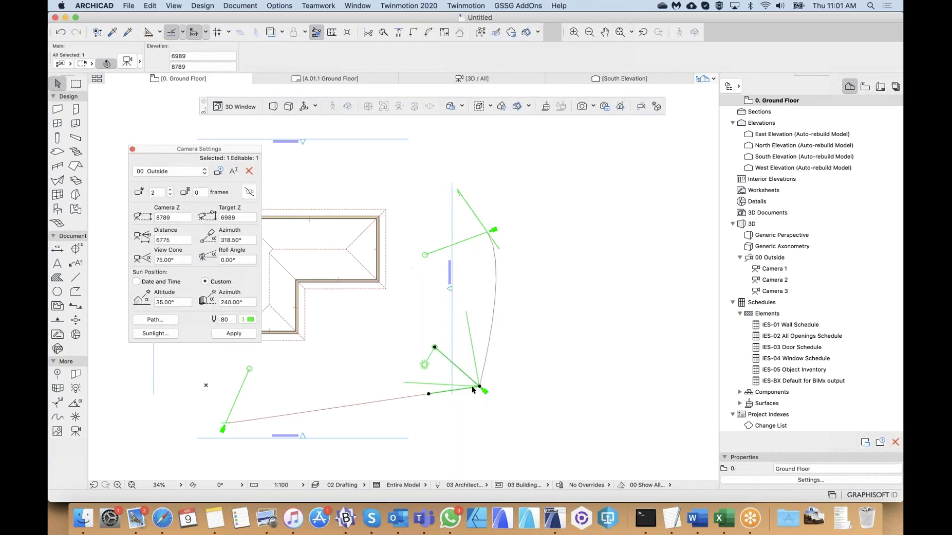
pyautogui.click(450, 415)
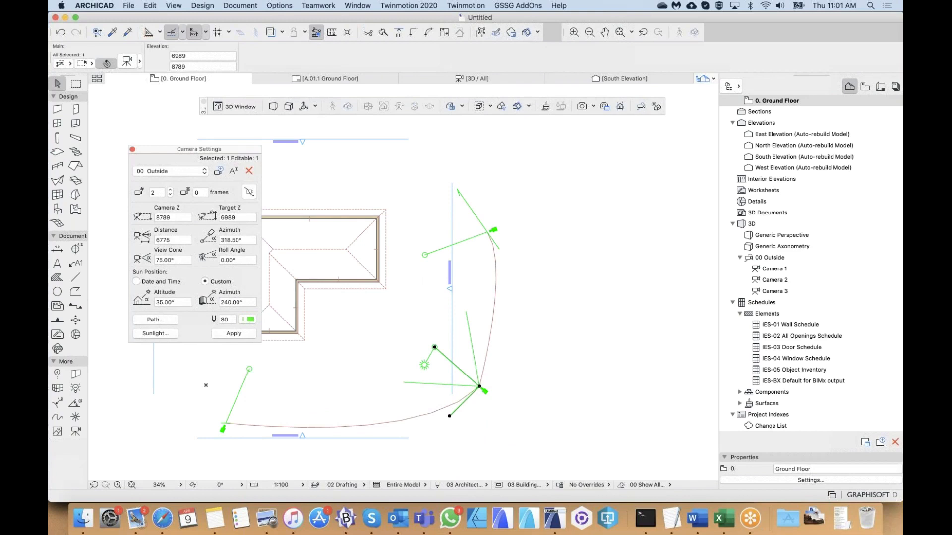
pyautogui.click(479, 386)
pyautogui.click(497, 369)
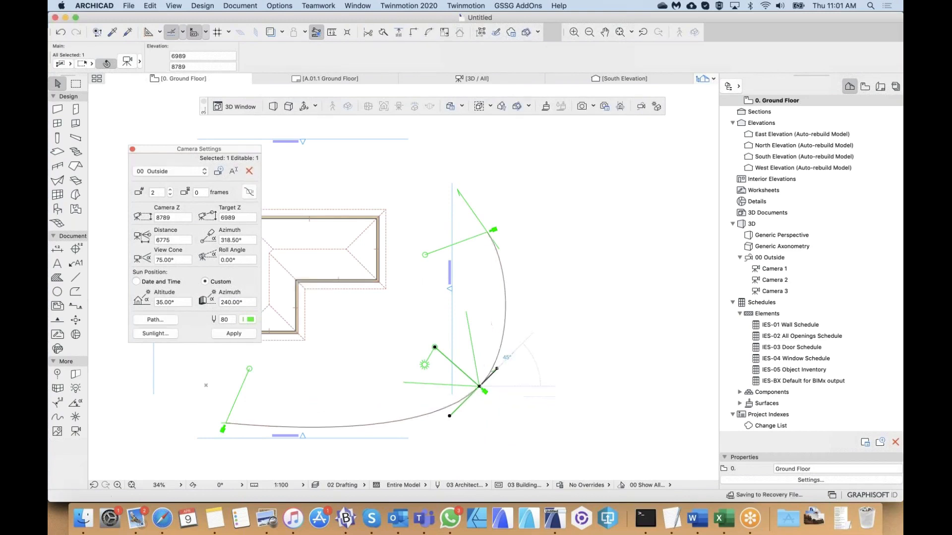
# - Move the floating 3D toolbar beside the toolbox and examine the sun position and other settings of Camera 1
pyautogui.click(487, 232)
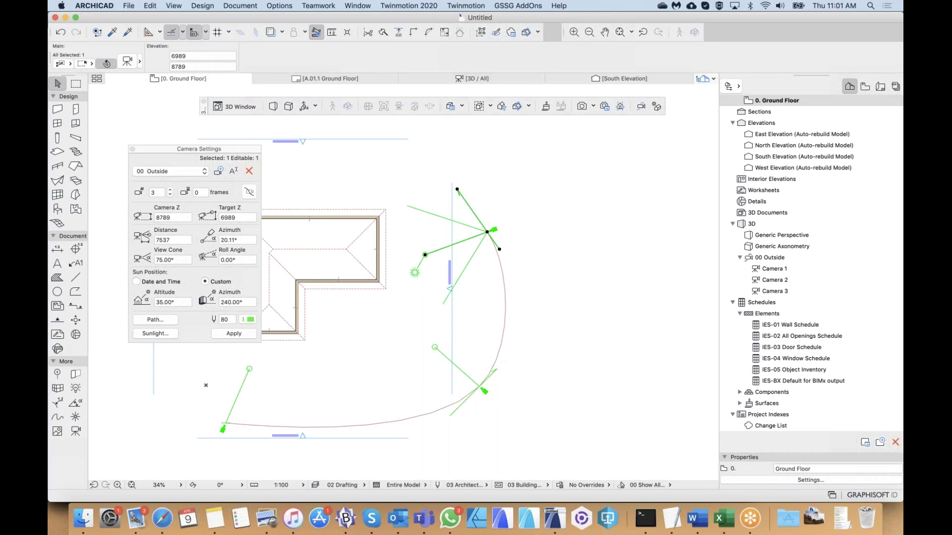
pyautogui.moveTo(204, 111); pyautogui.dragTo(98, 108)
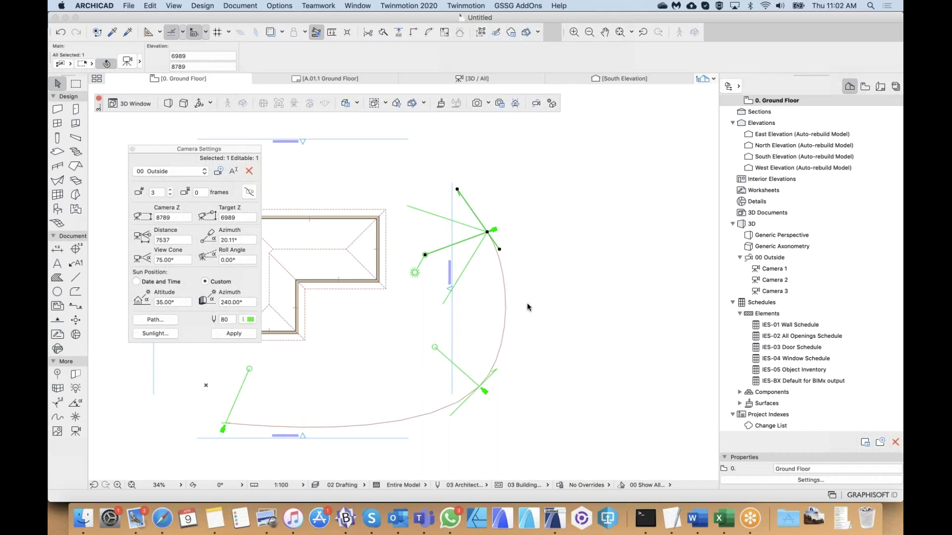
pyautogui.click(480, 285)
pyautogui.scroll(-1, 480, 284)
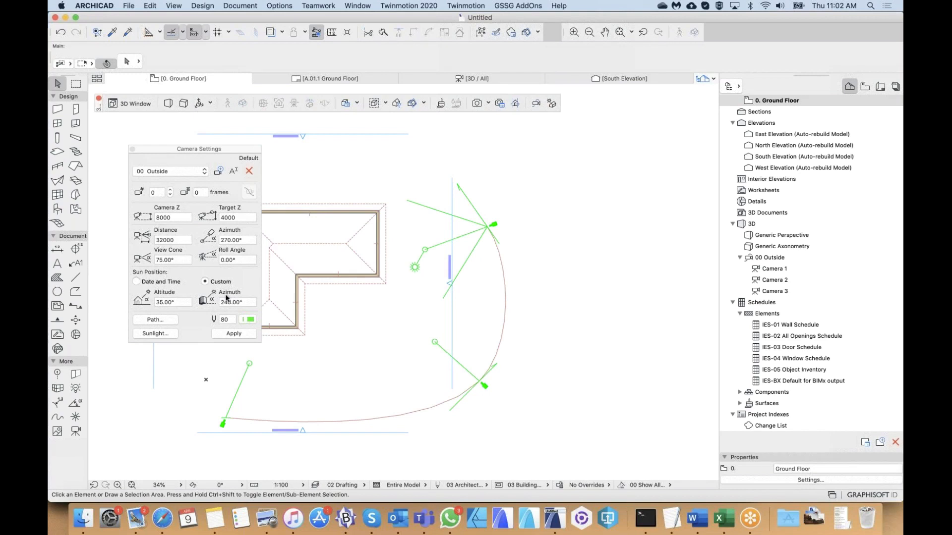
pyautogui.click(191, 324)
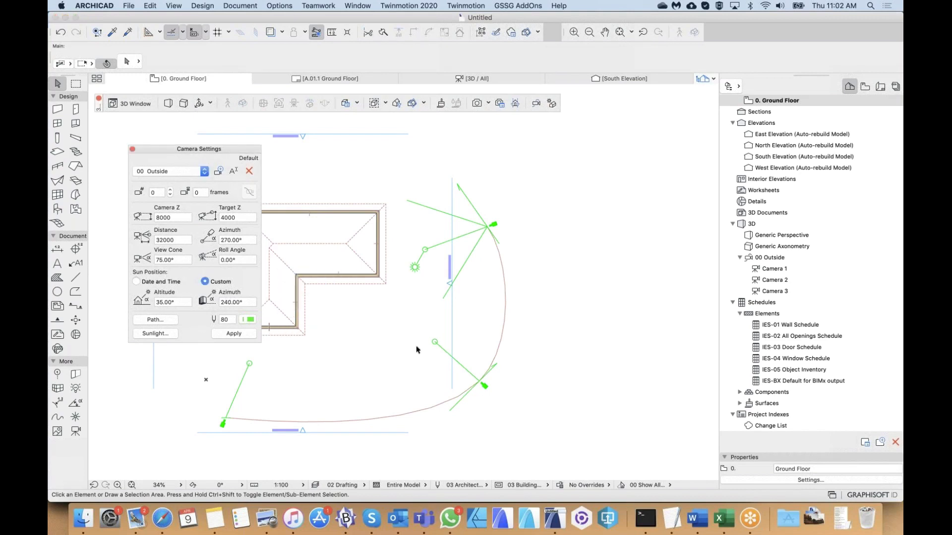
pyautogui.moveTo(366, 364); pyautogui.dragTo(379, 354, button='middle')
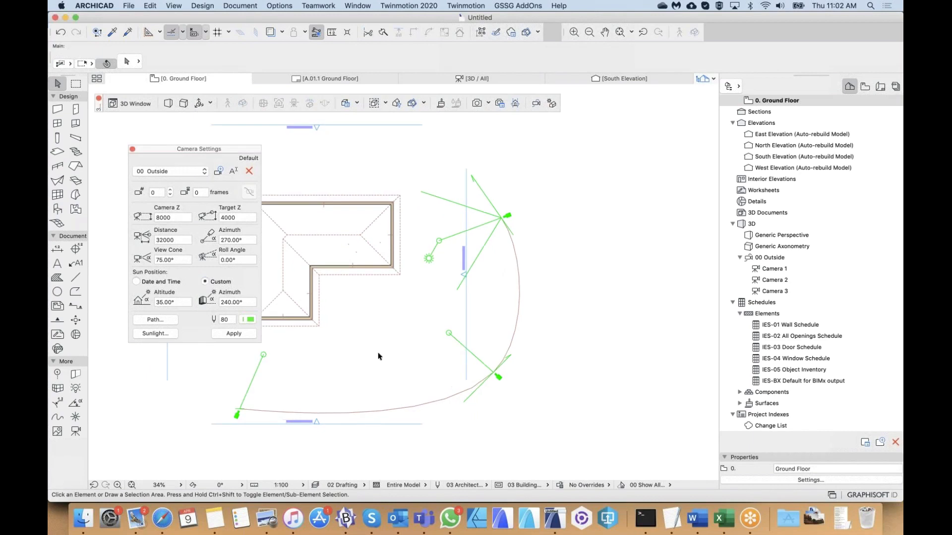
pyautogui.click(241, 410)
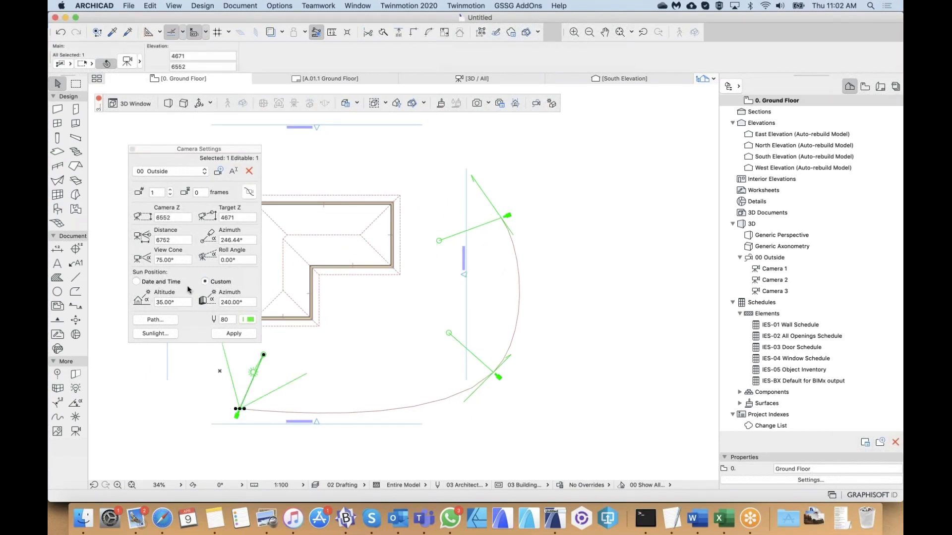
# - Set the second camera's sun position by date and time to 09/04/2020, 11:02:37 AM, apply it, and check the third camera's sun settings
pyautogui.click(496, 374)
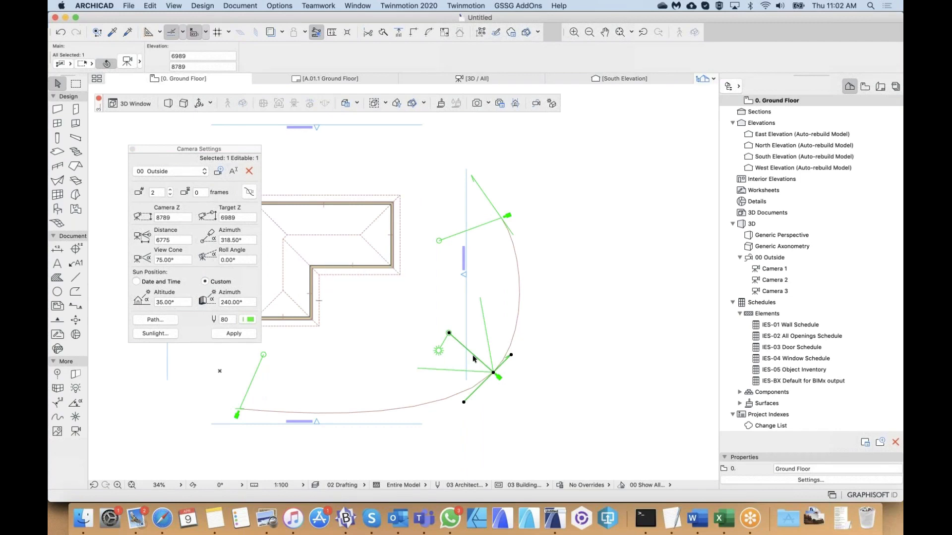
pyautogui.click(147, 281)
pyautogui.click(146, 282)
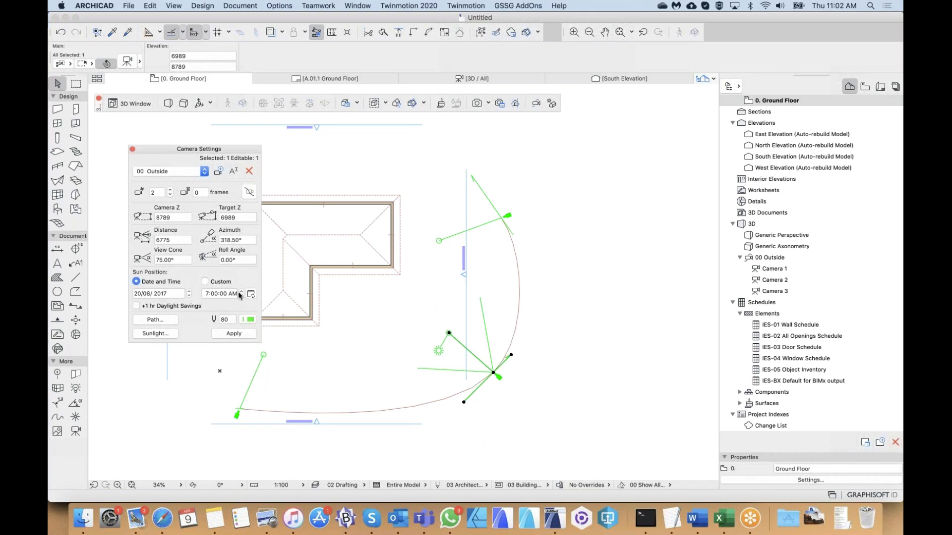
pyautogui.click(250, 295)
pyautogui.click(239, 335)
pyautogui.click(469, 251)
pyautogui.click(503, 222)
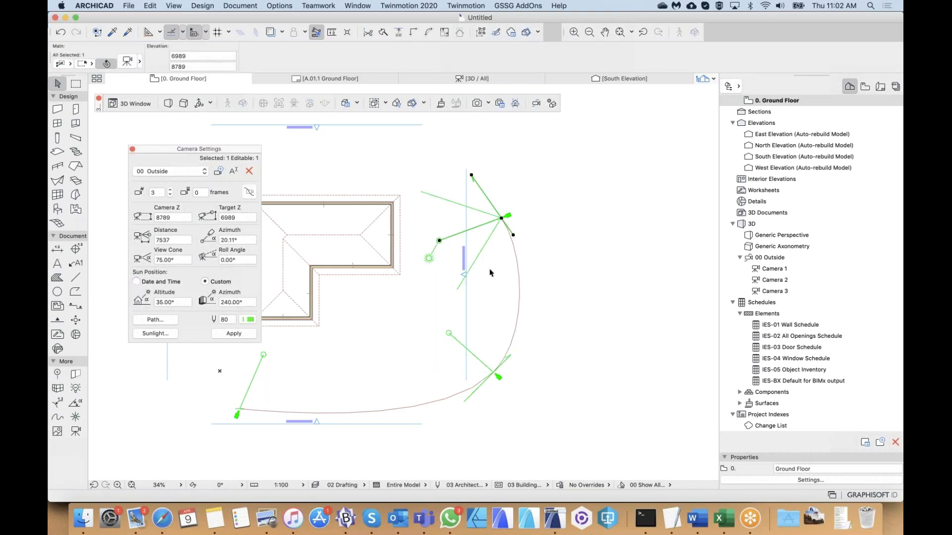
# - Try an extra camera between the second and third by copying the second one northward, and delete the copy
pyautogui.scroll(1, 491, 272)
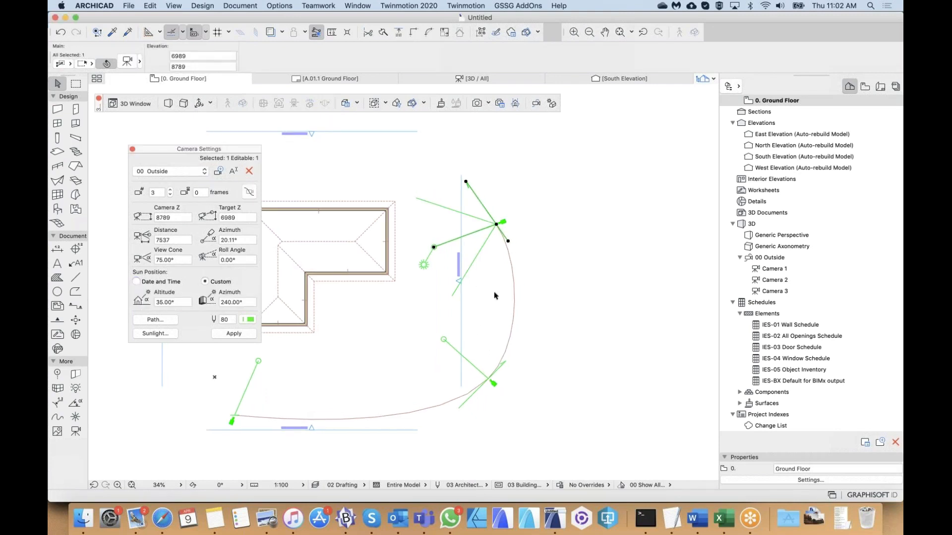
pyautogui.scroll(2, 493, 293)
pyautogui.click(487, 403)
pyautogui.click(486, 378)
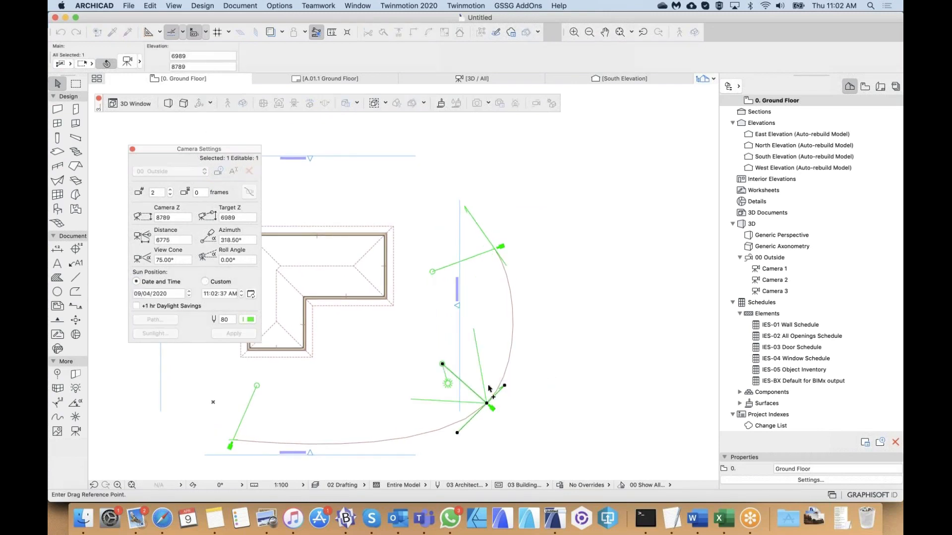
pyautogui.keyDown('alt'); pyautogui.click(493, 311); pyautogui.keyUp('alt')
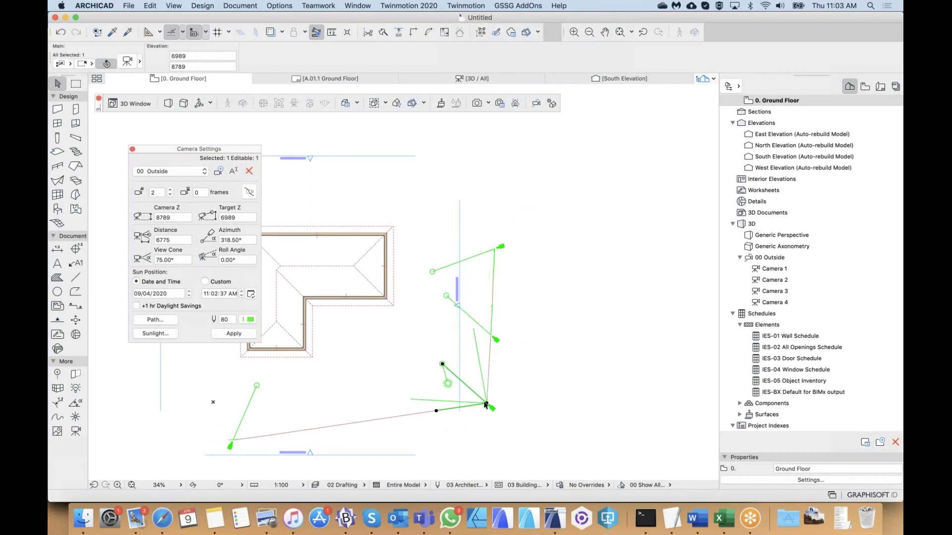
pyautogui.click(490, 331)
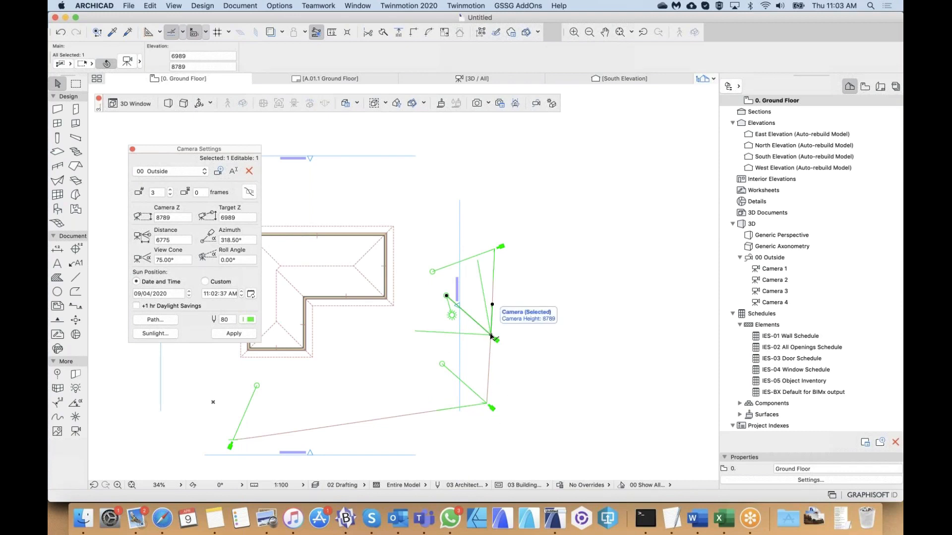
pyautogui.press('Delete')
pyautogui.scroll(-2, 490, 317)
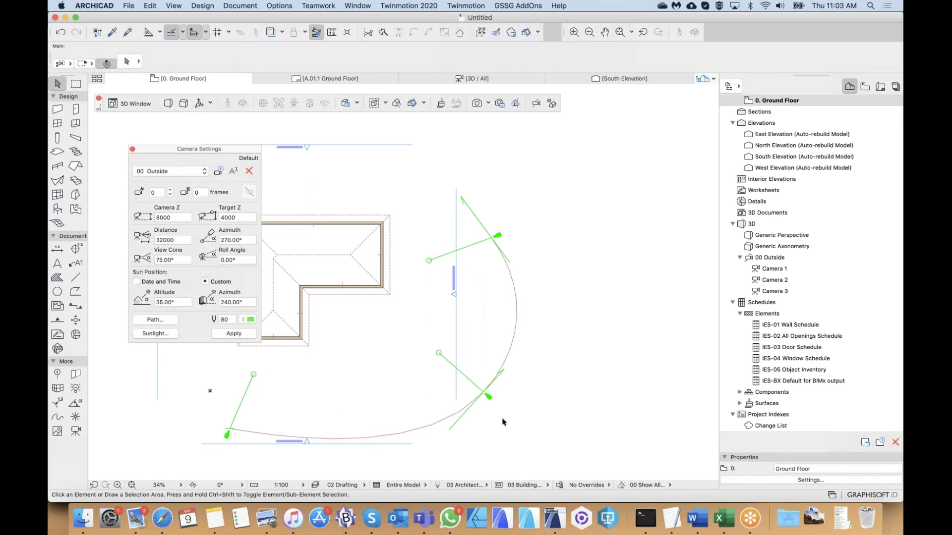
# - Open the Camera 1 view of the Outside path in the 3D window
pyautogui.click(486, 394)
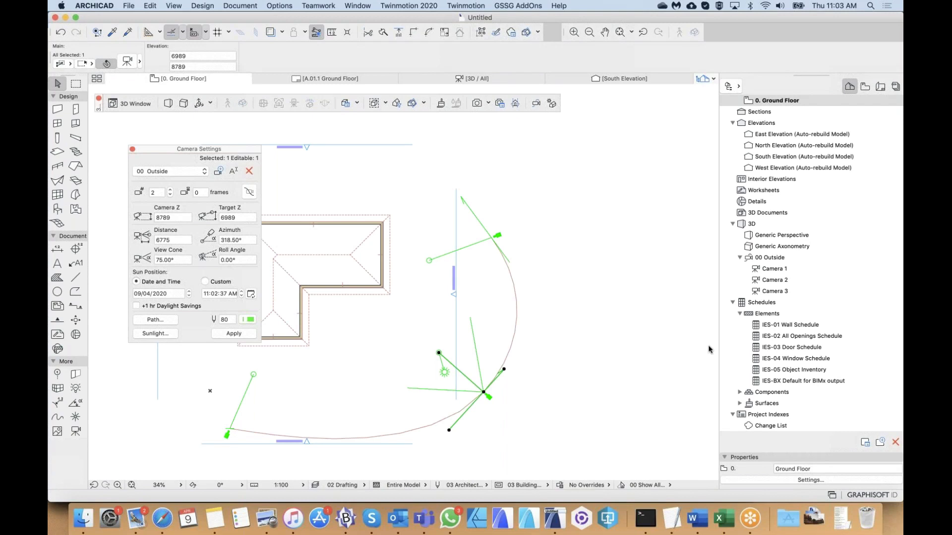
pyautogui.click(776, 269)
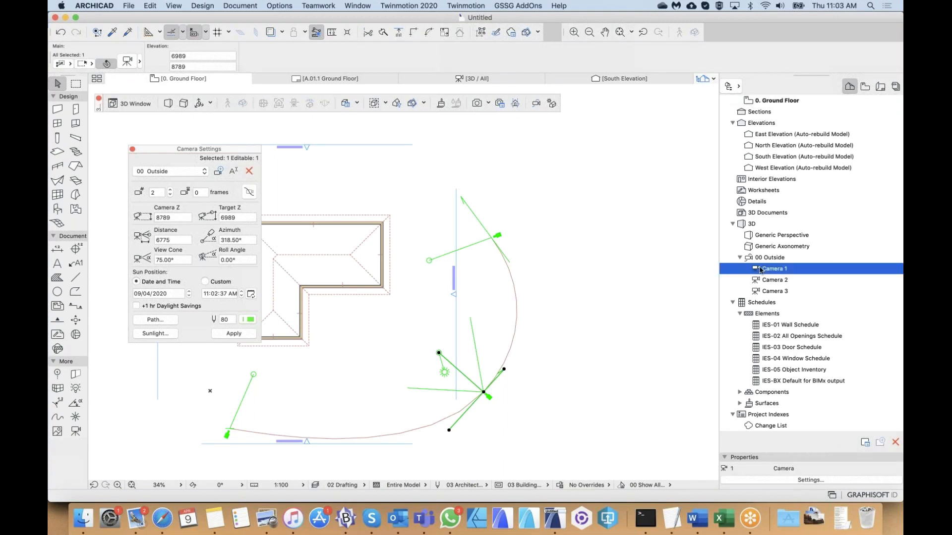
pyautogui.doubleClick(761, 269)
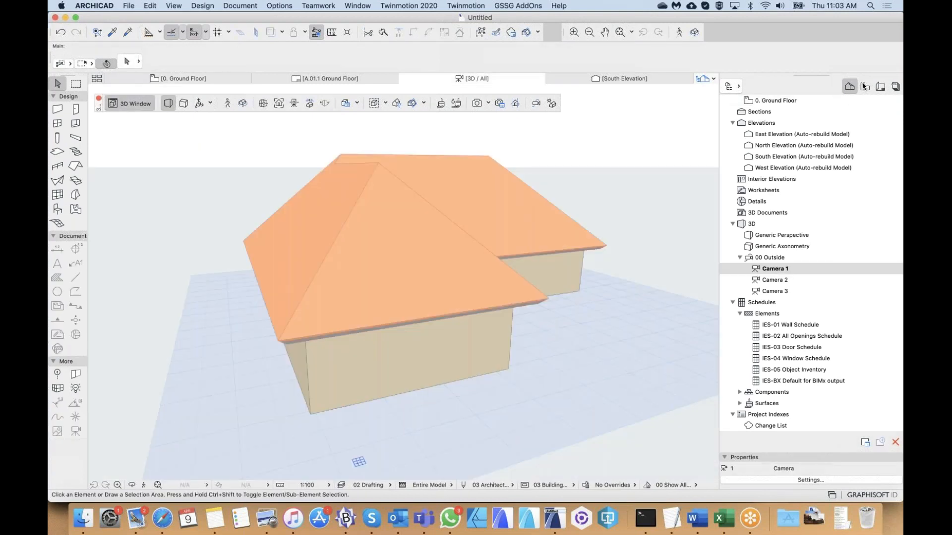
# - Save the current 3D view to the View Map with the custom name Camera 1
pyautogui.click(864, 87)
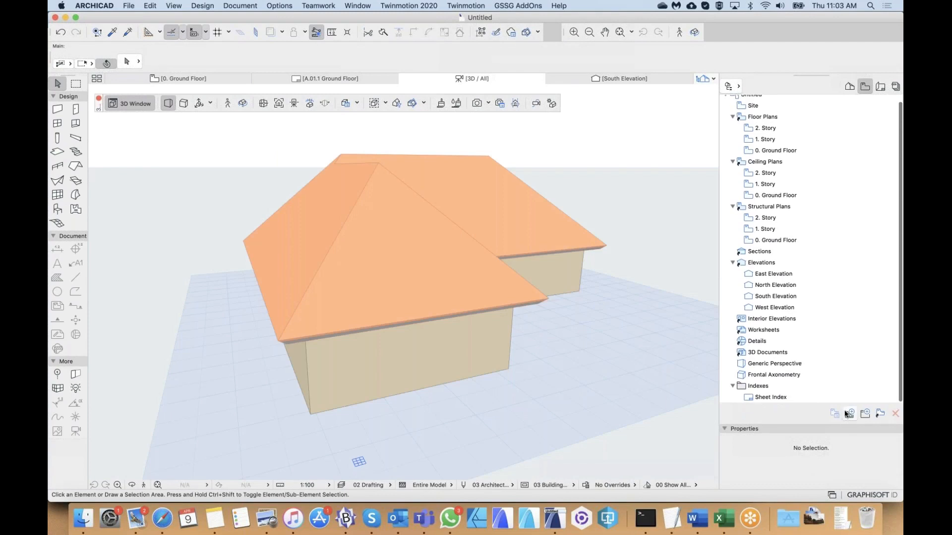
pyautogui.click(850, 414)
pyautogui.moveTo(719, 70); pyautogui.dragTo(459, 100)
pyautogui.click(315, 146)
pyautogui.click(312, 154)
pyautogui.press('Right')
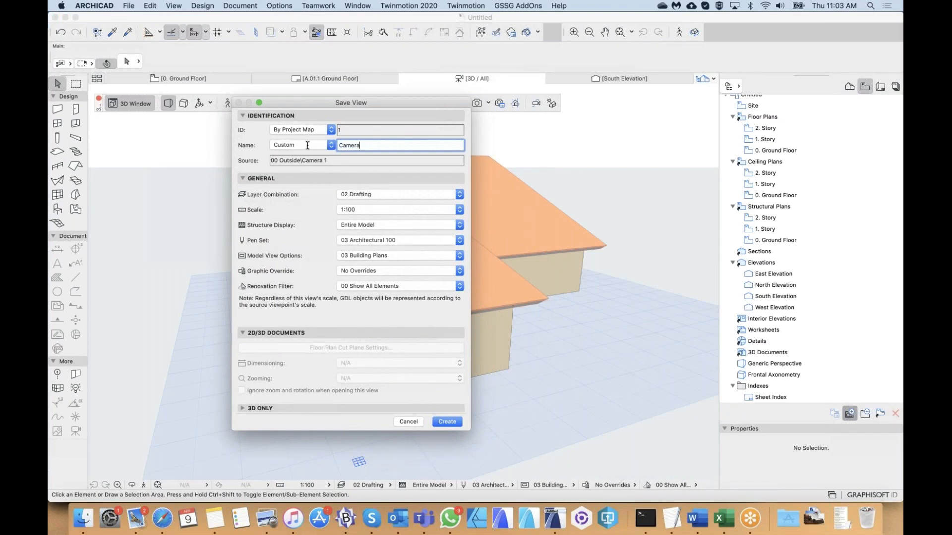
pyautogui.click(447, 422)
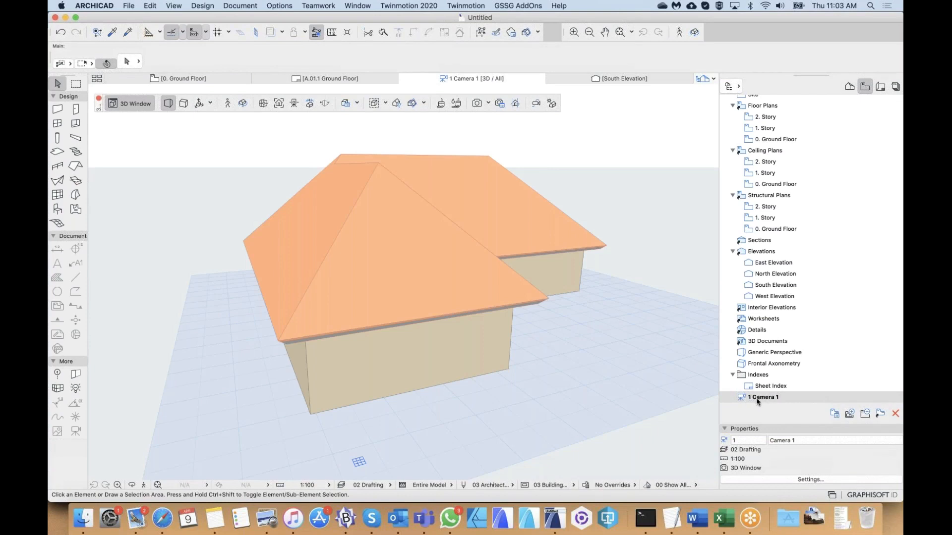
pyautogui.scroll(-1, 769, 398)
pyautogui.scroll(1, 768, 398)
pyautogui.scroll(-2, 774, 328)
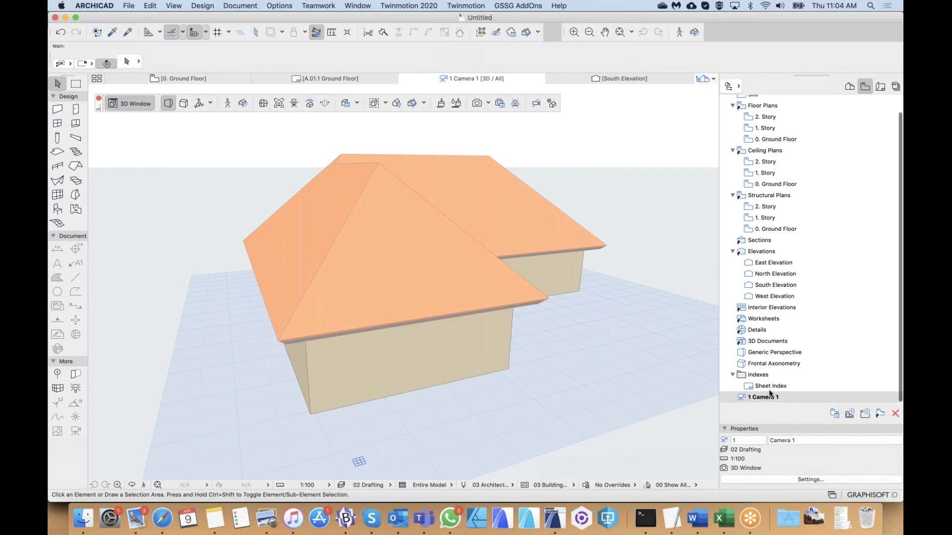
# - On the ground floor plan, move Camera 1 northwest and rotate it clockwise about its own position
pyautogui.click(180, 76)
pyautogui.doubleClick(231, 428)
pyautogui.click(231, 429)
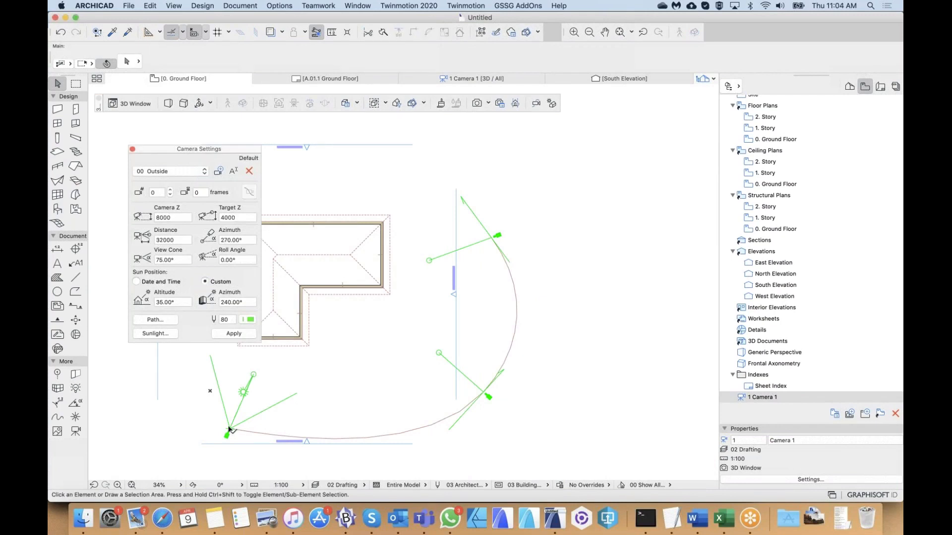
pyautogui.click(232, 429)
pyautogui.moveTo(232, 429); pyautogui.dragTo(198, 402)
pyautogui.press('super+e')
pyautogui.click(196, 403)
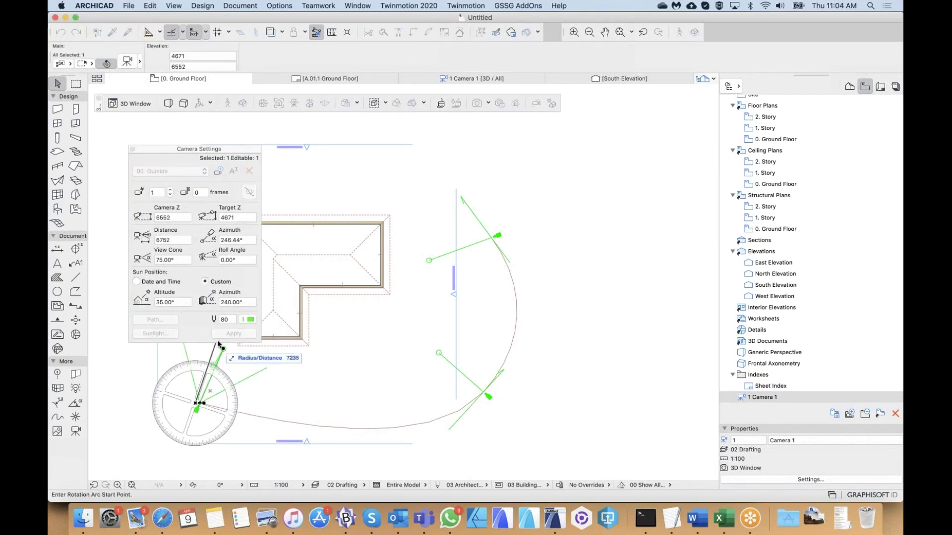
pyautogui.click(241, 358)
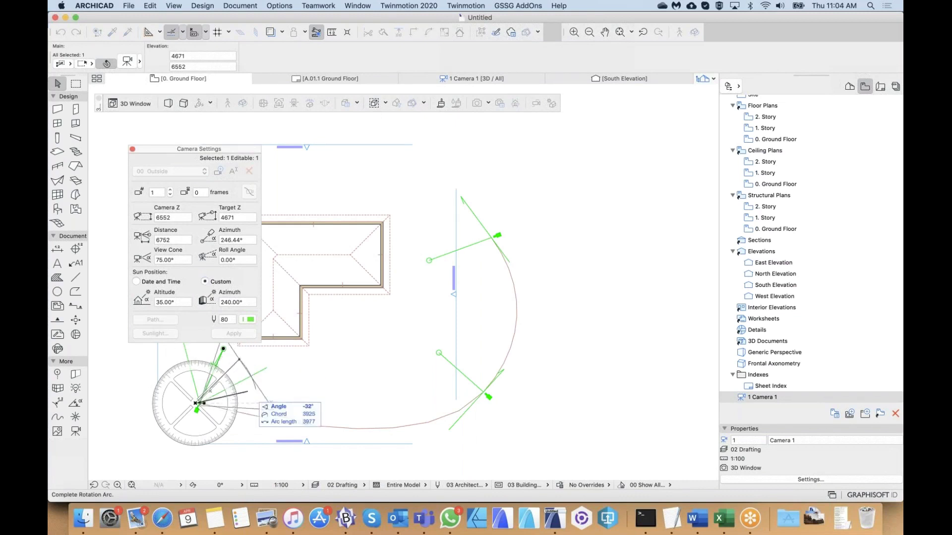
pyautogui.click(250, 363)
# - Move Camera 1 a little farther northwest and rotate it clockwise once more toward the east
pyautogui.press('super+d')
pyautogui.click(251, 397)
pyautogui.click(234, 388)
pyautogui.press('super+e')
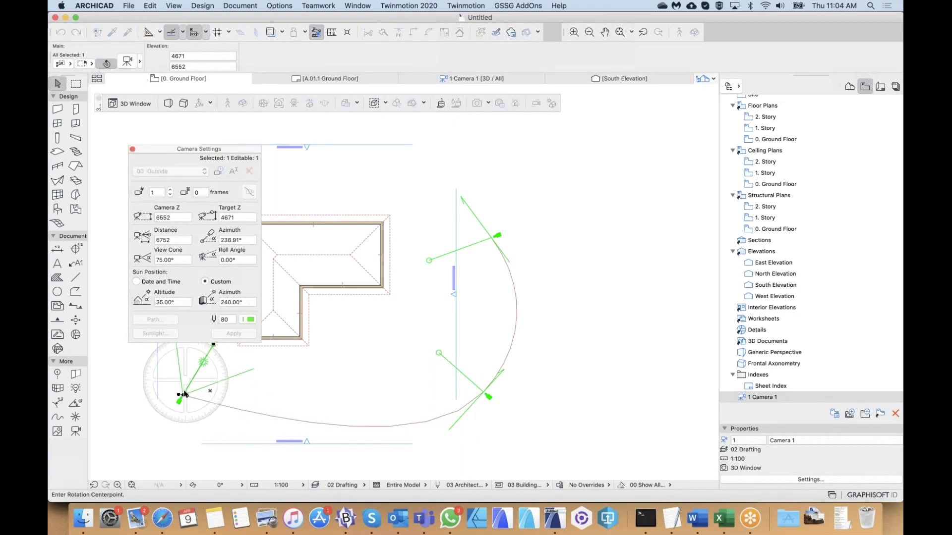
pyautogui.click(184, 391)
pyautogui.click(224, 346)
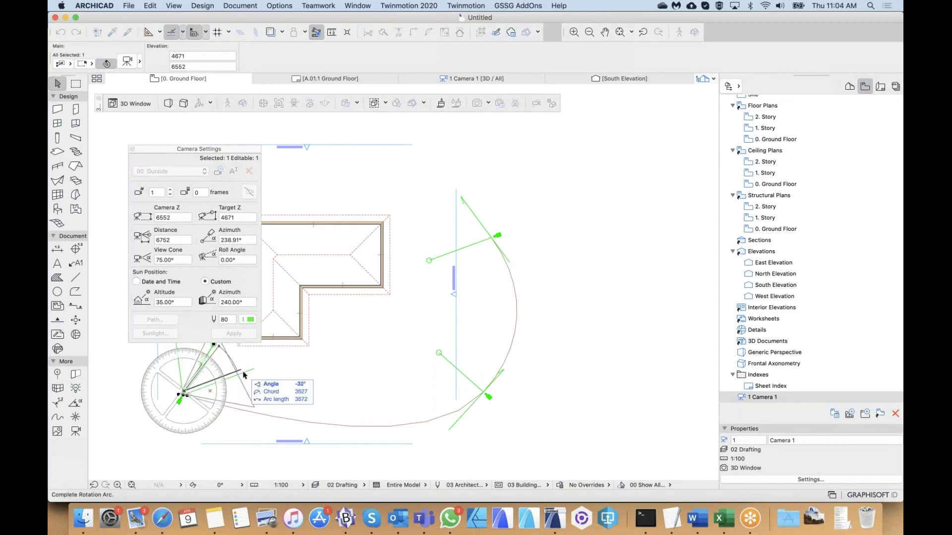
pyautogui.click(244, 377)
# - Move the camera settings palette aside and open the saved Camera 1 view to compare it with the moved camera
pyautogui.moveTo(165, 148); pyautogui.dragTo(136, 129)
pyautogui.click(372, 210)
pyautogui.scroll(-1, 770, 400)
pyautogui.doubleClick(778, 399)
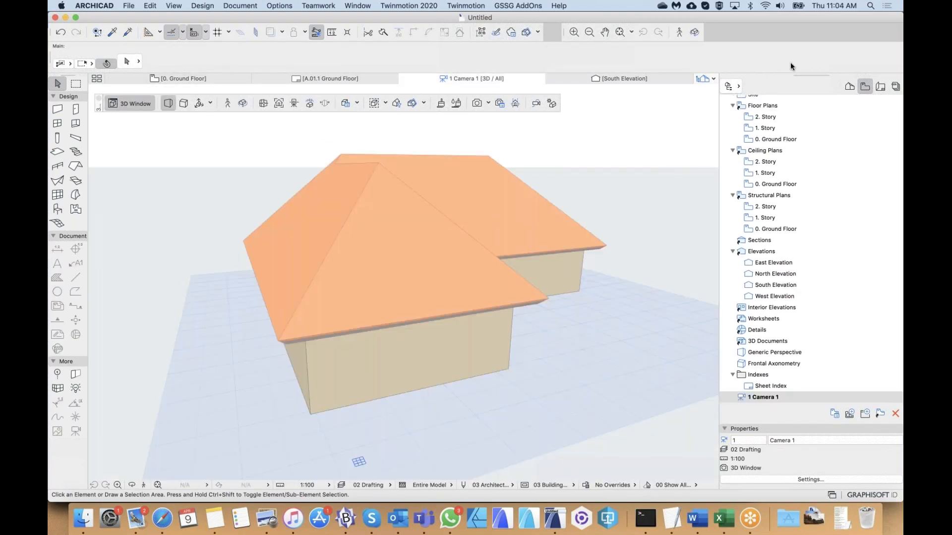
# - Open the moved Camera 1 from the Project Map and the saved Camera 1 from the View Map to compare their 3D views
pyautogui.click(850, 84)
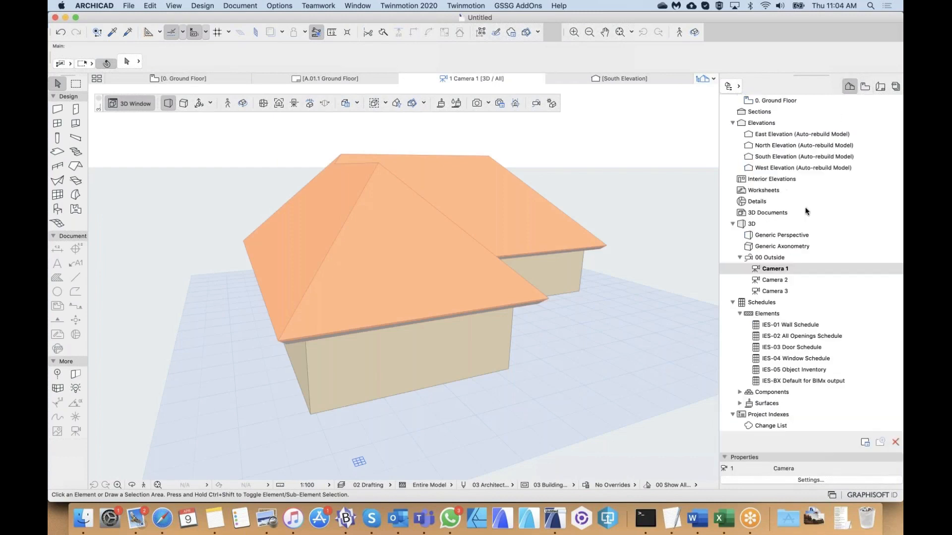
pyautogui.doubleClick(791, 268)
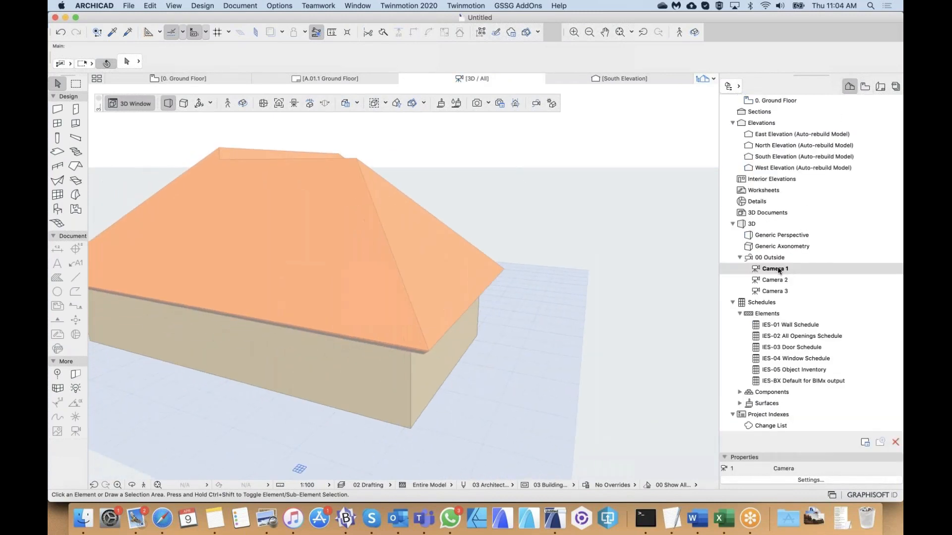
pyautogui.click(770, 272)
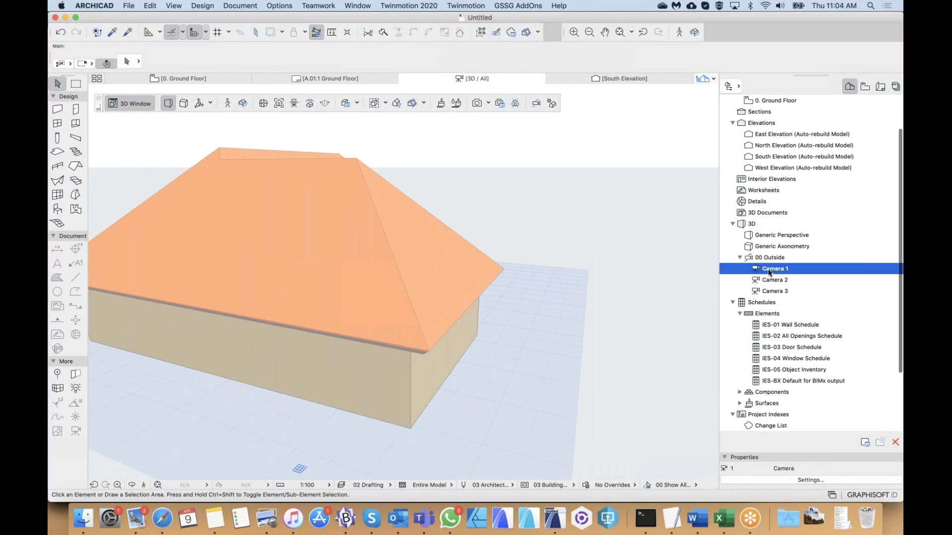
pyautogui.rightClick(770, 272)
pyautogui.click(813, 283)
pyautogui.click(865, 86)
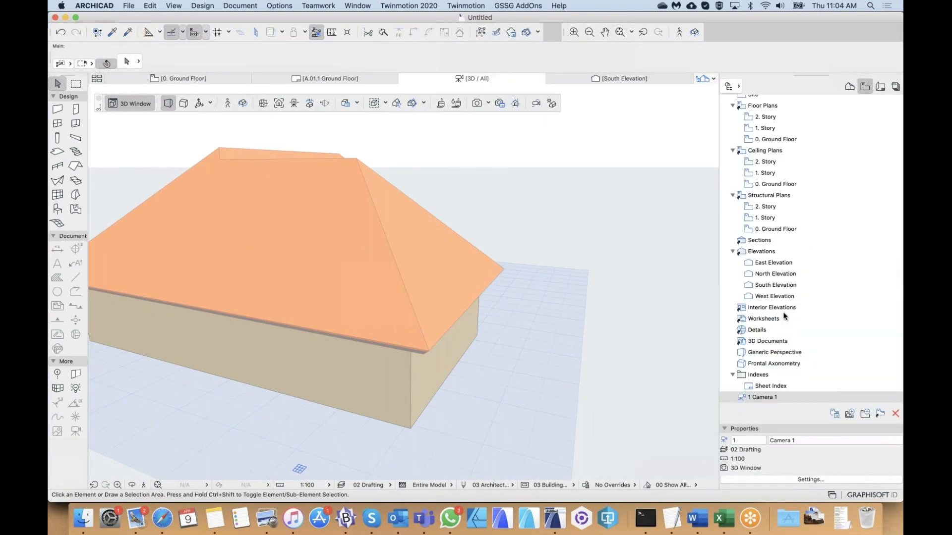
pyautogui.doubleClick(782, 397)
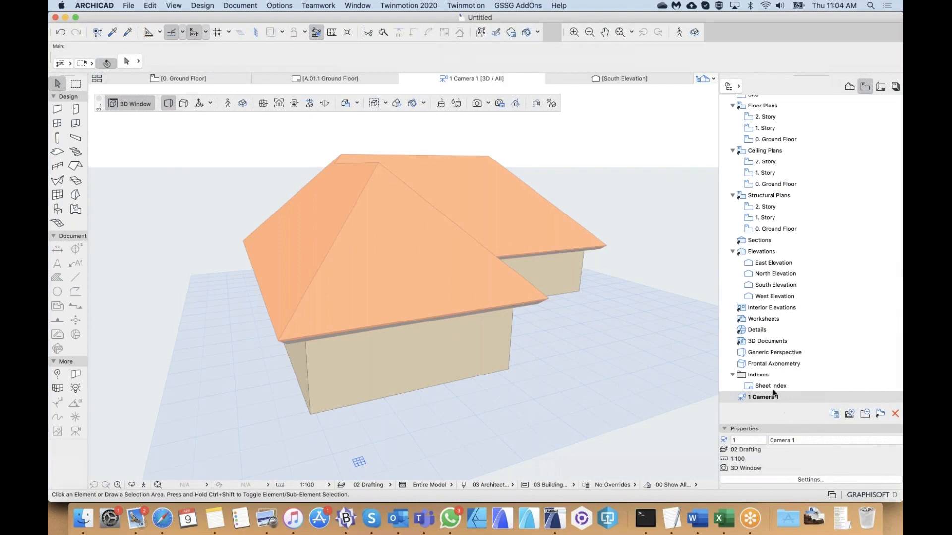
# - Examine the 3D-only options in the saved Camera 1 view's settings and close the settings without changing them
pyautogui.click(741, 398)
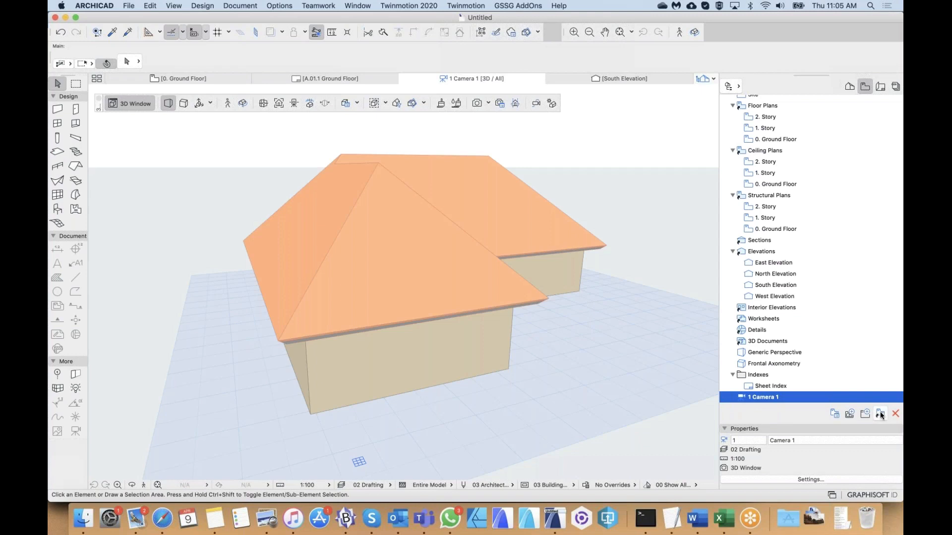
pyautogui.click(834, 414)
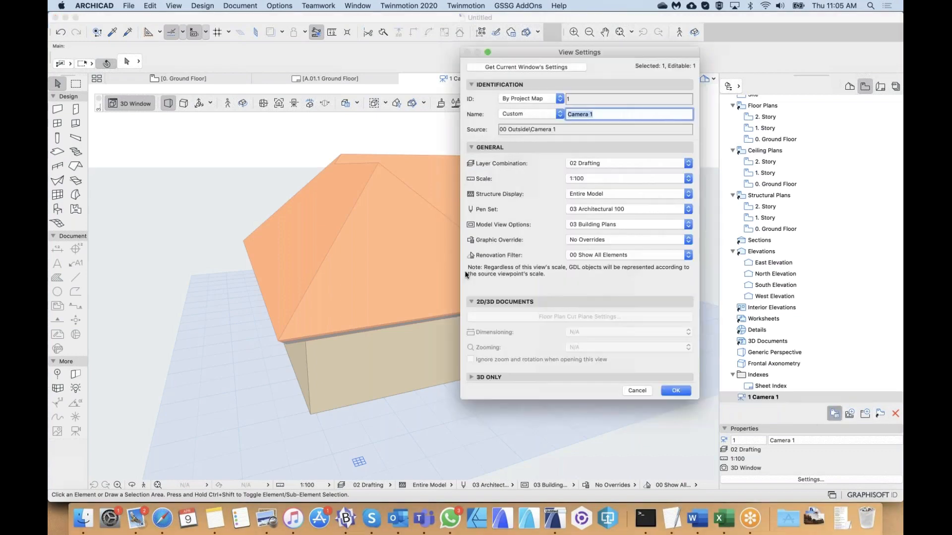
pyautogui.moveTo(499, 49); pyautogui.dragTo(328, 90)
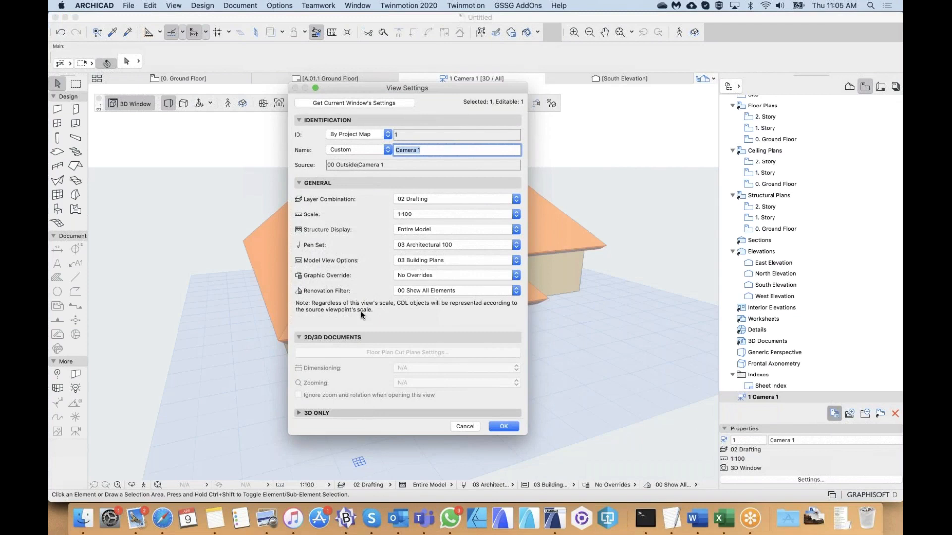
pyautogui.click(354, 412)
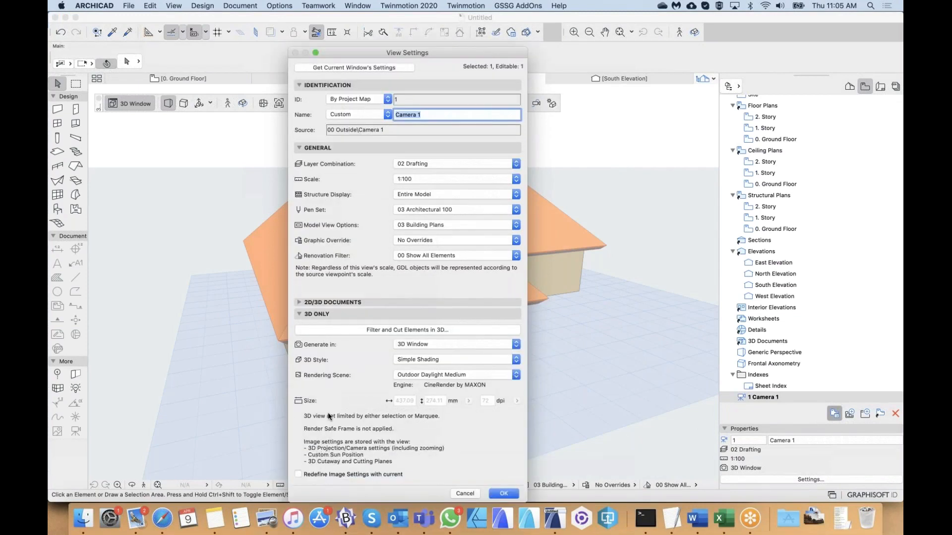
pyautogui.click(463, 494)
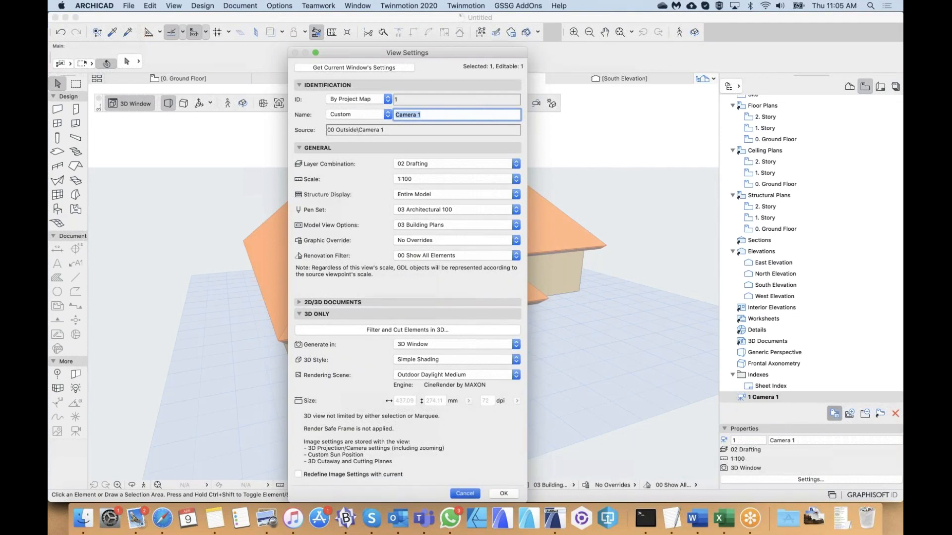
# - View Camera 1 from the Project Map again and return to the ground floor plan
pyautogui.click(848, 88)
pyautogui.doubleClick(772, 270)
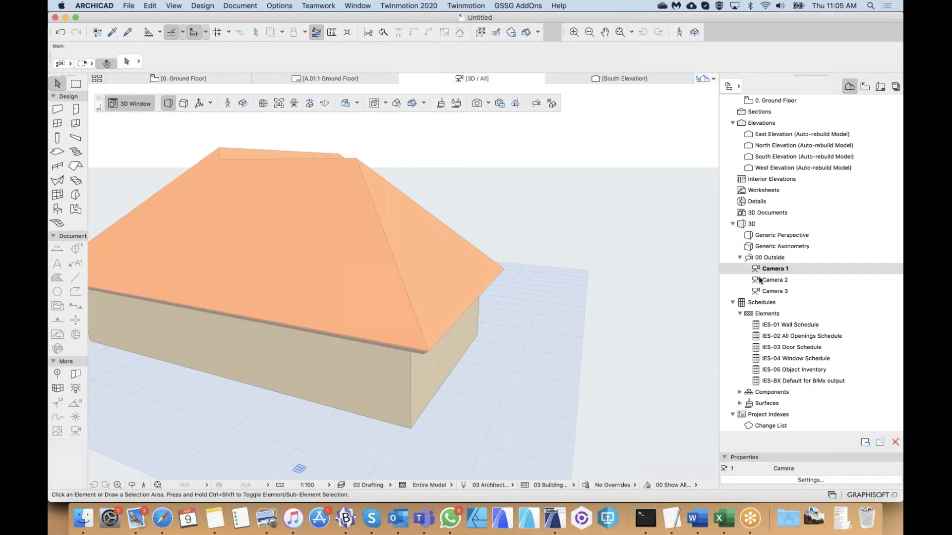
pyautogui.click(199, 77)
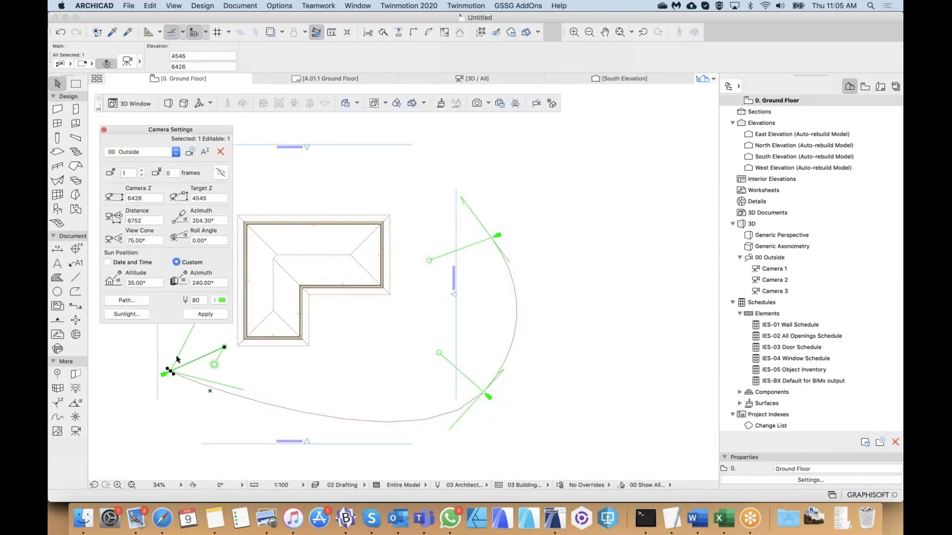
pyautogui.hscroll(-2, 212, 381)
pyautogui.hscroll(-1, 218, 372)
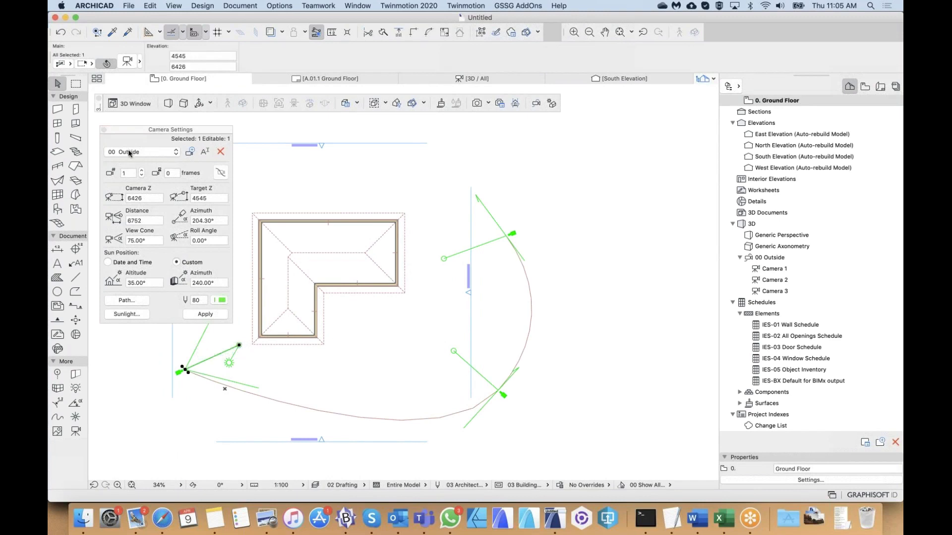
# - Create a new camera path named --- EMPTY --- without adding a copy of the current path
pyautogui.click(144, 151)
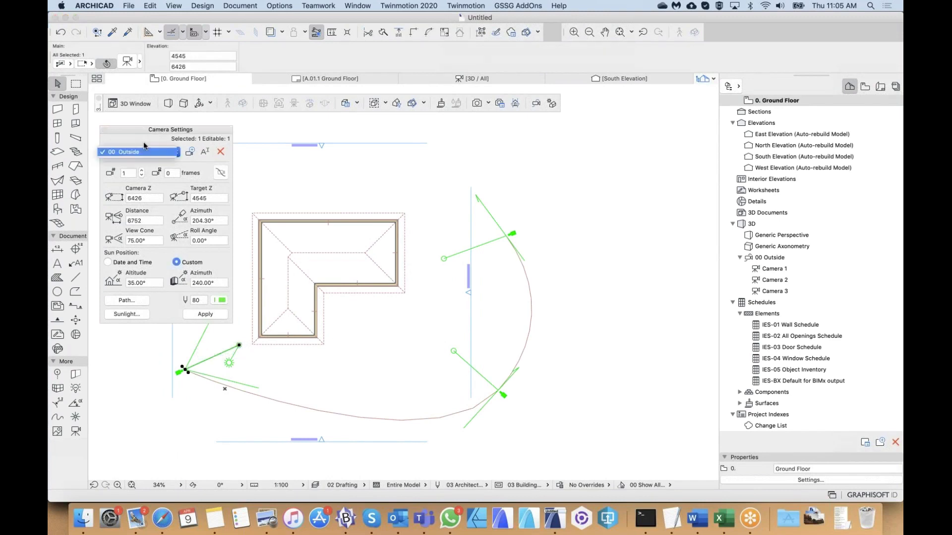
pyautogui.click(104, 130)
pyautogui.click(104, 130)
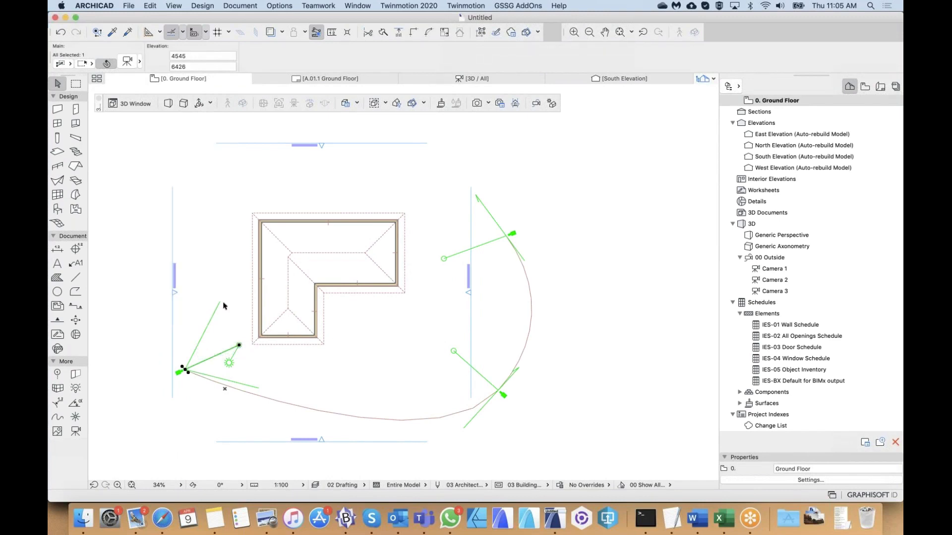
pyautogui.doubleClick(75, 431)
pyautogui.moveTo(192, 131); pyautogui.dragTo(194, 130)
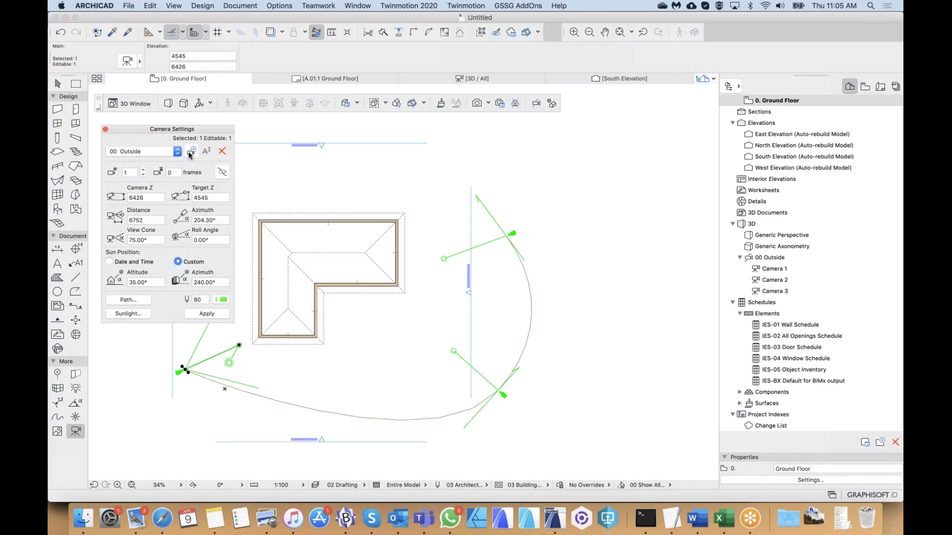
pyautogui.click(191, 151)
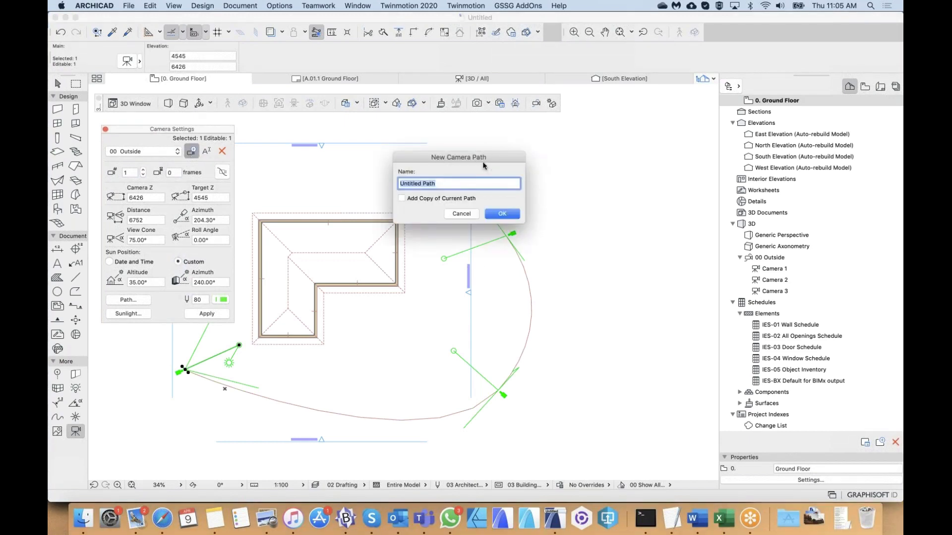
pyautogui.moveTo(427, 165); pyautogui.dragTo(366, 161)
pyautogui.press('BackSpace')
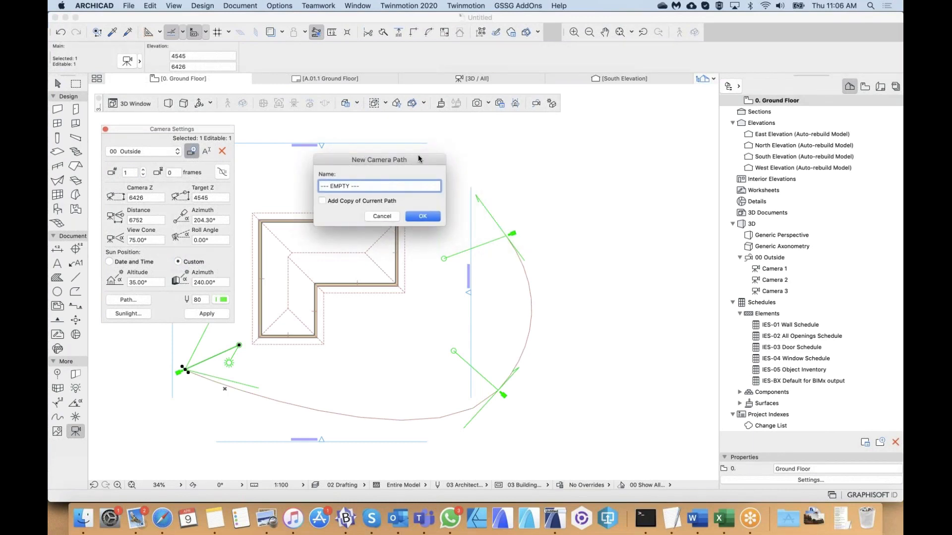
pyautogui.click(423, 217)
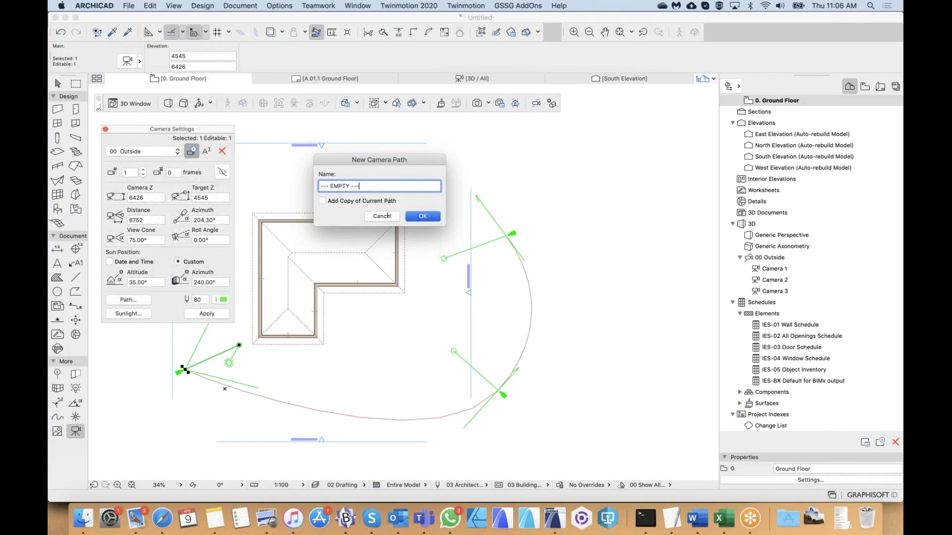
# - Switch between the --- EMPTY --- and Outside camera paths to compare them on the ground floor plan, leaving Outside active
pyautogui.click(140, 156)
pyautogui.click(139, 144)
pyautogui.click(141, 151)
pyautogui.click(140, 162)
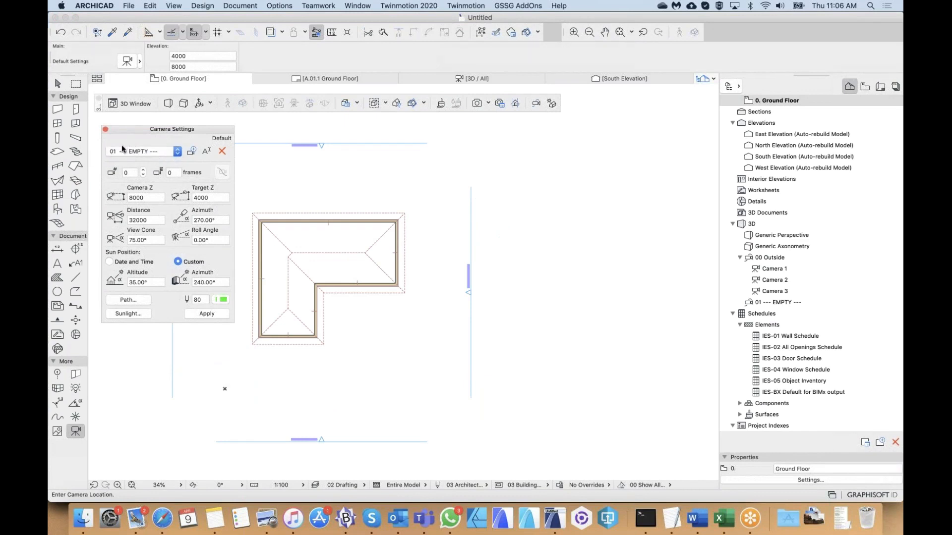
pyautogui.click(136, 151)
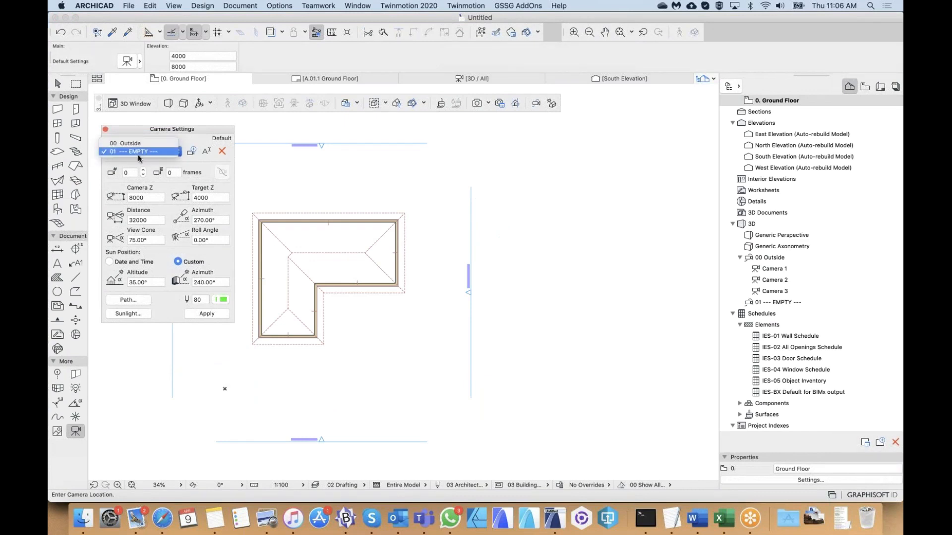
pyautogui.click(189, 133)
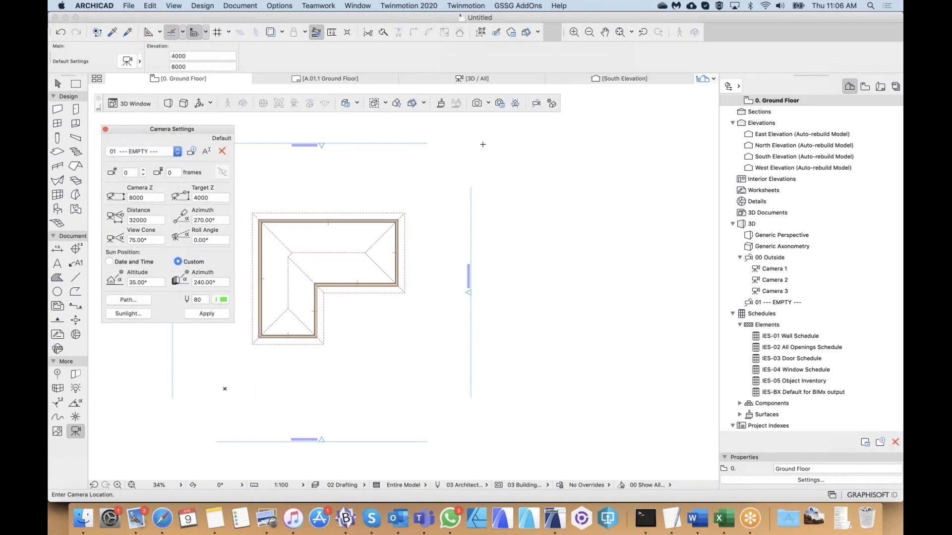
pyautogui.moveTo(312, 273); pyautogui.dragTo(333, 272, button='middle')
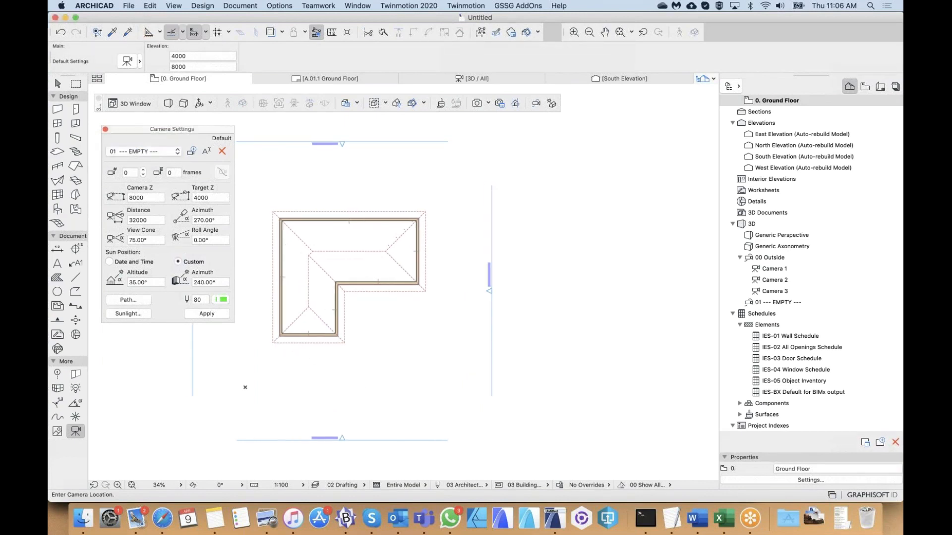
pyautogui.click(141, 151)
pyautogui.click(141, 151)
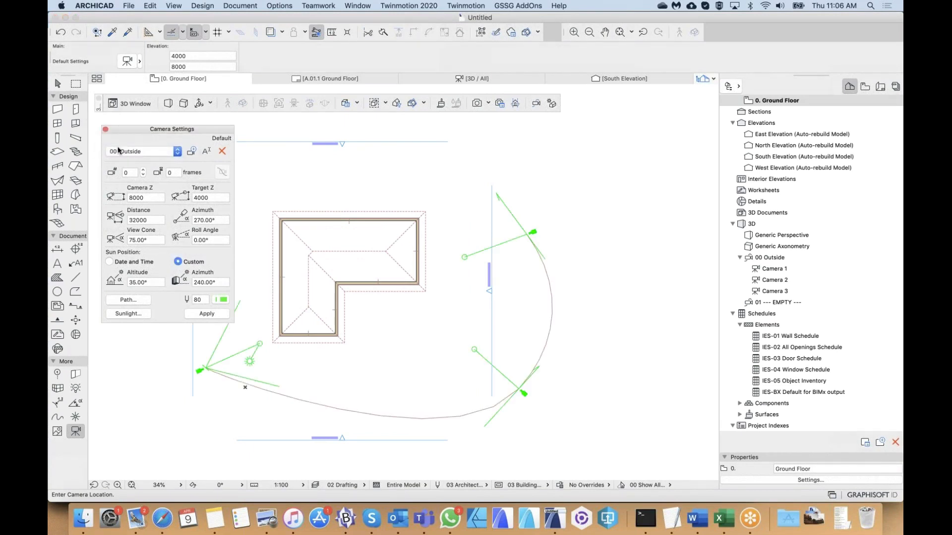
pyautogui.moveTo(245, 387); pyautogui.dragTo(241, 385, button='middle')
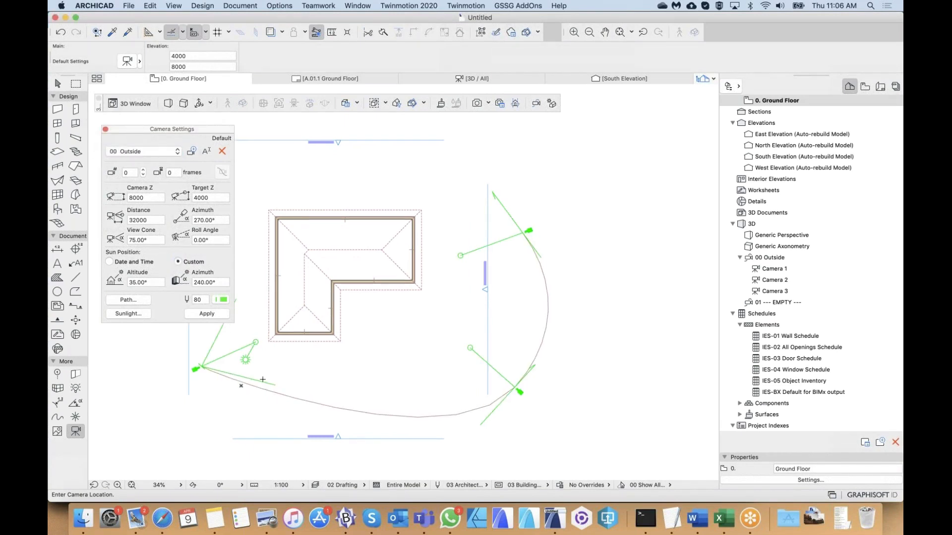
# - Examine the Outside path's motion controls, display options and in-between frames, and close its options with the settings unaltered
pyautogui.click(128, 300)
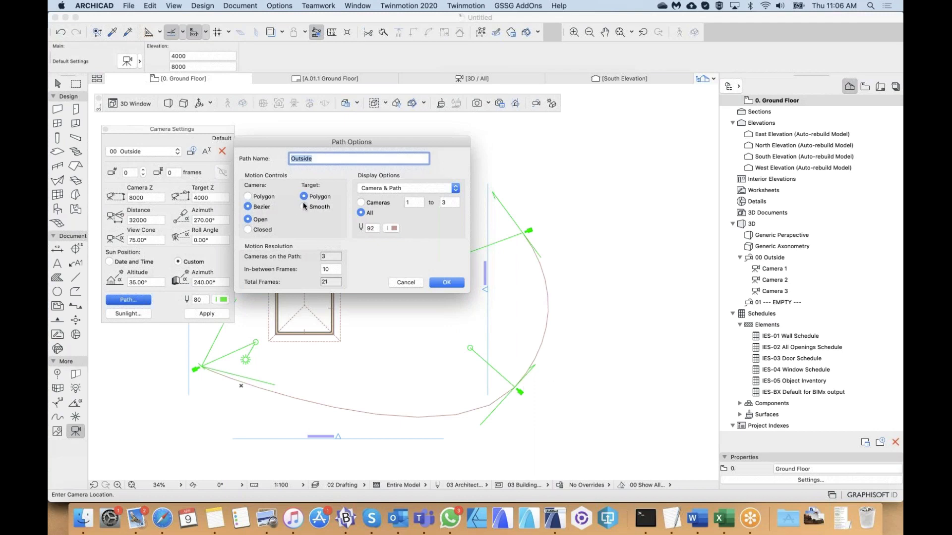
pyautogui.click(394, 191)
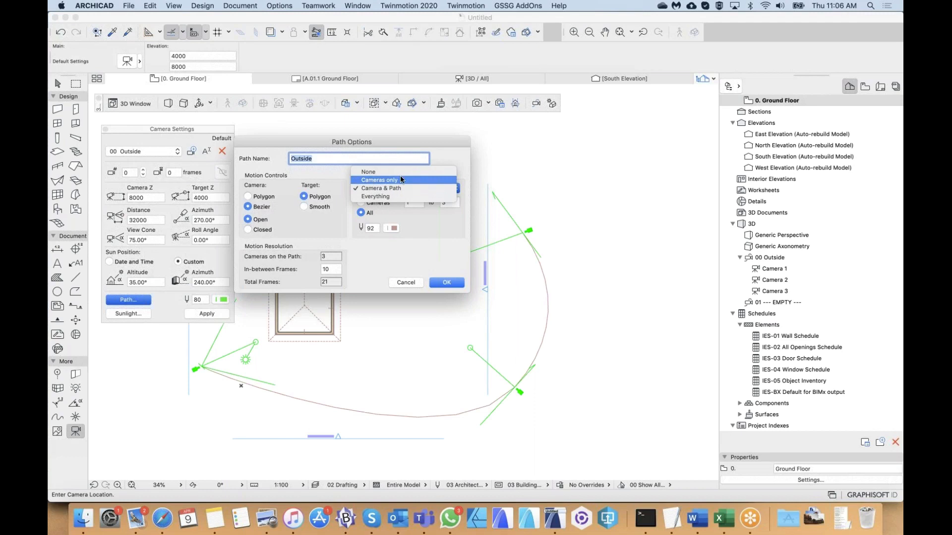
pyautogui.click(337, 171)
pyautogui.click(382, 190)
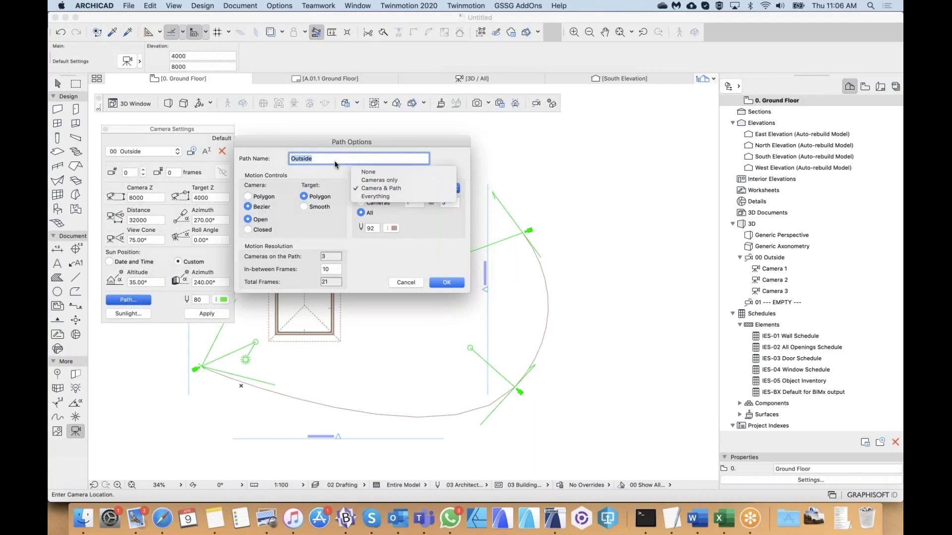
pyautogui.click(341, 171)
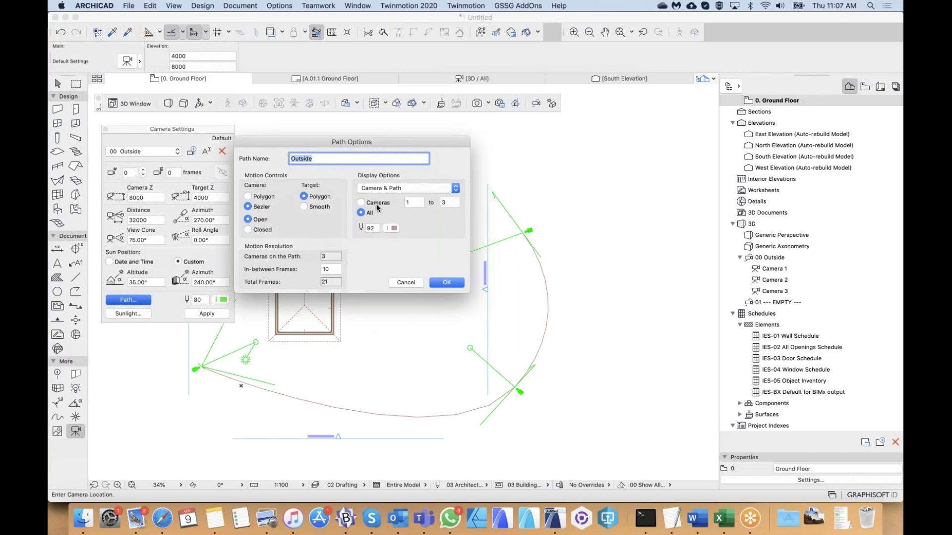
pyautogui.click(318, 269)
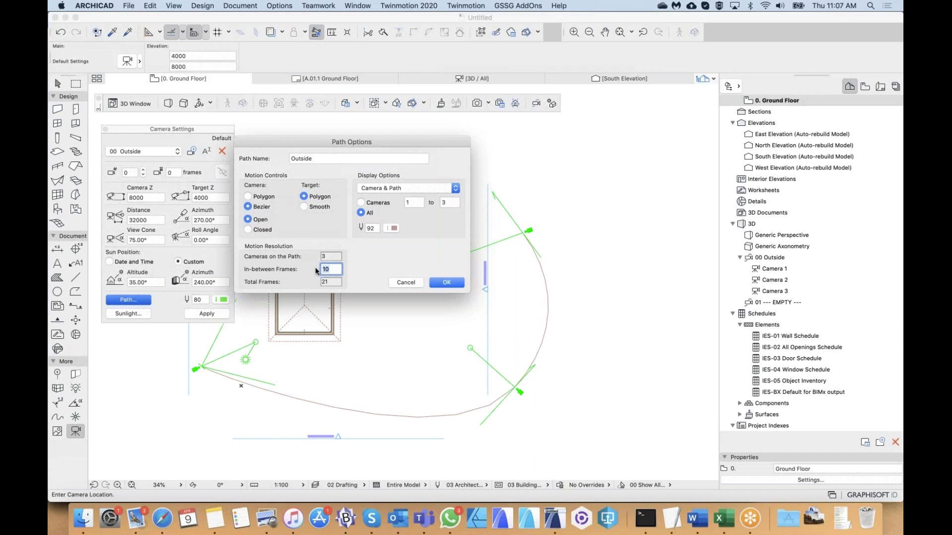
pyautogui.click(456, 284)
pyautogui.hscroll(2, 402, 386)
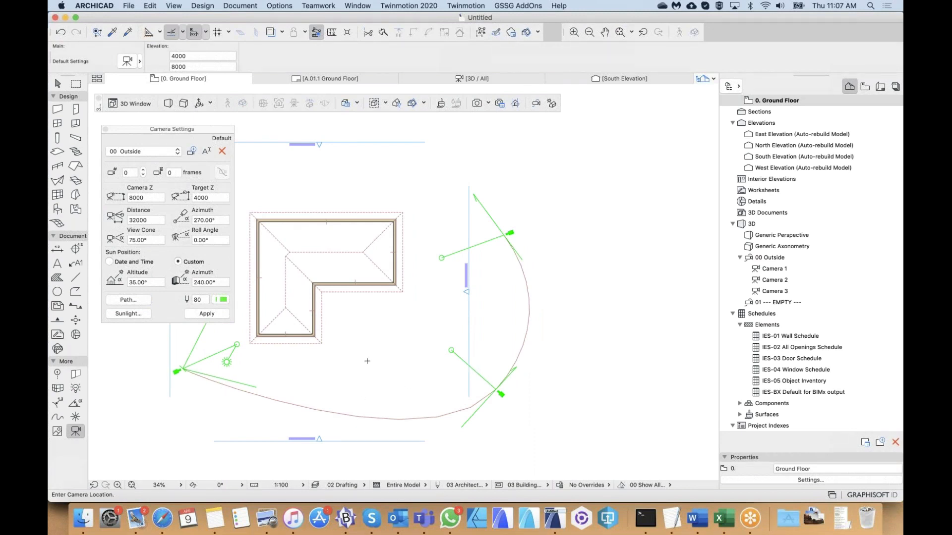
pyautogui.hscroll(1, 367, 361)
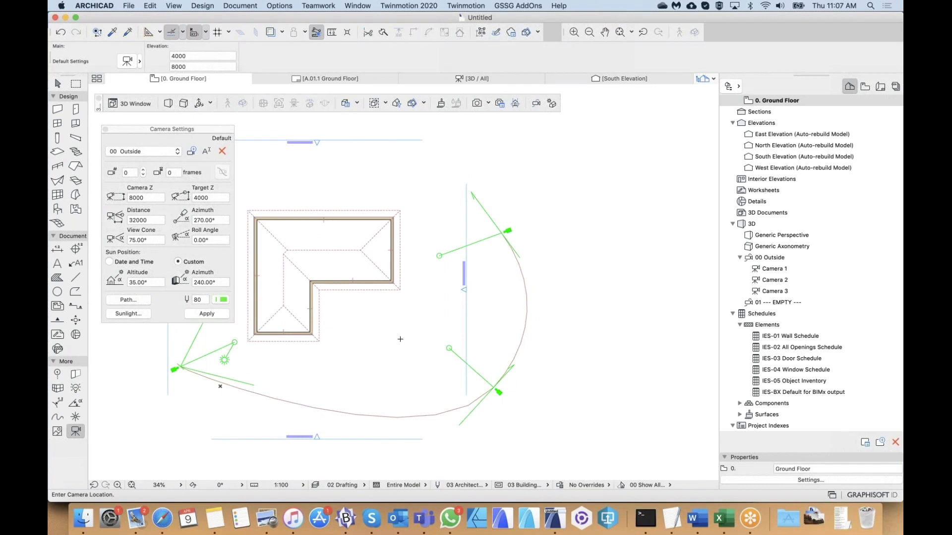
pyautogui.scroll(1, 400, 339)
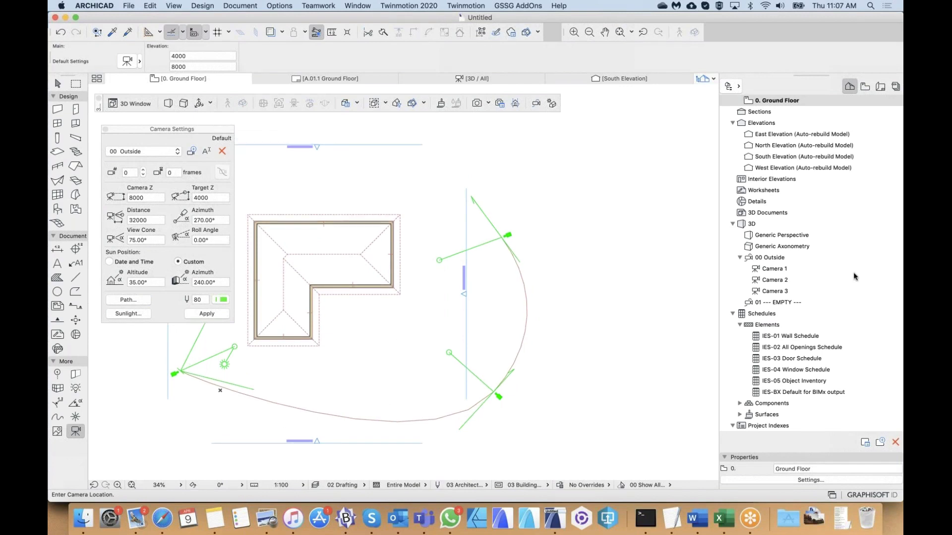
pyautogui.scroll(-2, 852, 276)
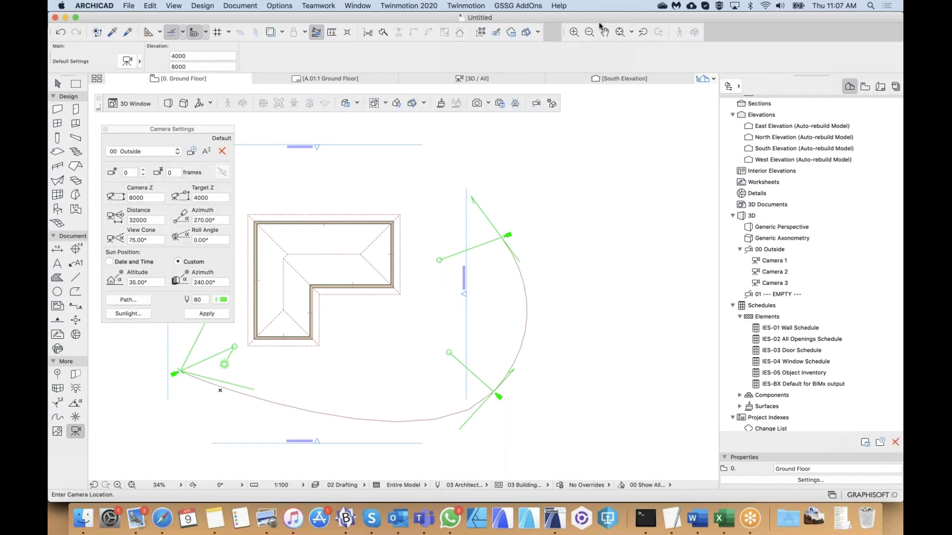
pyautogui.press('super+Tab')
pyautogui.click(380, 202)
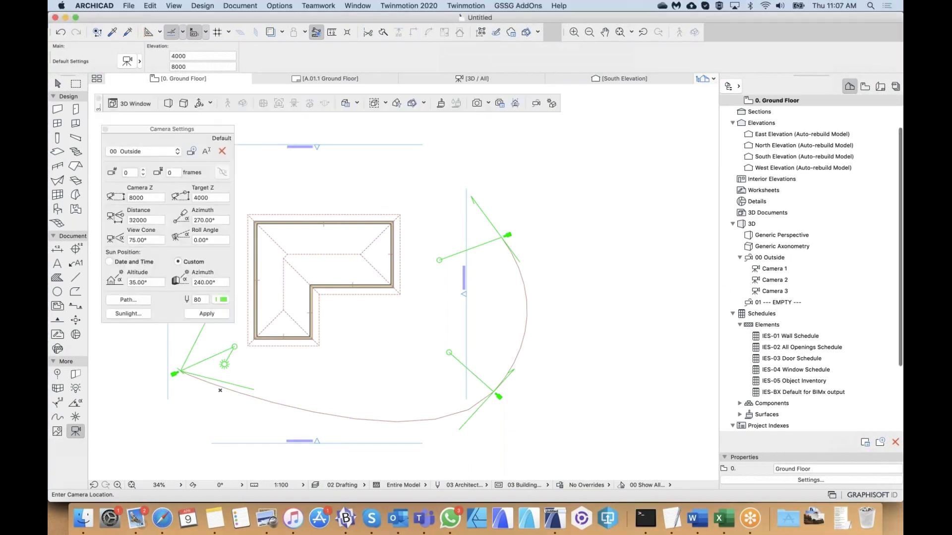
# - Review the fly-through settings for the Outside camera path and close them without saving a movie
pyautogui.click(536, 103)
pyautogui.moveTo(499, 121); pyautogui.dragTo(458, 148)
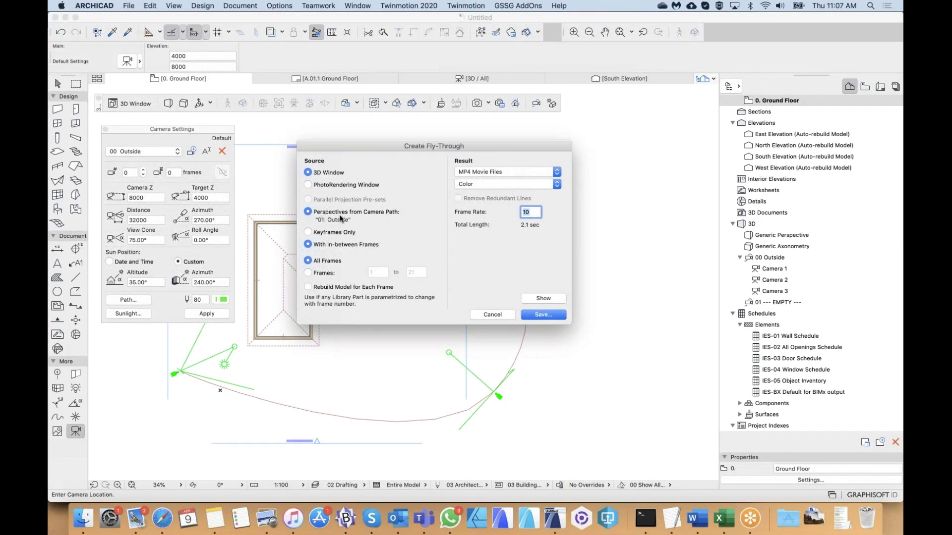
pyautogui.click(502, 317)
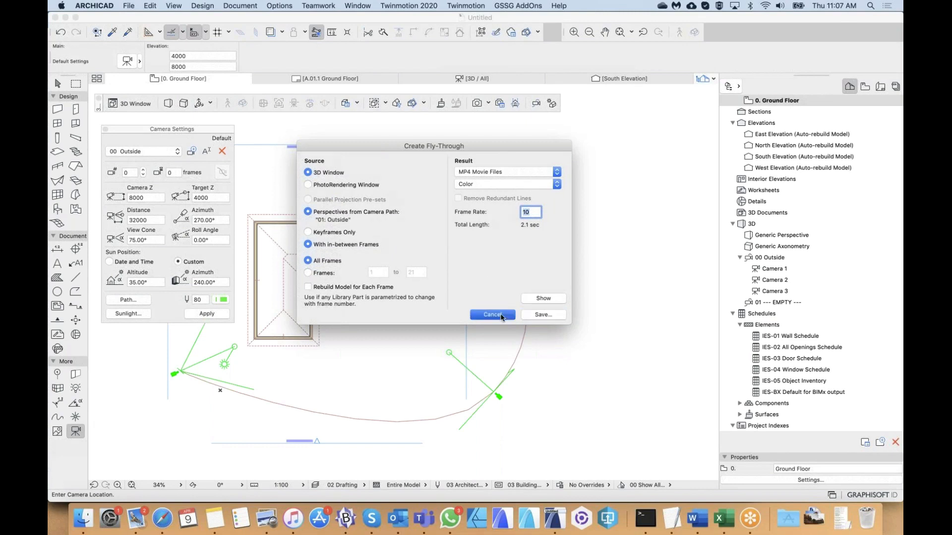
# - Check the display choices and in-between frames in the Outside path's options, and cancel without altering them
pyautogui.click(128, 300)
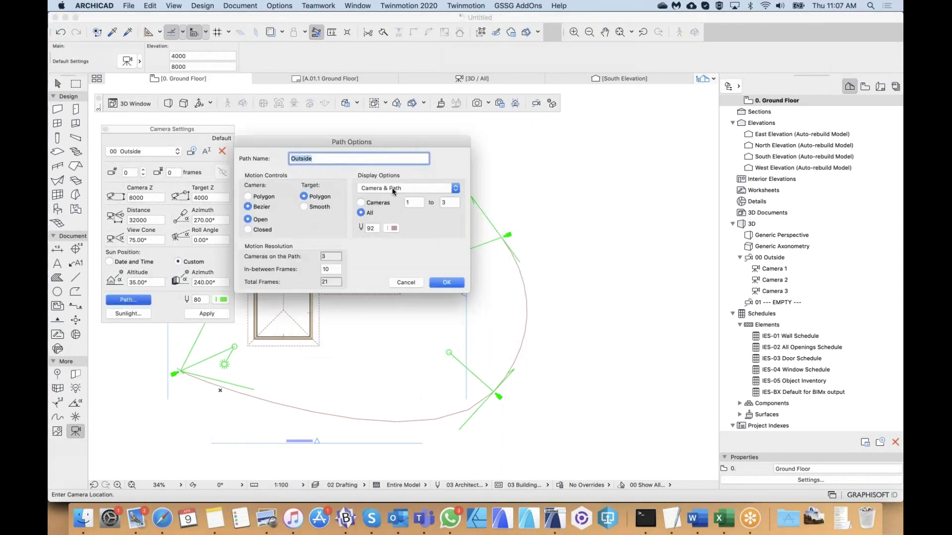
pyautogui.click(388, 191)
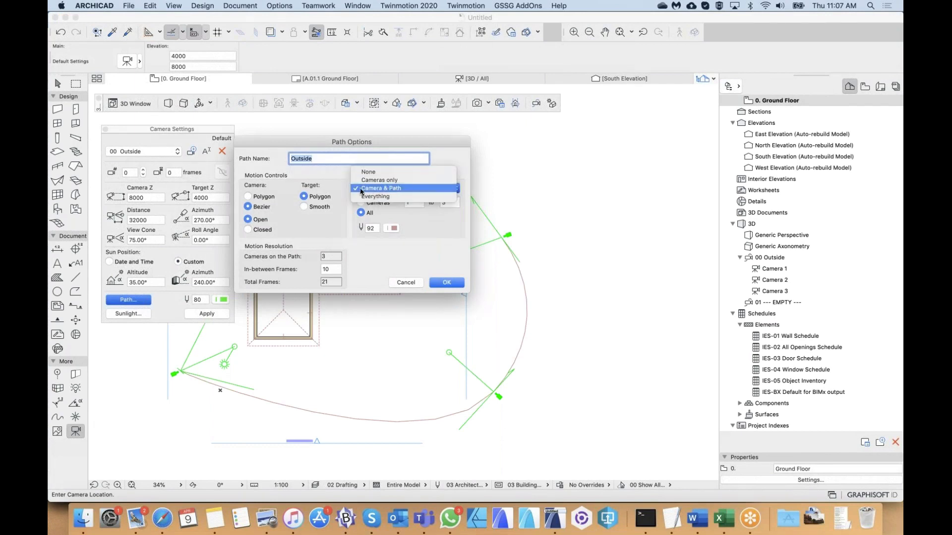
pyautogui.click(380, 435)
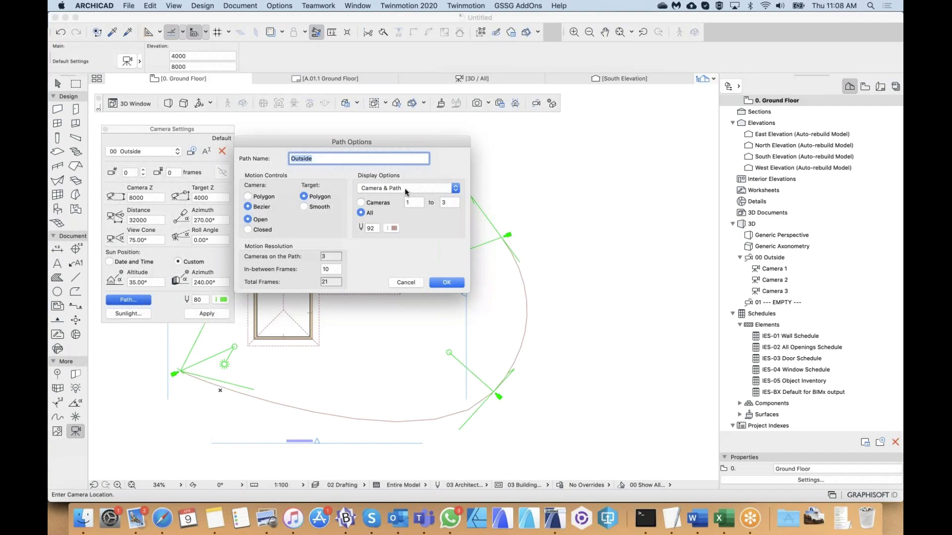
pyautogui.moveTo(426, 131); pyautogui.dragTo(421, 128)
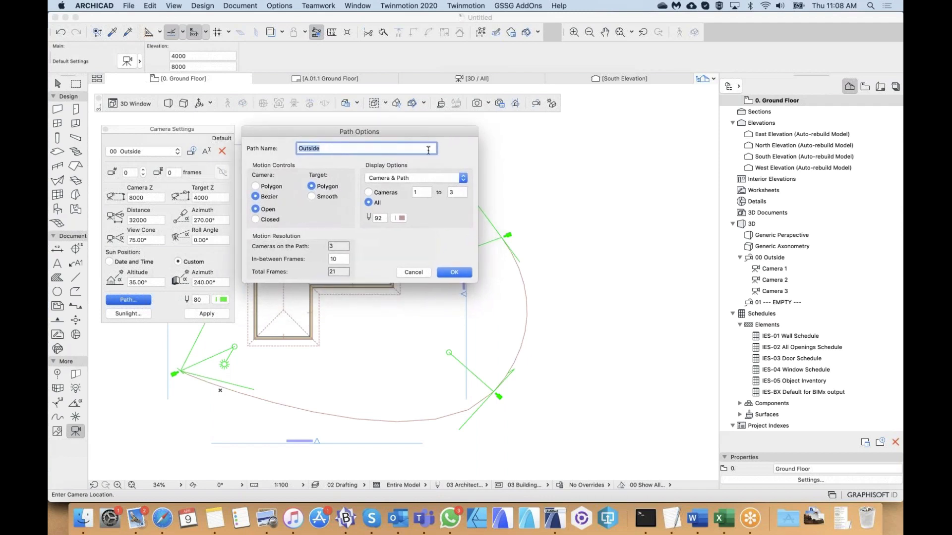
pyautogui.click(421, 272)
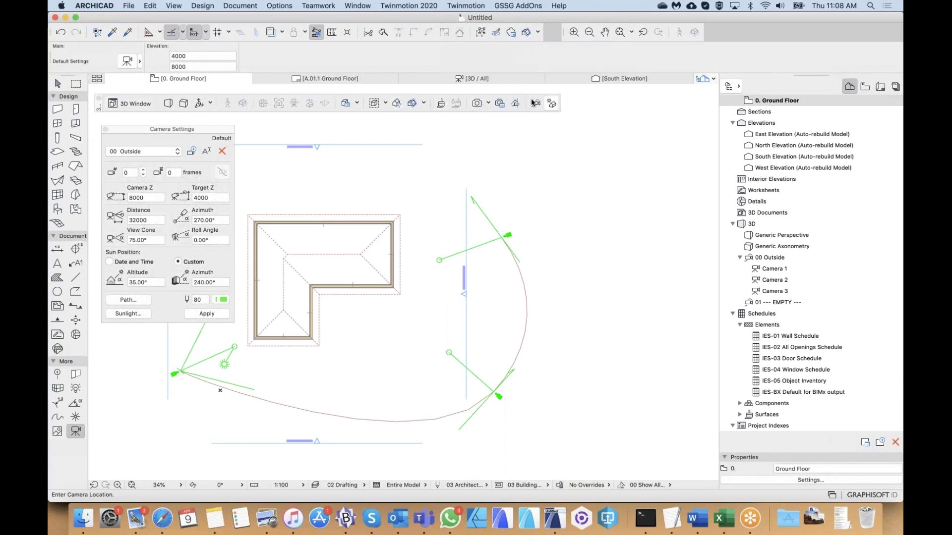
# - Set the fly-through frame rate to 2 and preview the Outside camera path animation twice
pyautogui.click(549, 103)
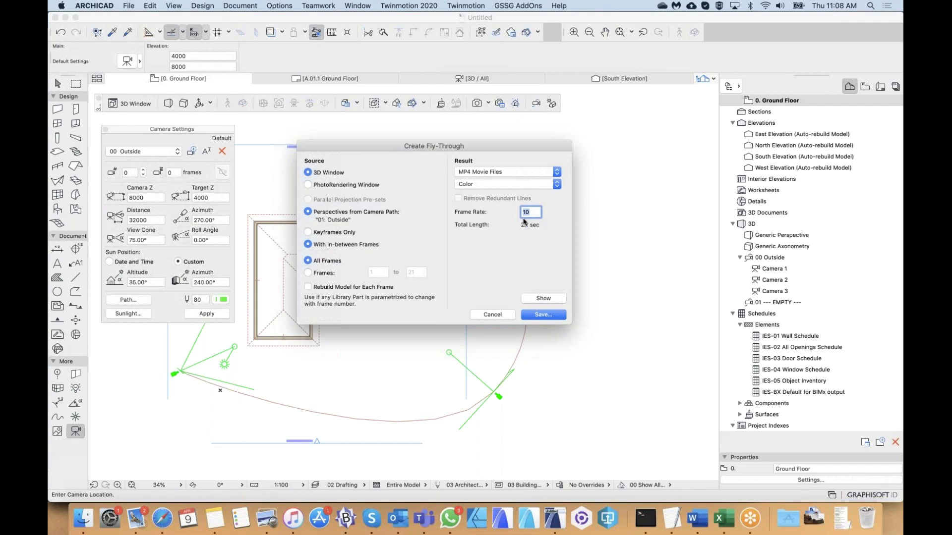
pyautogui.write('5')
pyautogui.press('BackSpace')
pyautogui.write('2')
pyautogui.click(545, 299)
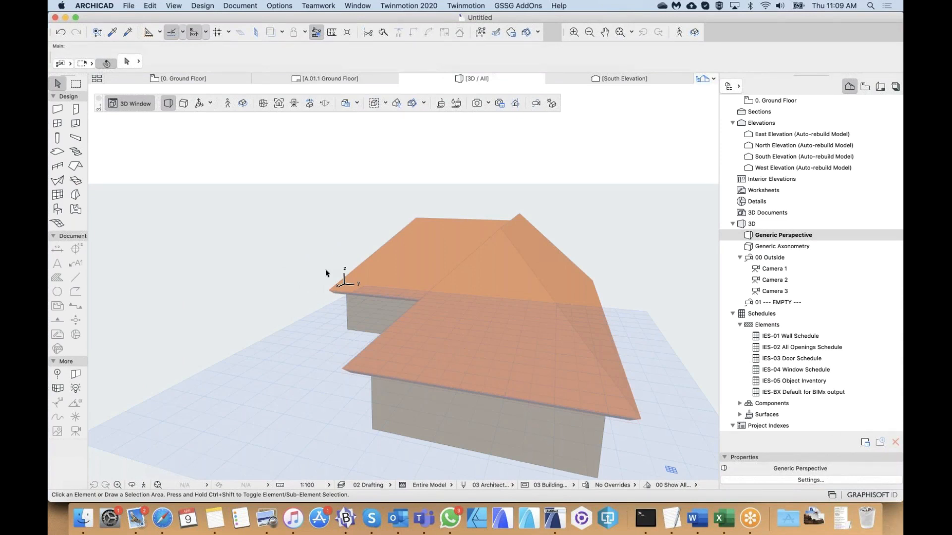
pyautogui.click(536, 103)
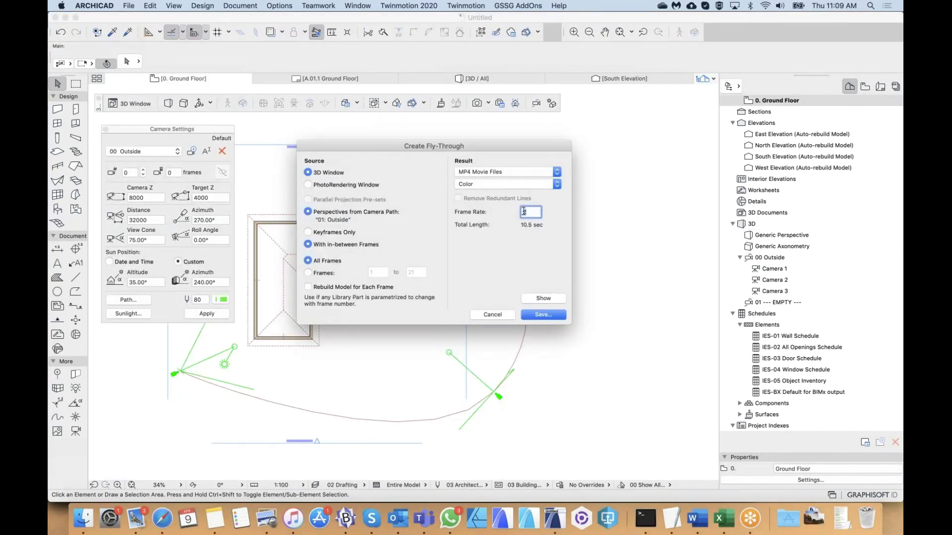
pyautogui.click(549, 299)
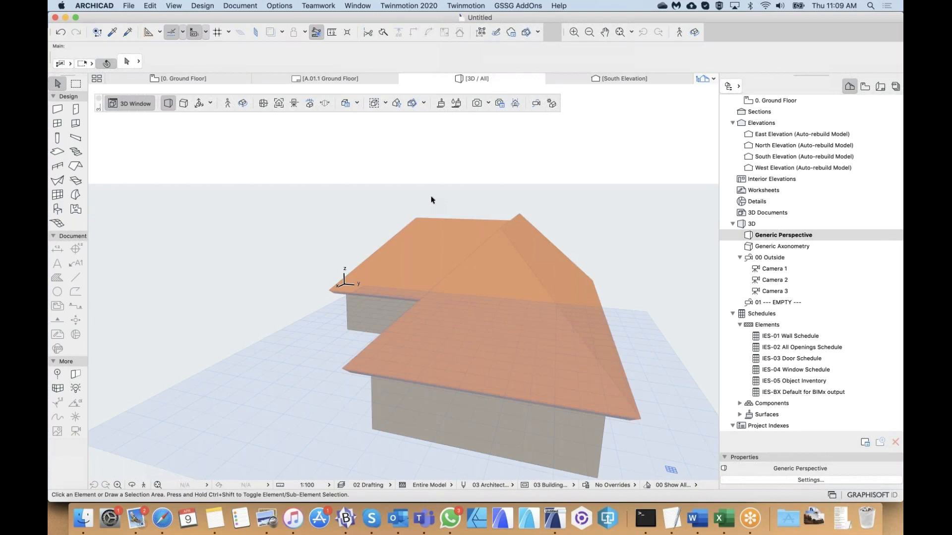
# - Orbit and pan the 3D perspective to look down on the house's inner corner and hipped roof
pyautogui.keyDown('shift'); pyautogui.moveTo(431, 199); pyautogui.dragTo(637, 162, button='middle'); pyautogui.keyUp('shift')
pyautogui.keyDown('shift'); pyautogui.moveTo(370, 247); pyautogui.dragTo(411, 300, button='middle'); pyautogui.keyUp('shift')
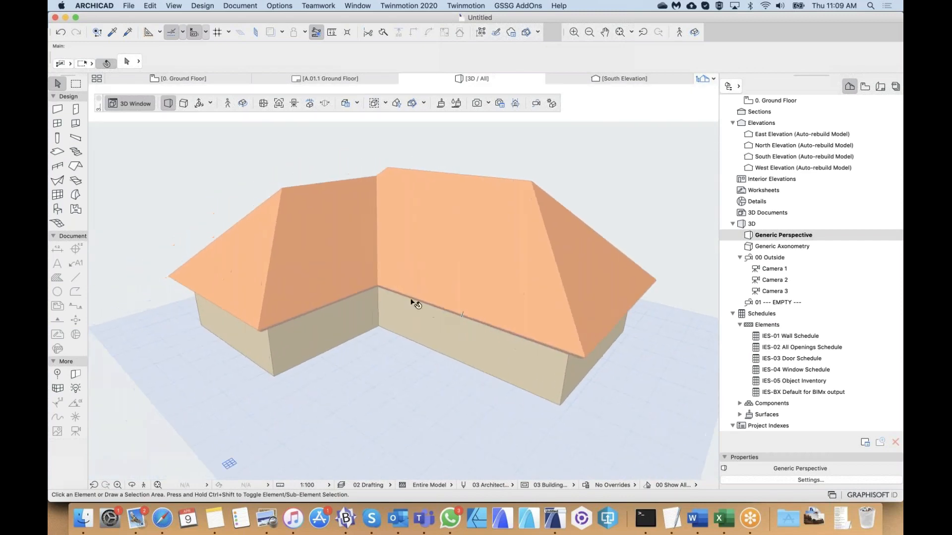
pyautogui.click(714, 18)
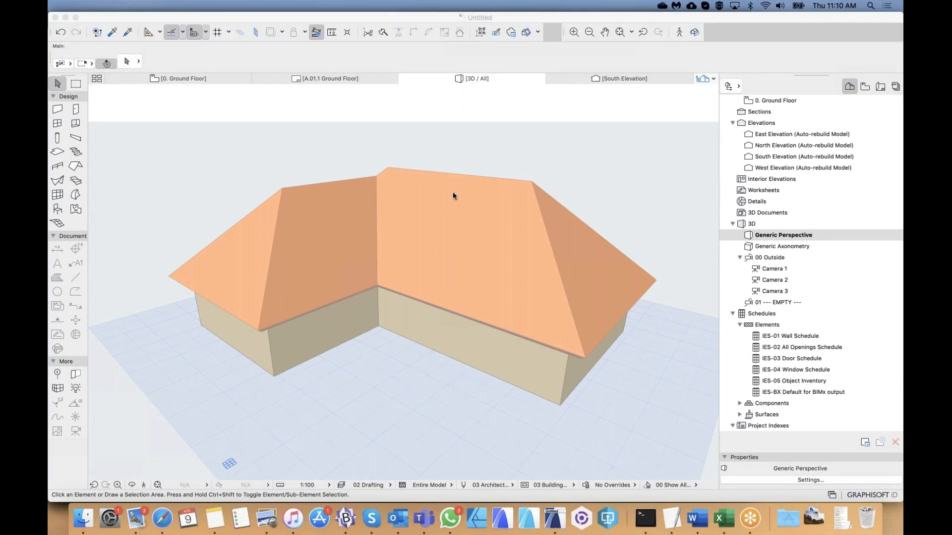
pyautogui.click(469, 140)
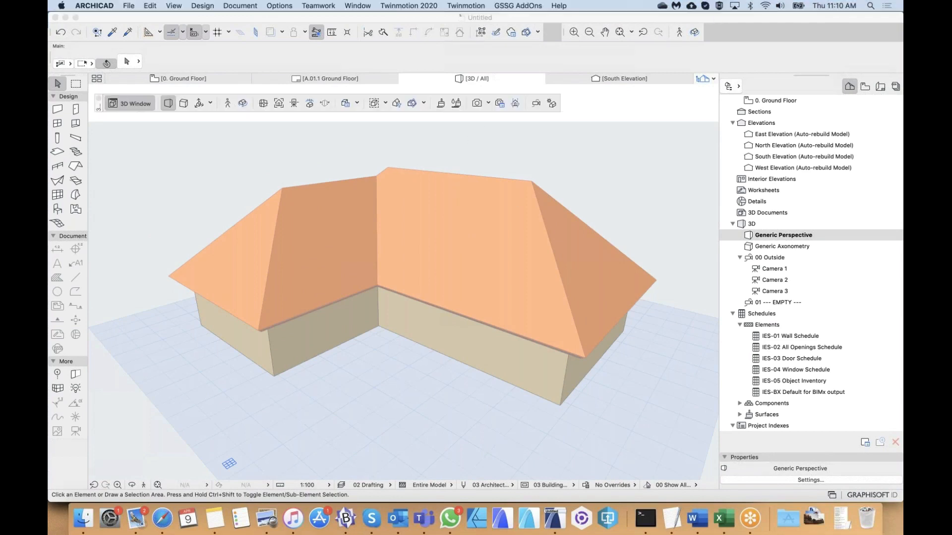
pyautogui.moveTo(446, 144); pyautogui.dragTo(427, 149, button='middle')
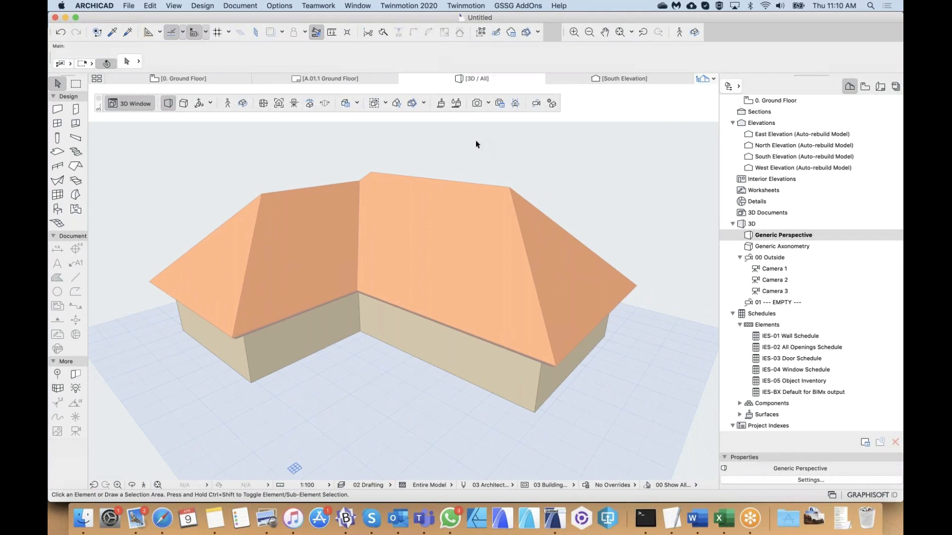
pyautogui.click(732, 425)
pyautogui.click(437, 328)
pyautogui.click(460, 179)
# - Examine the fly-through's rendering source, keyframe, in-between frame and model rebuild options, and cancel without saving
pyautogui.click(535, 104)
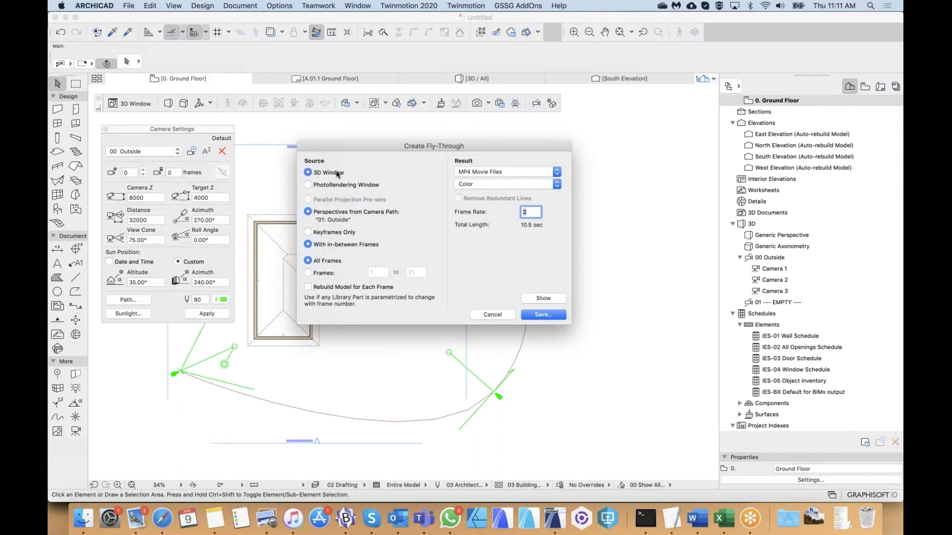
pyautogui.click(308, 185)
pyautogui.click(311, 172)
pyautogui.click(331, 233)
pyautogui.click(322, 246)
pyautogui.moveTo(423, 148); pyautogui.dragTo(421, 147)
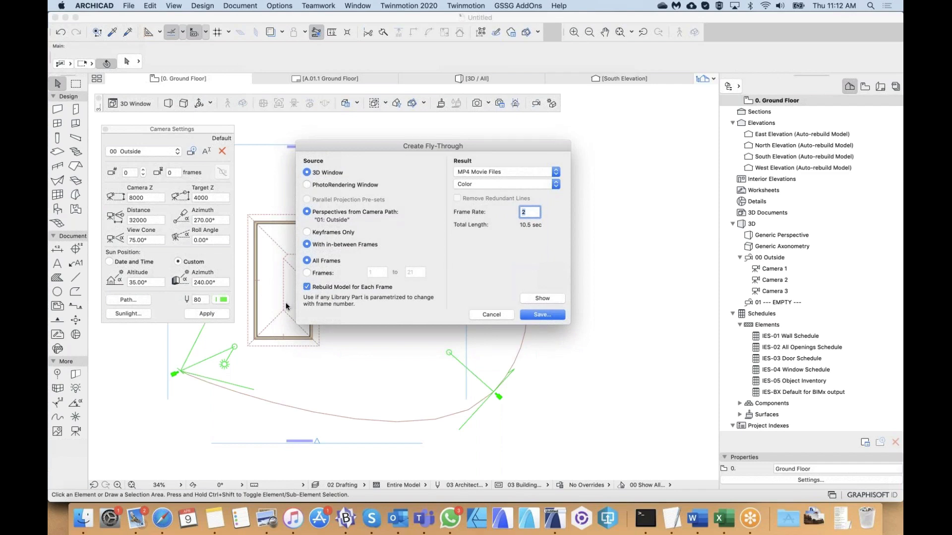
pyautogui.click(322, 288)
pyautogui.click(491, 314)
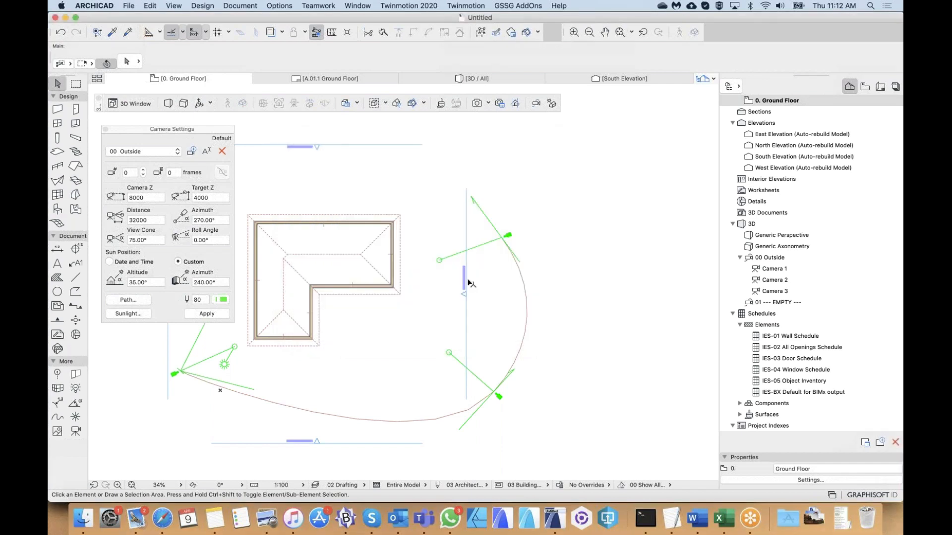
# - Smooth the Outside path at its second camera, southeast of the house on the ground floor plan
pyautogui.scroll(-3, 501, 347)
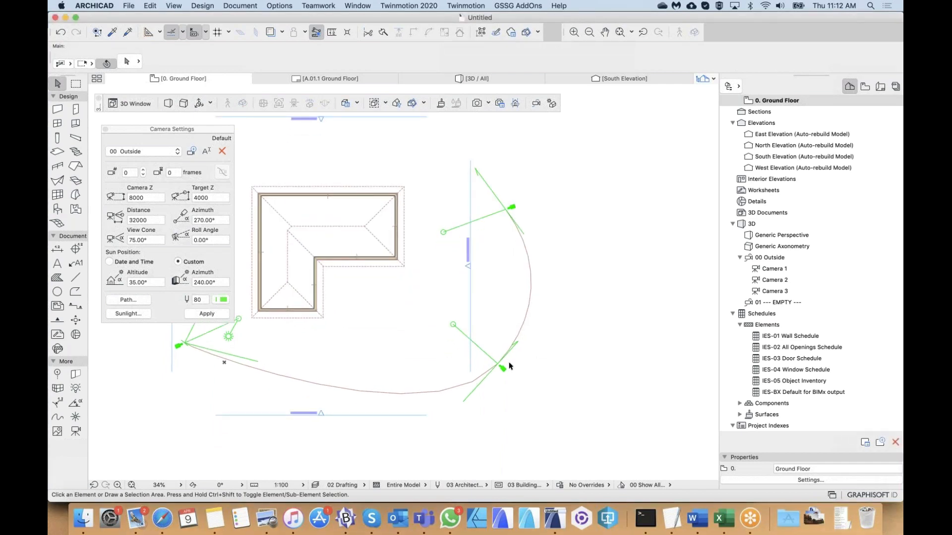
pyautogui.click(500, 365)
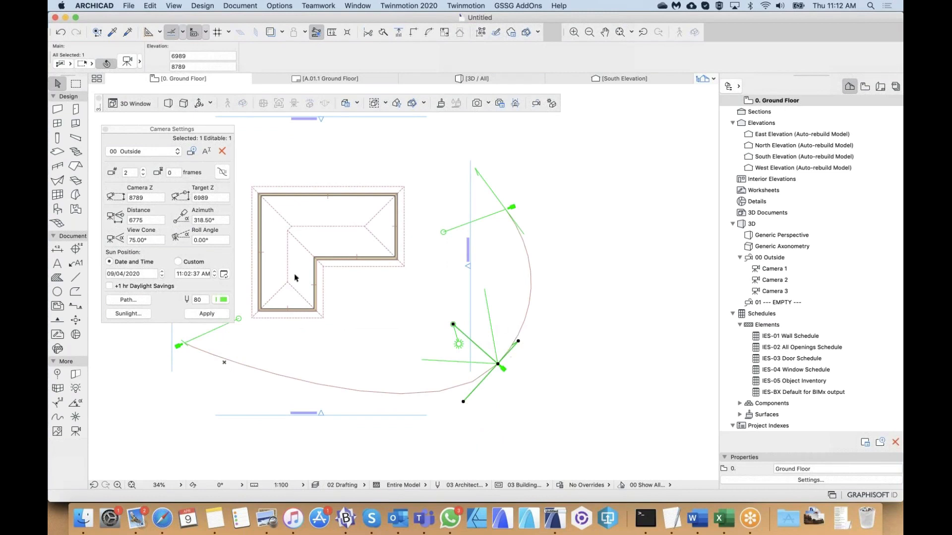
pyautogui.moveTo(161, 131); pyautogui.dragTo(164, 132)
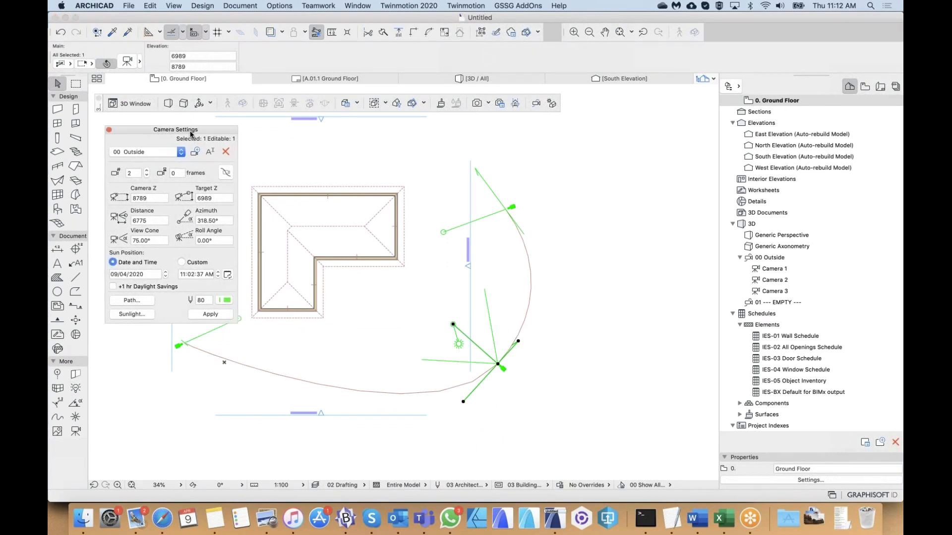
pyautogui.click(227, 173)
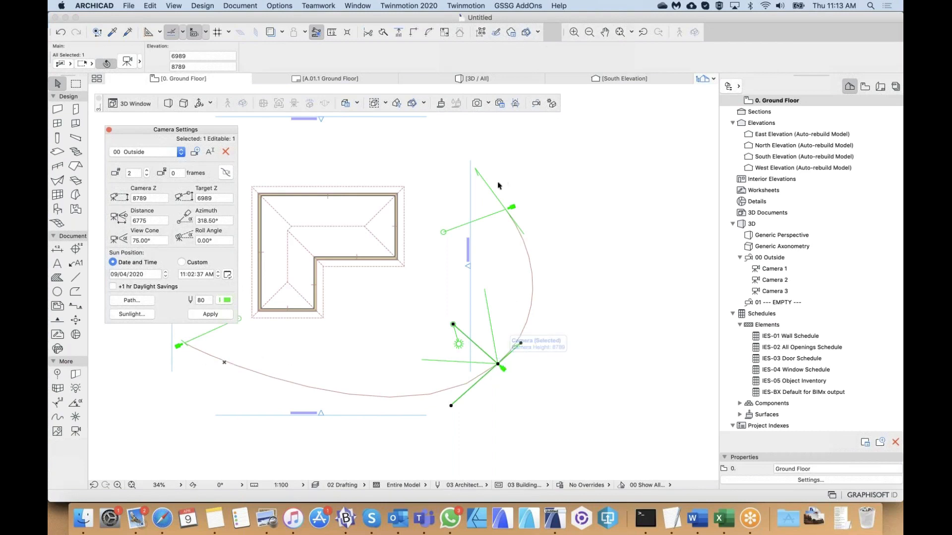
pyautogui.moveTo(484, 291); pyautogui.dragTo(498, 280, button='middle')
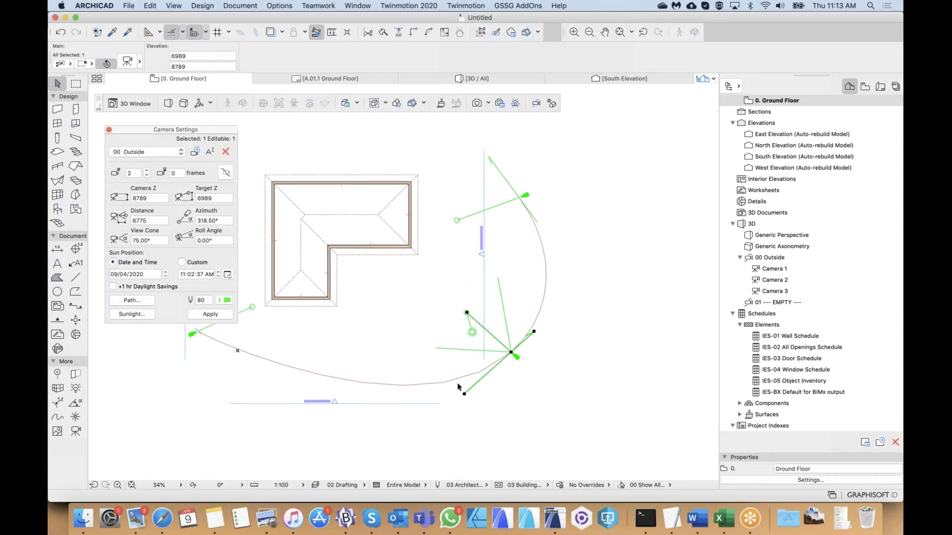
# - Check the path options, stretch the second camera's lower path handle slightly, and smooth the path at that camera again
pyautogui.click(132, 301)
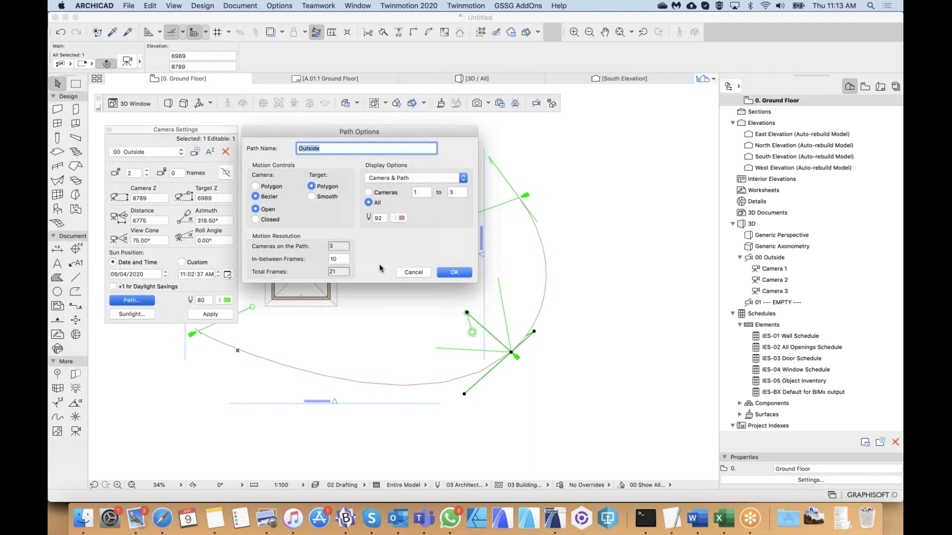
pyautogui.click(412, 273)
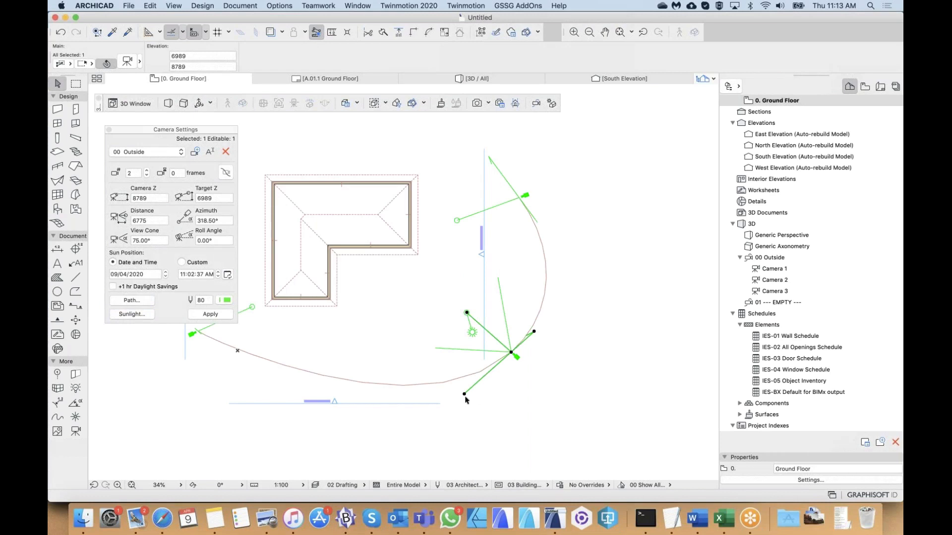
pyautogui.click(465, 395)
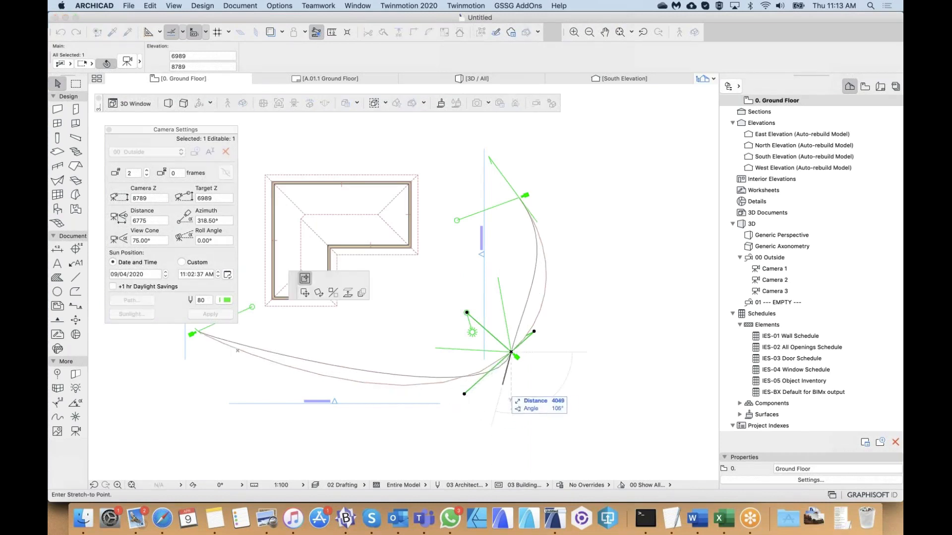
pyautogui.click(467, 396)
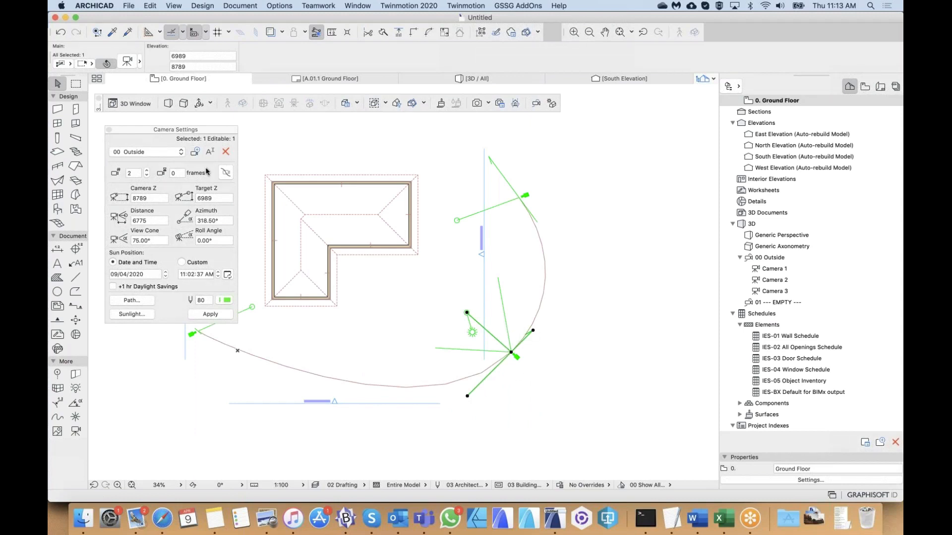
pyautogui.click(225, 172)
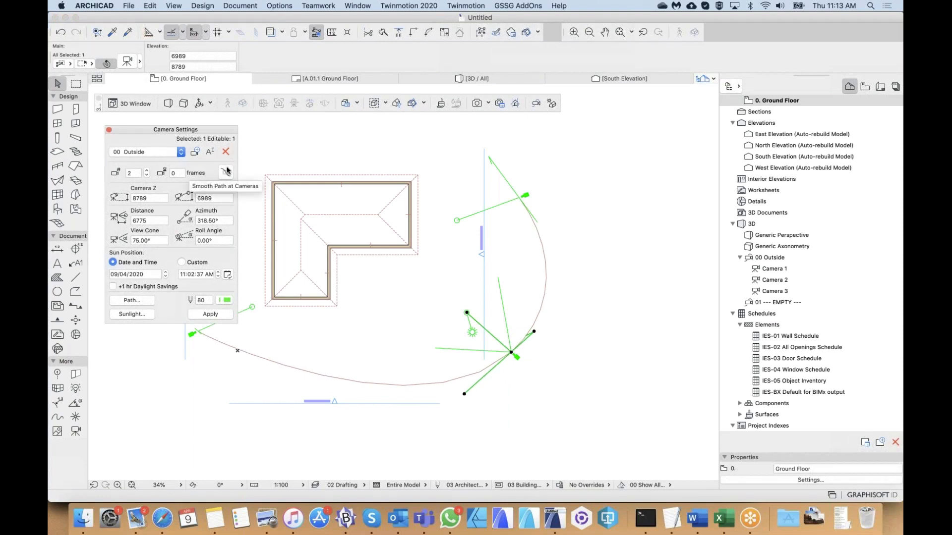
# - Delete the third camera, northeast of the house, from the Outside path and check the second camera's path handles
pyautogui.click(524, 196)
pyautogui.press('Delete')
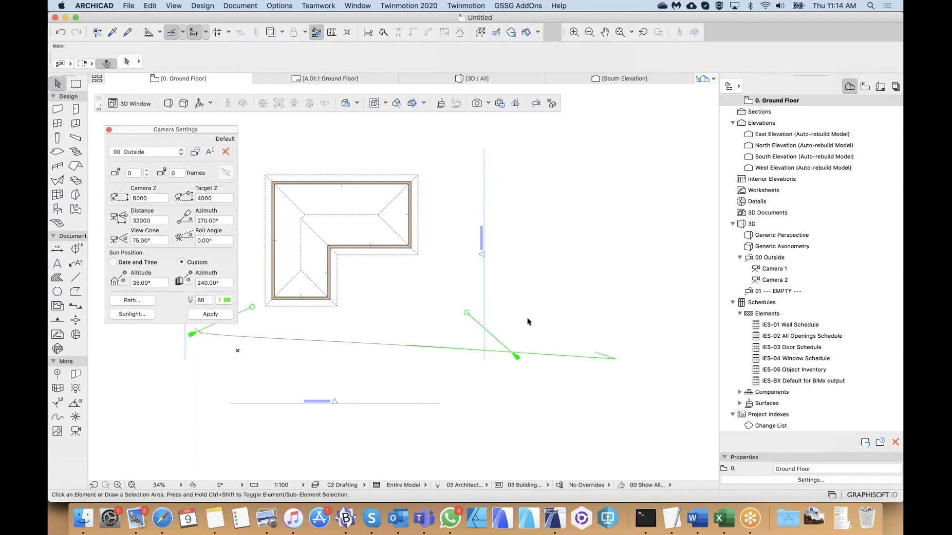
pyautogui.click(512, 354)
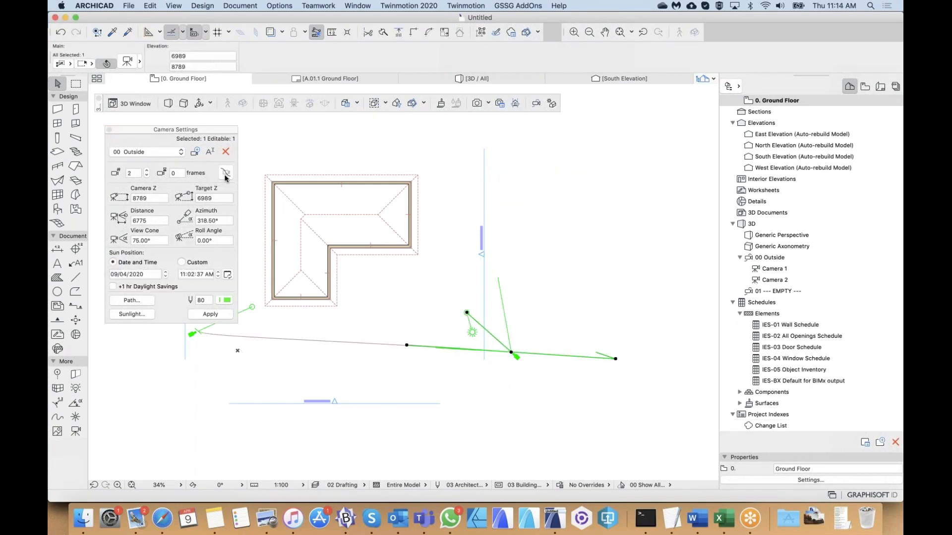
pyautogui.click(434, 318)
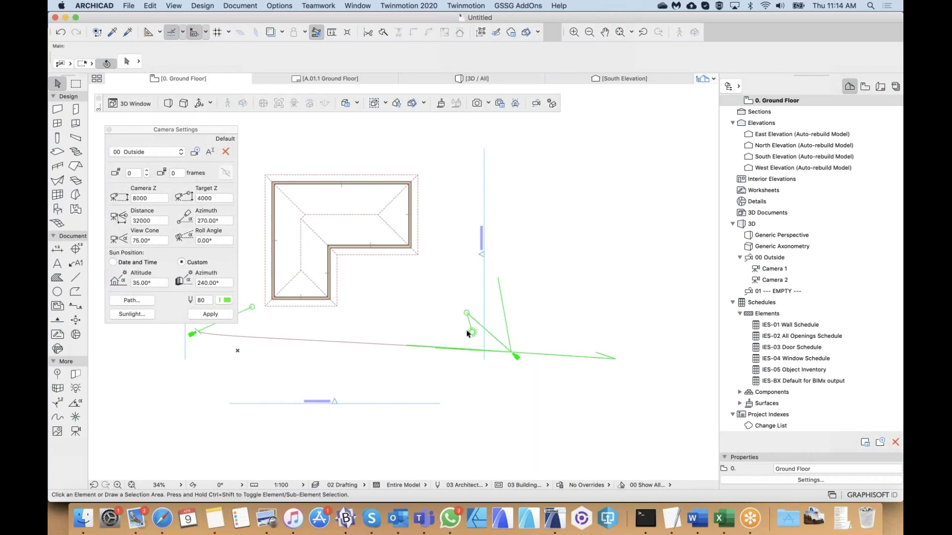
# - Reshape the path with the second camera's lower handle so that it bows outward south of the house
pyautogui.click(510, 353)
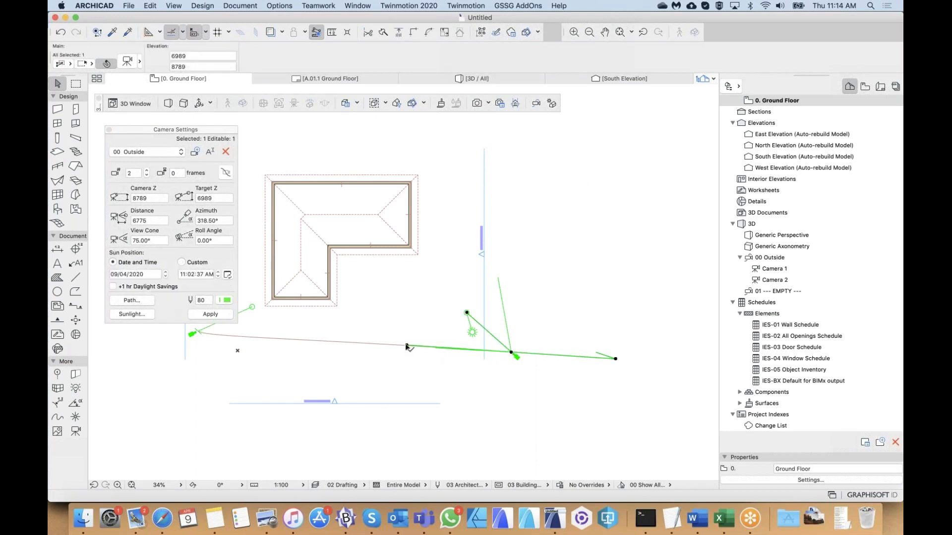
pyautogui.moveTo(406, 345); pyautogui.dragTo(467, 401)
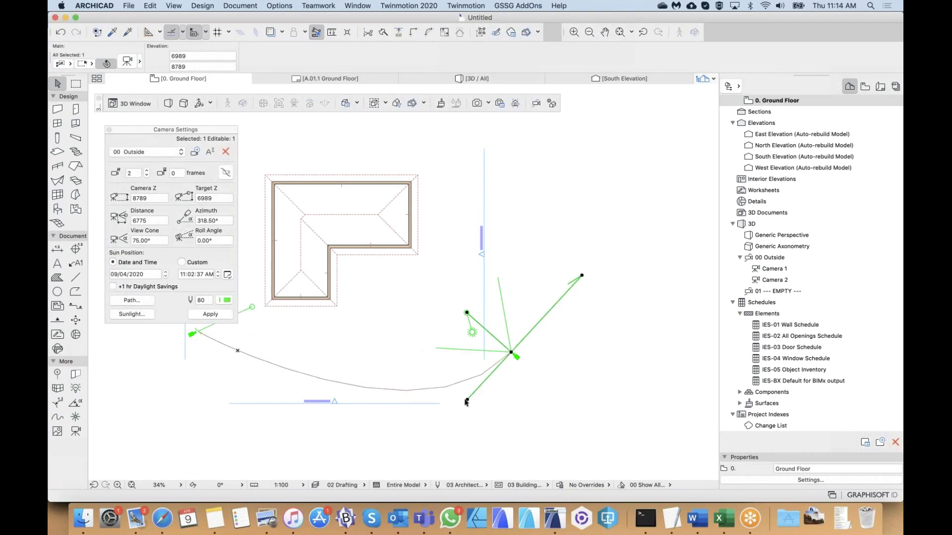
pyautogui.click(467, 400)
pyautogui.click(482, 395)
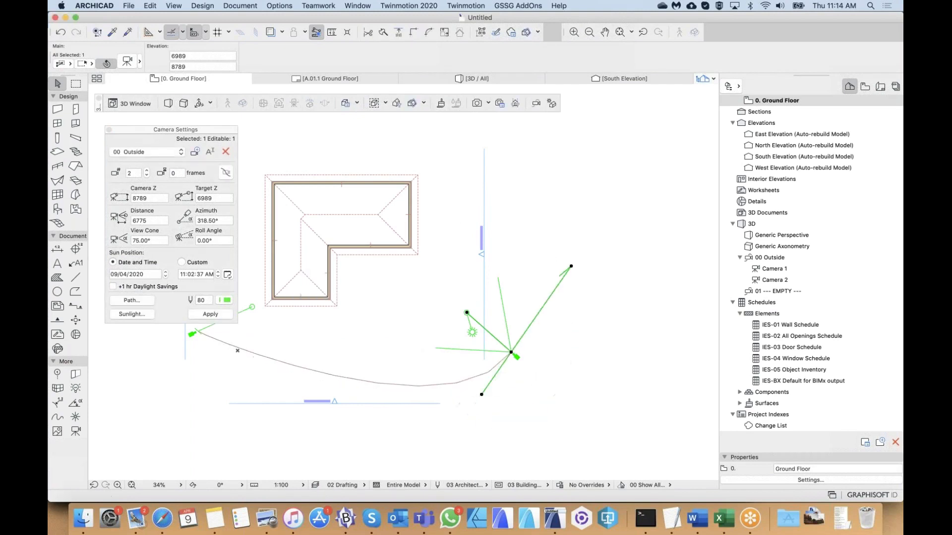
# - Stretch the first camera's path handle southward by about 3100 so that the Outside path leaves that camera heading south
pyautogui.click(196, 331)
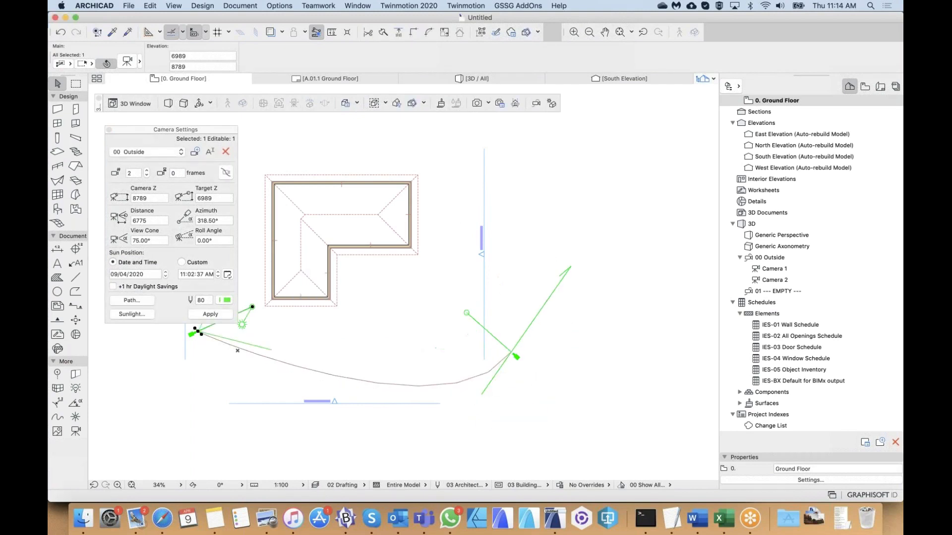
pyautogui.click(203, 335)
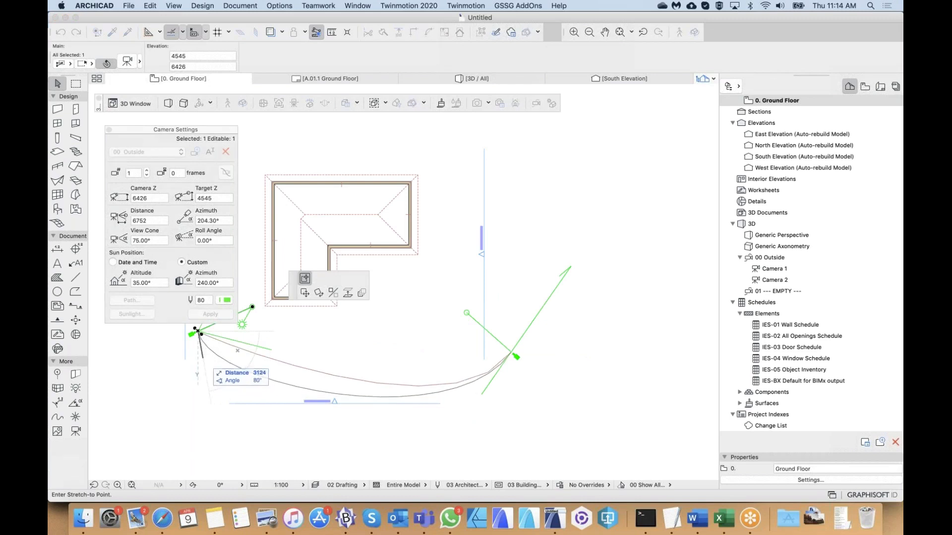
pyautogui.click(202, 357)
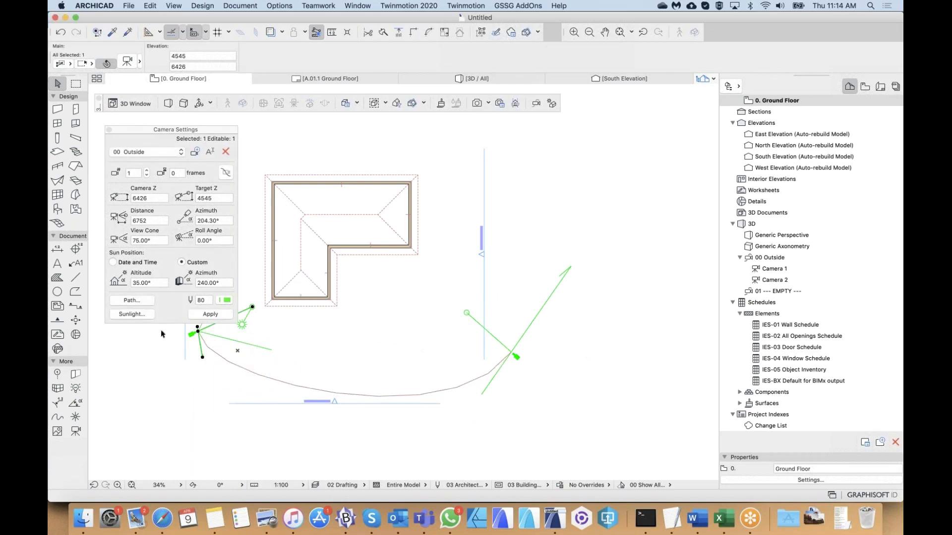
pyautogui.hscroll(-3, 429, 359)
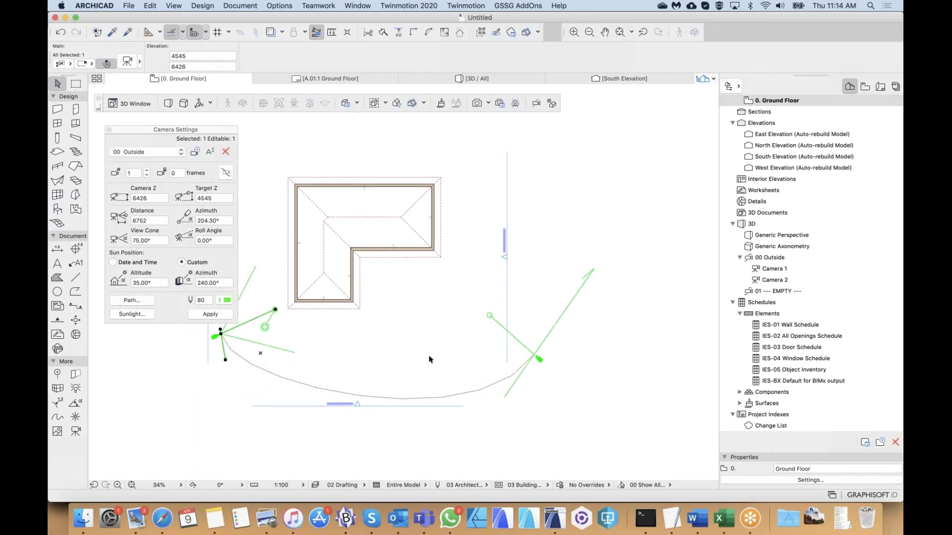
# - Smooth the Outside path at its second camera, southeast of the house, and at its first camera, southwest of the house
pyautogui.click(534, 356)
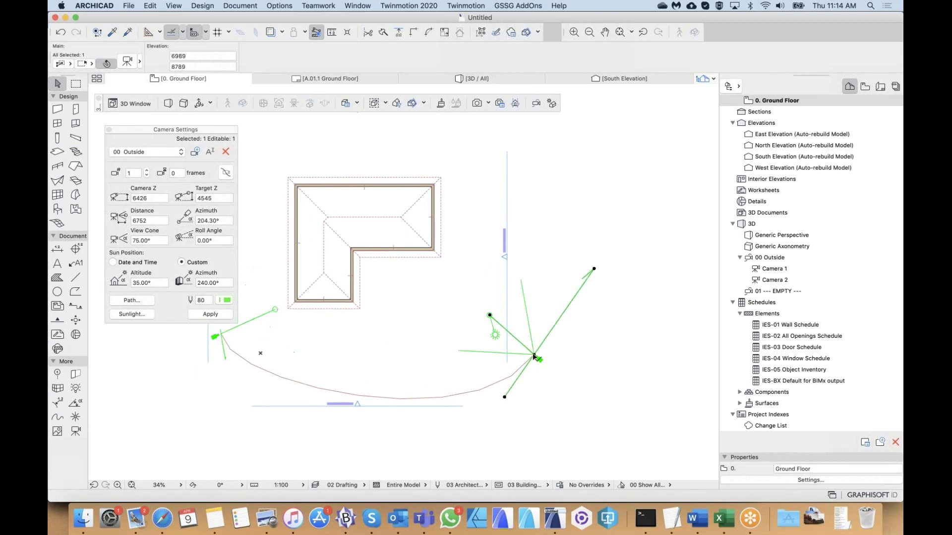
pyautogui.click(226, 173)
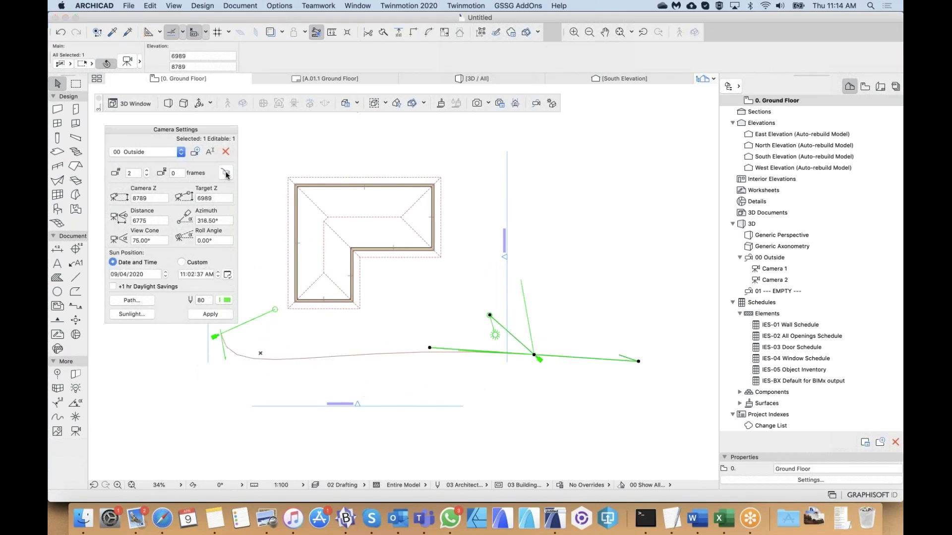
pyautogui.click(223, 339)
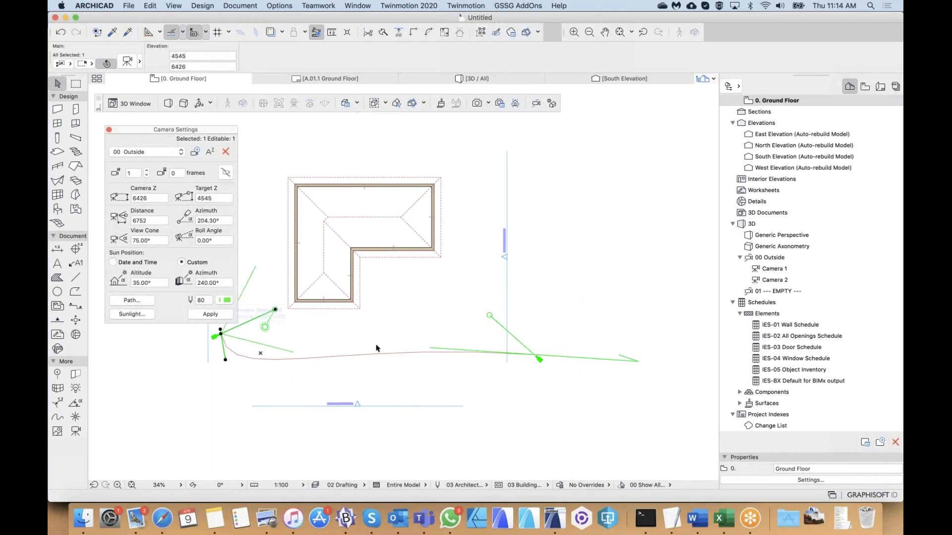
pyautogui.click(226, 172)
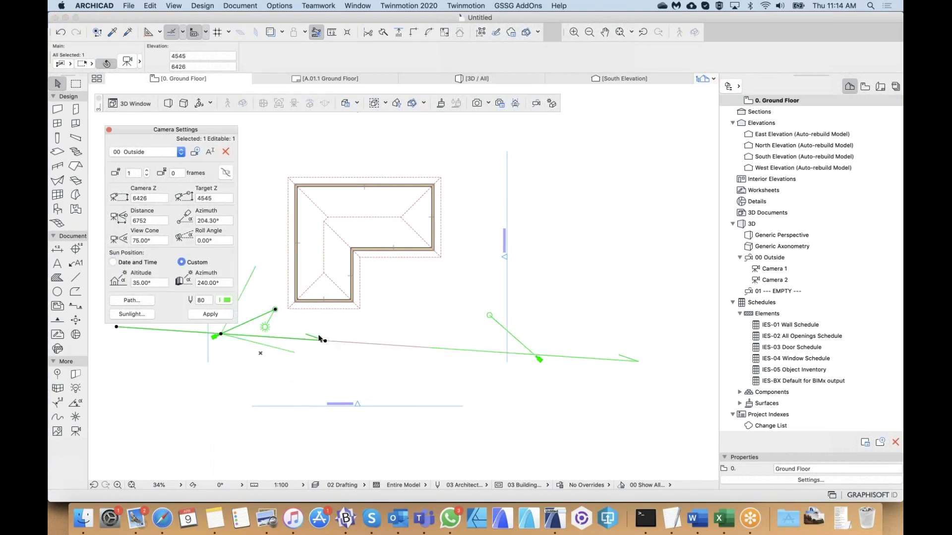
# - Stretch the first camera's handle to the southeast and the second camera's handle to the southwest so that the path bows around the south side
pyautogui.click(326, 342)
pyautogui.click(254, 395)
pyautogui.click(536, 356)
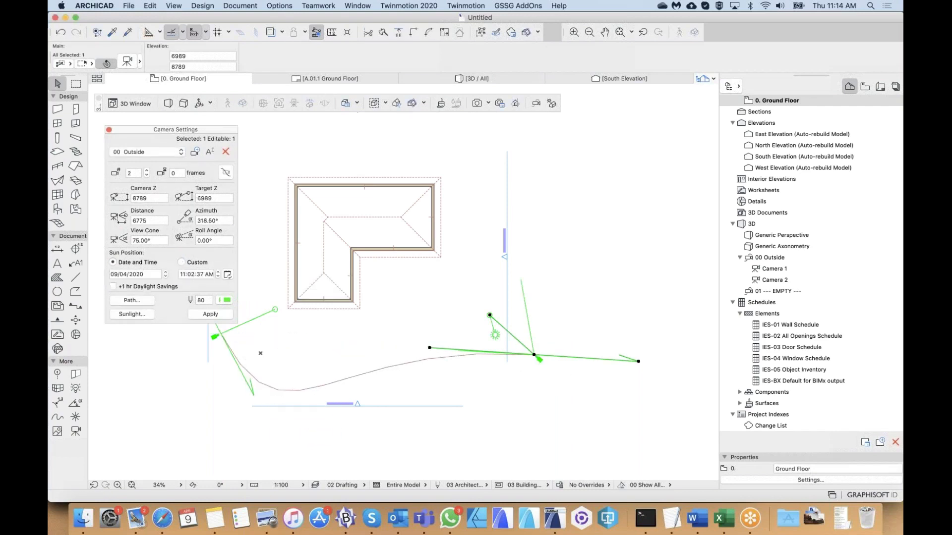
pyautogui.click(429, 349)
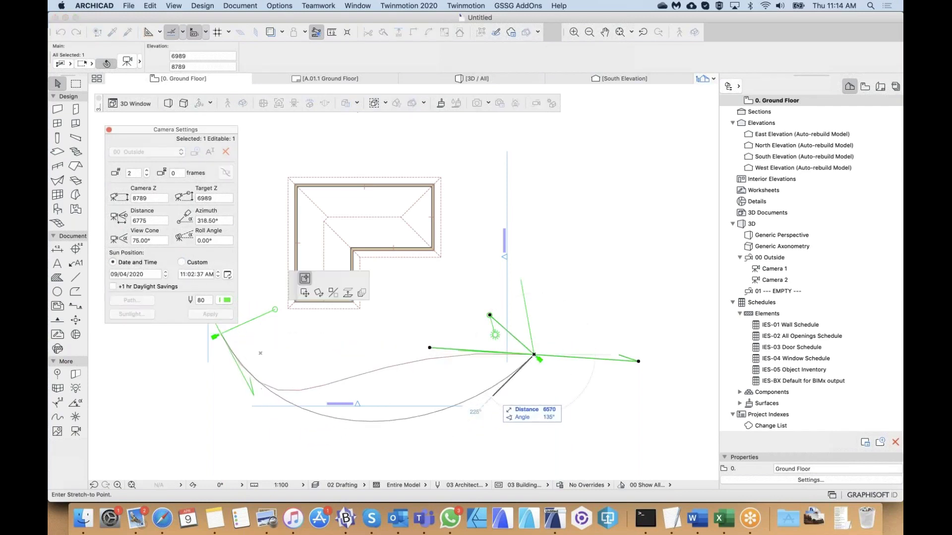
pyautogui.click(501, 395)
# - Drag a copy of the second camera north to a point northeast of the house as the third camera
pyautogui.click(534, 355)
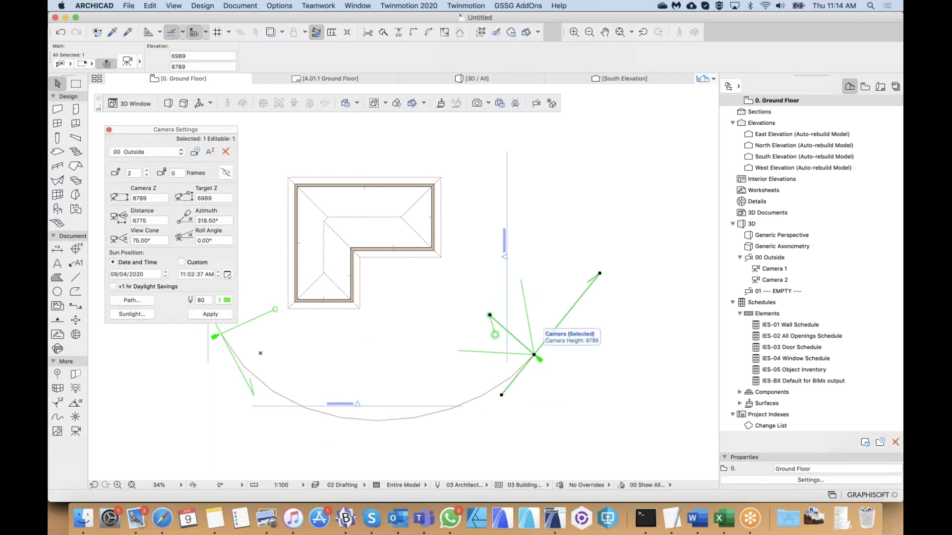
pyautogui.press('super+d')
pyautogui.click(535, 356)
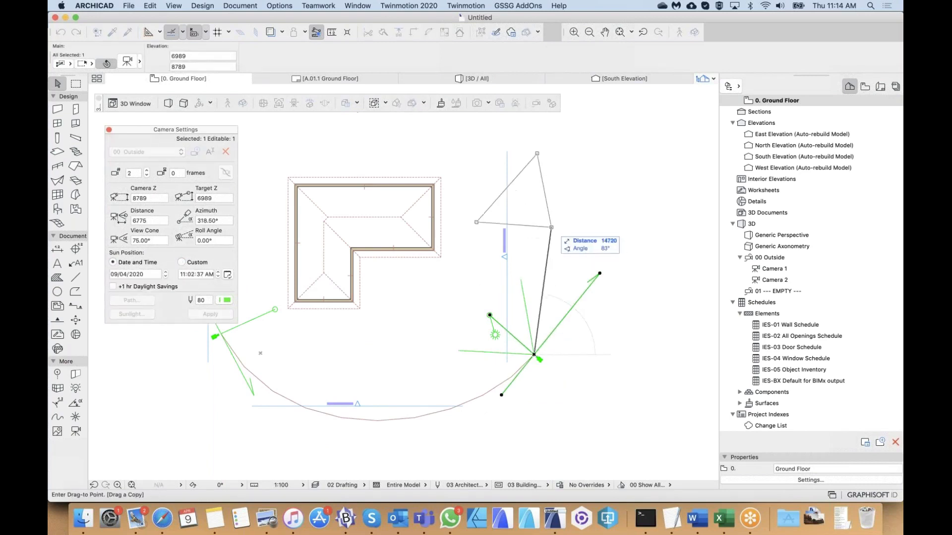
pyautogui.click(539, 205)
pyautogui.click(540, 202)
# - Rotate the third camera to an azimuth of about 14° so it faces the house, and move it slightly farther north
pyautogui.press('super+e')
pyautogui.click(485, 144)
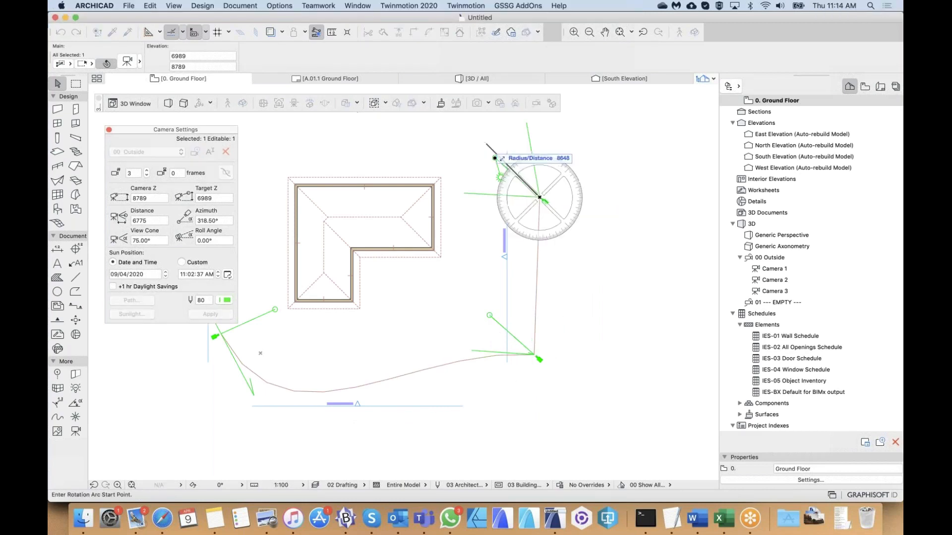
pyautogui.click(482, 213)
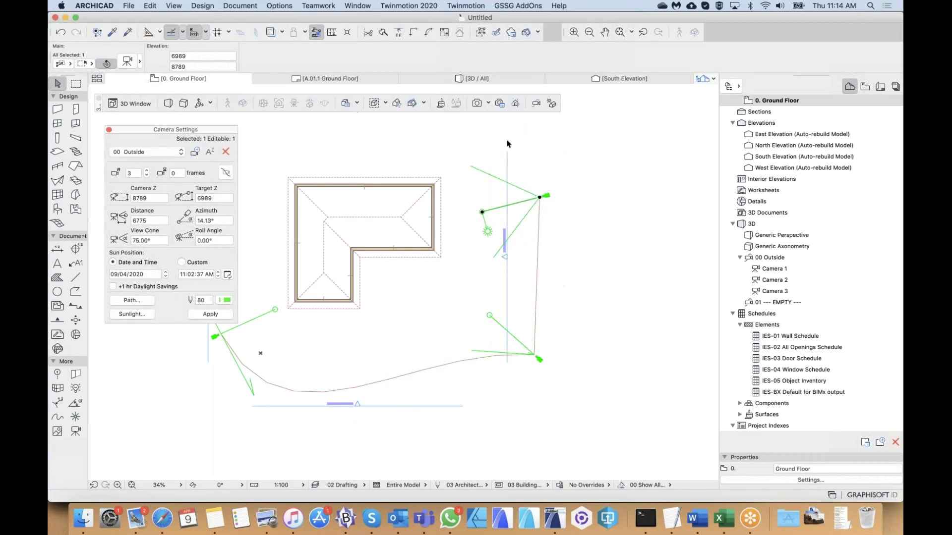
pyautogui.press('super+d')
pyautogui.click(532, 193)
pyautogui.click(536, 174)
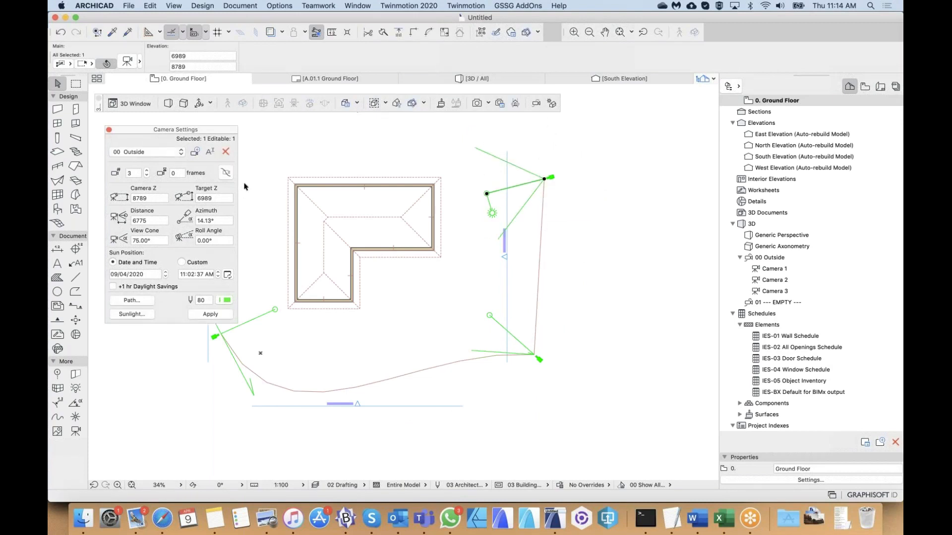
# - Smooth the Outside path at the third, second and first cameras in turn to form one continuous curve around the house
pyautogui.click(225, 173)
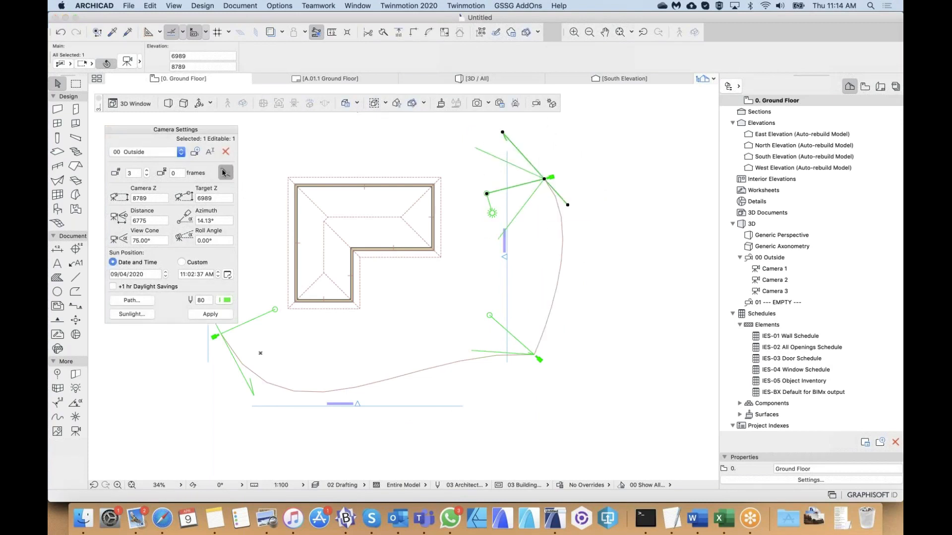
pyautogui.click(534, 356)
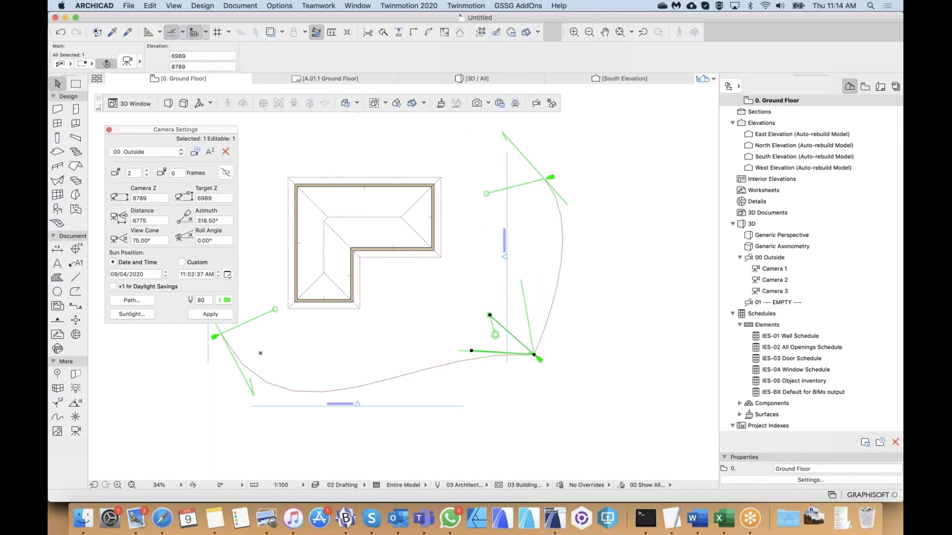
pyautogui.click(226, 174)
pyautogui.click(221, 335)
pyautogui.click(226, 173)
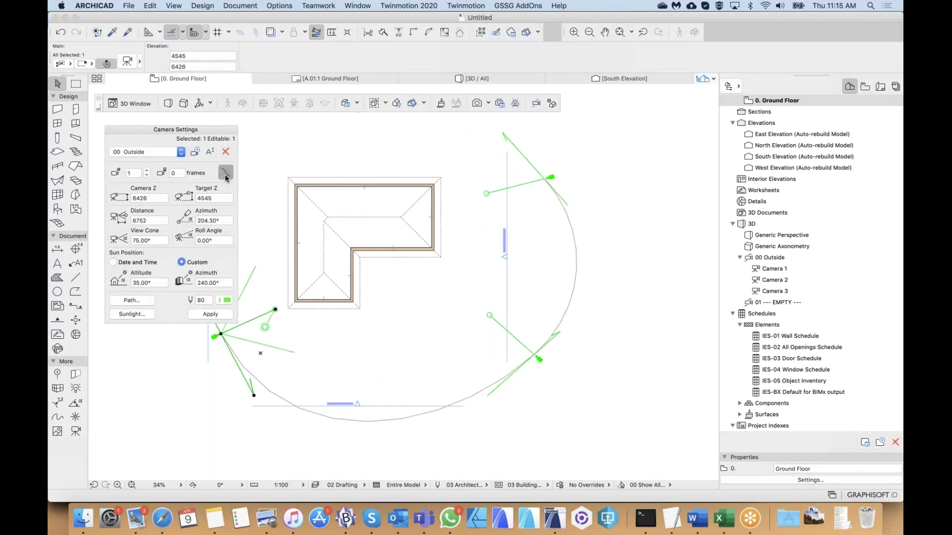
pyautogui.moveTo(478, 353); pyautogui.dragTo(478, 356, button='middle')
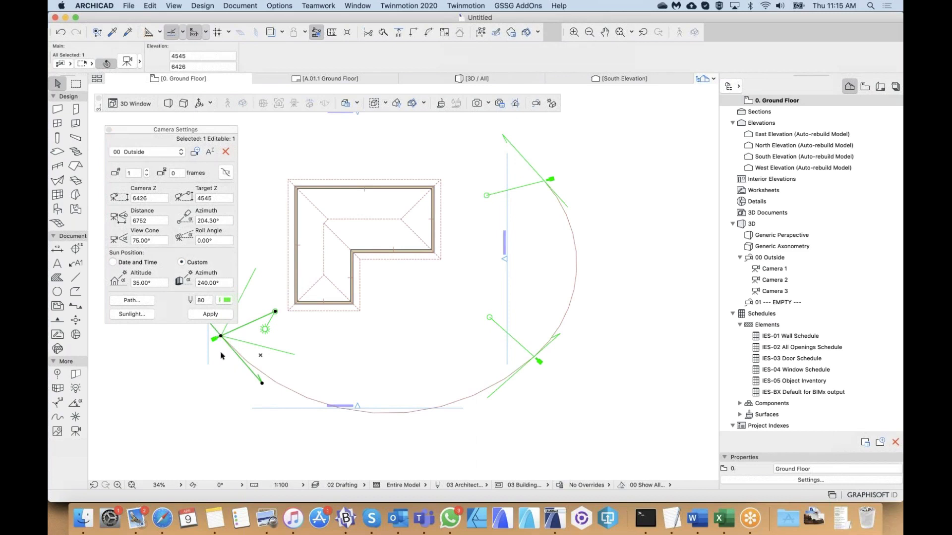
# - Try to smooth the path at all three cameras at once, and clear the selection
pyautogui.keyDown('shift'); pyautogui.click(535, 358); pyautogui.keyUp('shift')
pyautogui.keyDown('shift'); pyautogui.click(545, 181); pyautogui.keyUp('shift')
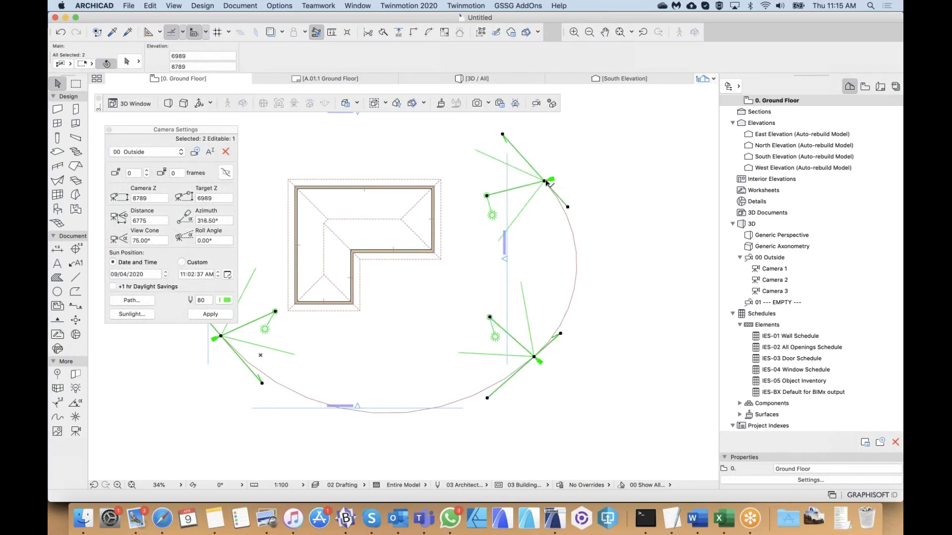
pyautogui.click(228, 173)
pyautogui.click(496, 357)
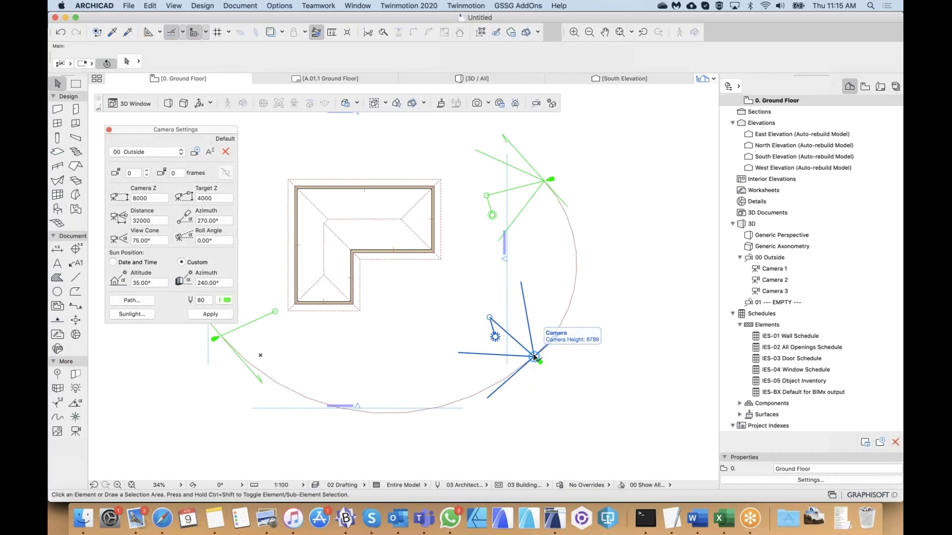
# - Select the second camera, switch to the empty camera path 01, and return to the Outside path
pyautogui.click(534, 357)
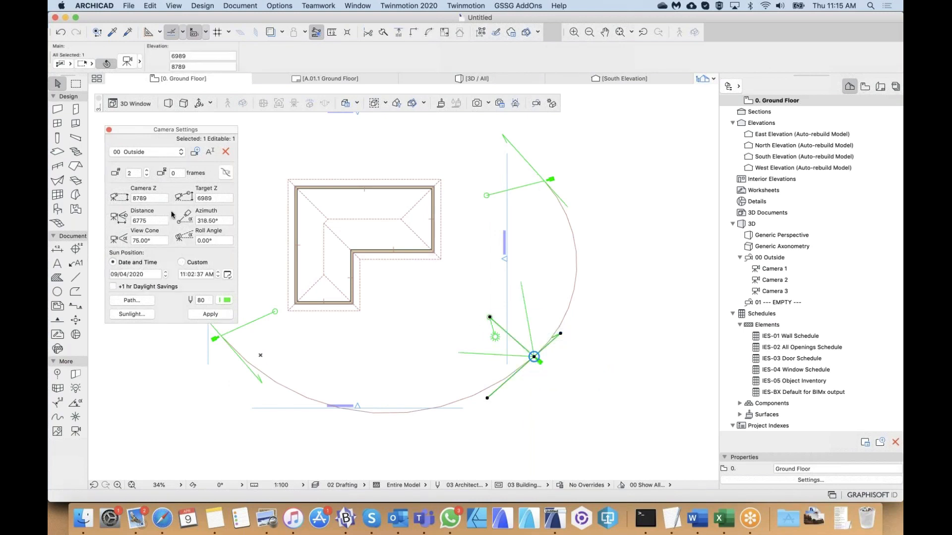
pyautogui.click(161, 151)
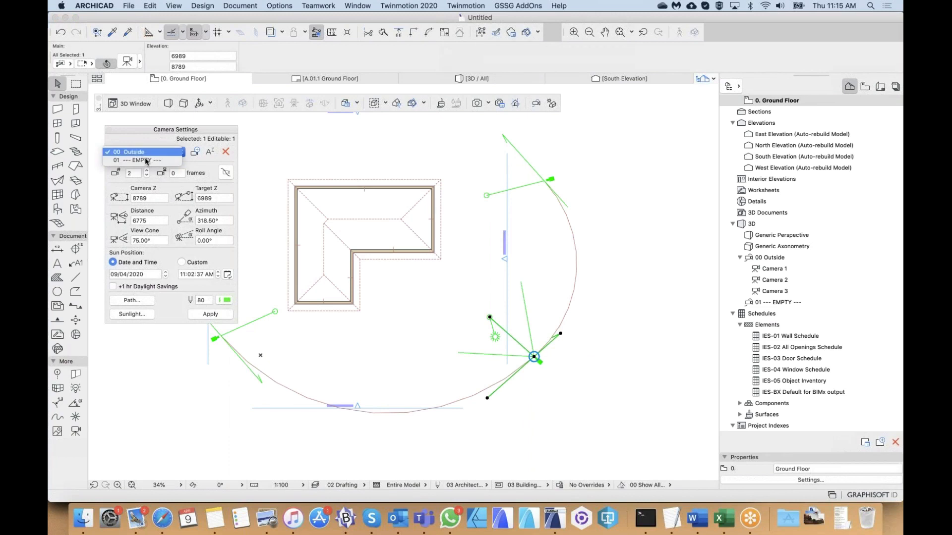
pyautogui.click(145, 160)
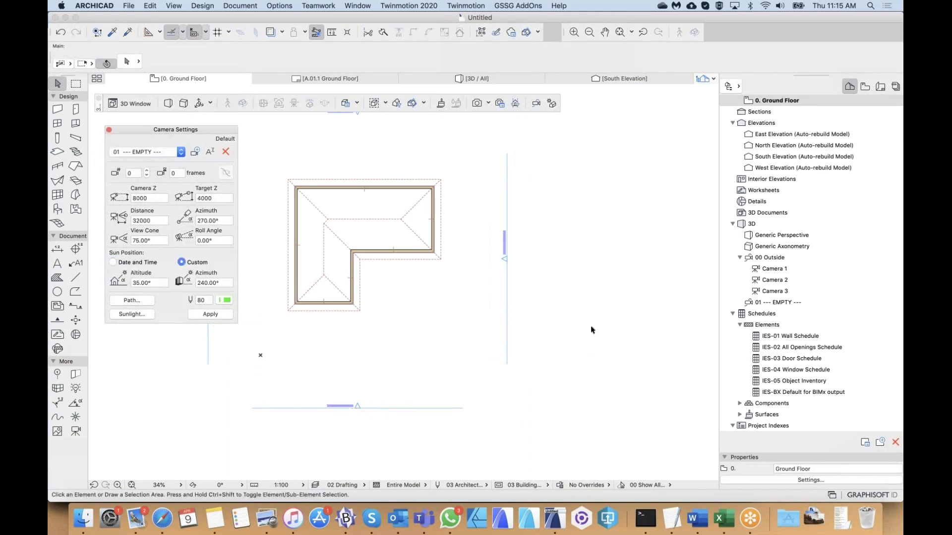
pyautogui.click(141, 152)
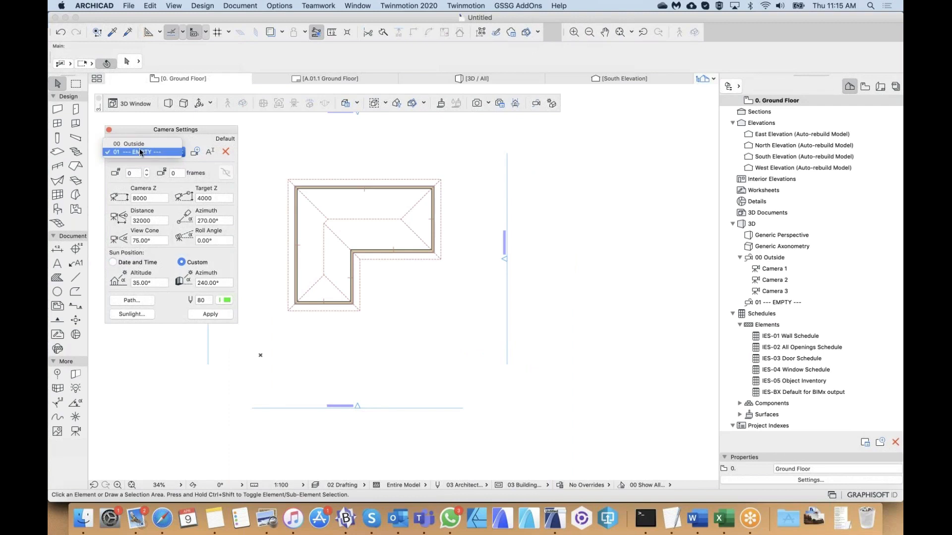
pyautogui.click(138, 145)
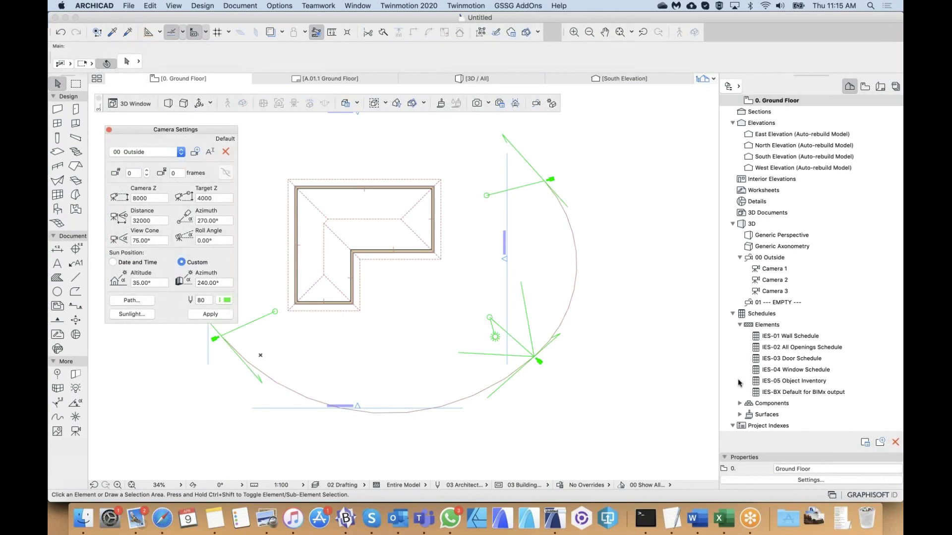
# - Review the display choices in the Outside path's options and close them without changes
pyautogui.click(139, 301)
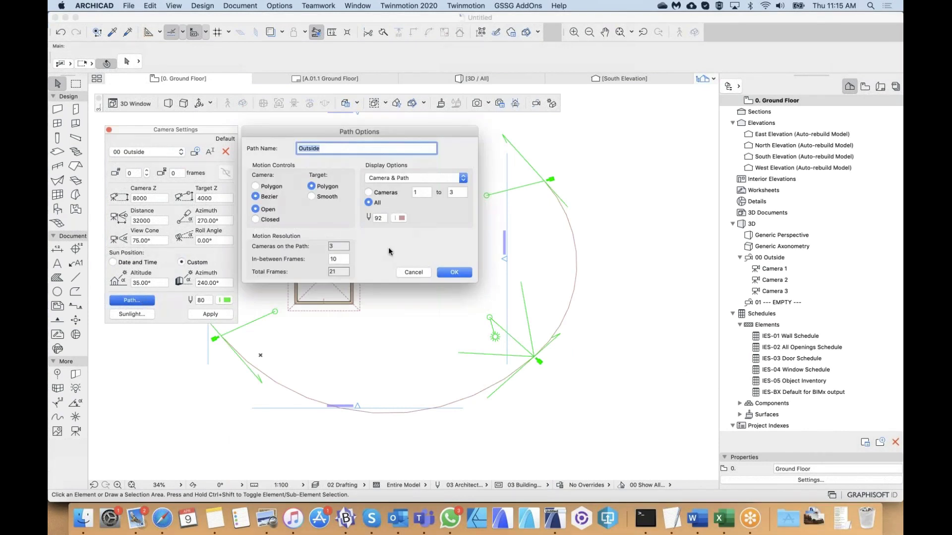
pyautogui.click(387, 177)
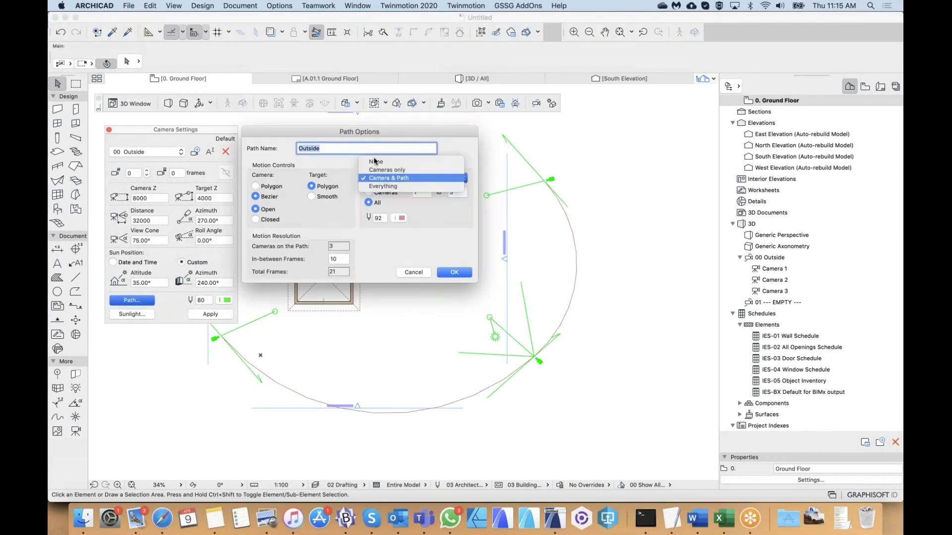
pyautogui.click(347, 158)
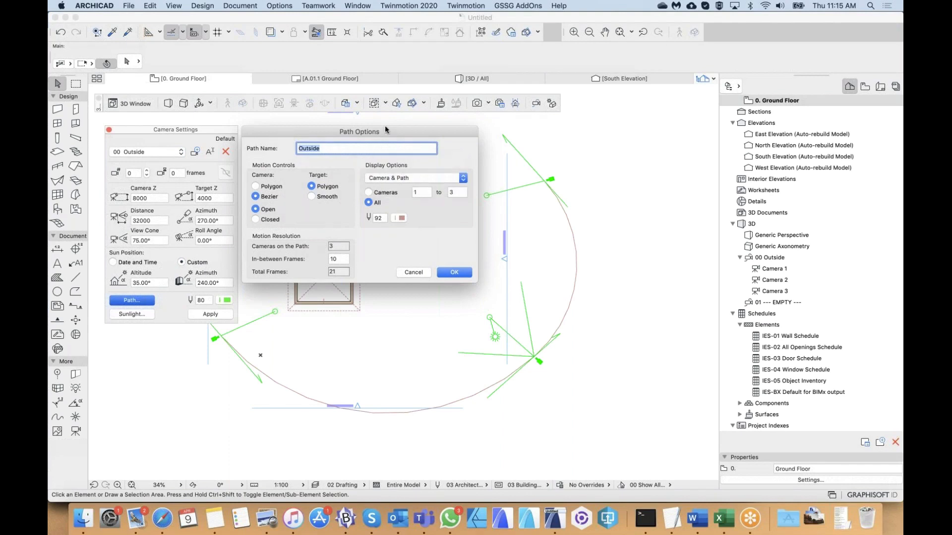
pyautogui.moveTo(387, 131); pyautogui.dragTo(402, 148)
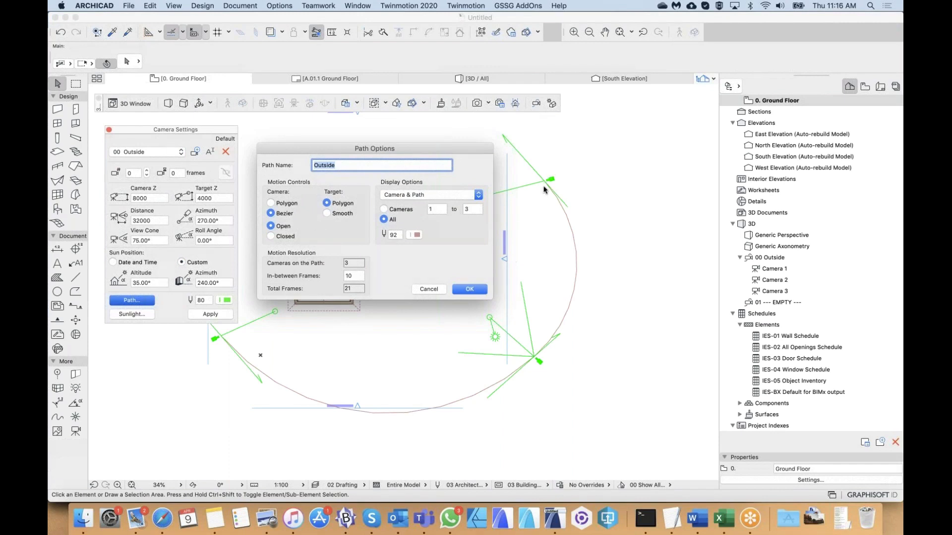
pyautogui.click(431, 289)
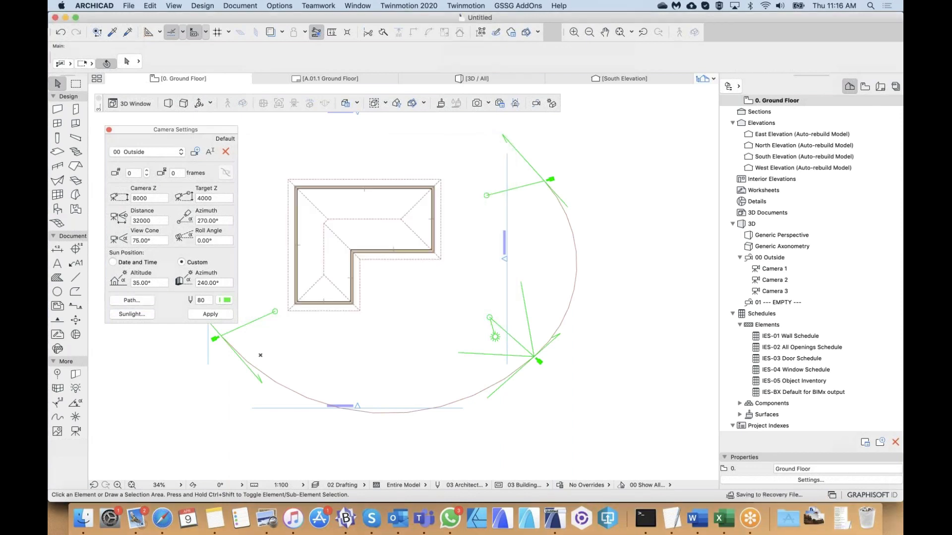
# - Show the empty path 01 again in place of Outside, and go back to Outside
pyautogui.click(144, 152)
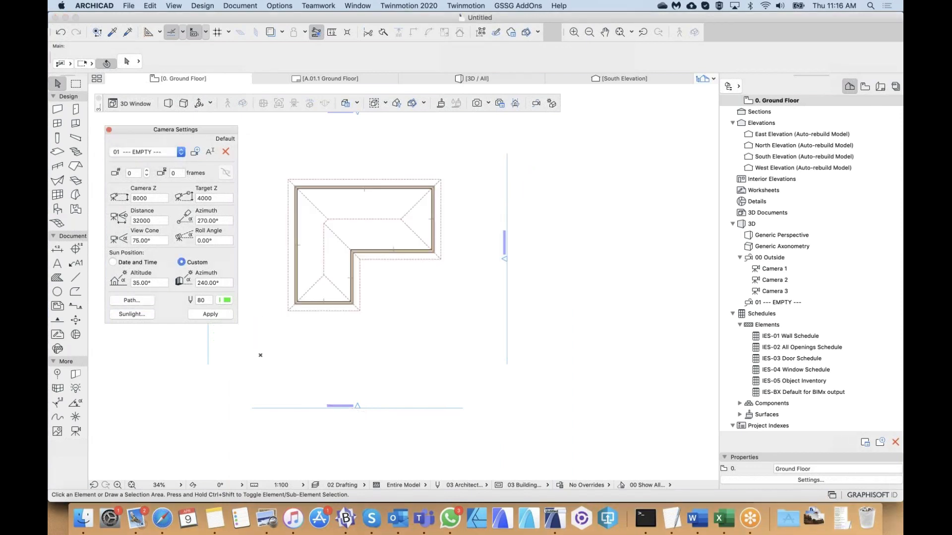
pyautogui.click(145, 150)
pyautogui.click(144, 144)
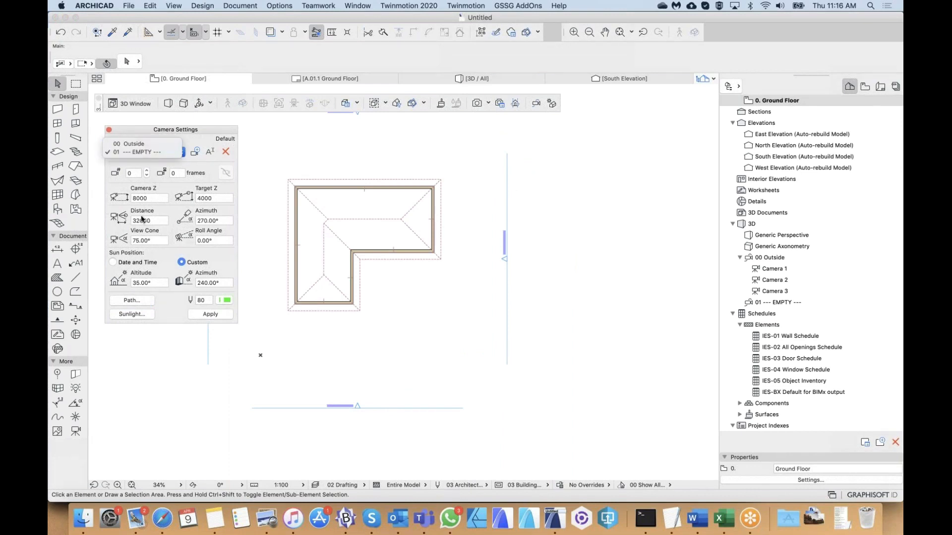
# - Set the Outside path's display option to None to hide its cameras and path on the floor plan
pyautogui.click(132, 300)
pyautogui.click(432, 195)
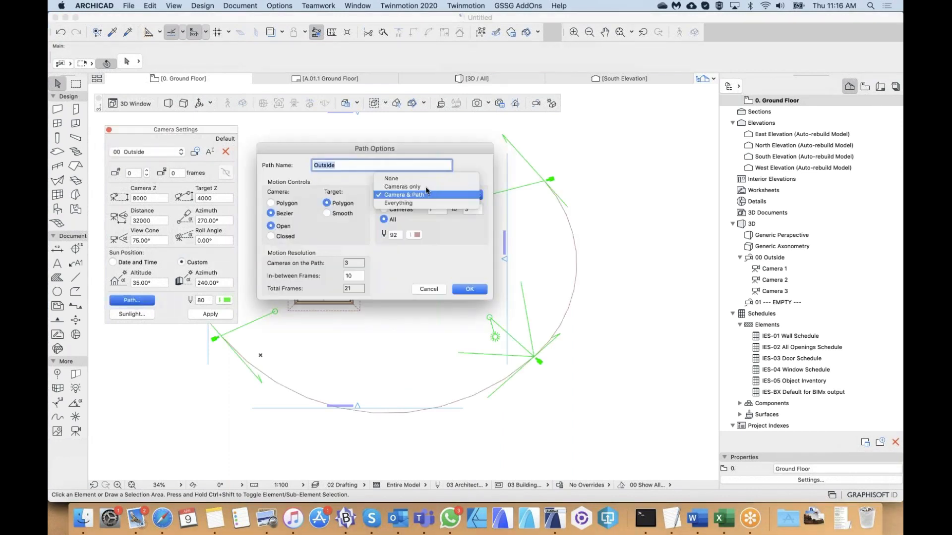
pyautogui.click(429, 179)
pyautogui.click(477, 289)
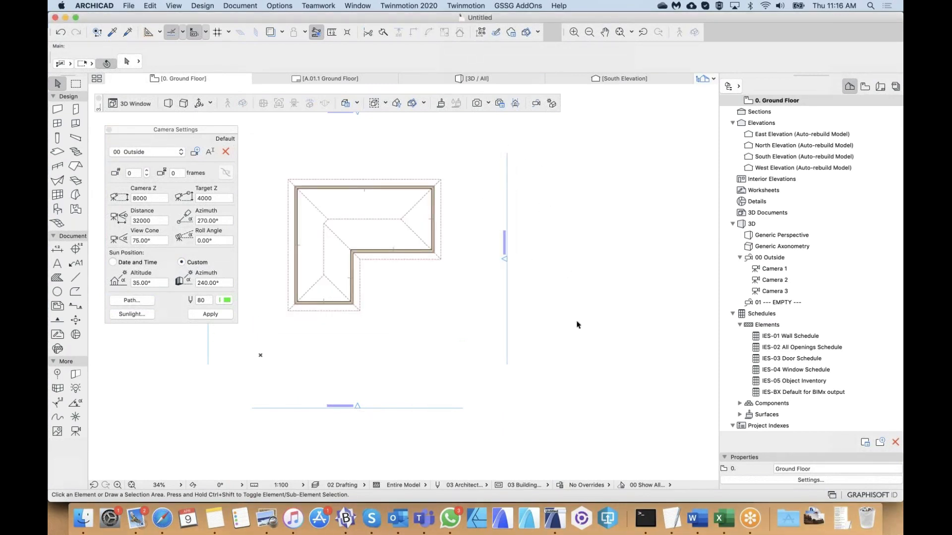
# - Set the Outside path's display option to Camera & Path and apply it to the floor plan
pyautogui.click(131, 300)
pyautogui.click(414, 194)
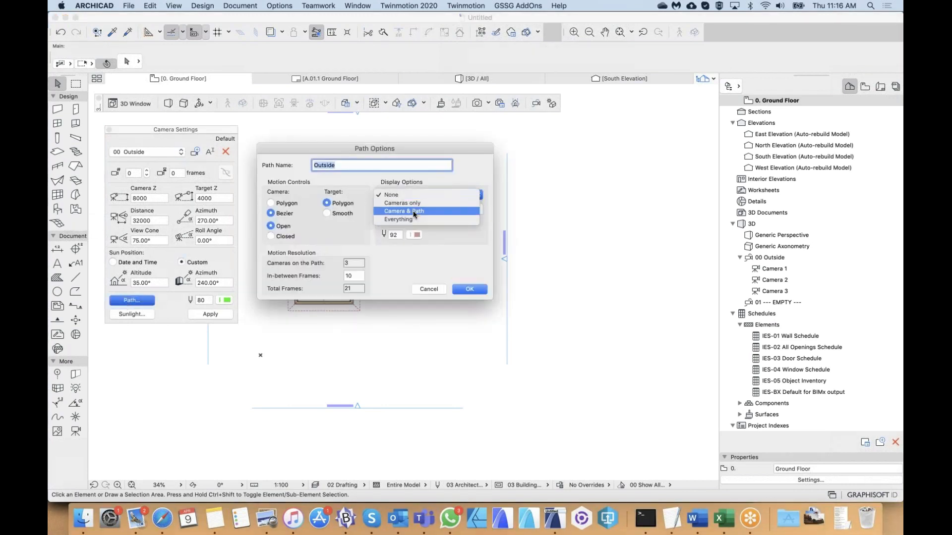
pyautogui.click(414, 214)
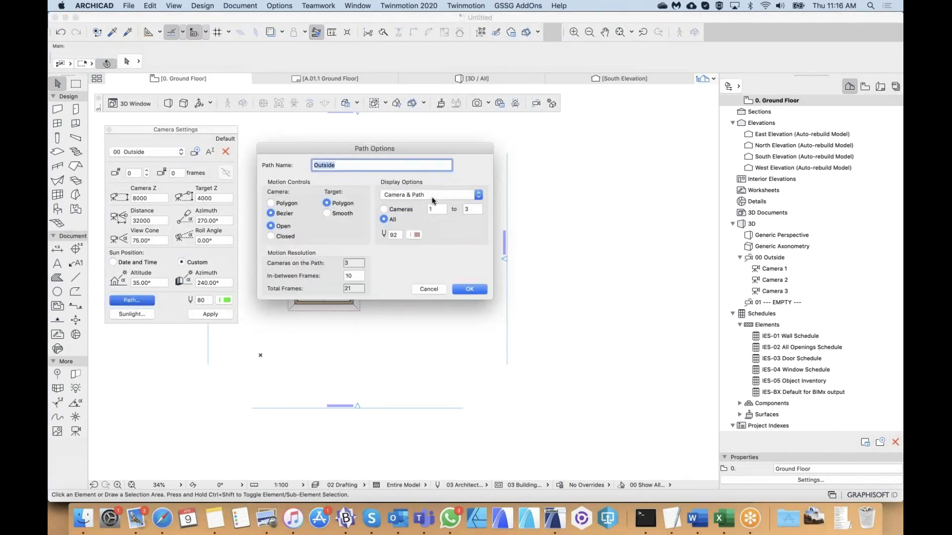
pyautogui.click(471, 290)
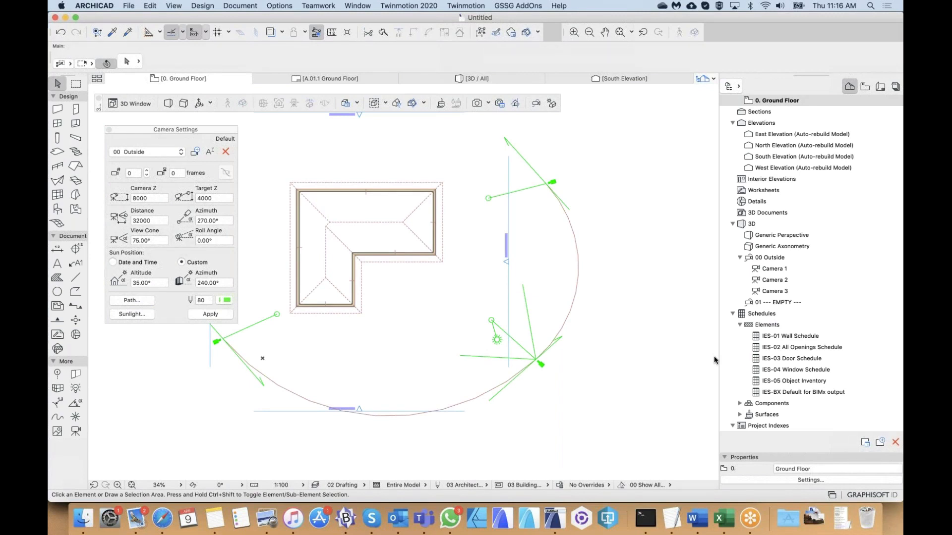
# - Select the first camera and set the Outside path's display option to Everything
pyautogui.click(222, 343)
pyautogui.click(131, 300)
pyautogui.click(436, 192)
pyautogui.click(435, 201)
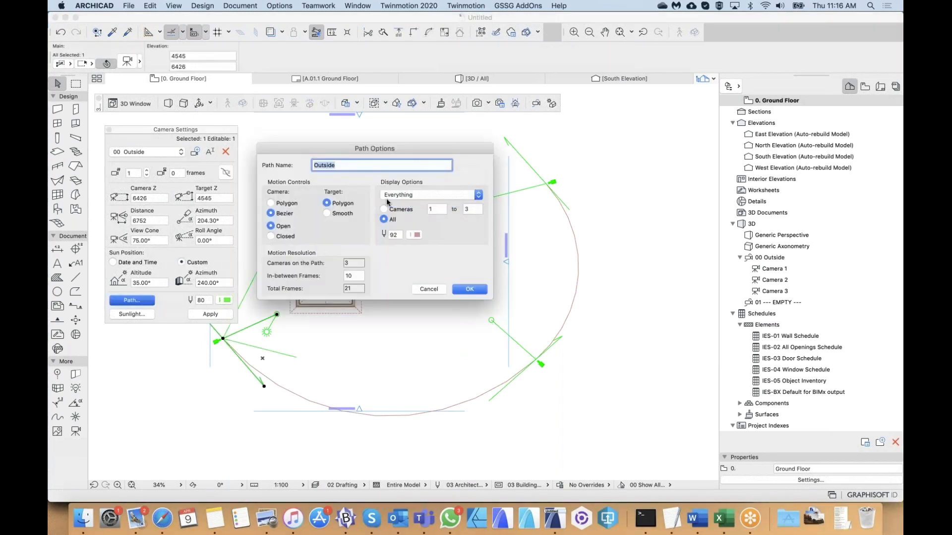
pyautogui.click(469, 289)
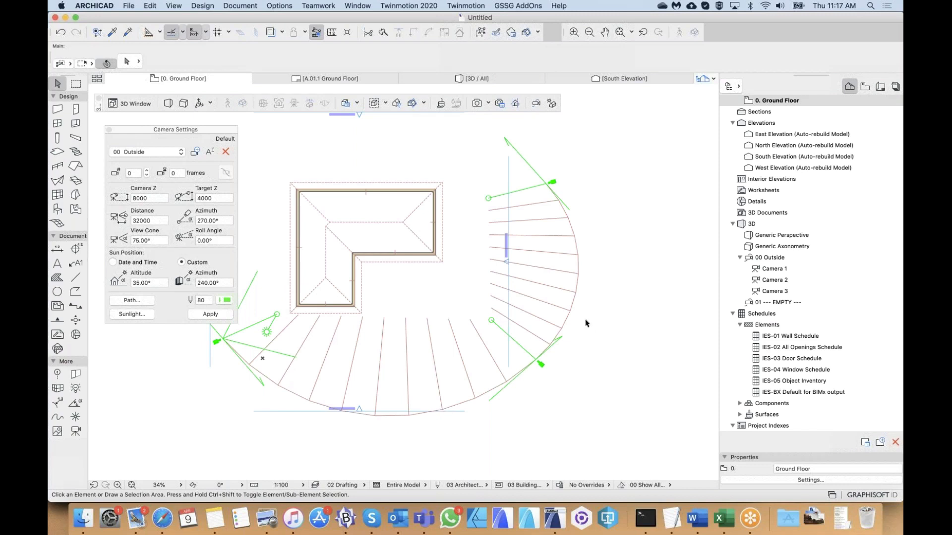
# - Change the Outside path's target motion from Polygon to Smooth
pyautogui.click(130, 300)
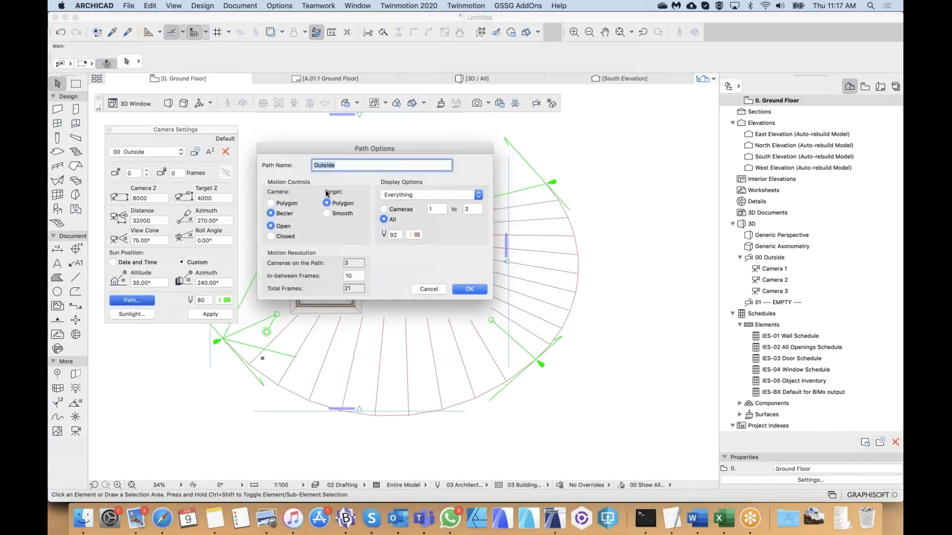
pyautogui.click(341, 214)
pyautogui.click(469, 289)
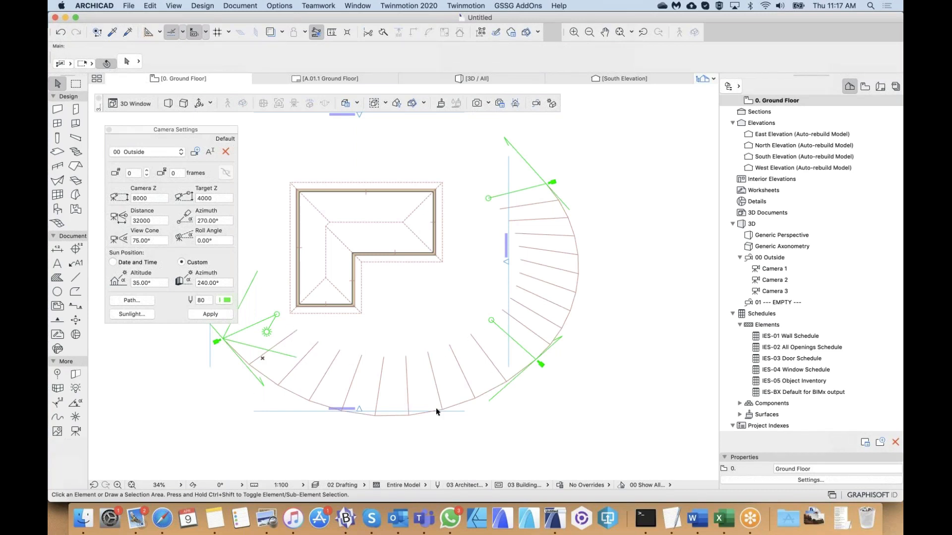
pyautogui.moveTo(468, 255); pyautogui.dragTo(470, 249, button='middle')
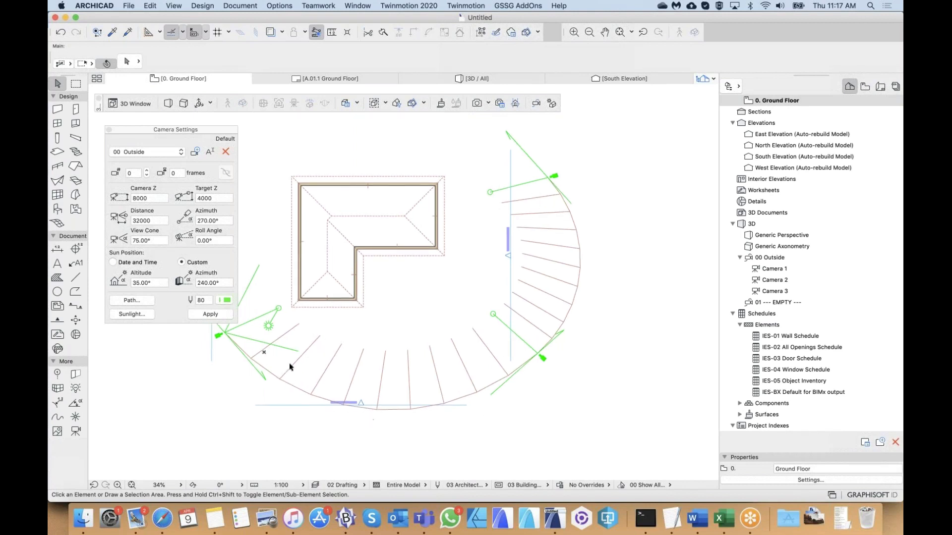
pyautogui.scroll(1, 439, 295)
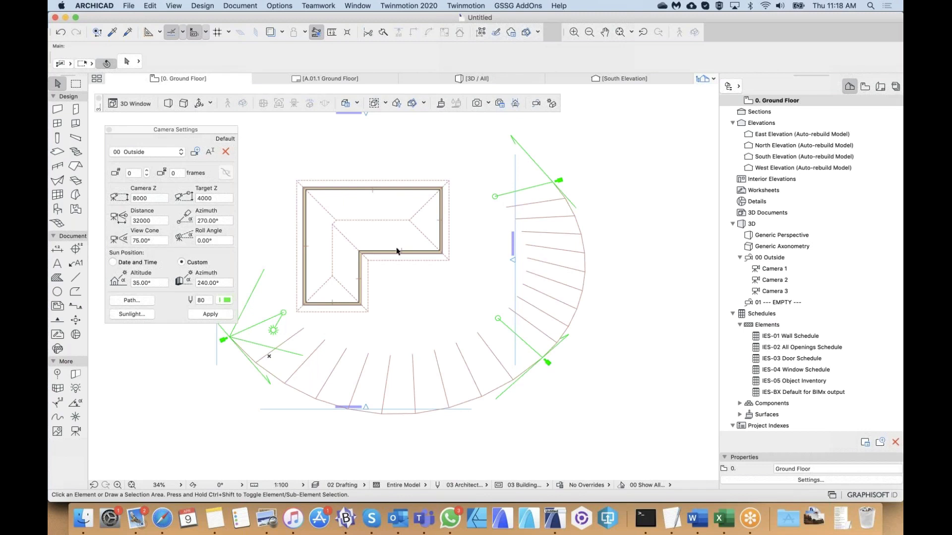
pyautogui.scroll(2, 397, 252)
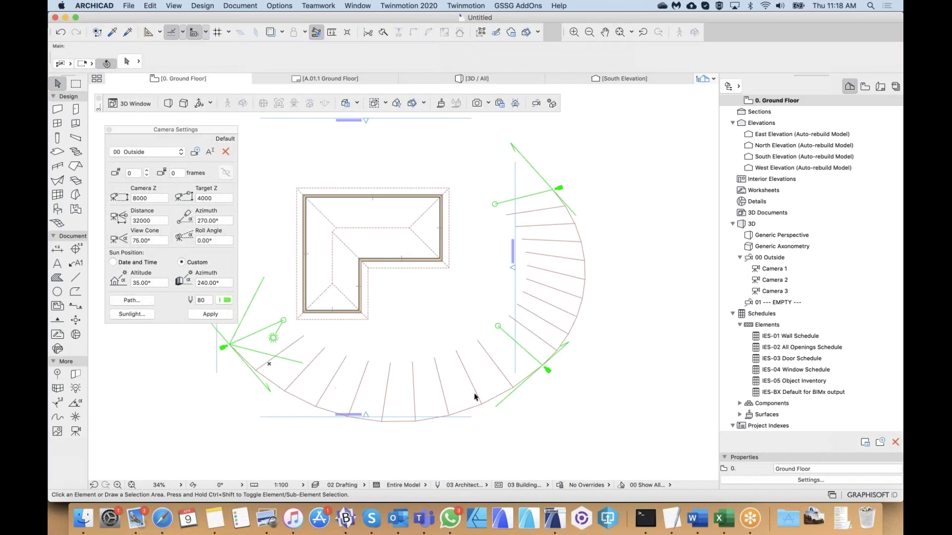
# - Review the Outside path's display choices and keep Everything
pyautogui.click(132, 300)
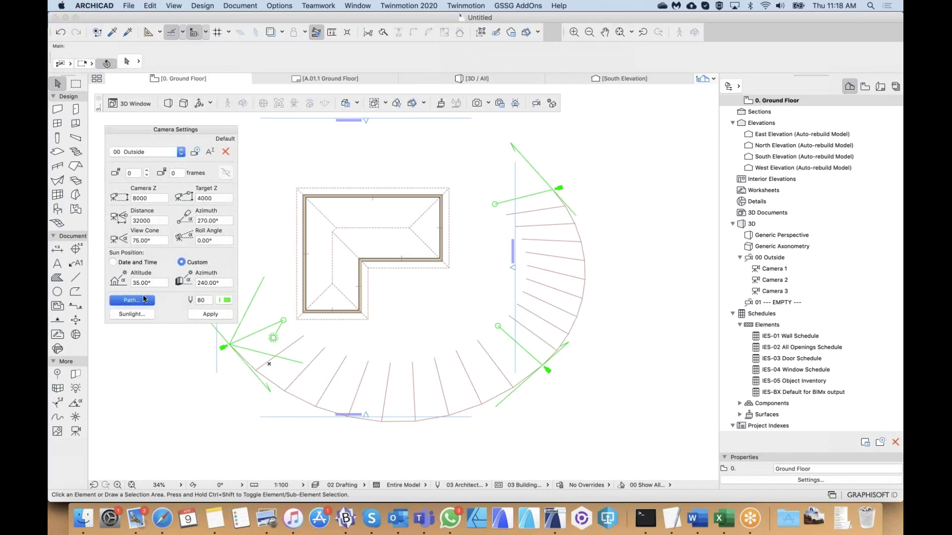
pyautogui.click(424, 194)
pyautogui.click(410, 195)
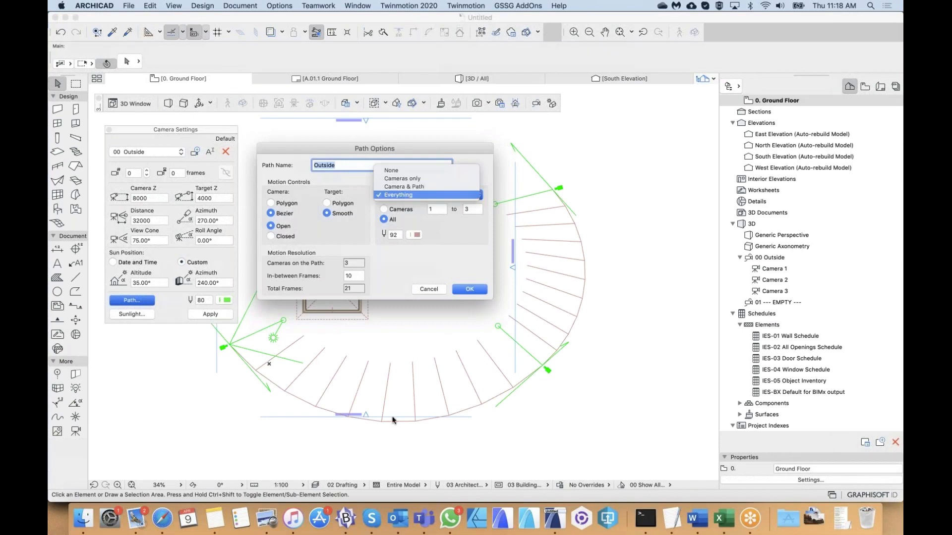
pyautogui.click(468, 290)
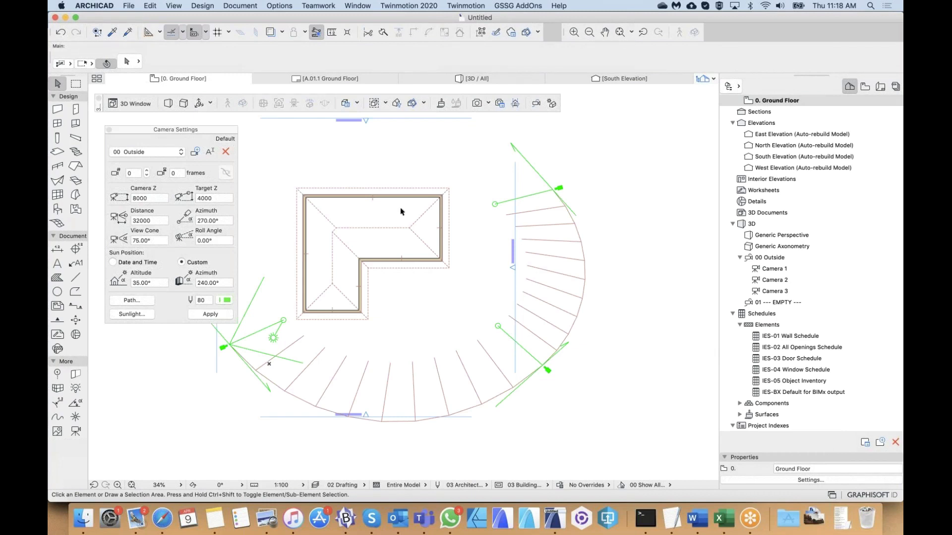
# - Switch to the 3D view and orbit the house to an overall perspective of its L-shaped front
pyautogui.click(450, 78)
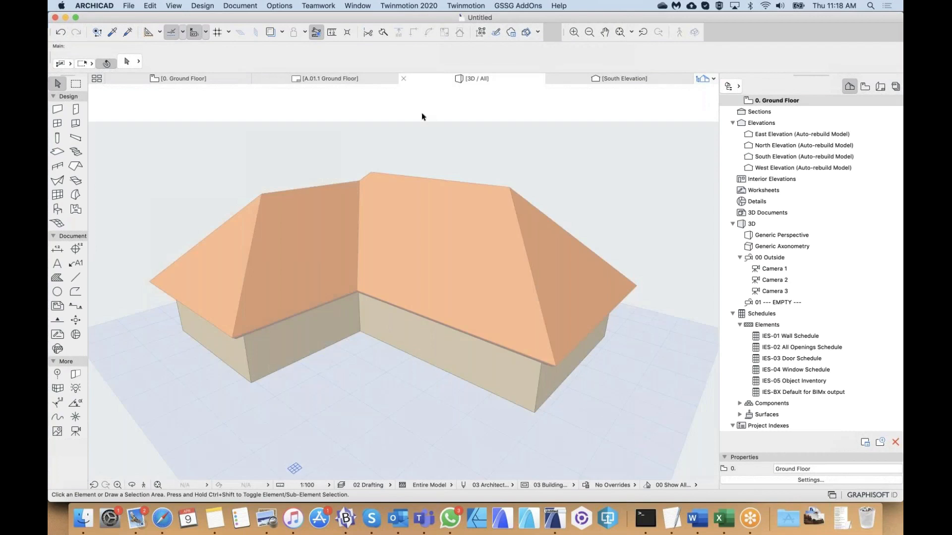
pyautogui.keyDown('shift'); pyautogui.moveTo(317, 298); pyautogui.dragTo(570, 292, button='middle'); pyautogui.keyUp('shift')
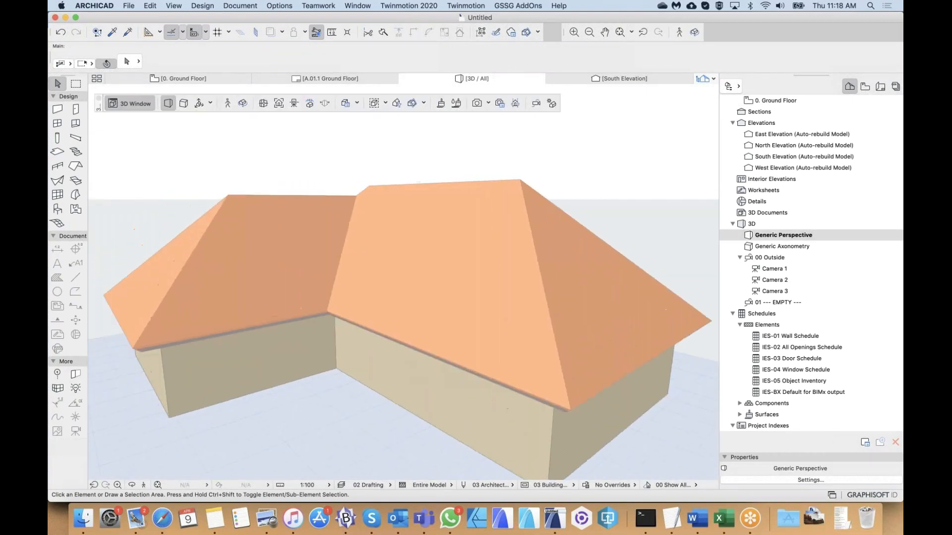
pyautogui.scroll(-3, 414, 297)
pyautogui.scroll(1, 414, 297)
pyautogui.keyDown('shift'); pyautogui.moveTo(414, 297); pyautogui.dragTo(473, 267, button='middle'); pyautogui.keyUp('shift')
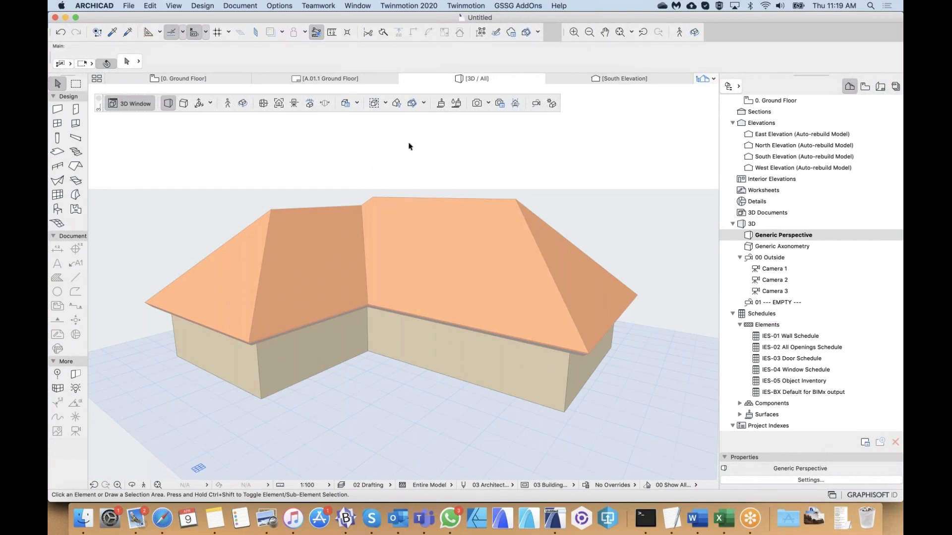
# - Open the 3D Styles settings and move the dialog clear for review
pyautogui.rightClick(359, 152)
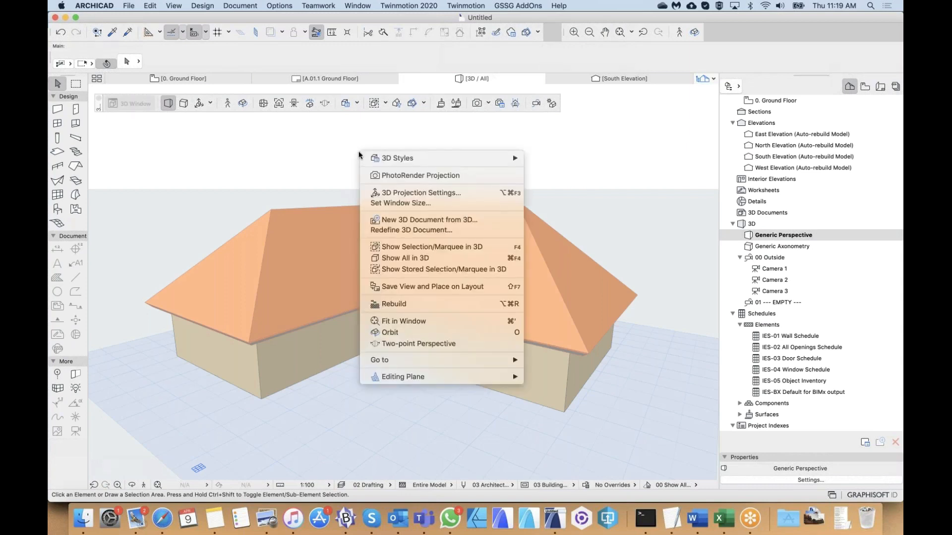
pyautogui.moveTo(389, 158)
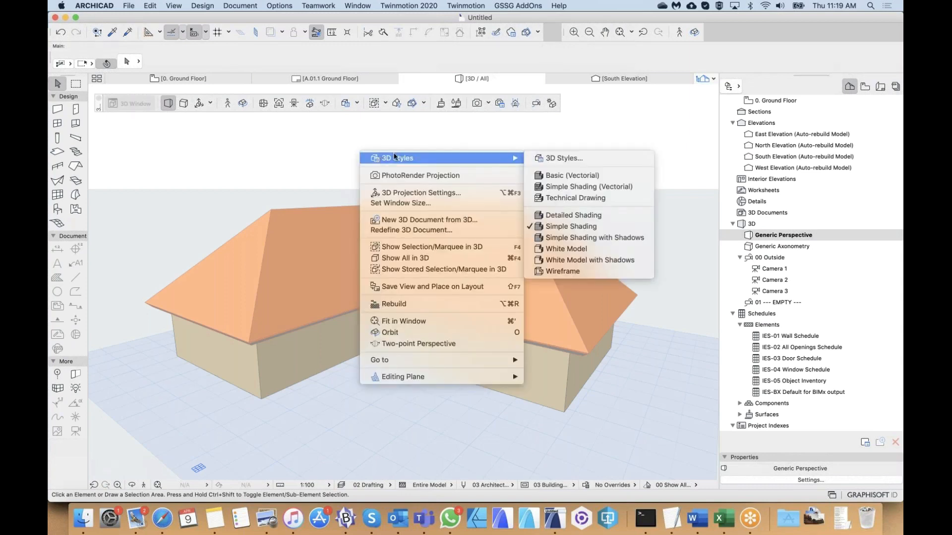
pyautogui.click(564, 159)
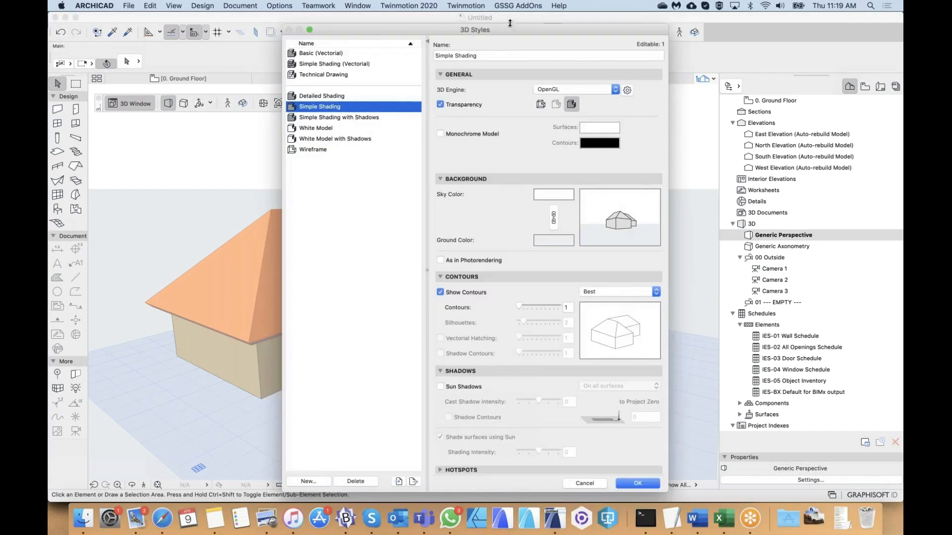
pyautogui.moveTo(531, 30); pyautogui.dragTo(398, 26)
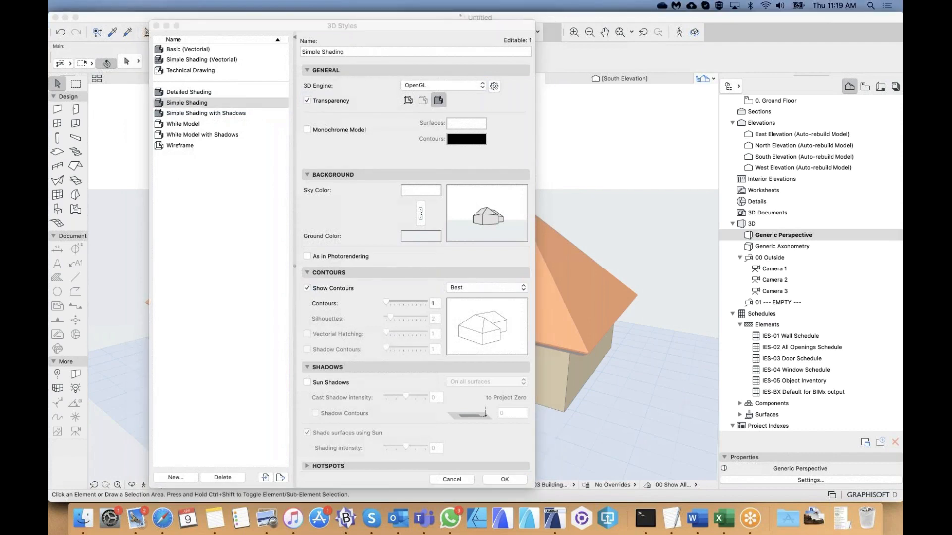
pyautogui.moveTo(357, 35)
pyautogui.mouseDown()
pyautogui.moveTo(366, 26)
pyautogui.moveTo(371, 35)
pyautogui.mouseUp()
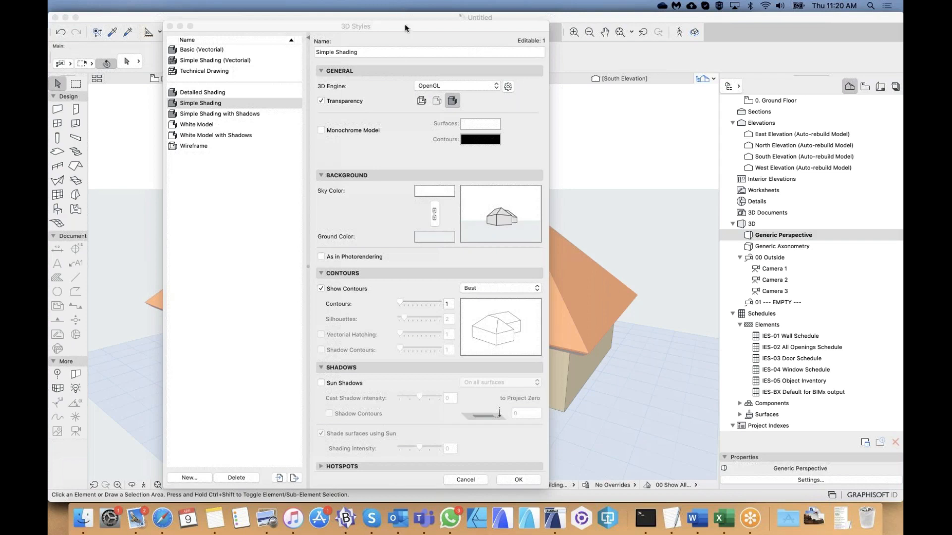
pyautogui.moveTo(419, 25); pyautogui.dragTo(452, 29)
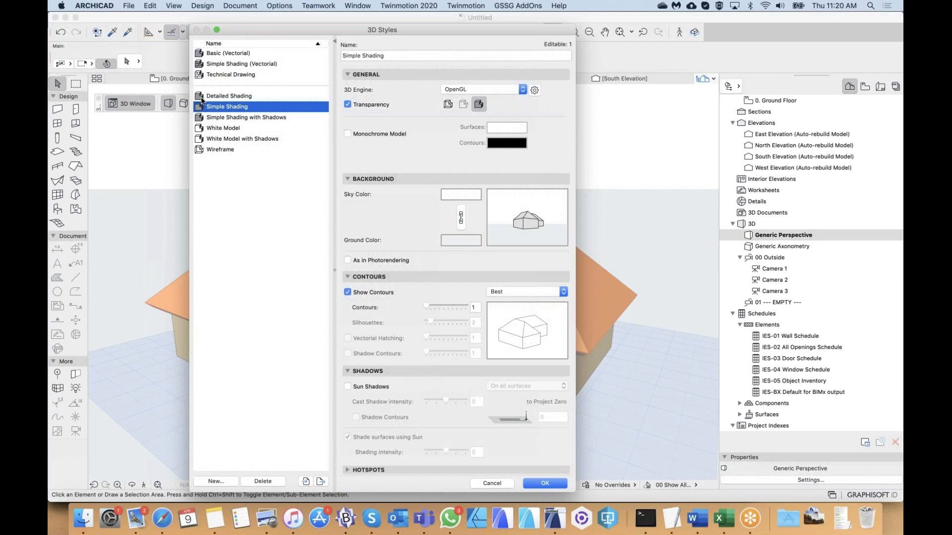
# - Examine the 3D engine choices of the Simple Shading and Basic (Vectorial) styles without changing them
pyautogui.click(447, 87)
pyautogui.click(393, 89)
pyautogui.click(234, 54)
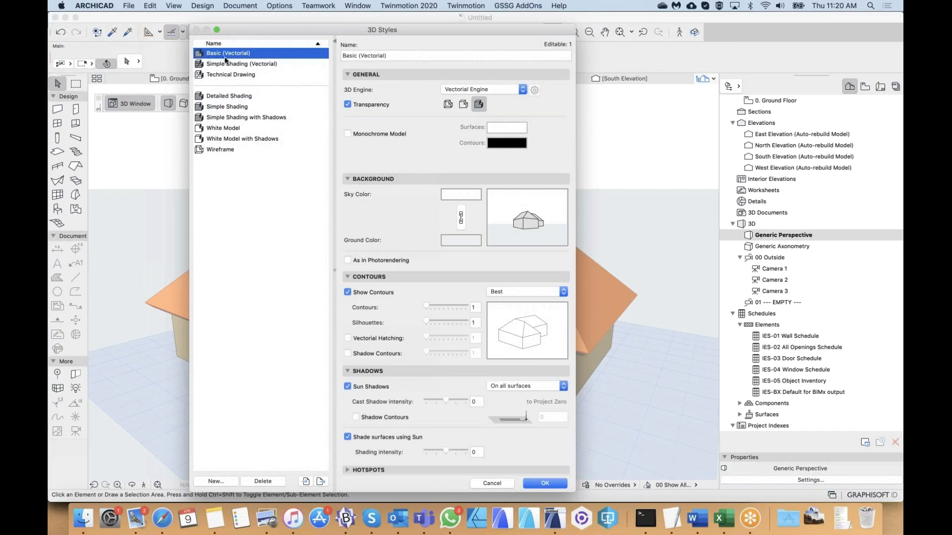
pyautogui.click(468, 89)
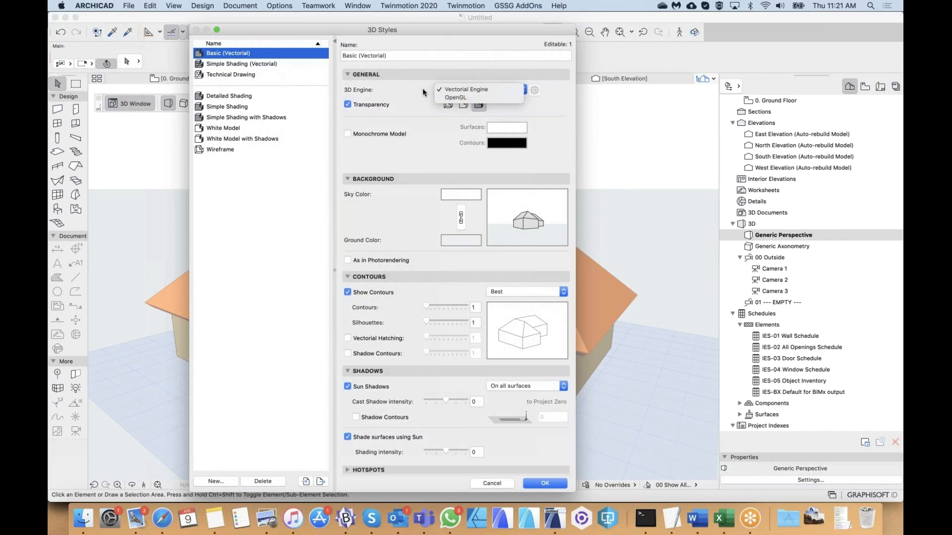
pyautogui.click(449, 98)
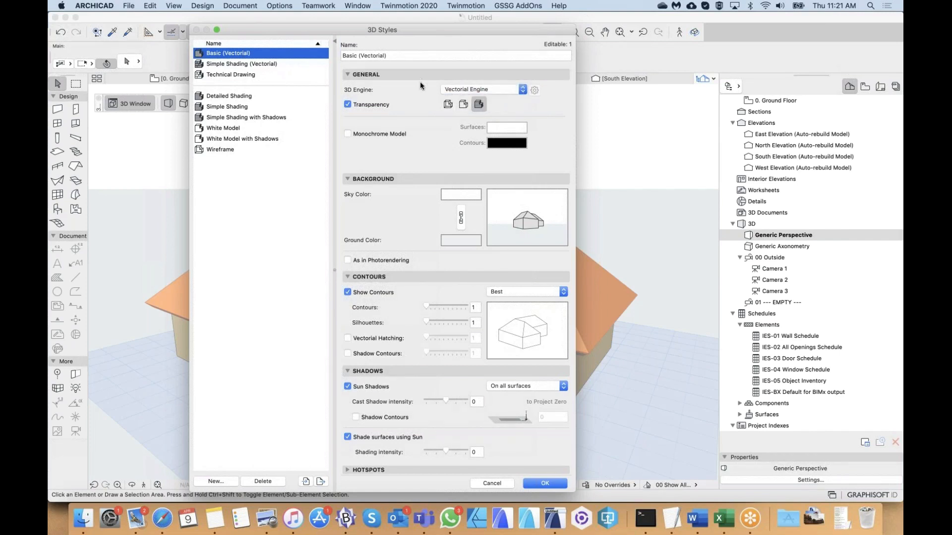
pyautogui.click(457, 89)
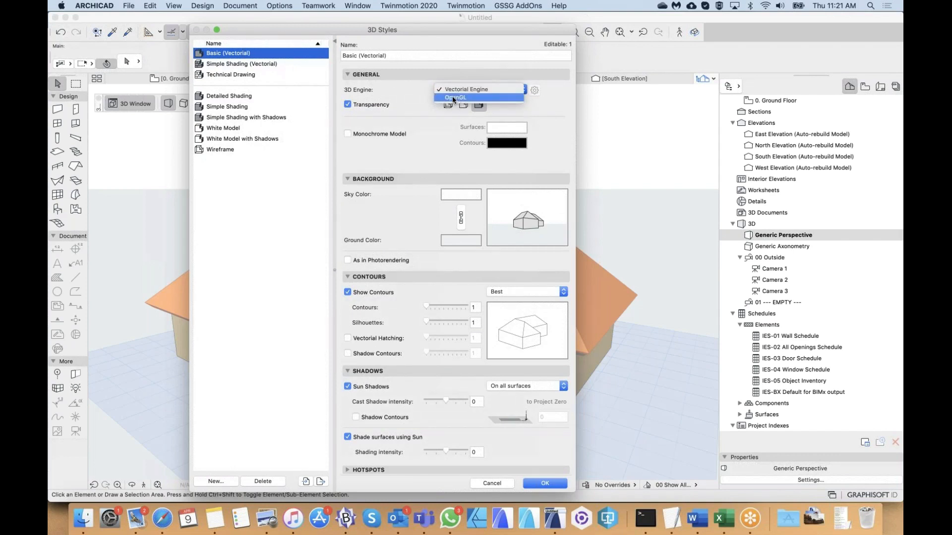
pyautogui.click(399, 90)
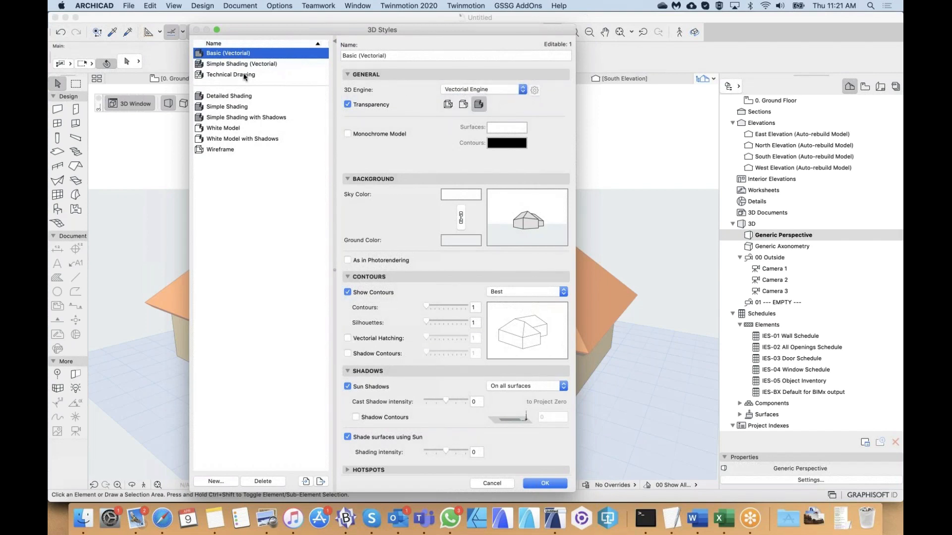
# - In the Simple Shading (Vectorial) style, set the silhouettes thickness to 6 while keeping contours at 1
pyautogui.click(215, 65)
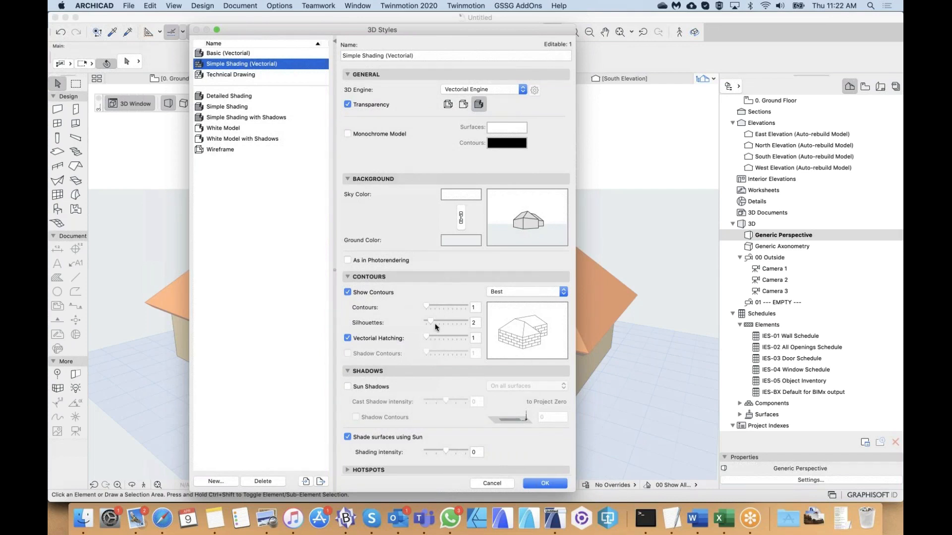
pyautogui.click(425, 302)
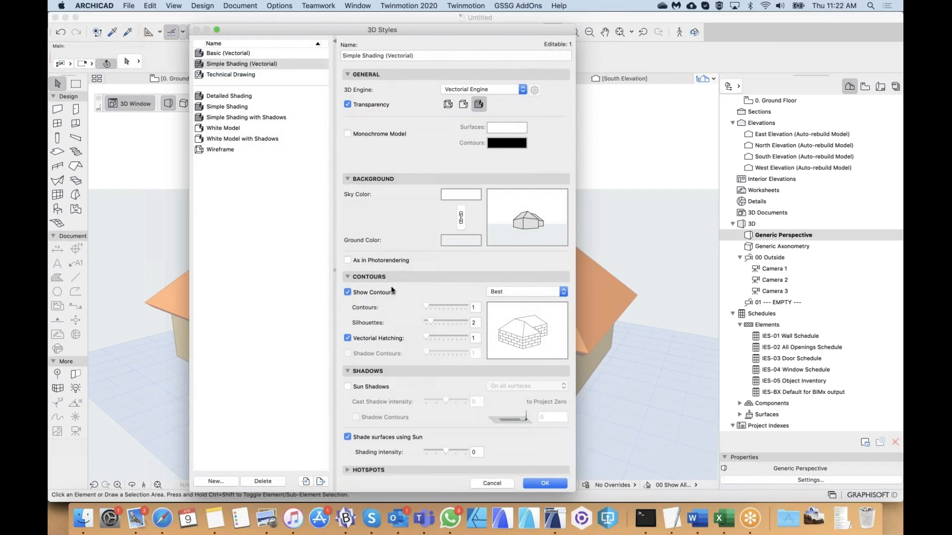
pyautogui.moveTo(427, 307); pyautogui.dragTo(441, 307)
pyautogui.click(425, 307)
pyautogui.click(446, 319)
pyautogui.click(445, 333)
pyautogui.click(418, 338)
# - Enable Sun Shadows on all surfaces for Simple Shading (Vectorial) and apply the style to the 3D view
pyautogui.click(367, 388)
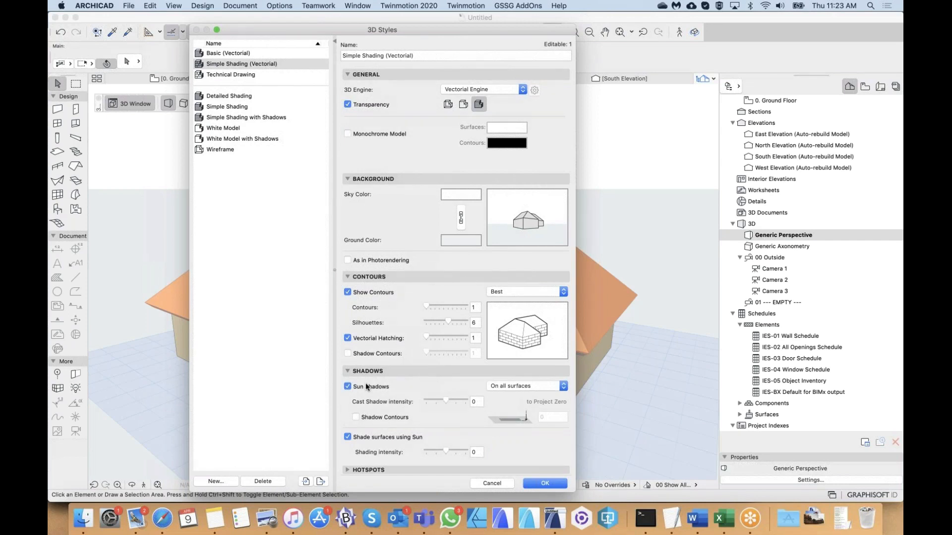
pyautogui.click(539, 385)
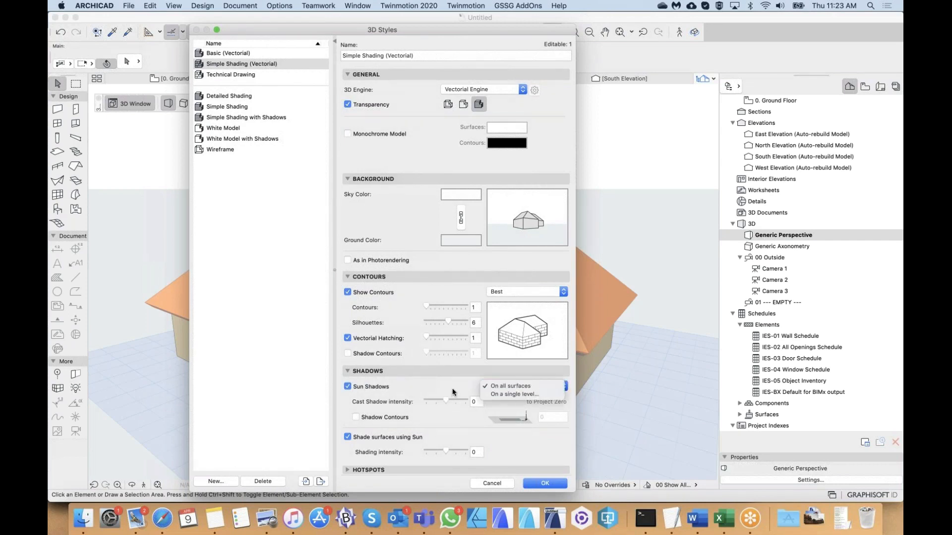
pyautogui.click(452, 391)
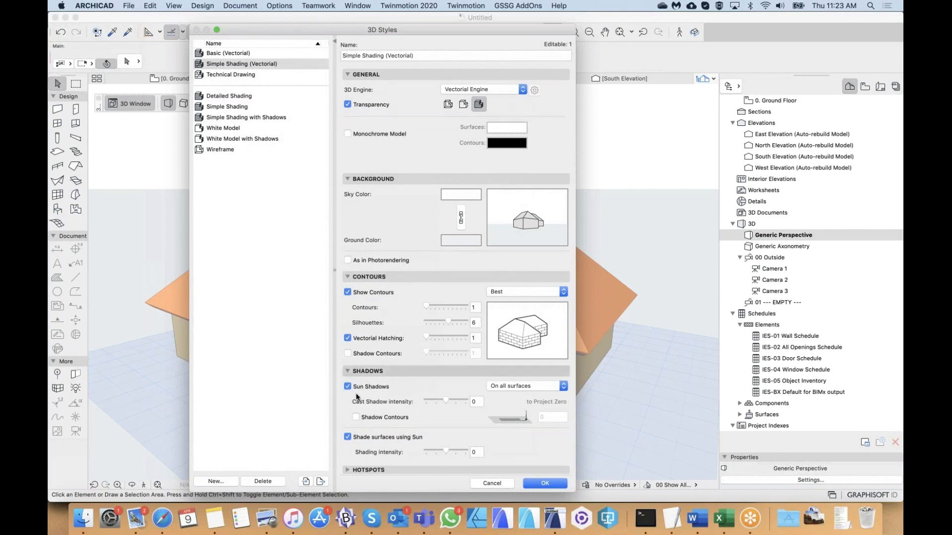
pyautogui.click(545, 484)
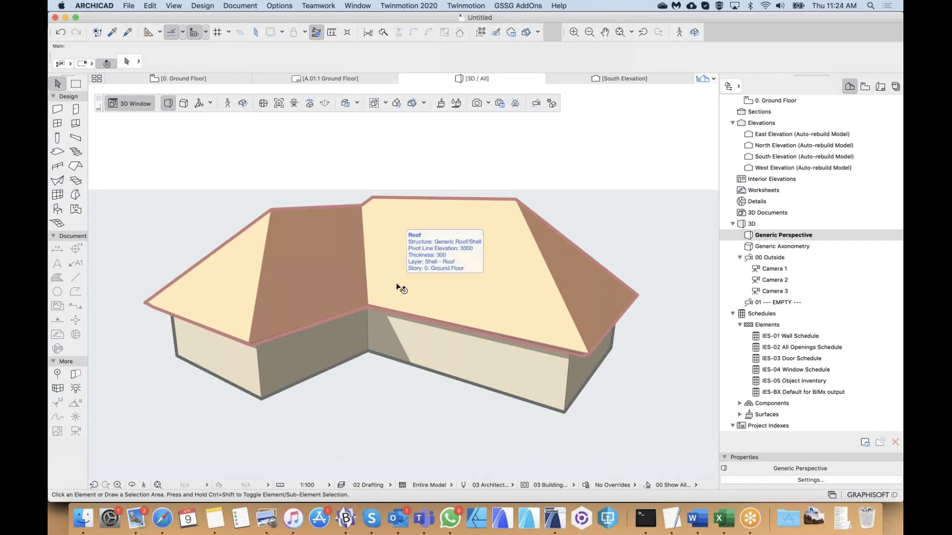
# - Inspect the house's shadows, thick silhouettes and shading in the 3D view
pyautogui.moveTo(396, 284); pyautogui.dragTo(375, 287, button='middle')
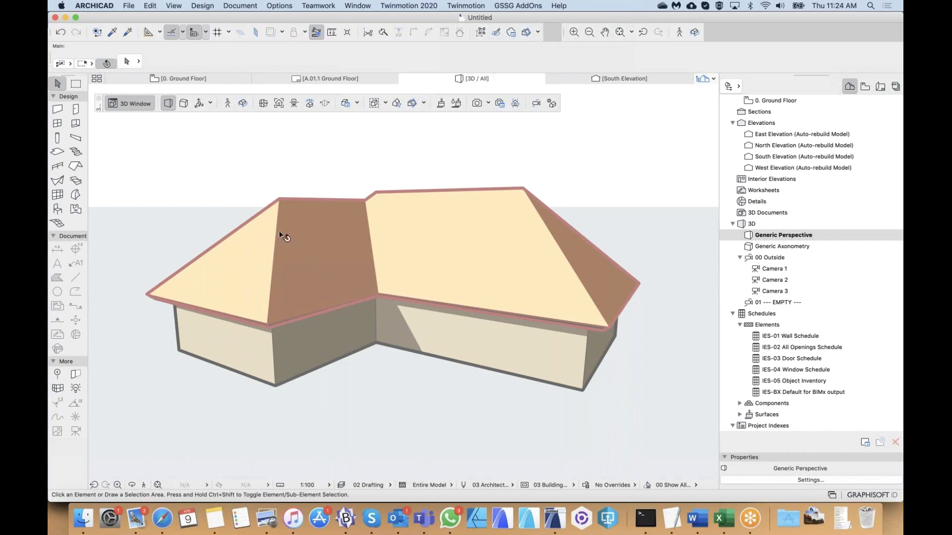
pyautogui.click(376, 328)
pyautogui.click(373, 155)
pyautogui.scroll(-1, 372, 154)
pyautogui.moveTo(372, 154); pyautogui.dragTo(361, 172, button='middle')
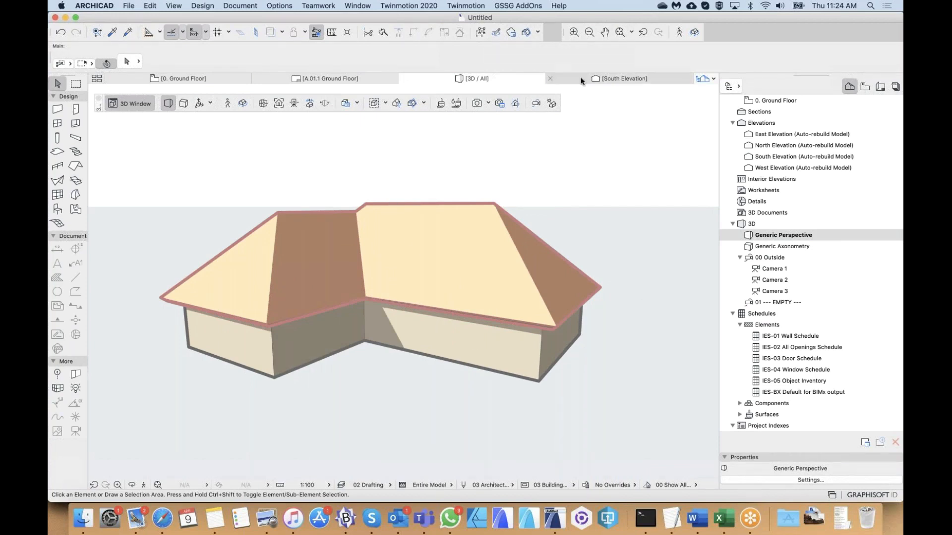
# - Enclose the whole house in a marquee in the 3D view and open the copy options for it
pyautogui.click(75, 84)
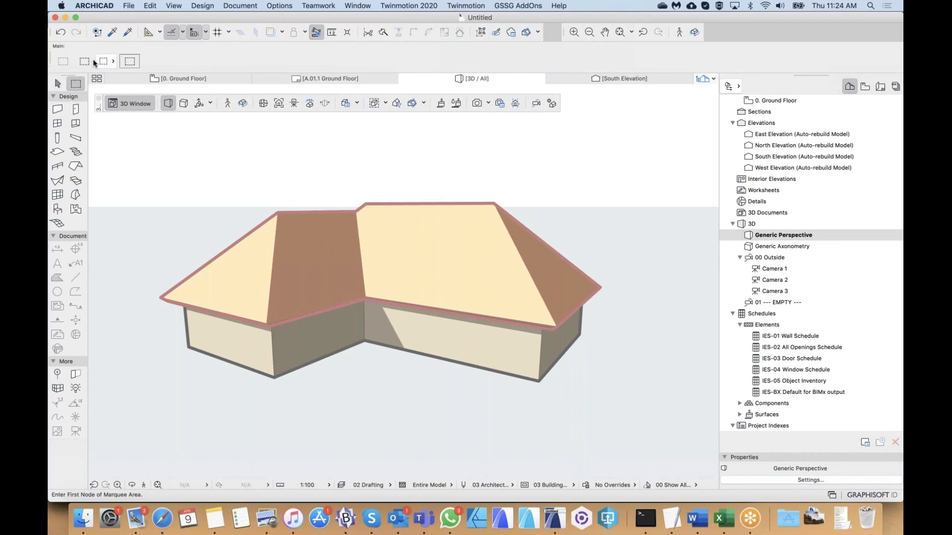
pyautogui.click(131, 155)
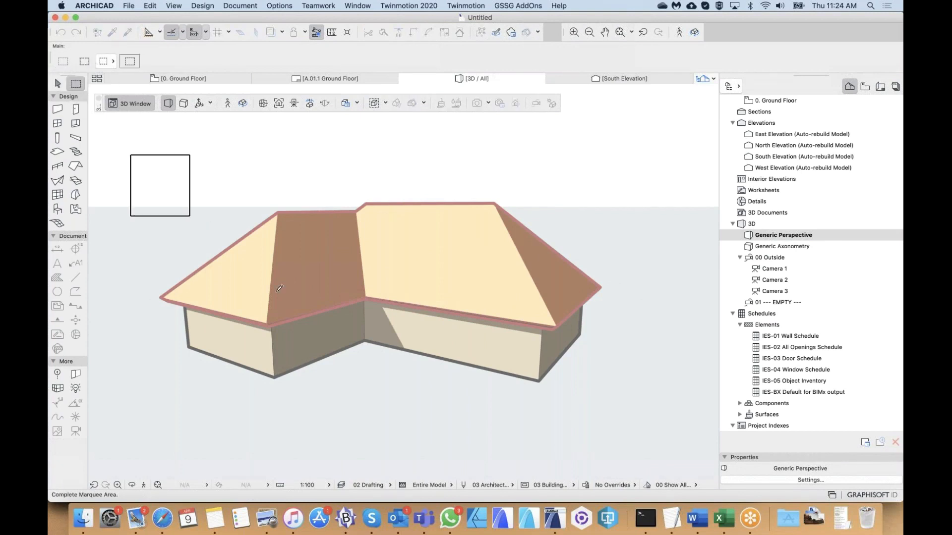
pyautogui.click(616, 428)
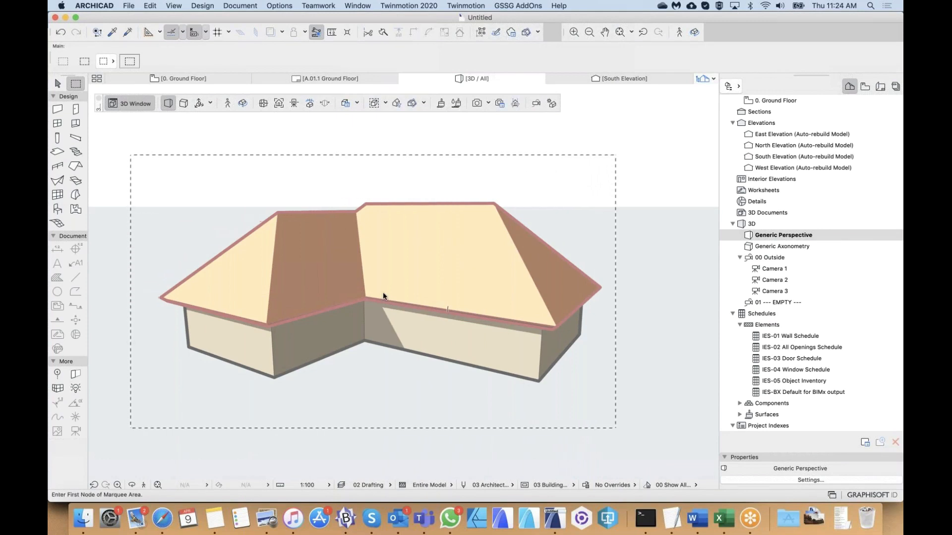
pyautogui.press('super+c')
pyautogui.moveTo(519, 127); pyautogui.dragTo(455, 154)
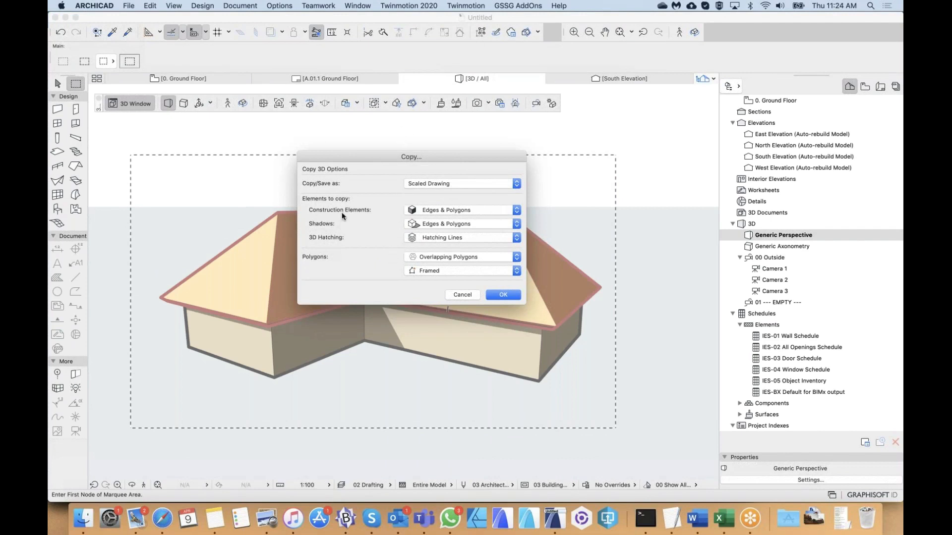
# - Try a 3D copy with Construction Elements set to None and Shadows as Edges & Polygons, then cancel it
pyautogui.click(421, 210)
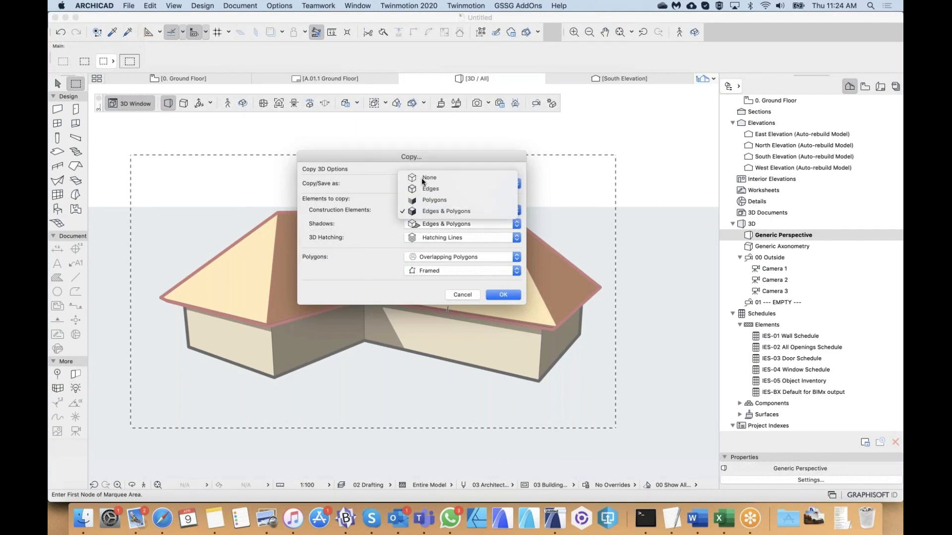
pyautogui.click(421, 177)
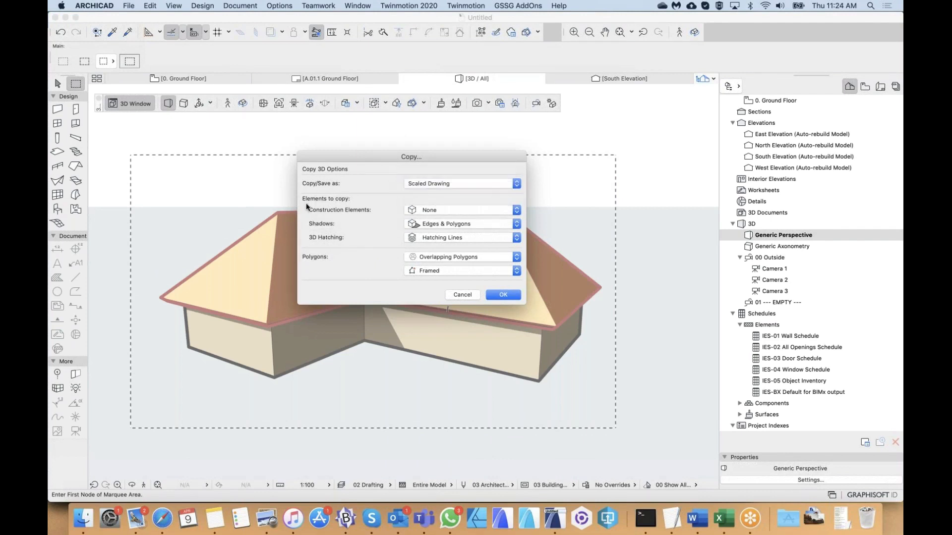
pyautogui.click(424, 224)
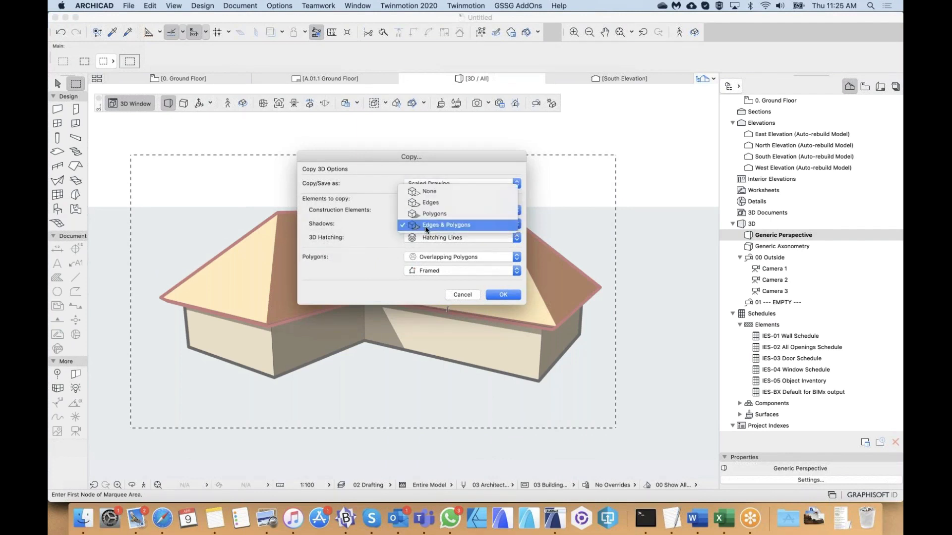
pyautogui.click(413, 225)
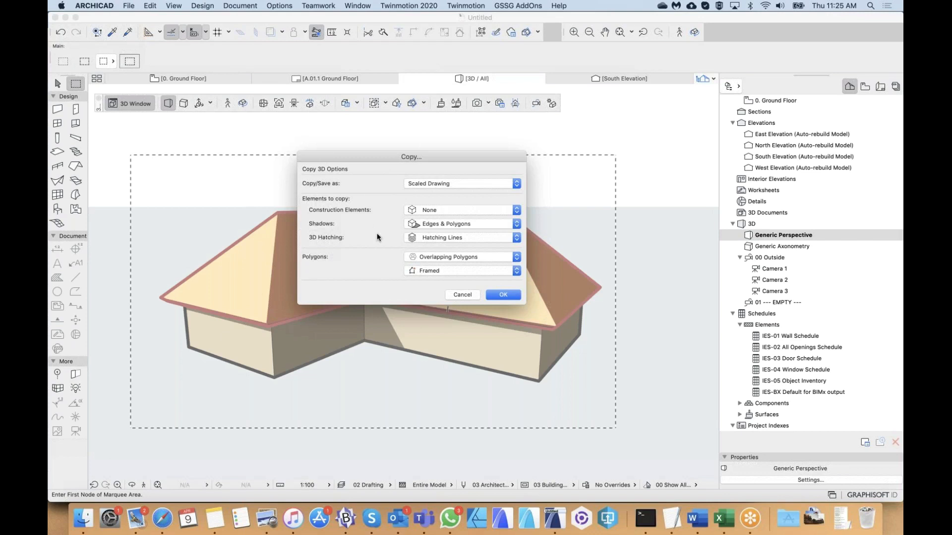
pyautogui.click(467, 295)
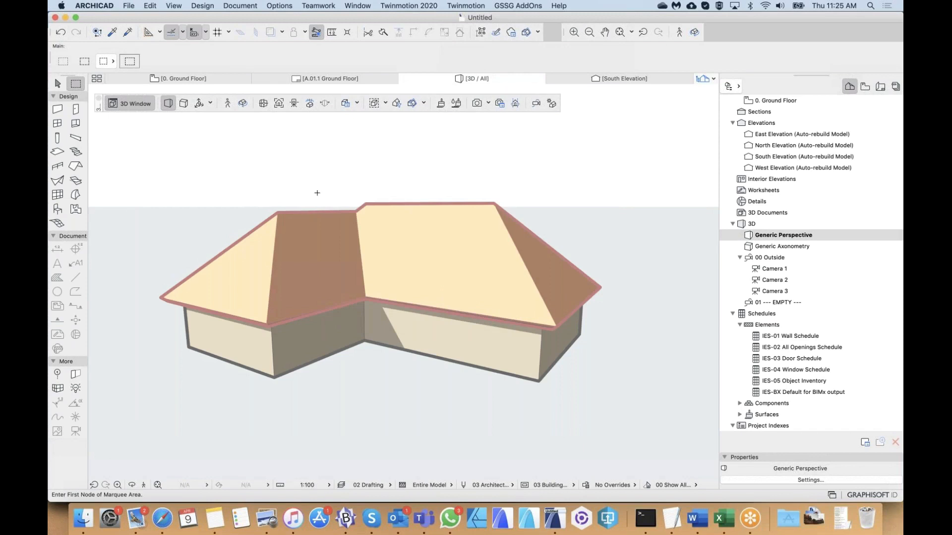
pyautogui.click(58, 85)
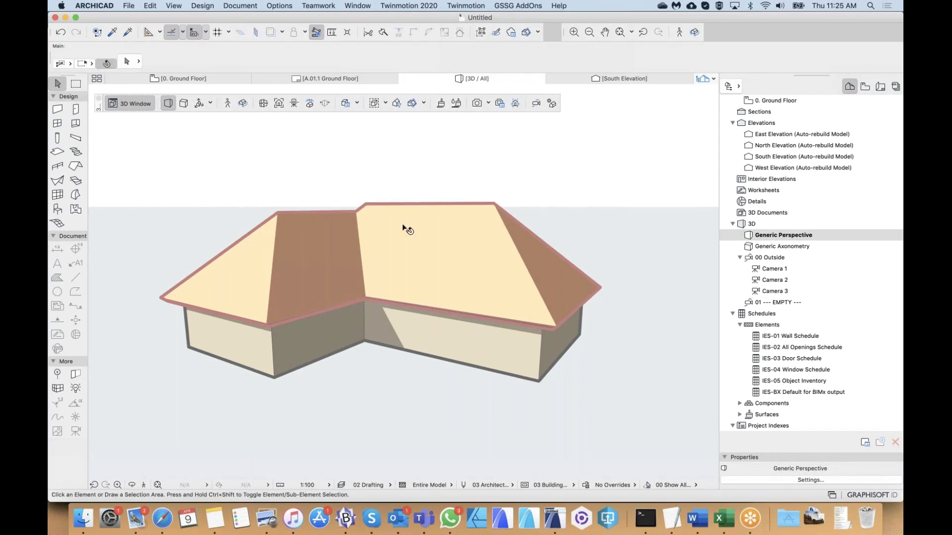
# - Draw a rectangular slab on the Ground Floor plan, extending beyond the roof outline on all sides, and display it in 3D
pyautogui.click(440, 231)
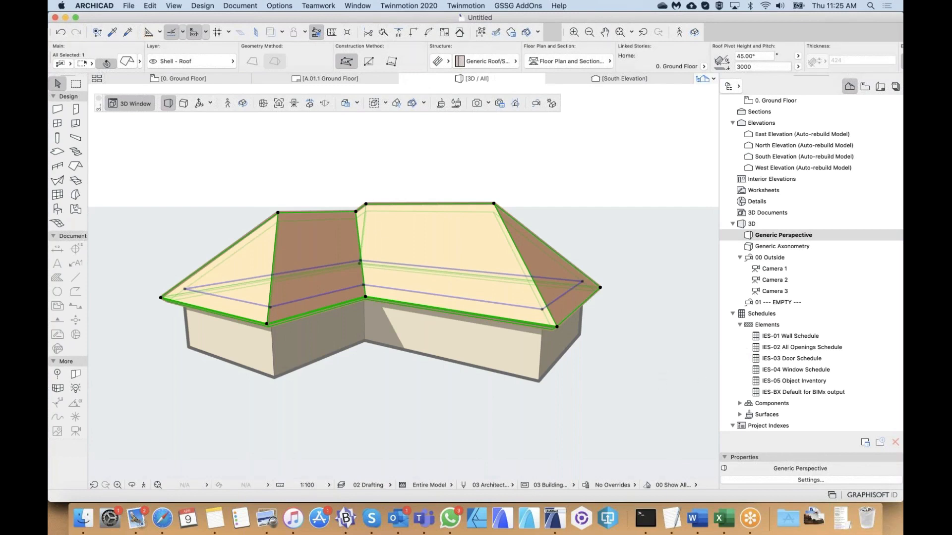
pyautogui.click(190, 80)
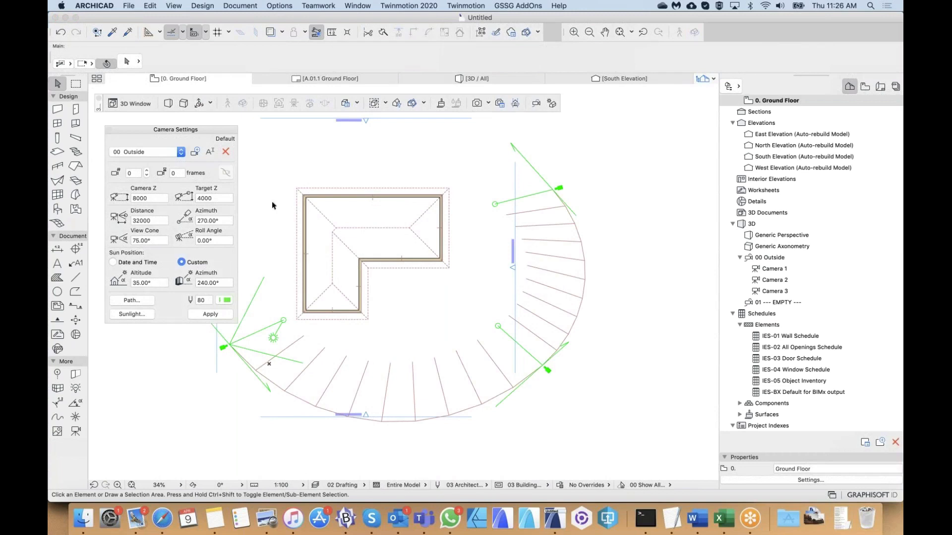
pyautogui.click(58, 152)
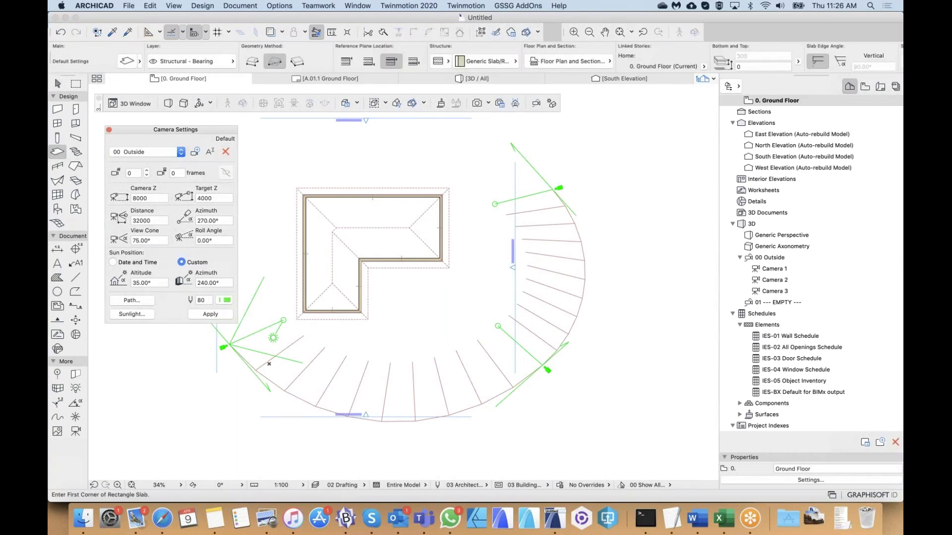
pyautogui.click(258, 142)
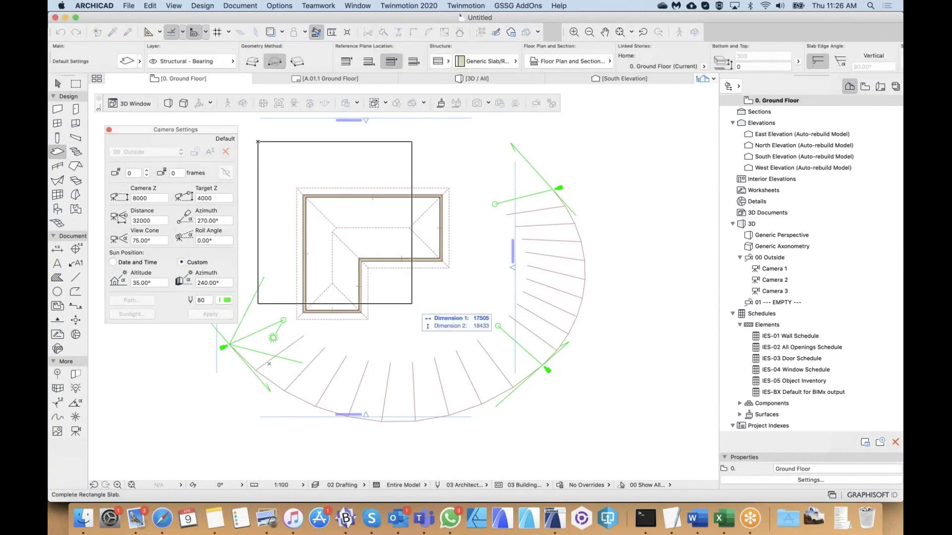
pyautogui.click(487, 371)
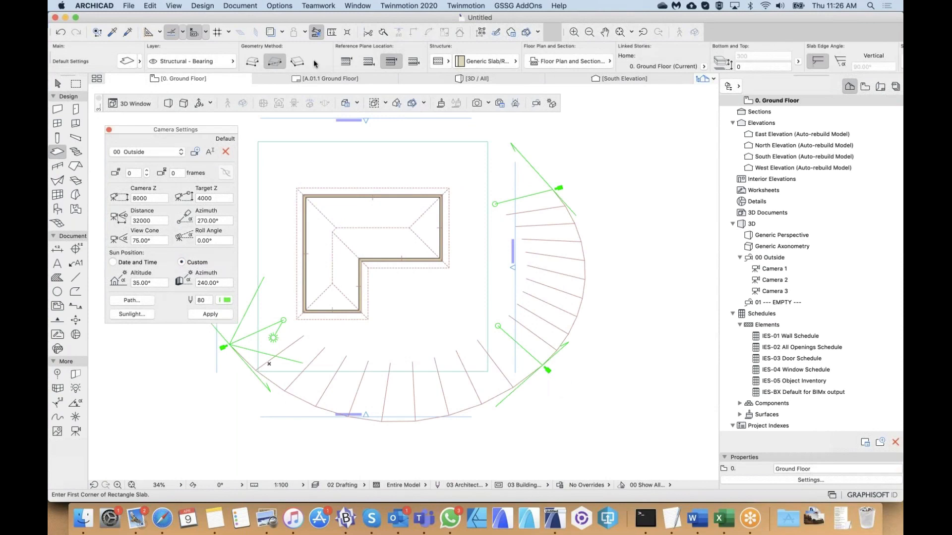
pyautogui.press('F3')
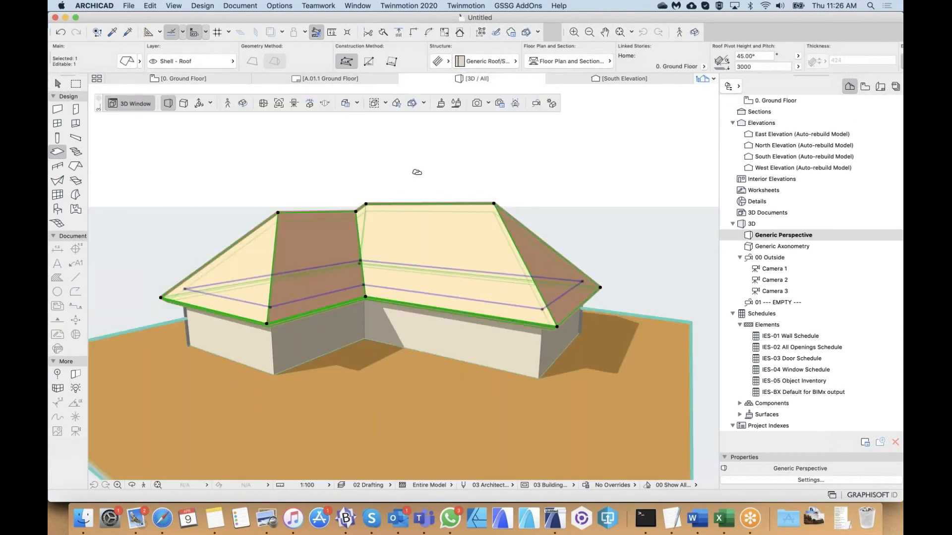
pyautogui.press('Escape')
# - Override the roof's top surface with Roof Tiles - French Red
pyautogui.scroll(-3, 397, 317)
pyautogui.keyDown('shift'); pyautogui.moveTo(397, 238); pyautogui.dragTo(402, 324, button='middle'); pyautogui.keyUp('shift')
pyautogui.moveTo(431, 259); pyautogui.dragTo(454, 271, button='middle')
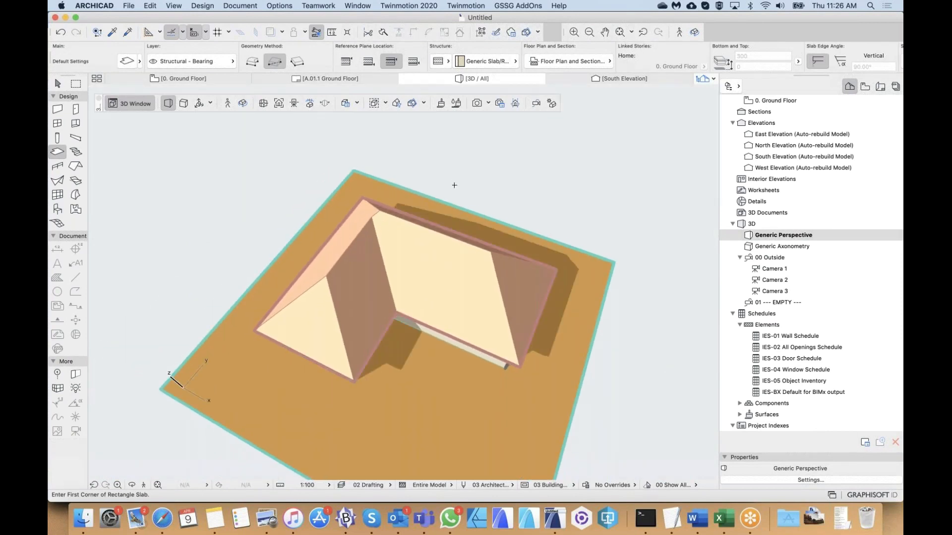
pyautogui.moveTo(454, 185); pyautogui.dragTo(415, 126, button='middle')
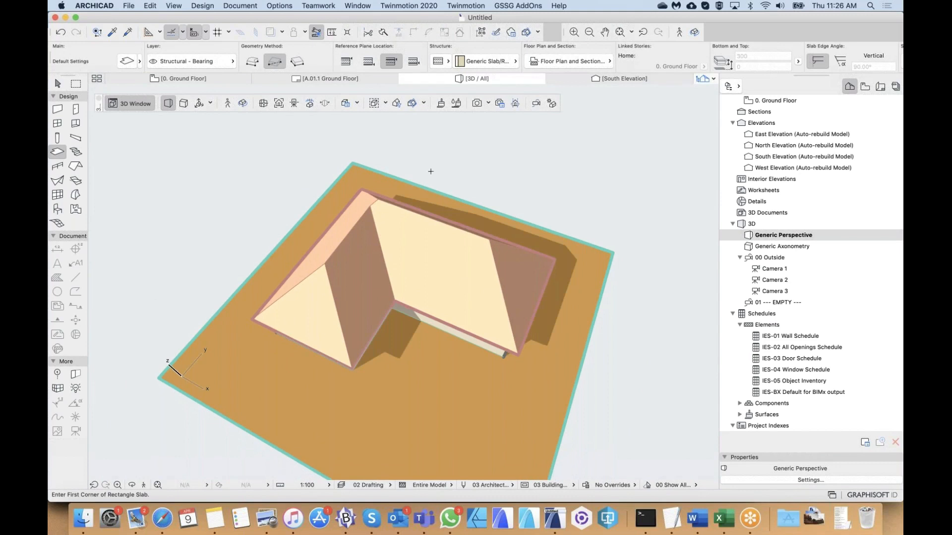
pyautogui.keyDown('shift'); pyautogui.click(451, 267); pyautogui.keyUp('shift')
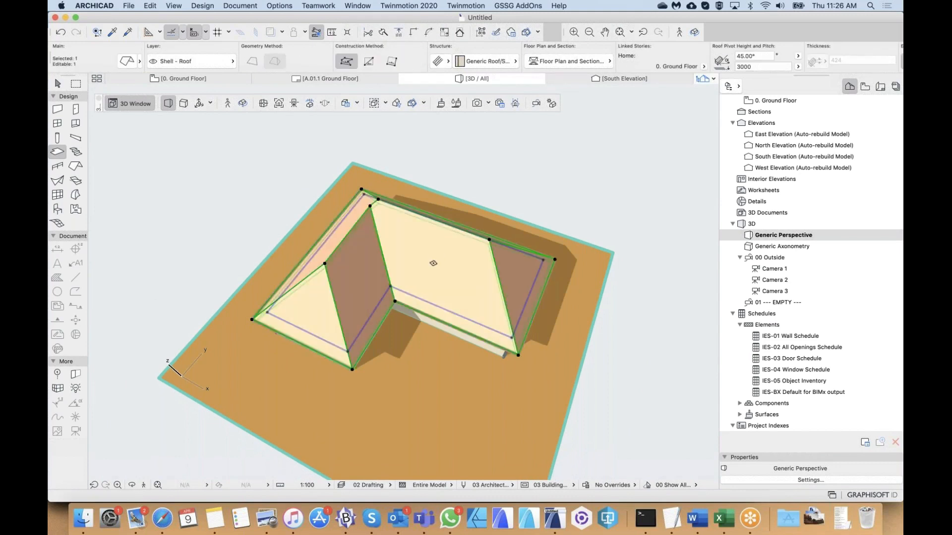
pyautogui.scroll(5, 433, 263)
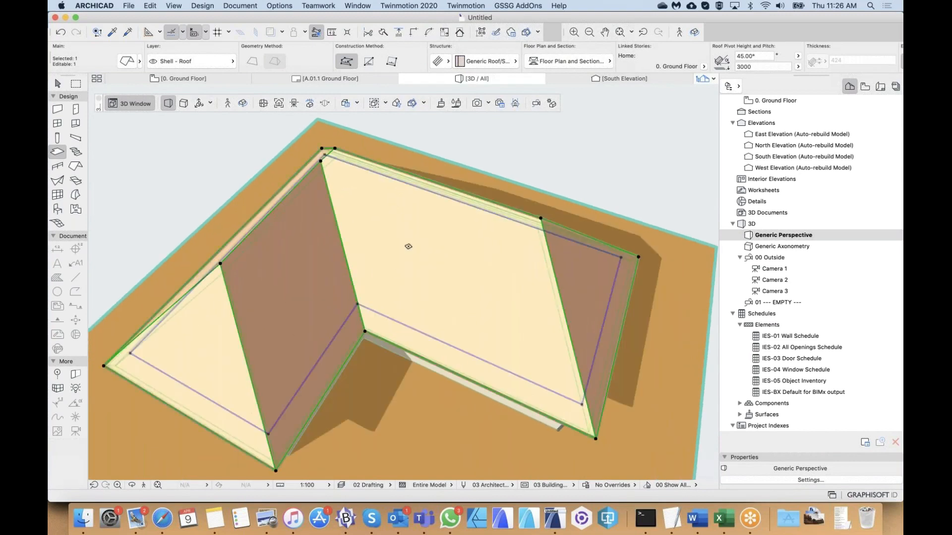
pyautogui.click(128, 62)
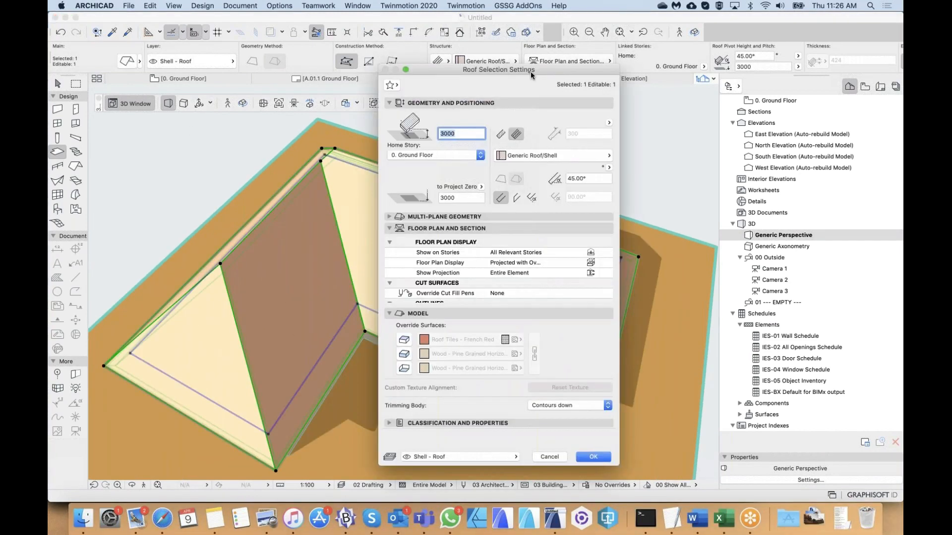
pyautogui.moveTo(541, 71); pyautogui.dragTo(446, 62)
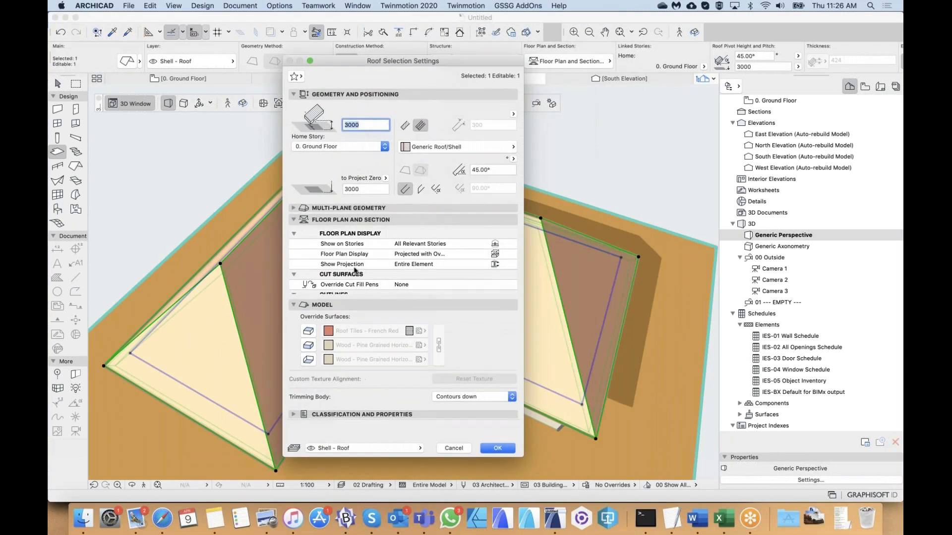
pyautogui.click(308, 331)
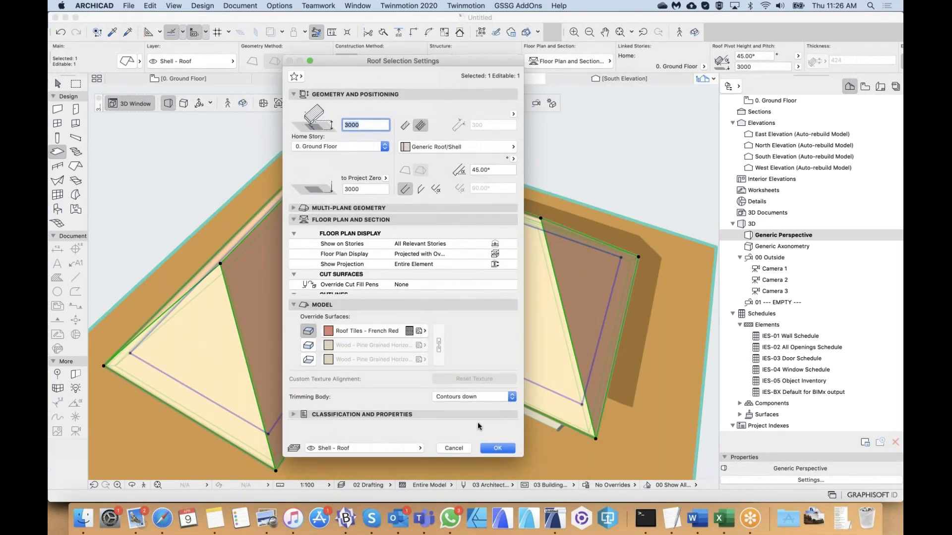
pyautogui.click(497, 448)
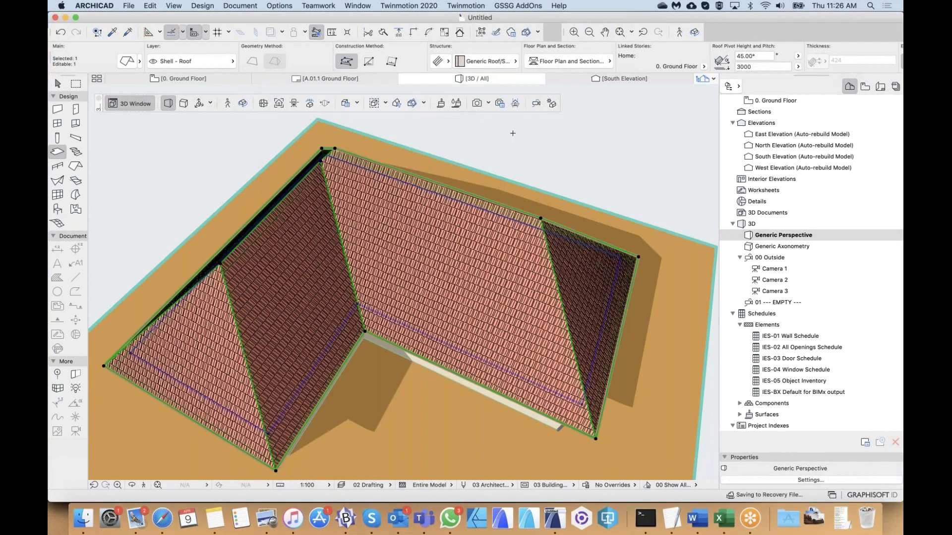
pyautogui.press('Escape')
# - Examine the roof's tile hatching up close and switch the 3D view to the Simple Shading with Shadows style
pyautogui.keyDown('shift'); pyautogui.moveTo(453, 287); pyautogui.dragTo(452, 158, button='middle'); pyautogui.keyUp('shift')
pyautogui.scroll(10, 250, 329)
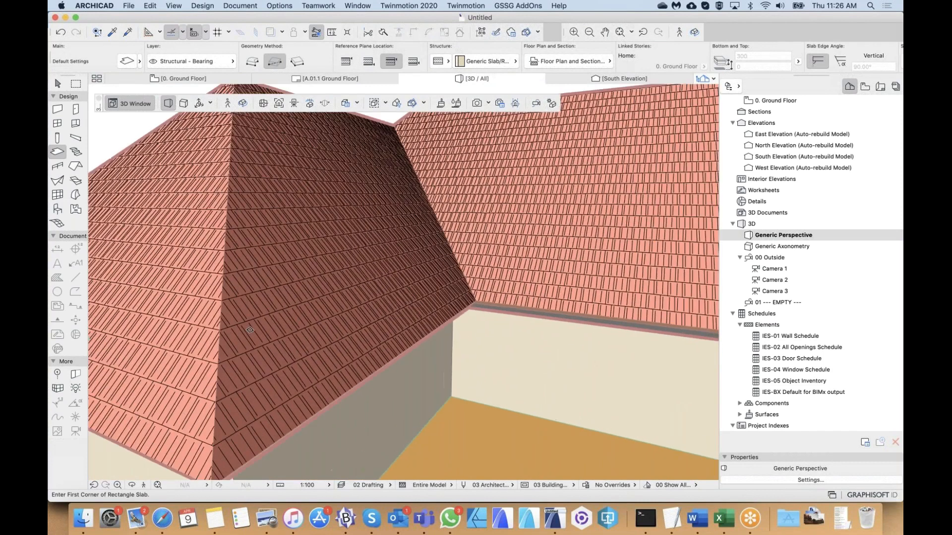
pyautogui.scroll(8, 250, 330)
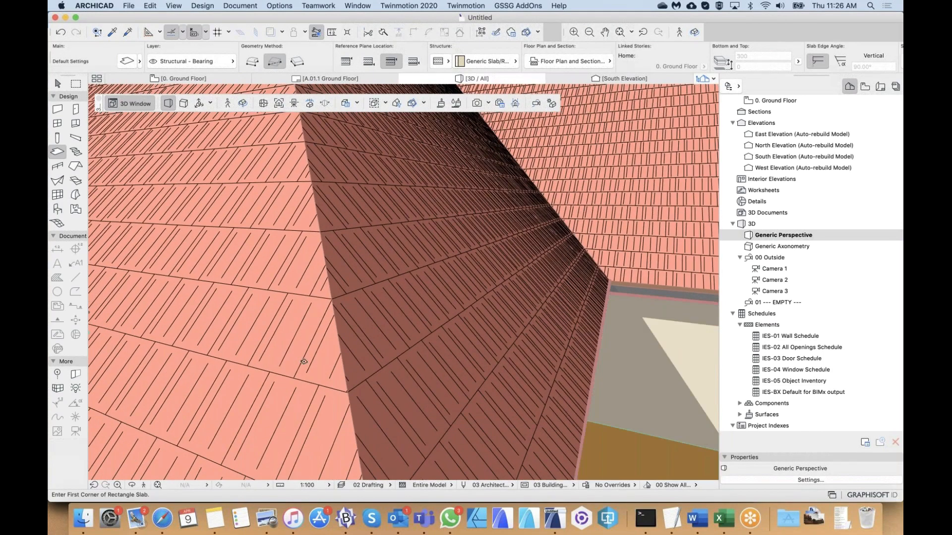
pyautogui.scroll(-5, 304, 362)
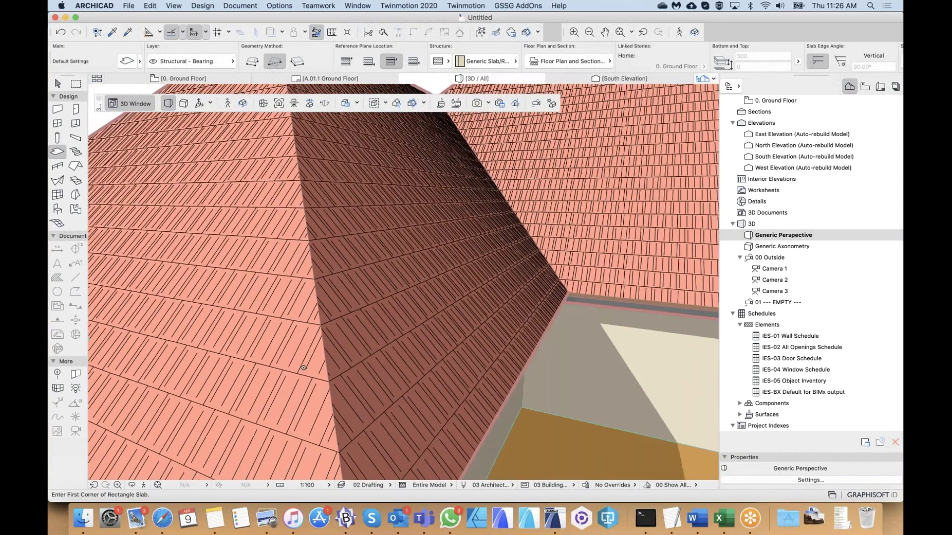
pyautogui.scroll(-3, 304, 368)
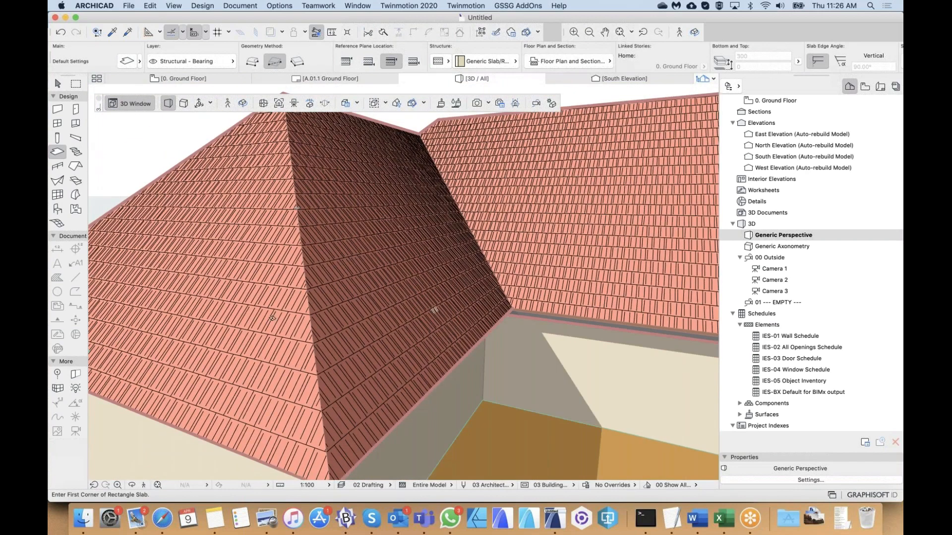
pyautogui.rightClick(151, 135)
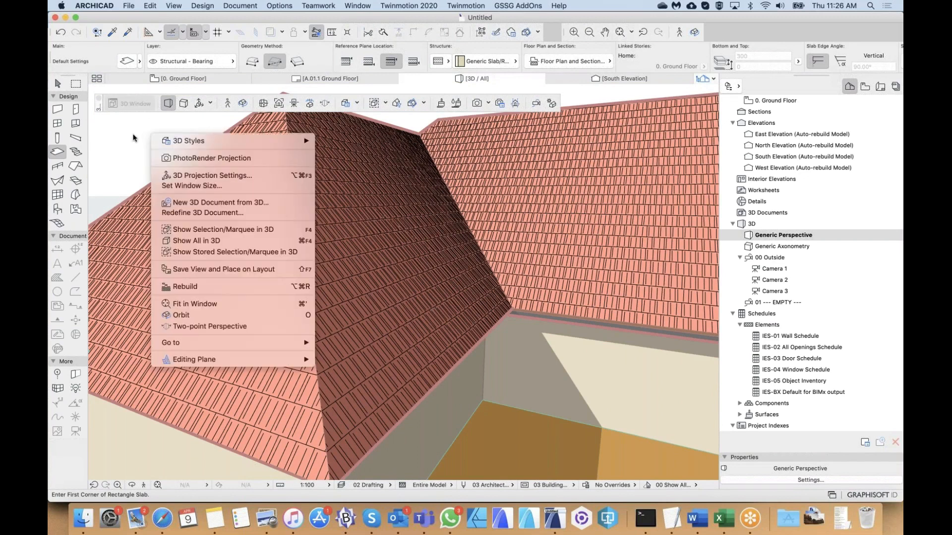
pyautogui.moveTo(195, 140)
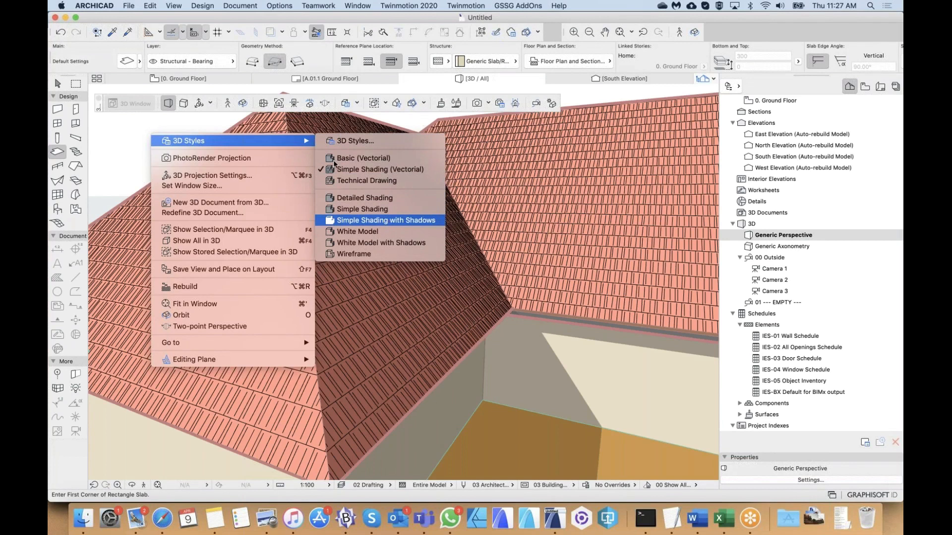
pyautogui.click(391, 224)
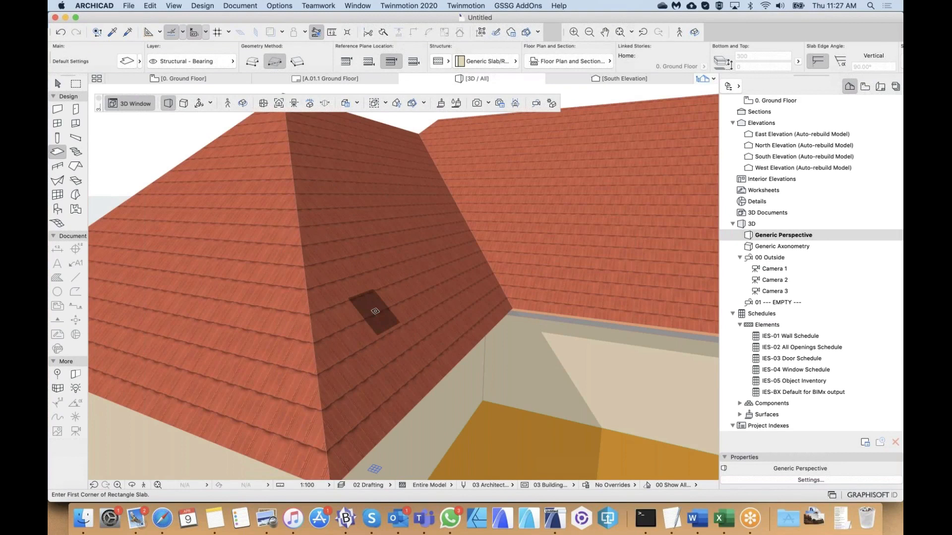
# - Examine the shaded tiled roof and its shadows, and review the Simple Shading with Shadows settings without changing them
pyautogui.scroll(-5, 375, 310)
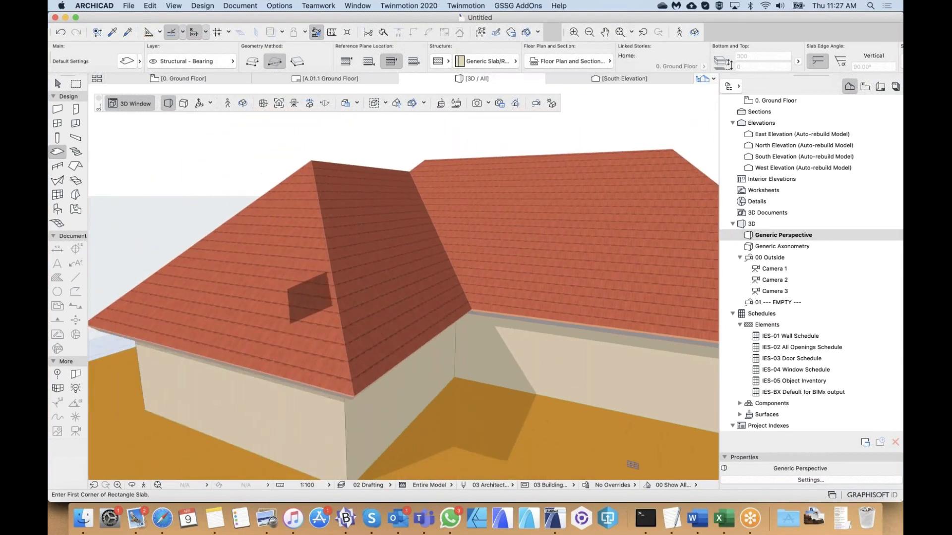
pyautogui.scroll(5, 310, 297)
pyautogui.scroll(-5, 310, 297)
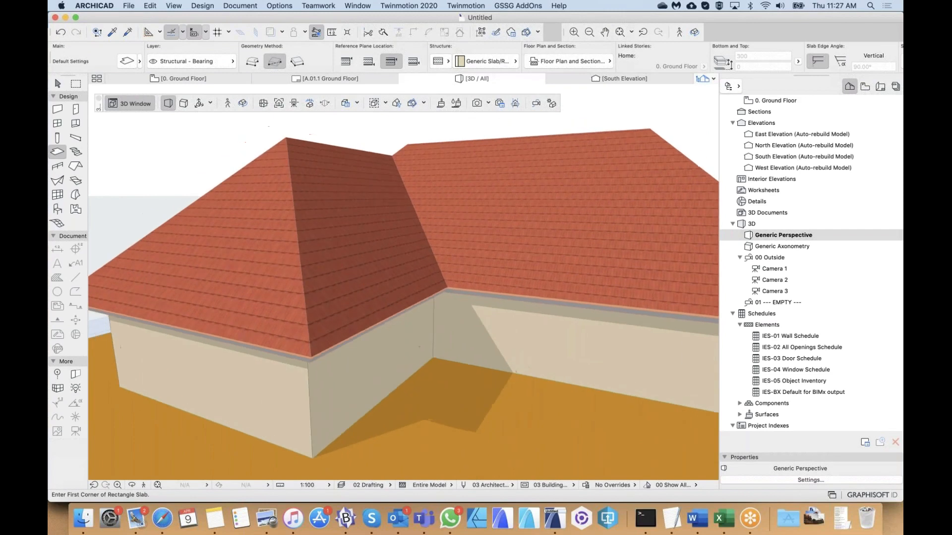
pyautogui.moveTo(329, 305); pyautogui.dragTo(340, 308, button='middle')
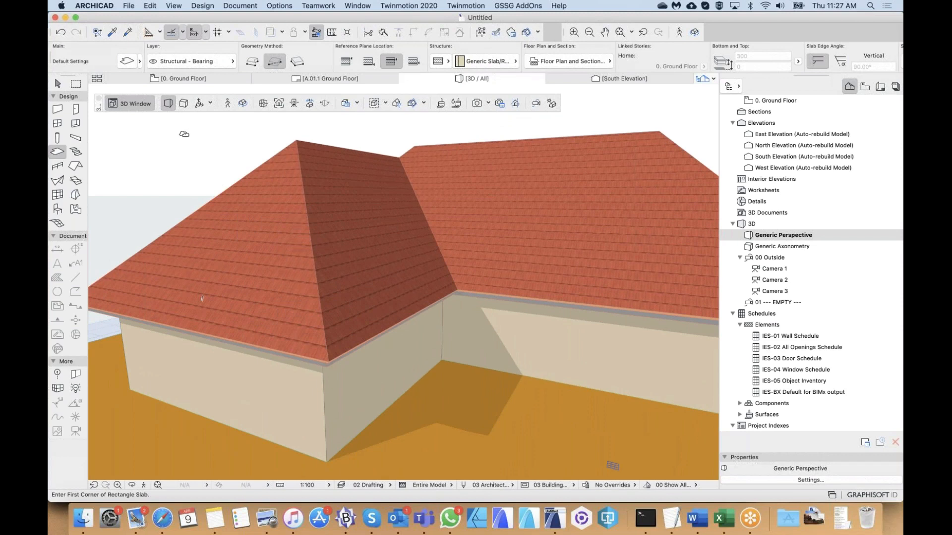
pyautogui.rightClick(184, 136)
pyautogui.moveTo(222, 141)
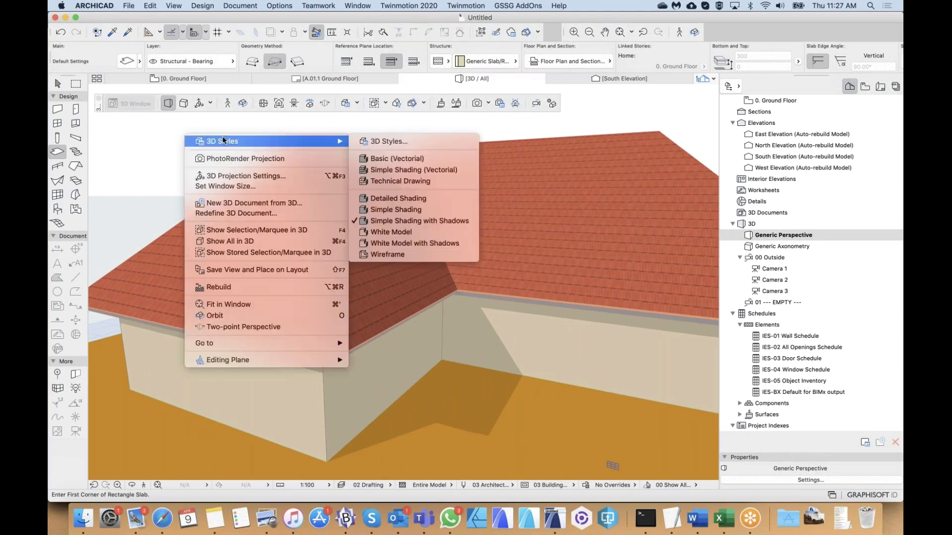
pyautogui.click(363, 141)
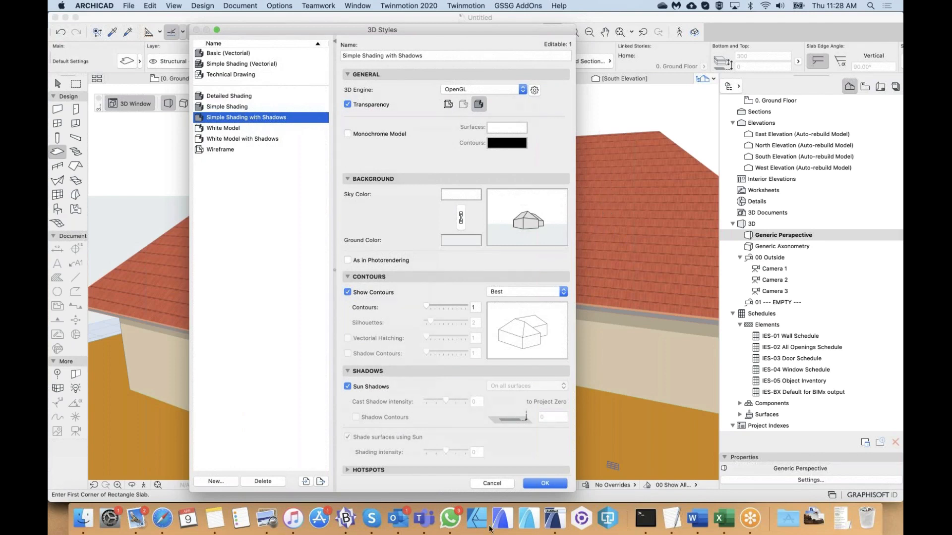
pyautogui.click(493, 483)
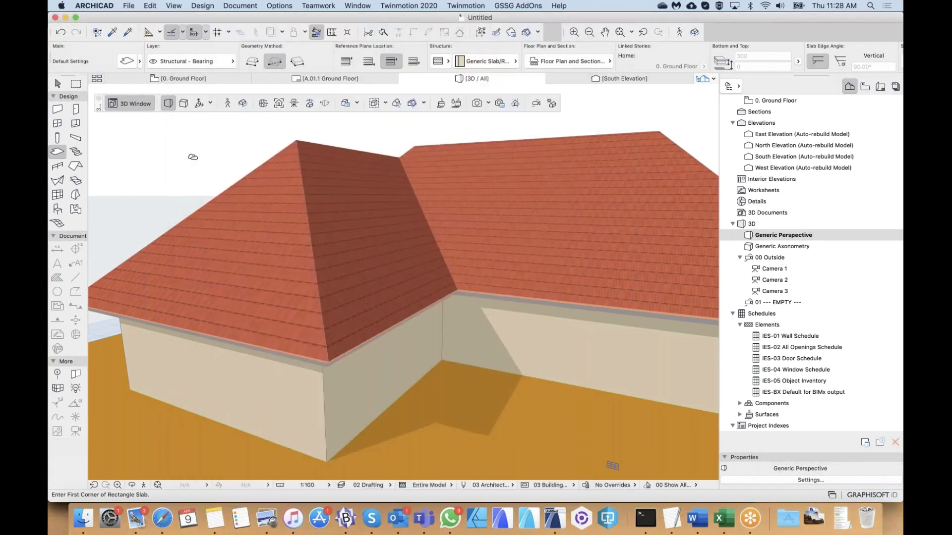
# - Switch the 3D view to the White Model with Shadows style and view the inner corner of the house
pyautogui.rightClick(182, 149)
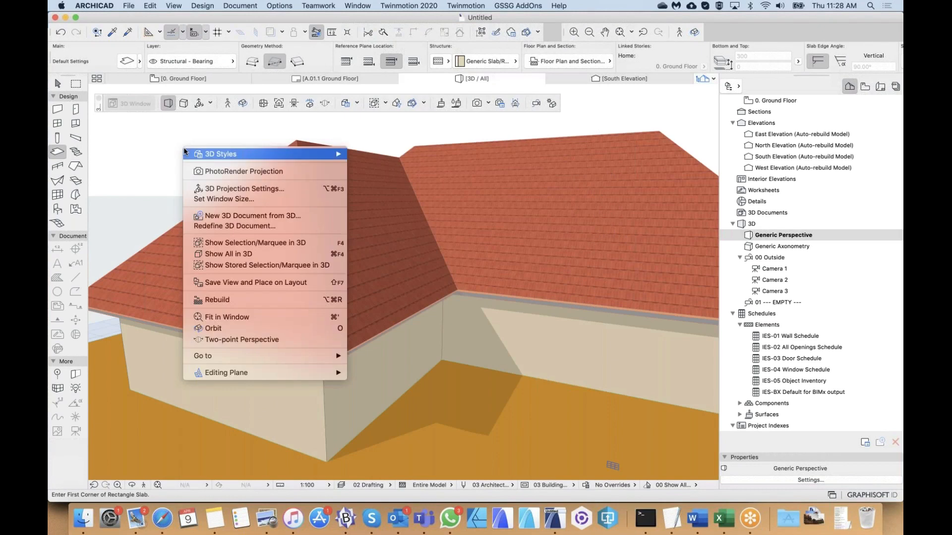
pyautogui.moveTo(272, 153)
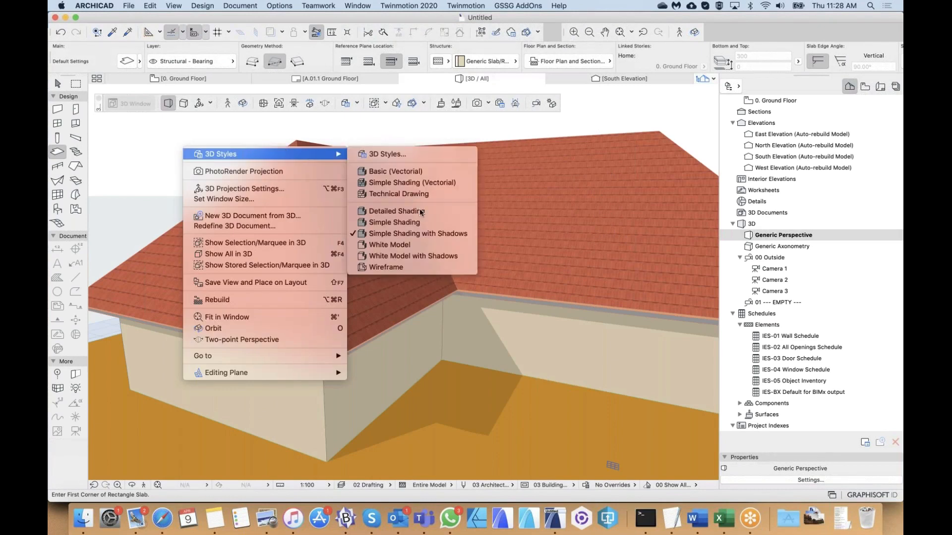
pyautogui.click(438, 256)
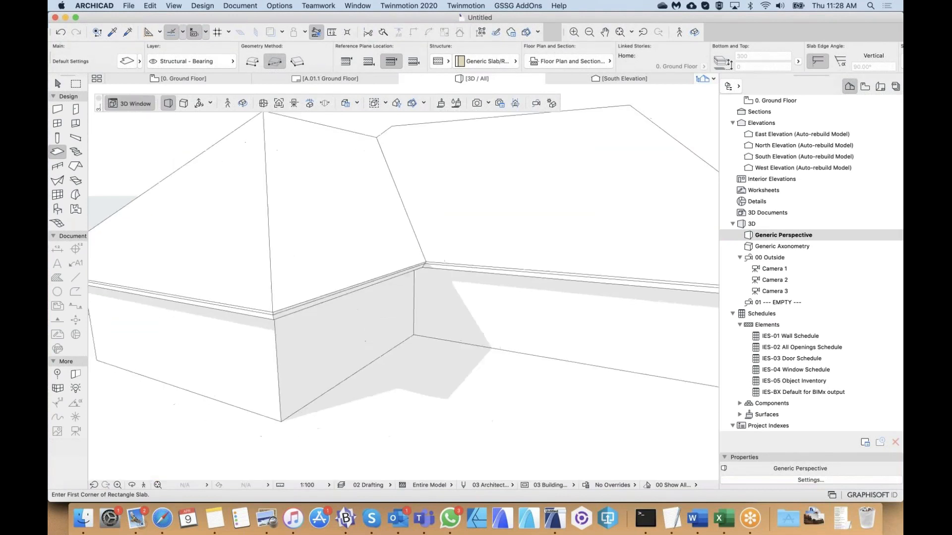
pyautogui.keyDown('shift'); pyautogui.moveTo(667, 463); pyautogui.dragTo(694, 475, button='middle'); pyautogui.keyUp('shift')
pyautogui.keyDown('shift'); pyautogui.moveTo(362, 278); pyautogui.dragTo(386, 226, button='middle'); pyautogui.keyUp('shift')
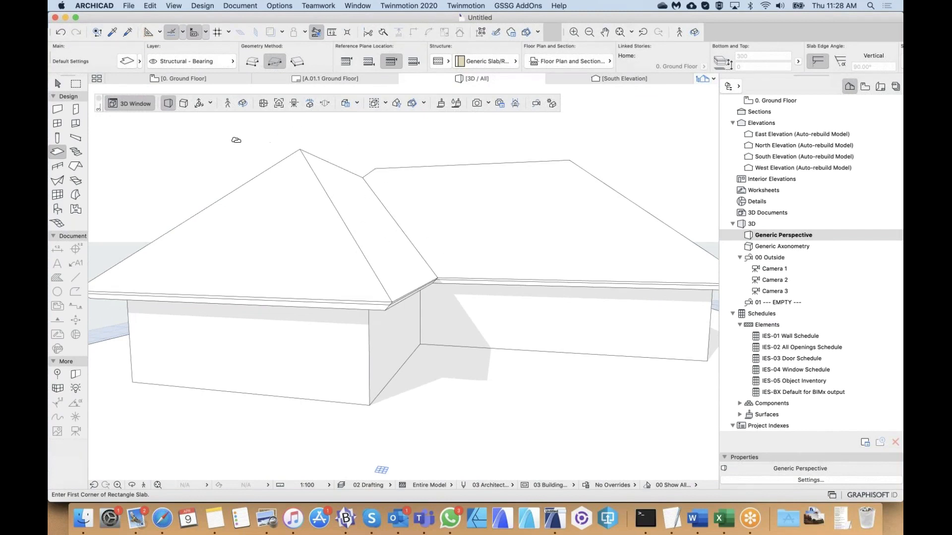
# - Examine the white model's shadows from several angles and review the available 3D styles, keeping the current one
pyautogui.rightClick(236, 140)
pyautogui.moveTo(260, 146)
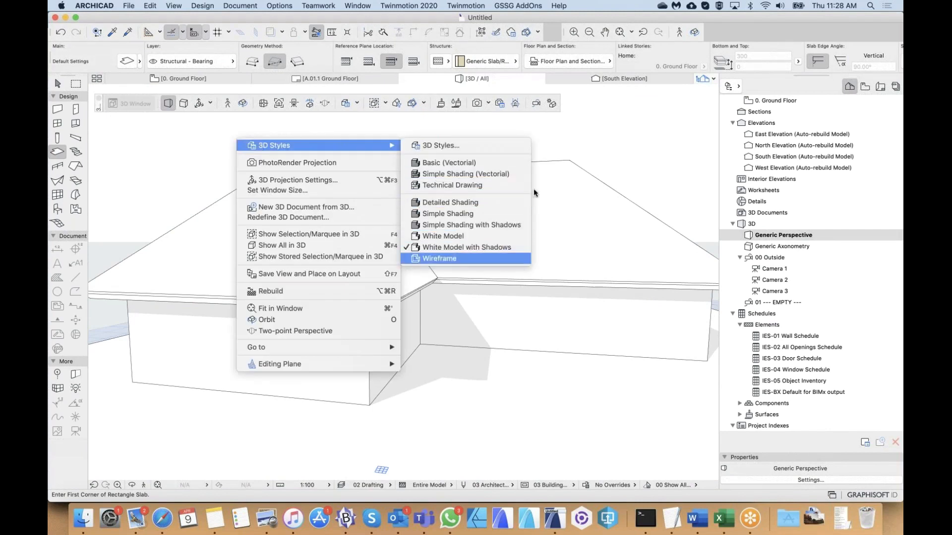
pyautogui.click(549, 141)
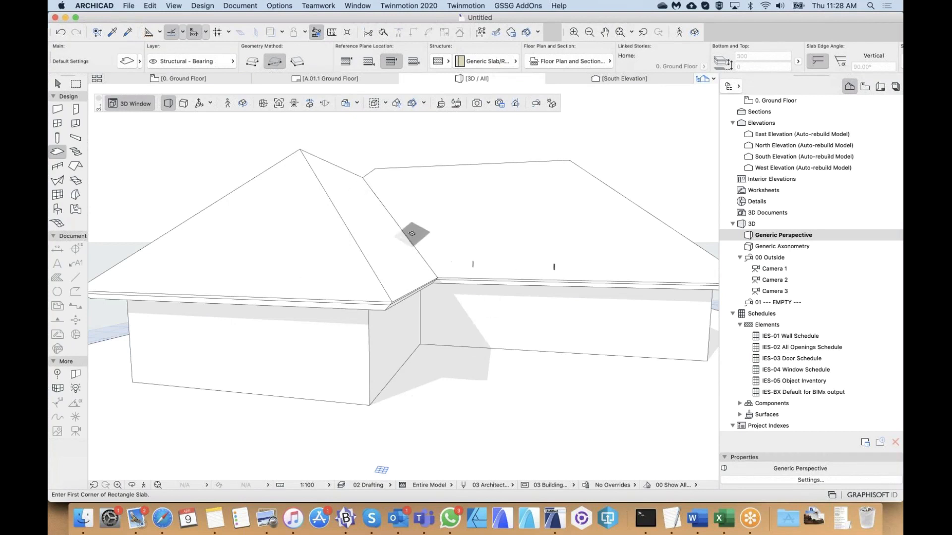
pyautogui.moveTo(412, 233); pyautogui.dragTo(412, 241, button='middle')
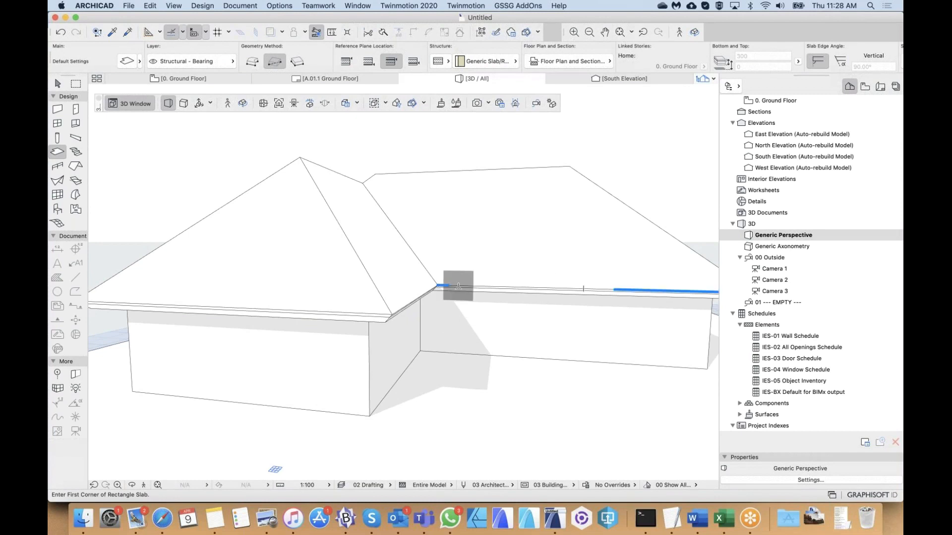
pyautogui.keyDown('shift'); pyautogui.moveTo(458, 286); pyautogui.dragTo(392, 296, button='middle'); pyautogui.keyUp('shift')
pyautogui.rightClick(318, 151)
pyautogui.moveTo(343, 160)
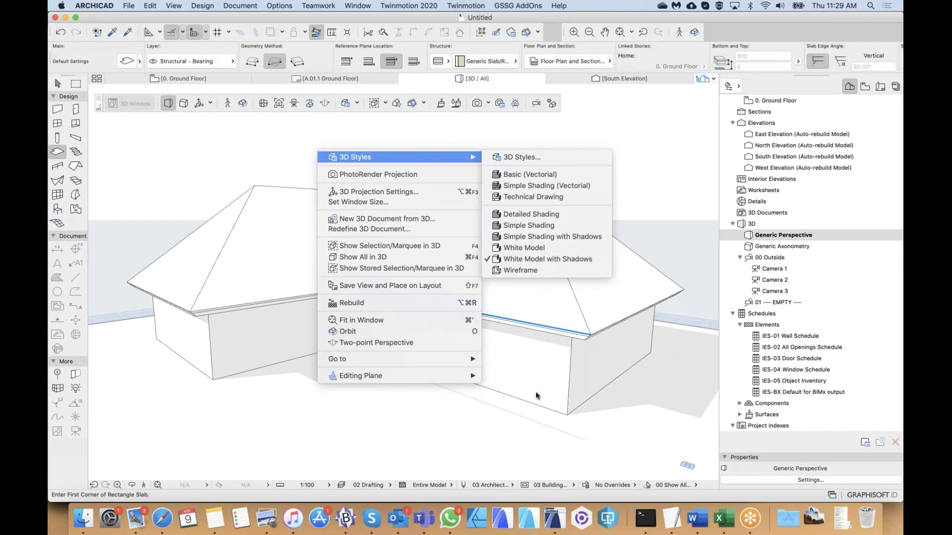
pyautogui.click(459, 135)
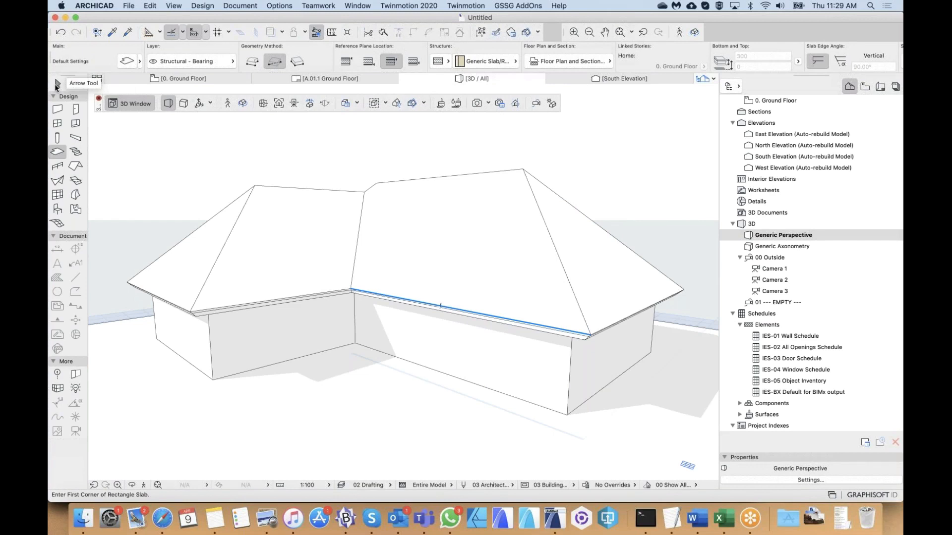
# - Suspend grouping so that the house's walls can be selected individually
pyautogui.click(57, 83)
pyautogui.click(301, 326)
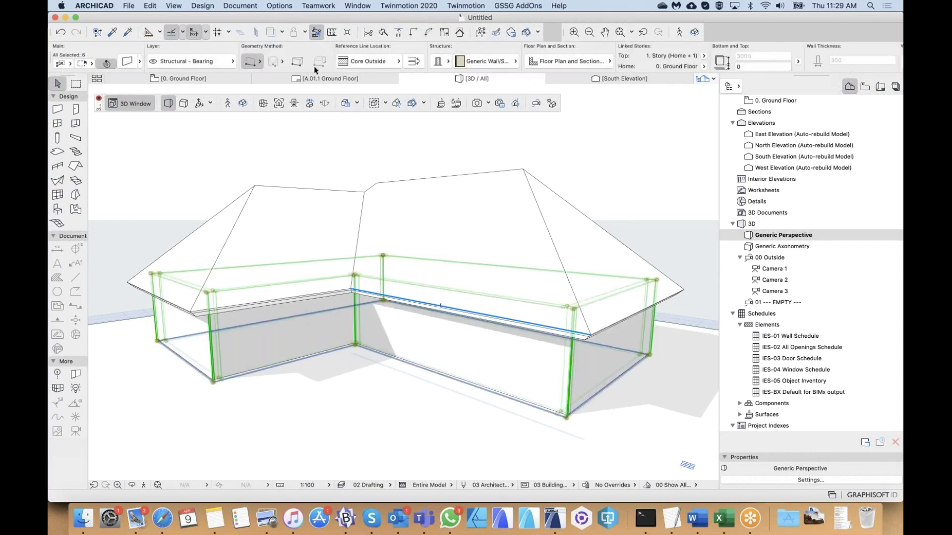
pyautogui.click(328, 162)
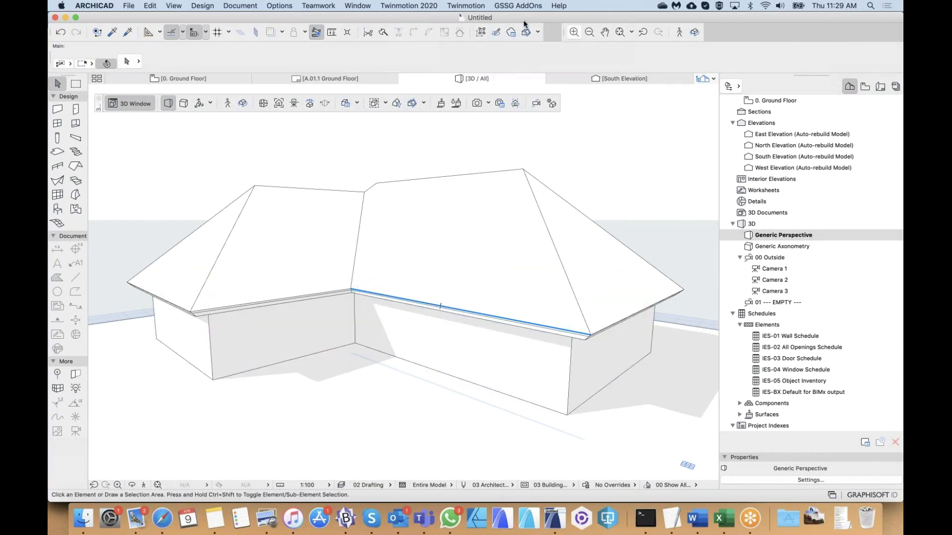
pyautogui.click(480, 32)
# - Change the shaded wall of the short wing beside the inner corner to a basic structure with EF-05 Glass
pyautogui.click(304, 311)
pyautogui.scroll(3, 301, 325)
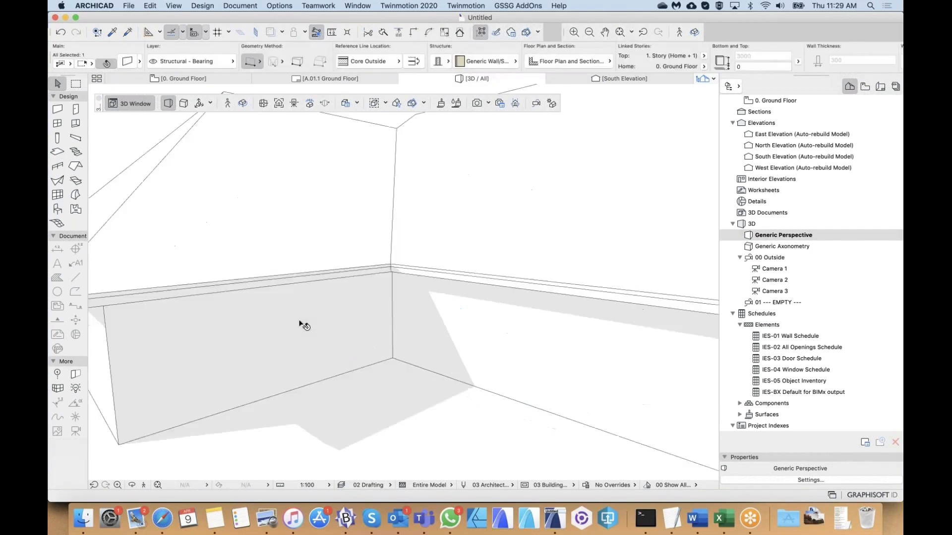
pyautogui.scroll(1, 300, 322)
pyautogui.moveTo(302, 248); pyautogui.dragTo(392, 220, button='middle')
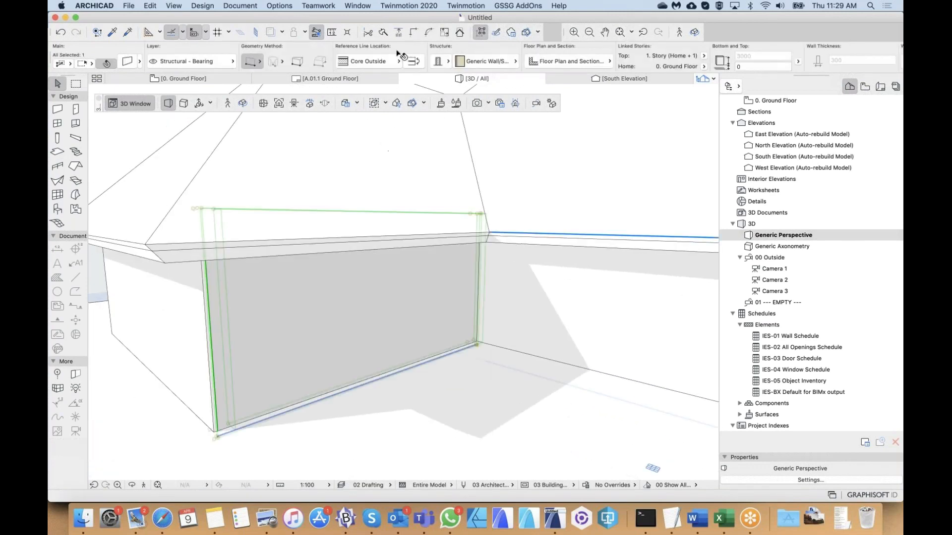
pyautogui.click(439, 61)
pyautogui.click(487, 60)
pyautogui.click(483, 60)
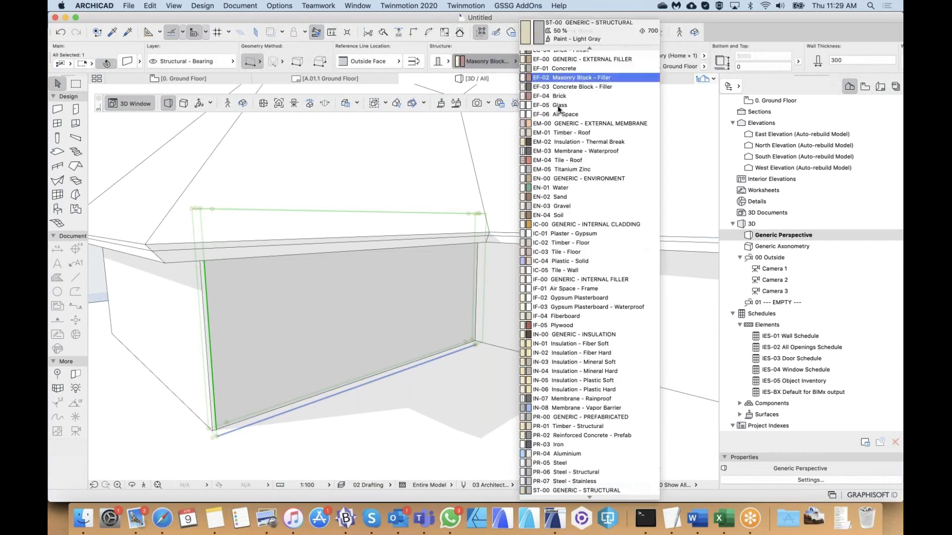
pyautogui.click(560, 105)
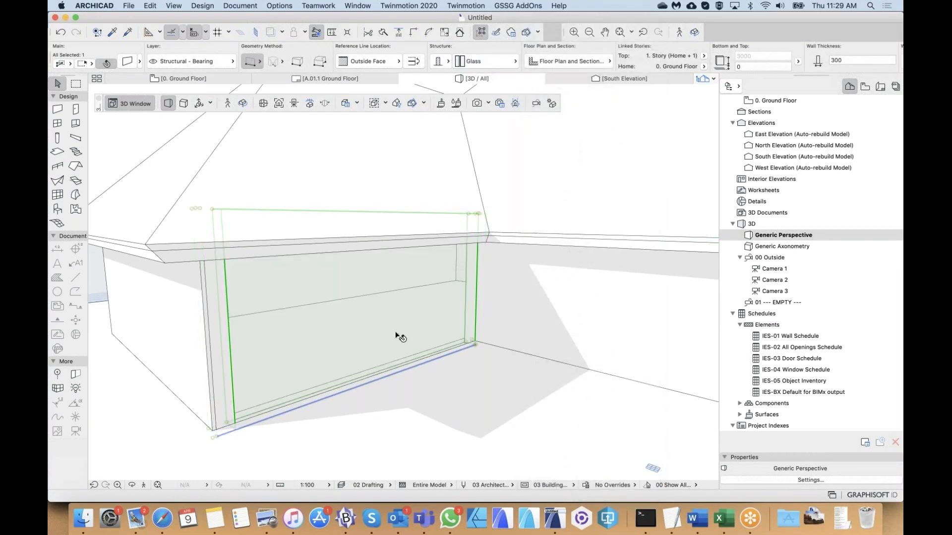
pyautogui.moveTo(398, 292); pyautogui.dragTo(442, 278, button='middle')
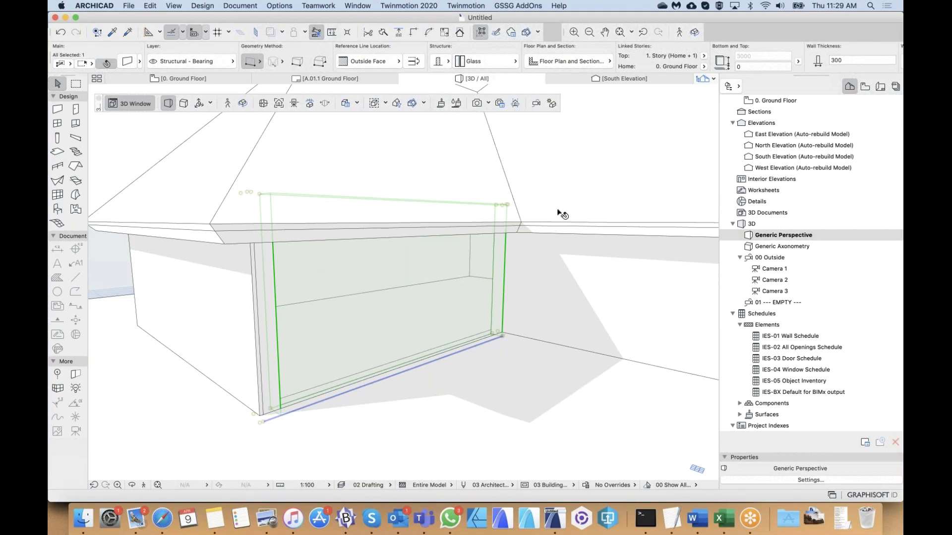
pyautogui.click(121, 148)
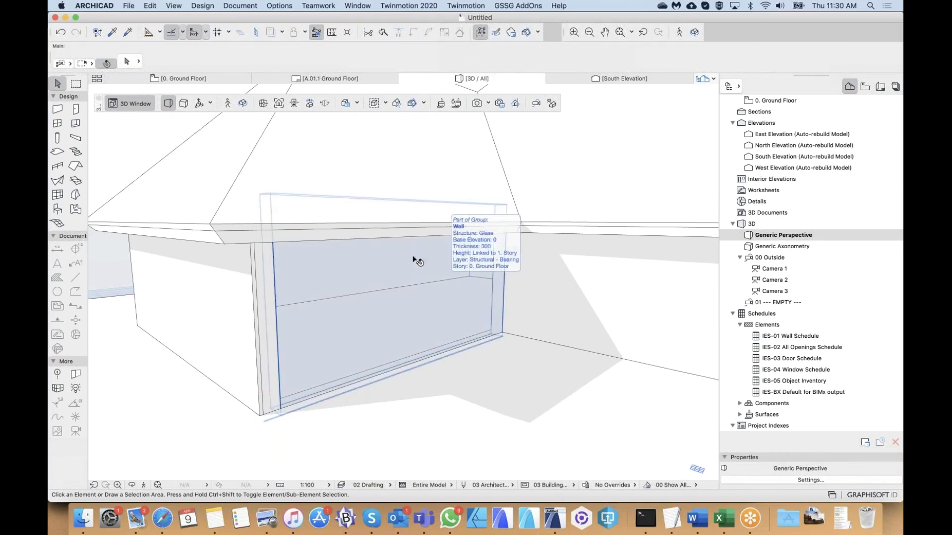
# - Examine how the glass wall displays in the White Model with Shadows style from near and far
pyautogui.click(430, 178)
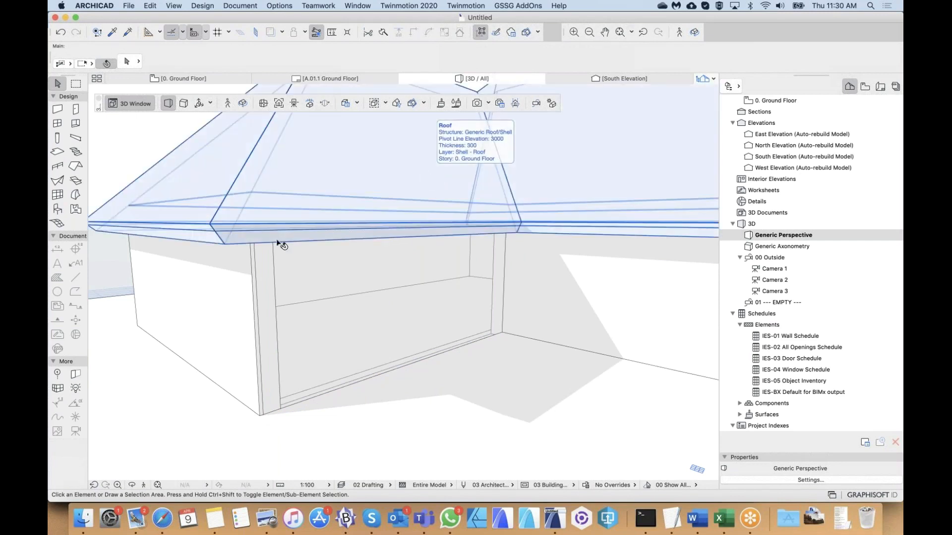
pyautogui.click(140, 145)
pyautogui.rightClick(144, 138)
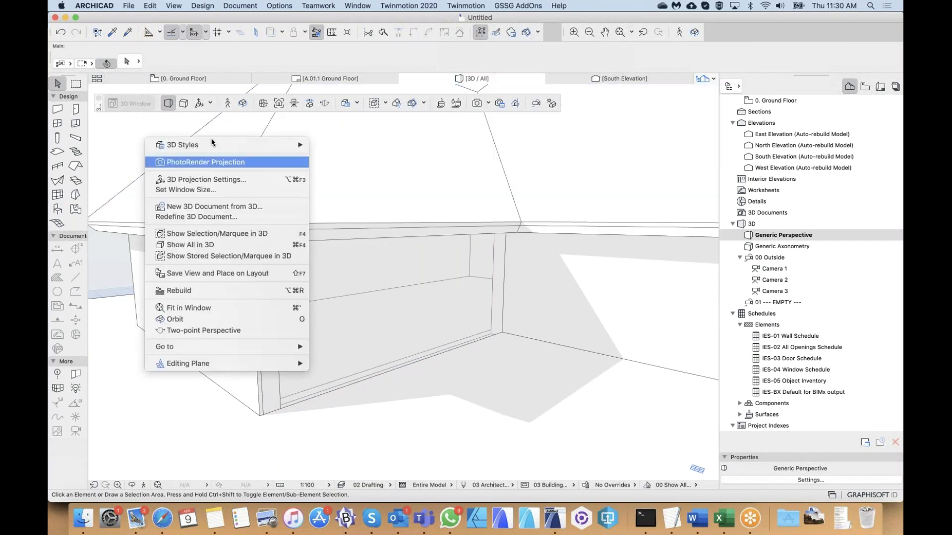
pyautogui.moveTo(232, 144)
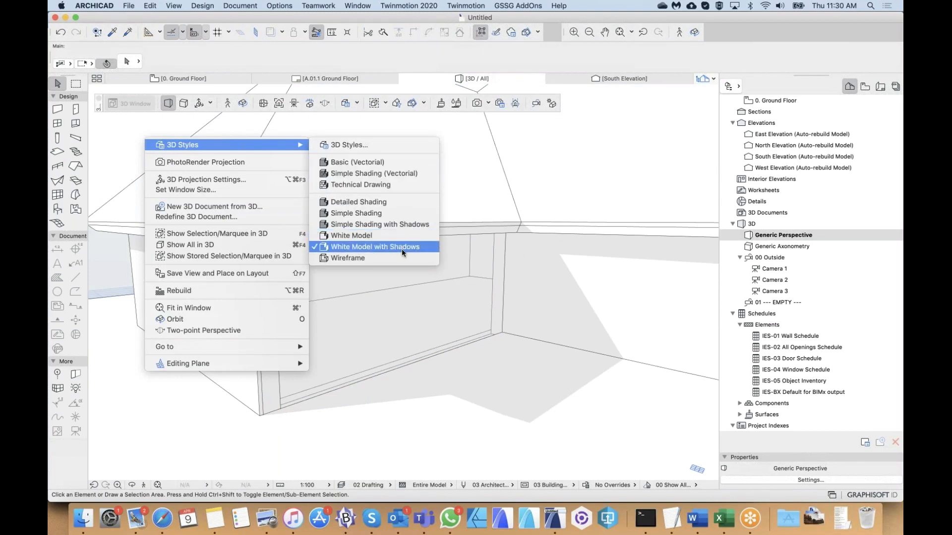
pyautogui.click(454, 181)
pyautogui.scroll(-3, 455, 181)
pyautogui.scroll(2, 454, 182)
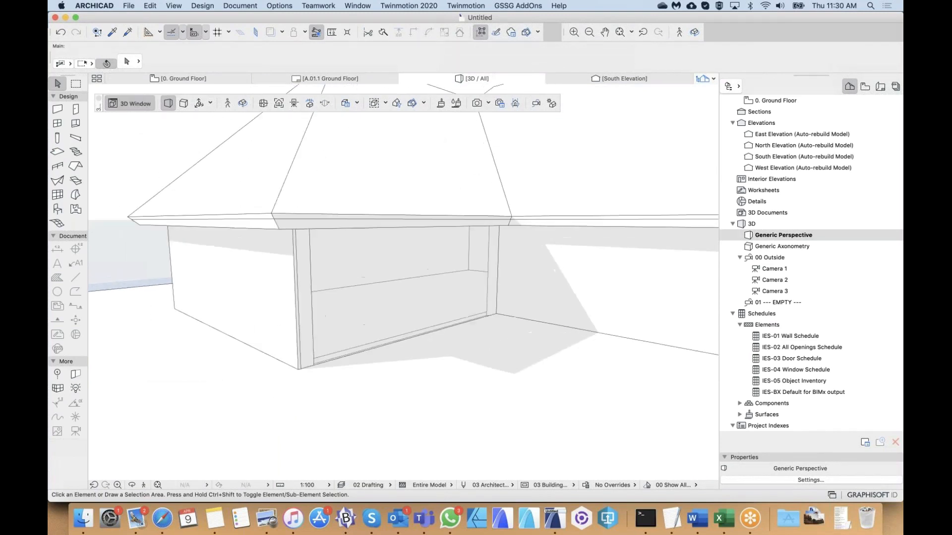
pyautogui.scroll(3, 376, 263)
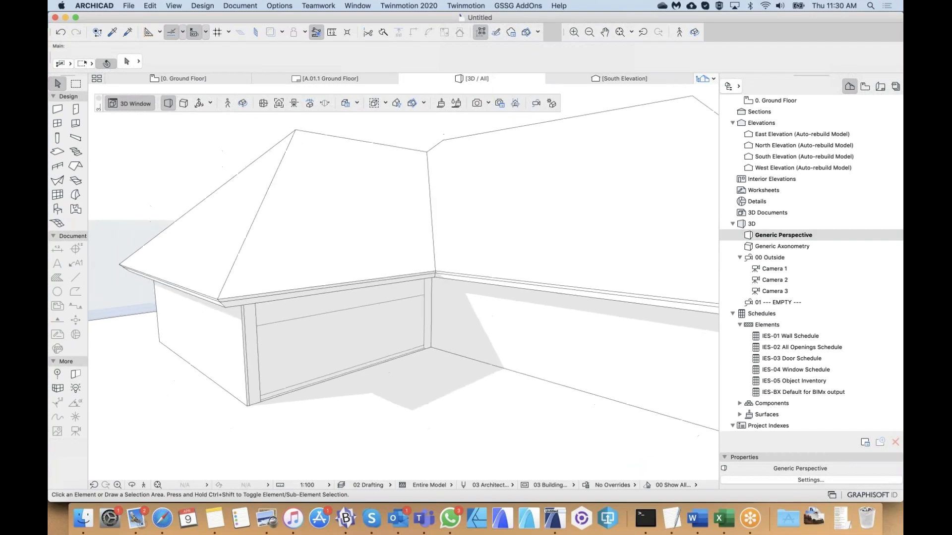
pyautogui.scroll(-4, 374, 272)
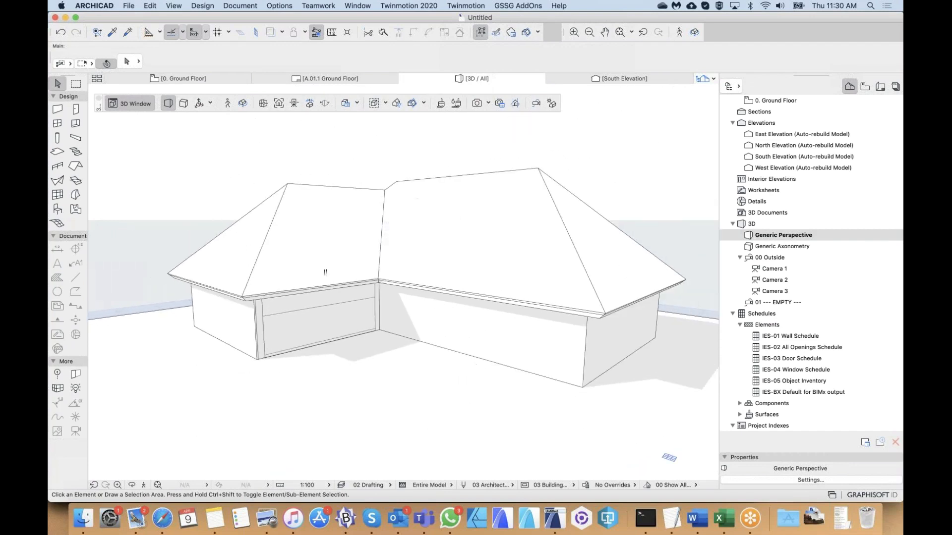
# - Open the 3D projection settings for the house model and switch from perspective to parallel projection
pyautogui.scroll(-4, 423, 311)
pyautogui.keyDown('shift'); pyautogui.moveTo(425, 313); pyautogui.dragTo(461, 406, button='middle'); pyautogui.keyUp('shift')
pyautogui.keyDown('shift'); pyautogui.moveTo(520, 470); pyautogui.dragTo(495, 465, button='middle'); pyautogui.keyUp('shift')
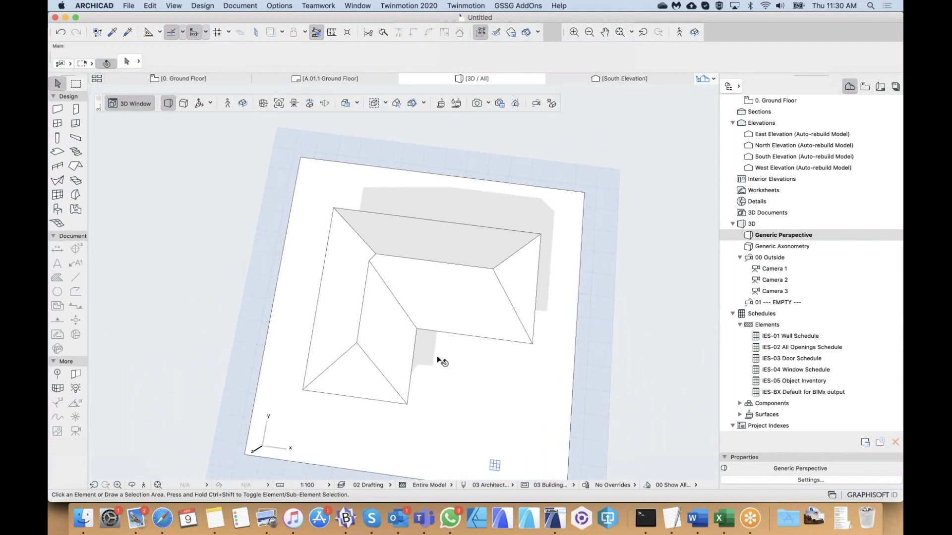
pyautogui.rightClick(227, 139)
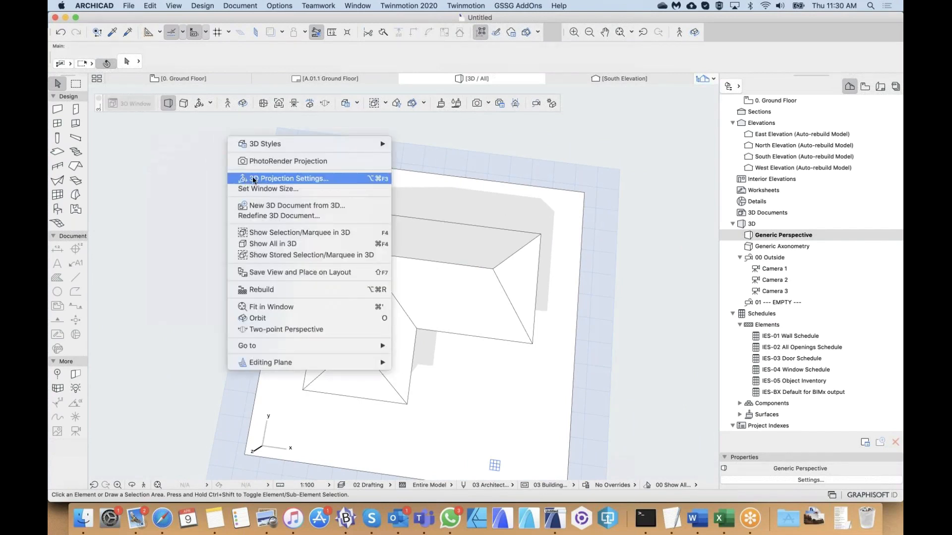
pyautogui.click(316, 178)
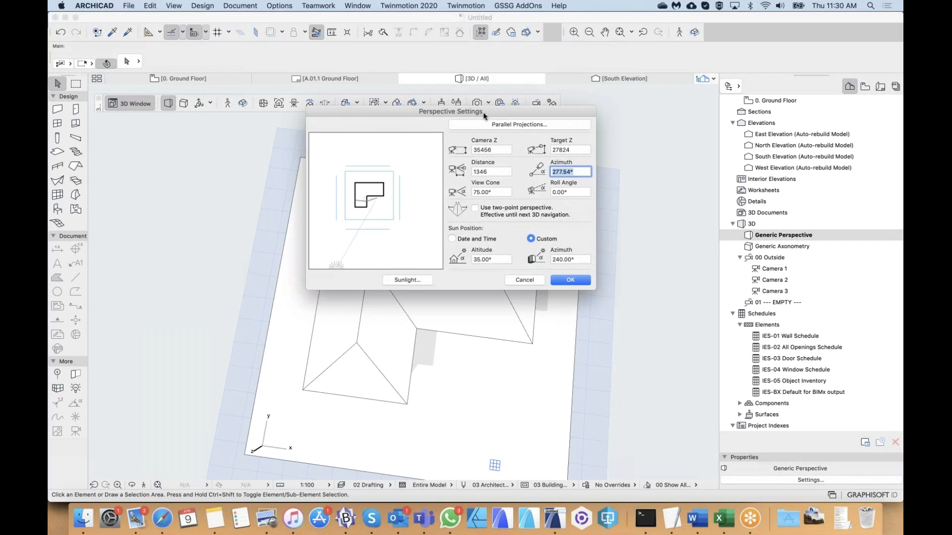
pyautogui.moveTo(478, 112); pyautogui.dragTo(416, 138)
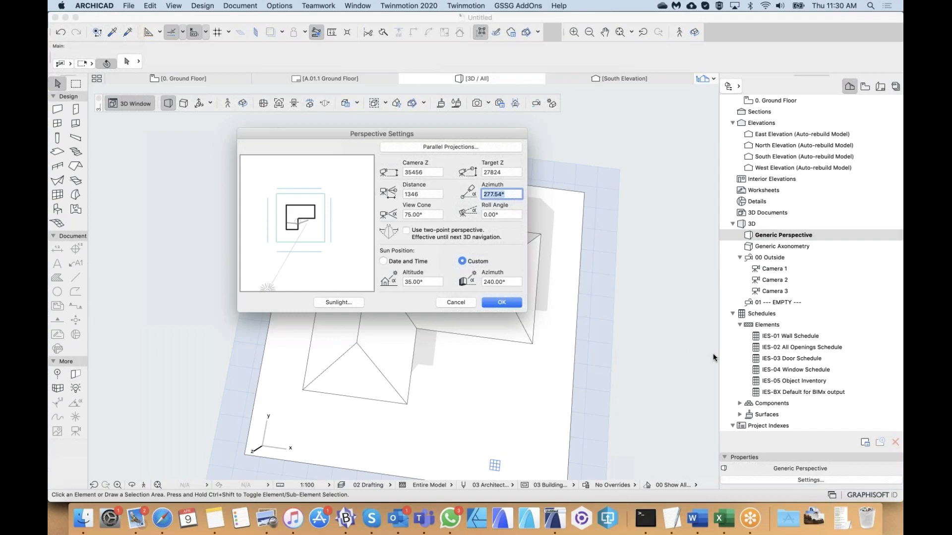
pyautogui.moveTo(372, 135); pyautogui.dragTo(372, 134)
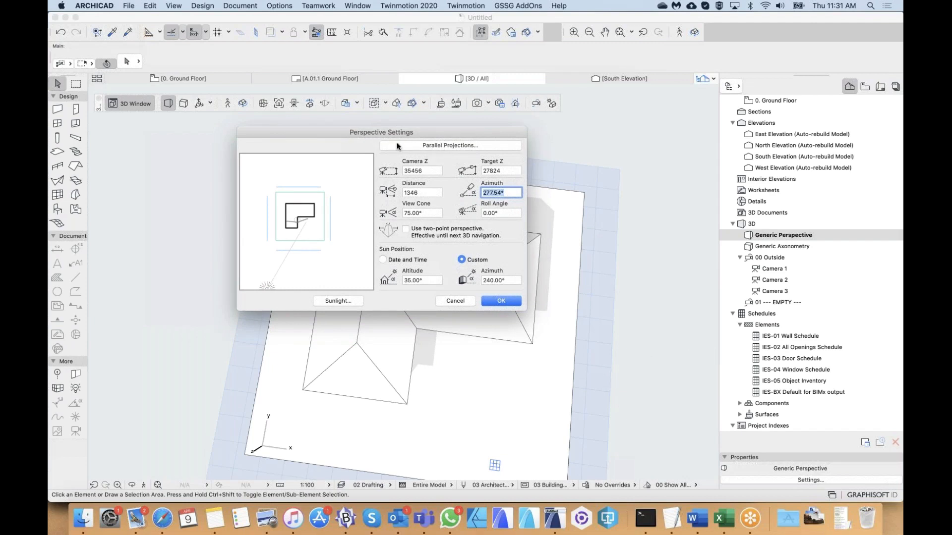
pyautogui.click(434, 144)
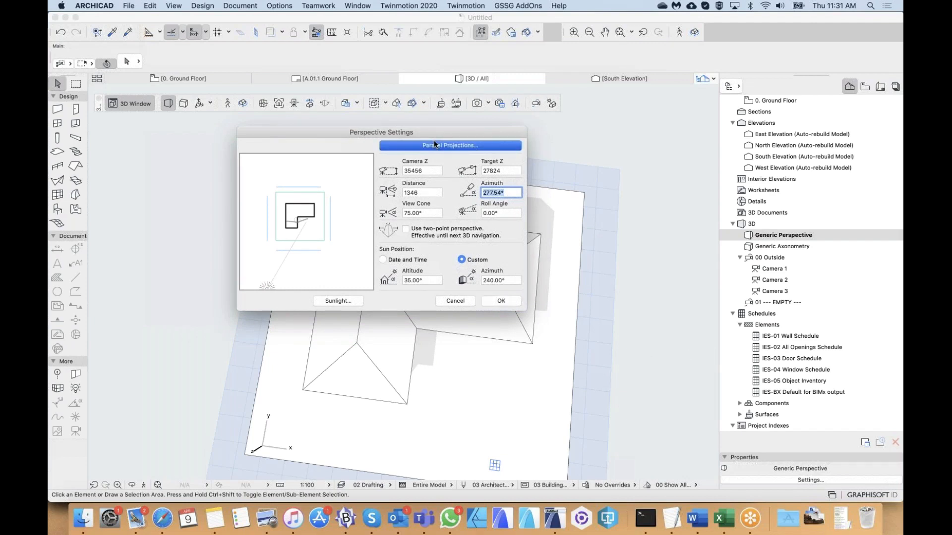
pyautogui.moveTo(480, 121); pyautogui.dragTo(371, 153)
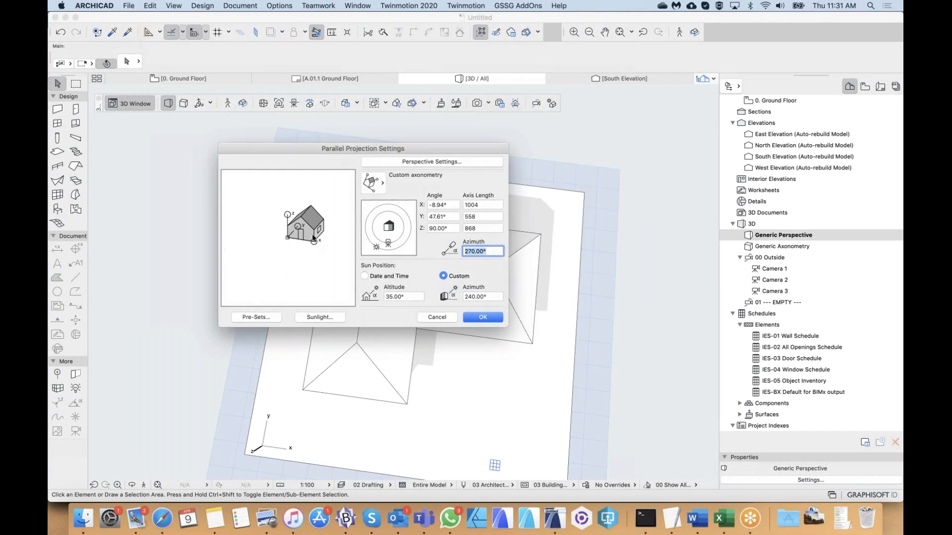
# - Set the parallel projection to Top view and apply it to the 3D model
pyautogui.click(373, 182)
pyautogui.click(375, 179)
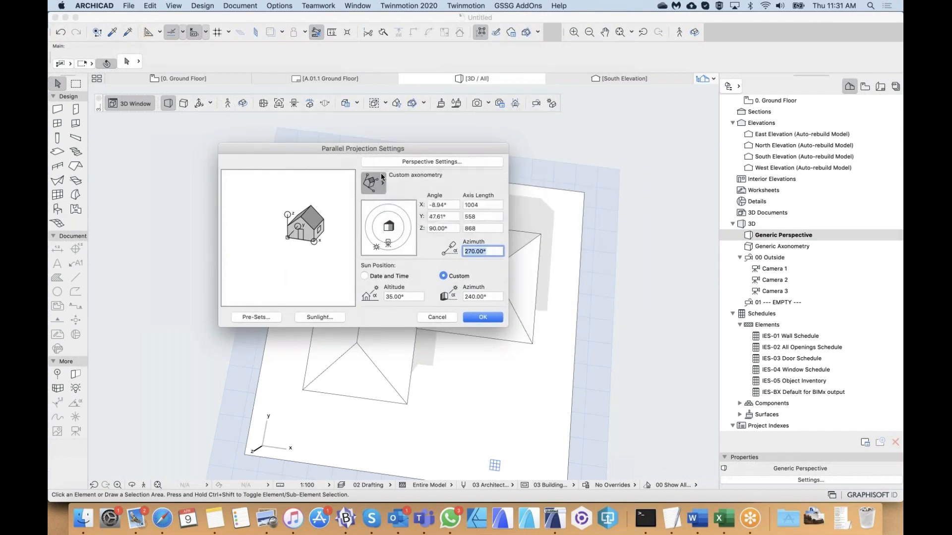
pyautogui.click(376, 181)
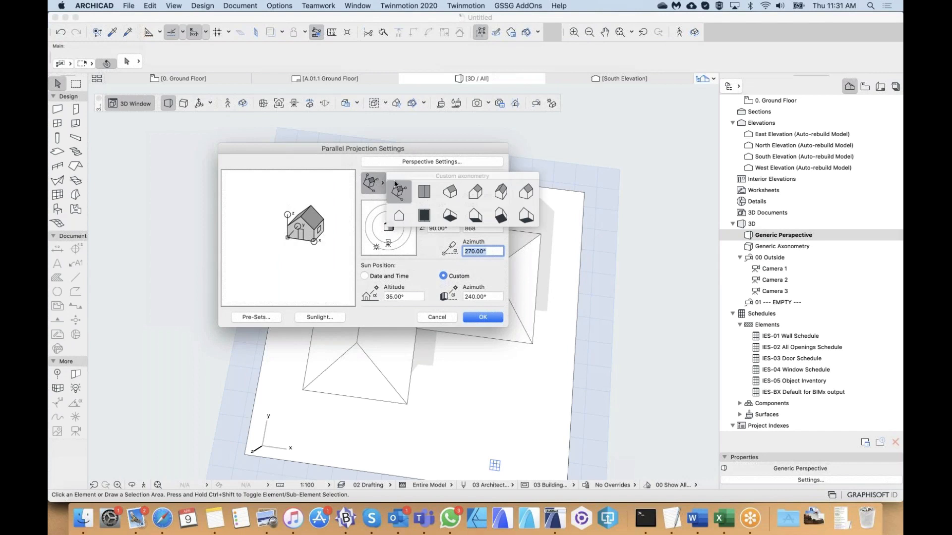
pyautogui.click(424, 192)
pyautogui.click(373, 182)
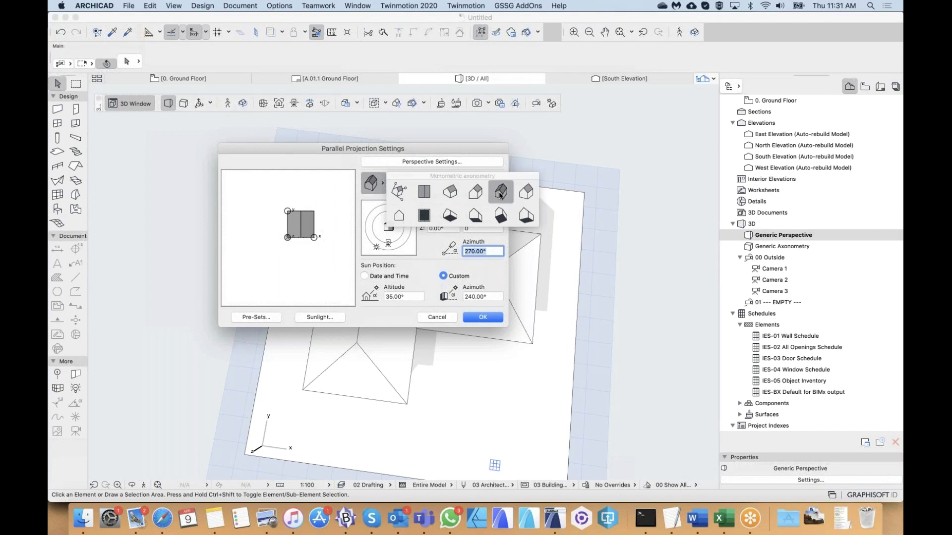
pyautogui.click(425, 192)
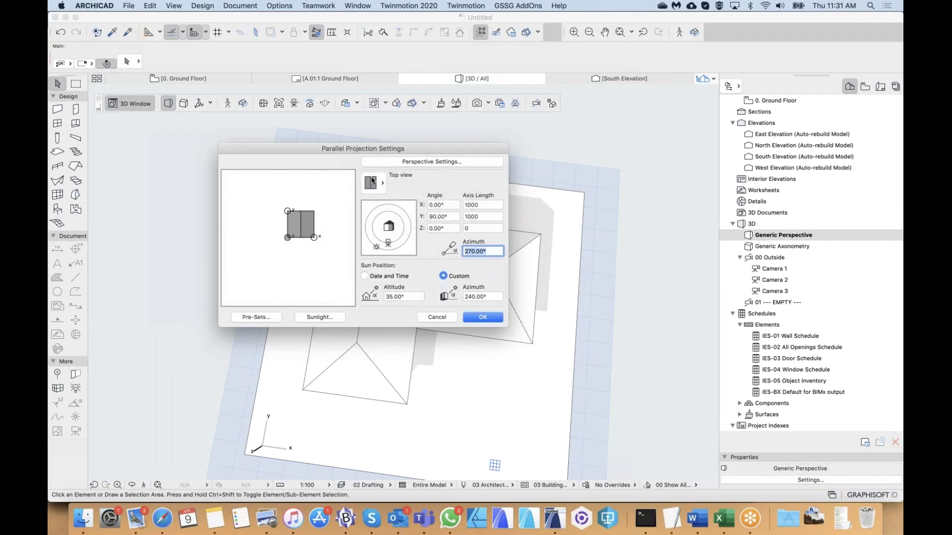
pyautogui.click(485, 318)
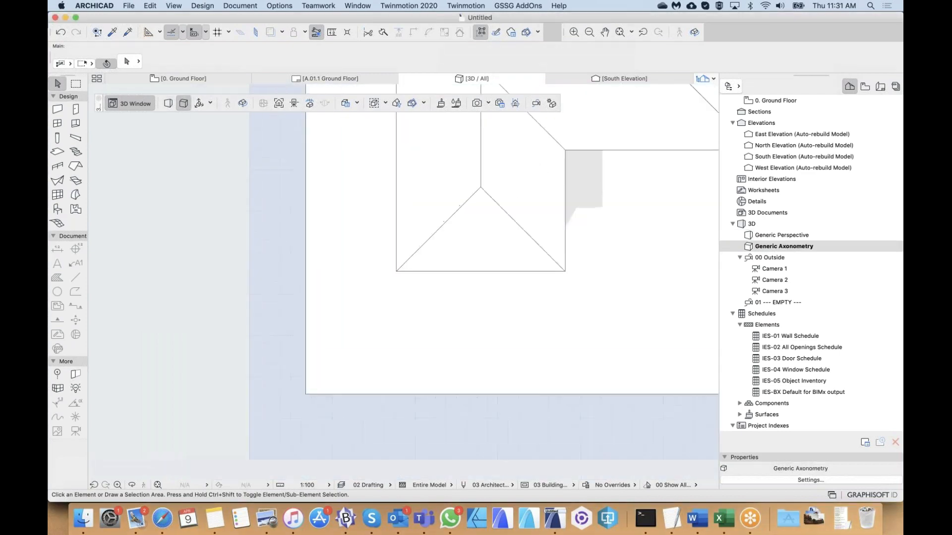
# - Start a sun study of the house seen from above and set its date to 20/08/2020
pyautogui.moveTo(558, 126); pyautogui.dragTo(444, 262, button='middle')
pyautogui.scroll(-3, 443, 200)
pyautogui.moveTo(444, 201); pyautogui.dragTo(448, 182, button='middle')
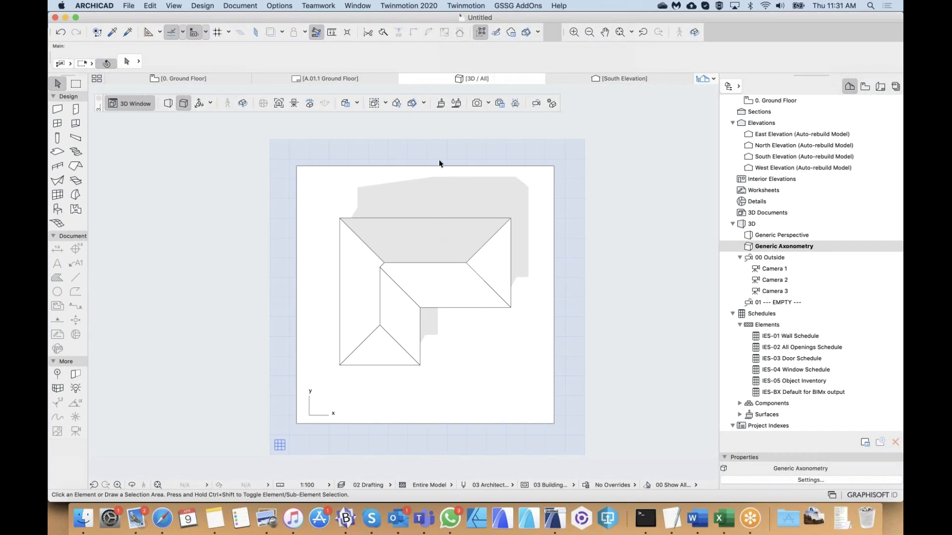
pyautogui.scroll(3, 460, 223)
pyautogui.scroll(-1, 460, 223)
pyautogui.moveTo(437, 220); pyautogui.dragTo(435, 200, button='middle')
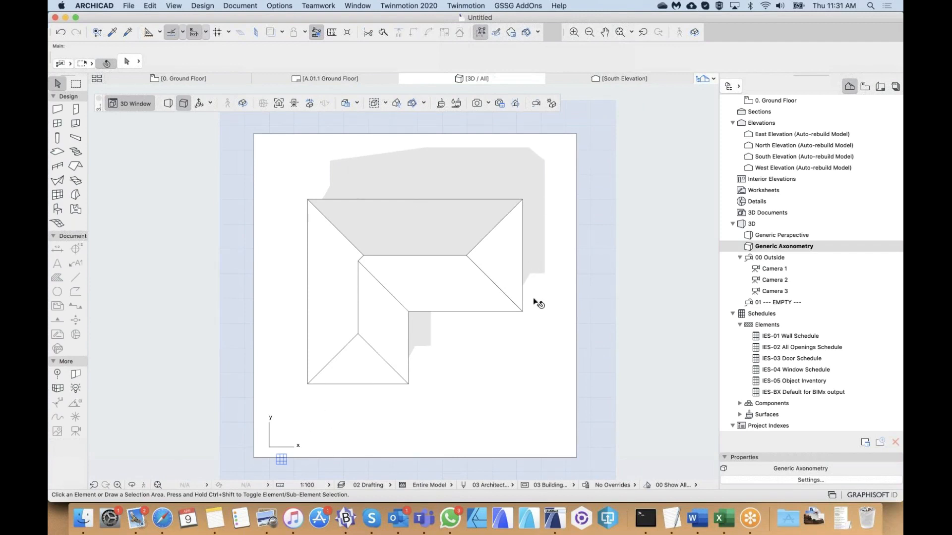
pyautogui.click(550, 103)
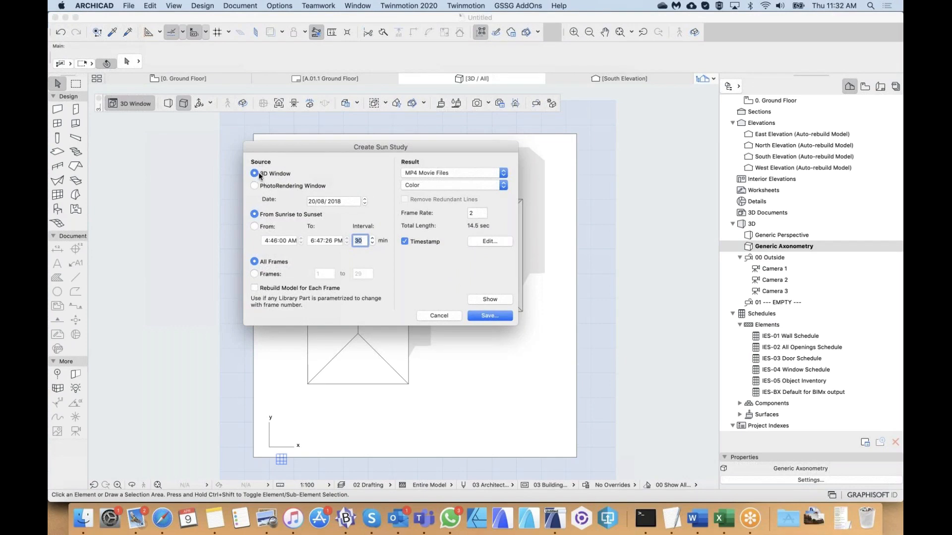
pyautogui.click(334, 201)
pyautogui.click(330, 202)
# - Set the sun study's interval to 10 minutes and its frame rate to 5
pyautogui.doubleClick(479, 214)
pyautogui.doubleClick(362, 241)
pyautogui.moveTo(478, 212); pyautogui.dragTo(416, 217)
pyautogui.write('5')
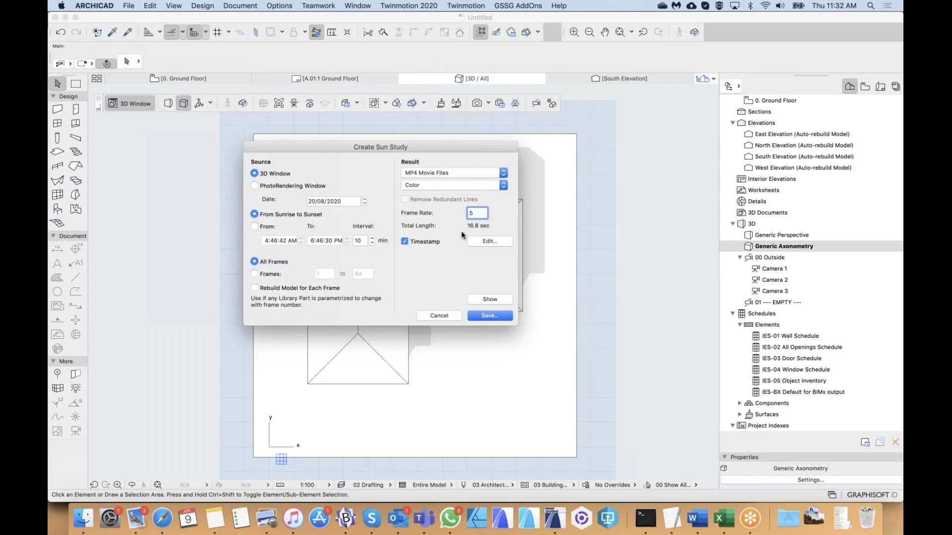
pyautogui.doubleClick(364, 240)
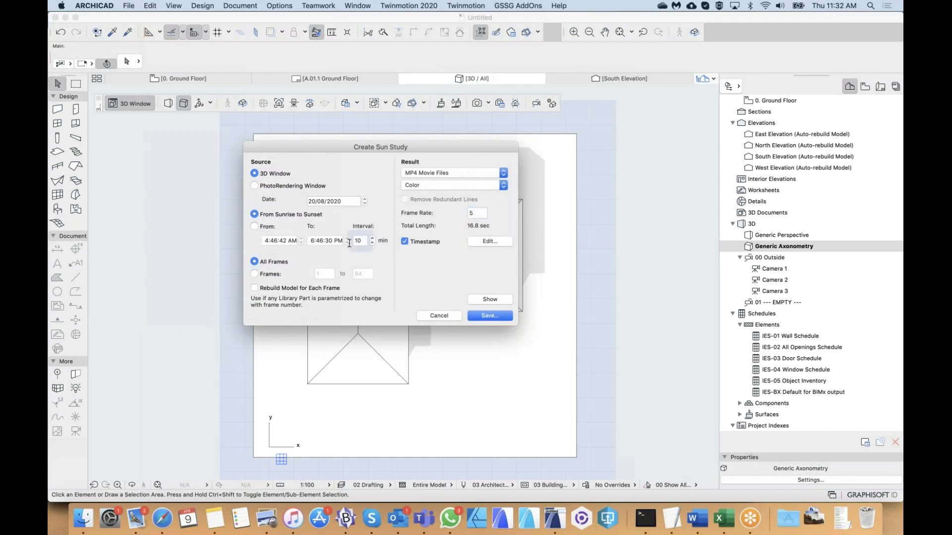
pyautogui.doubleClick(477, 212)
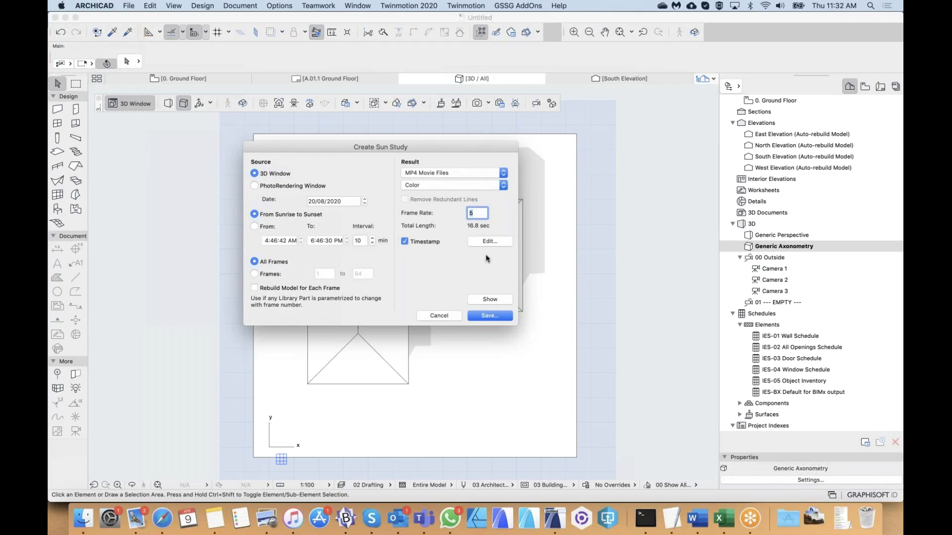
# - Review the sun study's timestamp content, stamp location and text style options without changing them
pyautogui.click(496, 240)
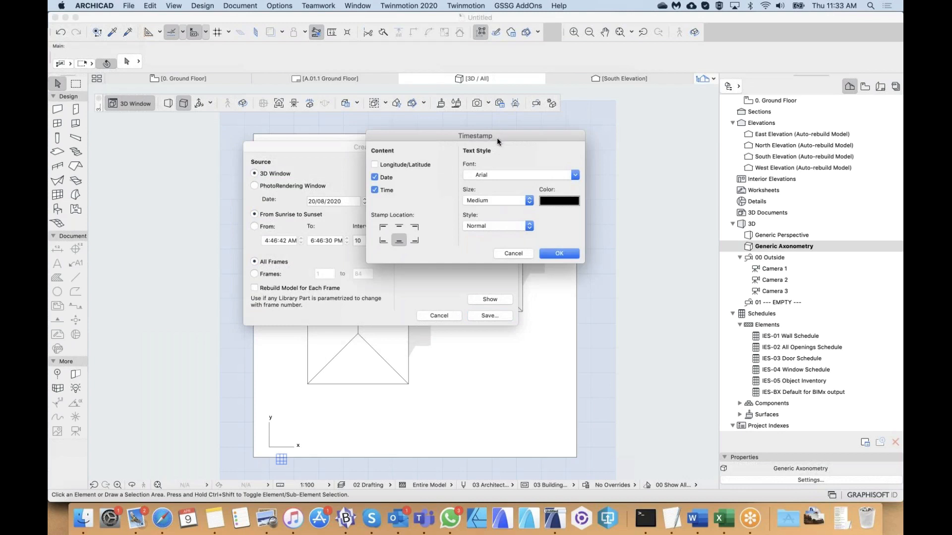
pyautogui.moveTo(497, 138); pyautogui.dragTo(471, 170)
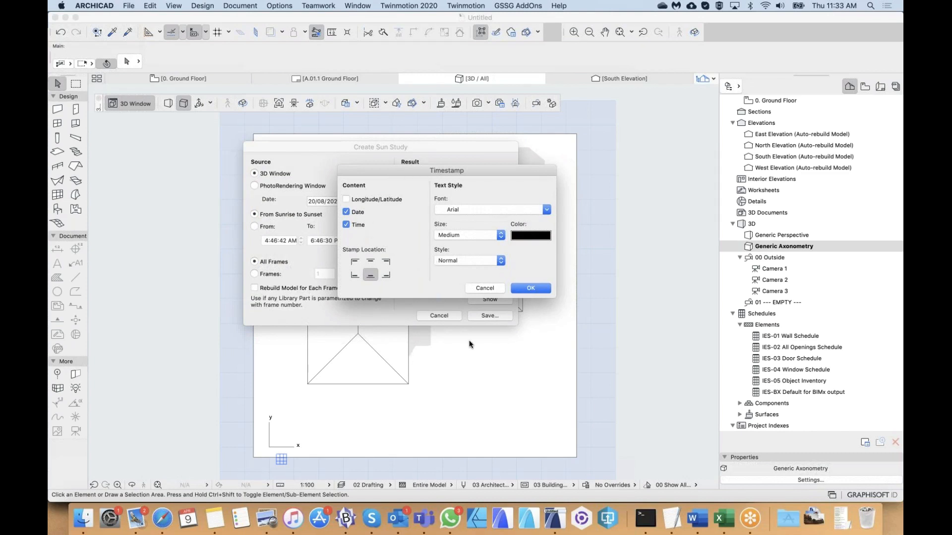
pyautogui.click(494, 289)
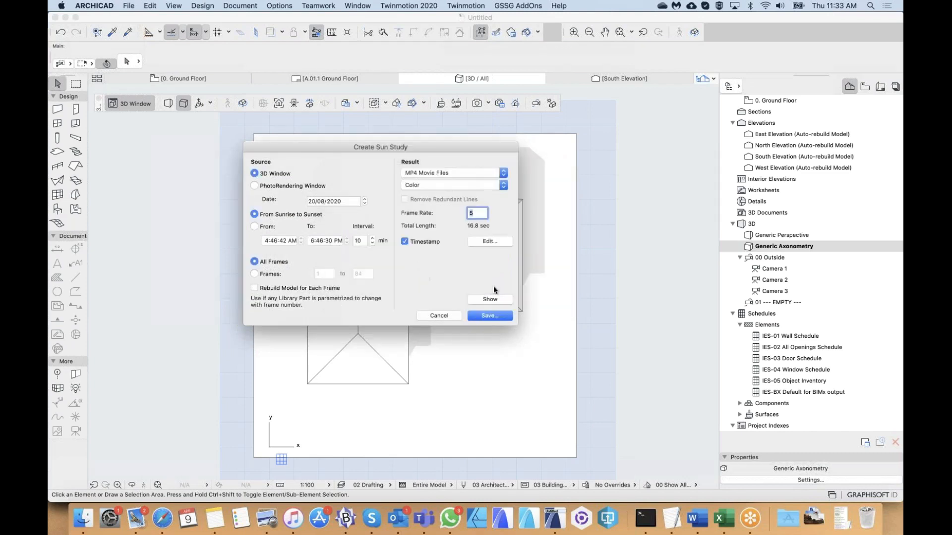
pyautogui.click(489, 241)
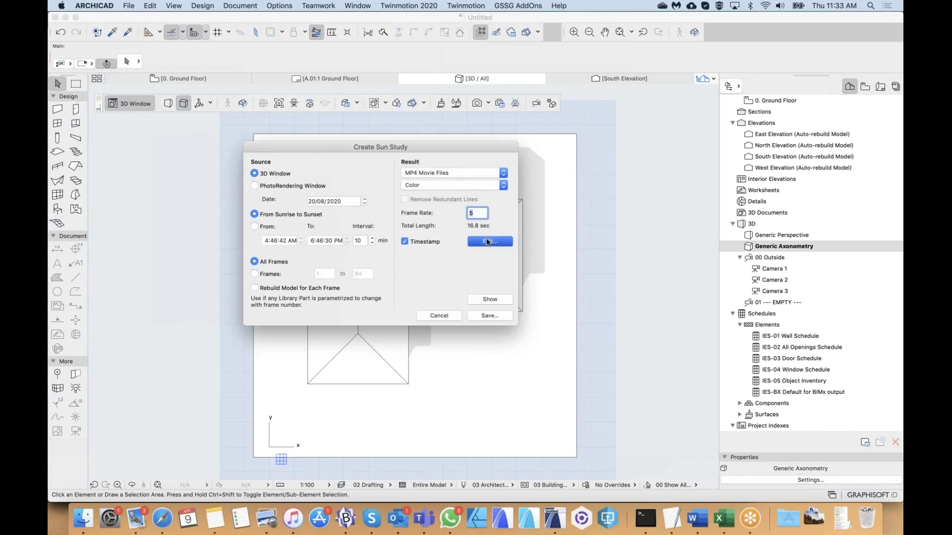
pyautogui.click(483, 289)
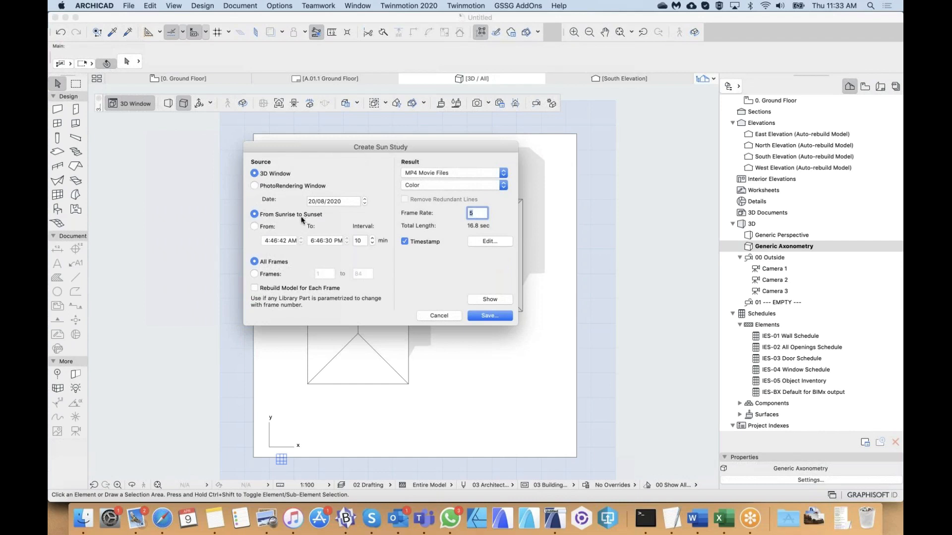
# - Check the sun study's interval and frame rate and preview the study in the 3D window
pyautogui.click(366, 241)
pyautogui.click(467, 214)
pyautogui.click(487, 298)
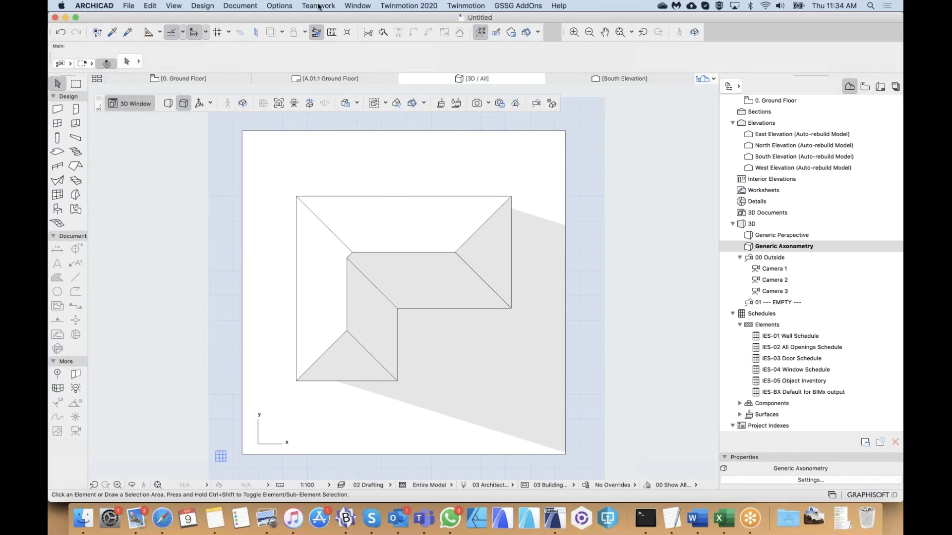
# - Set the project location to Kuala Lumpur from the predefined list of cities
pyautogui.click(96, 4)
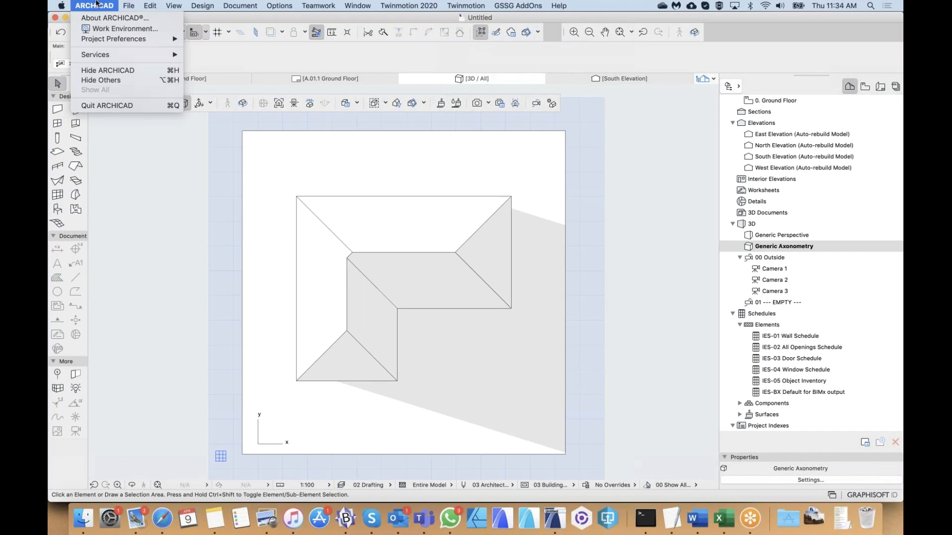
pyautogui.click(279, 5)
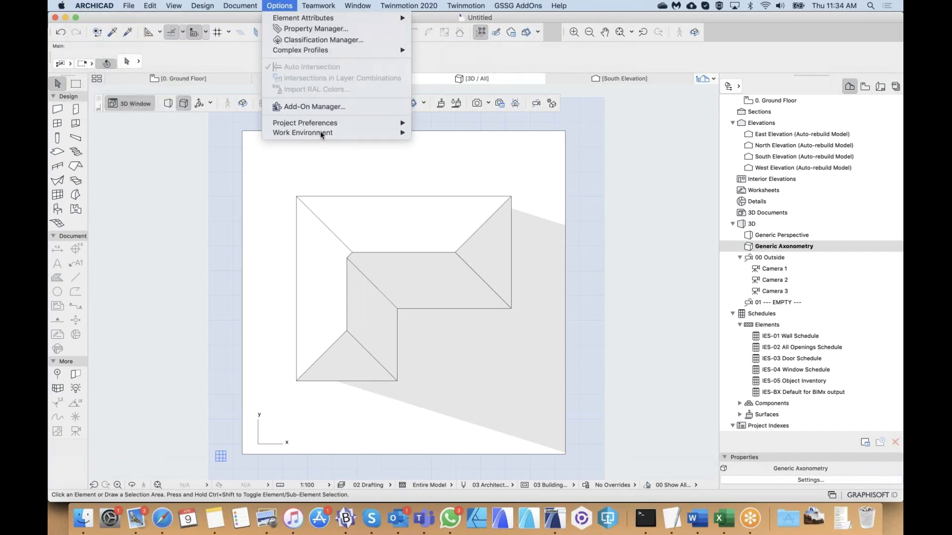
pyautogui.moveTo(331, 121)
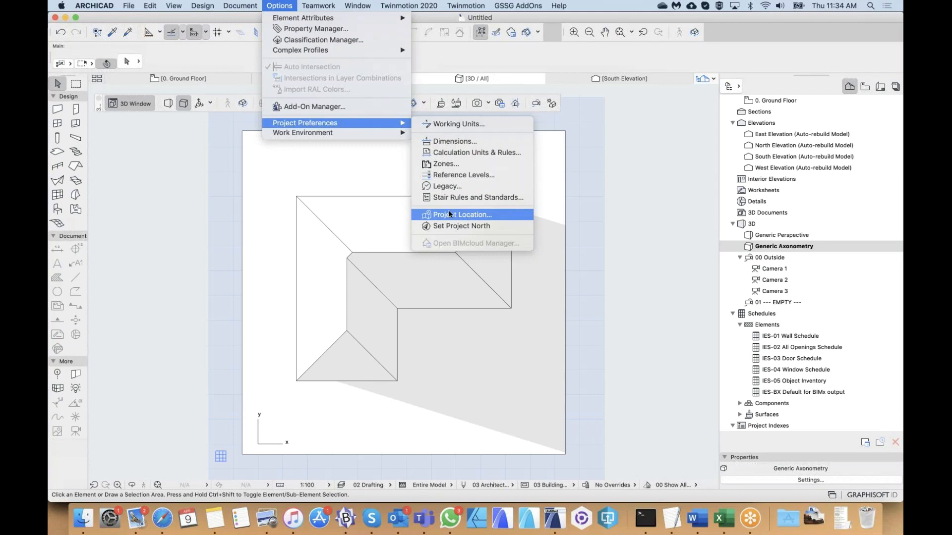
pyautogui.click(465, 214)
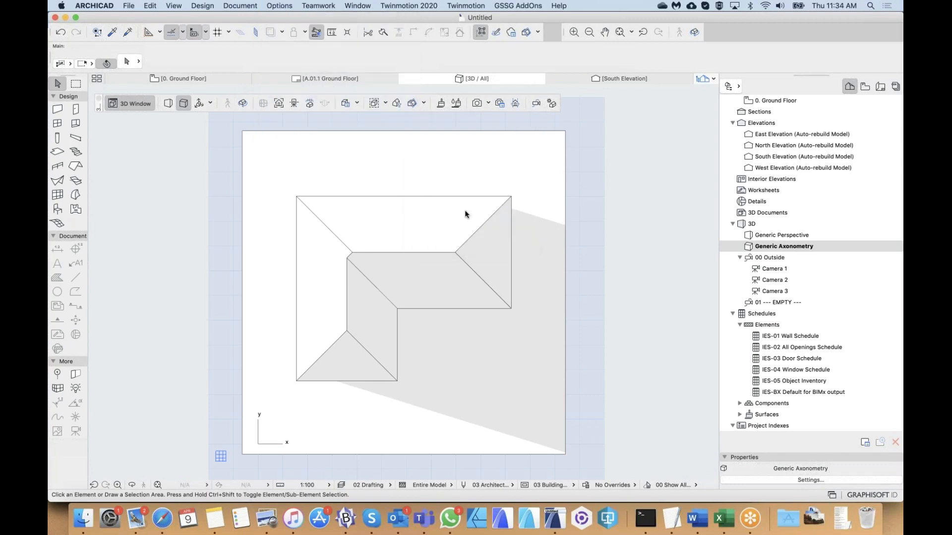
pyautogui.moveTo(343, 125); pyautogui.dragTo(410, 128)
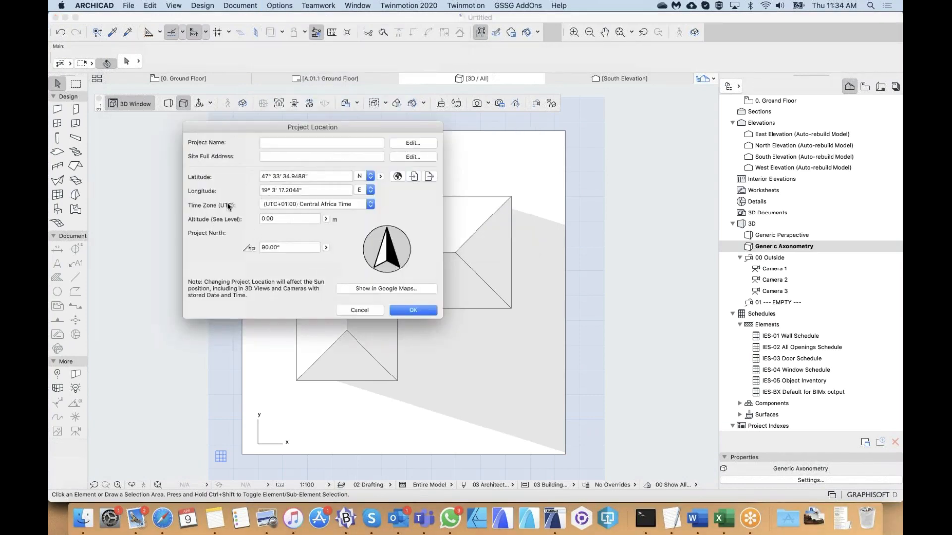
pyautogui.click(397, 176)
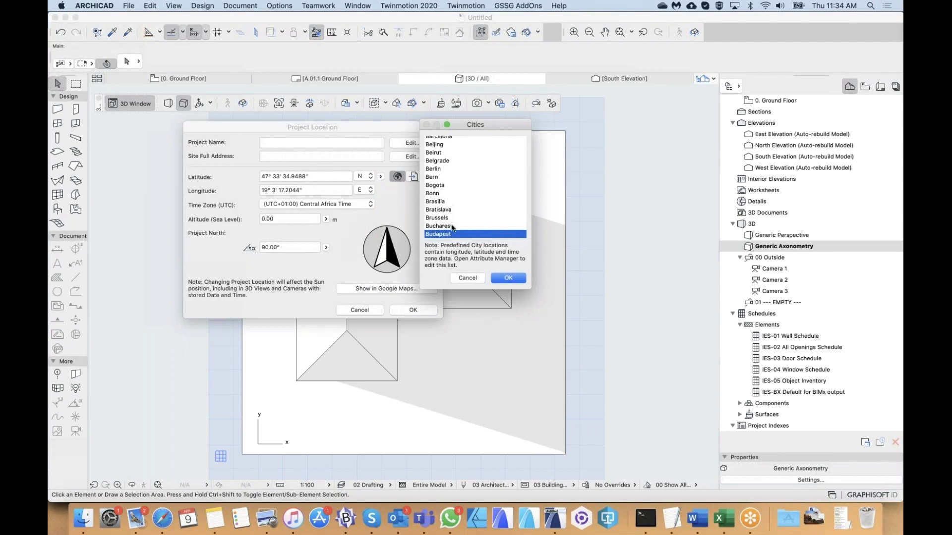
pyautogui.scroll(-3, 466, 200)
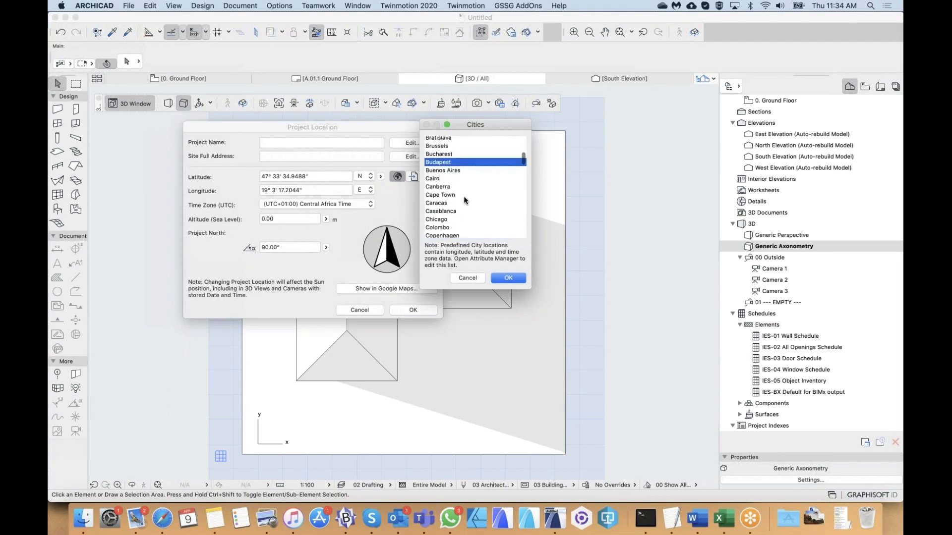
pyautogui.scroll(-4, 465, 200)
pyautogui.click(446, 201)
pyautogui.write('ku')
pyautogui.scroll(-2, 441, 210)
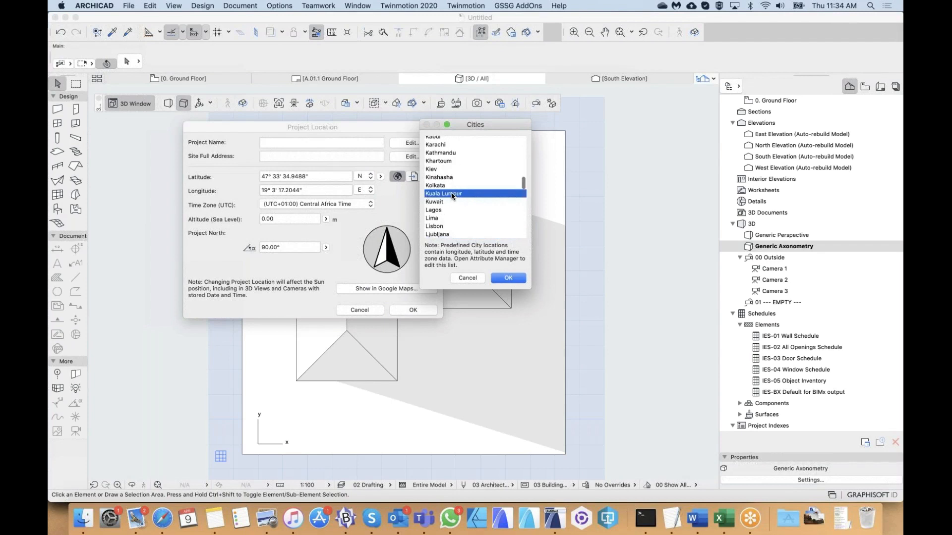
pyautogui.click(515, 277)
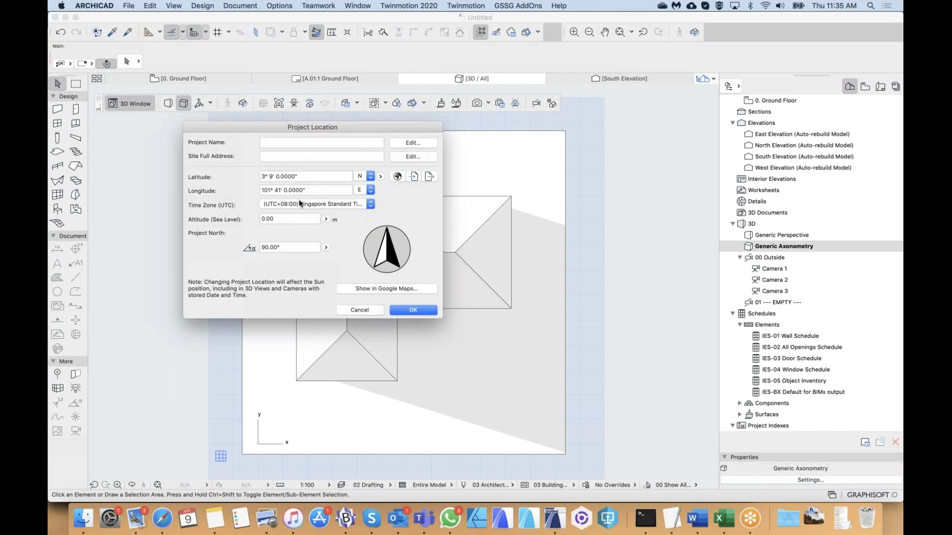
# - Try rotating the project north, set it to 90° and apply the project location settings
pyautogui.moveTo(388, 231)
pyautogui.mouseDown()
pyautogui.moveTo(401, 237)
pyautogui.moveTo(397, 262)
pyautogui.moveTo(375, 257)
pyautogui.moveTo(391, 234)
pyautogui.moveTo(399, 260)
pyautogui.moveTo(394, 239)
pyautogui.moveTo(375, 237)
pyautogui.moveTo(397, 233)
pyautogui.mouseUp()
pyautogui.write('90')
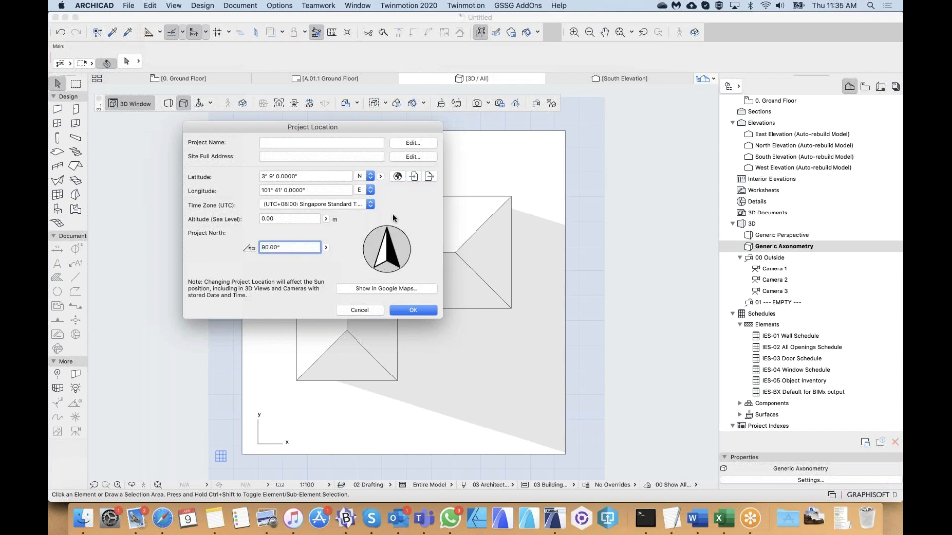
pyautogui.click(418, 311)
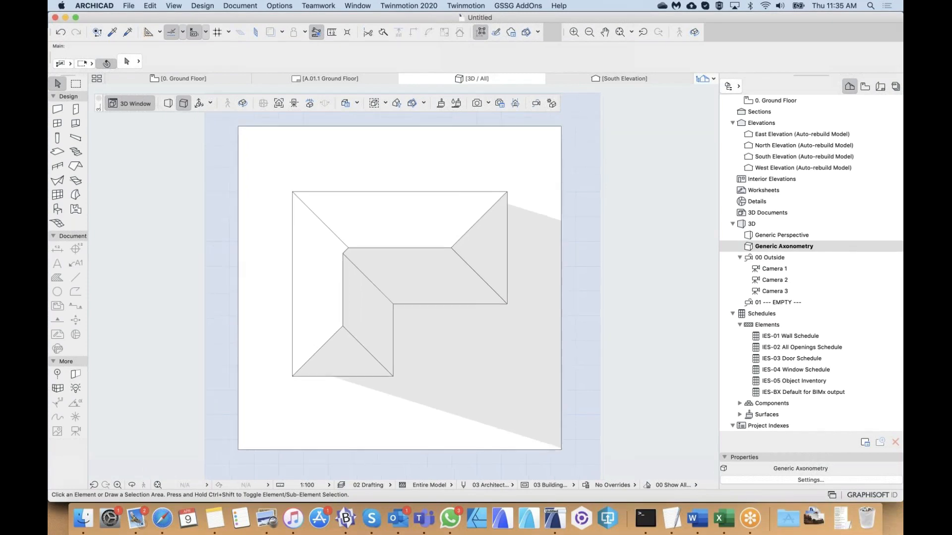
# - Switch the sun position in the parallel projection settings from Custom to Date and Time and apply it
pyautogui.rightClick(380, 115)
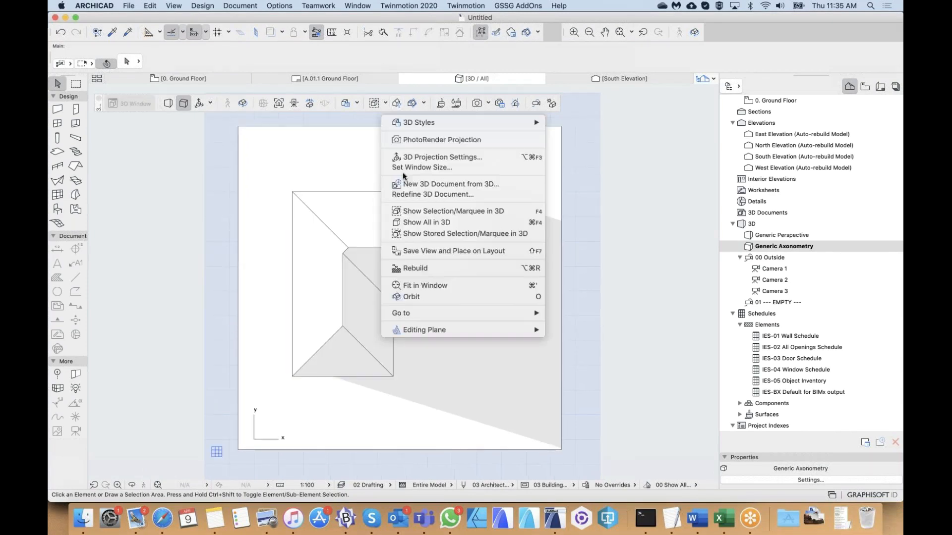
pyautogui.click(419, 158)
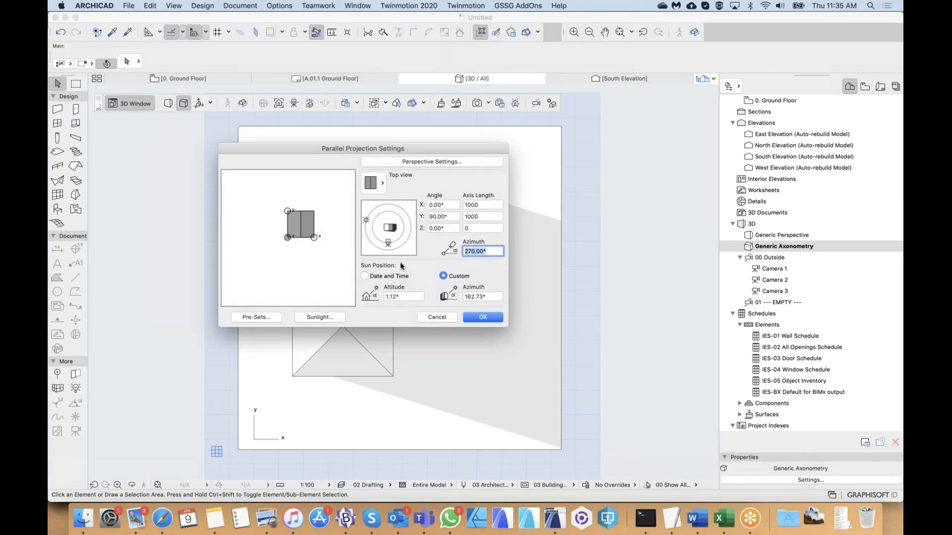
pyautogui.click(375, 276)
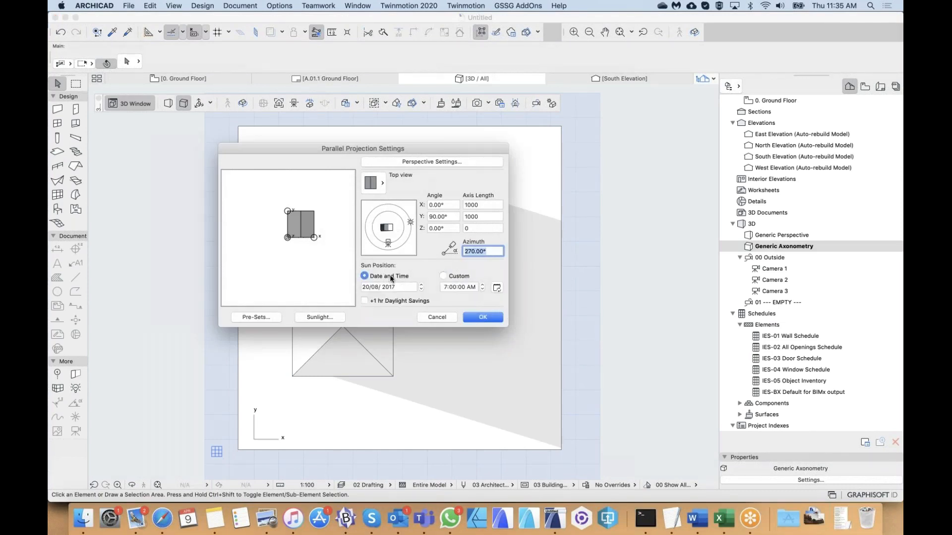
pyautogui.click(482, 318)
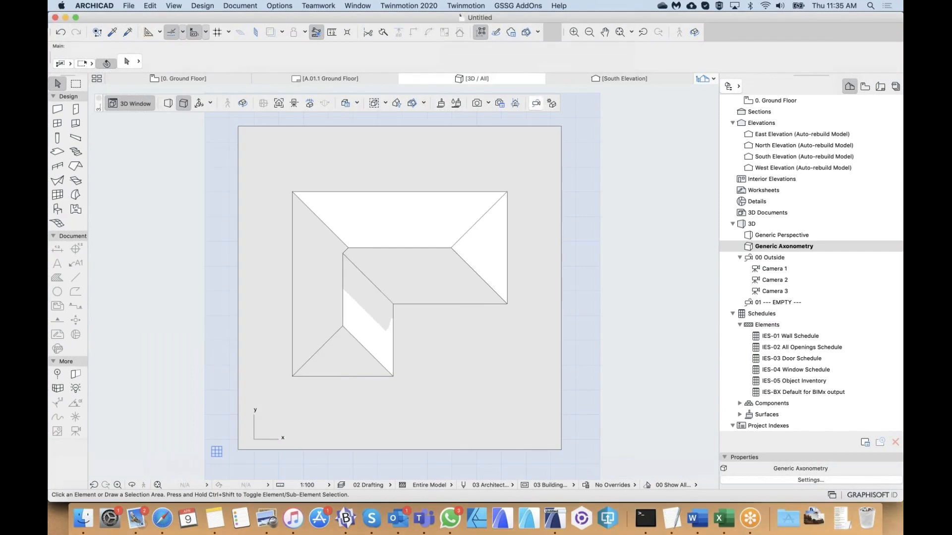
# - Preview the sun study again in the 3D window from sunrise to sunset
pyautogui.click(551, 103)
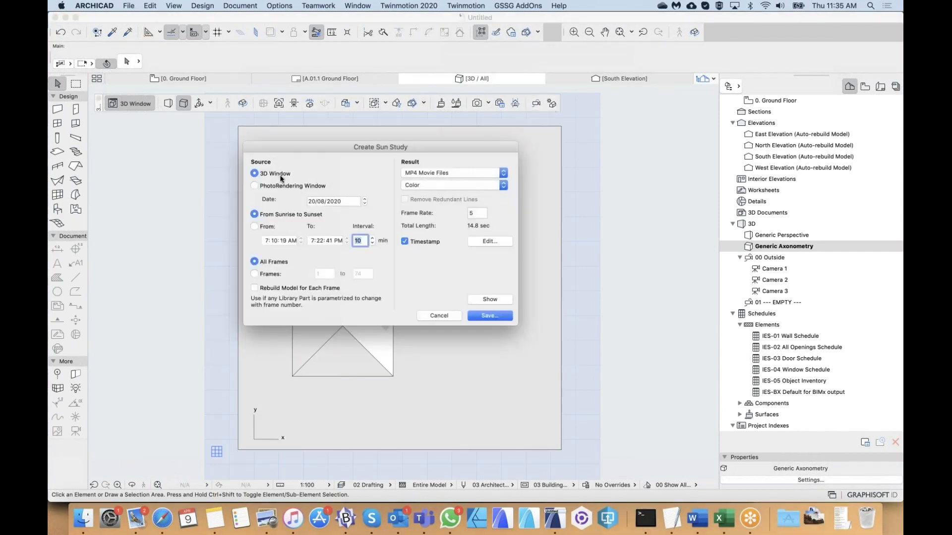
pyautogui.click(494, 297)
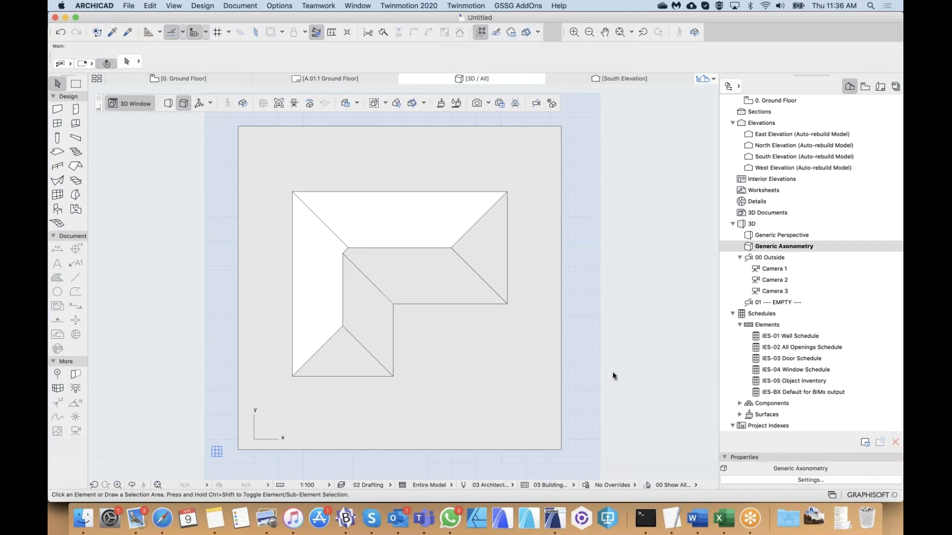
# - Compare the Date and Time and Custom sun positions in the projection settings, then cancel without applying changes
pyautogui.rightClick(217, 161)
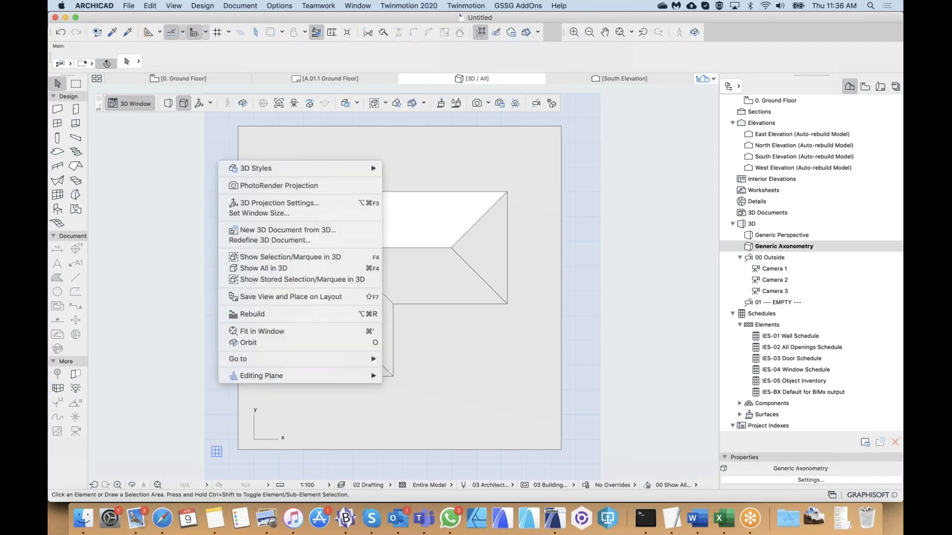
pyautogui.click(265, 205)
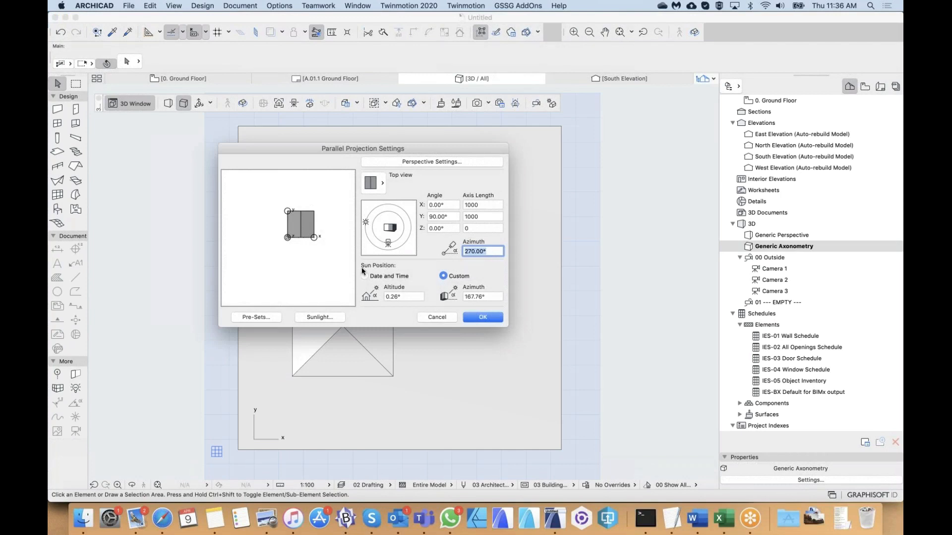
pyautogui.click(393, 279)
pyautogui.click(448, 277)
pyautogui.click(379, 276)
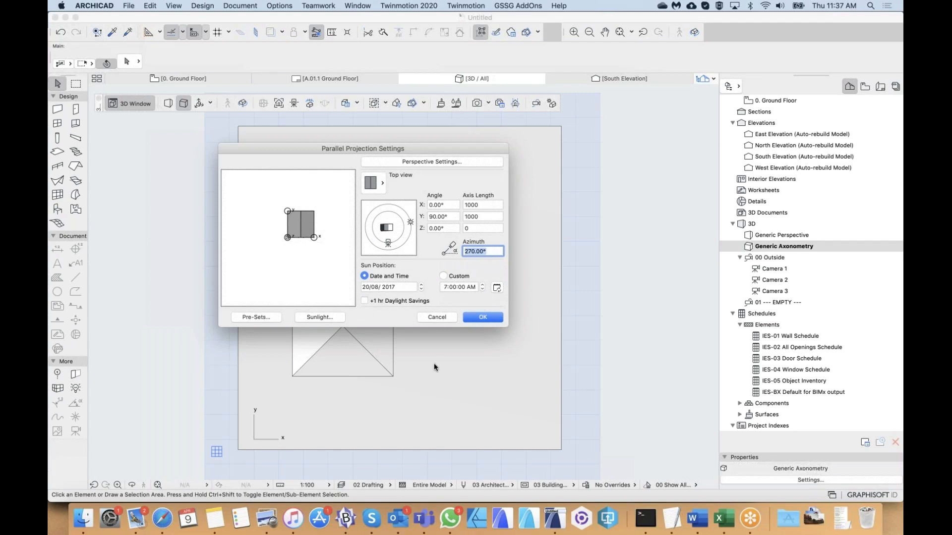
pyautogui.click(443, 318)
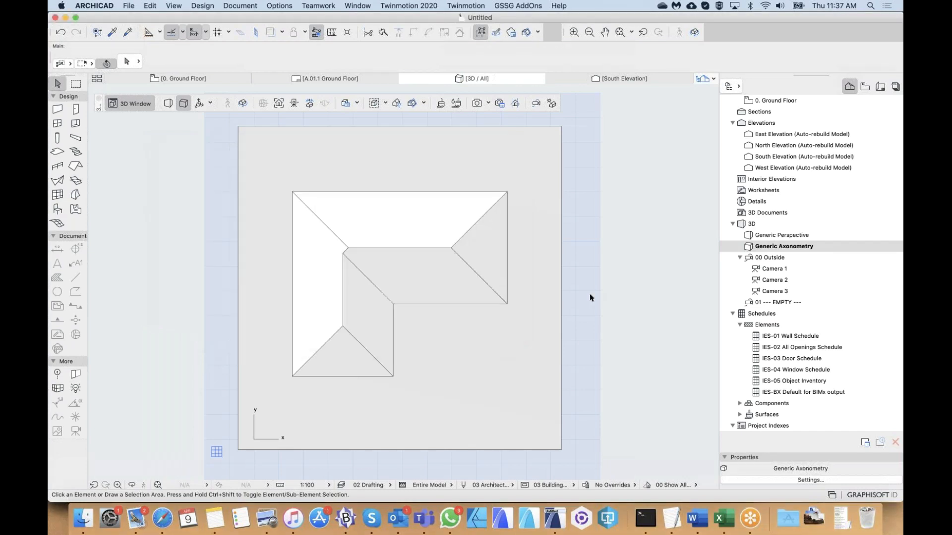
pyautogui.moveTo(590, 295); pyautogui.dragTo(590, 300, button='middle')
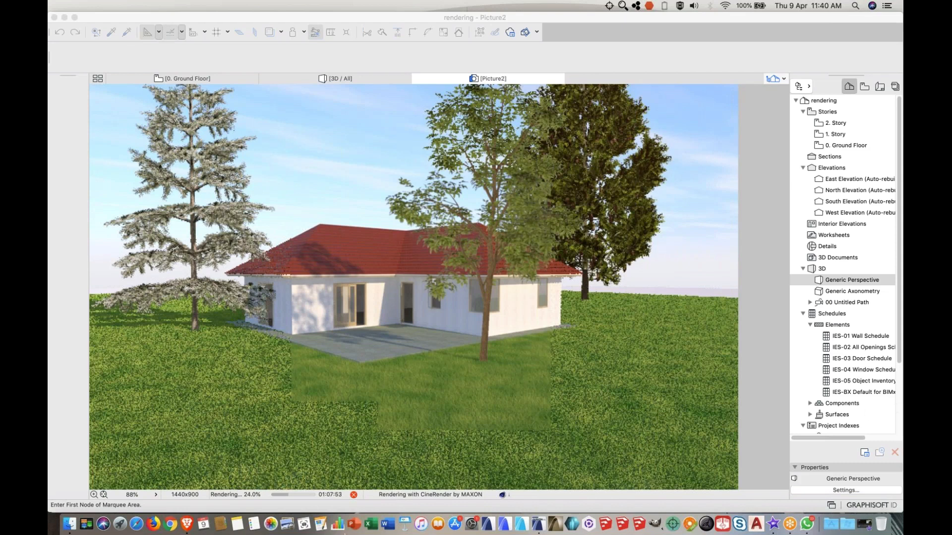
# - Switch to the Brave browser and open the bookmarked openfootage site
pyautogui.click(187, 524)
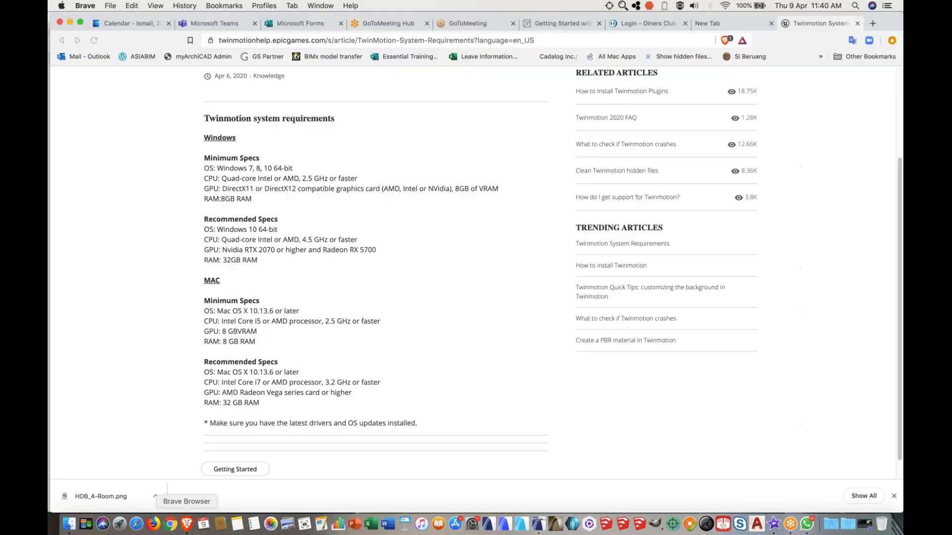
pyautogui.click(820, 57)
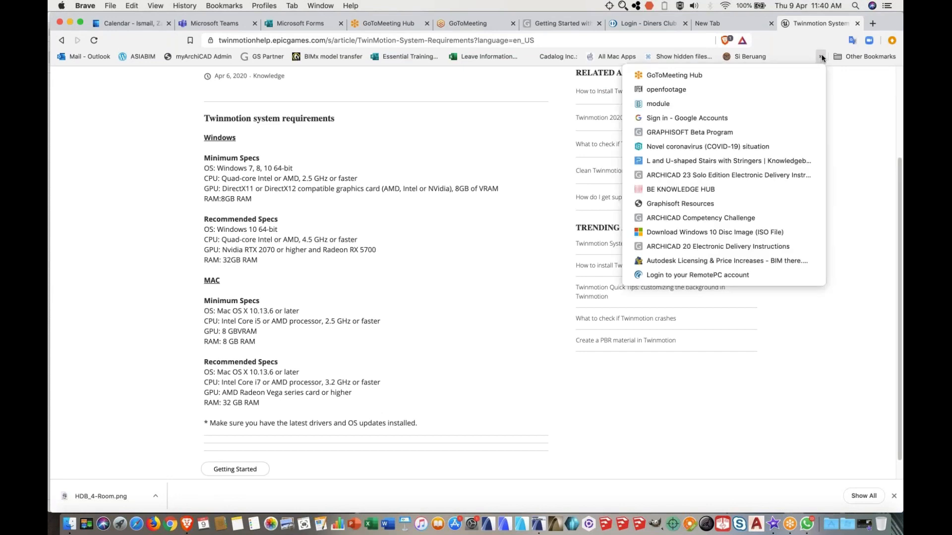
pyautogui.click(682, 89)
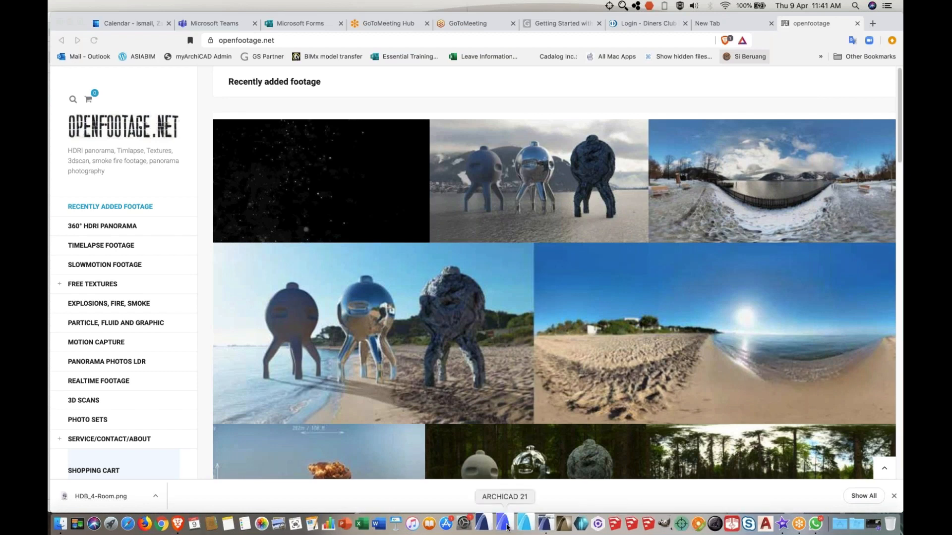
# - Switch back to ARCHICAD's 3D view of the rendering project and search the object library for "lamp"
pyautogui.click(538, 524)
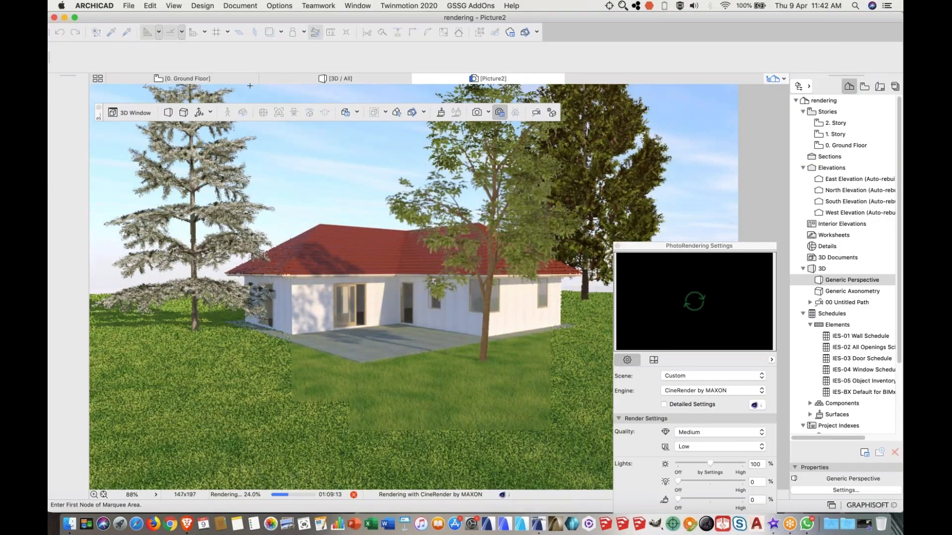
pyautogui.click(311, 78)
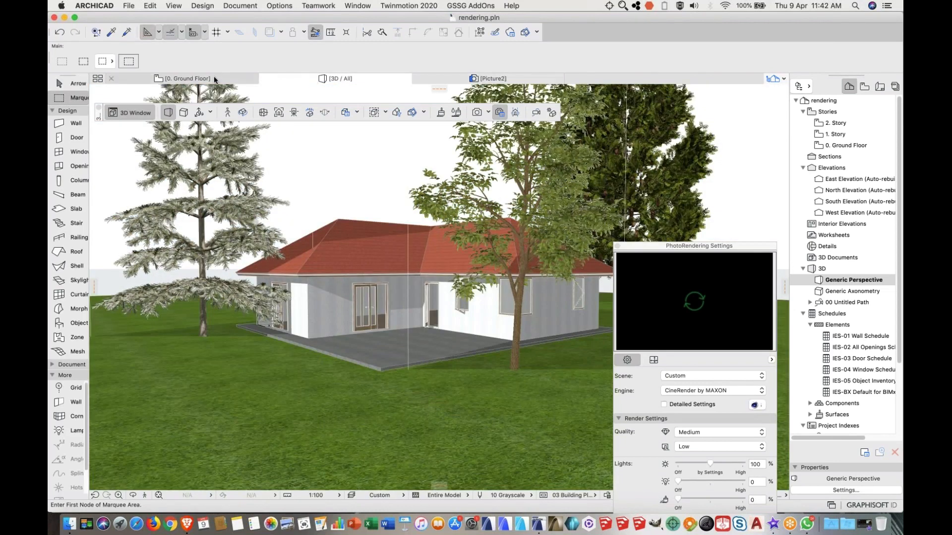
pyautogui.click(62, 323)
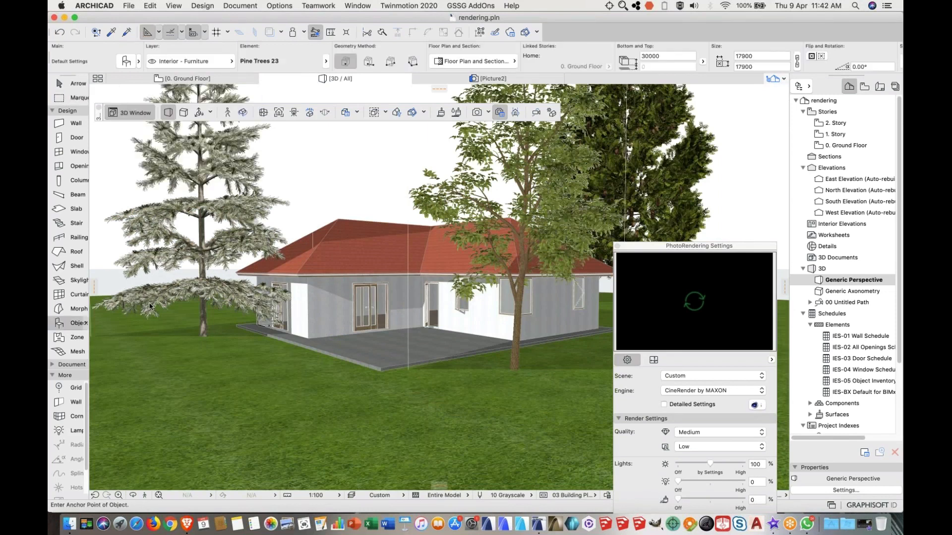
pyautogui.doubleClick(77, 322)
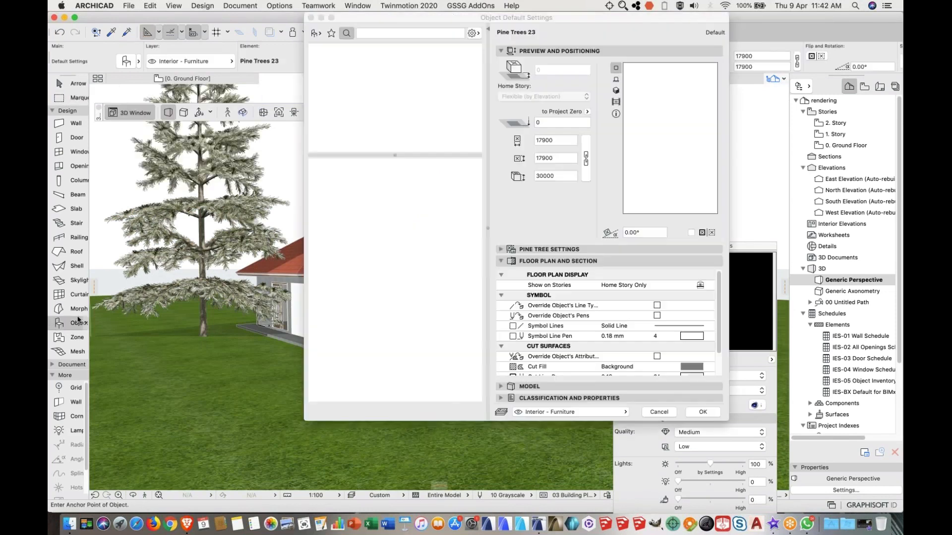
pyautogui.click(396, 33)
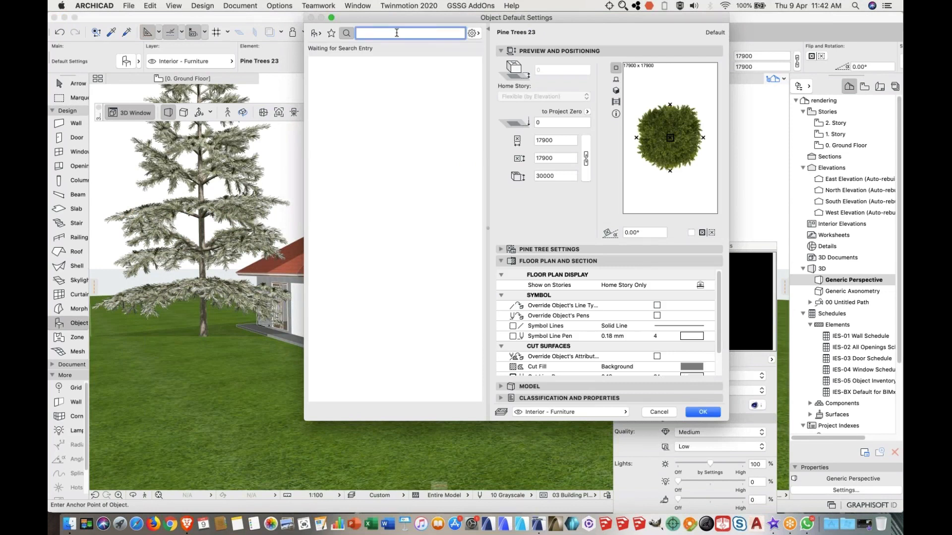
pyautogui.write('lamp')
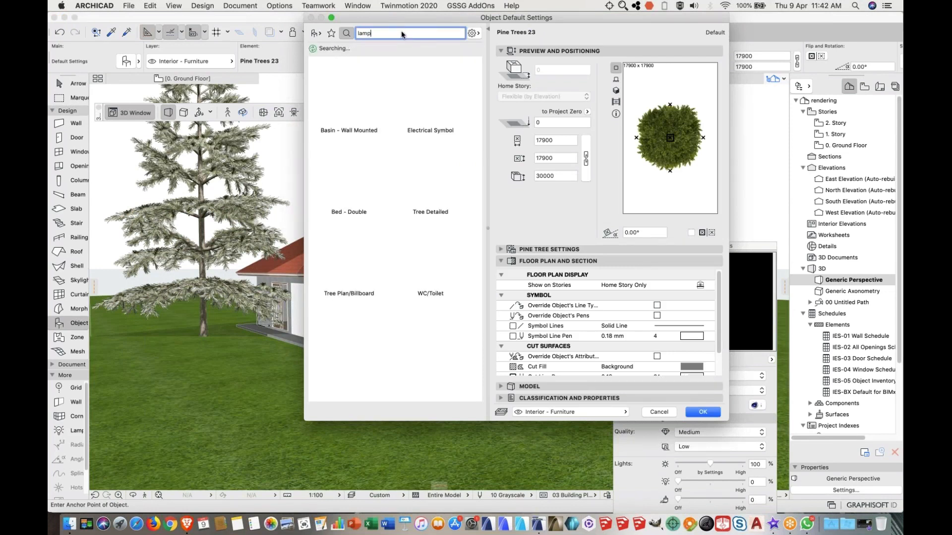
# - Examine the lamp objects offered in the object default settings, including the online library parts
pyautogui.moveTo(494, 20); pyautogui.dragTo(419, 42)
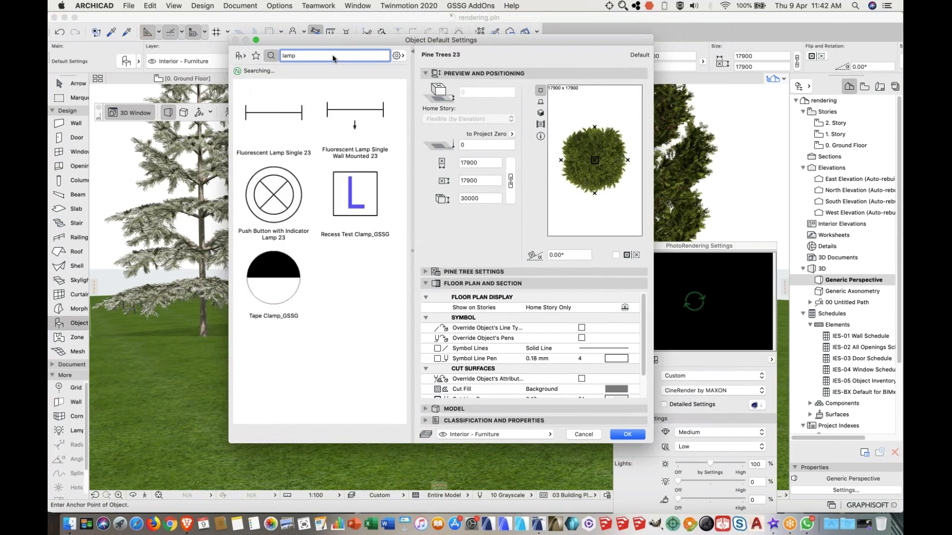
pyautogui.moveTo(354, 114)
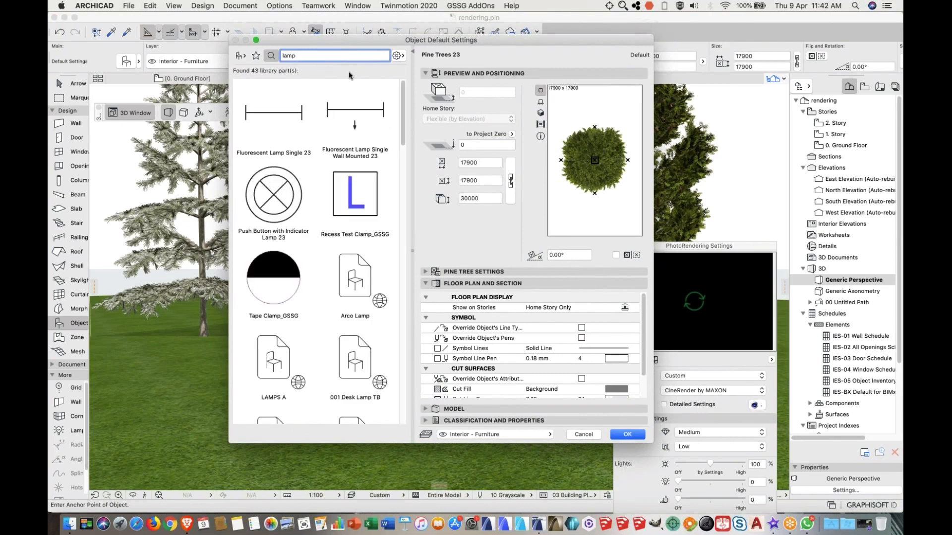
pyautogui.moveTo(402, 107); pyautogui.dragTo(406, 149)
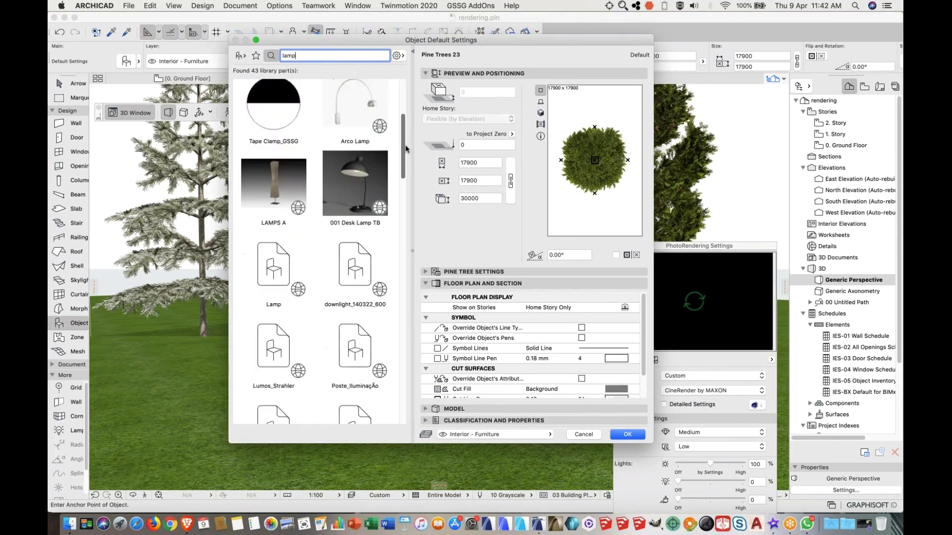
pyautogui.scroll(-2, 406, 149)
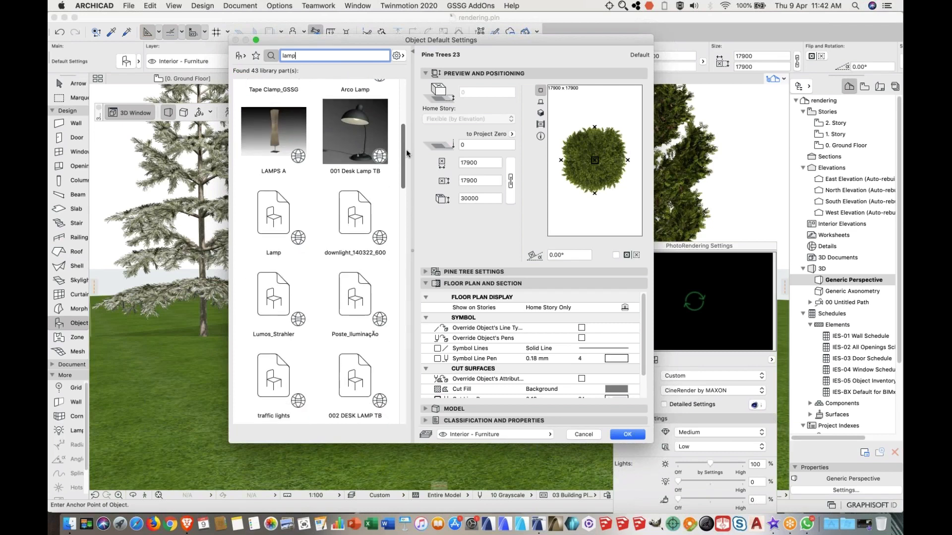
pyautogui.scroll(3, 406, 149)
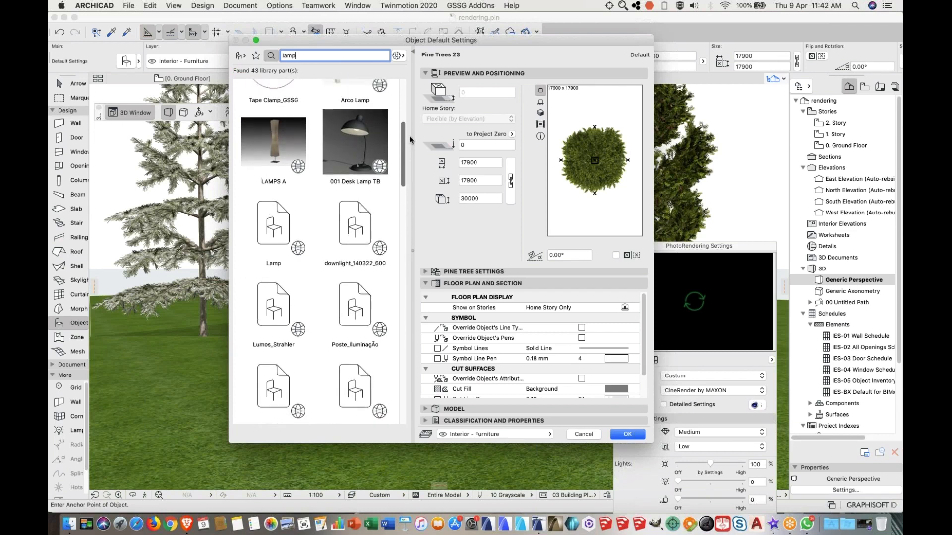
pyautogui.scroll(-1, 410, 140)
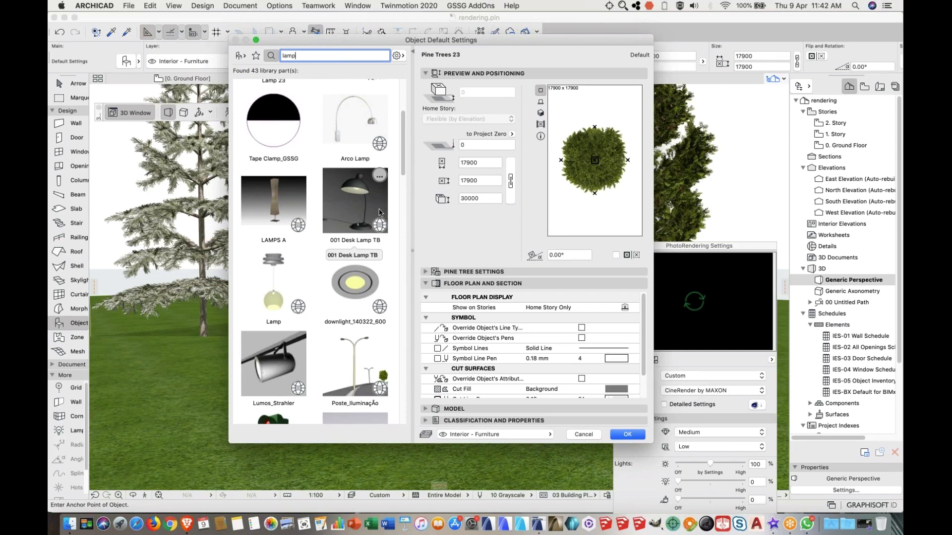
pyautogui.scroll(3, 406, 100)
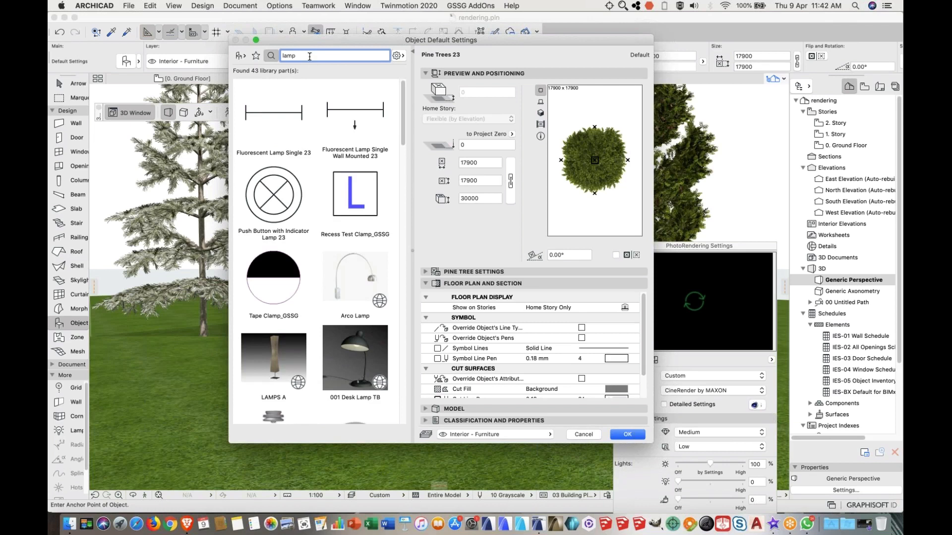
pyautogui.moveTo(404, 129); pyautogui.dragTo(382, 65)
# - Search the object library for "light" instead, browse the parts and close the object default settings without changes
pyautogui.press('Return')
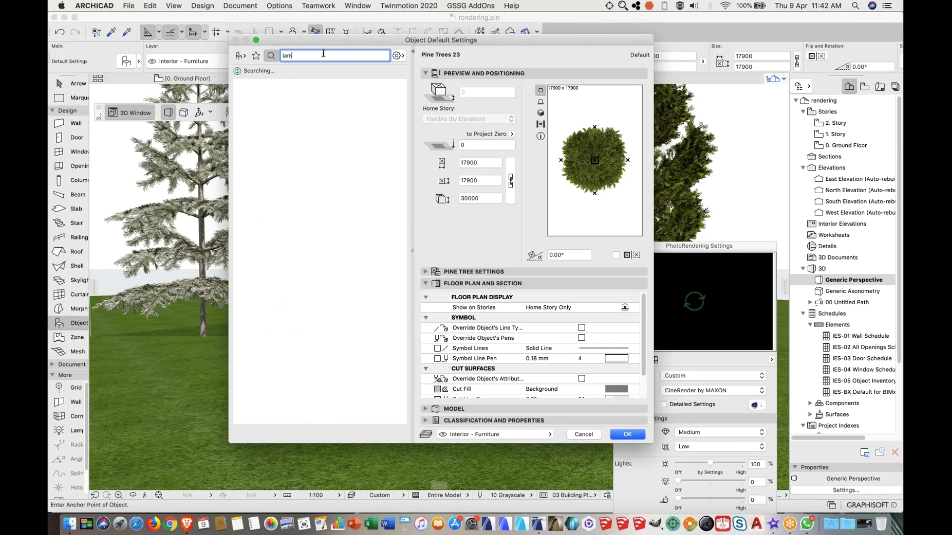
pyautogui.press('BackSpace')
pyautogui.press('BackSpace')
pyautogui.press('BackSpace')
pyautogui.write('light')
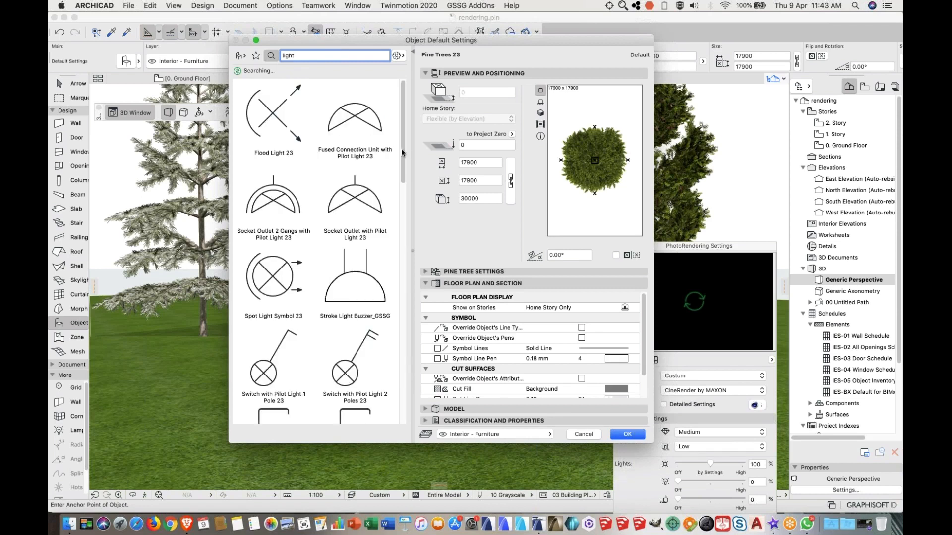
pyautogui.scroll(-5, 403, 159)
pyautogui.scroll(-10, 397, 218)
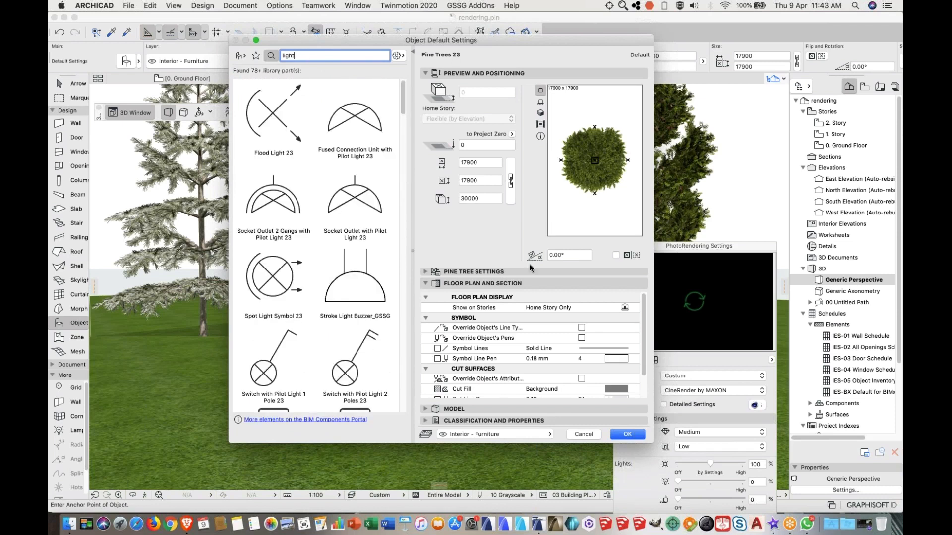
pyautogui.click(585, 434)
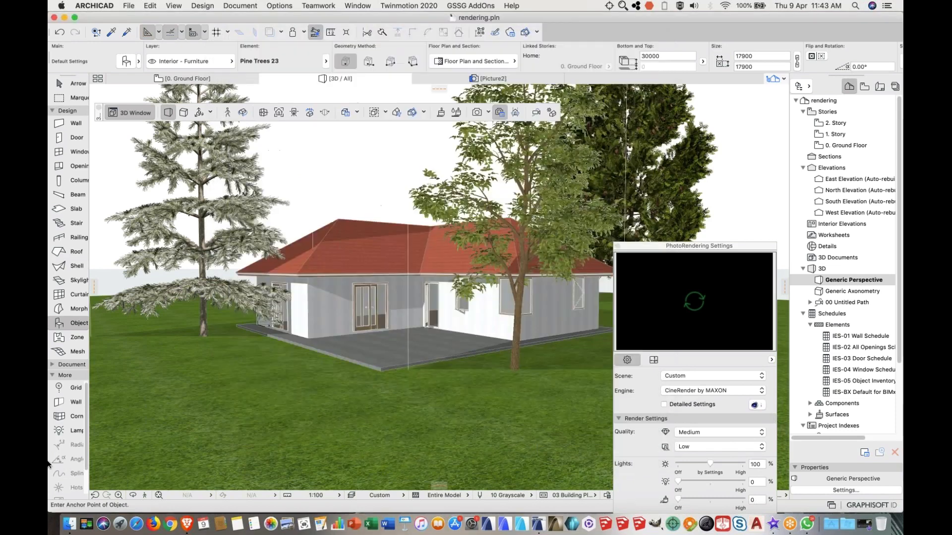
# - Activate the Lamp tool, review its default settings and light source types, and cancel without changes
pyautogui.click(59, 430)
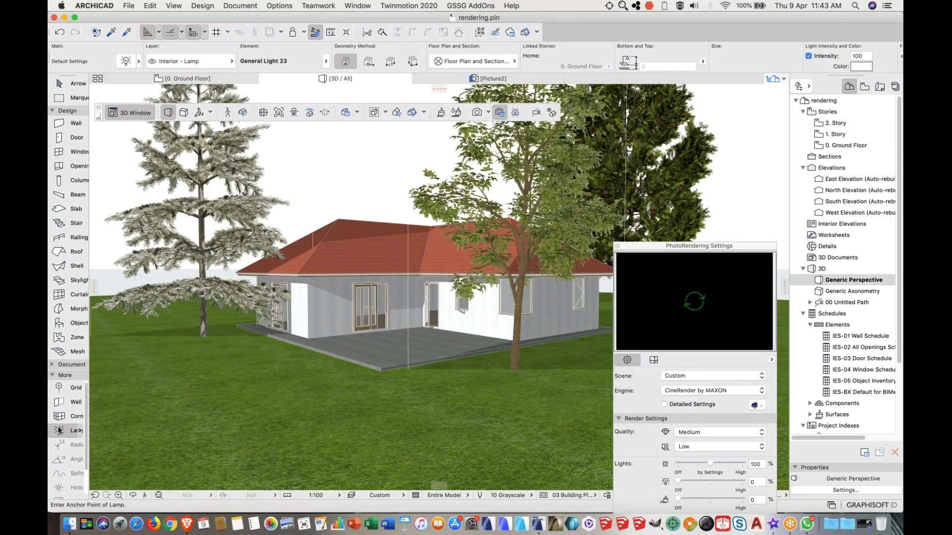
pyautogui.doubleClick(60, 431)
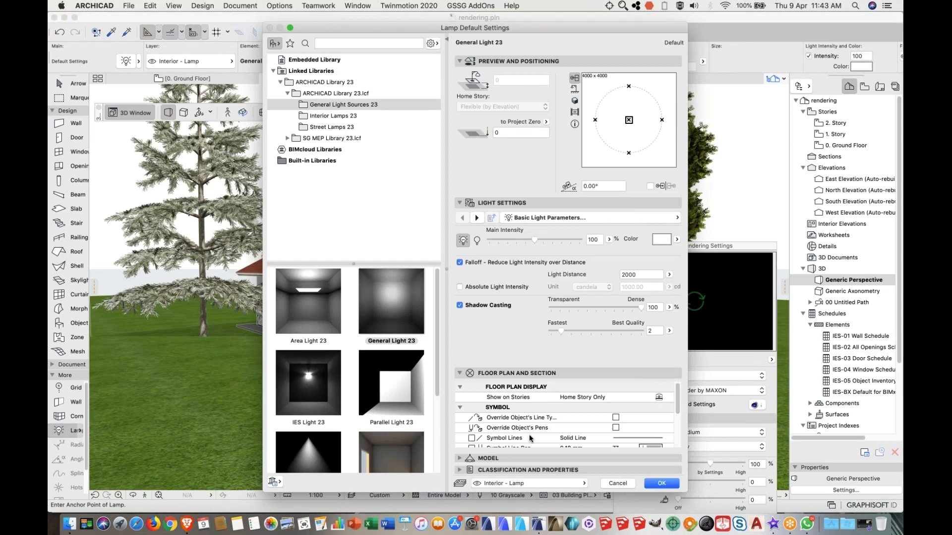
pyautogui.click(618, 484)
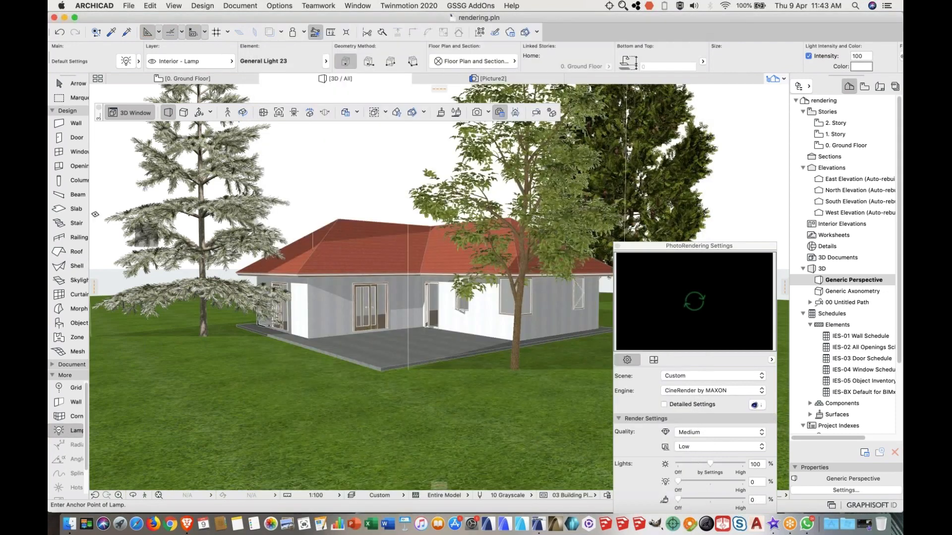
pyautogui.moveTo(93, 209); pyautogui.dragTo(99, 191)
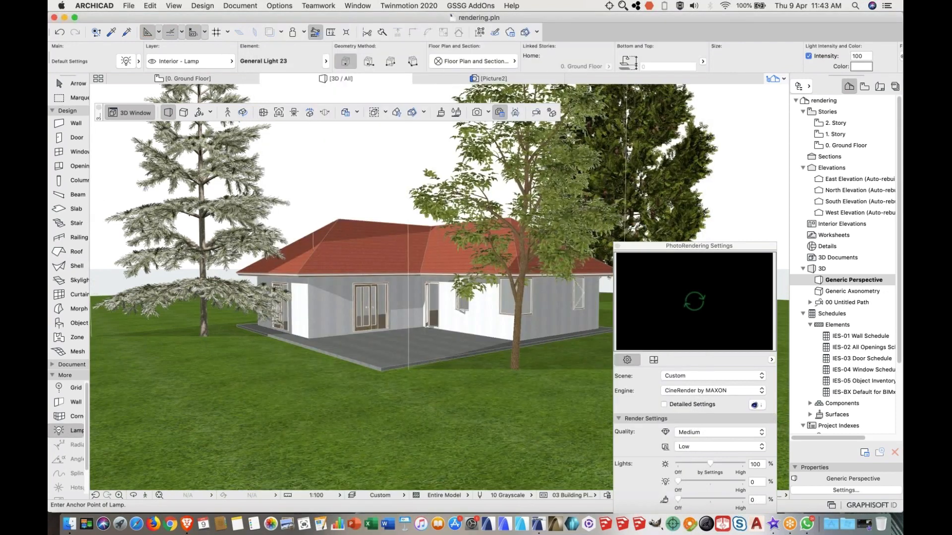
# - Resize the toolbox into a two-column icon layout, then check the Lamp tool's default settings and cancel without changes
pyautogui.moveTo(96, 183); pyautogui.dragTo(91, 182)
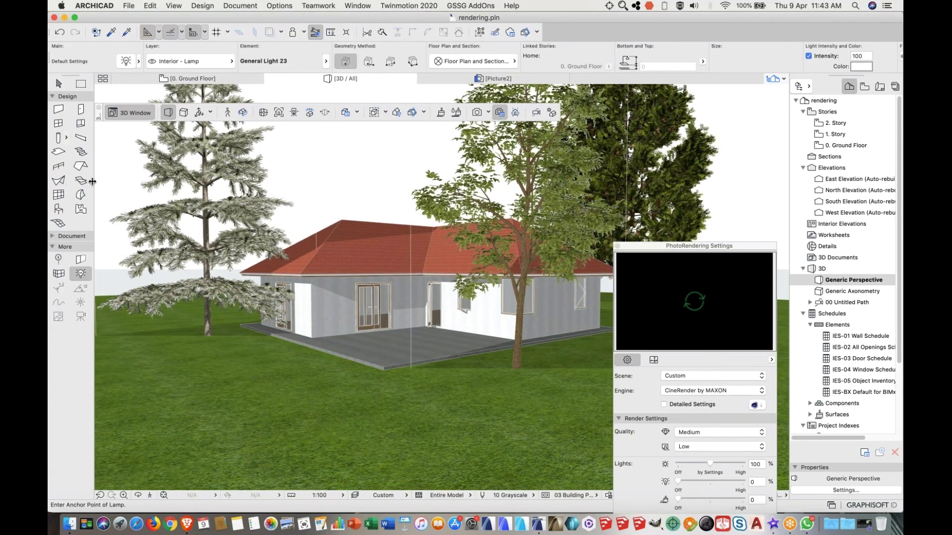
pyautogui.doubleClick(80, 276)
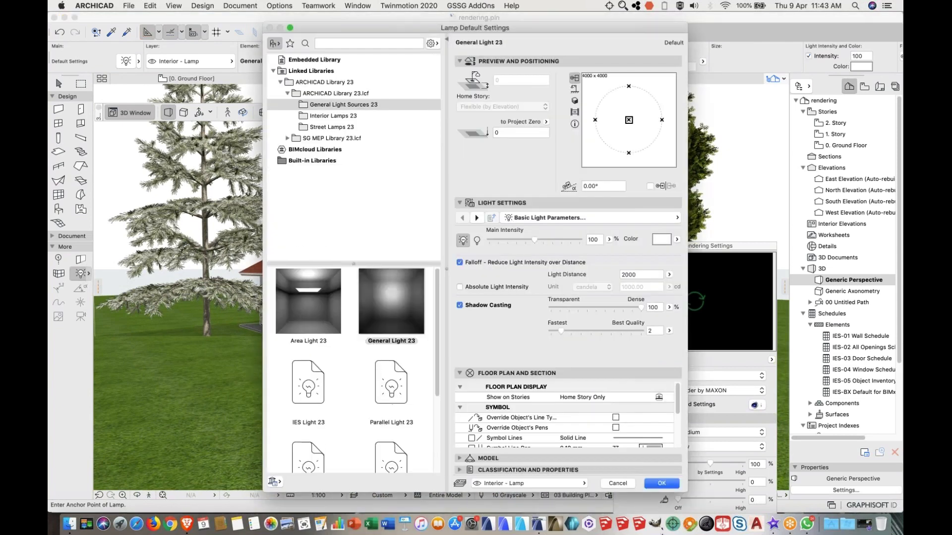
pyautogui.click(616, 483)
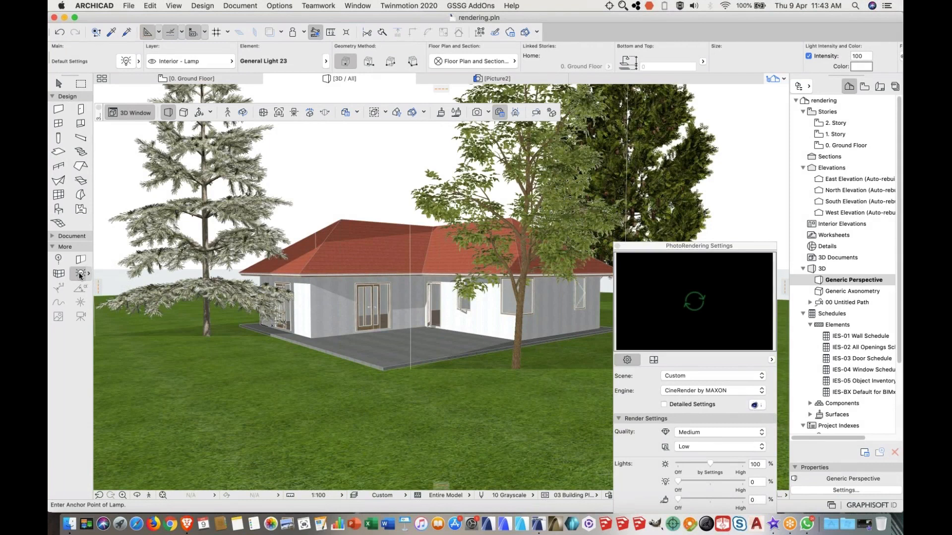
# - Reopen the lamp default settings and browse the General Light Sources, Street Lamps and Interior Lamps folders of the ARCHICAD 23 library
pyautogui.doubleClick(79, 276)
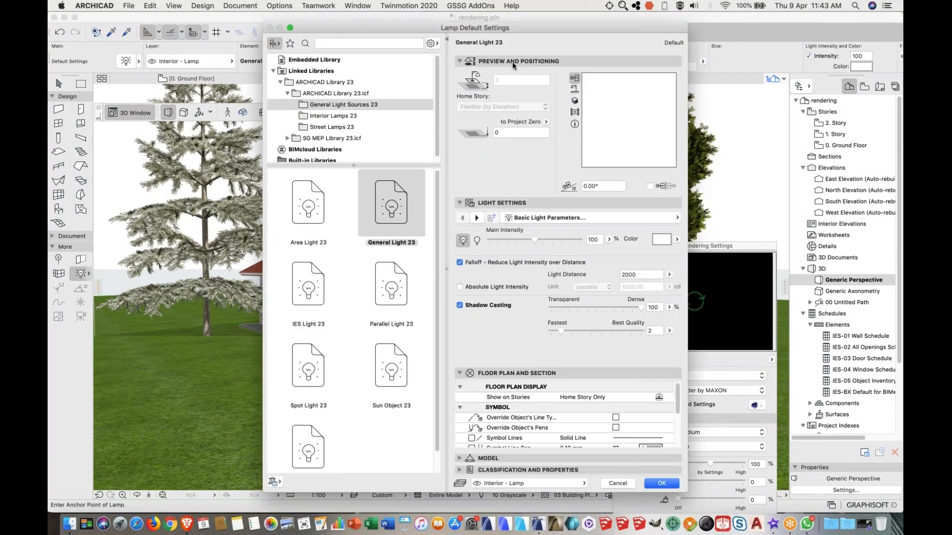
pyautogui.moveTo(467, 29); pyautogui.dragTo(401, 19)
pyautogui.scroll(-2, 387, 289)
pyautogui.scroll(-5, 388, 290)
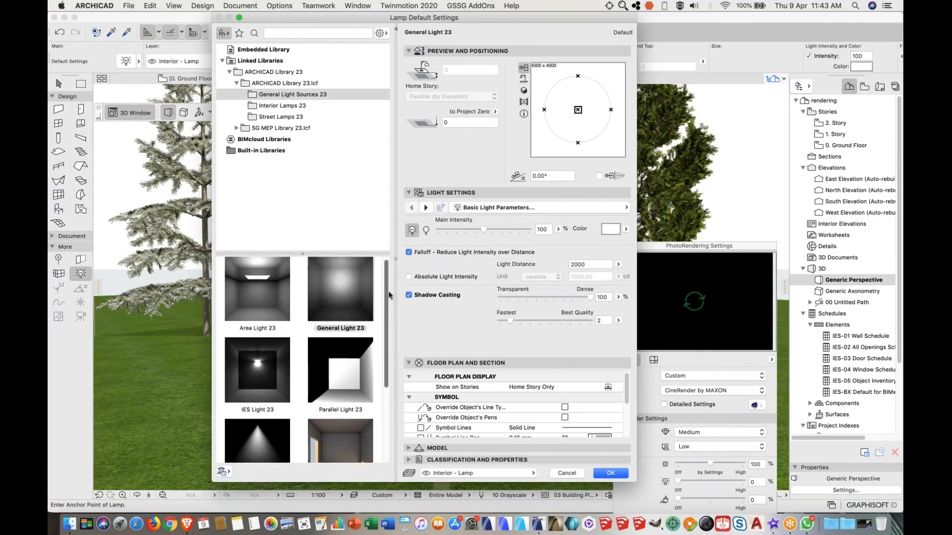
pyautogui.scroll(6, 397, 287)
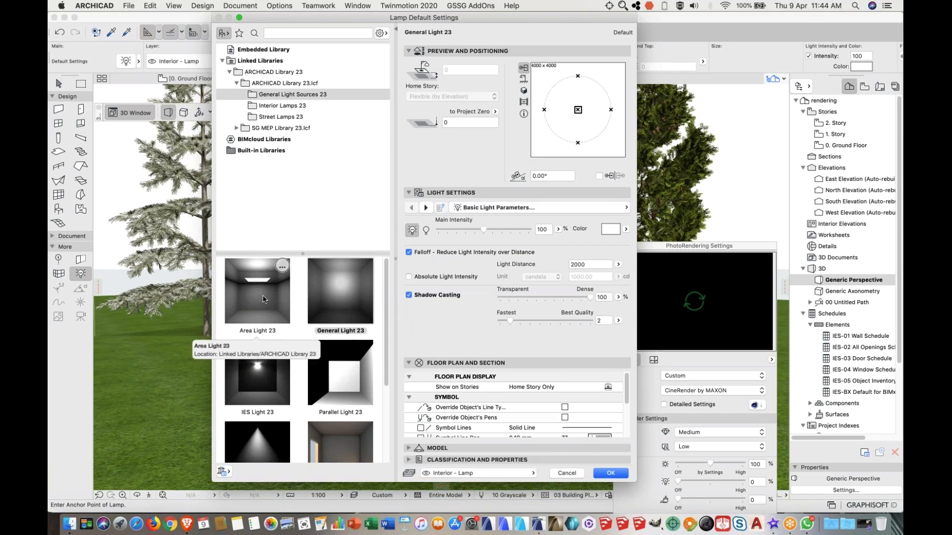
pyautogui.click(286, 107)
pyautogui.click(281, 114)
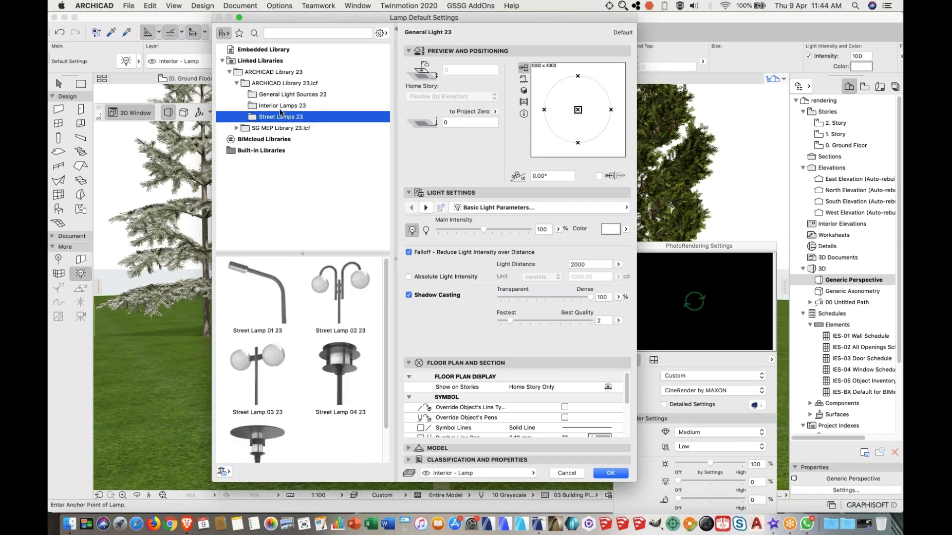
pyautogui.click(279, 106)
pyautogui.click(276, 94)
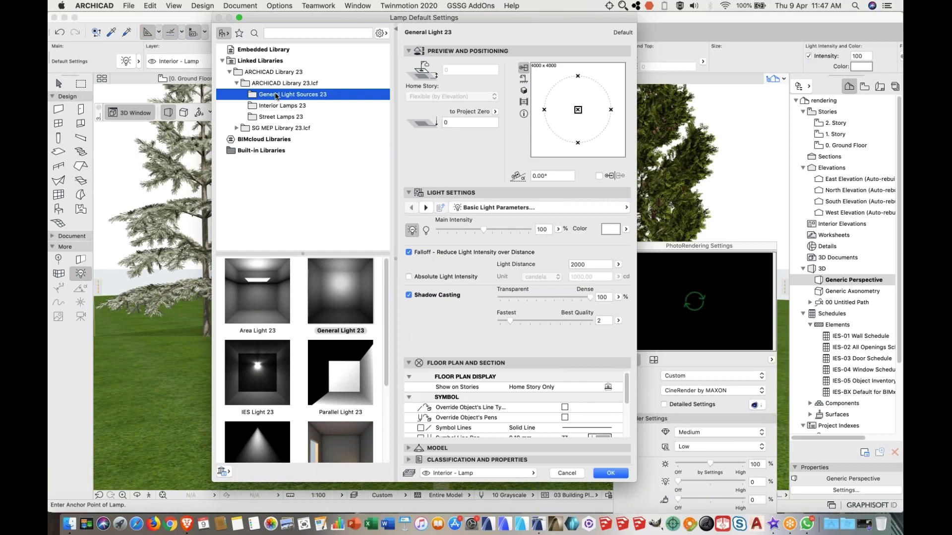
# - Compare the basic light parameters of Area Light 23, General Light 23 and IES Light 23
pyautogui.click(600, 475)
pyautogui.click(279, 278)
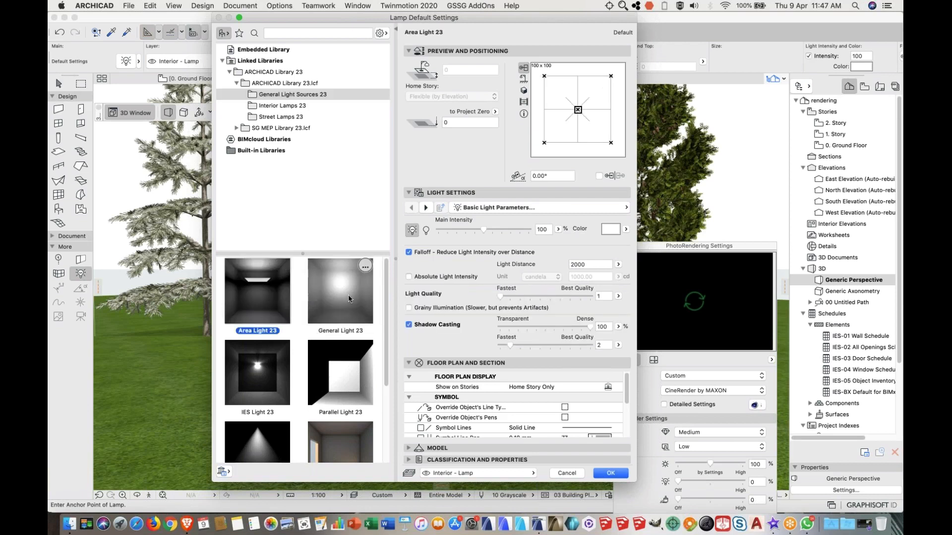
pyautogui.click(348, 294)
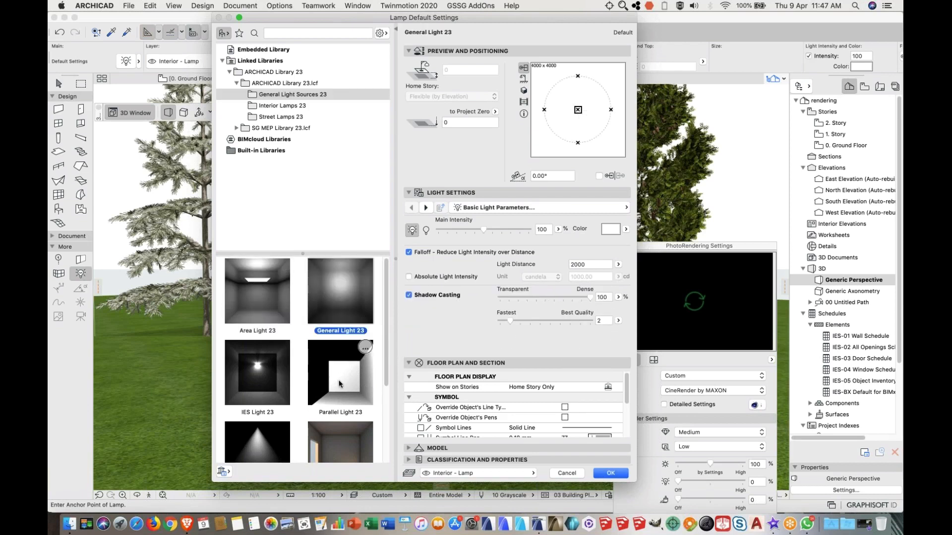
pyautogui.click(270, 377)
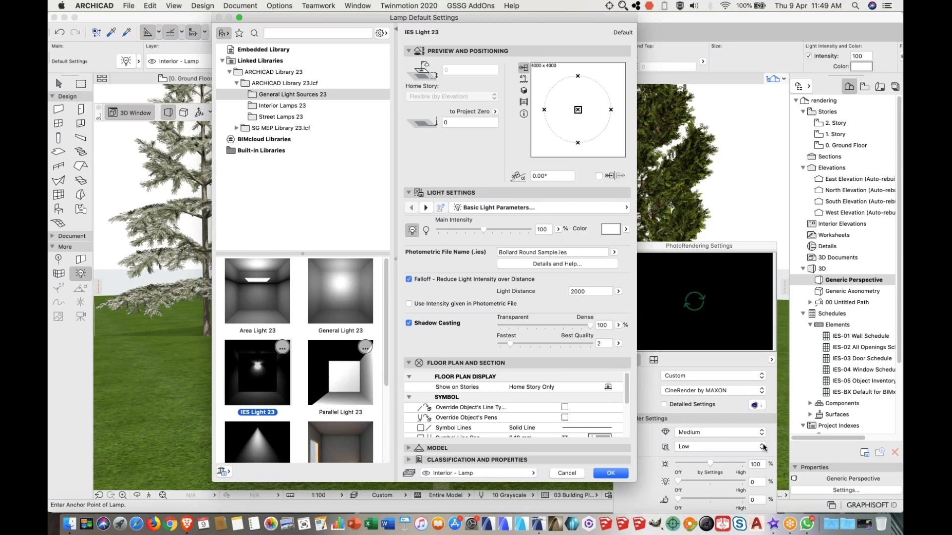
# - Examine the IES light's floor plan and section options and the available photometric .ies sample files, keeping Bollard Round Sample.ies
pyautogui.press('super+Tab')
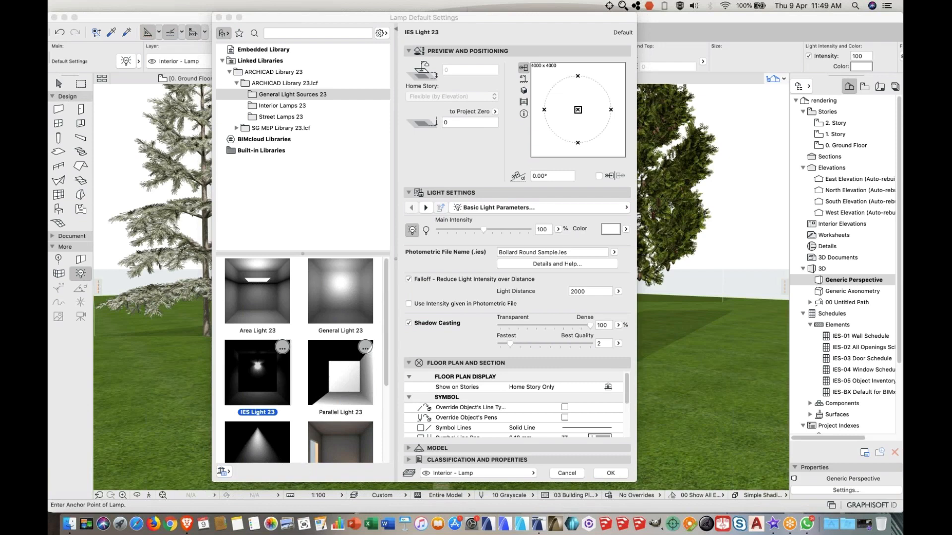
pyautogui.moveTo(626, 382); pyautogui.dragTo(636, 423)
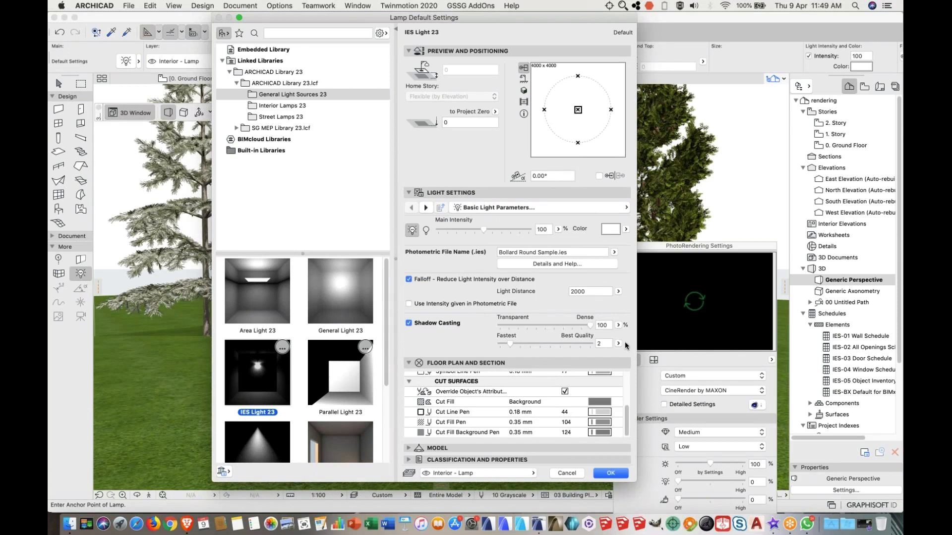
pyautogui.click(613, 252)
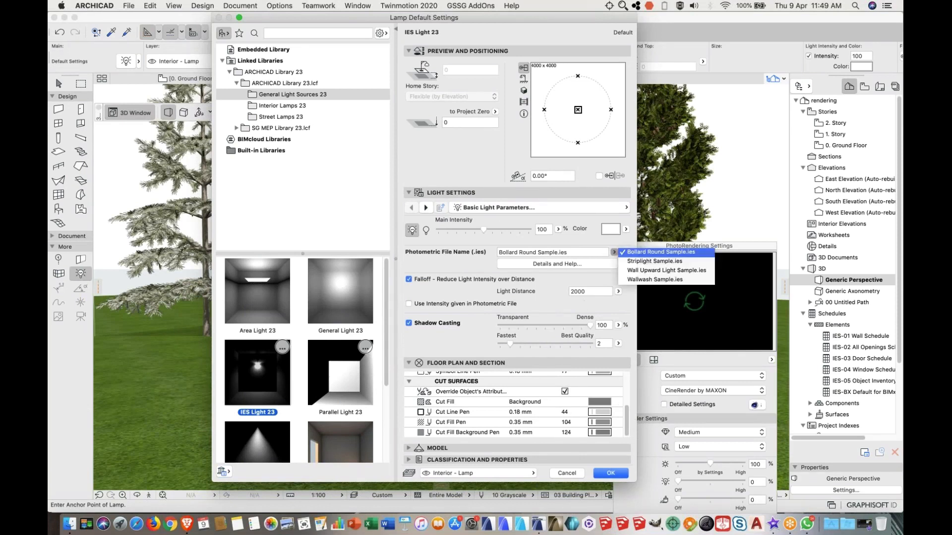
pyautogui.click(614, 254)
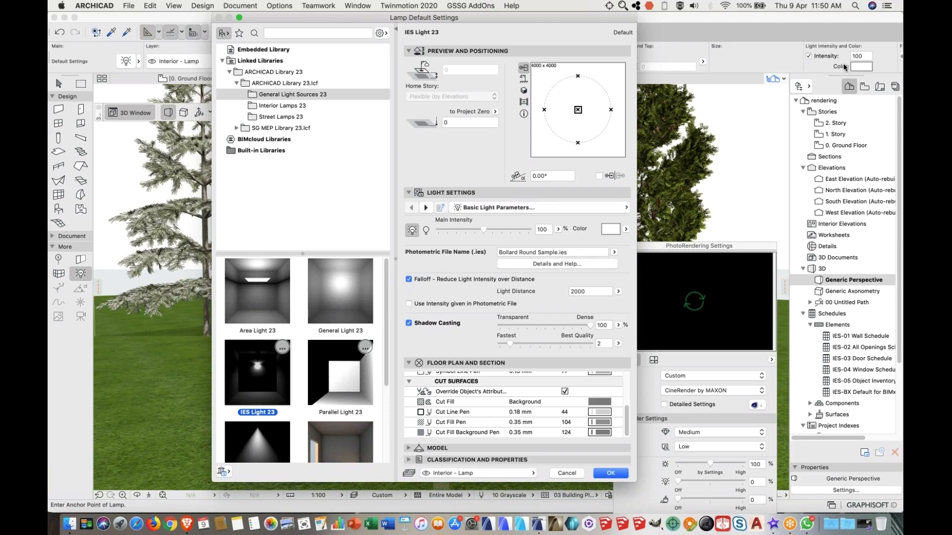
pyautogui.press('super+Tab')
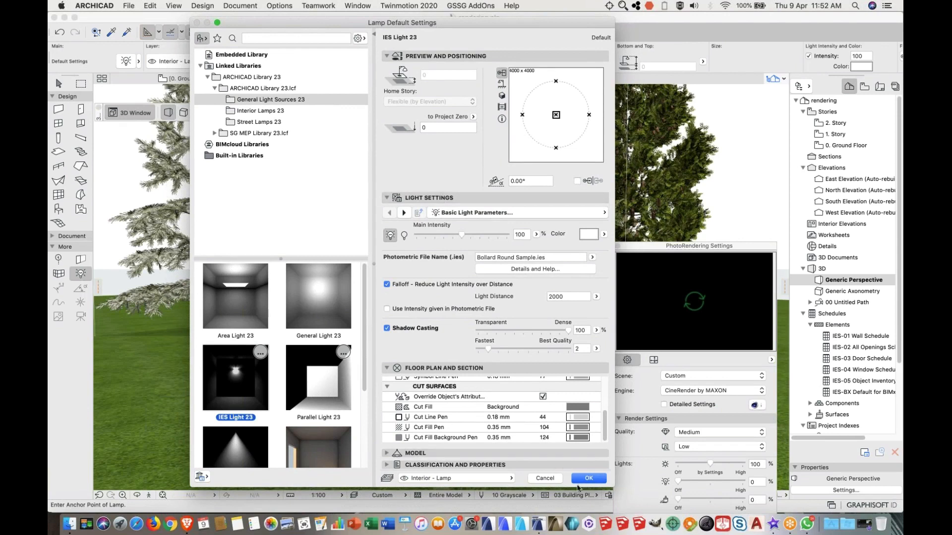
# - Cancel the lamp default settings without changes and view the Picture2 rendering in progress
pyautogui.click(553, 478)
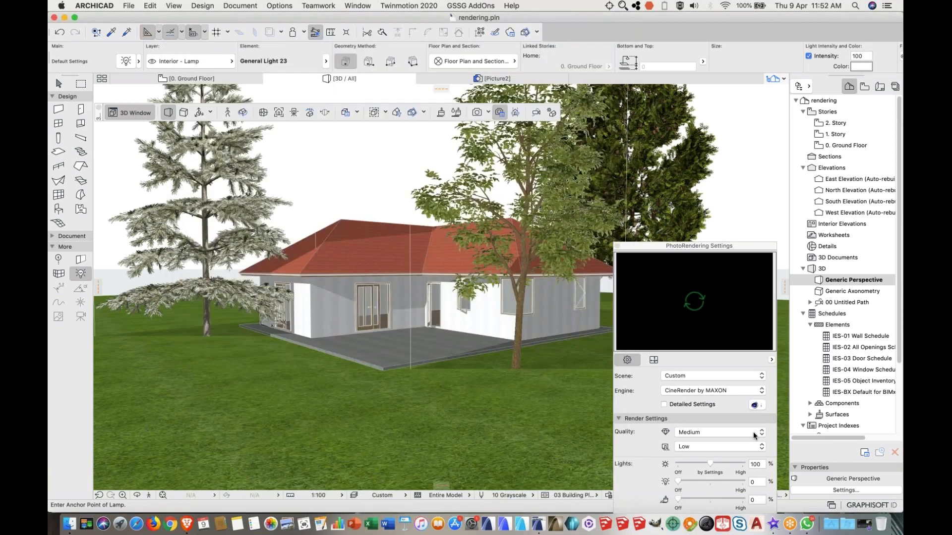
pyautogui.press('super+Tab')
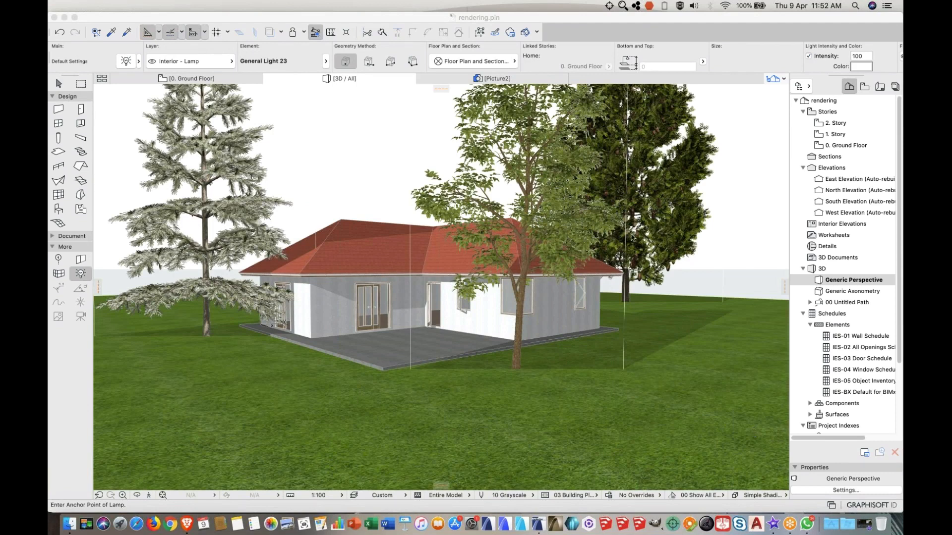
pyautogui.click(507, 78)
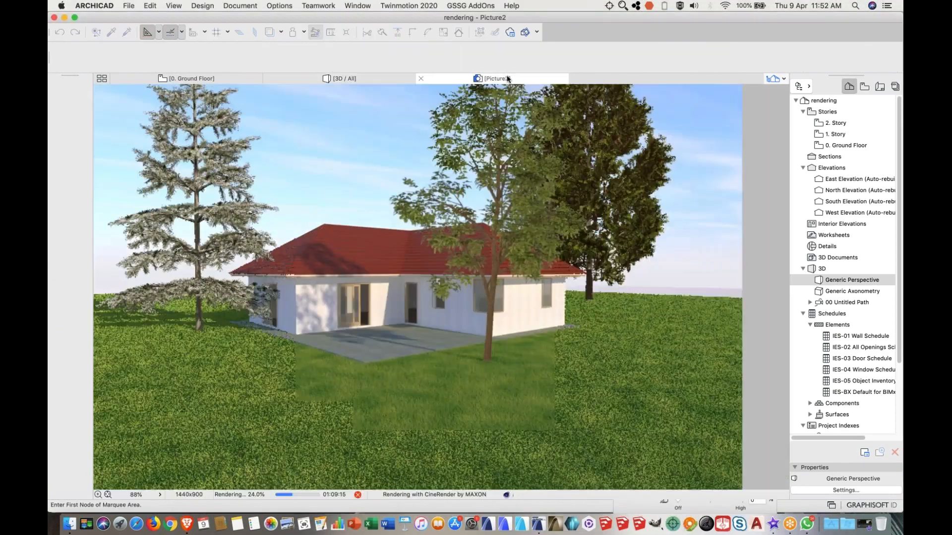